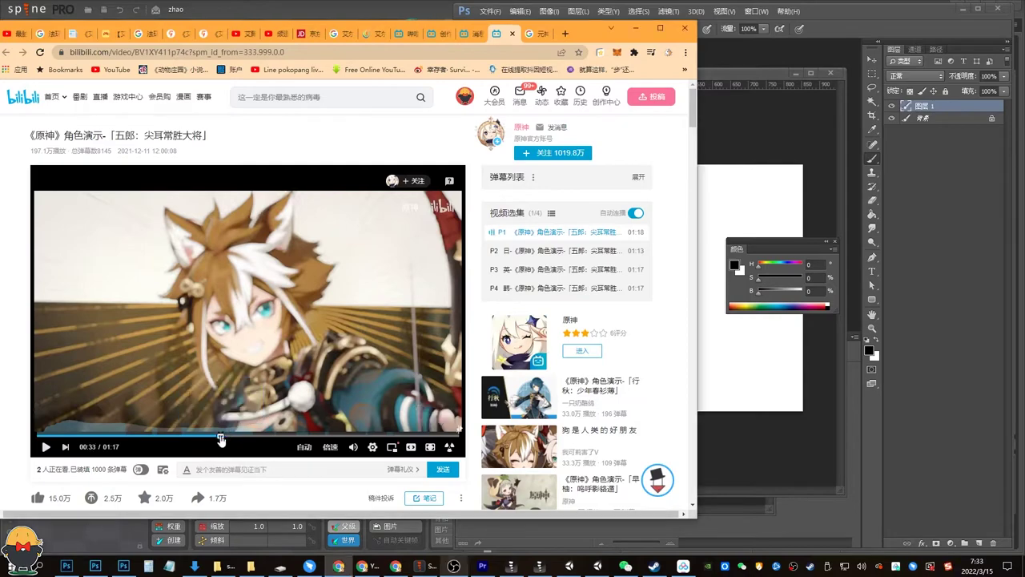
Find the full-body bow pose near 00:33 in the character video and pause it there as drawing reference.
left_click(220, 435)
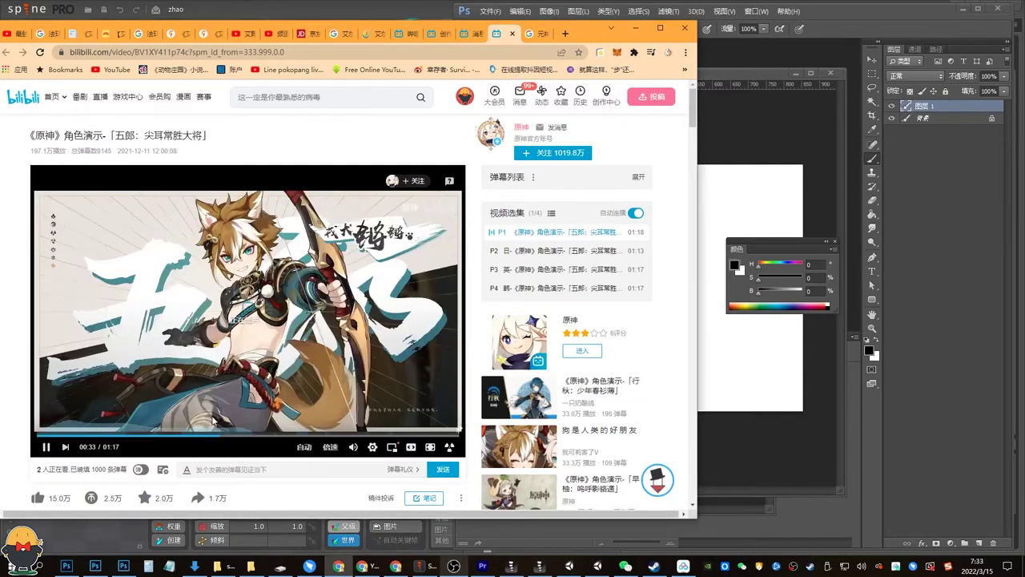
left_click(215, 437)
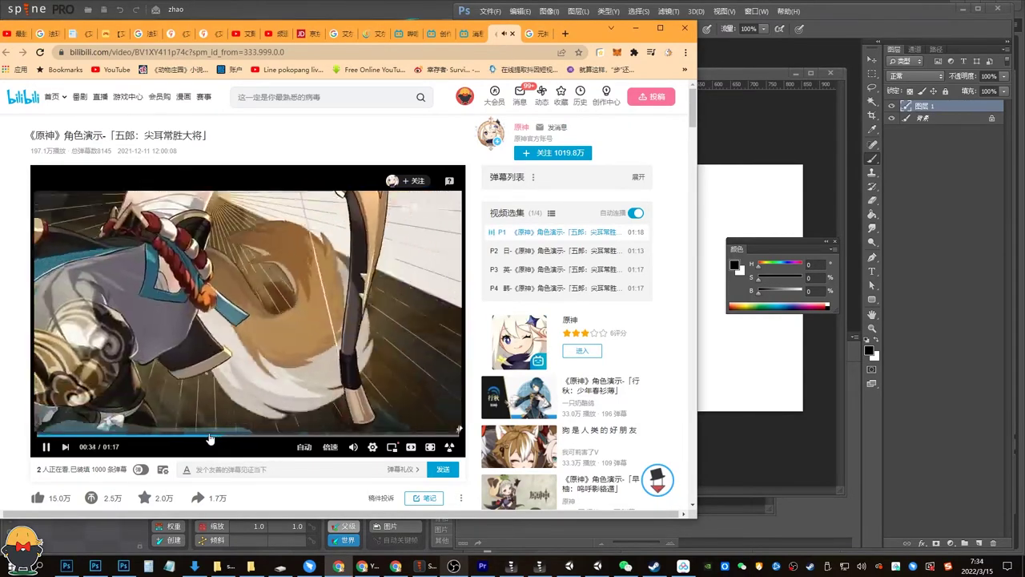
left_click(204, 437)
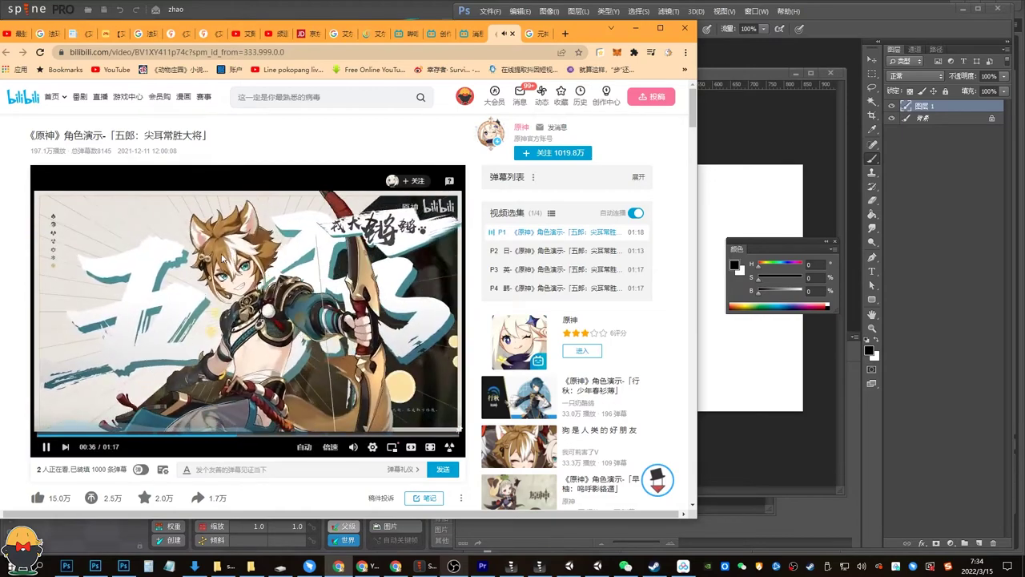
key("Left")
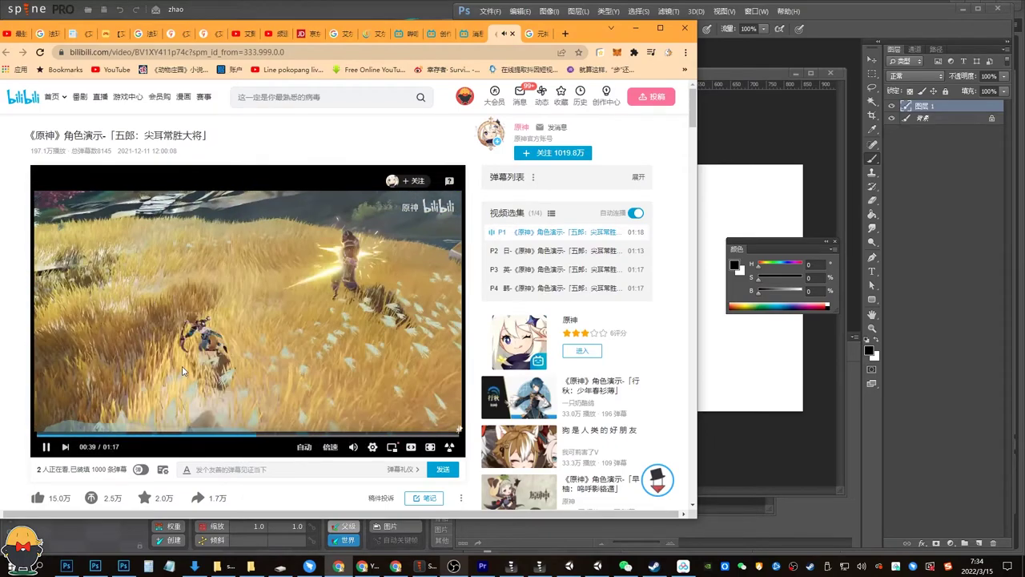
key("Left")
key("Left")
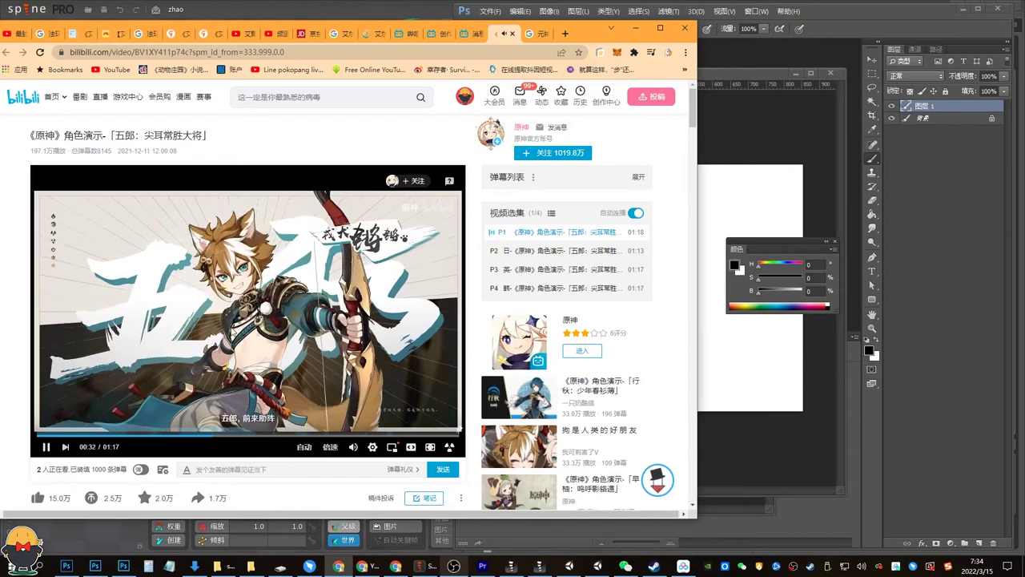
key("space")
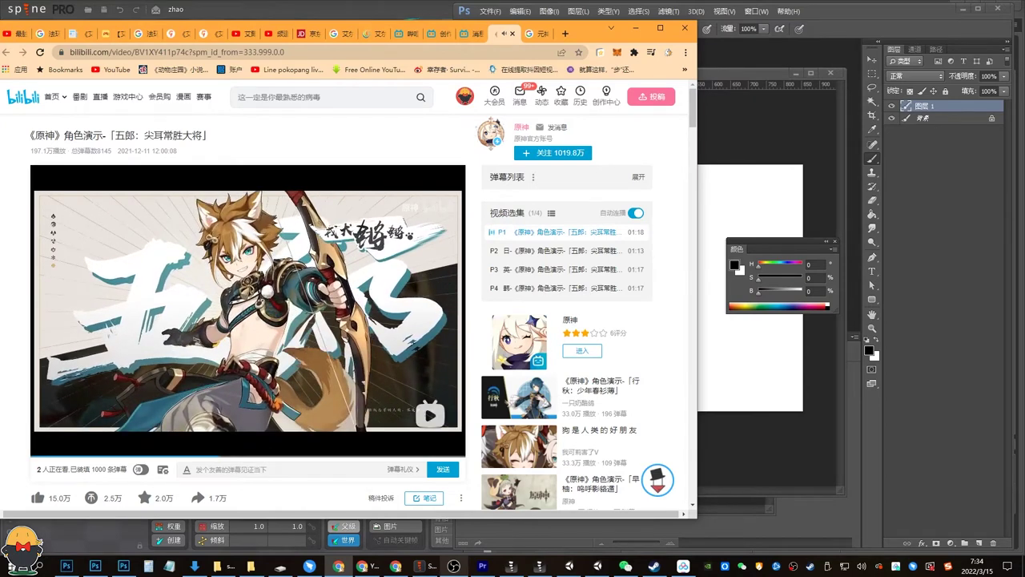
Switch to Photoshop, enlarge the untitled document window beside the video, and move the colour controls off the canvas.
left_click(765, 80)
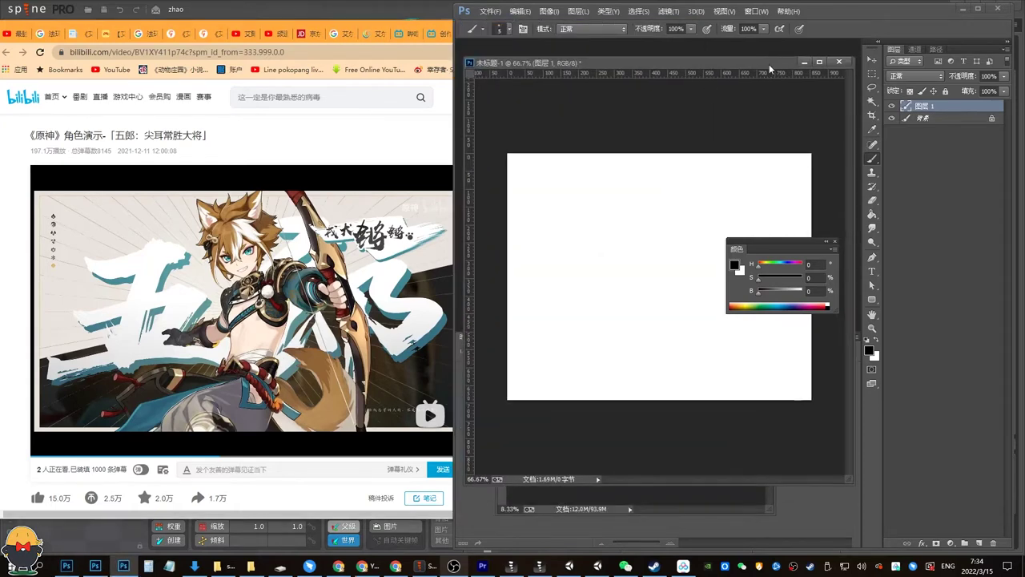
left_click_drag(769, 65, 752, 56)
left_click_drag(830, 471, 852, 528)
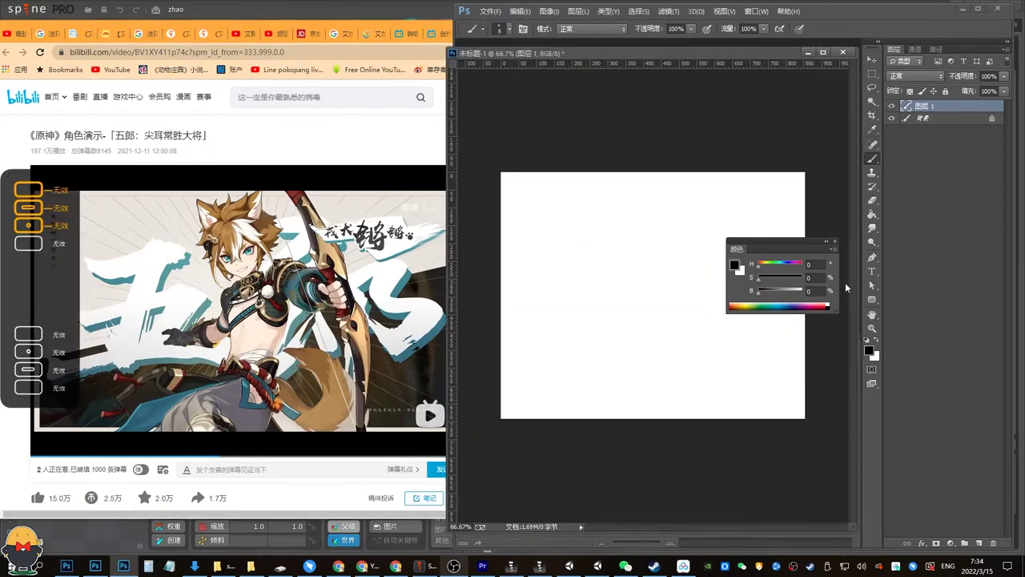
left_click_drag(740, 255, 899, 239)
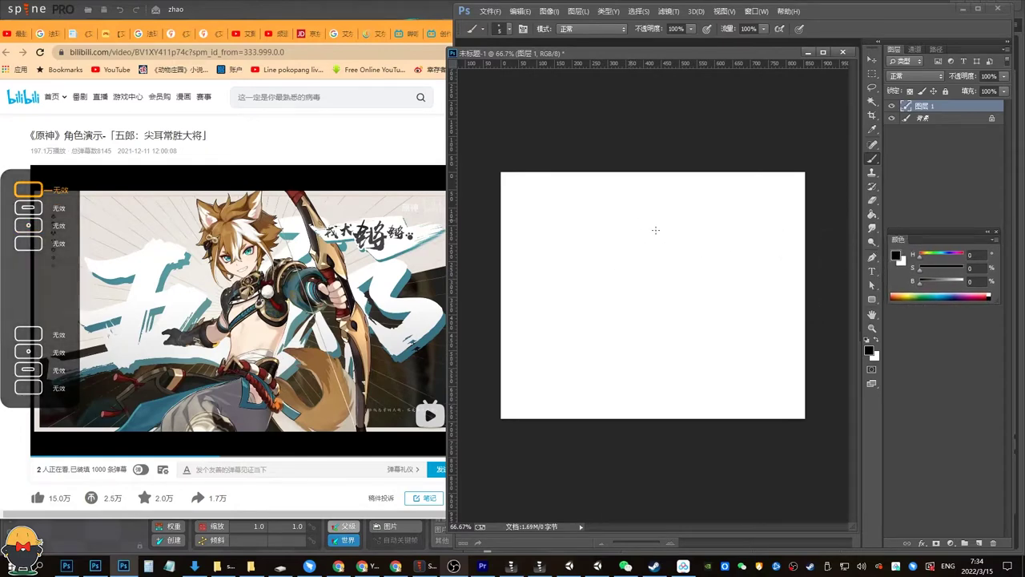
Undo the test brush stroke and extend the canvas on all sides with the Crop tool until it nearly fills the document window.
left_click_drag(641, 210, 645, 249)
key("ctrl+z")
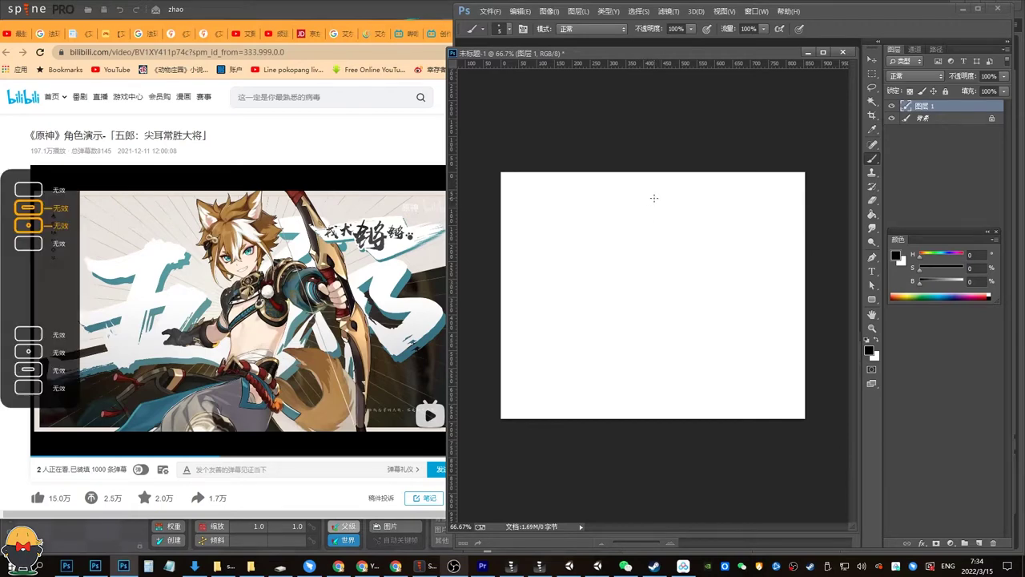
key("c")
left_click_drag(778, 171, 830, 82)
key("Return")
key("b")
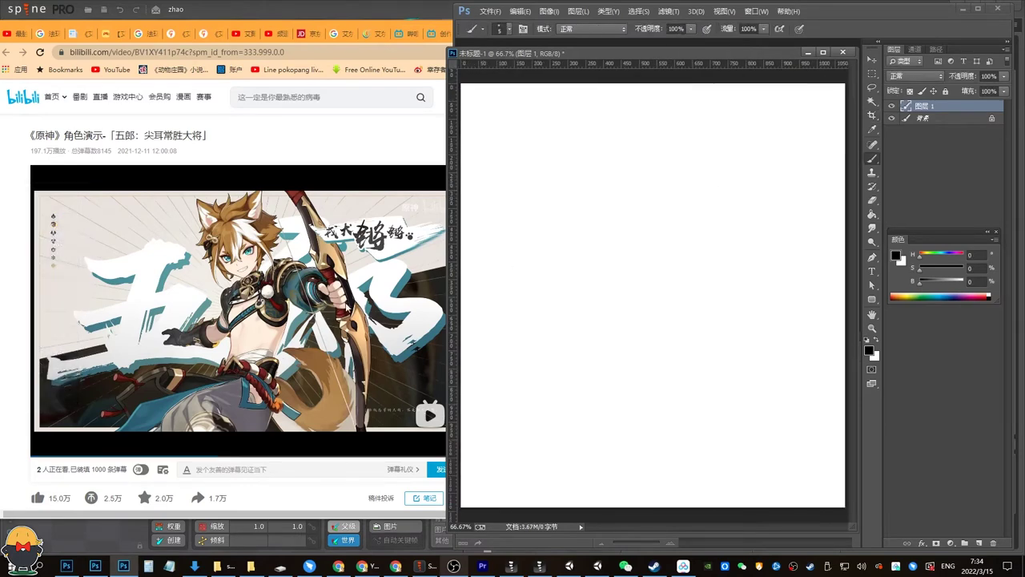
Sketch the small spiky hair tuft on 图层 1, undoing failed tries, and draw the jagged bangs below it on a new layer.
mouse_move(248, 446)
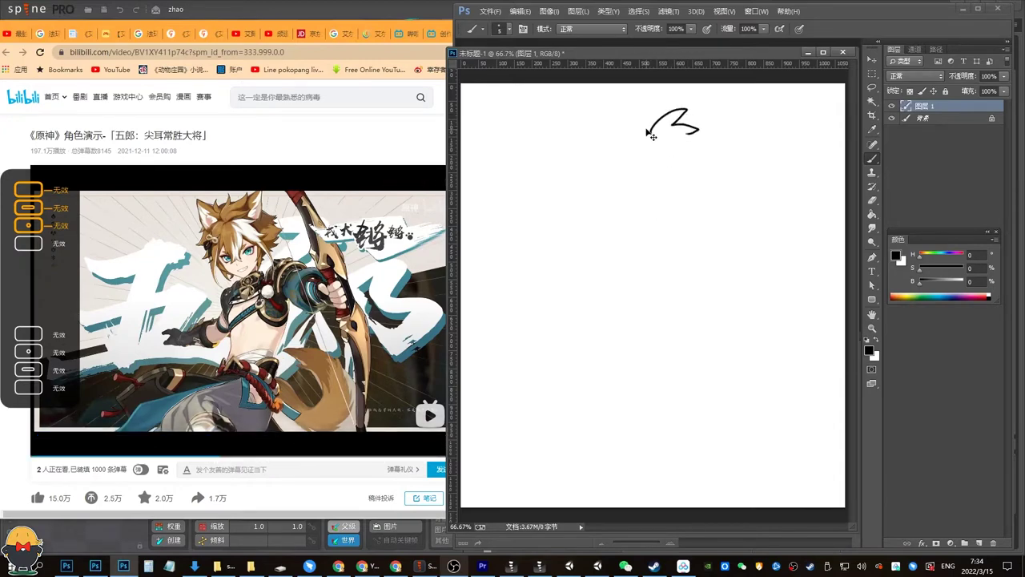
key("ctrl+z")
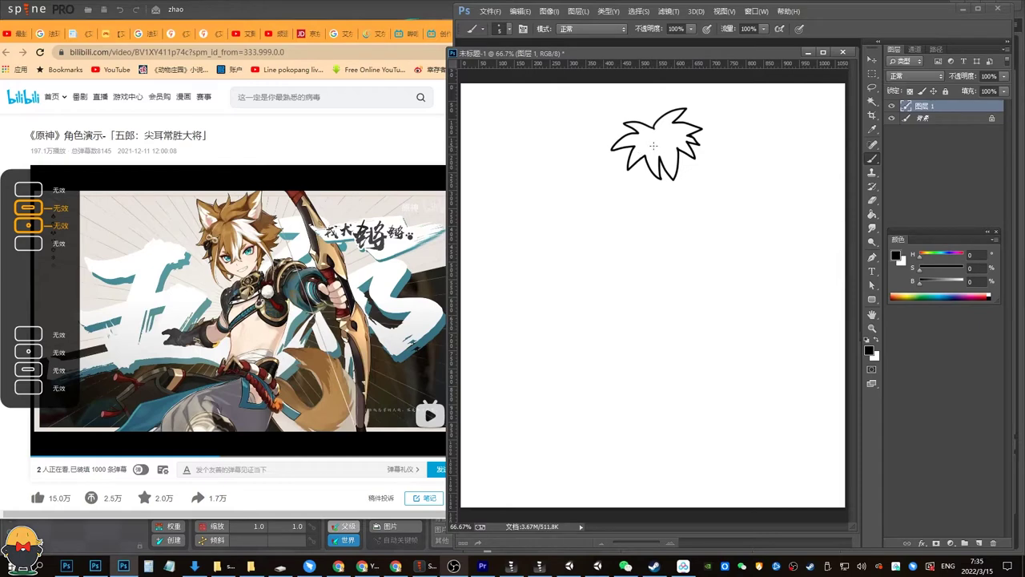
key("ctrl+z")
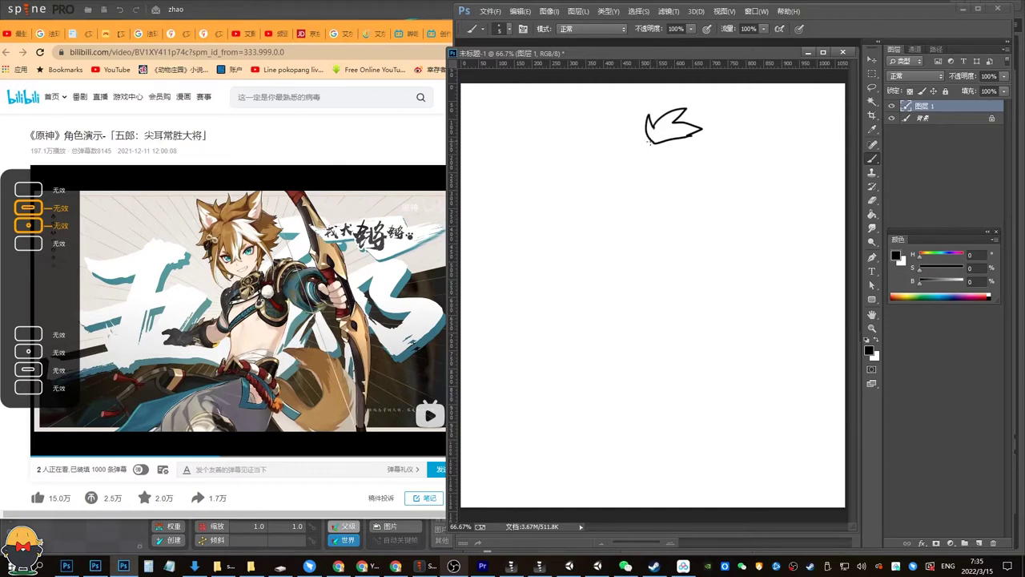
left_click(985, 543)
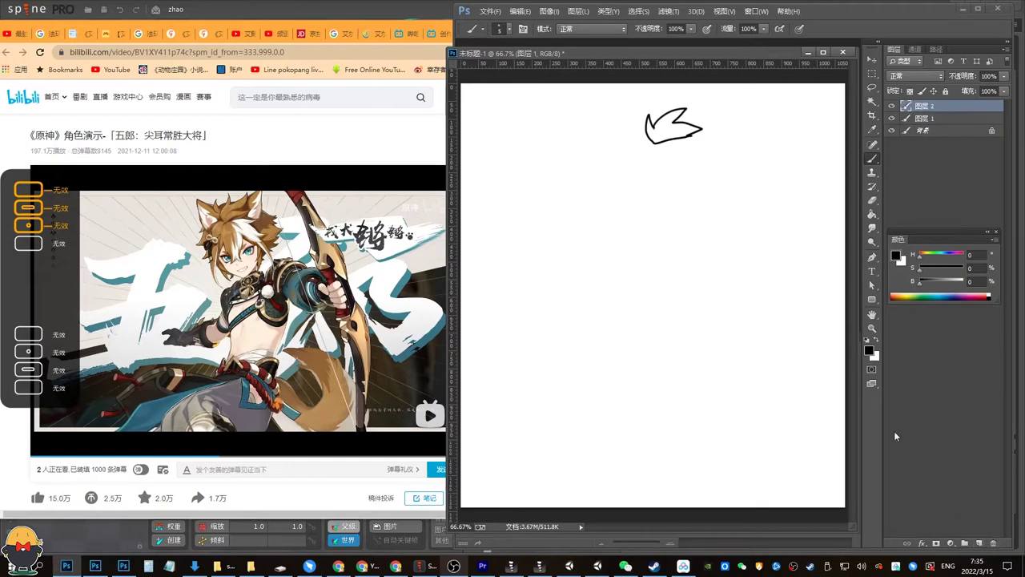
mouse_move(656, 135)
left_mouse_down()
mouse_move(631, 158)
mouse_move(635, 197)
mouse_move(670, 155)
mouse_move(707, 174)
mouse_move(690, 134)
mouse_move(657, 136)
left_mouse_up()
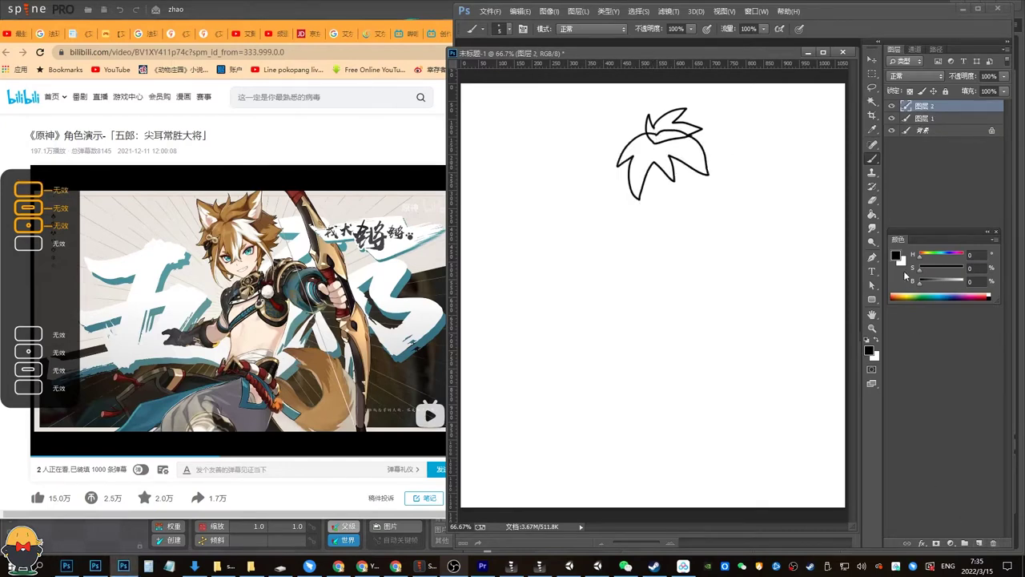
Draw the long left side lock and the shorter right side lock of hair, each on its own new layer.
left_click(979, 542)
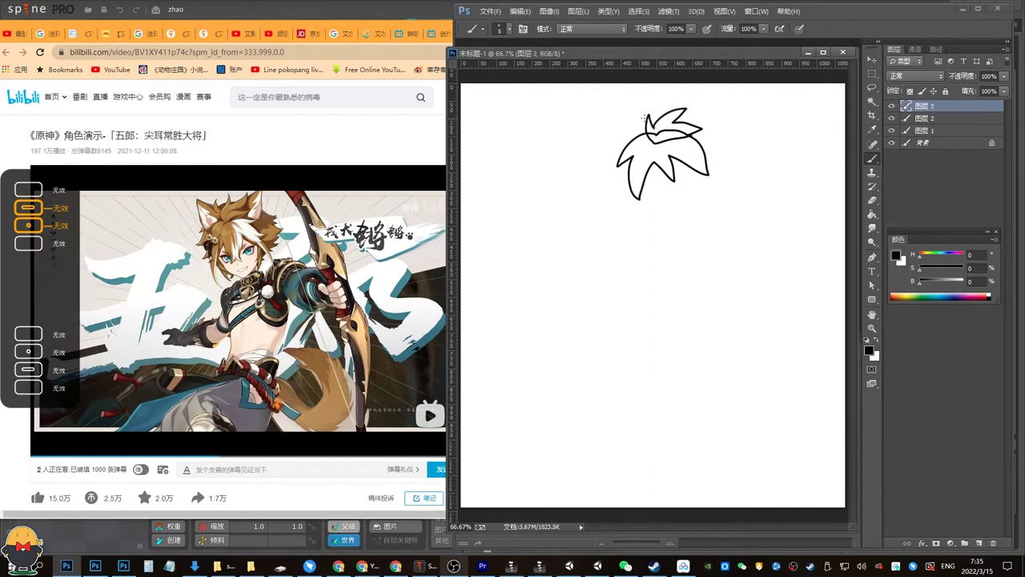
left_click_drag(625, 165, 623, 250)
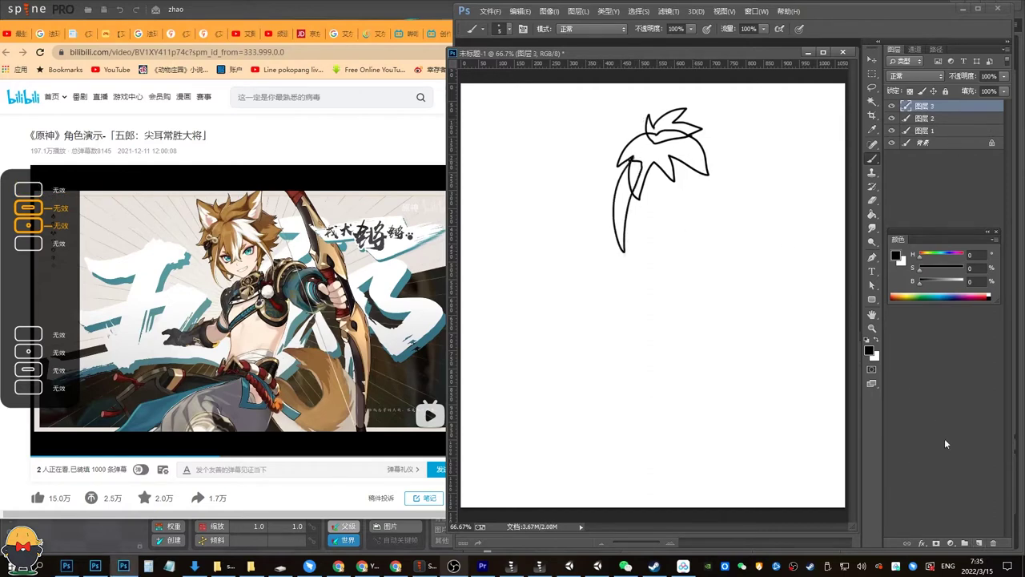
left_click(980, 543)
left_click_drag(693, 157, 725, 192)
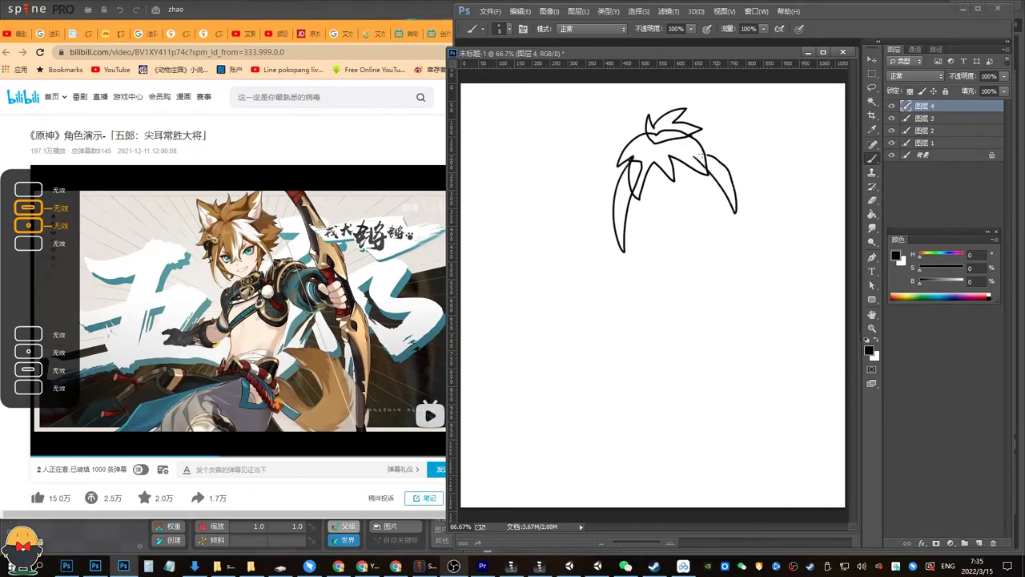
left_click_drag(694, 152, 706, 165)
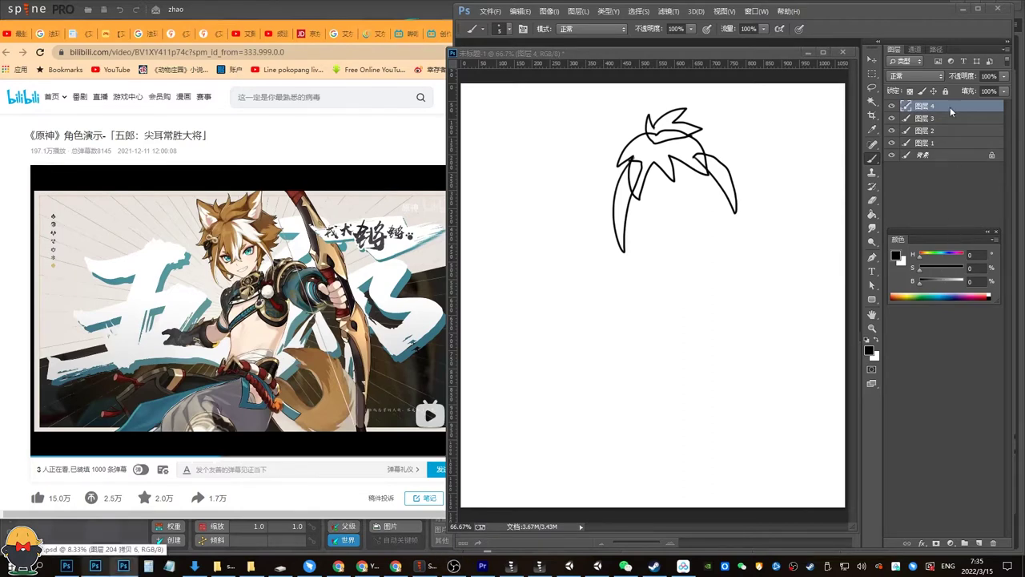
Merge the two side-lock layers 图层 3 and 图层 4 into one, undoing the test moves made before and after.
key("v")
mouse_move(682, 213)
left_mouse_down()
mouse_move(720, 213)
mouse_move(695, 201)
left_mouse_up()
key("ctrl+z")
left_click(941, 119)
key("ctrl+z")
left_click(944, 109, "shift")
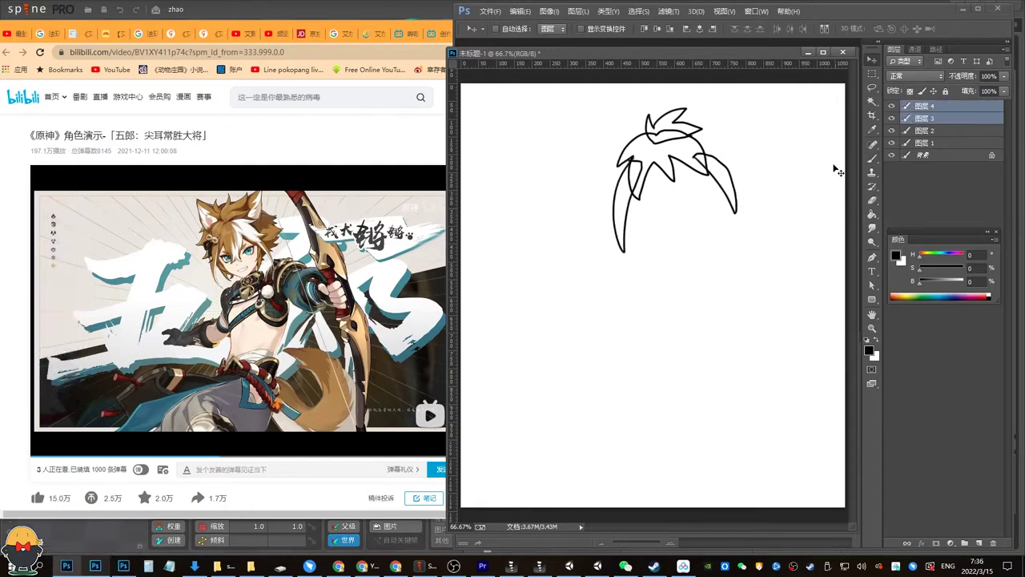
key("ctrl+e")
mouse_move(686, 254)
left_mouse_down()
mouse_move(670, 229)
mouse_move(699, 241)
mouse_move(694, 232)
left_mouse_up()
key("ctrl+z")
key("ctrl+z")
Lasso the right side lock, cut it from the merged layer, and paste it on its own layer back in its original position.
key("l")
left_click_drag(688, 101, 672, 144)
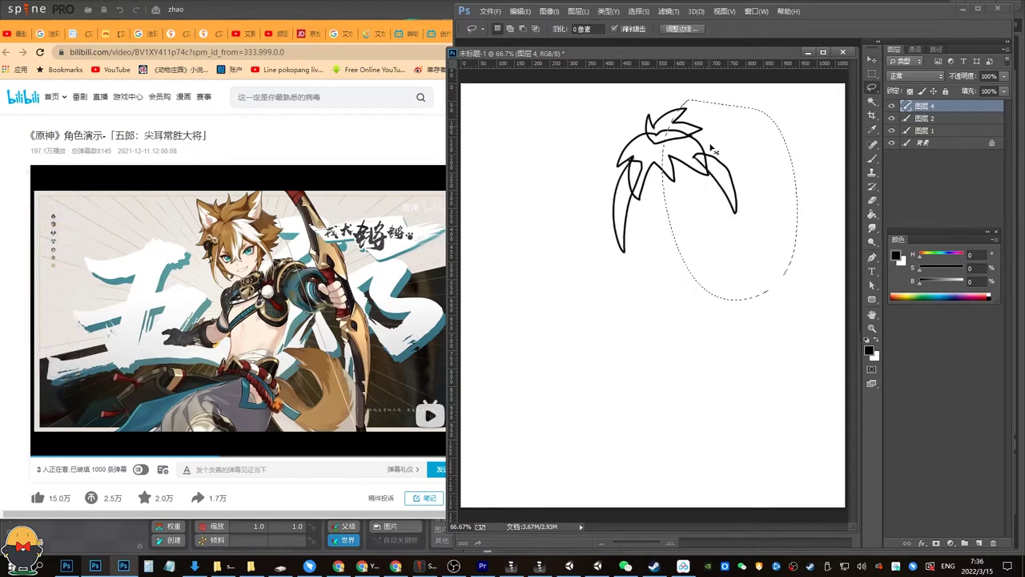
key("ctrl+x")
key("ctrl+v")
key("v")
left_click_drag(719, 174, 734, 182)
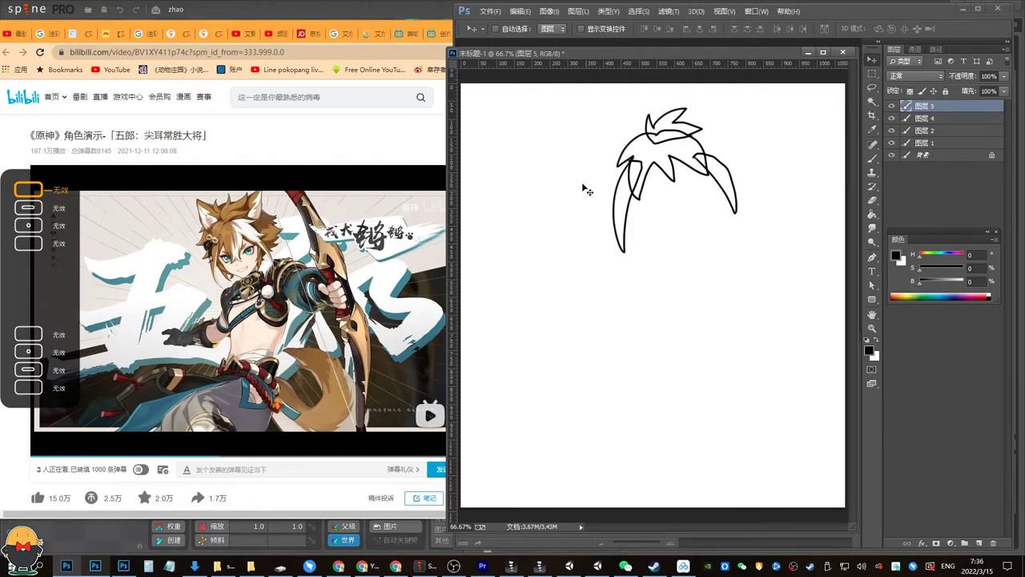
Draw the spiky back-hair outline around the head on the right side lock's layer, undoing and redrawing the first attempt.
key("b")
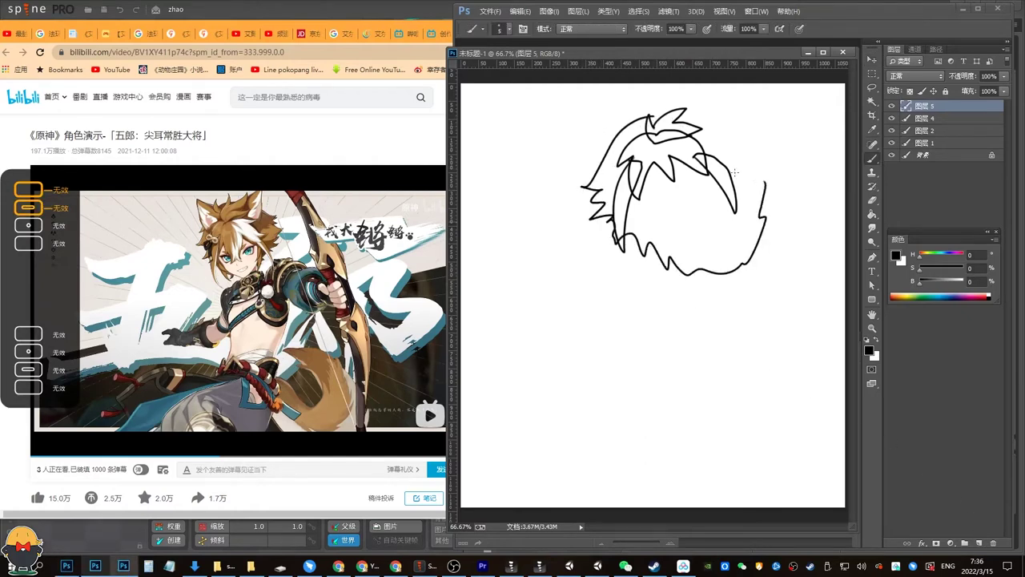
key("ctrl+z")
mouse_move(766, 177)
left_mouse_down()
mouse_move(713, 255)
mouse_move(648, 258)
mouse_move(599, 217)
left_mouse_up()
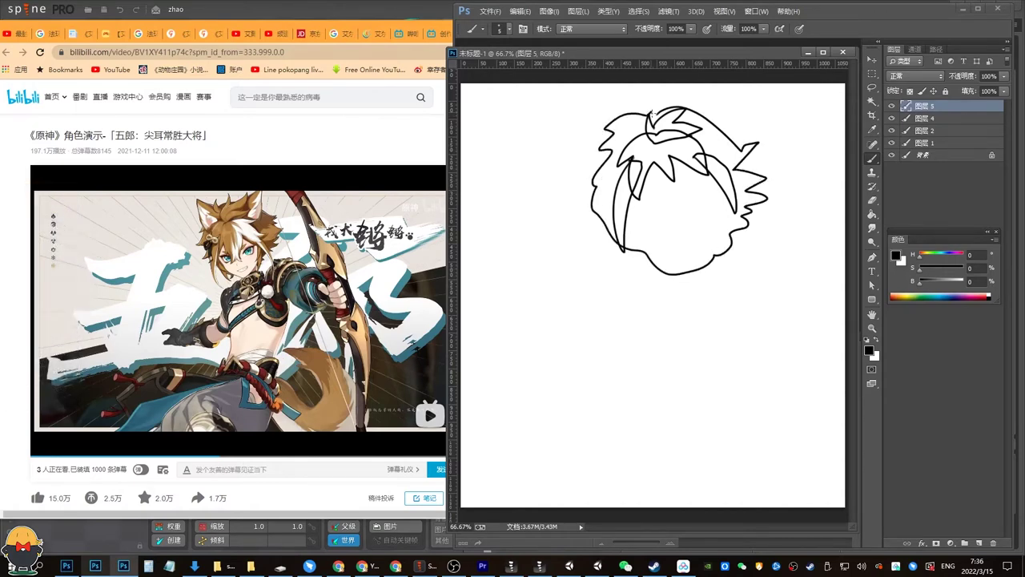
Undo the test move, lasso the right side lock, cut it from the back-hair drawing onto a new layer, and select 图层 5.
key("v")
left_click_drag(706, 167, 632, 223)
key("ctrl+z")
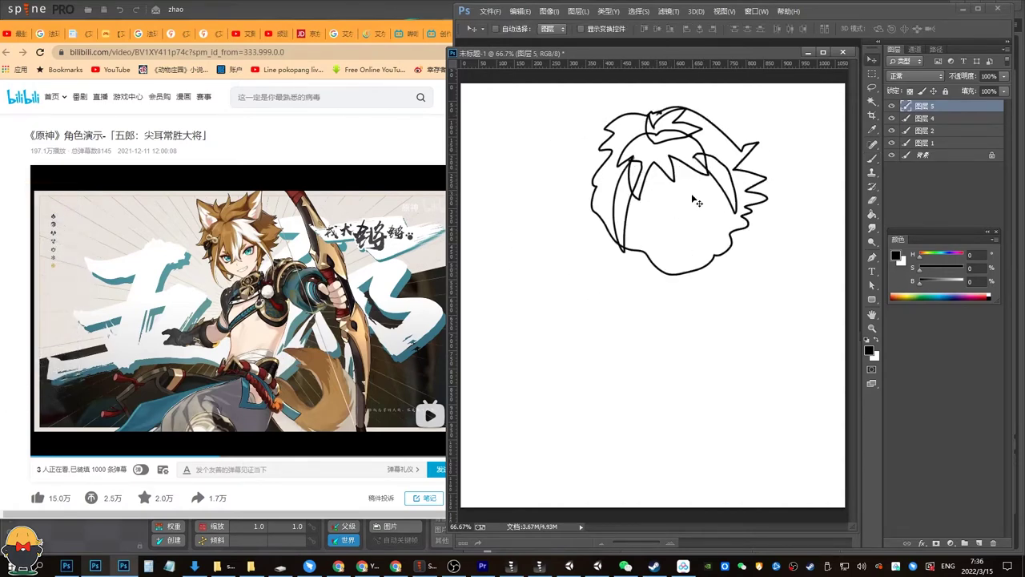
key("l")
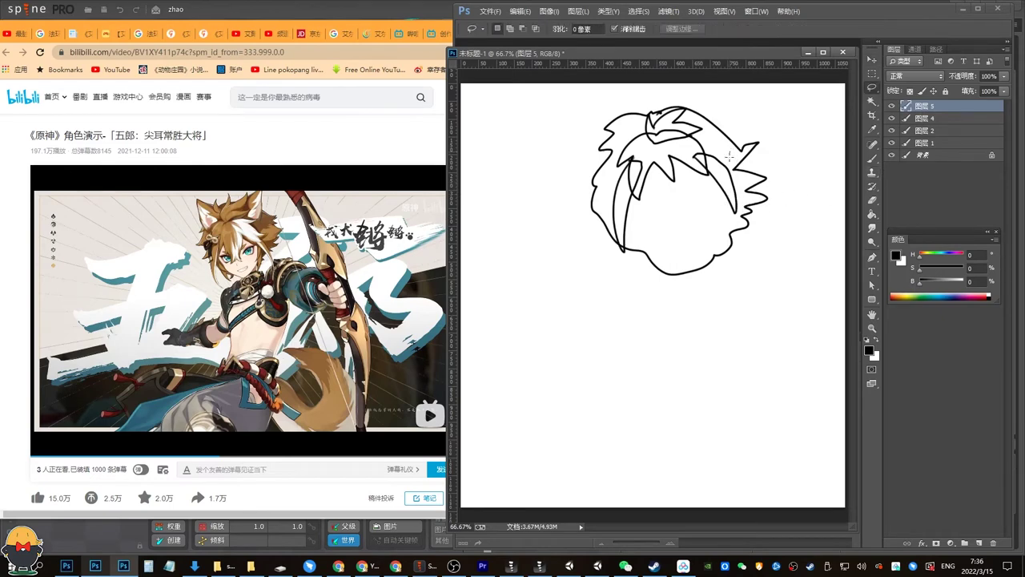
left_click_drag(730, 168, 739, 189)
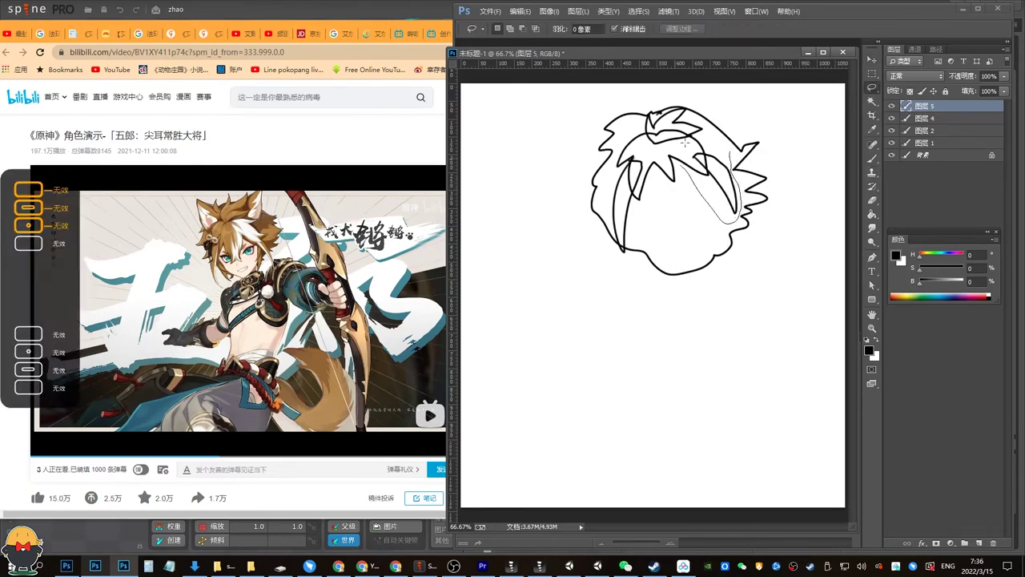
mouse_move(685, 143)
left_mouse_down()
mouse_move(719, 145)
mouse_move(722, 181)
mouse_move(690, 187)
left_mouse_up()
key("ctrl+shift+j")
key("v")
key("ctrl+z")
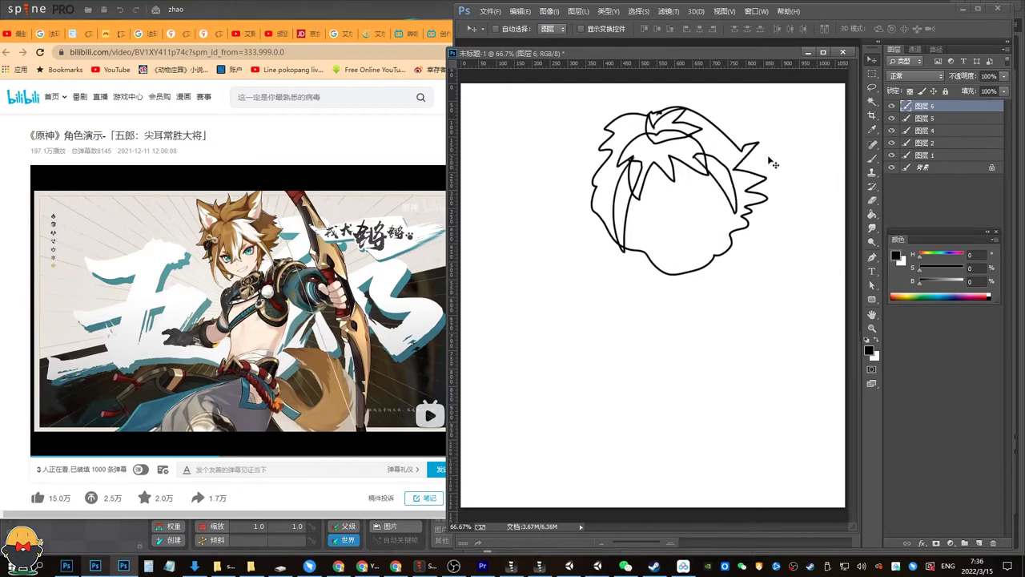
left_click(929, 118)
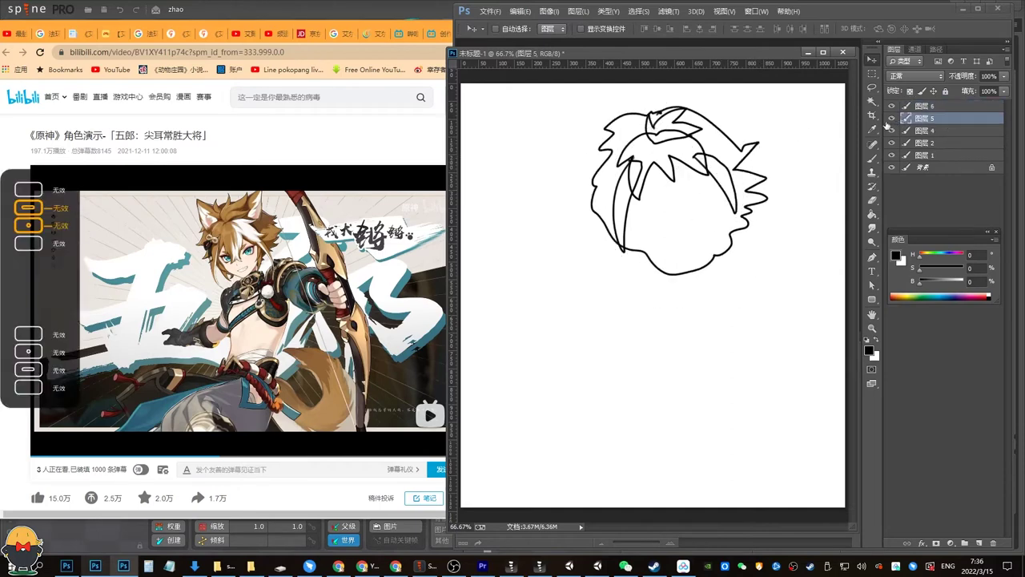
Start saving the untitled drawing and create a new folder named 真元神 on the Desktop for it.
key("ctrl+s")
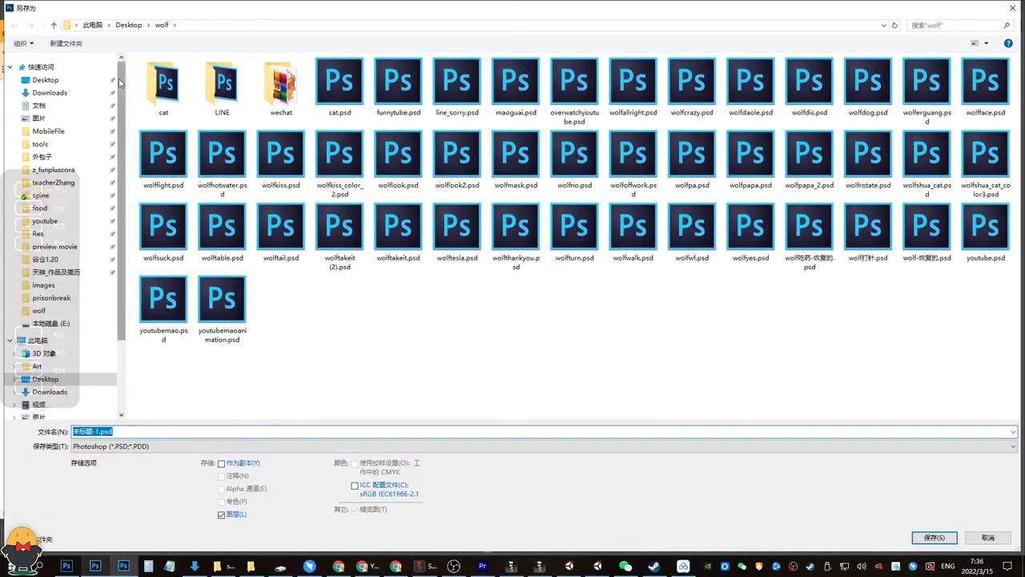
left_click(45, 81)
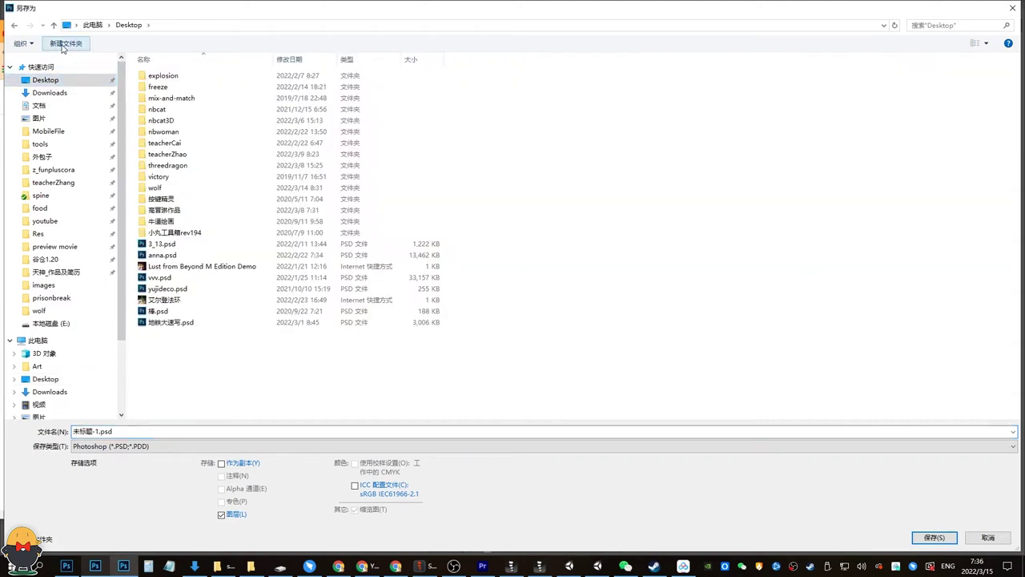
left_click(62, 47)
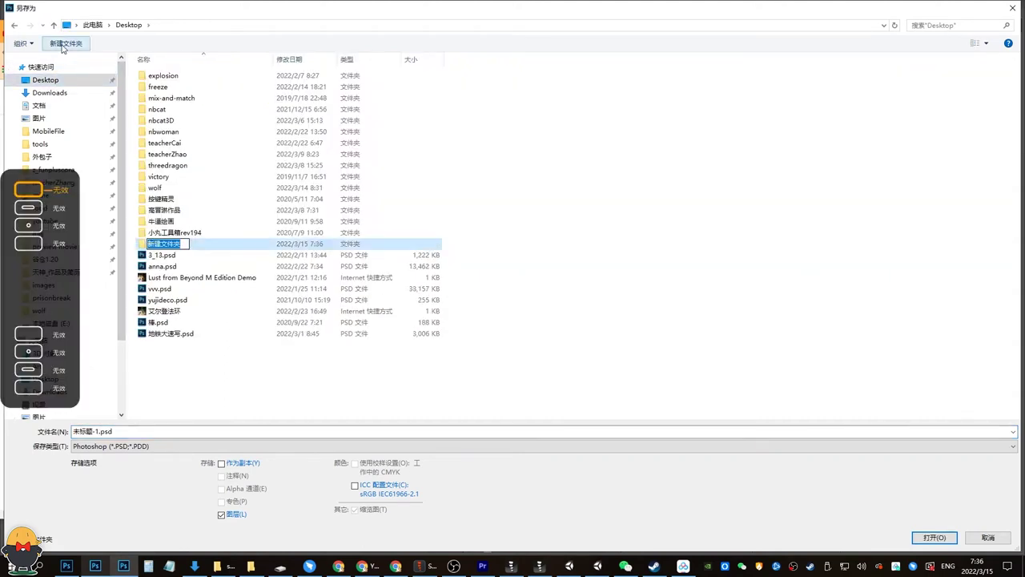
type("Y")
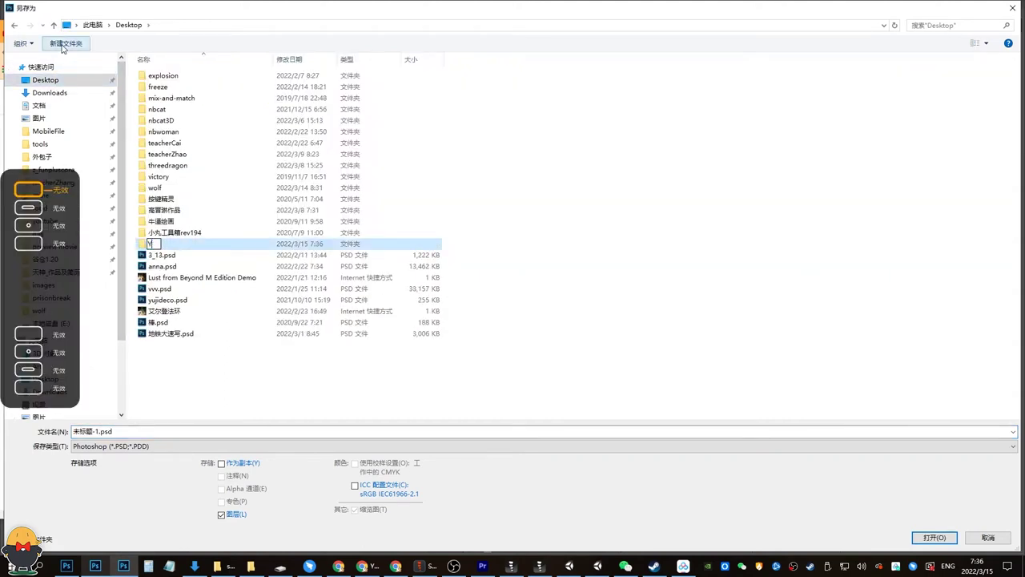
type("S")
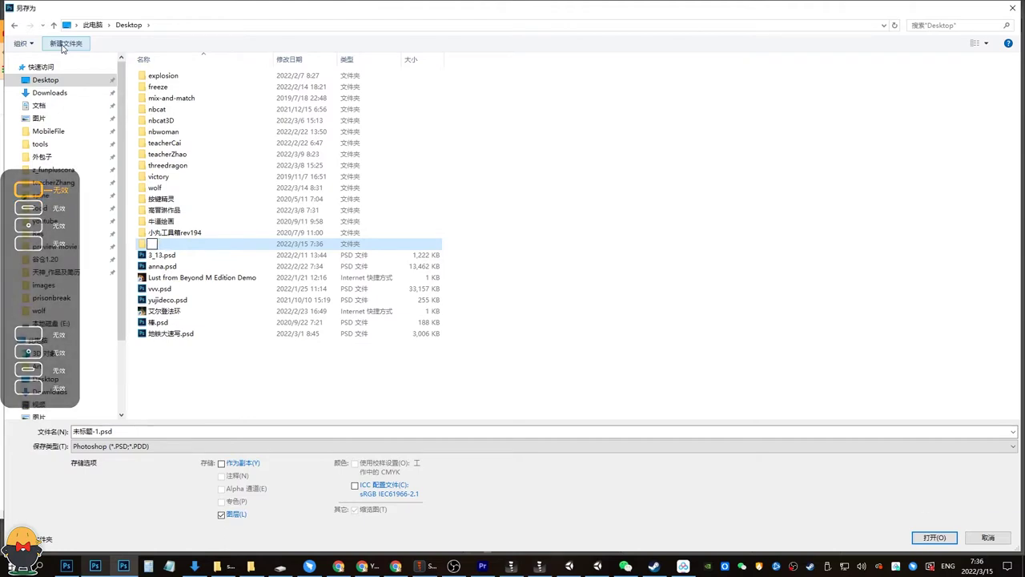
key("ctrl+space")
key("ctrl+shift")
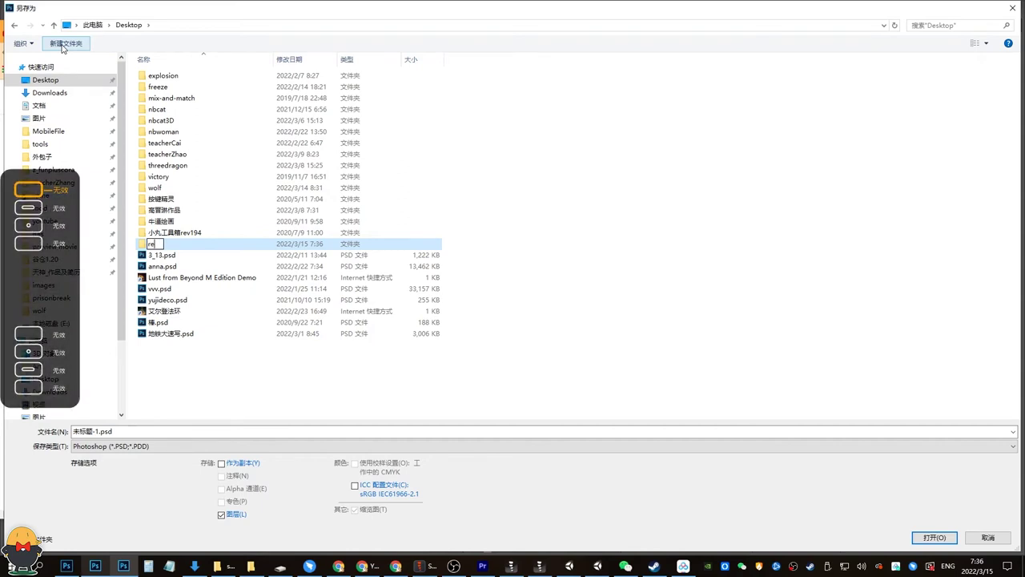
key("ctrl+shift")
type("zhen")
key("space")
type("yuanshen")
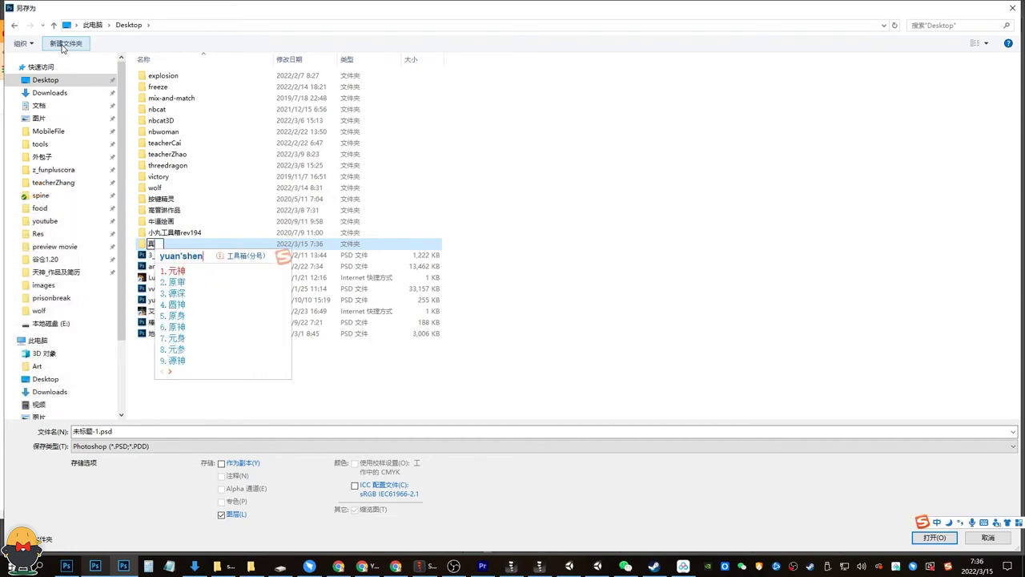
key("space")
key("ctrl+shift")
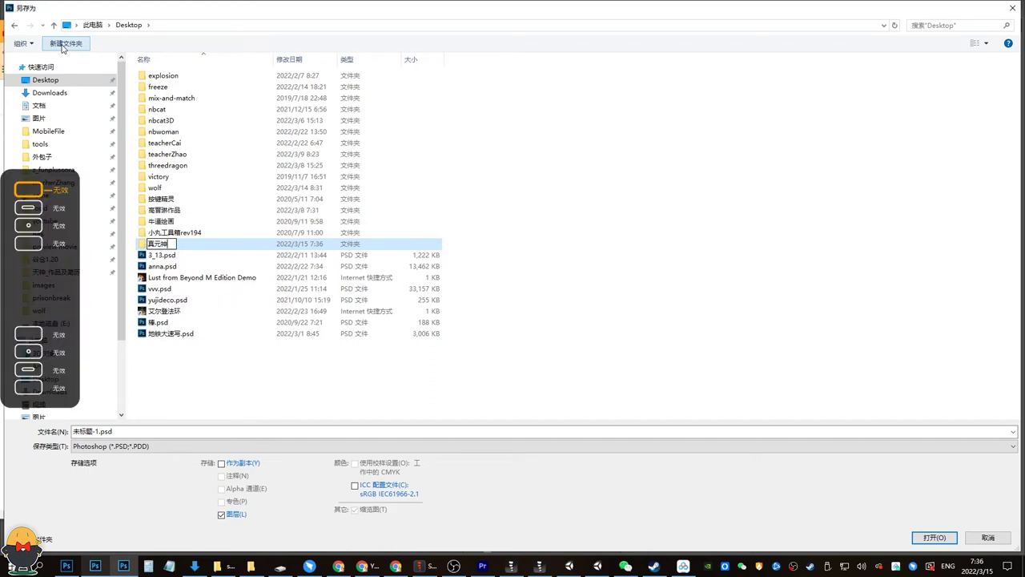
key("Return")
Save the drawing as zz in Photoshop format inside the 真元神 folder.
left_click(175, 433)
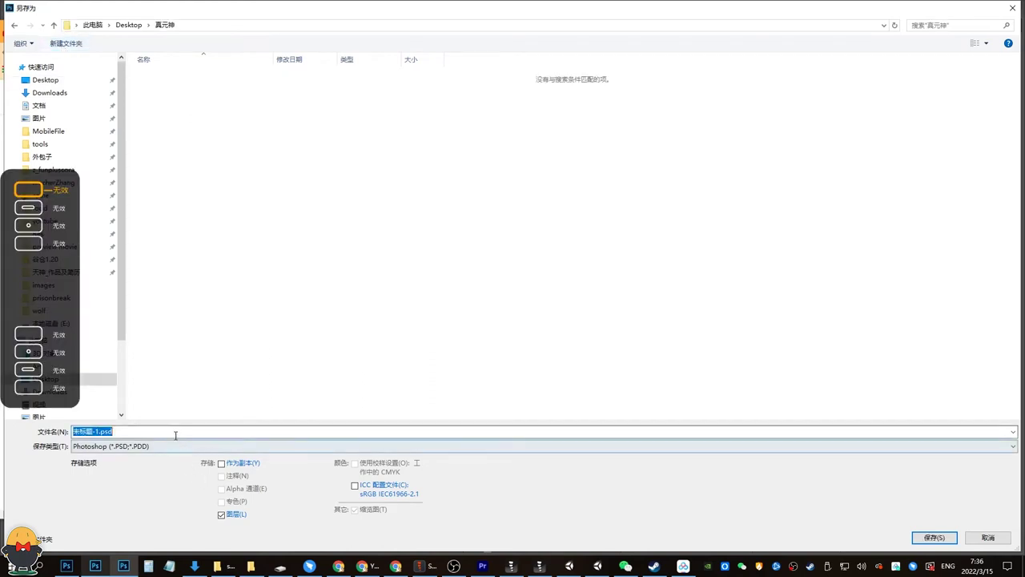
type("zz")
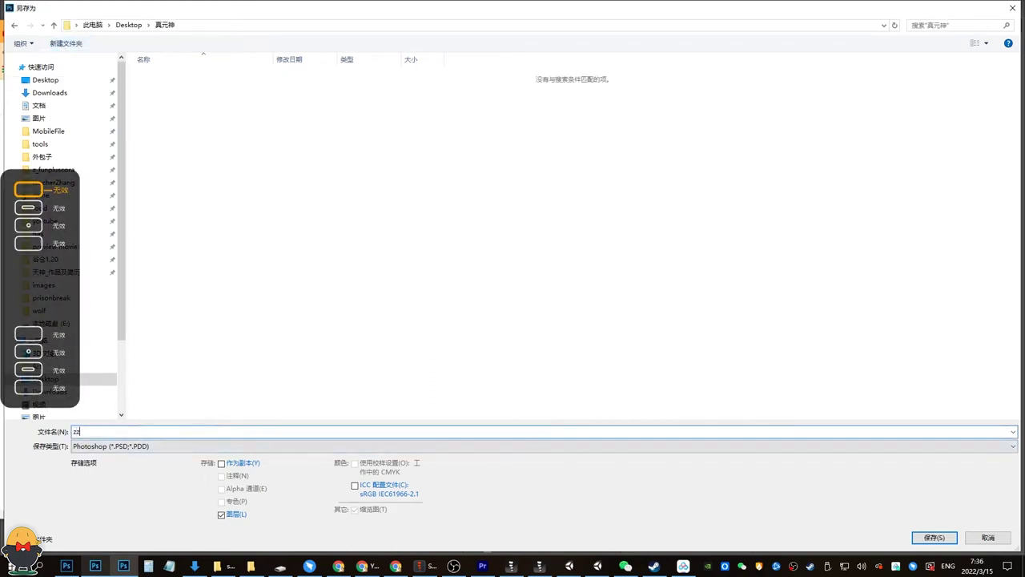
key("Return")
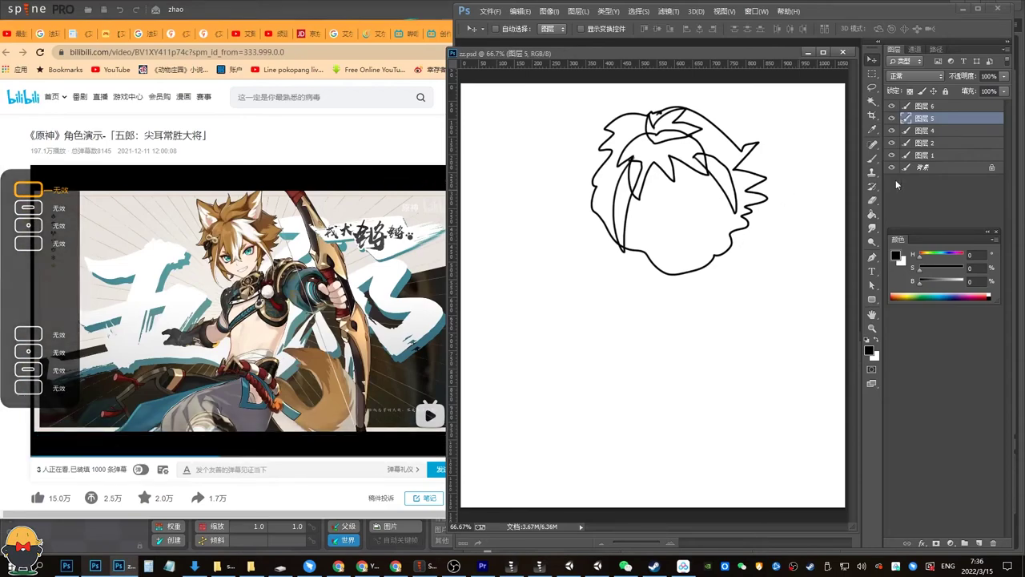
left_click_drag(701, 208, 692, 229)
key("ctrl+z")
mouse_move(668, 169)
left_mouse_down()
mouse_move(682, 187)
mouse_move(678, 170)
left_mouse_up()
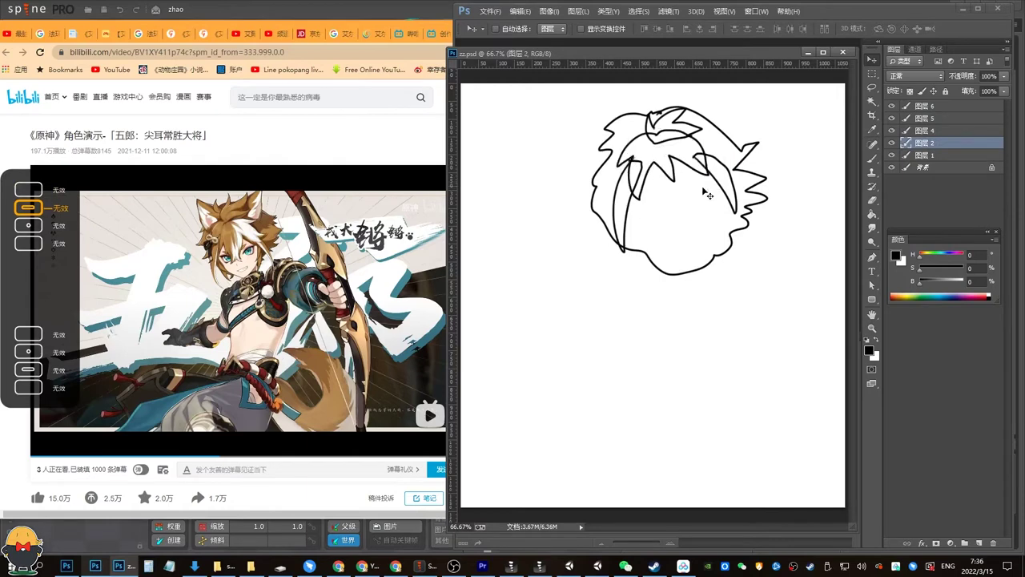
Brush the right fox ear's outline on a new layer above 图层 6, and the left ear's outline on another new layer.
left_click(954, 109)
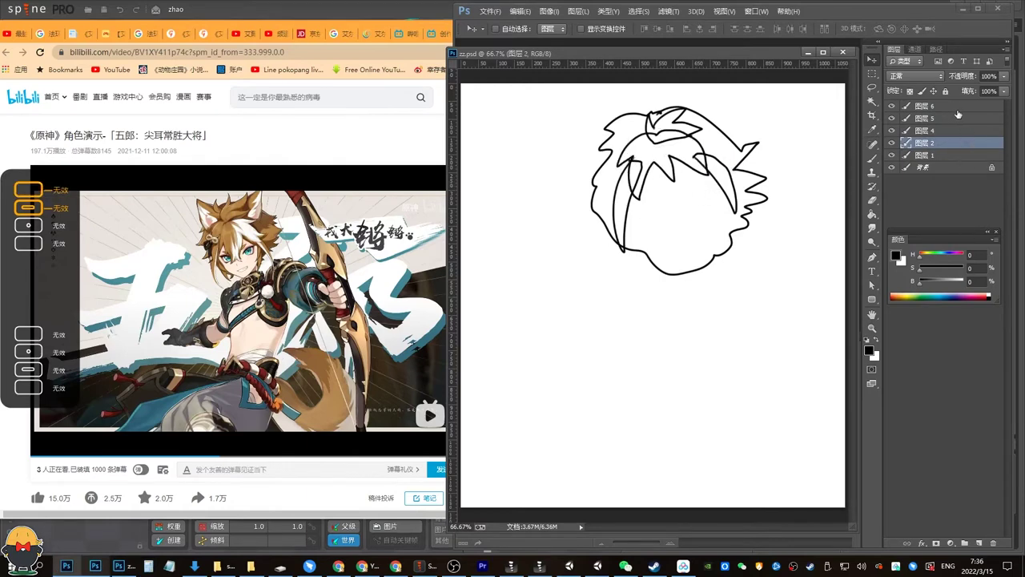
left_click(979, 543)
key("b")
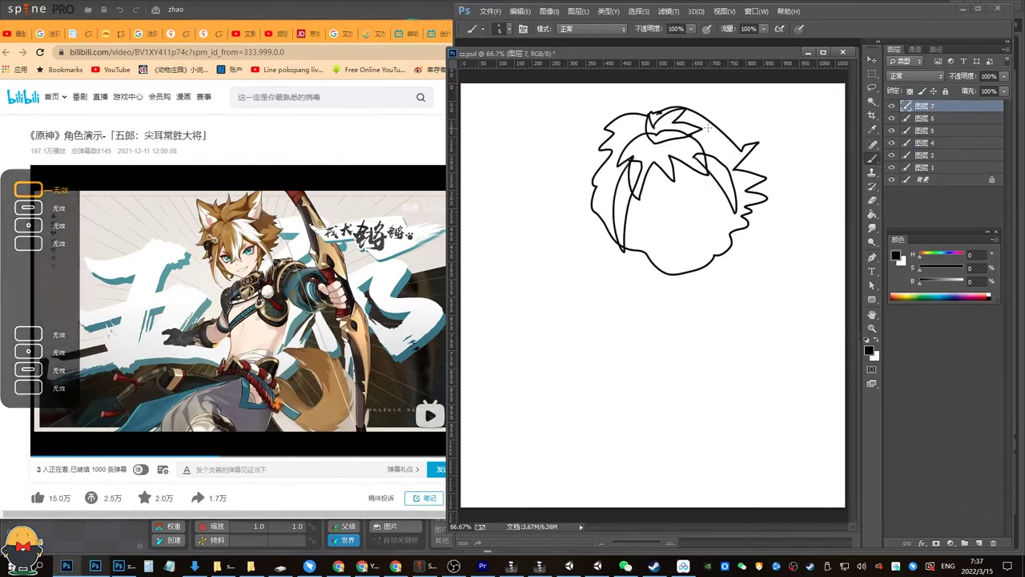
mouse_move(691, 138)
left_mouse_down()
mouse_move(752, 93)
mouse_move(731, 153)
left_mouse_up()
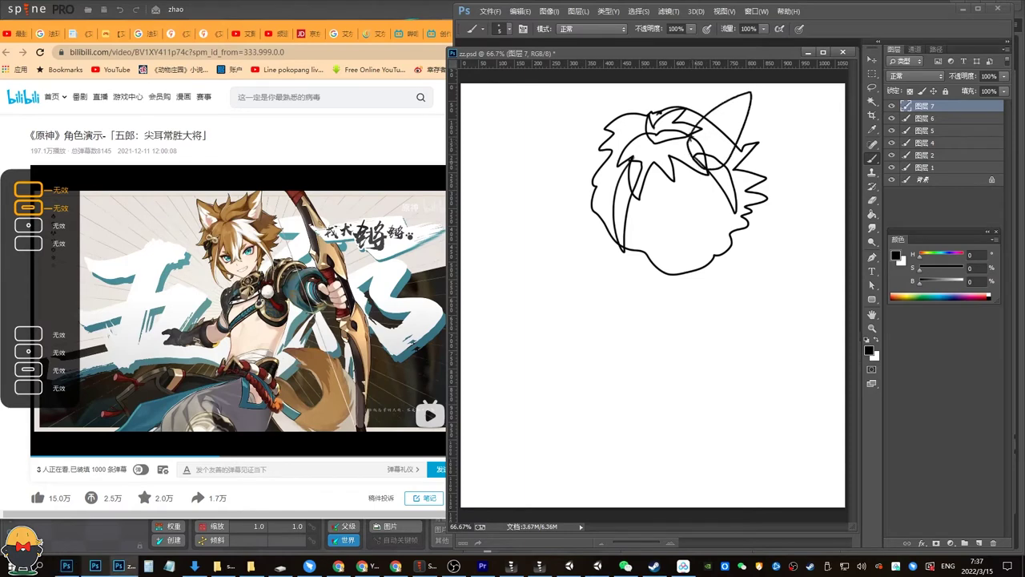
left_click(979, 542)
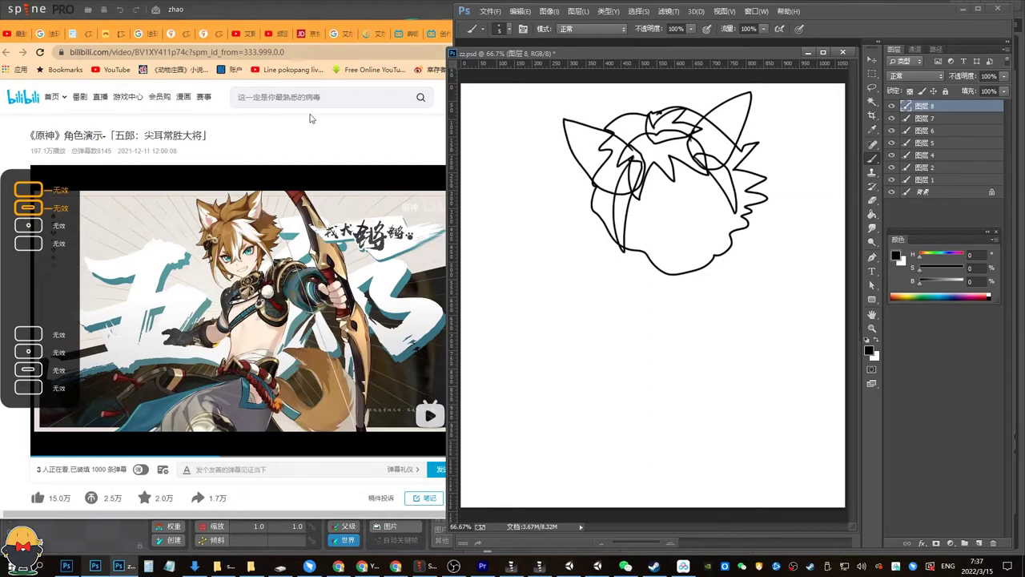
Resume the reference video around 00:35 and pause it at 00:36 for another view of the ears.
left_click(46, 448)
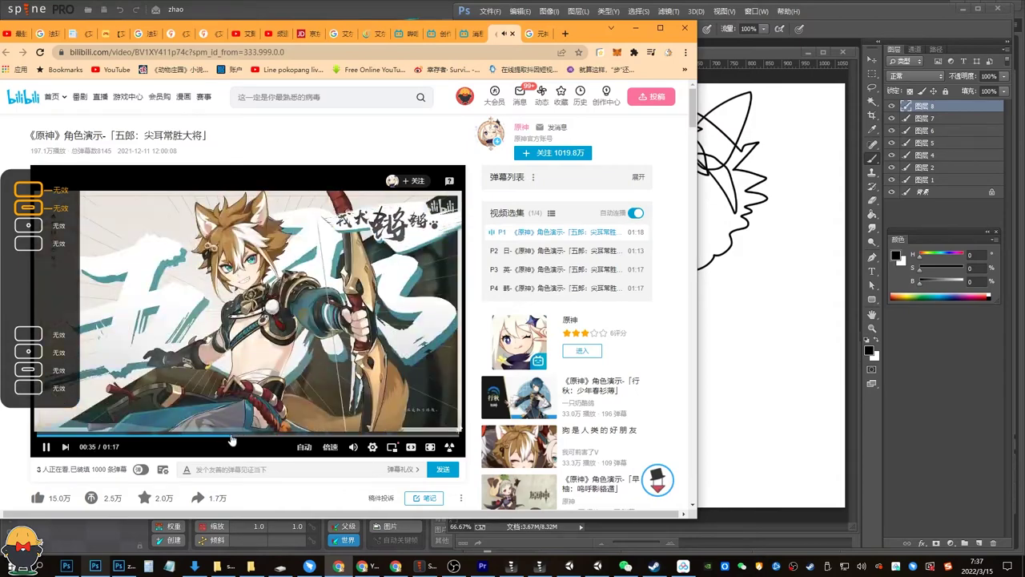
left_click(231, 439)
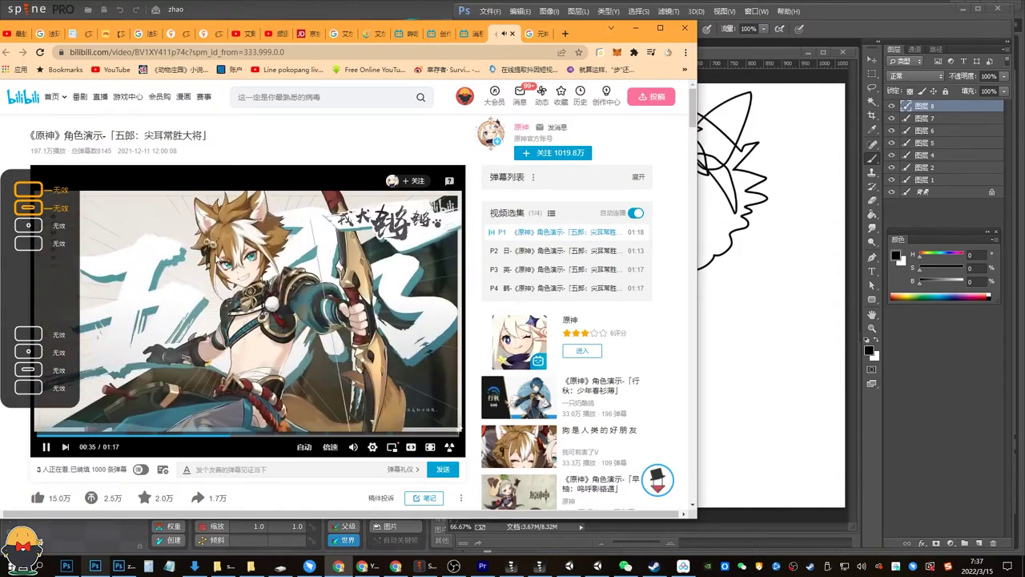
key("space")
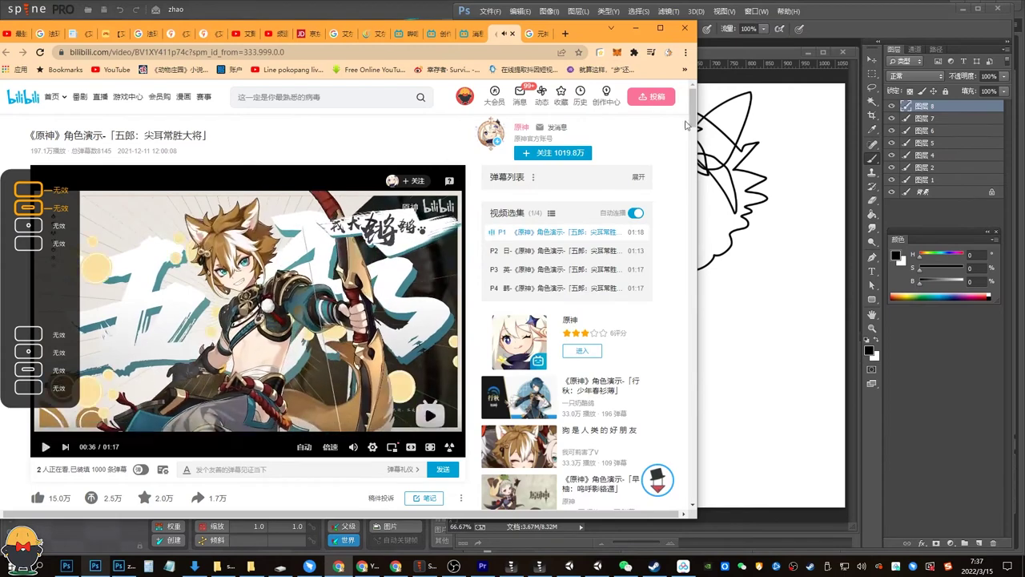
Return to Photoshop, brush the inner fold line into the left ear on 图层 8, and restore the ear's position after a test move.
left_click(763, 54)
key("v")
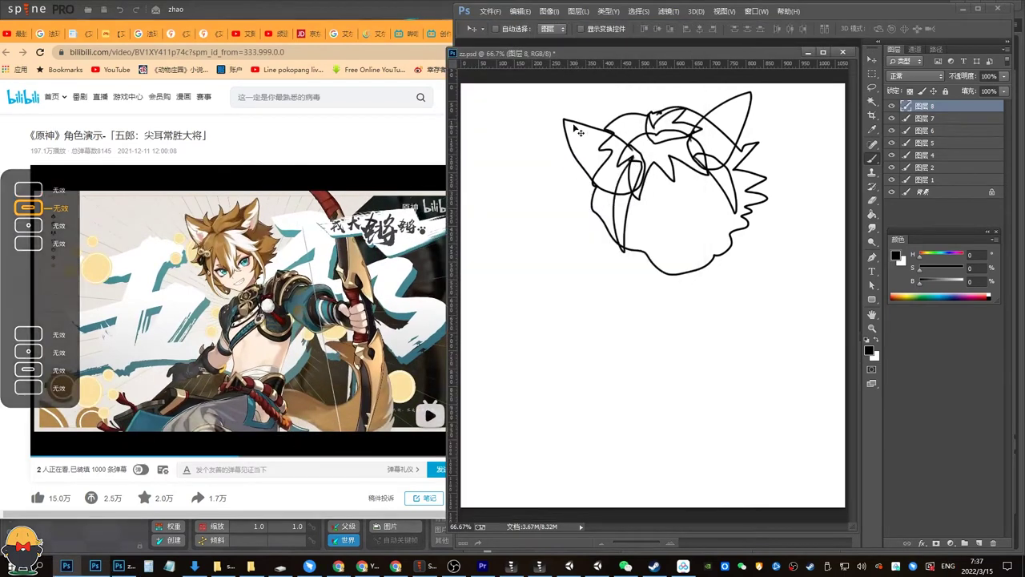
key("b")
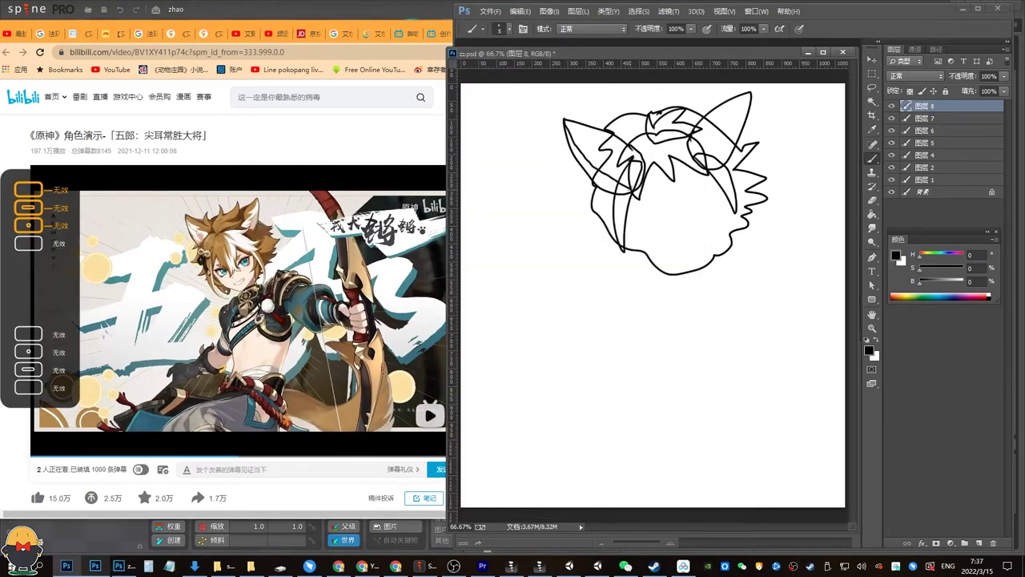
key("v")
left_click_drag(592, 162, 526, 153)
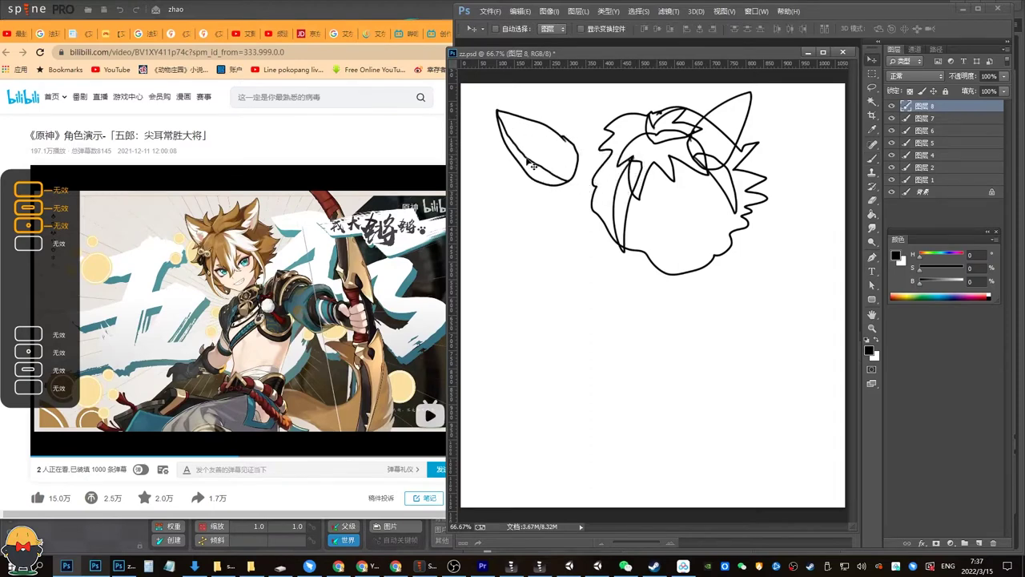
left_click_drag(586, 168, 653, 176)
Brush the inner fold line into the right ear on 图层 7, undoing the test moves made before and after.
left_click_drag(752, 106, 756, 109)
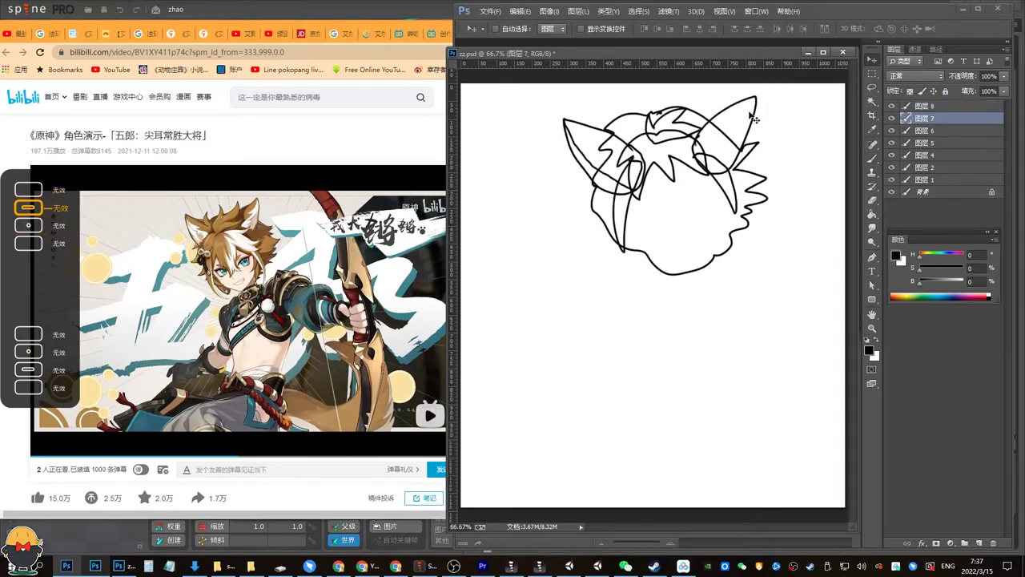
key("ctrl+z")
key("b")
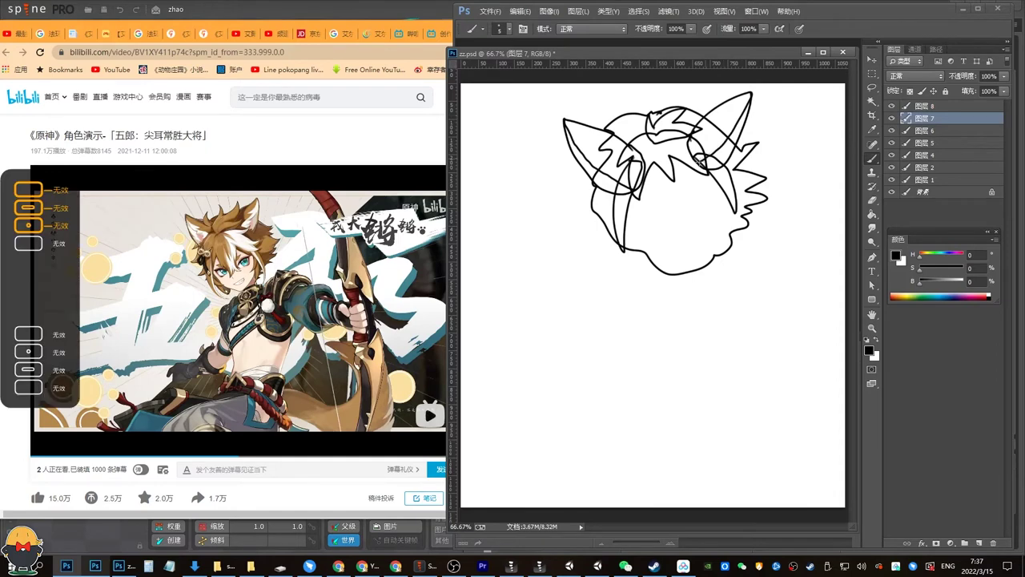
key("v")
mouse_move(752, 119)
left_mouse_down()
mouse_move(759, 123)
mouse_move(732, 148)
left_mouse_up()
key("ctrl+z")
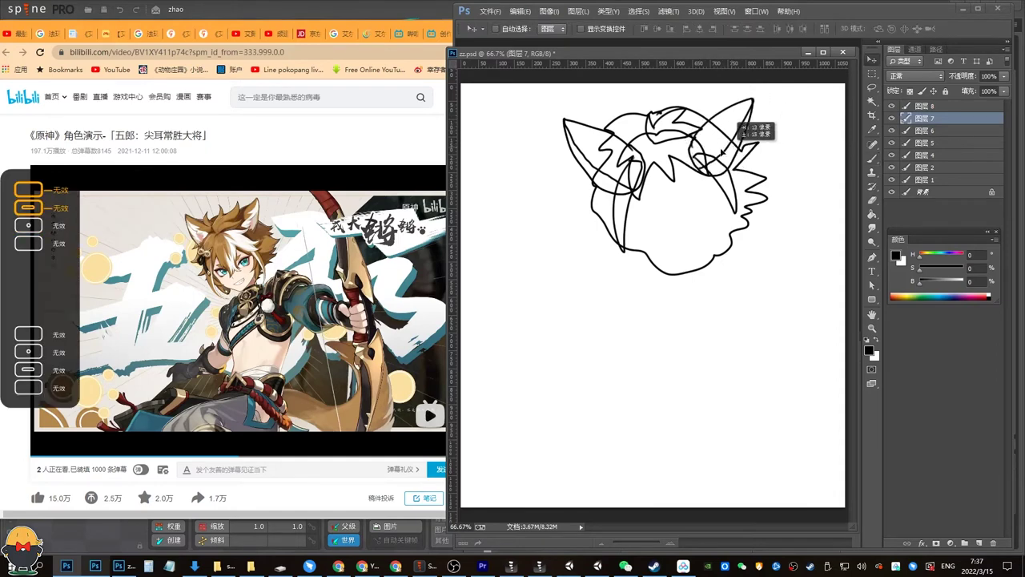
key("ctrl+z")
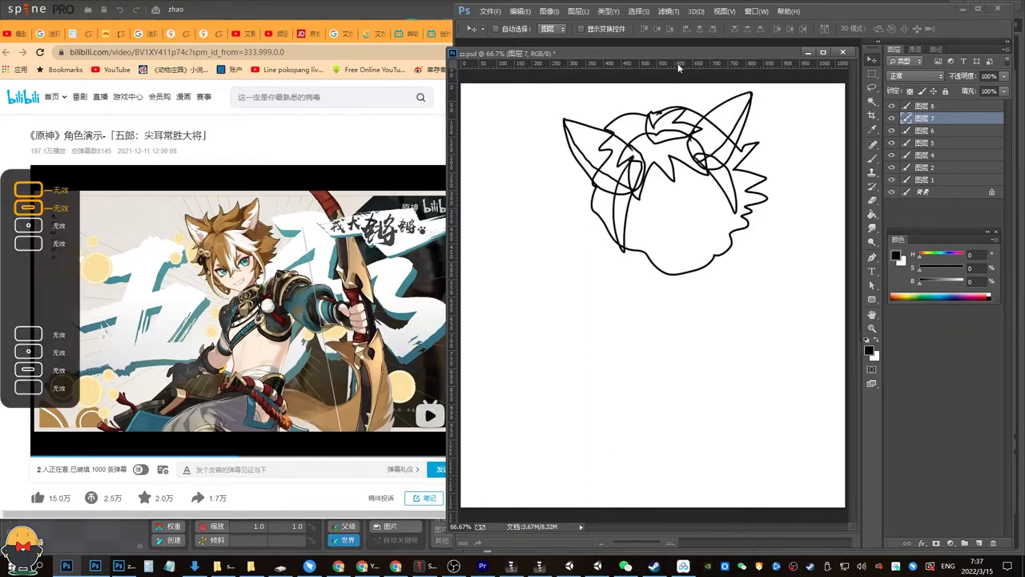
Open zhao.psd from the teacherZhao folder on the Desktop.
left_click(103, 565)
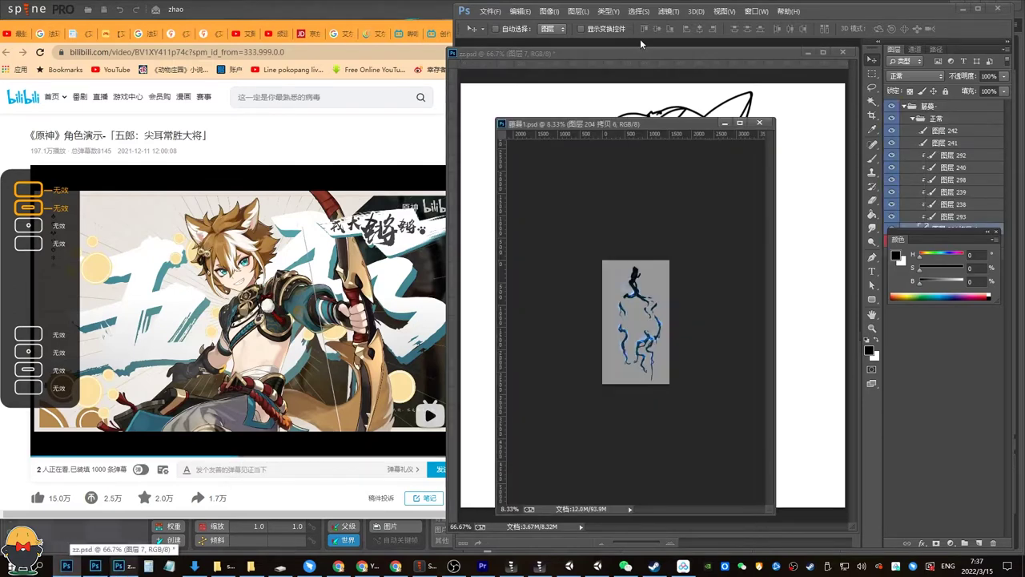
key("ctrl+o")
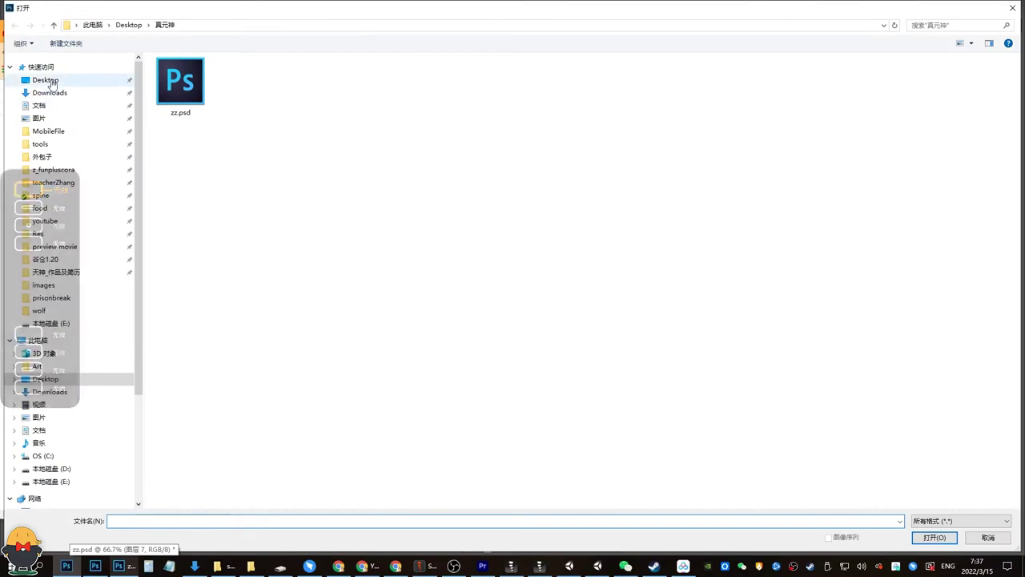
left_click(45, 79)
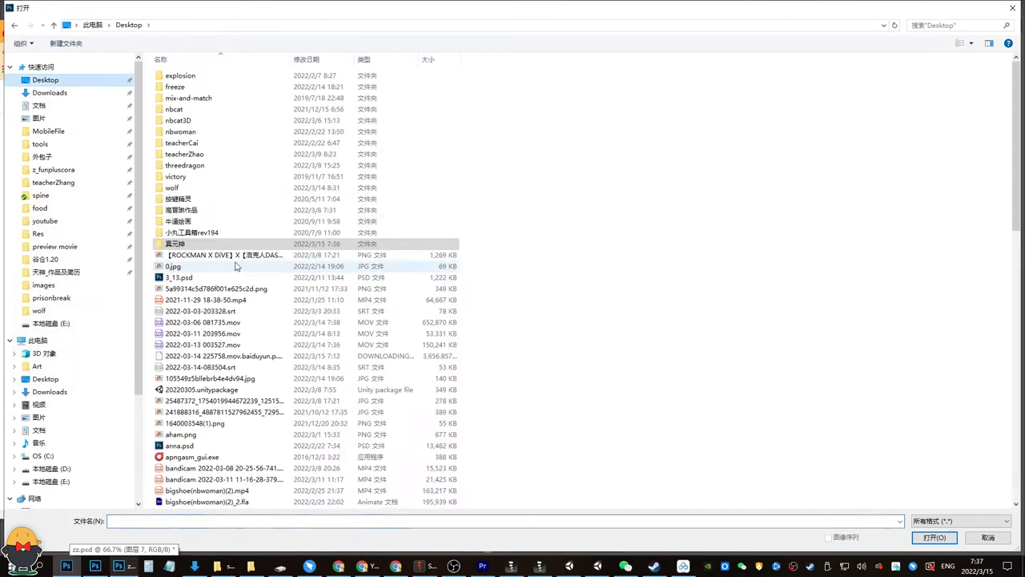
double_click(189, 154)
left_click(179, 88)
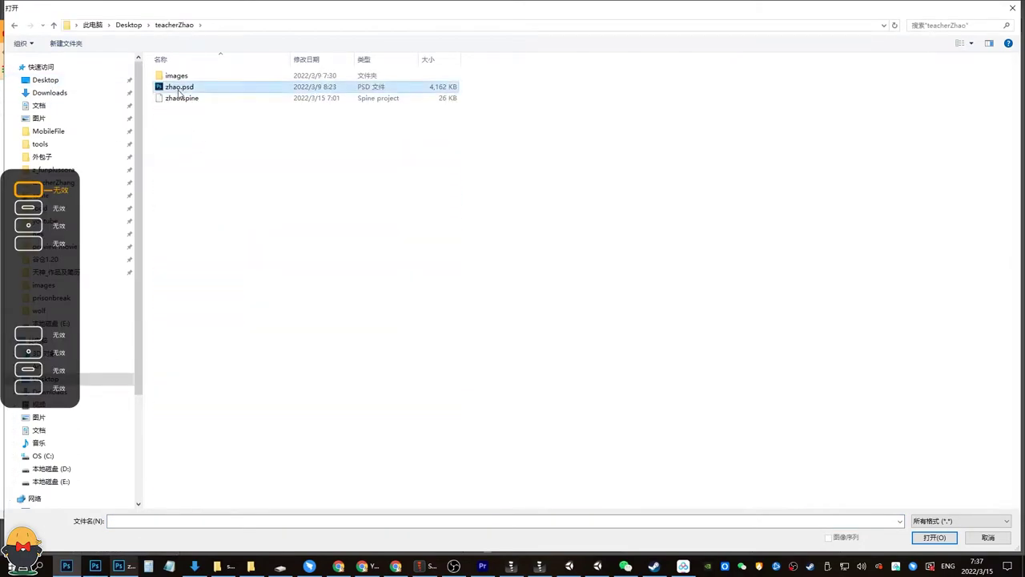
double_click(180, 88)
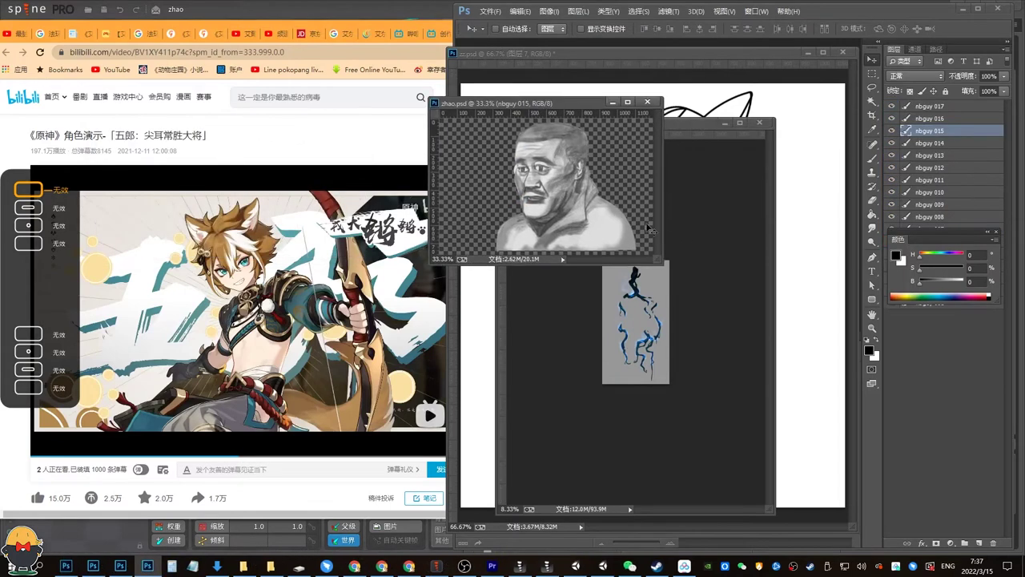
Enlarge the zhao.psd window and try moving the portrait layers from nbguy 017 down to nbguy 009.
left_click_drag(658, 261, 683, 305)
mouse_move(618, 166)
left_mouse_down()
mouse_move(487, 210)
mouse_move(628, 142)
mouse_move(632, 152)
left_mouse_up()
left_click(929, 105)
left_click(935, 204, "shift")
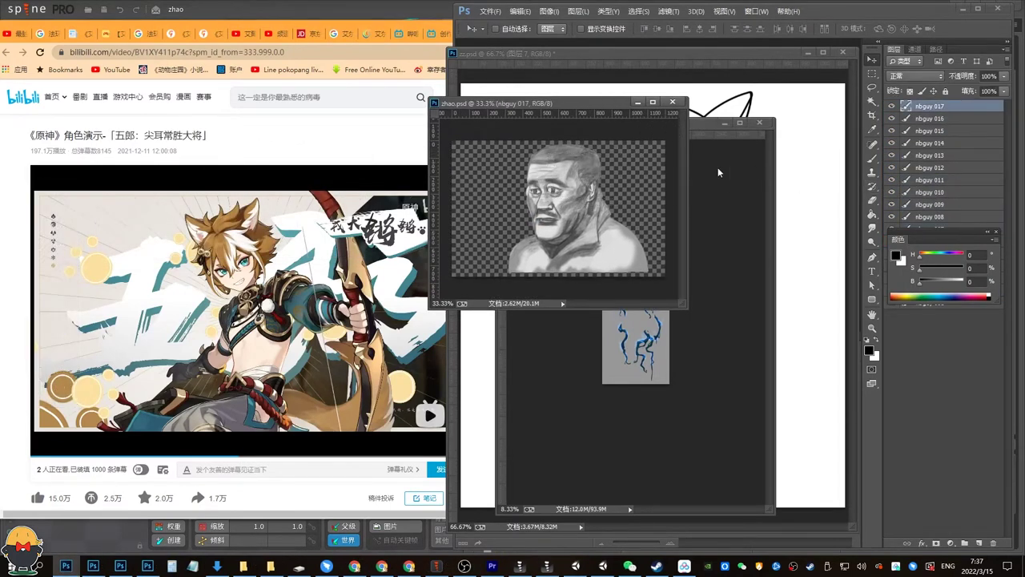
left_click(942, 205, "shift")
left_click_drag(575, 168, 559, 173)
key("ctrl+z")
Copy layers nbguy 002 through nbguy 017 from zhao.psd into zz.psd, merge them into one layer, and place the portrait beneath the hair sketch.
left_click_drag(939, 234, 940, 314)
left_click(936, 290)
left_click(935, 108, "shift")
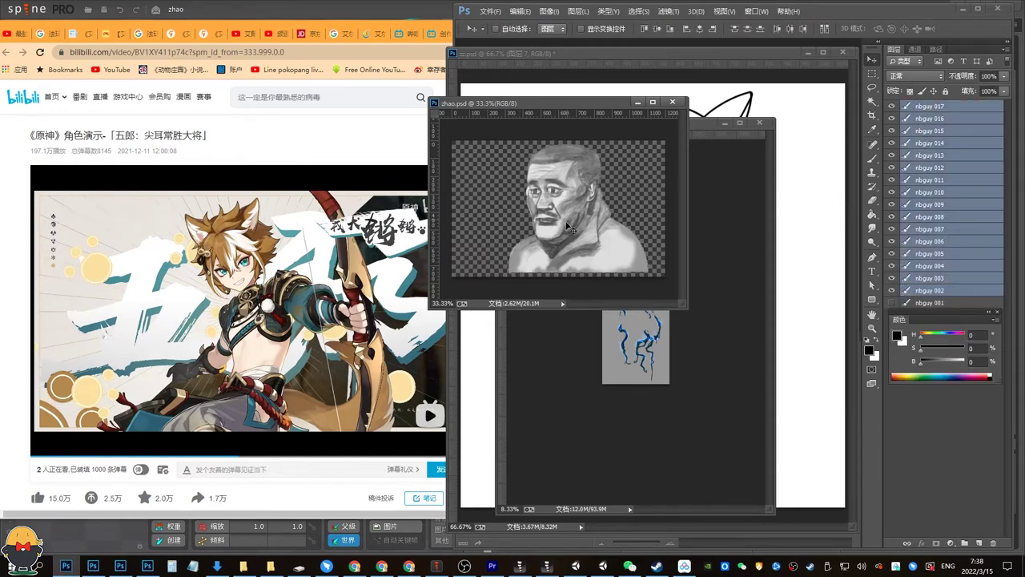
left_click_drag(597, 200, 676, 372)
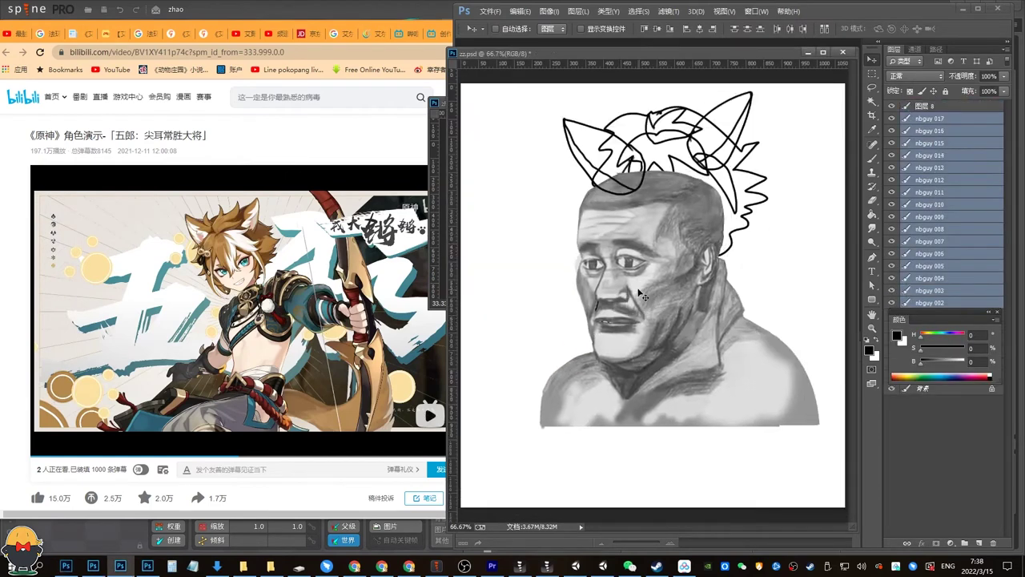
left_click_drag(666, 268, 654, 280)
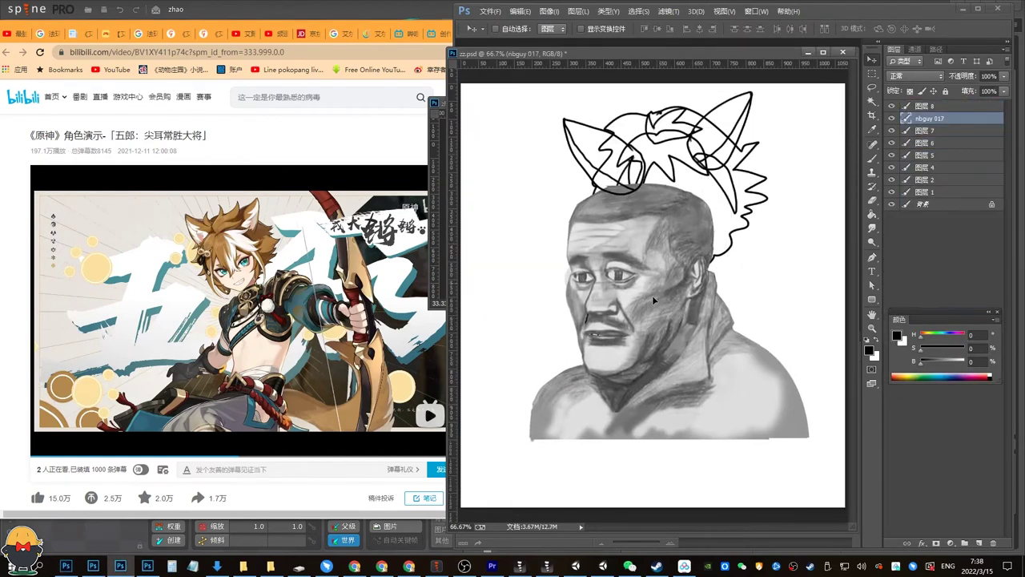
key("p")
left_click(709, 269)
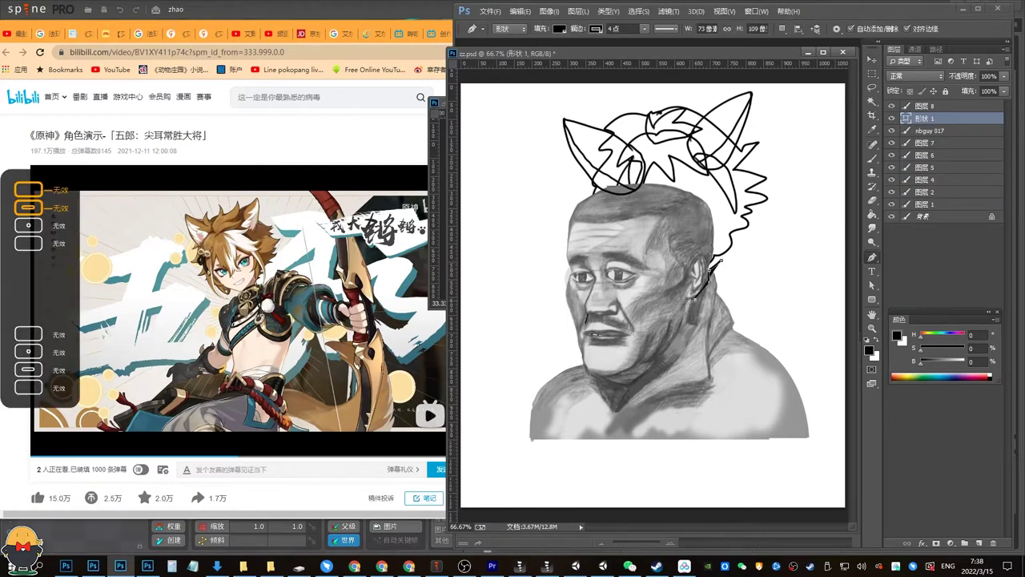
left_click_drag(691, 299, 674, 322)
left_click_drag(640, 375, 593, 376)
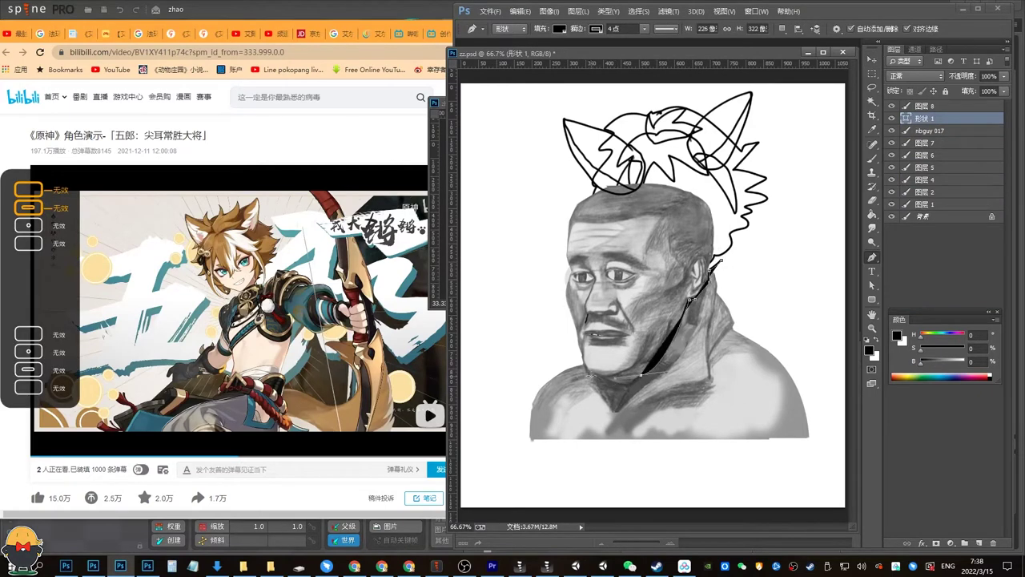
left_click(582, 363)
key("Delete")
key("Delete")
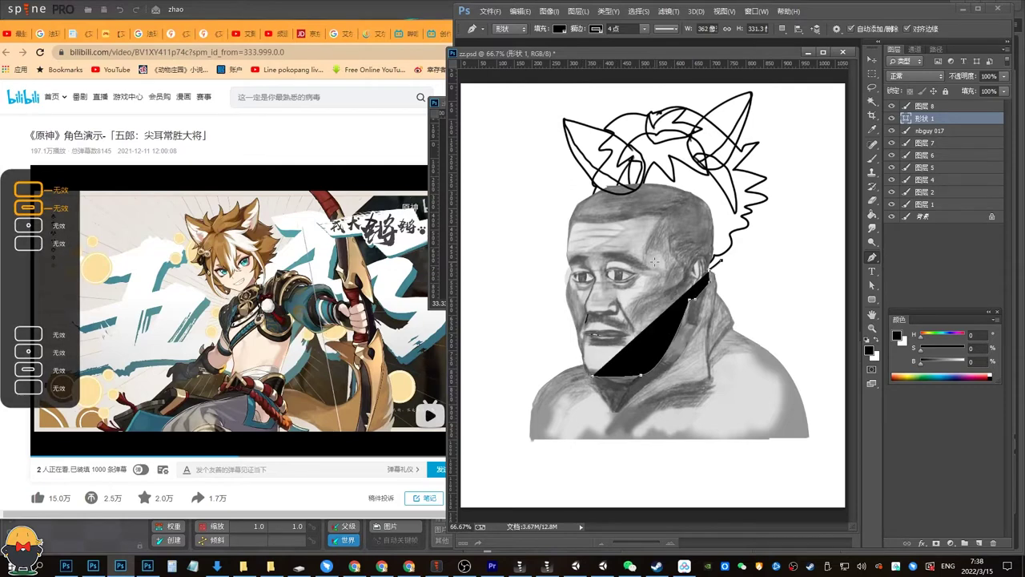
Trace a closed Pen path around the portrait's head in path mode and cut the head from nbguy 017 onto its own layer.
left_click(510, 29)
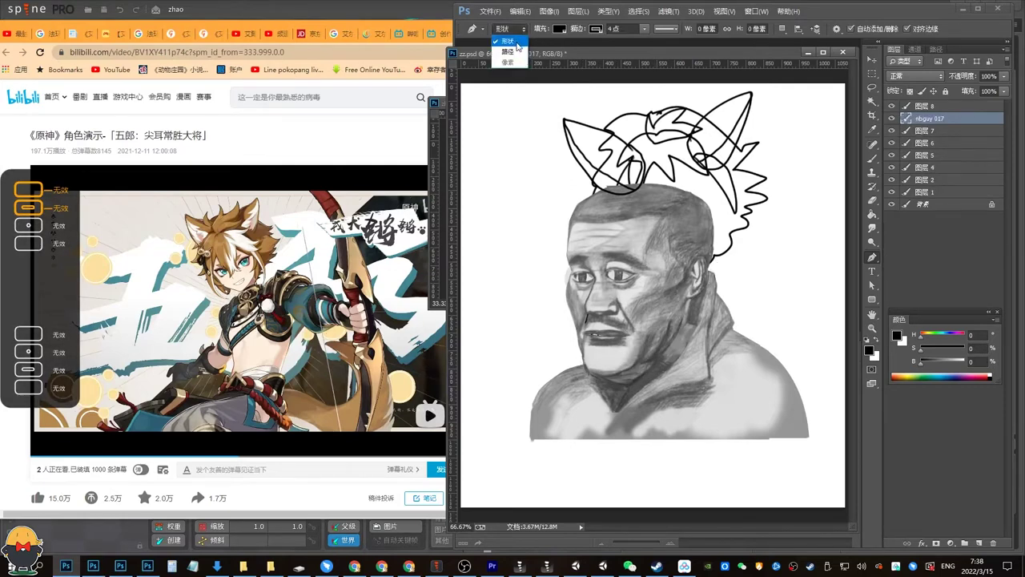
left_click(509, 47)
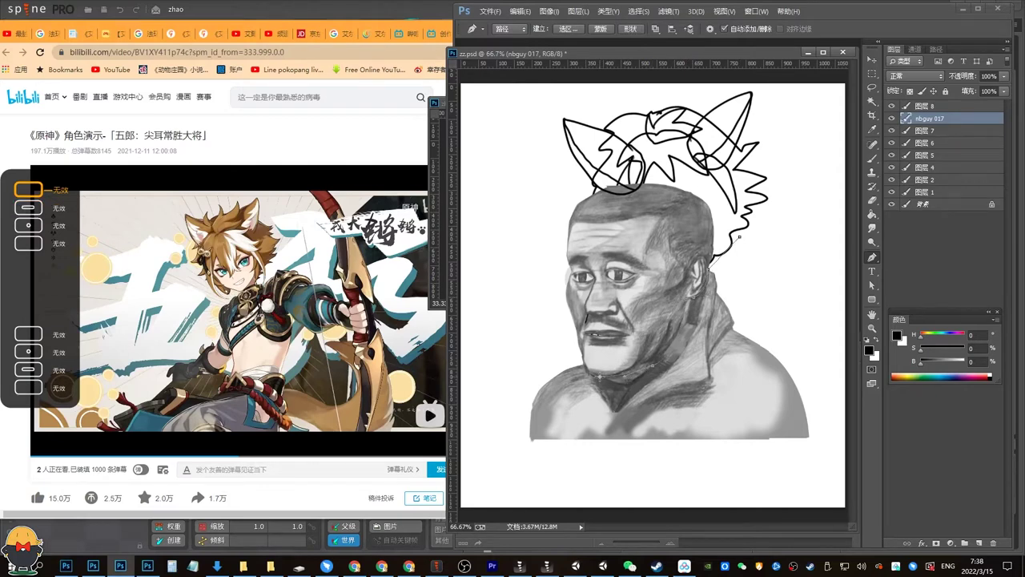
left_click(507, 209)
left_click(552, 136)
left_click(689, 114)
left_click(750, 172)
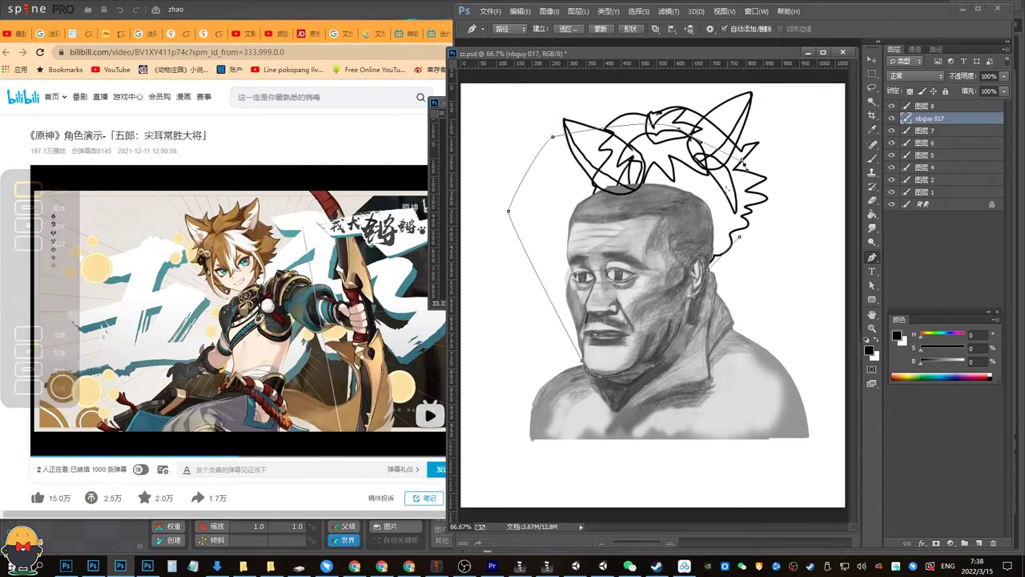
key("ctrl+Return")
key("ctrl+shift+j")
Move the cut-out head away from the shoulders and delete the leftover body layer nbguy 017.
key("v")
left_click_drag(642, 266, 647, 221)
left_click_drag(717, 344, 720, 379)
key("Delete")
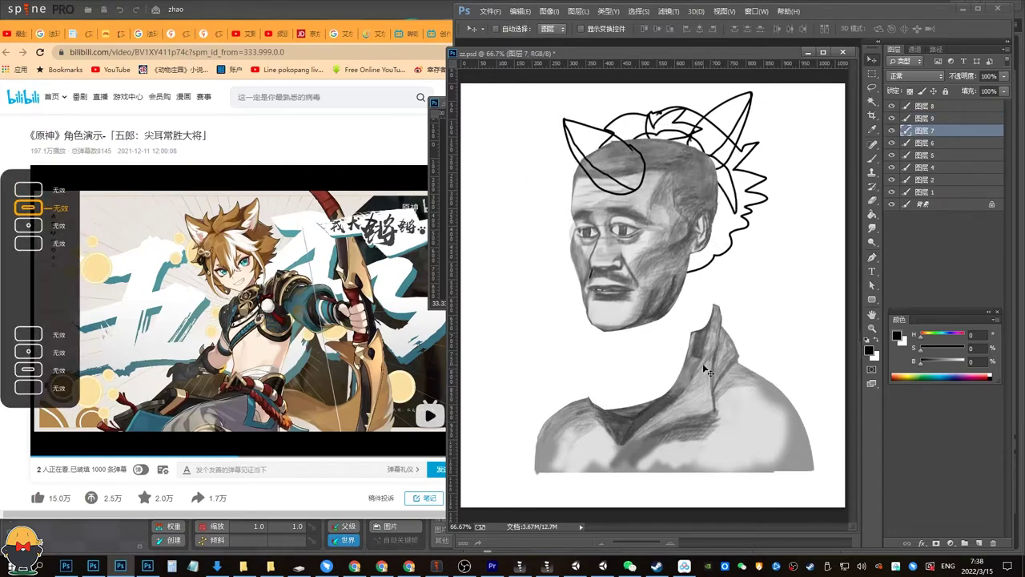
Scale the head to about 76%, rotate it about -15°, and fit it inside the hair outline, undoing the last nudge.
left_click_drag(599, 279, 630, 310)
key("ctrl+t")
left_click_drag(751, 170, 730, 193)
left_click_drag(691, 233, 692, 189)
left_click_drag(735, 295, 743, 274)
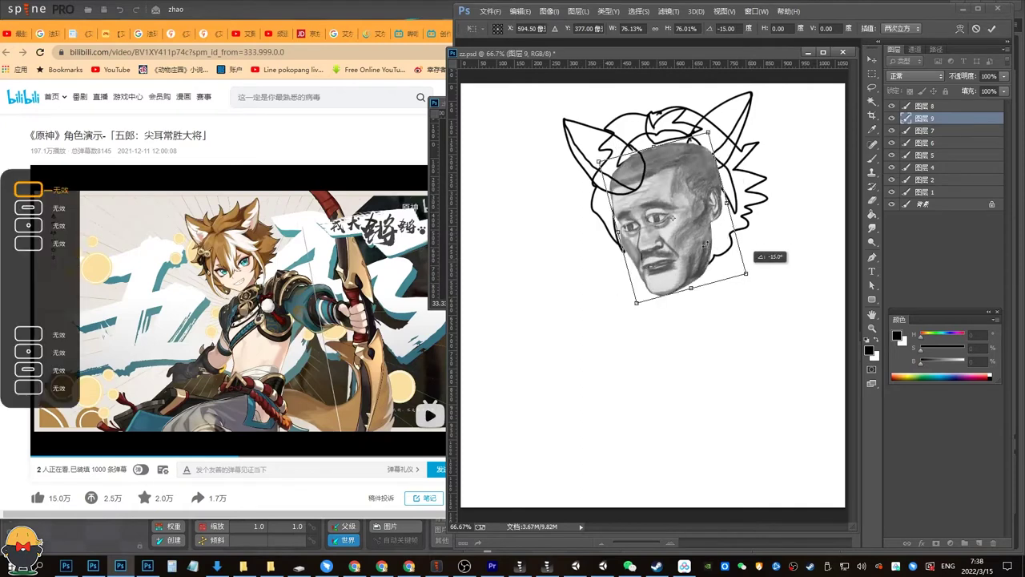
left_click_drag(681, 217, 683, 201)
left_click_drag(715, 120, 713, 123)
left_click_drag(673, 205, 686, 180)
key("Return")
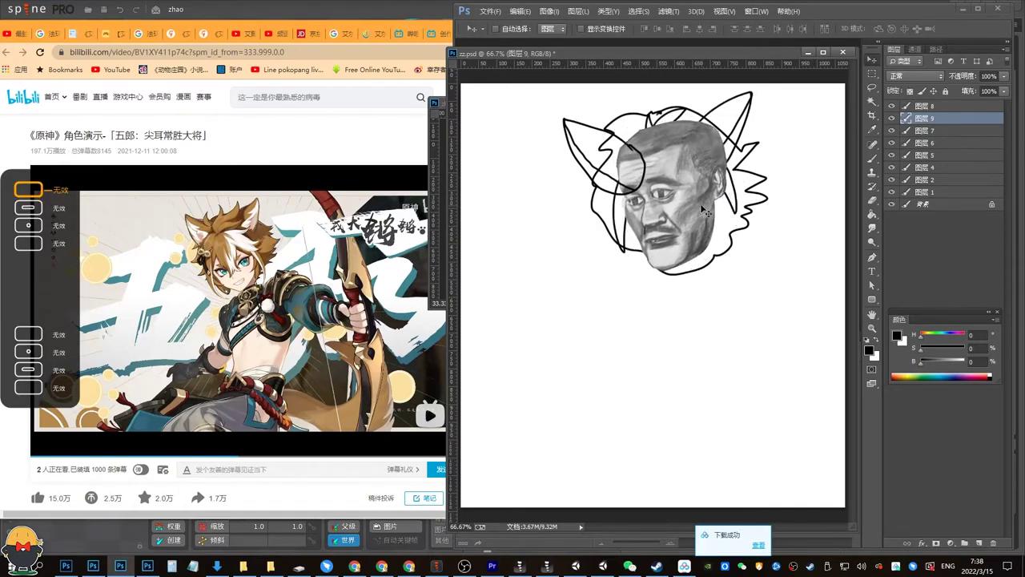
key("ctrl+z")
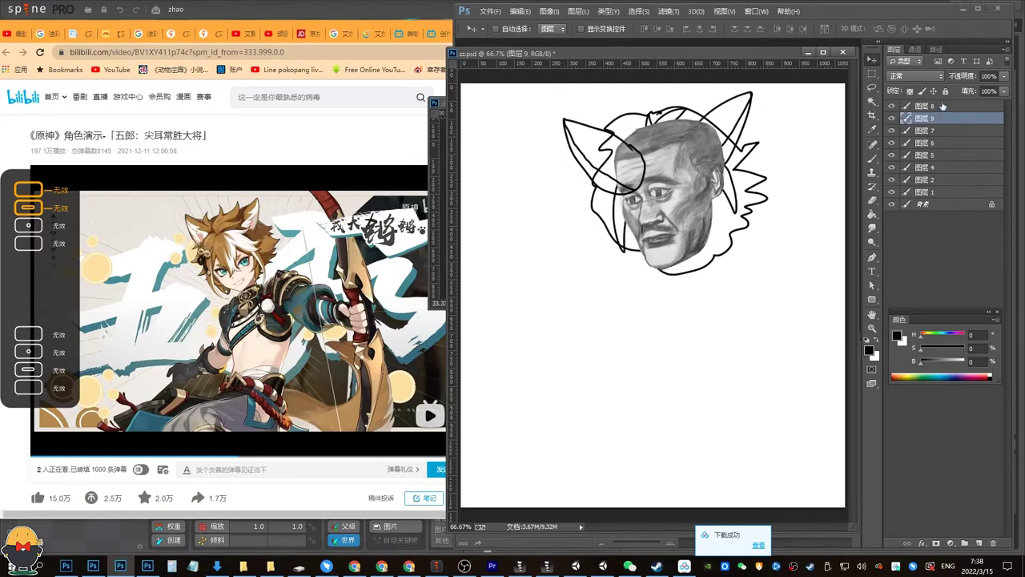
Brush the torso outline below the head and the outstretched upper arm on two separate new layers above 图层 8.
left_click(927, 106)
left_click(965, 543)
key("b")
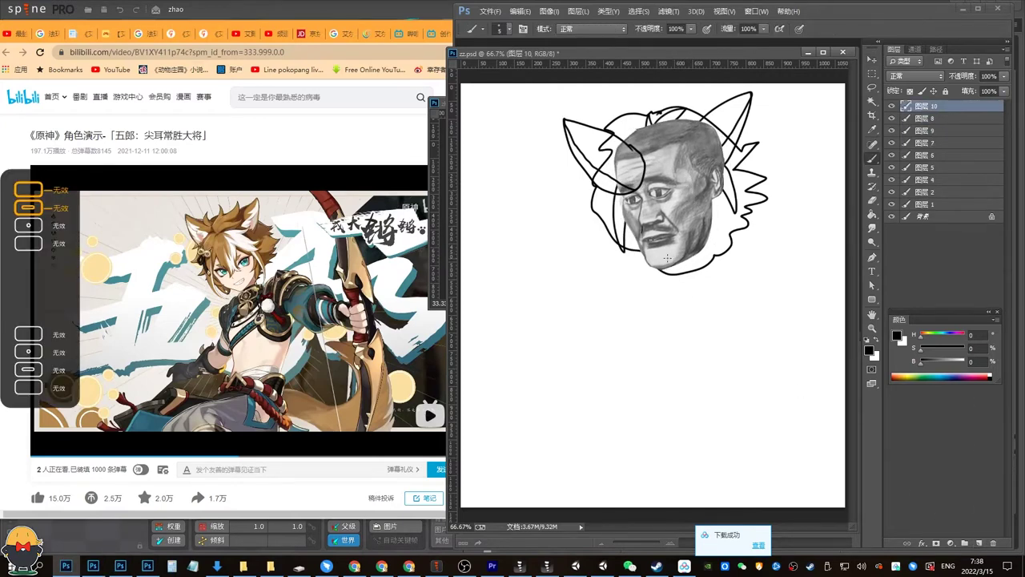
mouse_move(644, 266)
left_mouse_down()
mouse_move(630, 395)
mouse_move(750, 404)
mouse_move(682, 255)
mouse_move(607, 403)
mouse_move(756, 271)
mouse_move(673, 233)
left_mouse_up()
key("ctrl+z")
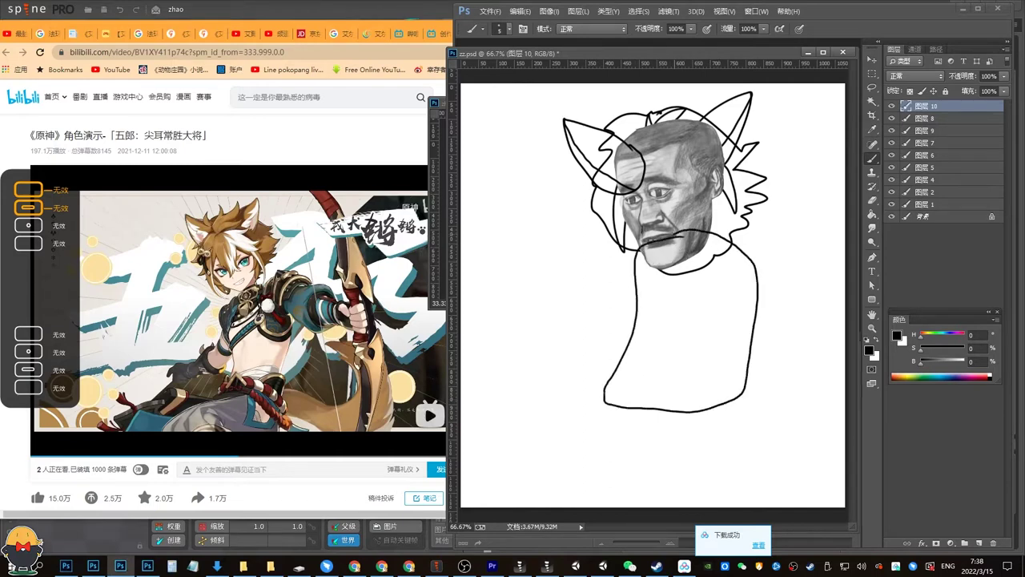
left_click(972, 544)
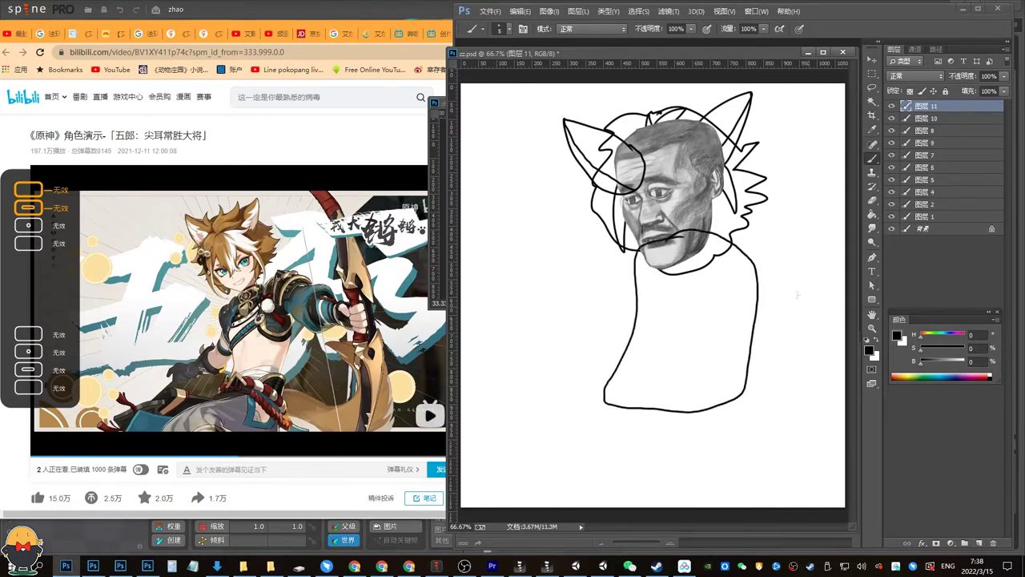
mouse_move(720, 245)
left_mouse_down()
mouse_move(791, 227)
mouse_move(802, 282)
mouse_move(720, 289)
mouse_move(716, 258)
left_mouse_up()
Add another empty layer and extend the canvas on all sides around the drawing with the Crop tool.
left_click(979, 542)
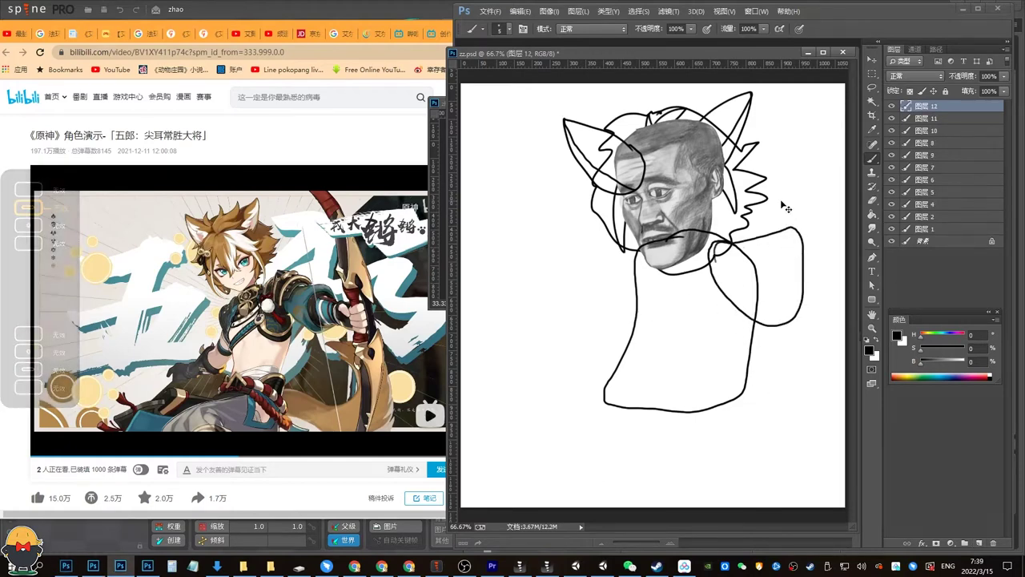
key("ctrl+minus")
key("c")
left_click_drag(798, 136, 955, 48)
double_click(784, 163)
key("ctrl+minus")
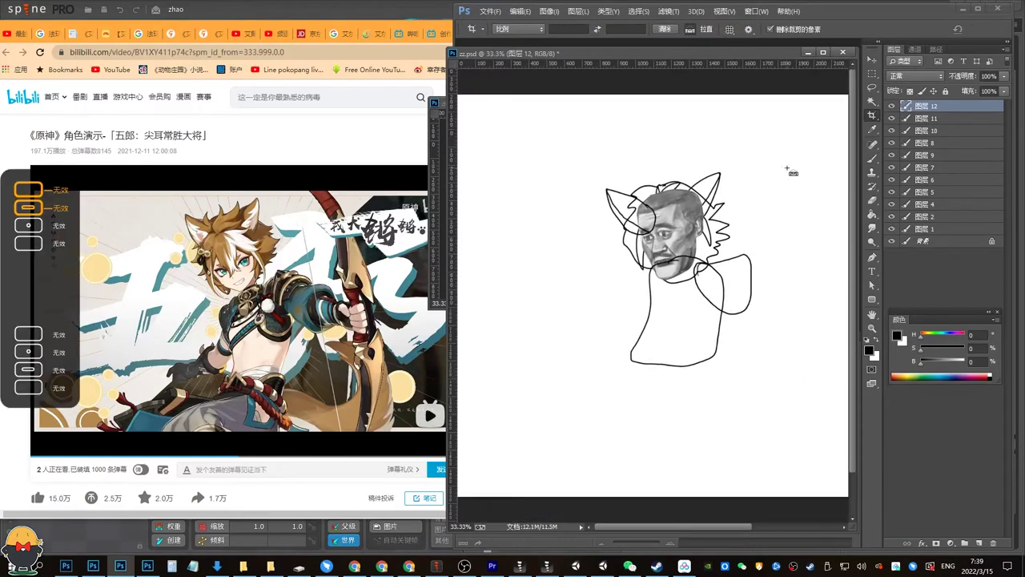
Brush the forearm outline on 图层 12, overlapping the end of the upper arm, and undo the misplaced stroke.
key("ctrl+plus")
left_click_drag(768, 245, 730, 228)
key("v")
key("b")
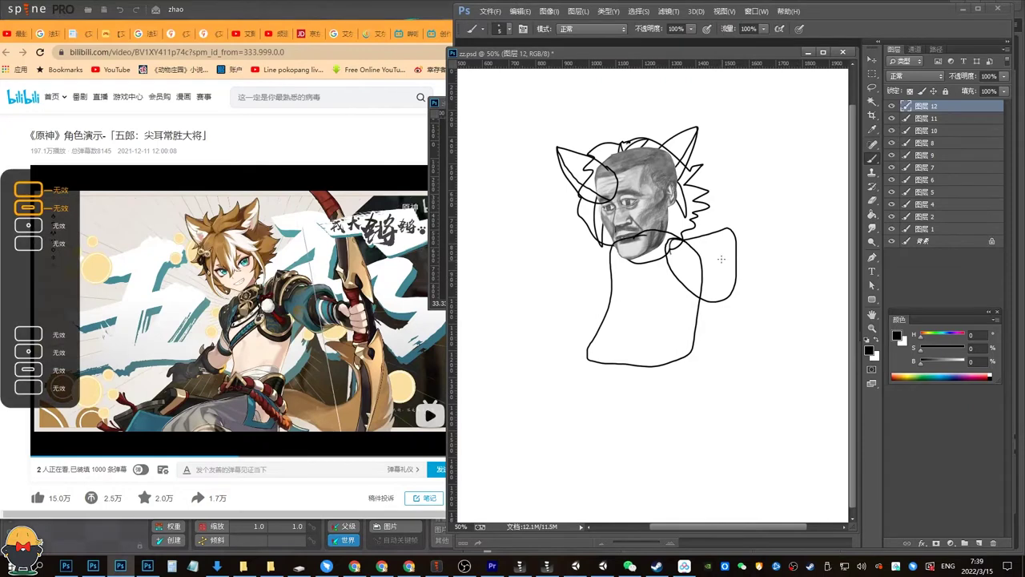
mouse_move(719, 280)
left_mouse_down()
mouse_move(729, 235)
mouse_move(765, 228)
left_mouse_up()
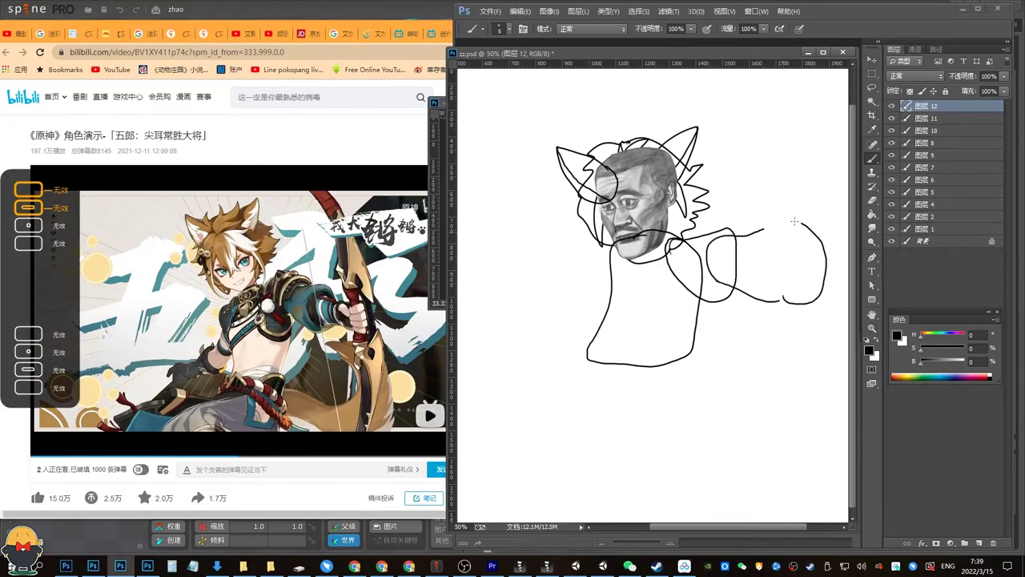
key("ctrl+z")
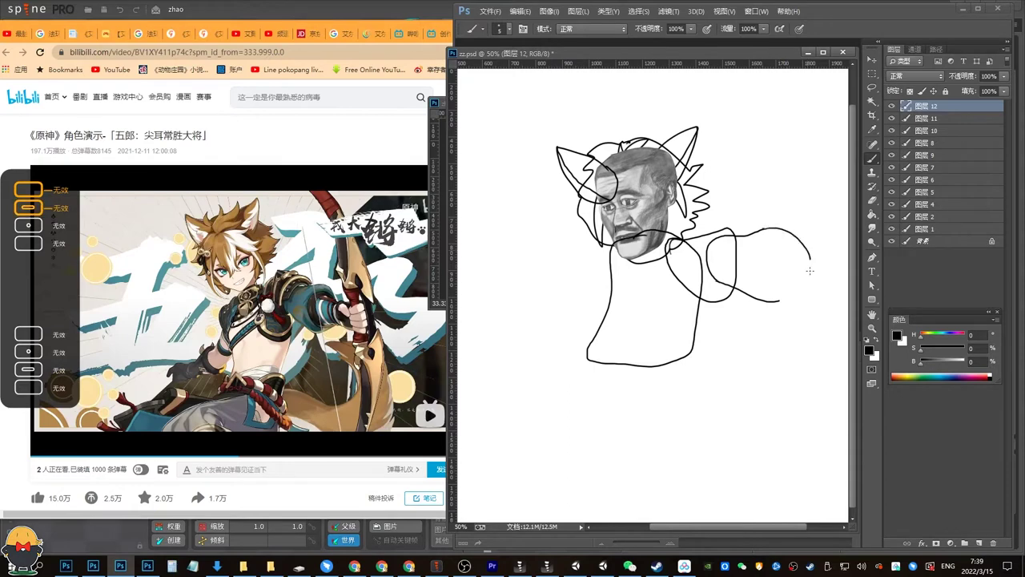
Sketch the clenched fist with its finger lines over the forearm's end on a new layer, undoing the test move.
left_click(984, 543)
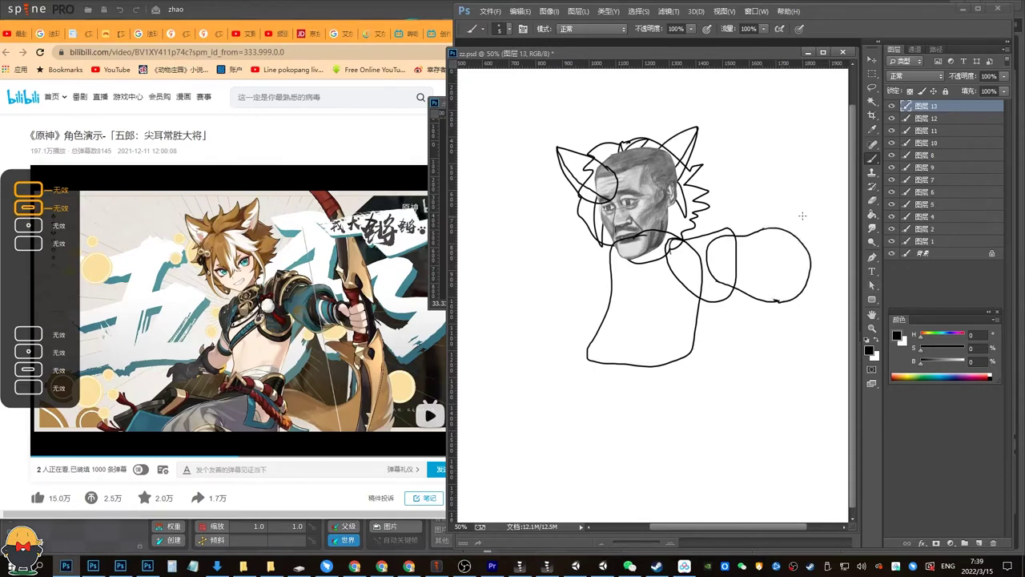
mouse_move(802, 216)
left_mouse_down()
mouse_move(758, 251)
mouse_move(817, 300)
mouse_move(830, 237)
mouse_move(806, 214)
mouse_move(792, 216)
mouse_move(798, 252)
mouse_move(754, 231)
left_mouse_up()
key("ctrl+z")
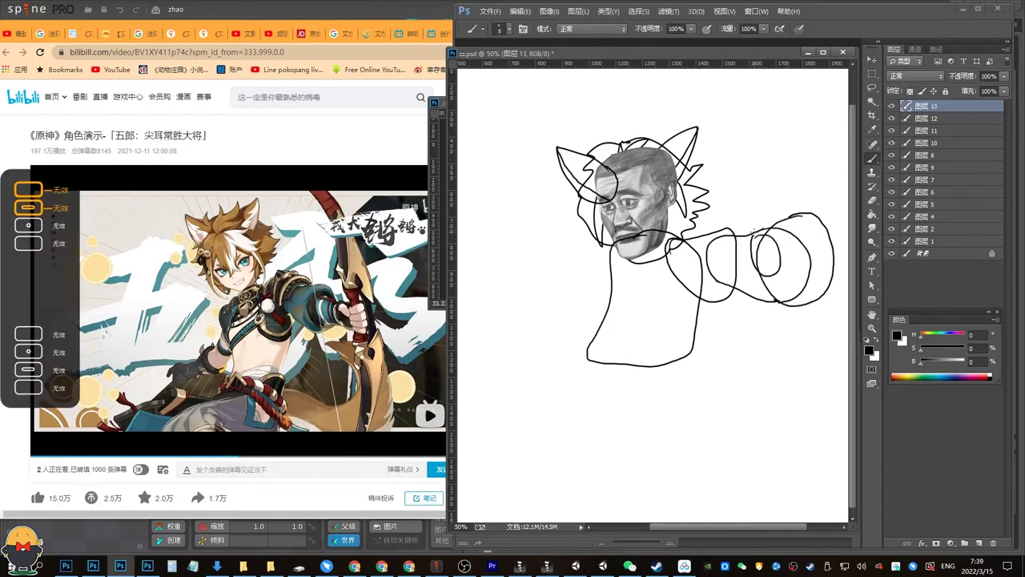
key("ctrl+z")
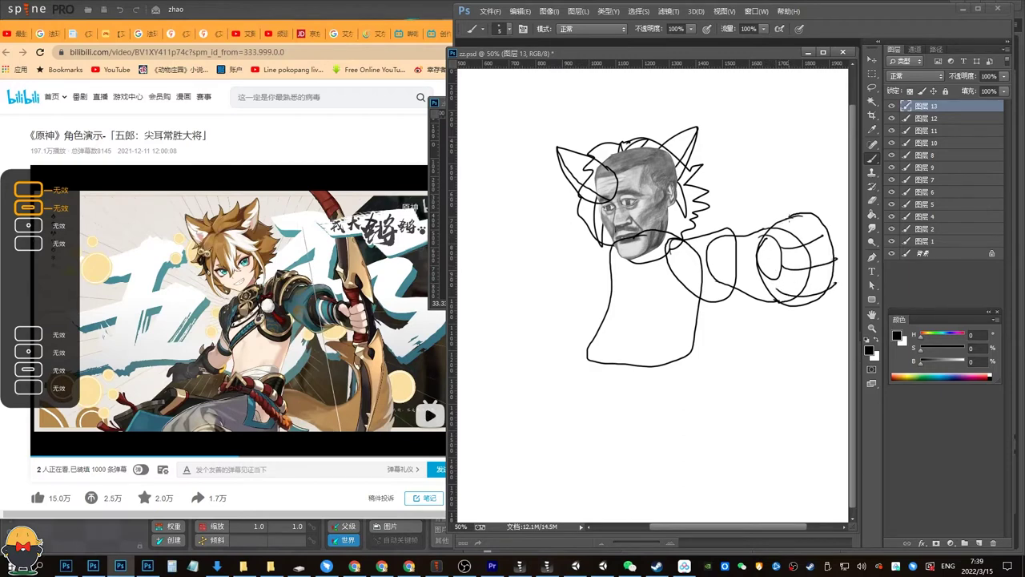
key("v")
left_click_drag(763, 271, 779, 281)
key("ctrl+z")
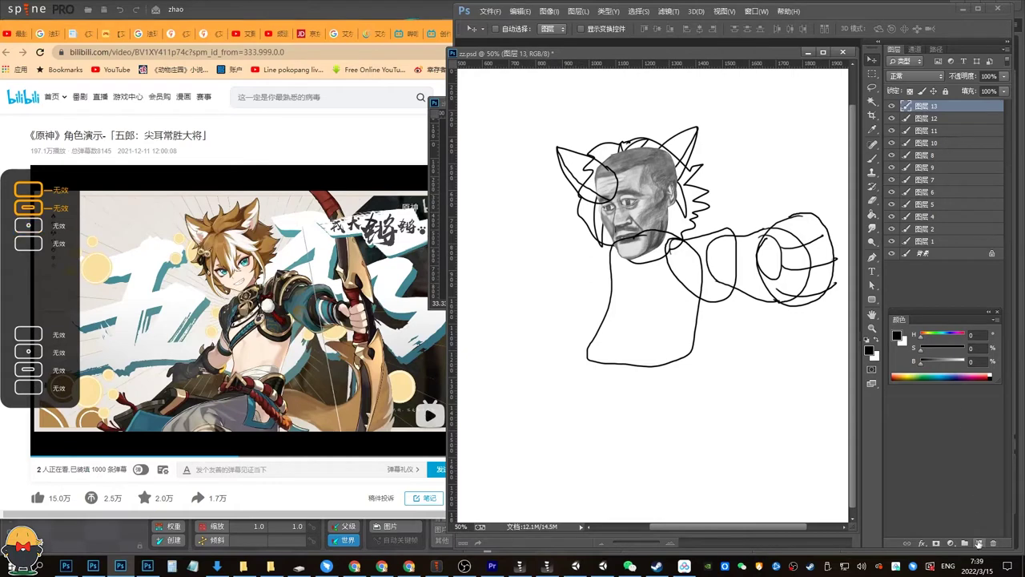
Brush the opposite arm with an open hand, reaching down from the shoulder, on a new layer.
left_click(978, 543)
key("b")
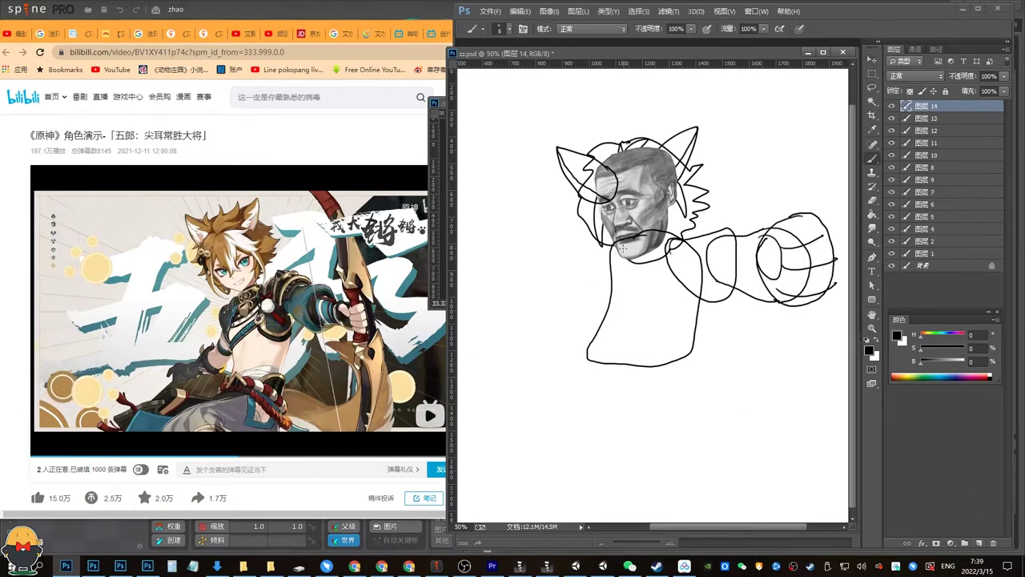
left_click_drag(616, 253, 561, 296)
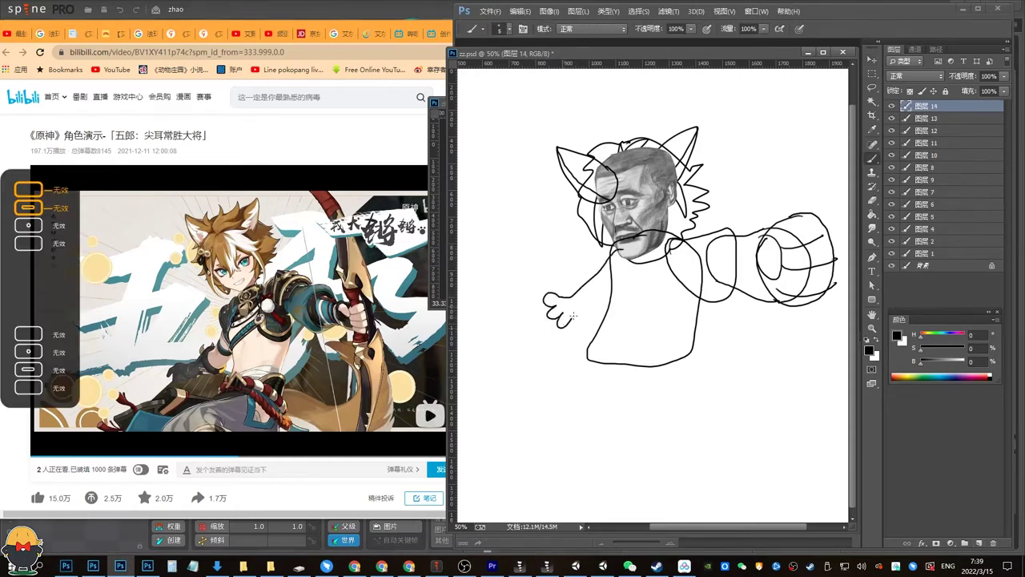
Sketch the first leg's thigh under the torso and its lower leg from the knee on two separate new layers.
left_click(979, 543)
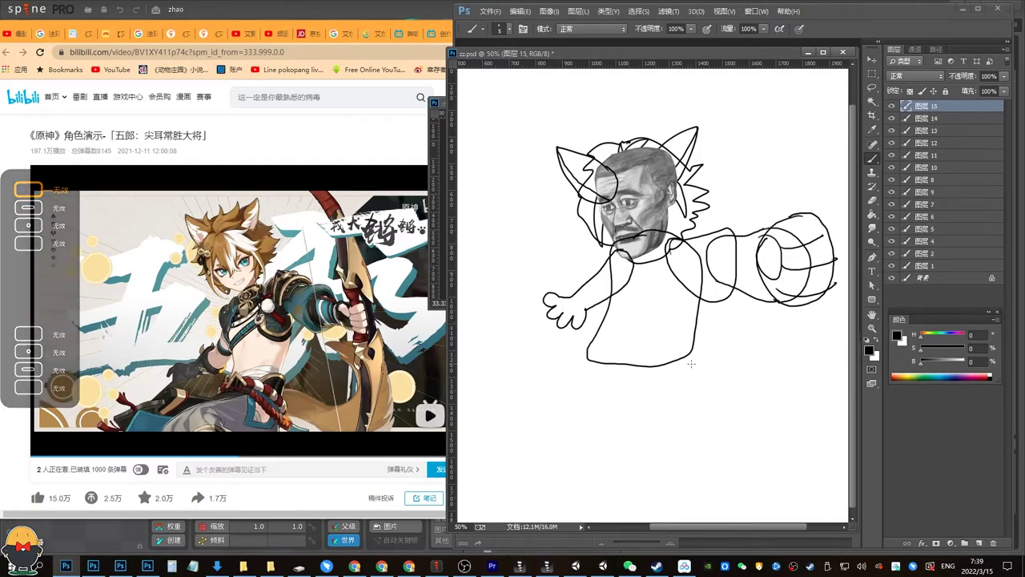
left_click_drag(685, 350, 594, 451)
mouse_move(687, 350)
left_mouse_down()
mouse_move(627, 358)
mouse_move(536, 404)
left_mouse_up()
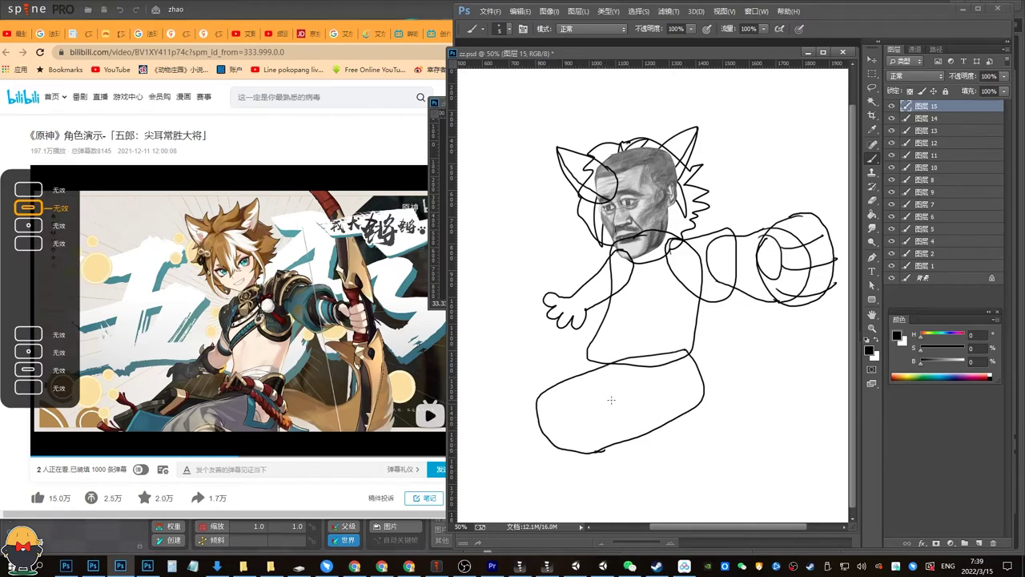
left_click(978, 543)
left_click_drag(636, 384, 638, 378)
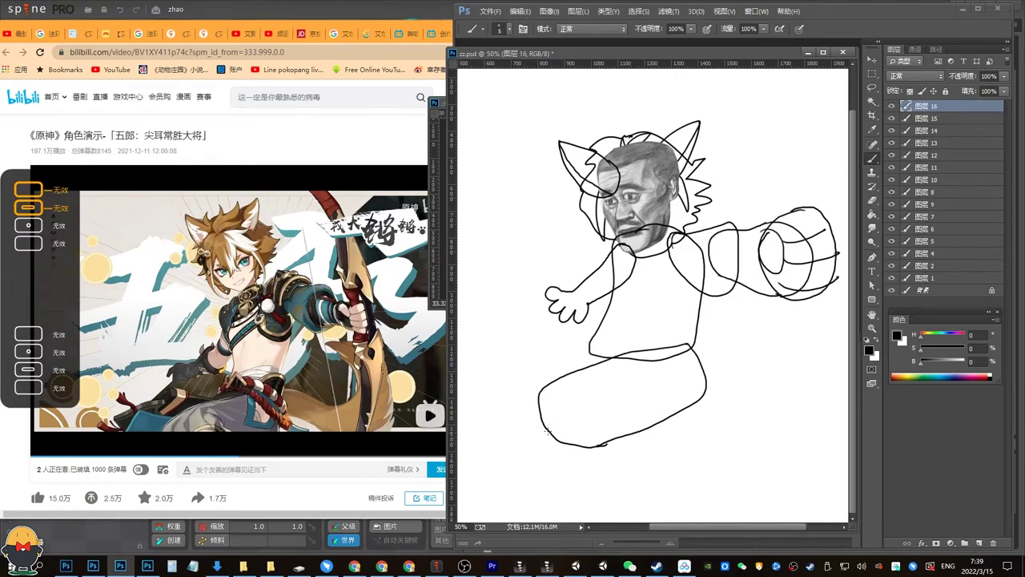
mouse_move(544, 428)
left_mouse_down()
mouse_move(582, 385)
mouse_move(632, 445)
left_mouse_up()
left_click_drag(539, 423, 602, 511)
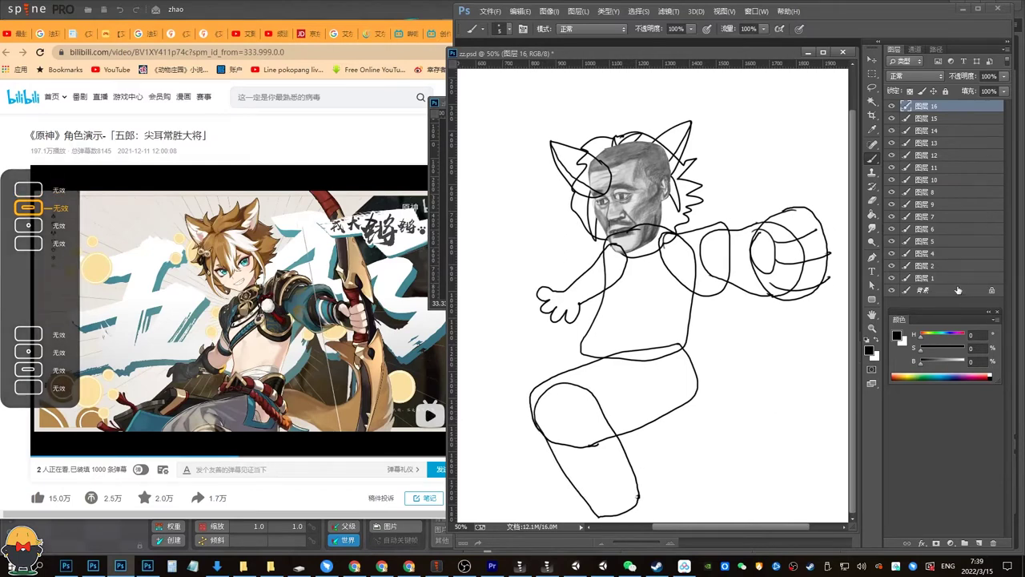
Select all layers except 背景 and move the whole figure up on the canvas to make room below the leg.
key("ctrl+alt+a")
key("v")
mouse_move(690, 273)
left_mouse_down()
mouse_move(684, 229)
mouse_move(671, 260)
mouse_move(661, 252)
left_mouse_up()
left_click_drag(666, 337, 671, 291)
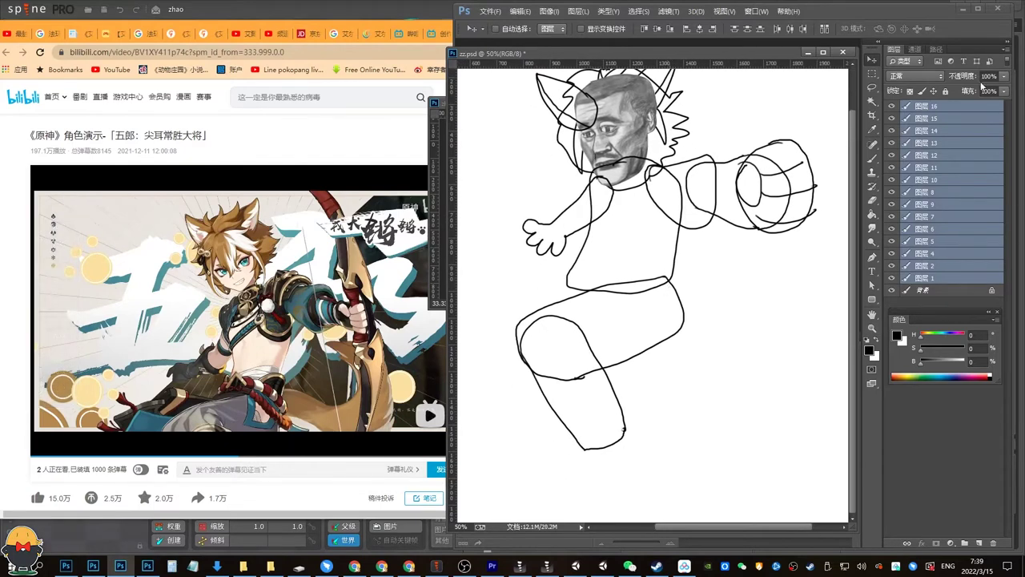
Brush an oval foot at the end of the lower leg on a new layer above 图层 16.
left_click(953, 107)
left_click(978, 544)
key("b")
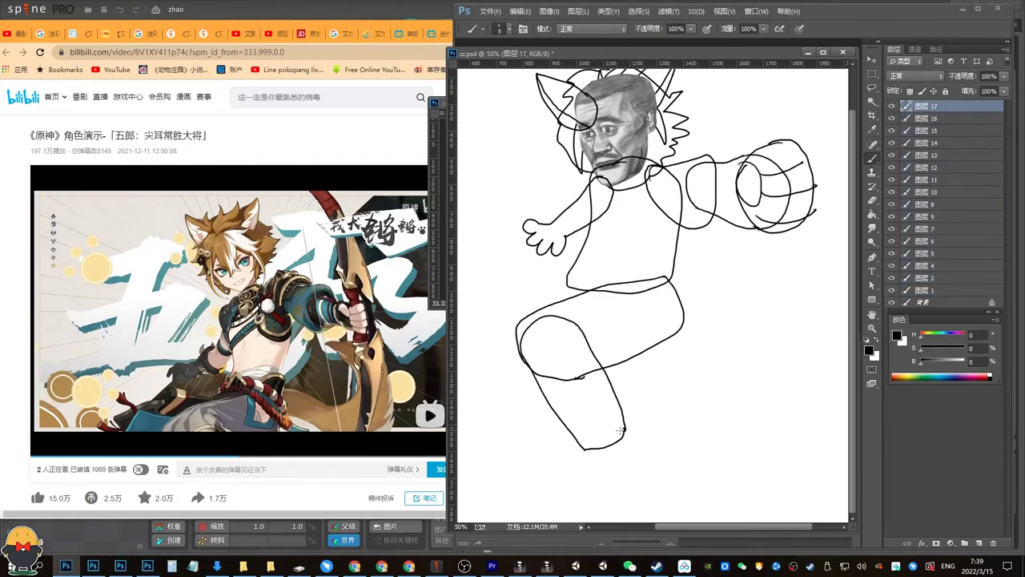
mouse_move(619, 433)
left_mouse_down()
mouse_move(540, 485)
mouse_move(625, 422)
mouse_move(637, 447)
mouse_move(622, 428)
left_mouse_up()
key("ctrl+z")
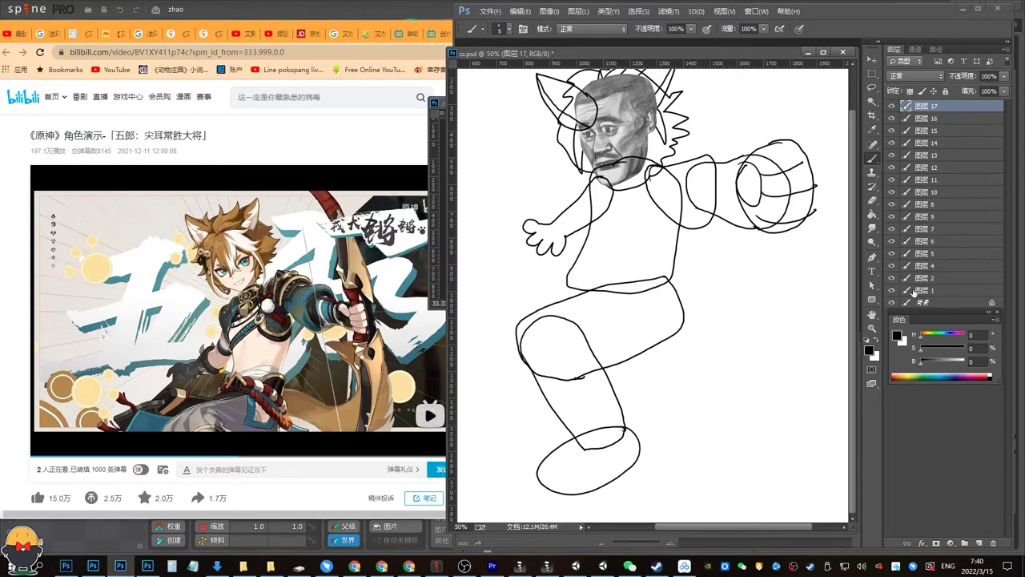
Sketch the second leg with its foot from the hip on a new layer, undoing the first misplaced outline stroke.
left_click(980, 542)
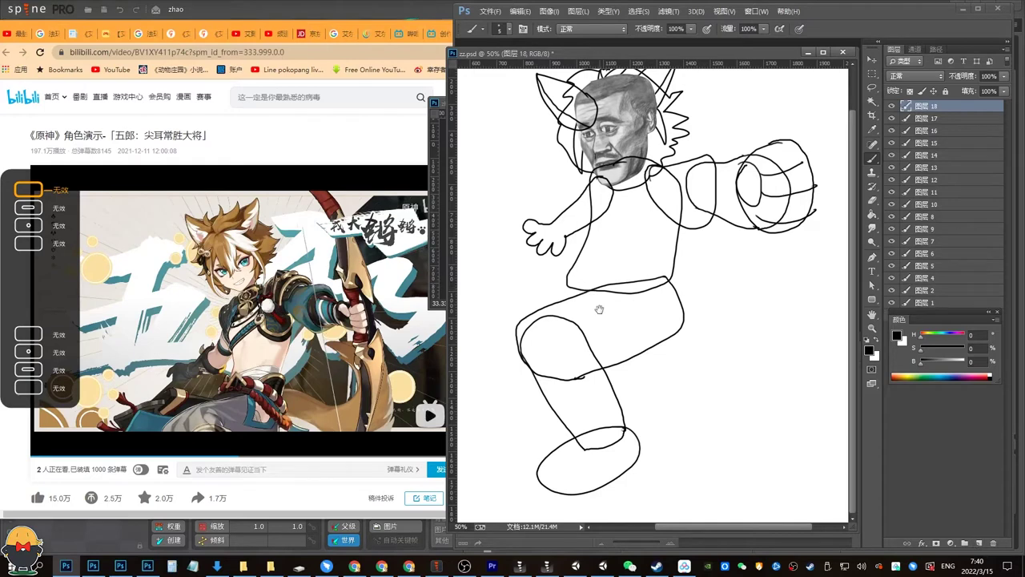
left_click_drag(599, 309, 594, 307)
mouse_move(517, 327)
left_mouse_down()
mouse_move(487, 387)
mouse_move(583, 360)
mouse_move(618, 289)
mouse_move(579, 278)
mouse_move(540, 432)
mouse_move(554, 483)
mouse_move(467, 476)
left_mouse_up()
key("ctrl+z")
left_click_drag(572, 279, 486, 398)
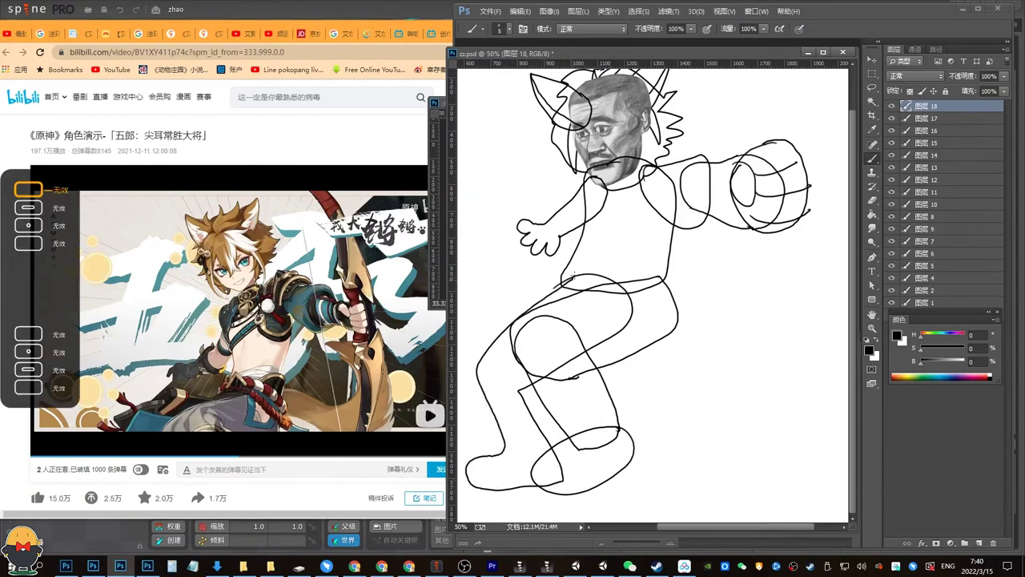
Add a new layer and brush a large curled tail from the hip on it.
mouse_move(654, 292)
left_mouse_down()
mouse_move(692, 314)
mouse_move(686, 325)
mouse_move(621, 244)
mouse_move(615, 290)
mouse_move(695, 335)
mouse_move(734, 295)
mouse_move(695, 267)
mouse_move(766, 274)
mouse_move(783, 369)
mouse_move(695, 400)
mouse_move(615, 298)
mouse_move(617, 286)
mouse_move(653, 338)
mouse_move(675, 287)
left_mouse_up()
left_click(979, 544)
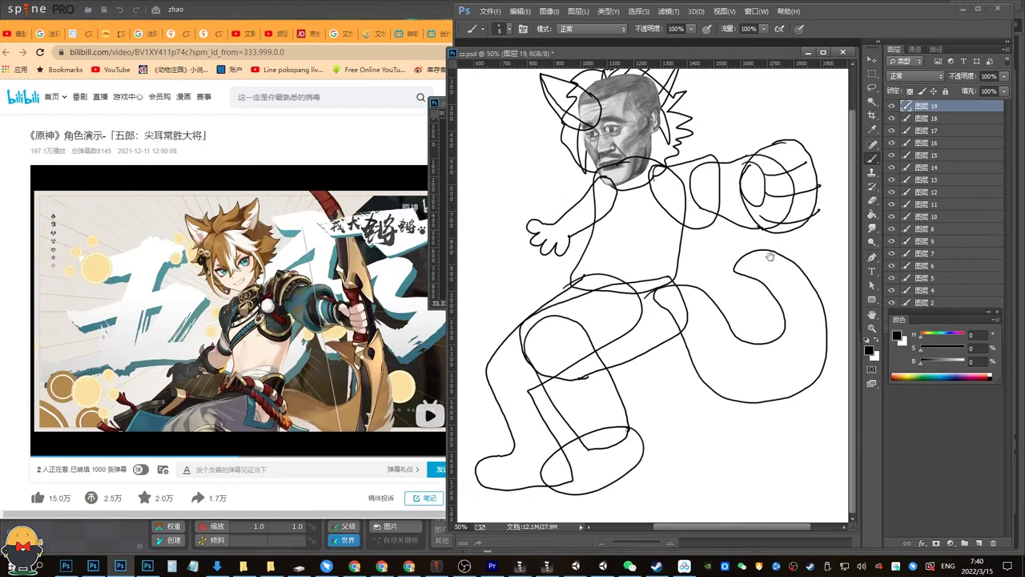
Add a new layer above 图层 13 and brush a tall curved bow beside the fist on it.
left_click_drag(771, 256, 735, 301)
key("v")
left_click_drag(753, 208, 762, 225)
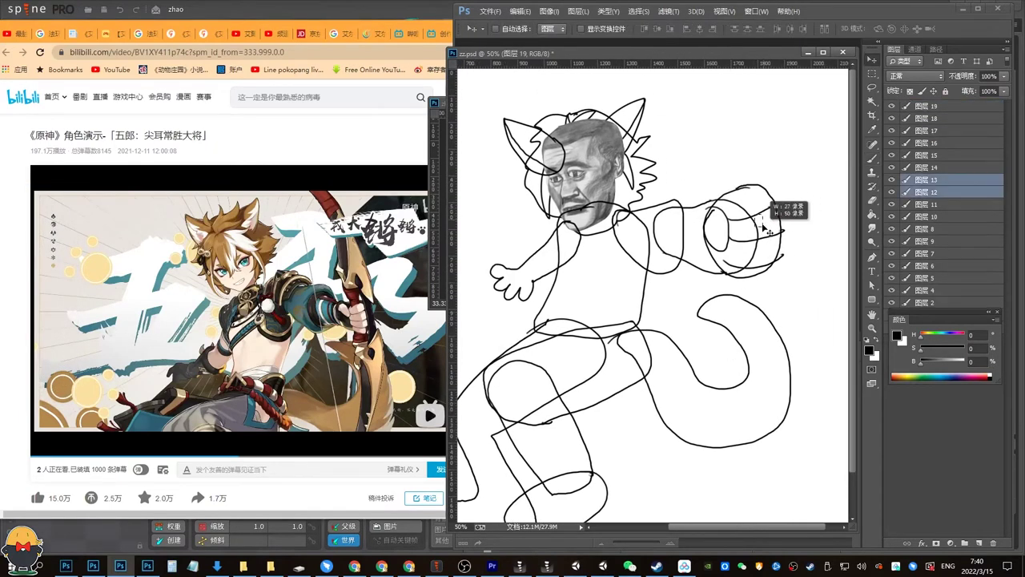
left_click(947, 187)
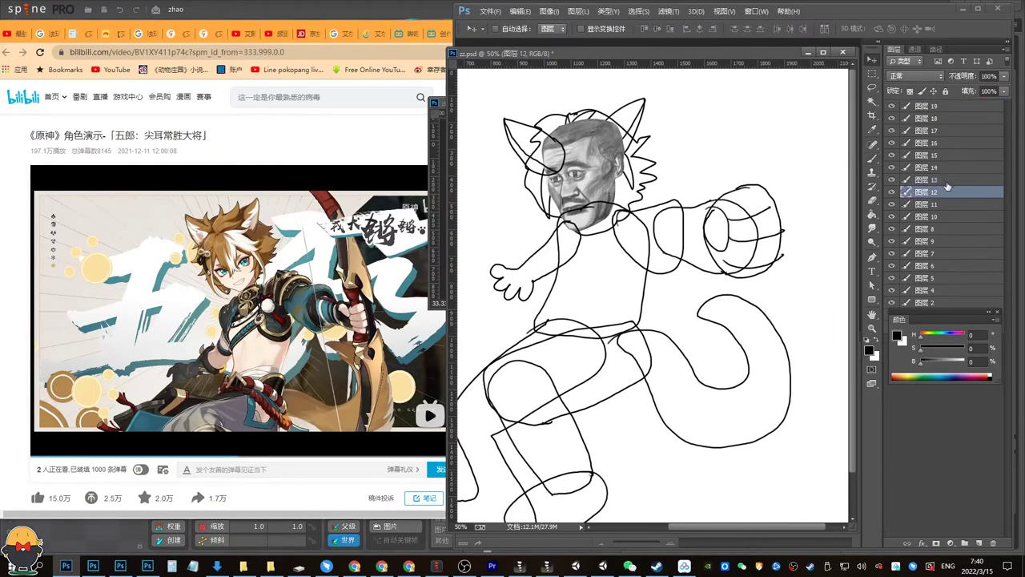
left_click(947, 183)
left_click(978, 543)
key("b")
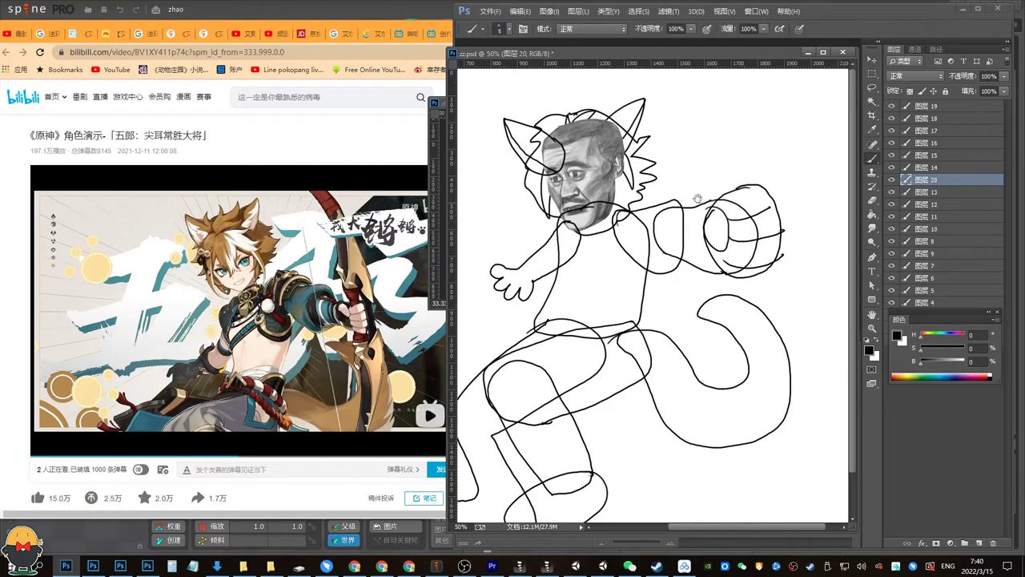
left_click_drag(697, 198, 691, 200)
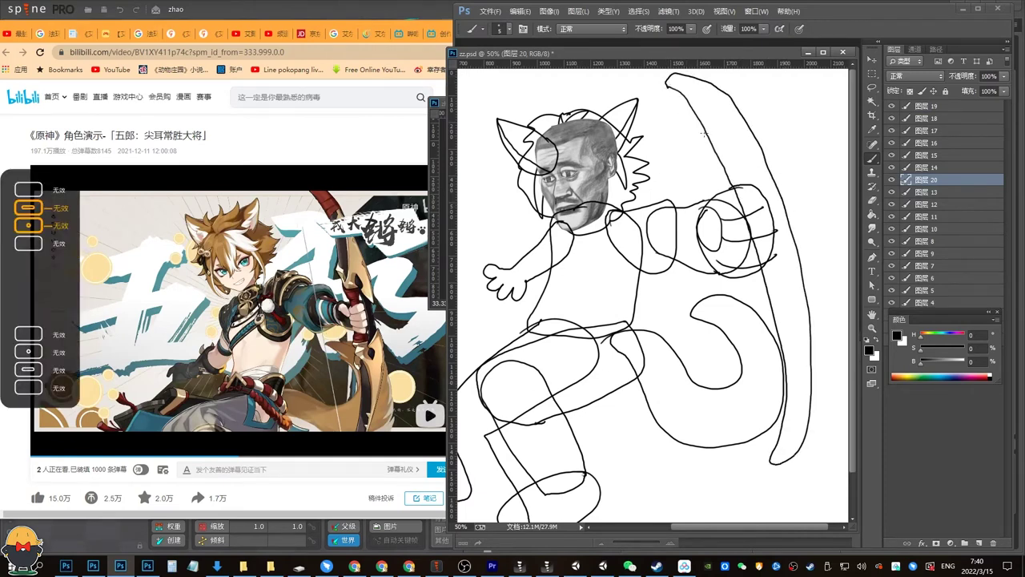
key("v")
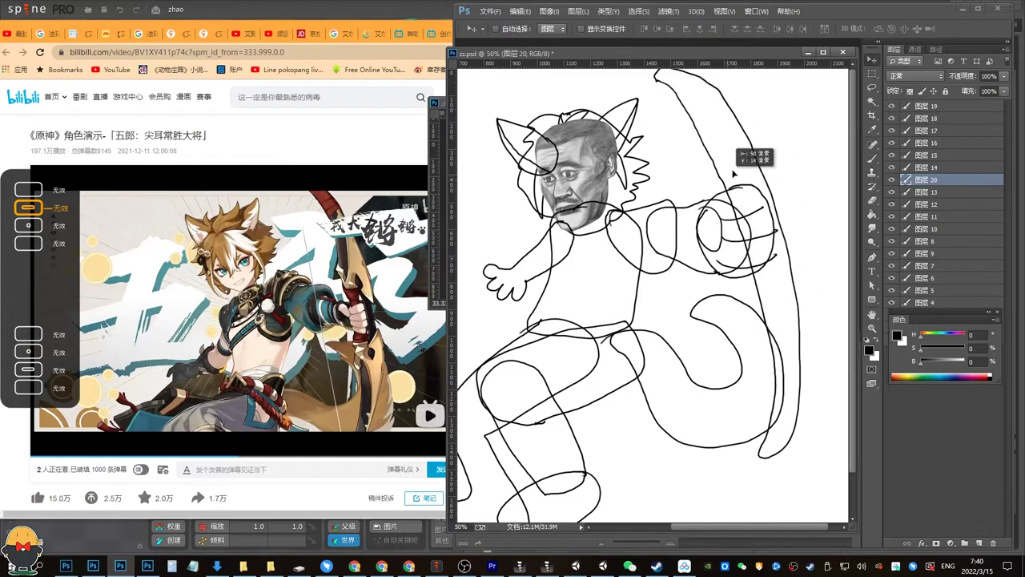
Add a new layer above the bow's layer and brush the bow's grip running through the fist on it.
left_click(979, 543)
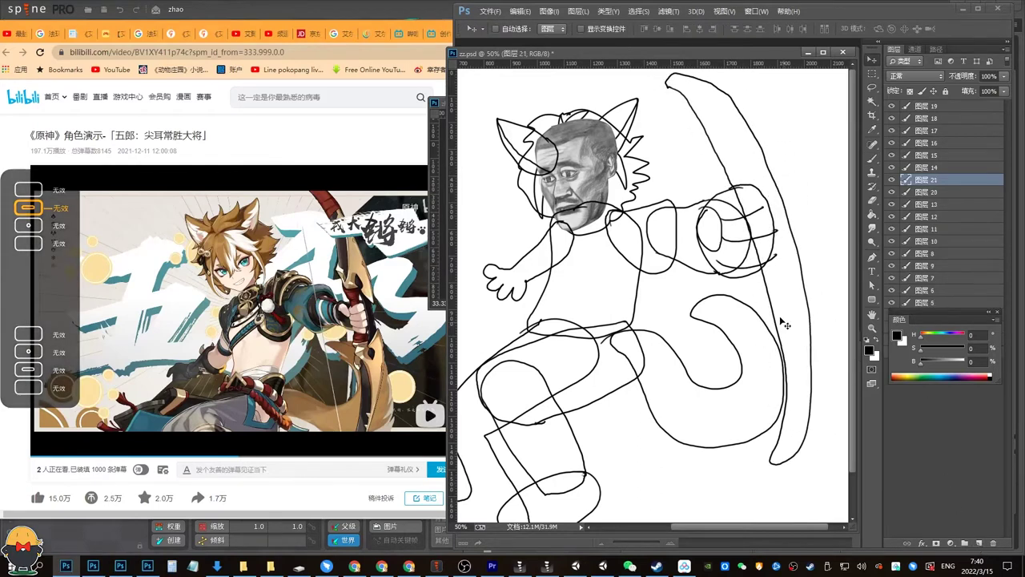
key("b")
left_click_drag(724, 165, 713, 244)
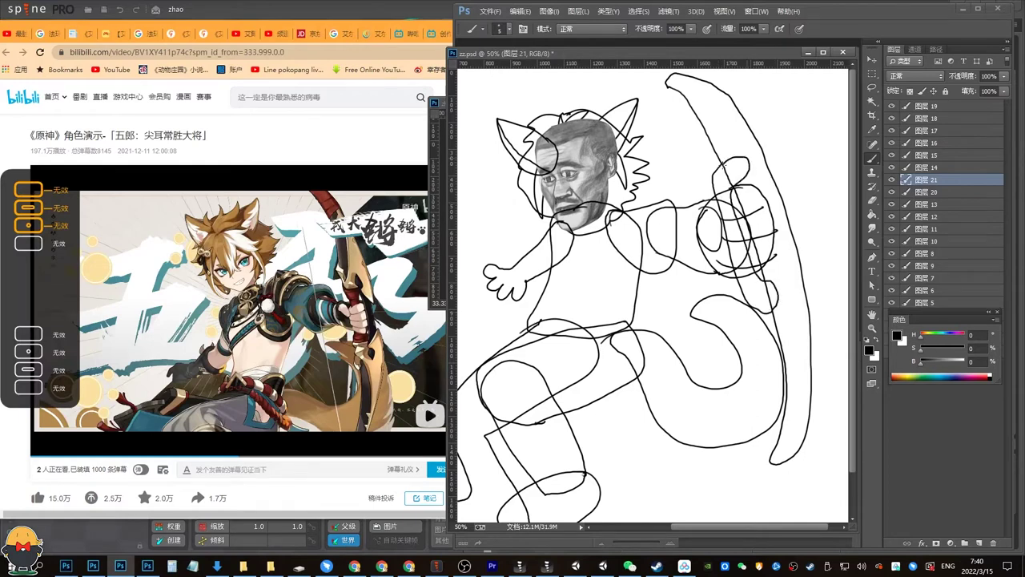
left_click_drag(723, 165, 718, 169)
key("v")
mouse_move(746, 219)
left_mouse_down()
mouse_move(723, 204)
mouse_move(801, 178)
left_mouse_up()
key("ctrl+z")
key("ctrl+z")
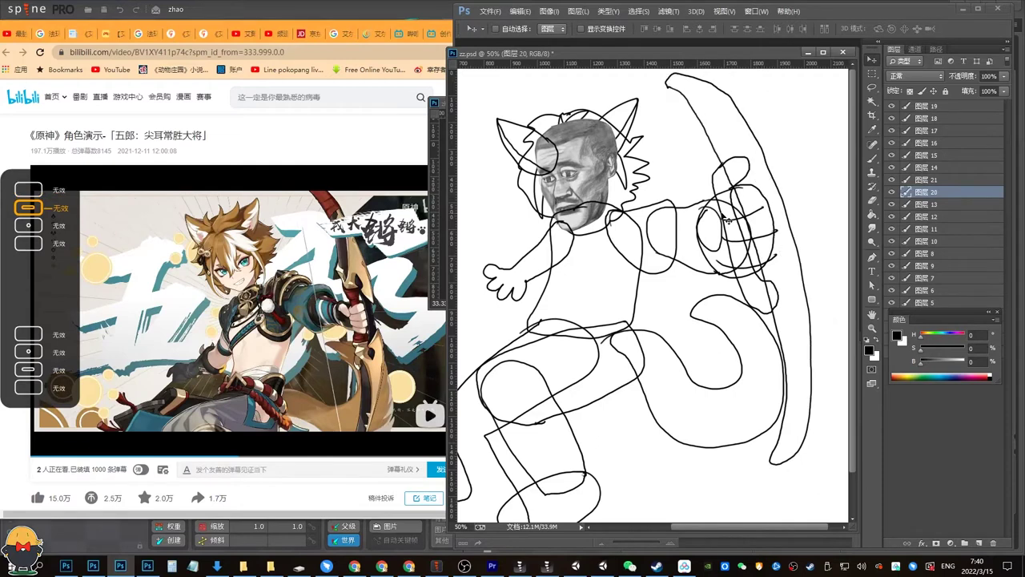
left_click_drag(718, 208, 713, 209)
left_click(954, 183)
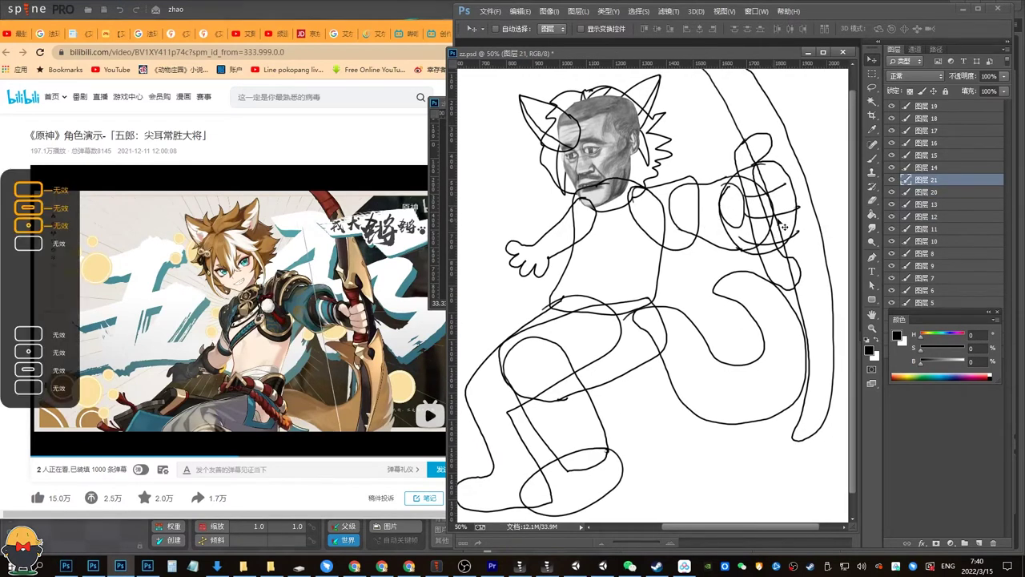
Select 图层 18 and erase the stray line end sticking out beside the figure's waist with the Eraser.
left_click_drag(562, 303, 559, 298)
key("ctrl+z")
key("e")
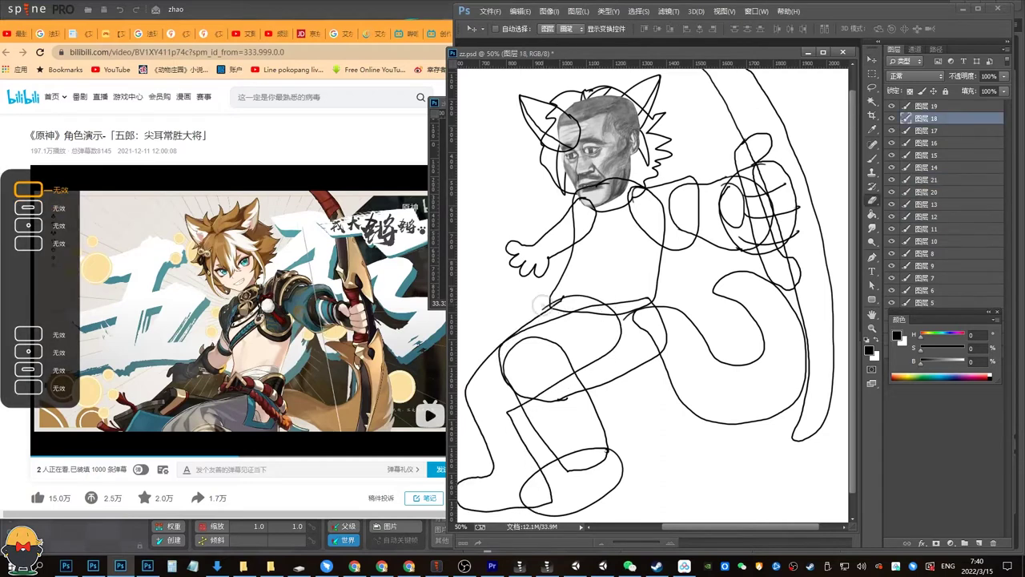
key("b")
right_click(572, 286)
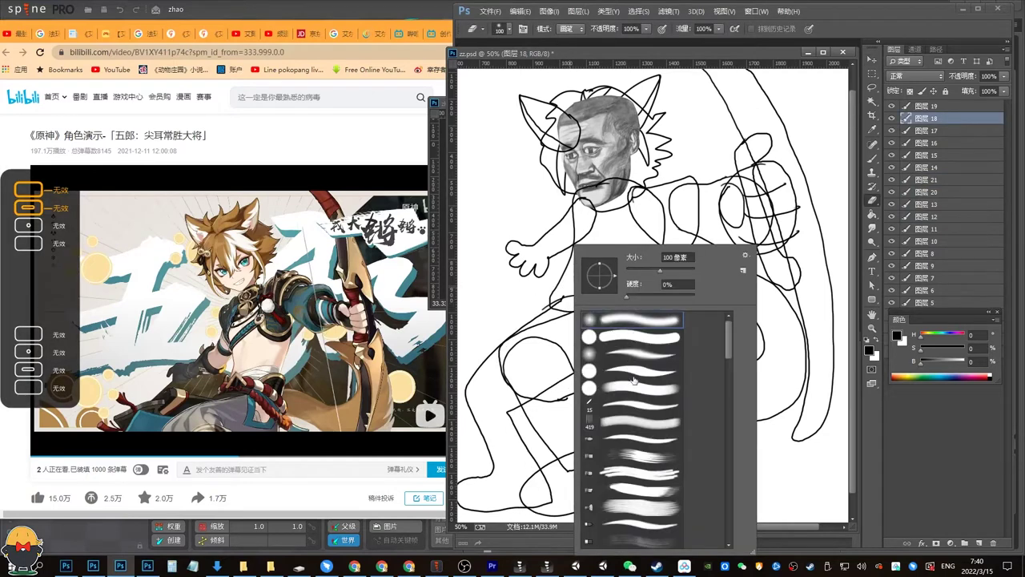
key("Escape")
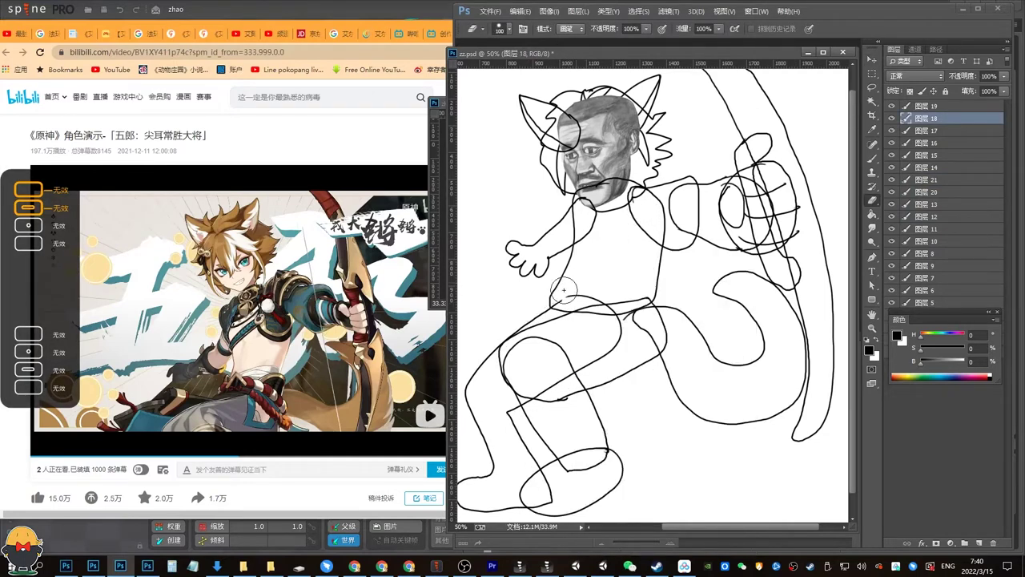
key("b")
key("v")
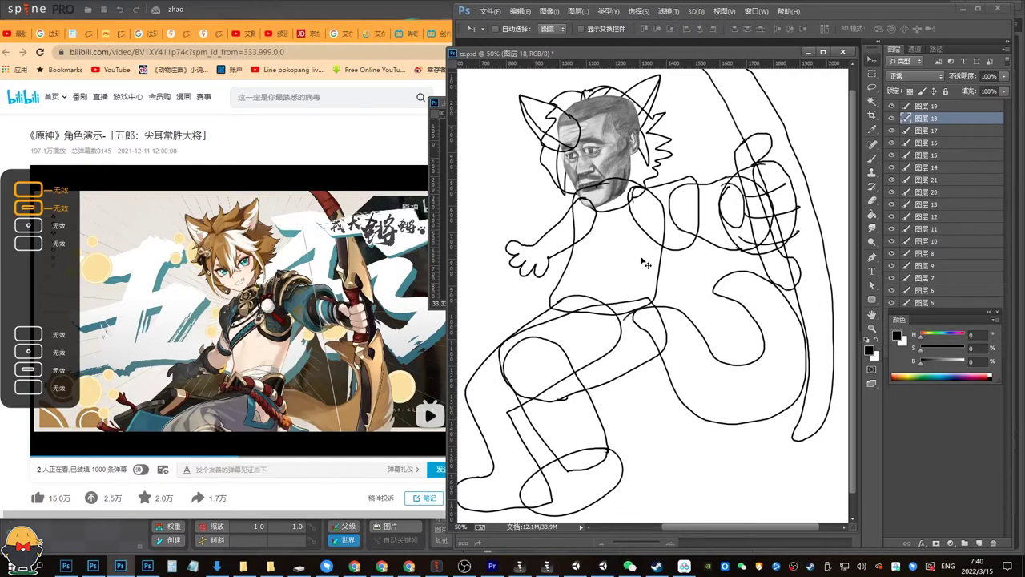
Select 图层 7 with the ear nearest the bow and extend the layer list to show all layers down to 背景.
left_click_drag(648, 254, 673, 259)
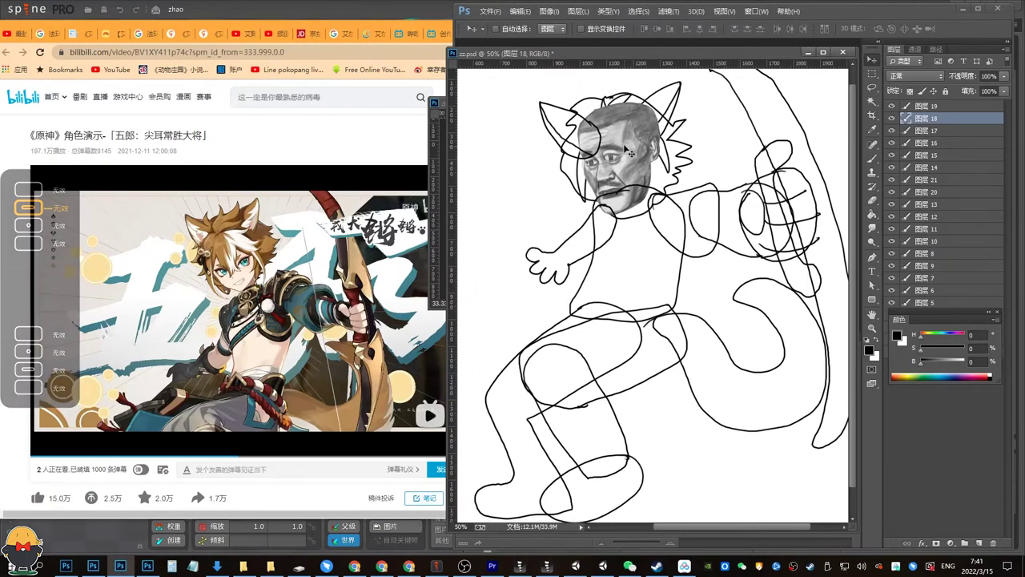
left_click(721, 189, "ctrl")
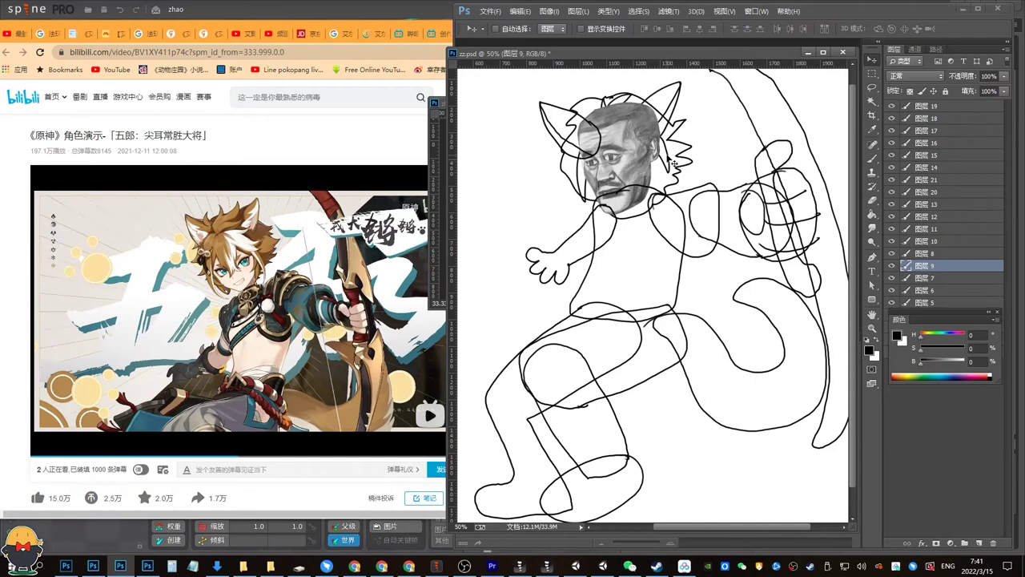
left_click_drag(670, 158, 683, 162)
left_click(942, 243)
left_click(950, 108)
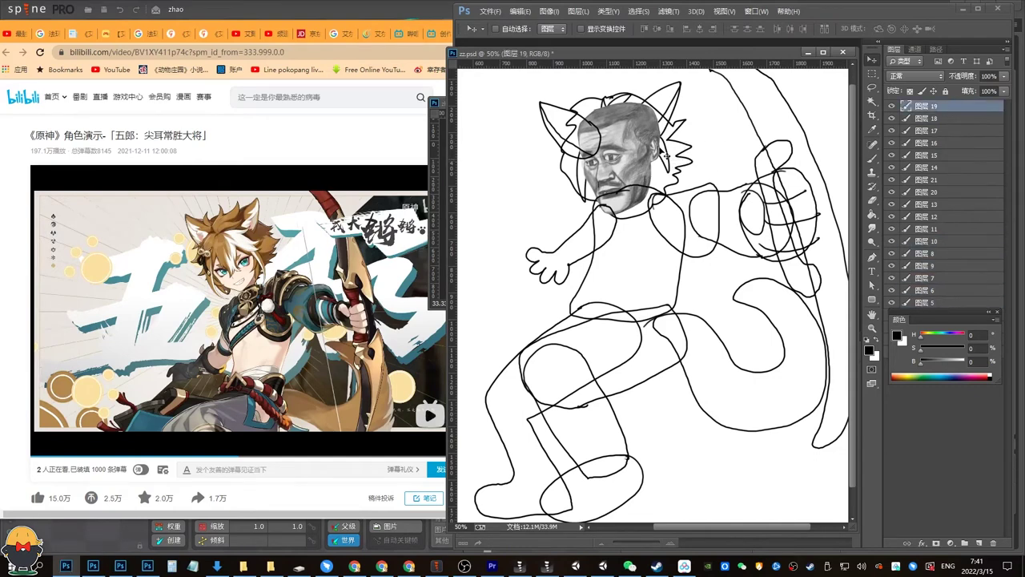
left_click_drag(679, 87, 683, 101)
left_click(910, 155)
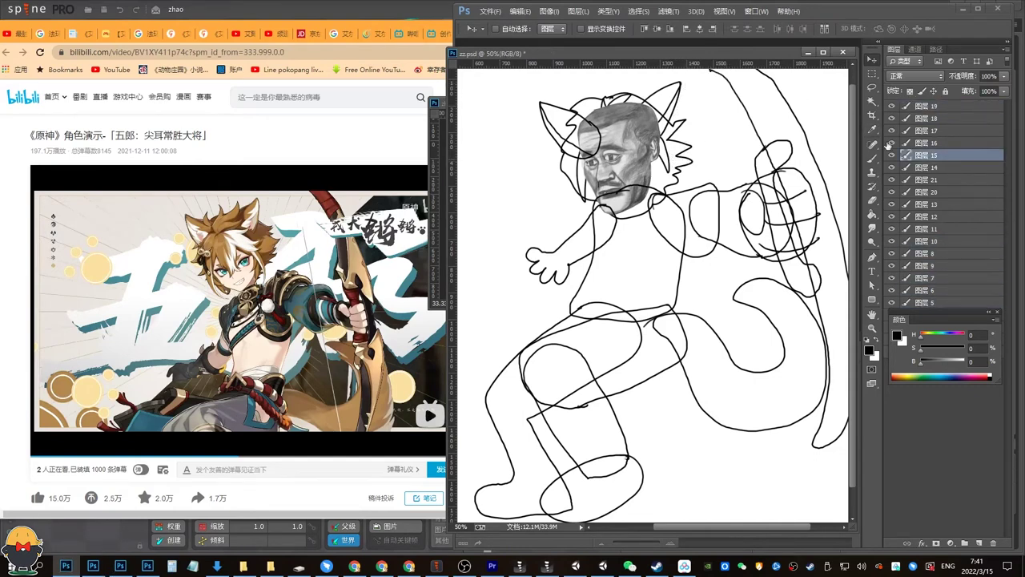
left_click(687, 92, "ctrl")
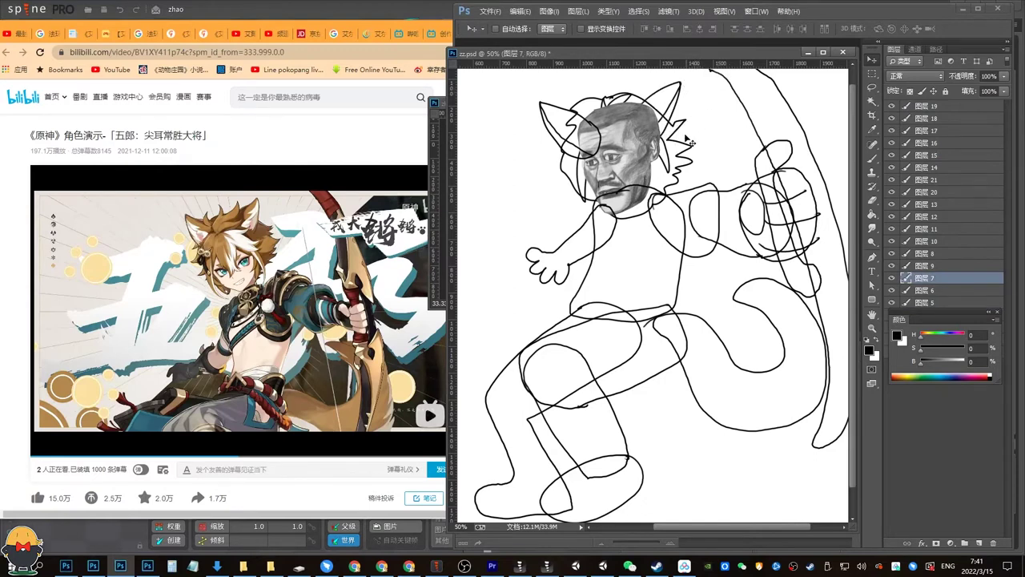
key("w")
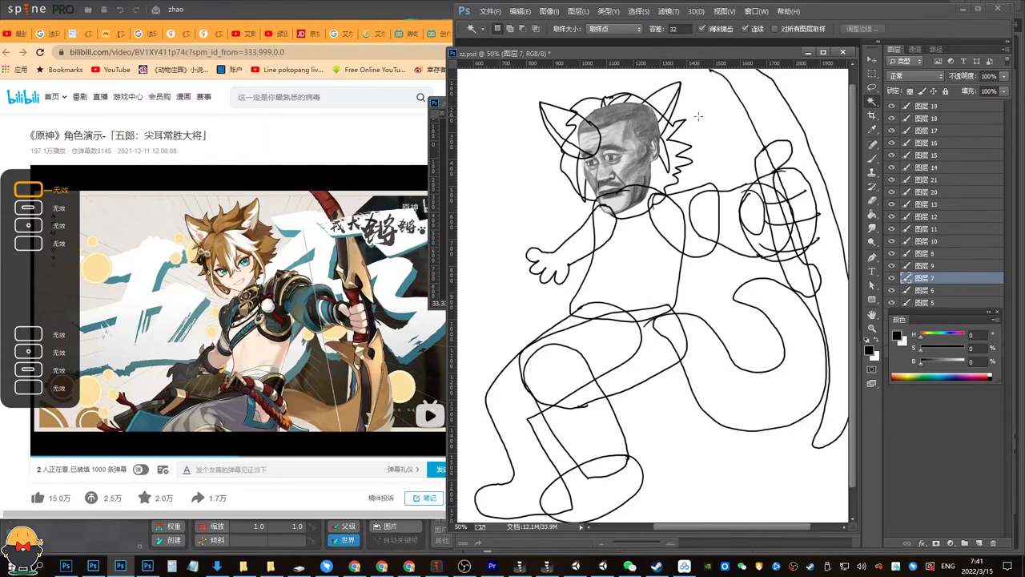
left_click_drag(904, 321, 913, 431)
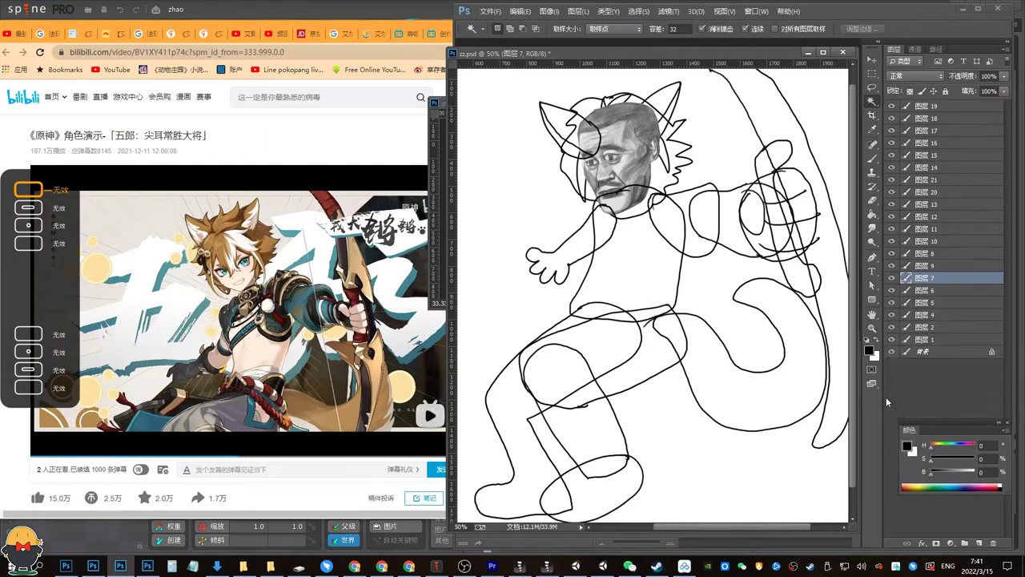
Set the foreground colour to light grey (H 56, S 0, B 74) and fill the ear on 图层 7.
key("g")
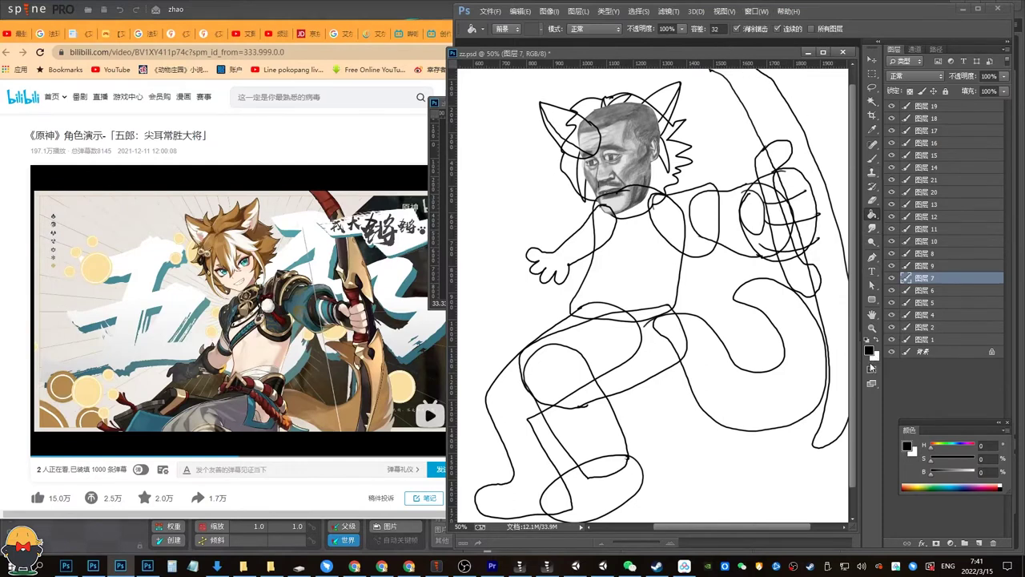
key("x")
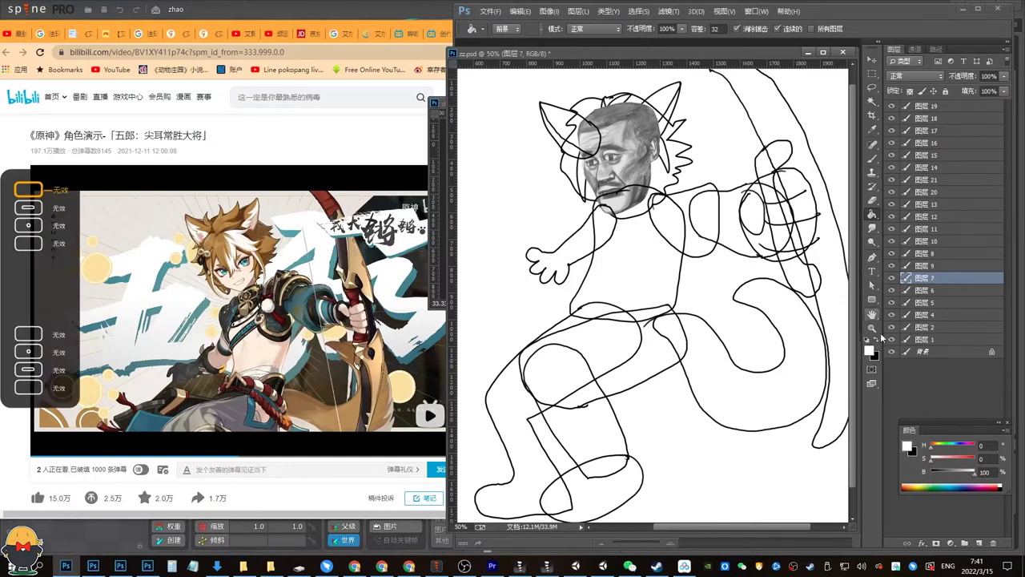
left_click(869, 350)
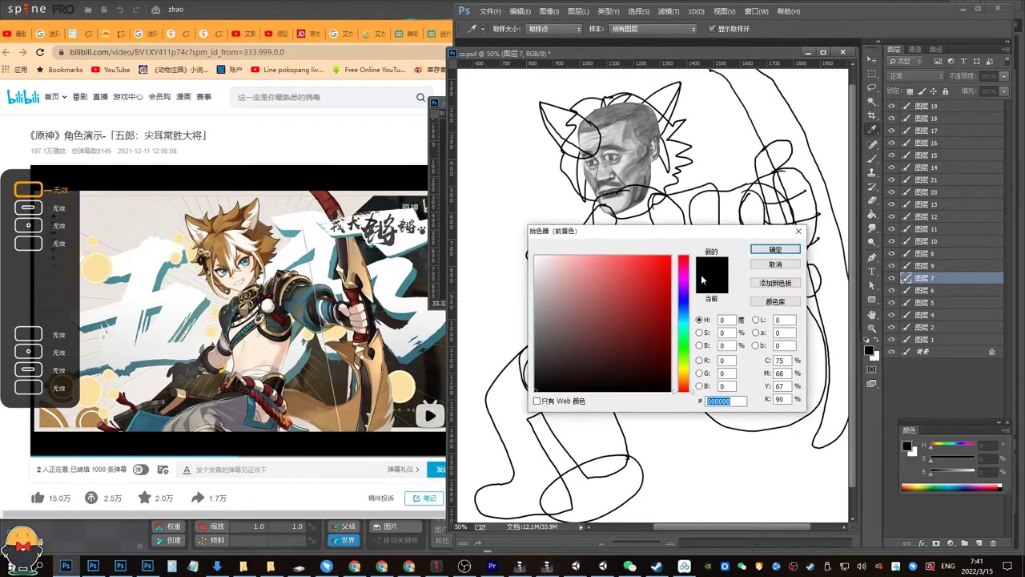
left_click(588, 254)
left_click(685, 370)
left_click_drag(544, 261, 520, 291)
left_click(774, 249)
key("Return")
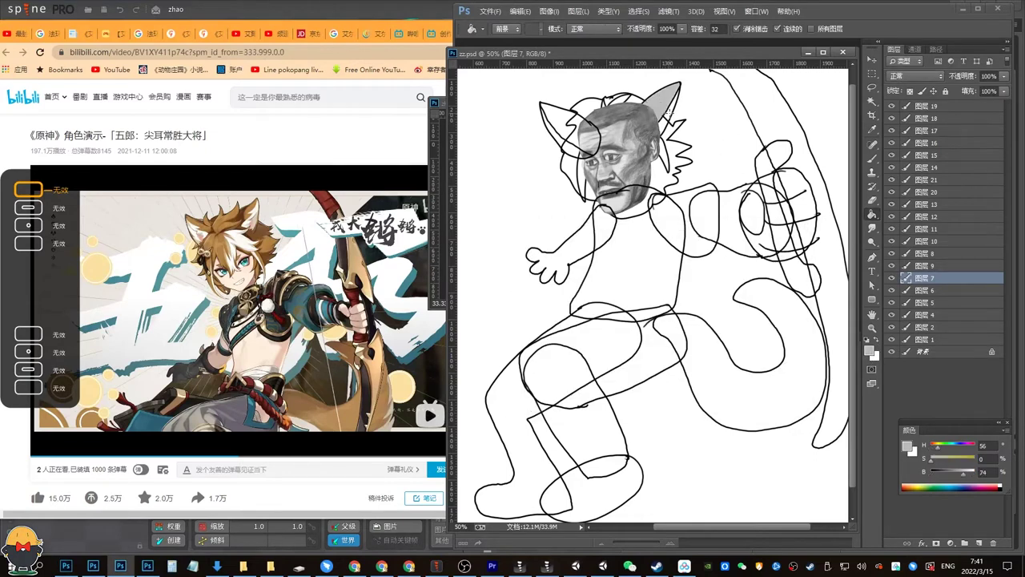
Fill both parts of the other ear on 图层 8 with the same grey.
key("v")
left_click_drag(592, 124, 586, 132)
key("ctrl+z")
key("ctrl+z")
key("g")
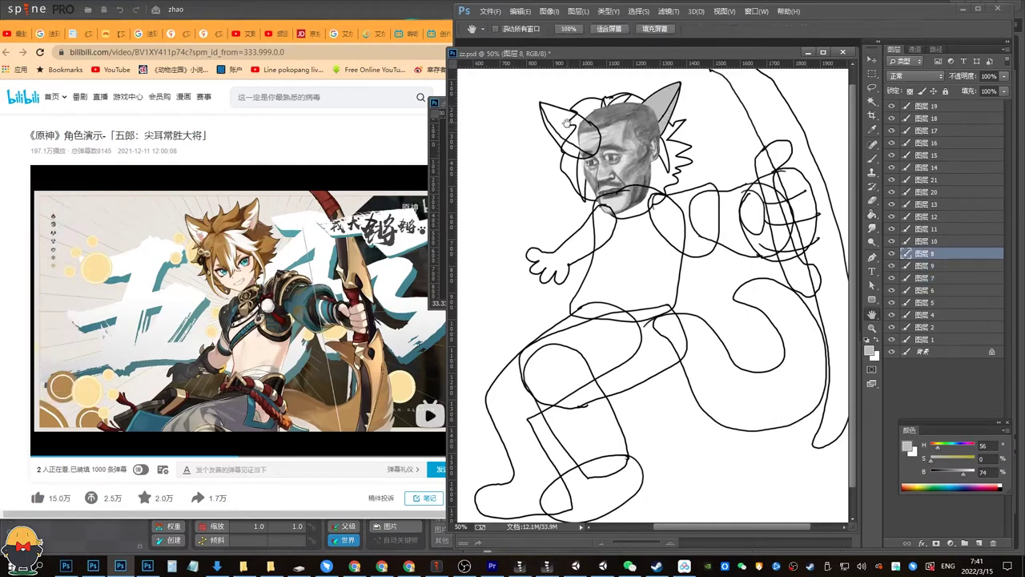
left_click(567, 125)
left_click(570, 148)
Move the portrait head's layer 图层 9 below 图层 4 in the layer order.
key("v")
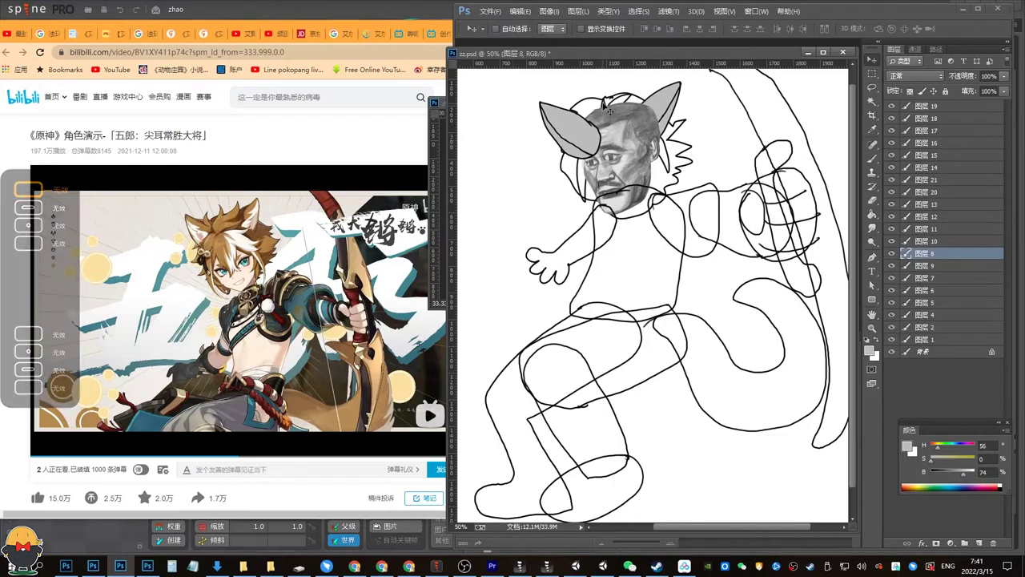
left_click_drag(602, 104, 641, 137)
left_click(650, 129)
key("ctrl+z")
left_click(938, 265)
key("ctrl+z")
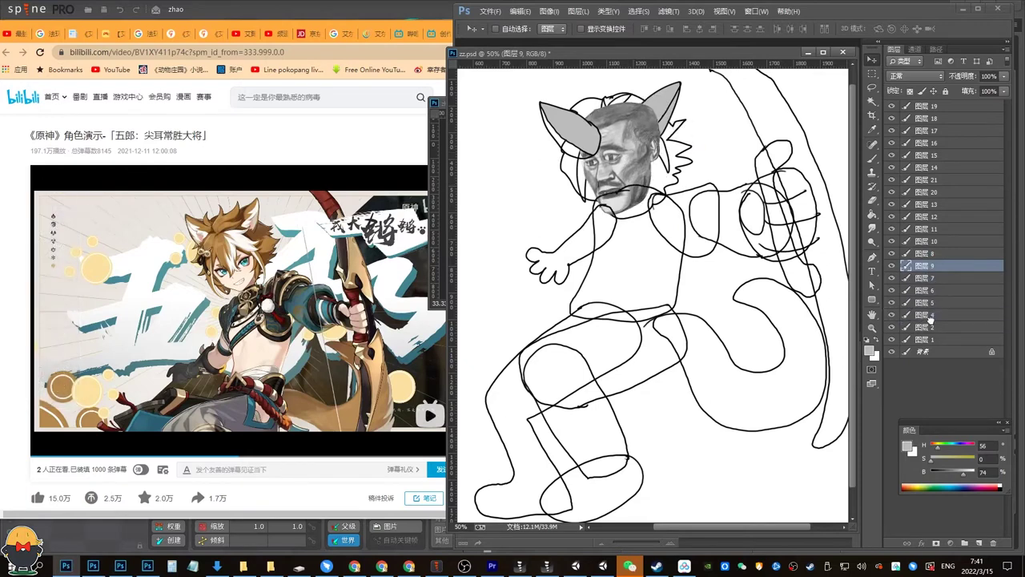
left_click_drag(931, 319, 931, 321)
Fill the hair locks on both sides of the face, on 图层 6 and 图层 4, with grey.
left_click_drag(657, 146, 658, 166)
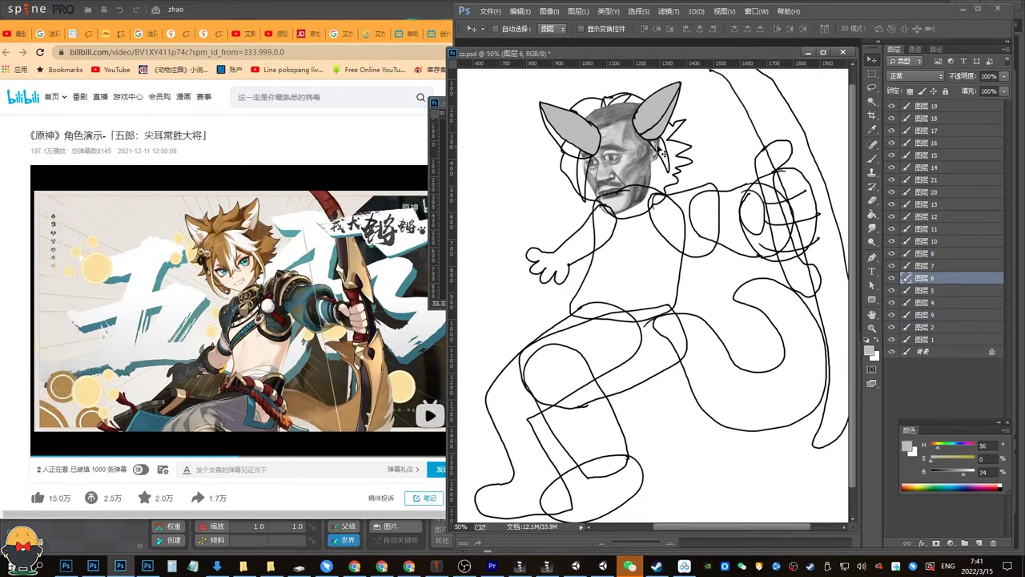
key("i")
key("g")
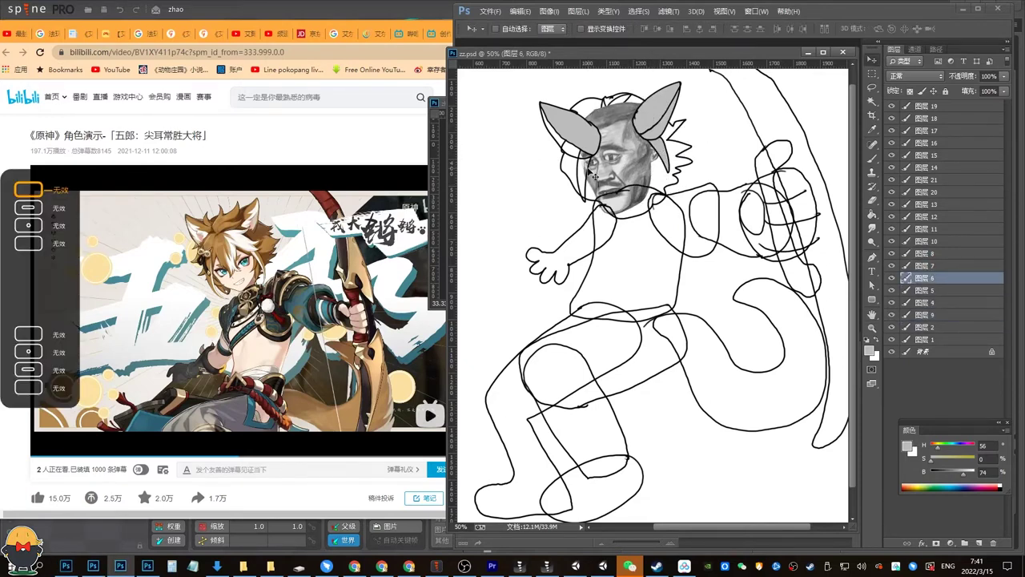
left_click(591, 171, "ctrl")
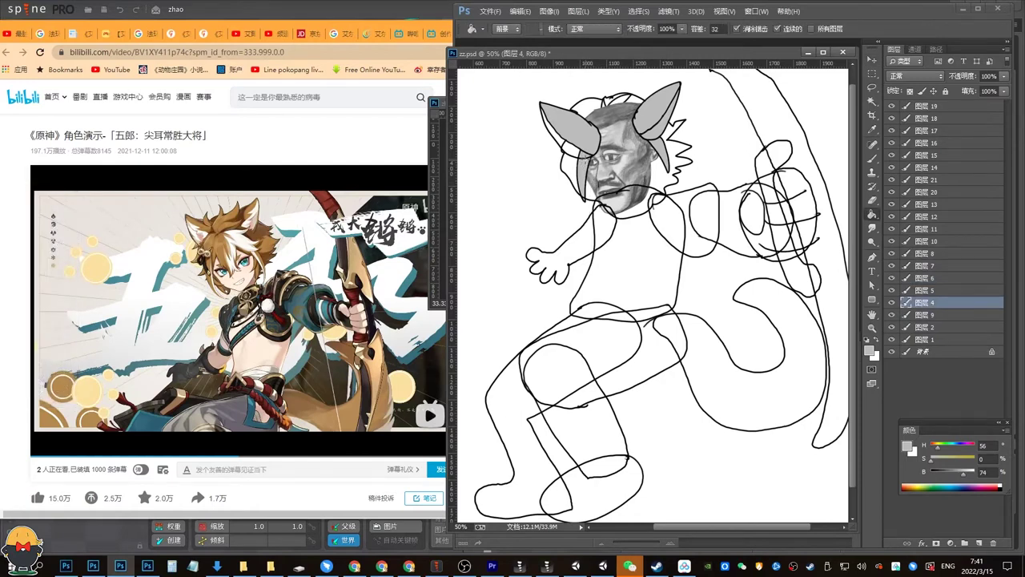
Fill the hair tuft on top of the head with grey, undoing the trial moves of the hair layers.
key("v")
mouse_move(582, 156)
left_mouse_down("ctrl")
mouse_move(571, 150)
mouse_move(578, 132)
mouse_move(612, 102)
mouse_move(591, 99)
left_mouse_up("ctrl")
key("ctrl+z")
left_click(951, 207)
key("ctrl+z")
key("g")
key("v")
key("g")
left_click(611, 101)
Fill the back hair on 图层 5 with grey and move that layer below 图层 1, directly above 背景.
key("v")
left_click(945, 218)
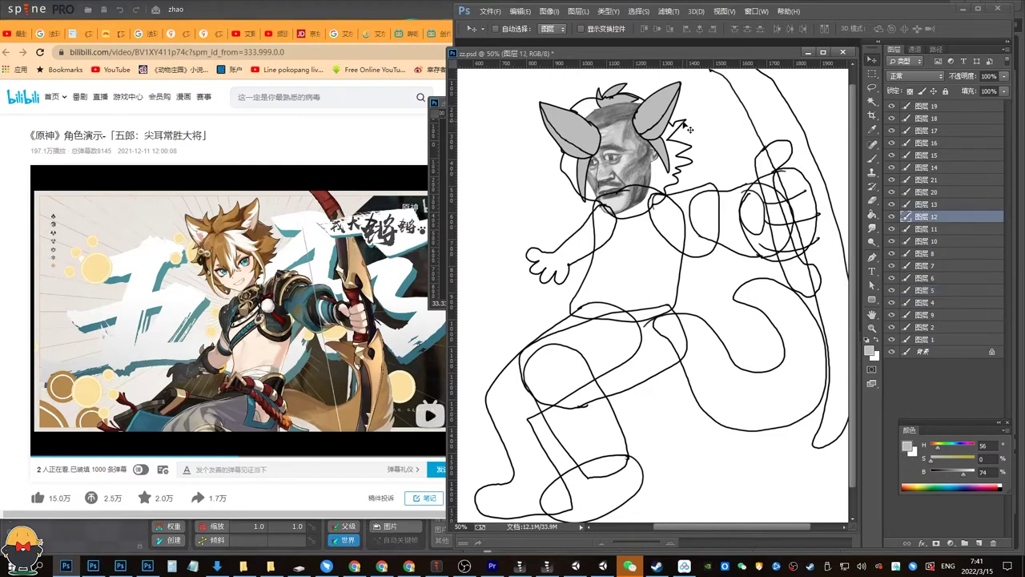
left_click_drag(684, 123, 684, 131)
key("ctrl+z")
key("g")
left_click(674, 155)
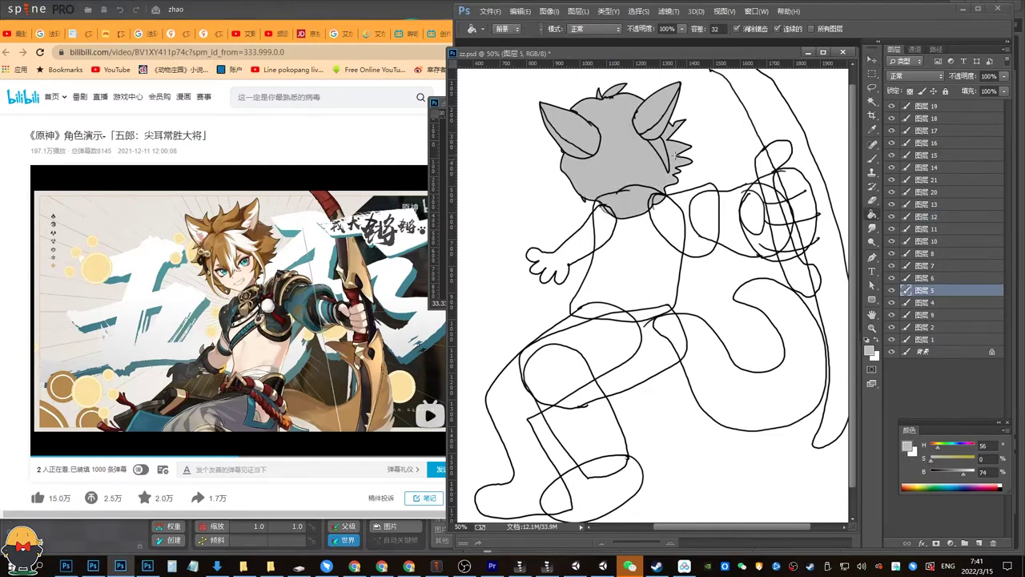
key("v")
left_click_drag(921, 290, 919, 341)
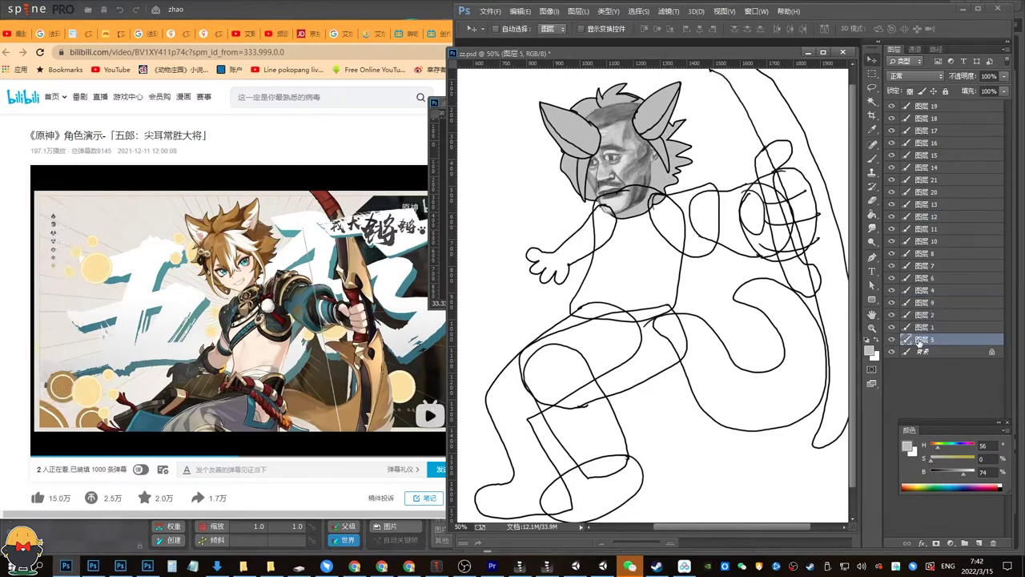
Undo the trial moves of the head parts and place the portrait head's layer 图层 9 directly above 图层 5.
left_click_drag(610, 124, 634, 176)
key("ctrl+z")
left_click_drag(659, 144, 647, 170)
key("ctrl+z")
key("ctrl+z")
left_click_drag(949, 305, 945, 333)
Select the forehead fringe's layer 图层 2 and fill the fringe with grey.
left_click(618, 132, "ctrl")
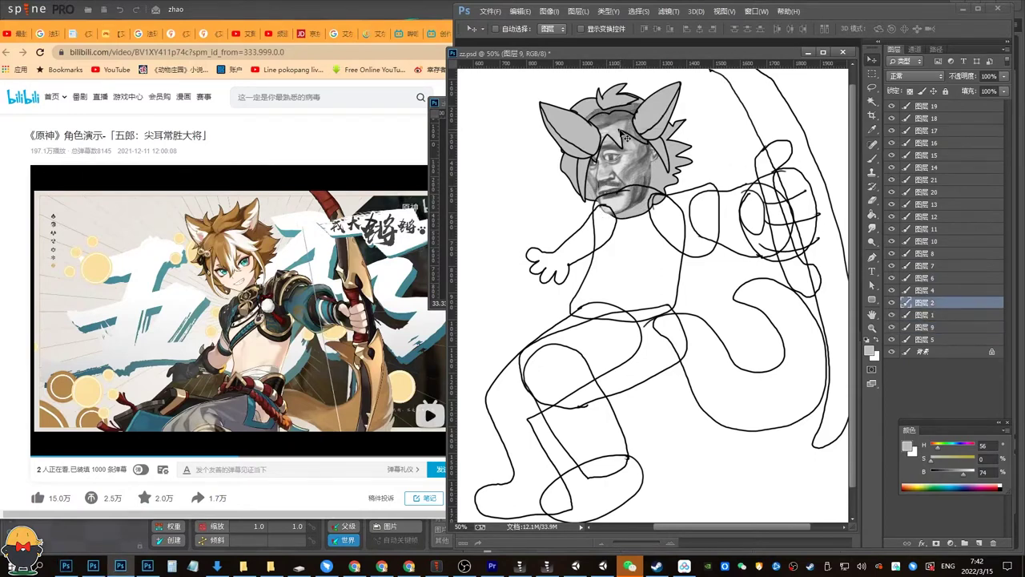
key("g")
key("v")
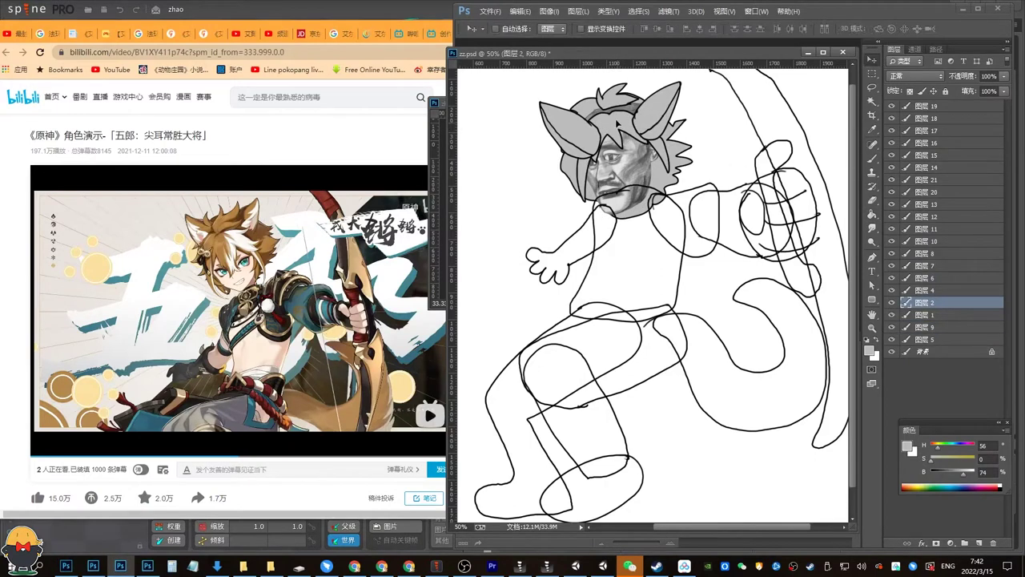
Place the ear's layer 图层 8 directly above 图层 5 with the ear shifted outward, and reposition the side hair on 图层 4.
mouse_move(618, 130)
left_mouse_down()
mouse_move(621, 119)
mouse_move(576, 116)
left_mouse_up()
key("ctrl+bracketleft")
key("ctrl+bracketleft")
key("ctrl+bracketleft")
key("ctrl+bracketleft")
key("ctrl+bracketleft")
key("ctrl+bracketleft")
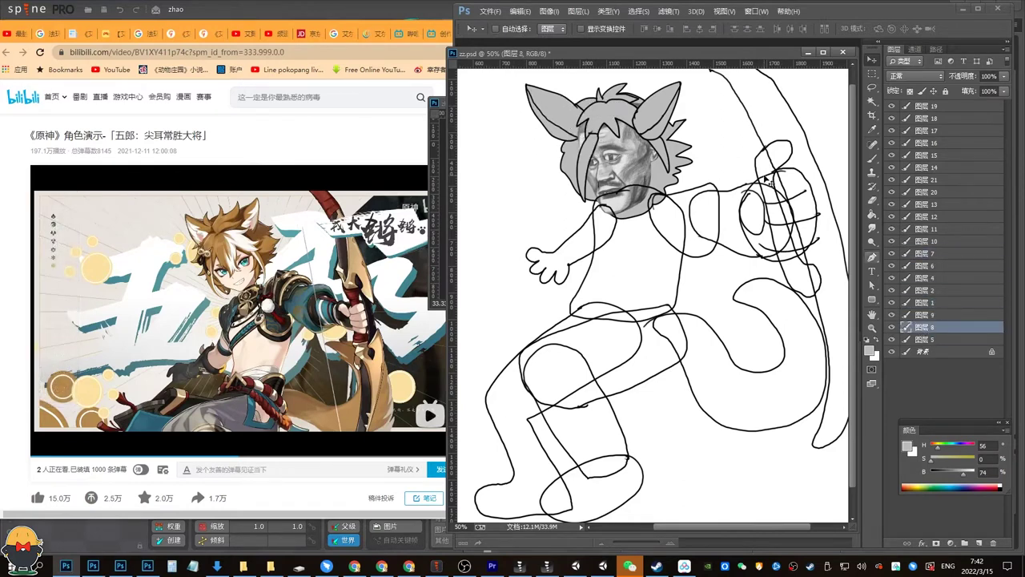
left_click_drag(594, 151, 579, 131)
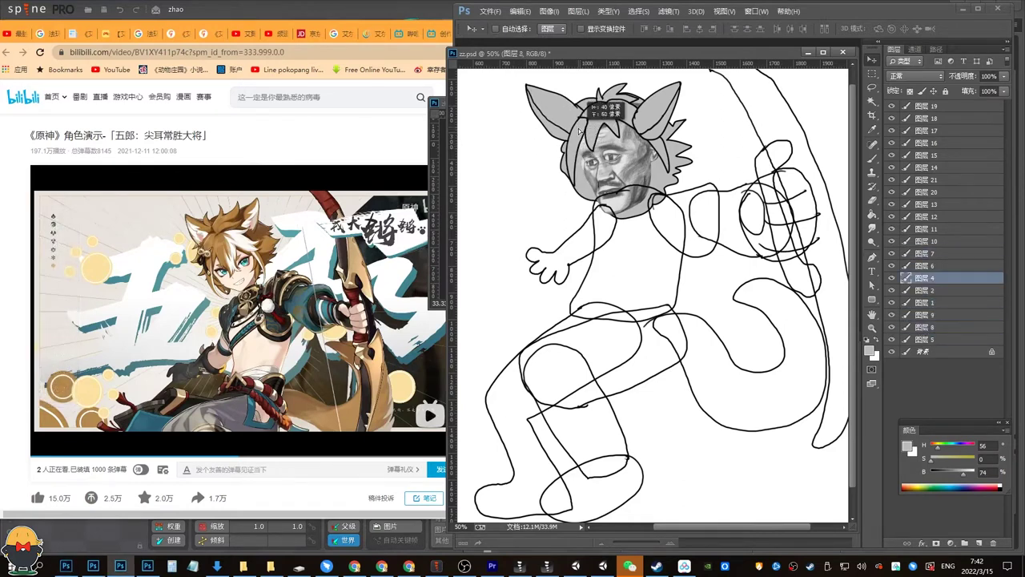
Select the torso's layer 图层 10 and fill the torso with grey.
left_click(675, 202, "ctrl")
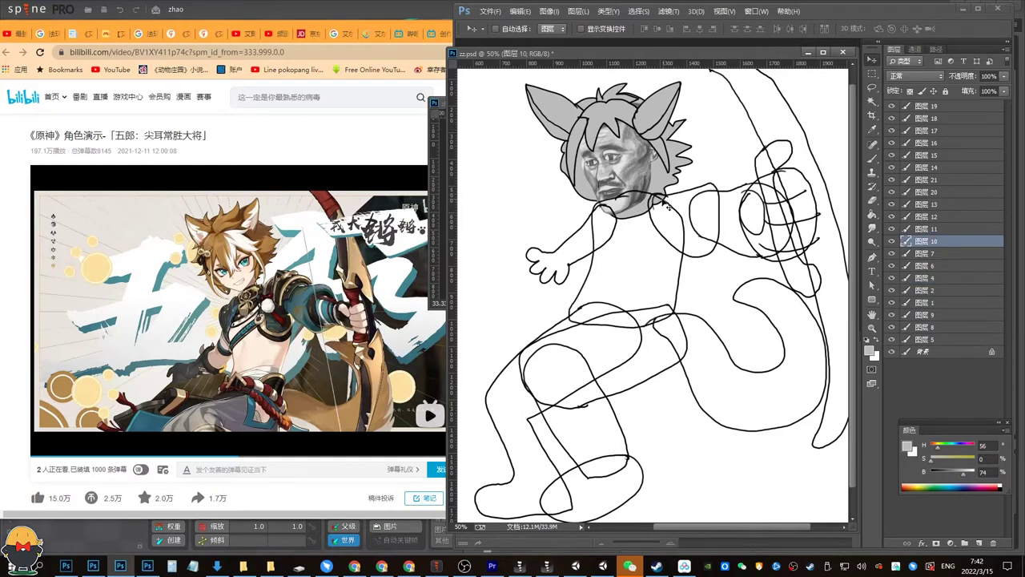
key("g")
left_click(634, 233)
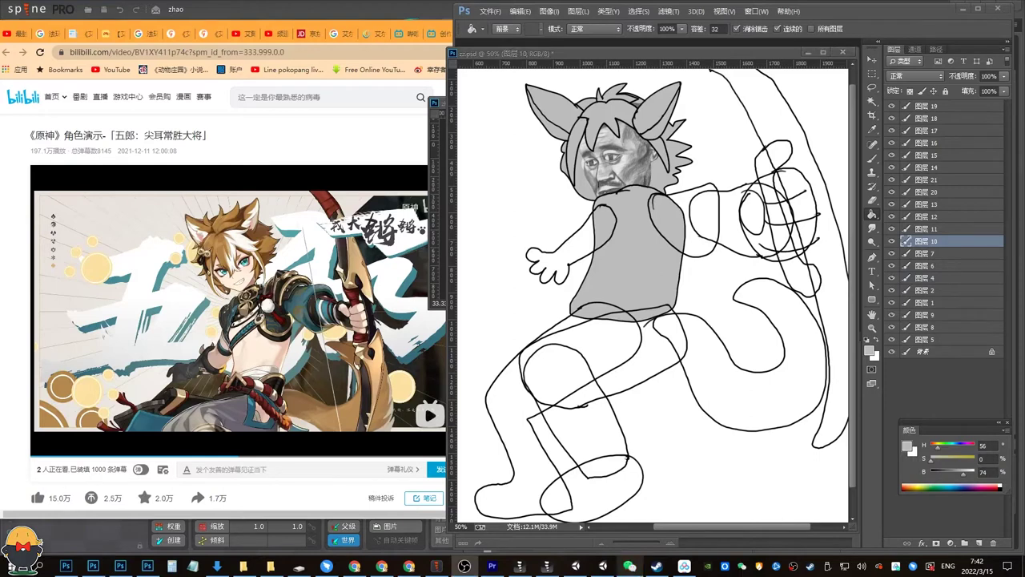
left_click(853, 105)
Fill the bow arm with grey, the shoulder part on 图层 11 and the forearm on 图层 12.
key("v")
left_click(657, 198, "ctrl")
left_click_drag(657, 198, 701, 205)
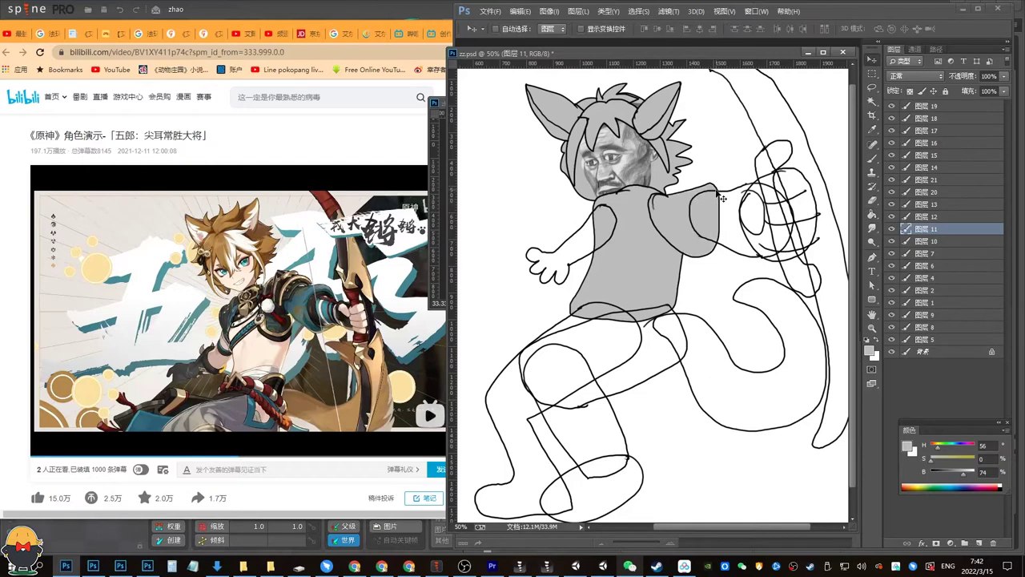
left_click(721, 192, "ctrl")
key("g")
left_click(728, 209)
key("v")
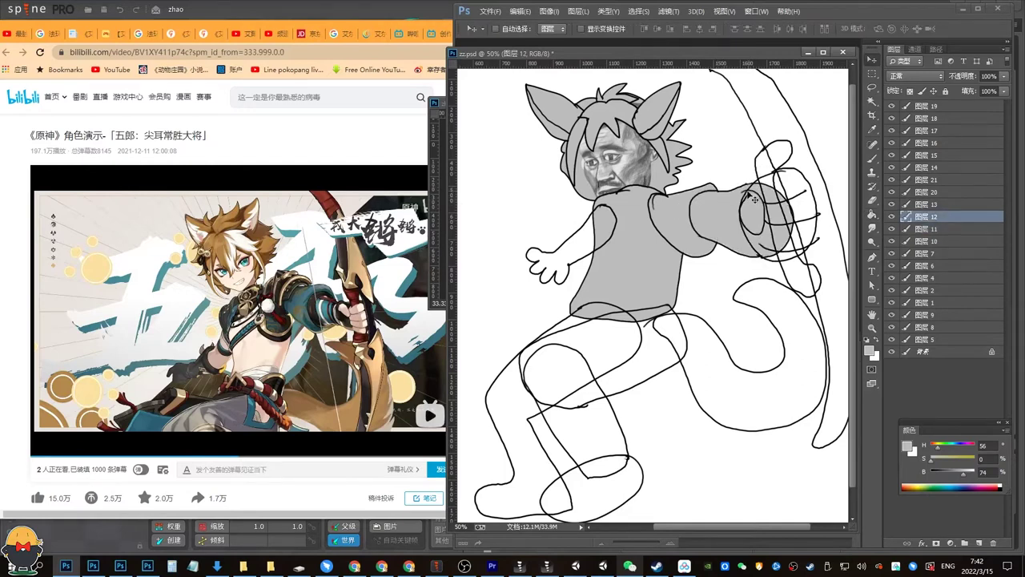
Fill all areas of the bow hand on 图层 13 and the bow grip on 图层 21 with grey.
left_click(753, 199, "ctrl")
key("g")
left_click(788, 197)
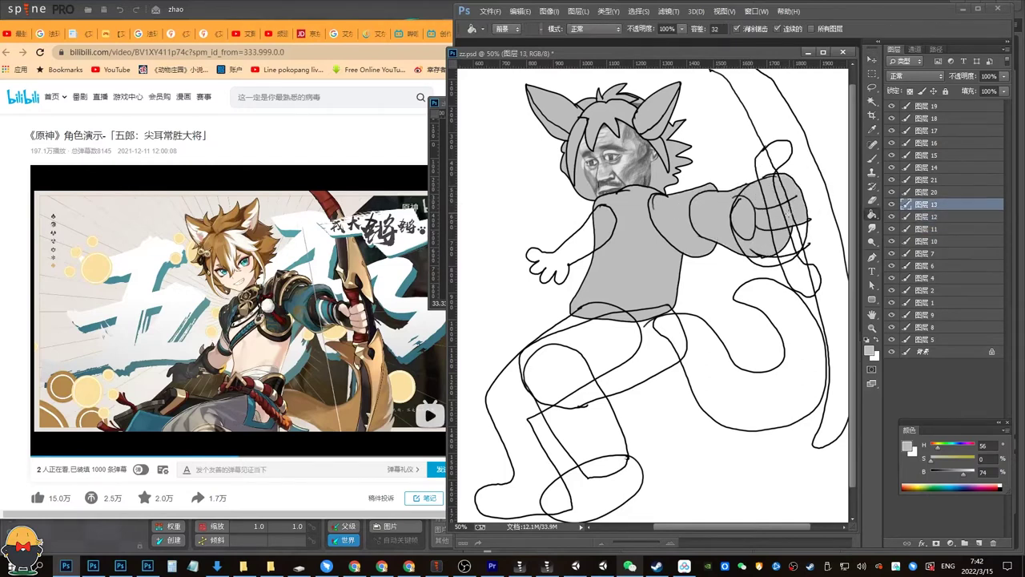
left_click(775, 244)
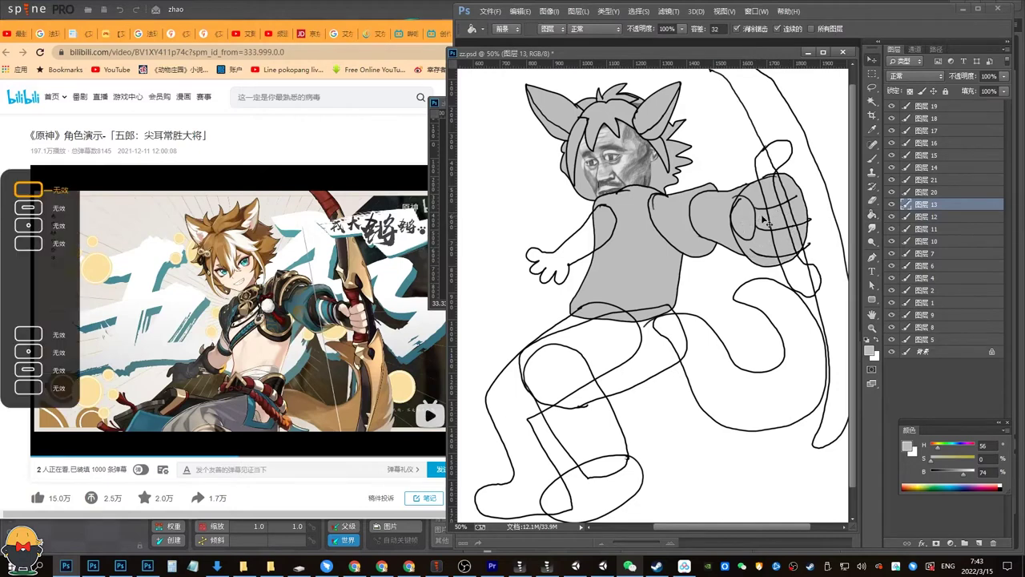
key("v")
left_click(789, 154, "ctrl")
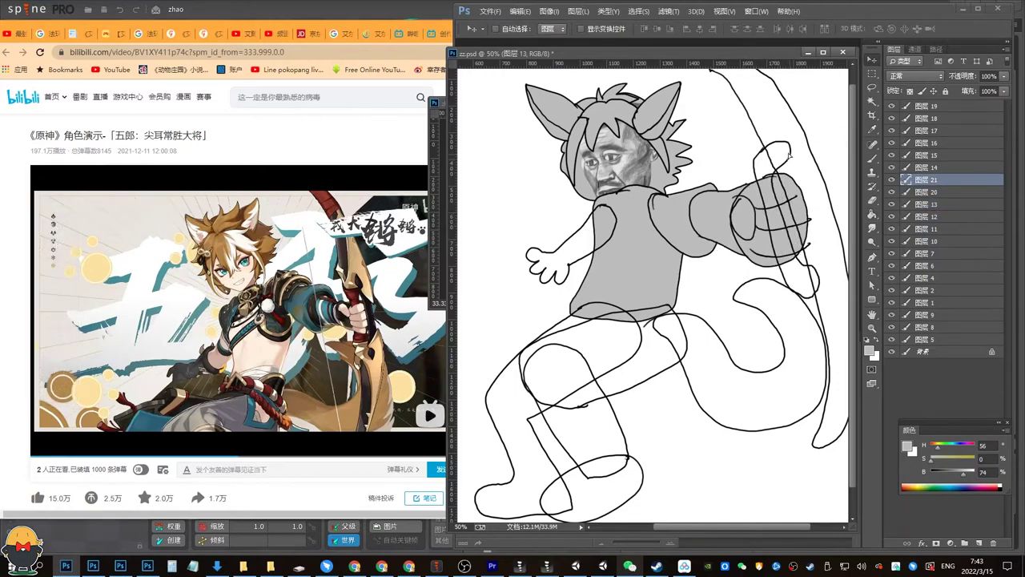
key("g")
left_click(780, 157)
key("v")
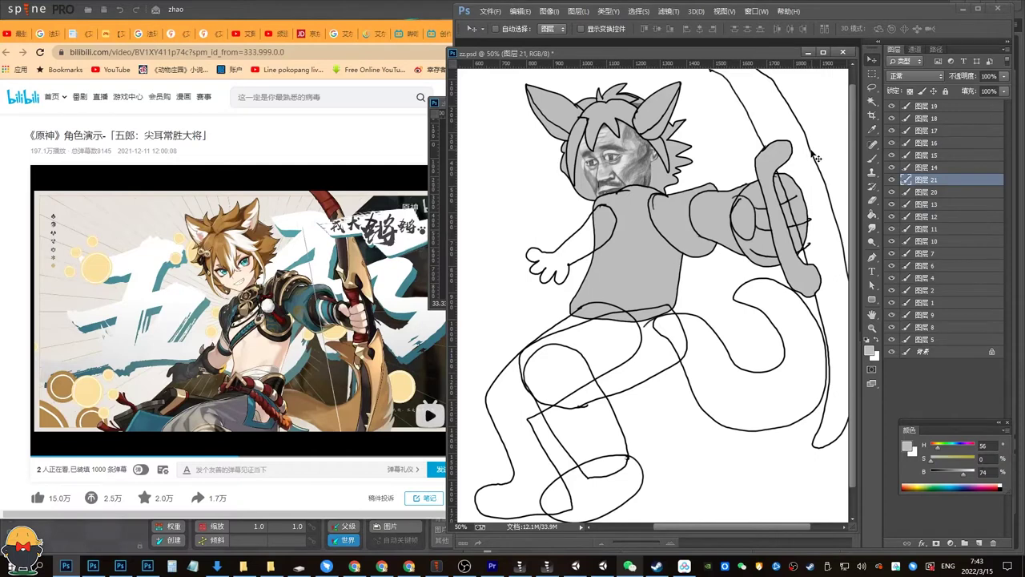
Undo the trial move of the large bow on 图层 20 and fill the bow with grey.
left_click(812, 152, "ctrl+shift")
left_click(944, 182)
left_click_drag(811, 153, 817, 160)
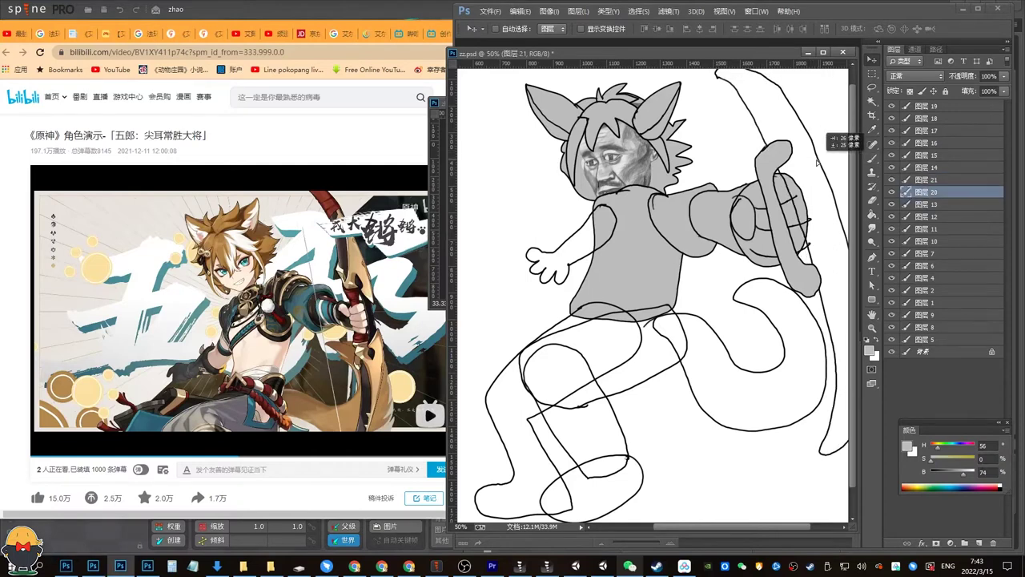
key("ctrl+z")
key("g")
left_click(807, 160)
key("v")
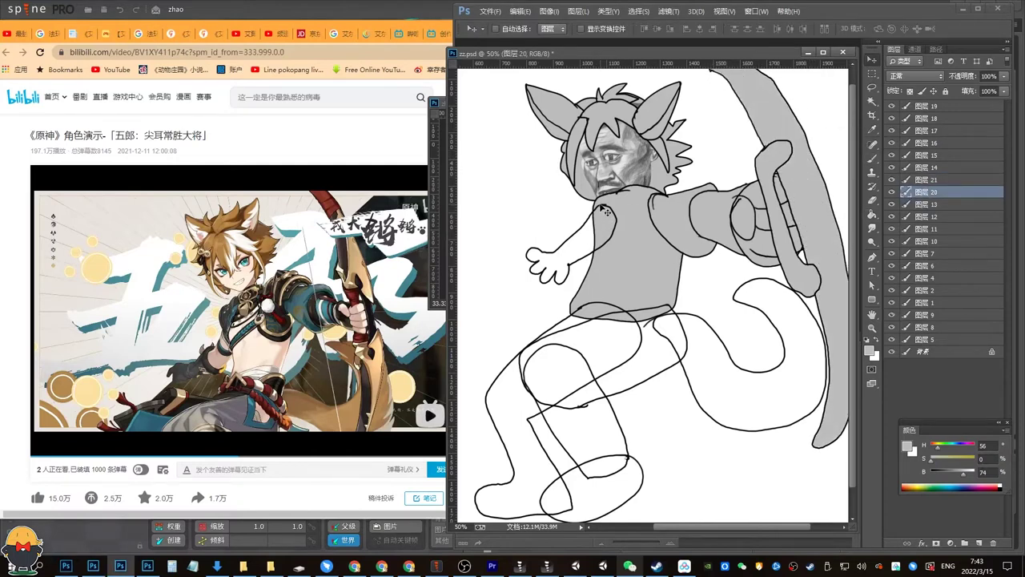
Fill the trailing arm and its open hand on 图层 14 with grey, undoing the trial move.
left_click_drag(603, 208, 600, 220)
key("ctrl+z")
key("g")
left_click(594, 228)
Fill the thigh on 图层 15 with grey after undoing its trial move.
key("v")
mouse_move(641, 314)
left_mouse_down()
mouse_move(643, 286)
mouse_move(674, 291)
left_mouse_up()
key("ctrl+z")
key("g")
left_click(629, 300)
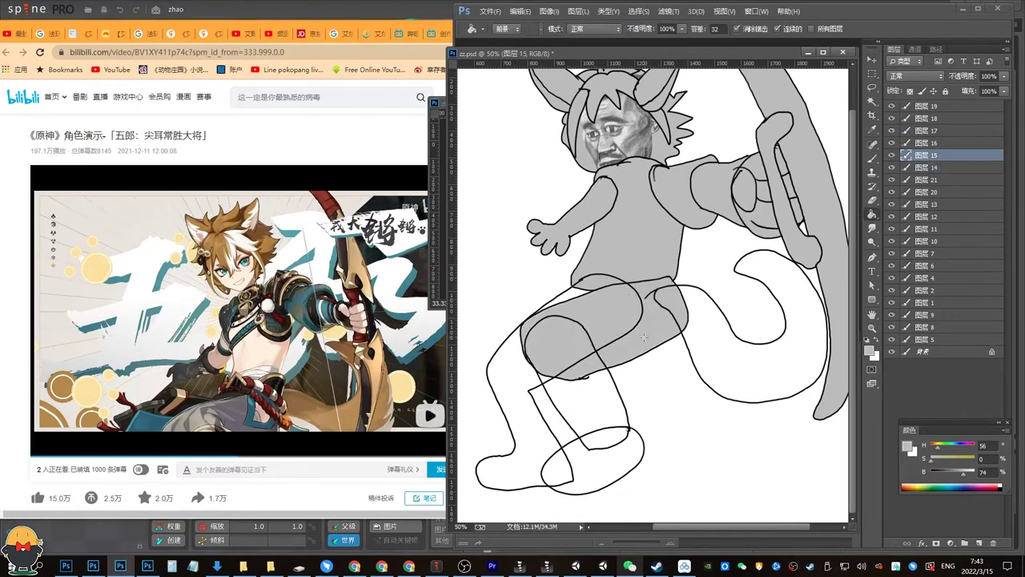
Fill the lower leg on 图层 16 with grey, undoing the trial moves of the leg parts.
key("v")
mouse_move(614, 379)
left_mouse_down()
mouse_move(617, 389)
mouse_move(607, 382)
left_mouse_up()
key("ctrl+z")
left_click(641, 343)
key("ctrl+z")
key("g")
left_click(601, 398)
key("v")
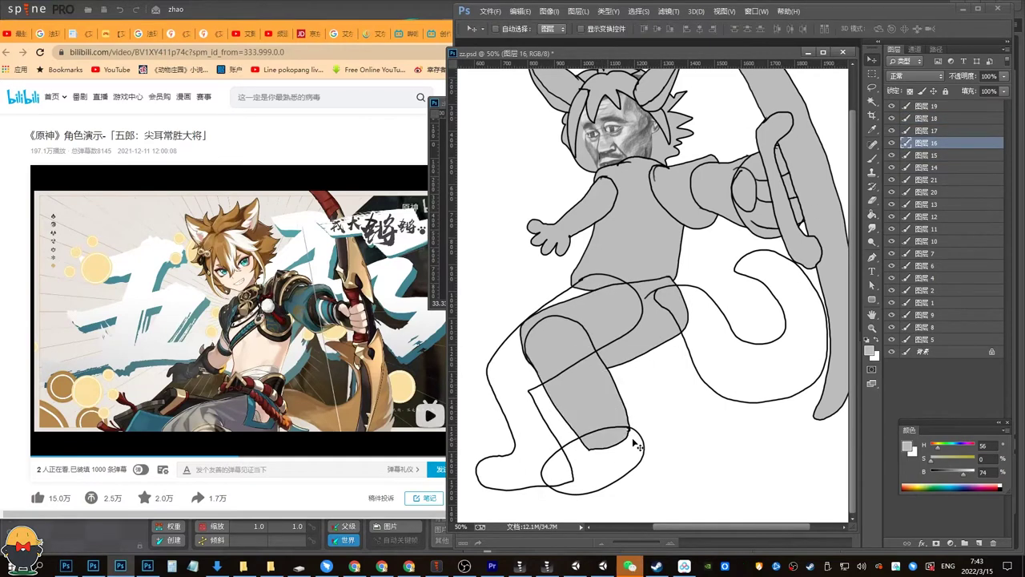
Select the oval foot's layer 图层 17 and fill the foot with grey.
left_click(643, 442)
key("g")
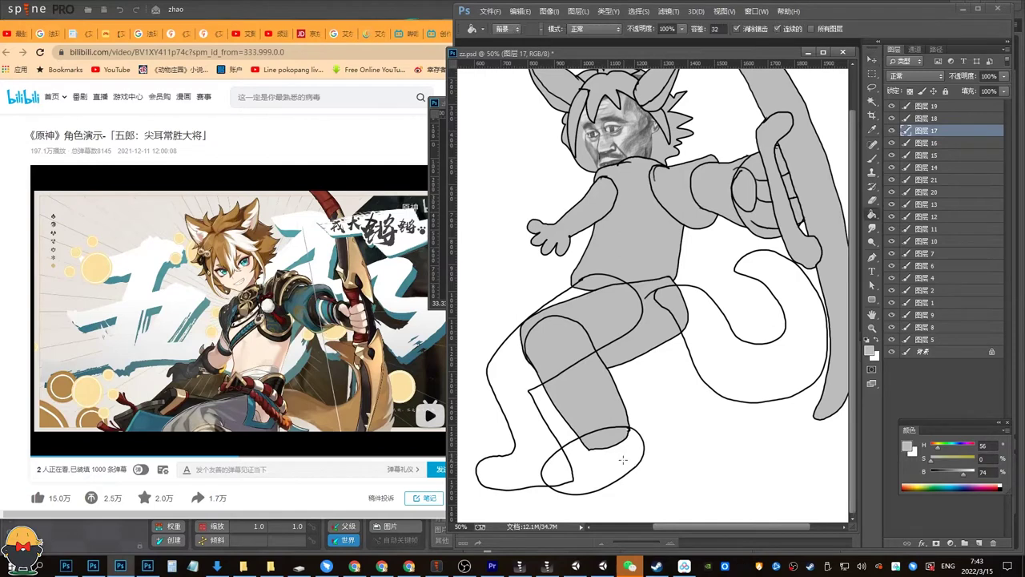
left_click(622, 457)
key("v")
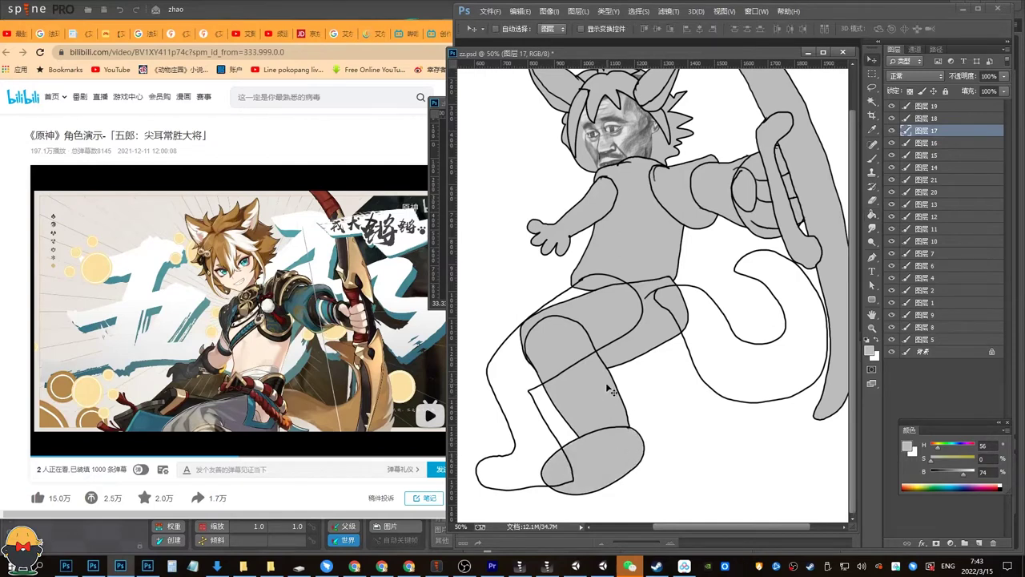
key("alt+Tab")
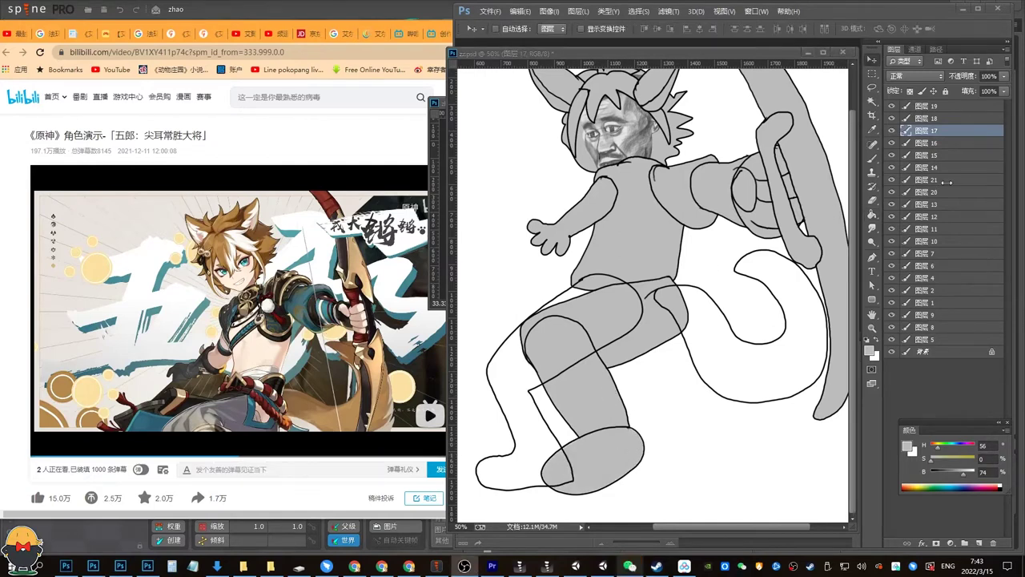
Select the full bent leg's layer 图层 18 and fill the leg with grey.
mouse_move(620, 286)
left_mouse_down()
mouse_move(617, 299)
mouse_move(620, 290)
left_mouse_up()
key("g")
left_click(613, 303)
key("v")
Undo the trial move of the tail on 图层 19 and fill the tail with grey.
left_click_drag(696, 291, 699, 313)
key("ctrl+z")
key("g")
left_click(710, 331)
mouse_move(703, 276)
left_mouse_down()
mouse_move(694, 373)
mouse_move(701, 270)
mouse_move(697, 289)
left_mouse_up()
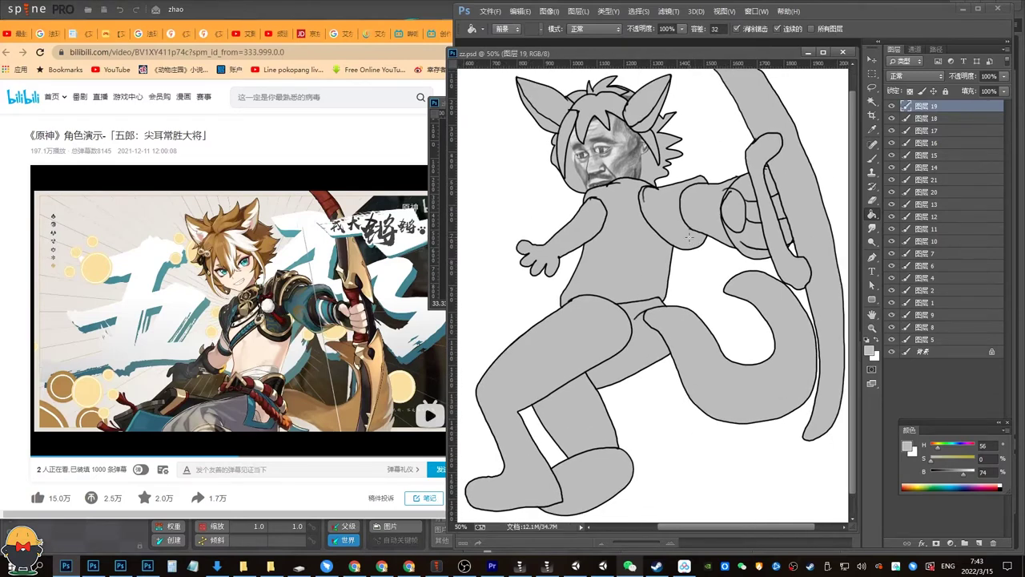
Move the trailing arm's layer 图层 14 directly above 背景 and undo the trial move of the arm.
key("v")
left_click(935, 167)
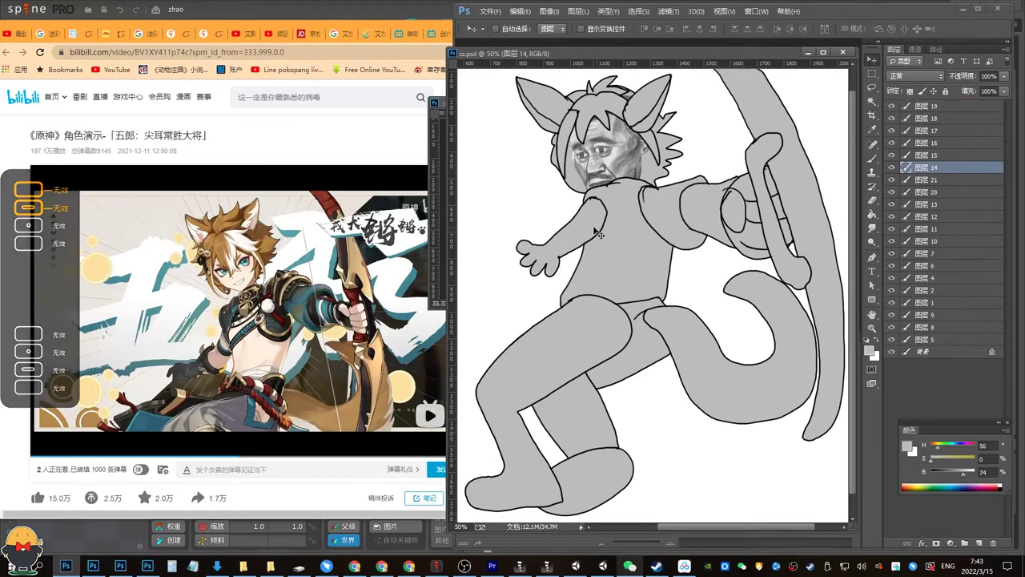
left_click_drag(911, 178, 941, 339)
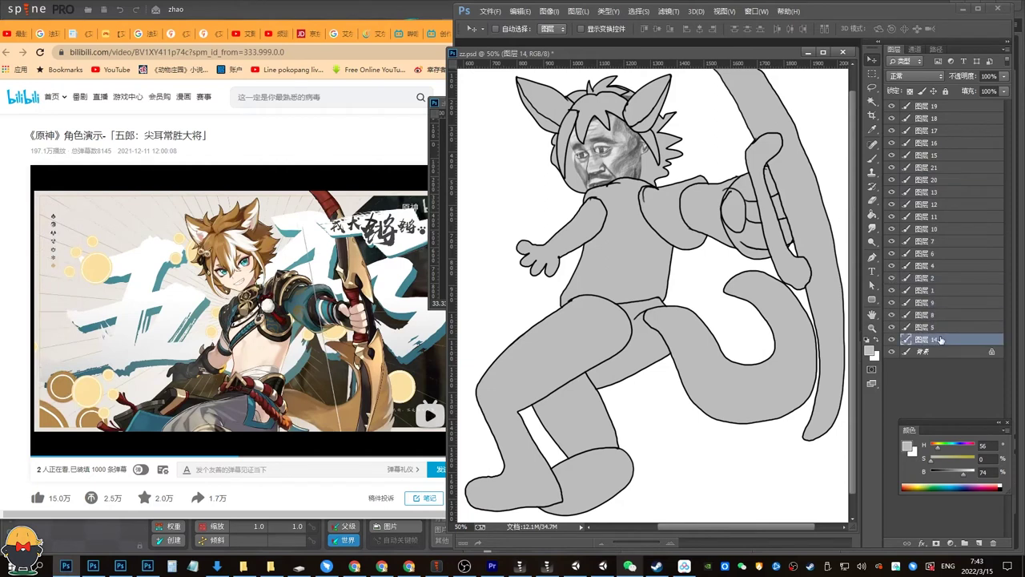
left_click_drag(581, 211, 560, 220)
key("ctrl+z")
Undo the trial moves of the leg and bow parts and place the bow's layer 图层 20 at the top of the layer stack.
left_click_drag(643, 342, 585, 351)
key("ctrl+z")
key("ctrl+z")
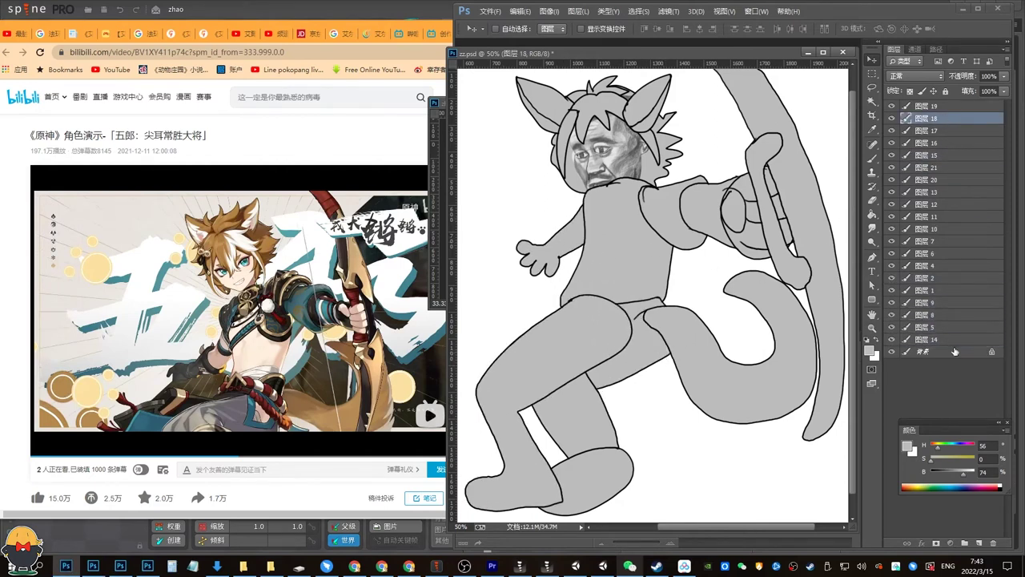
left_click_drag(764, 198, 793, 223)
key("ctrl+z")
key("ctrl+z")
left_click_drag(947, 179, 941, 112)
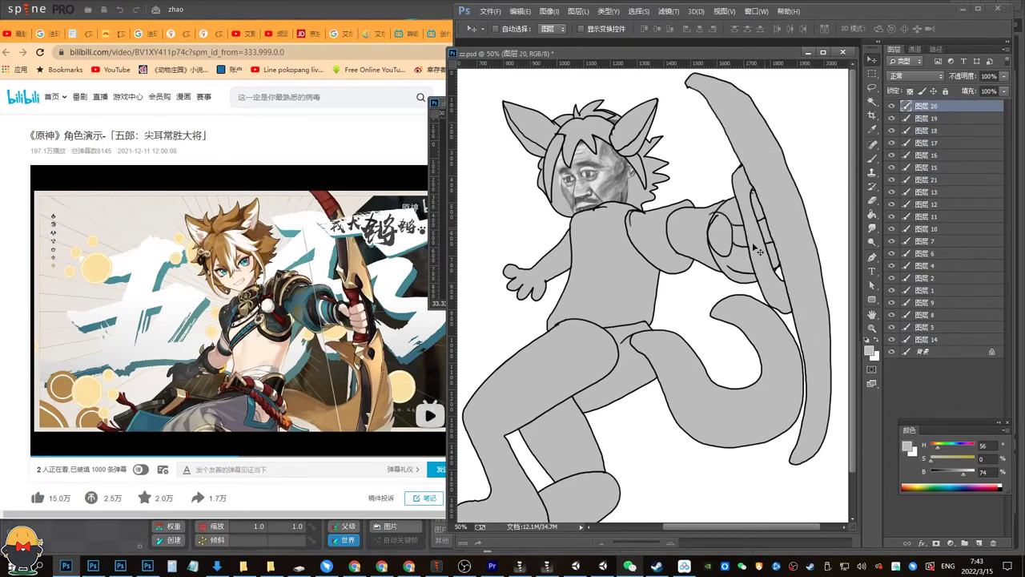
Undo the trial move at the bow hand and place the grip's layer 图层 21 directly below 图层 13.
left_click_drag(732, 230, 746, 211)
key("ctrl+z")
key("ctrl+z")
left_click_drag(928, 183, 943, 199)
Try moving the ears and hair parts of the head to check how their layers overlap, undoing each move.
left_click_drag(603, 197, 611, 192)
key("ctrl+z")
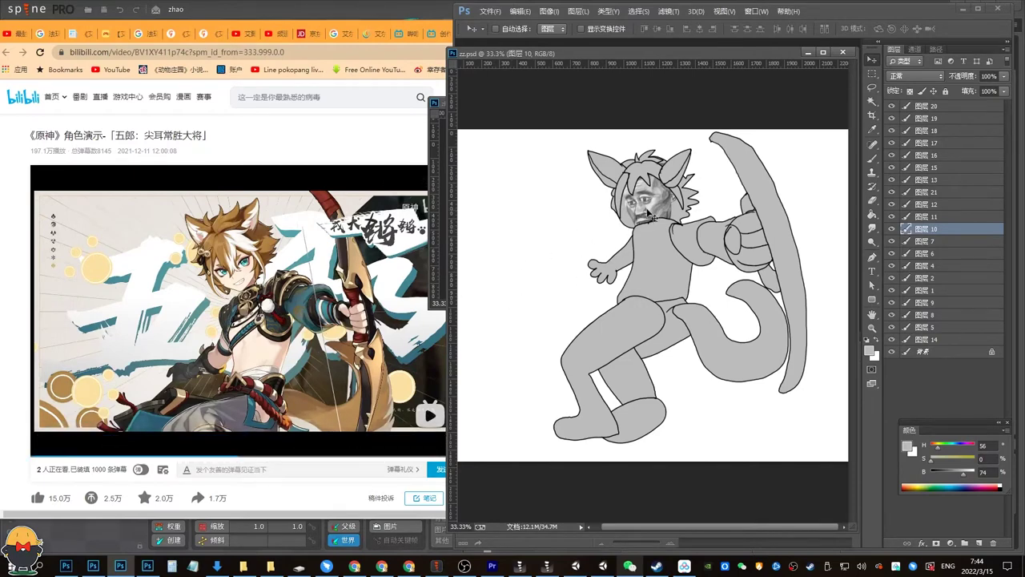
left_click(629, 188, "ctrl")
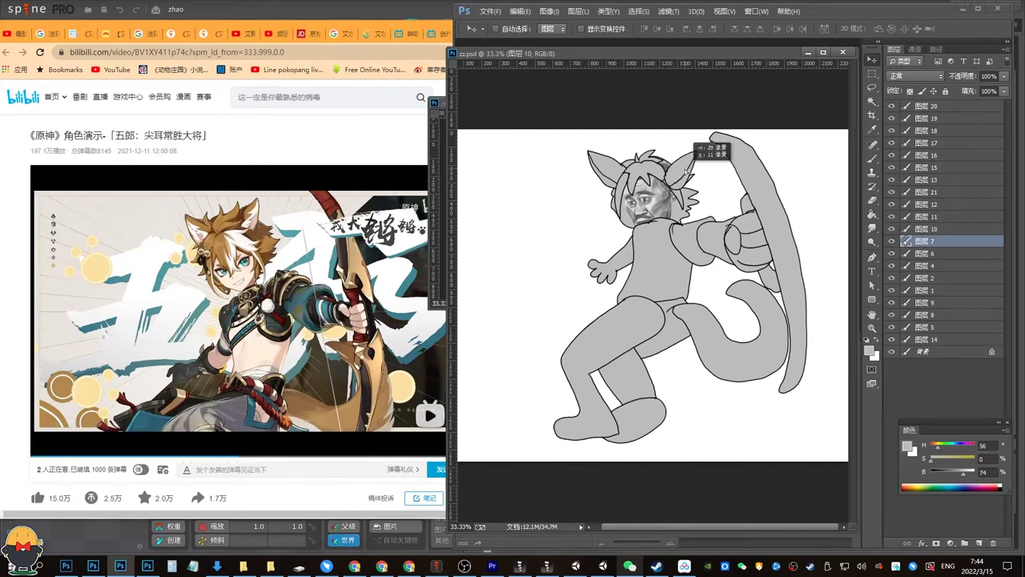
left_click_drag(629, 190, 629, 202)
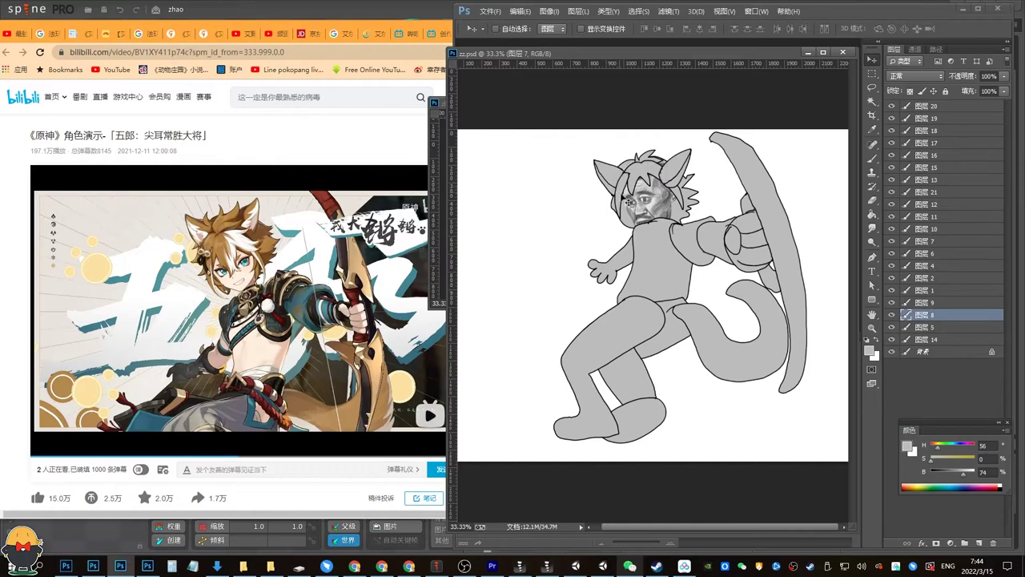
left_click(693, 198, "ctrl")
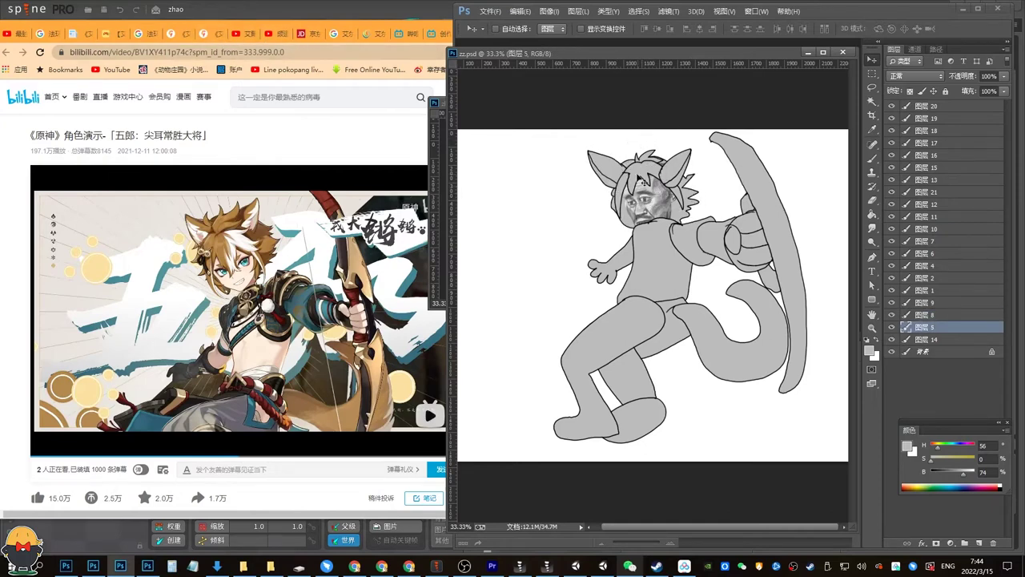
left_click_drag(643, 184, 626, 201)
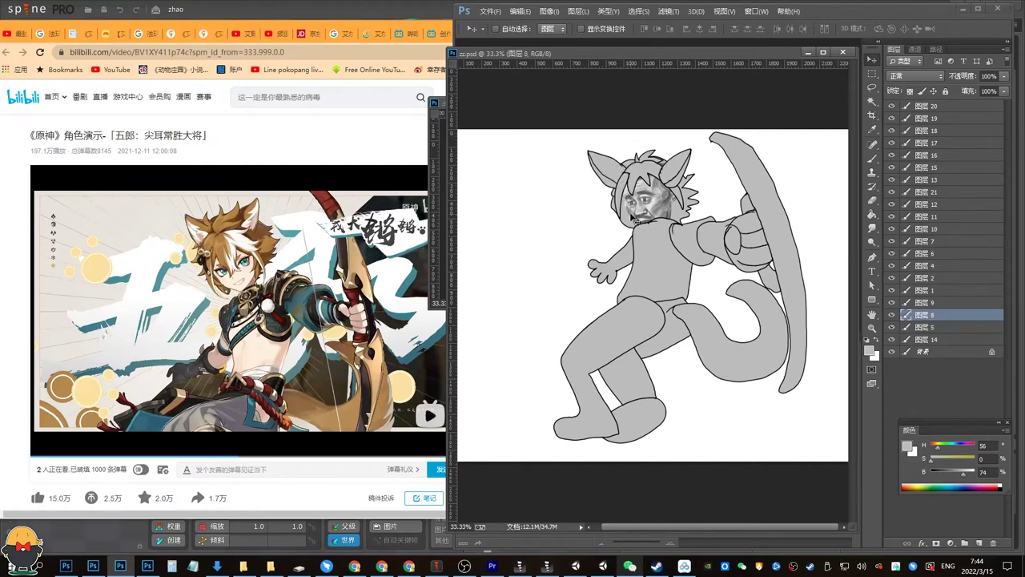
Delete the 背景 layer and undo the trial move of the leg part.
left_click(677, 324, "ctrl")
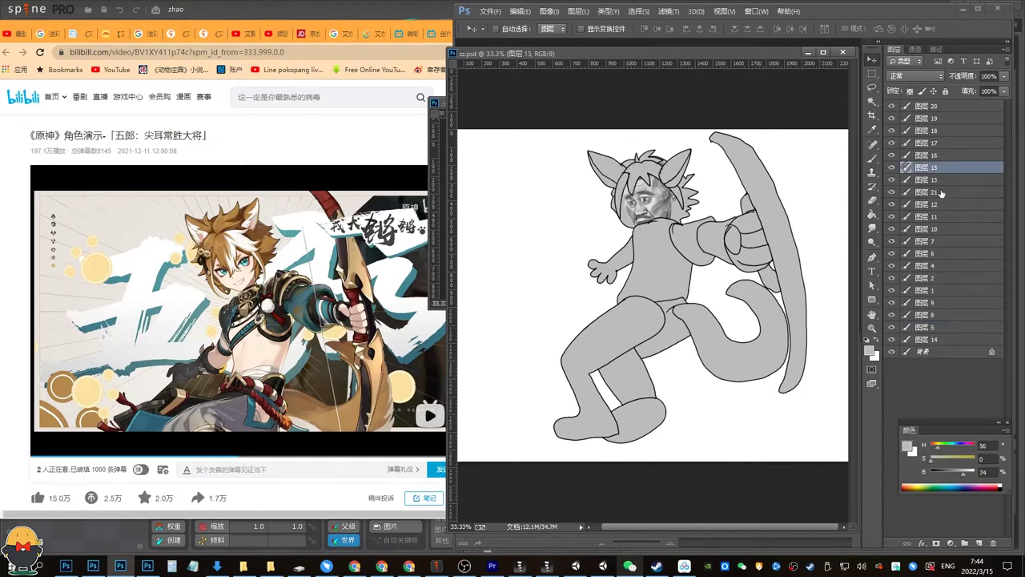
left_click(936, 352)
key("Delete")
left_click_drag(672, 426, 661, 394)
key("ctrl+z")
Place the thigh's layer 图层 15 directly below 图层 19 and the lower leg's layer 图层 16 directly below 图层 20.
left_click(948, 159)
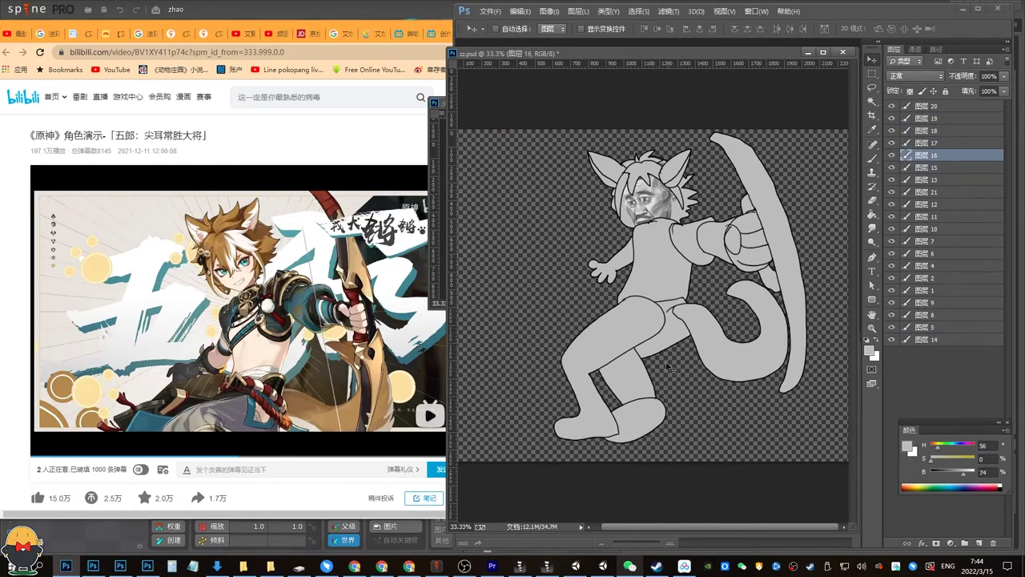
left_click_drag(649, 354, 663, 348)
key("ctrl+z")
left_click_drag(927, 168, 943, 118)
left_click(650, 388, "ctrl")
Move the oval foot's layer 图层 17 directly above 图层 16.
left_click(942, 166)
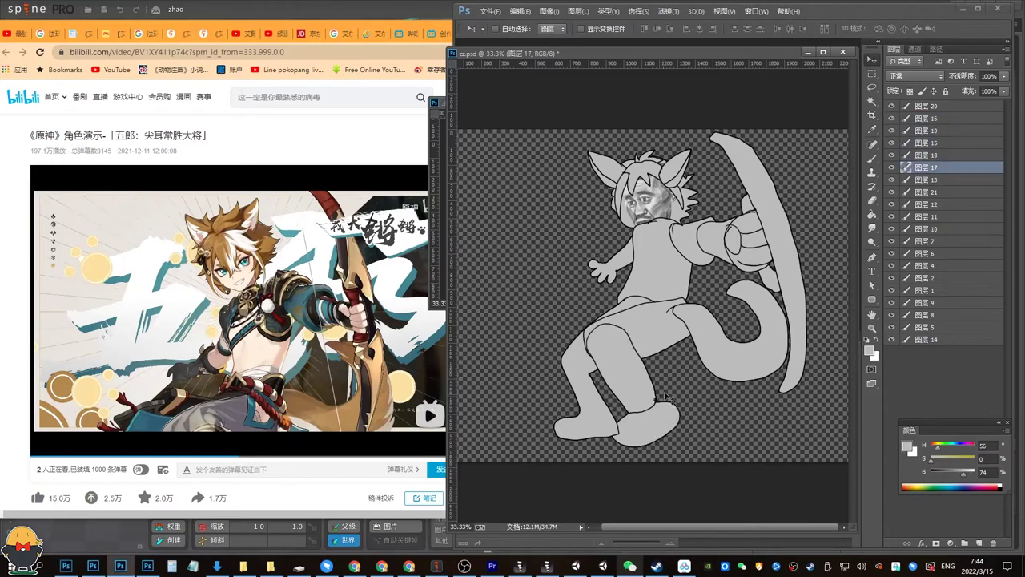
left_click_drag(942, 157, 942, 108)
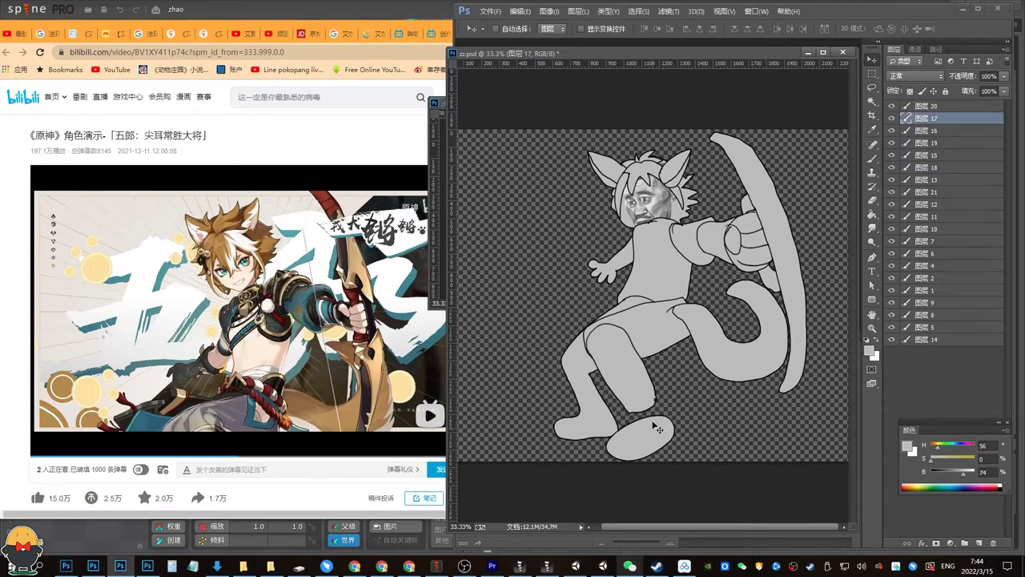
Move the tail's layer 图层 19 directly below 图层 2, undoing the trial moves of the tail.
left_click_drag(734, 348, 717, 349)
mouse_move(941, 153)
left_mouse_down()
mouse_move(937, 183)
mouse_move(929, 142)
left_mouse_up()
key("e")
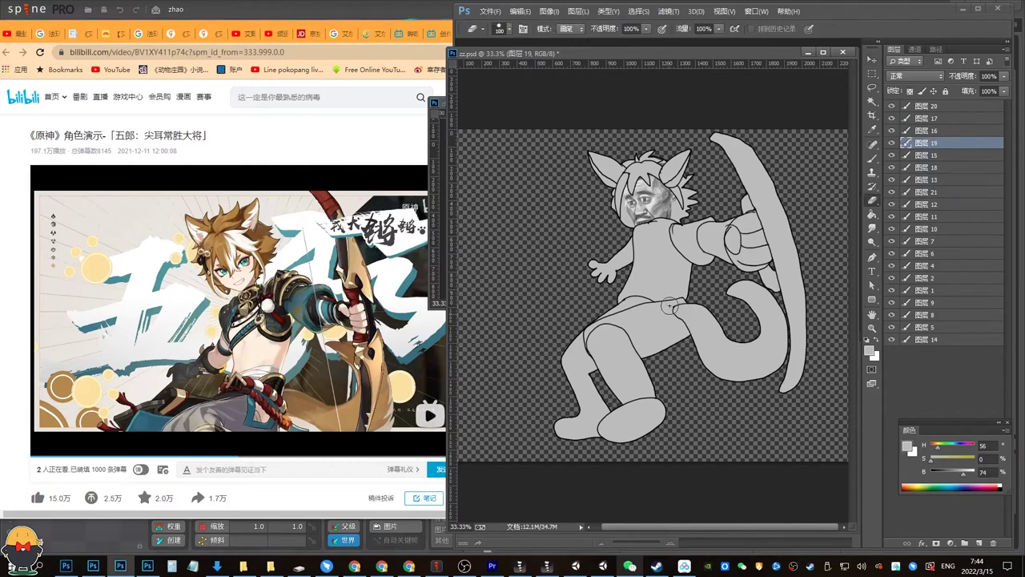
key("v")
left_click_drag(702, 325, 706, 341)
key("ctrl+z")
mouse_move(948, 144)
left_mouse_down()
mouse_move(951, 284)
mouse_move(932, 284)
left_mouse_up()
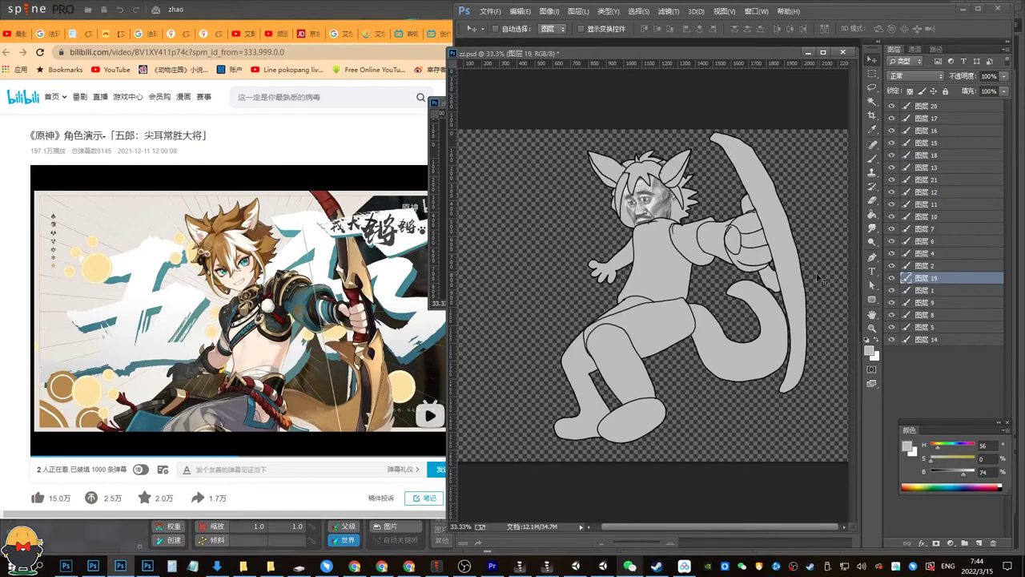
Test-move the bow and the gripping hand to check that each is a separate layer, undoing every move.
left_click_drag(785, 279, 766, 277, "ctrl")
key("ctrl+z")
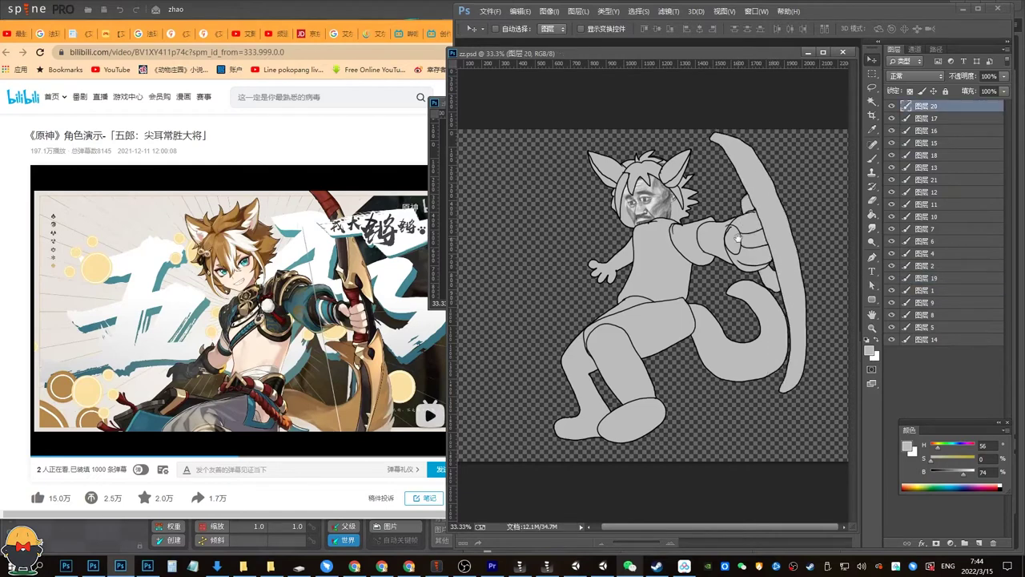
left_click_drag(737, 238, 743, 238)
left_click(752, 257, "ctrl")
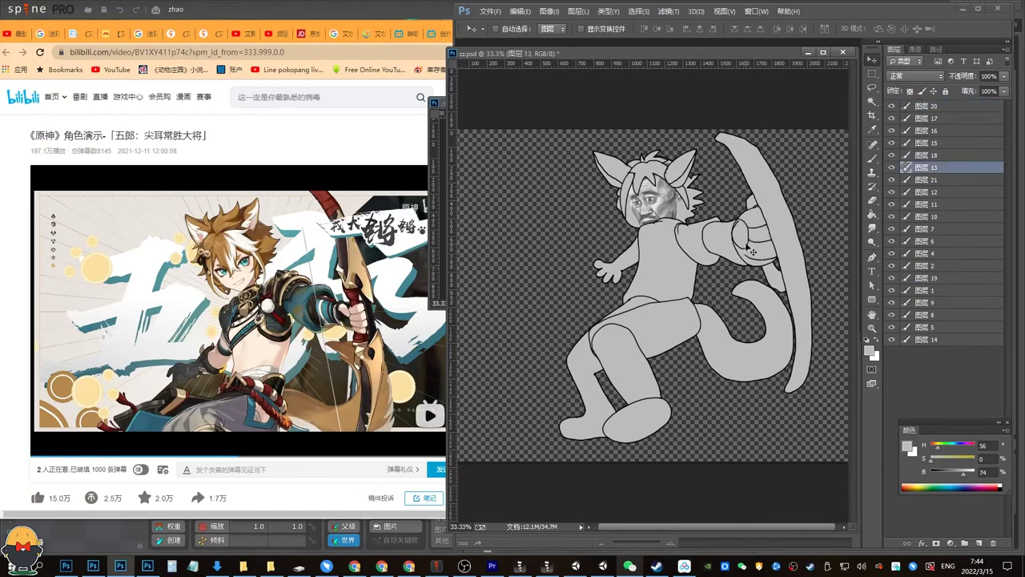
key("e")
key("v")
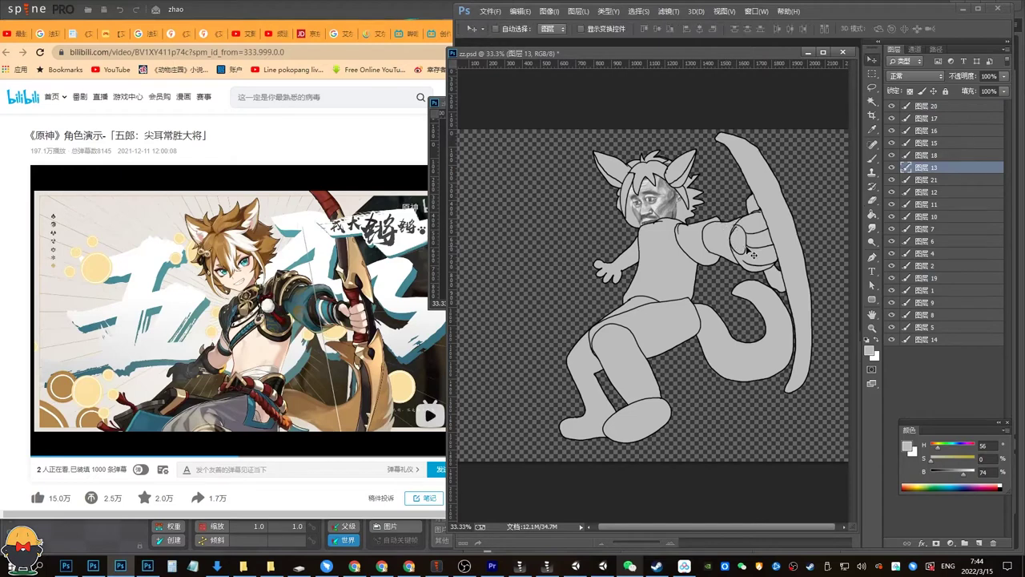
key("ctrl+z")
left_click_drag(748, 247, 709, 253, "ctrl")
key("ctrl+z")
Check the sleeve, torso, hand and thigh layers, test-moving the hand and torso and undoing those moves.
left_click(692, 243, "ctrl")
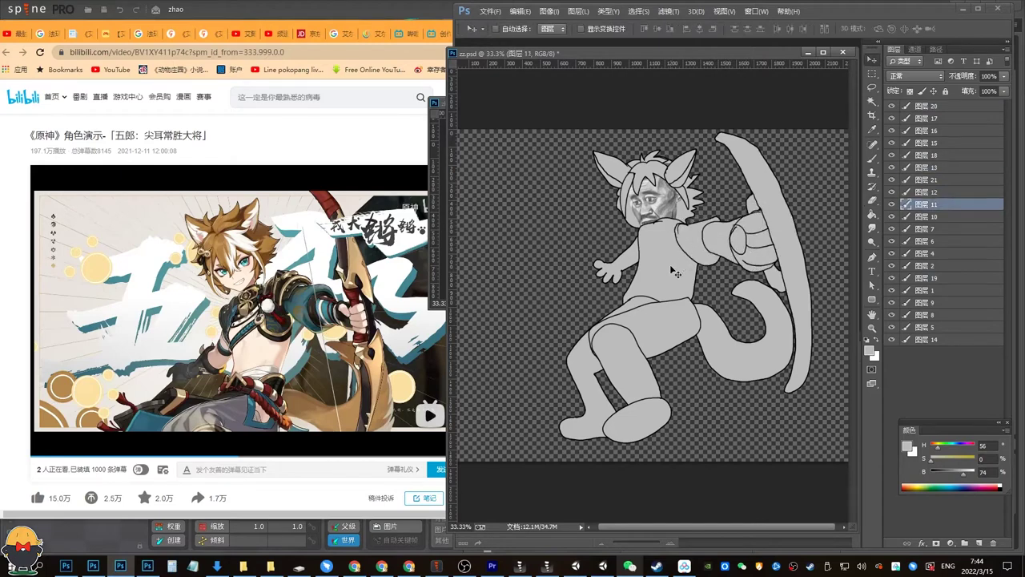
left_click(721, 239, "ctrl")
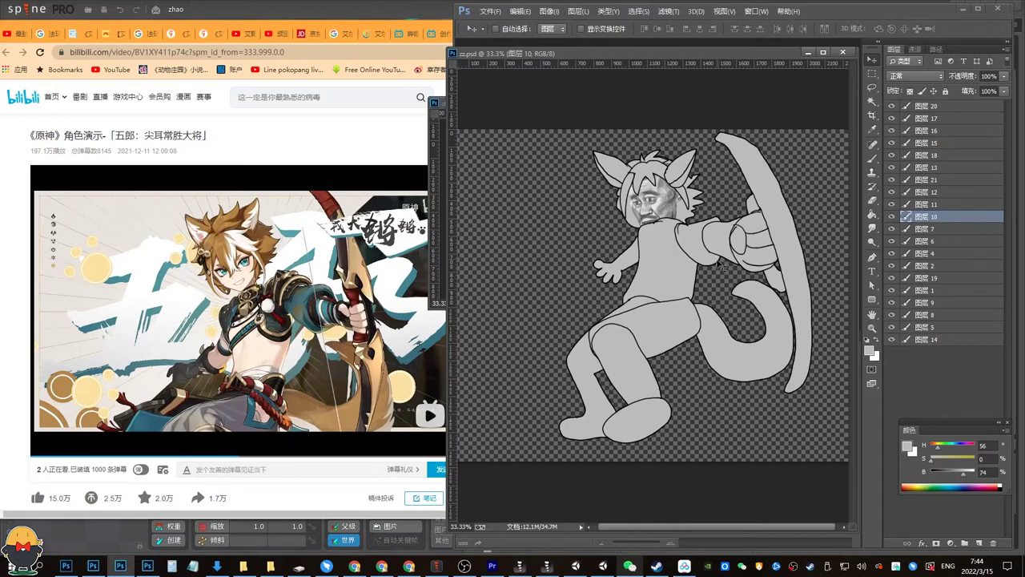
left_click(760, 257, "ctrl")
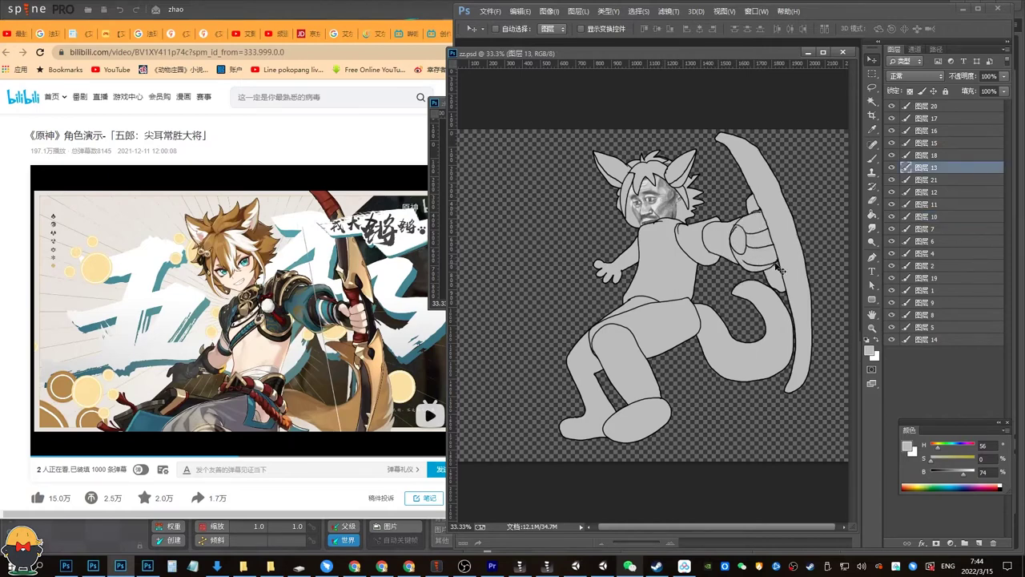
left_click_drag(780, 247, 749, 254, "ctrl")
key("ctrl+z")
key("ctrl+z")
left_click(670, 298, "ctrl")
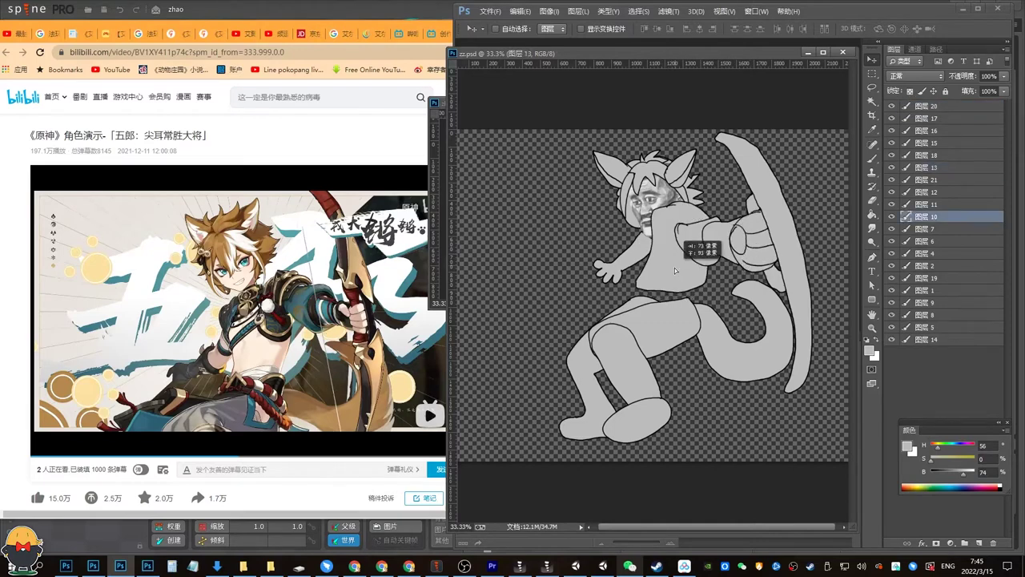
left_click(677, 312, "ctrl")
left_click(682, 316, "ctrl")
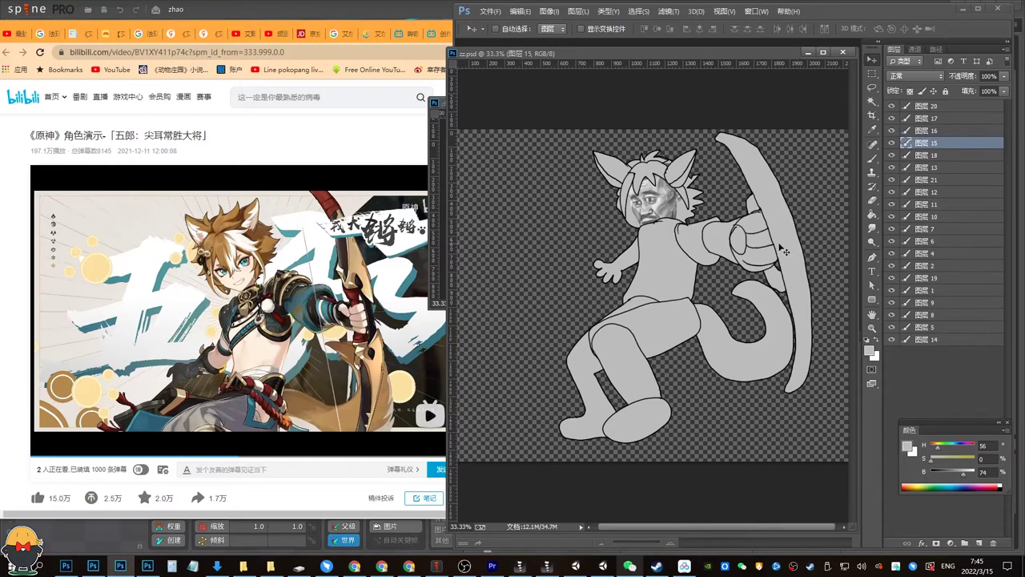
Batch-rename all layers with the numbered pattern "nb".
key("F2")
left_click(530, 325)
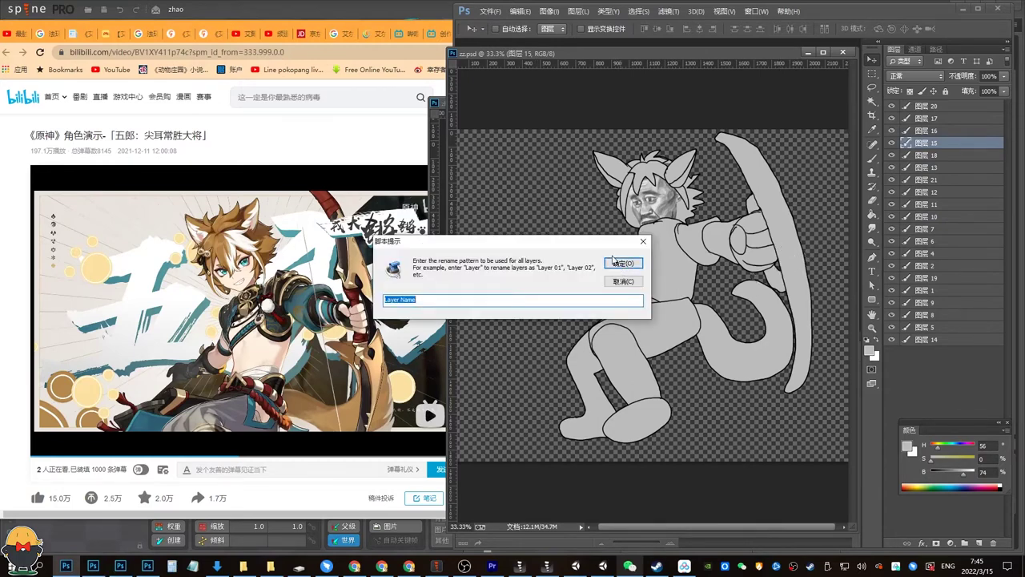
key("Return")
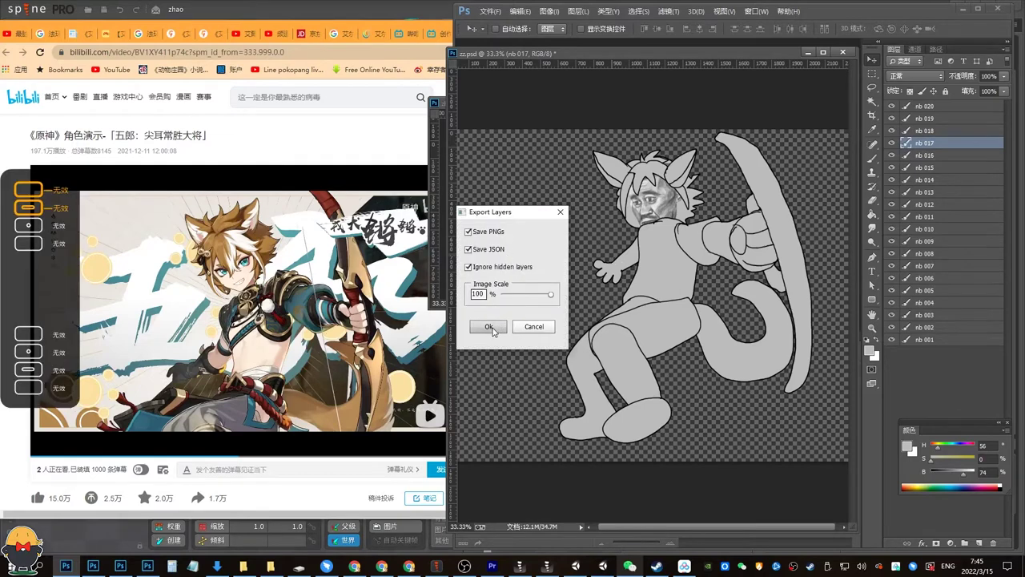
Export the layers as PNGs and JSON at 100% scale, ignoring hidden layers, and save zz.psd.
left_click(491, 327)
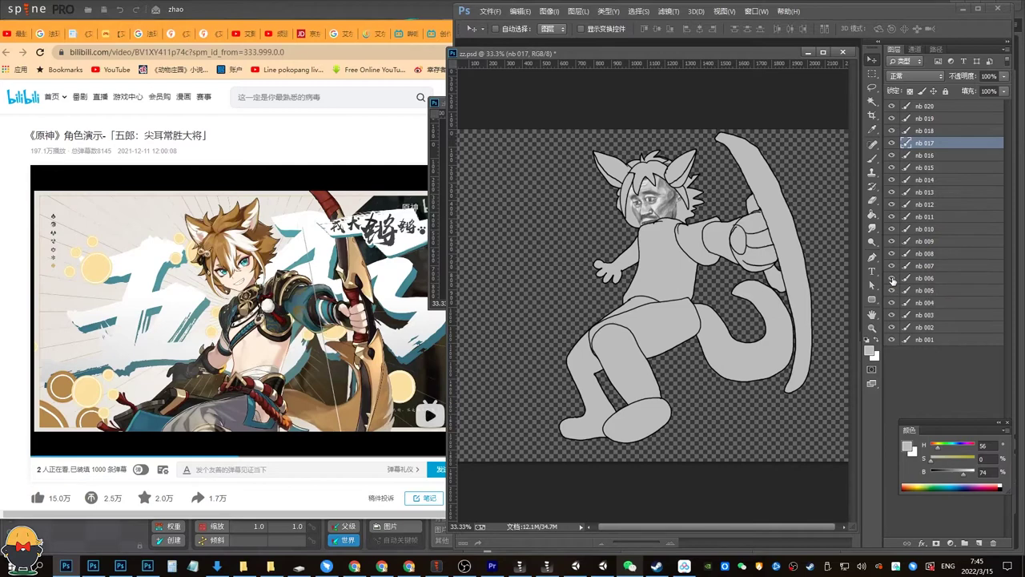
left_click(937, 193)
key("ctrl+s")
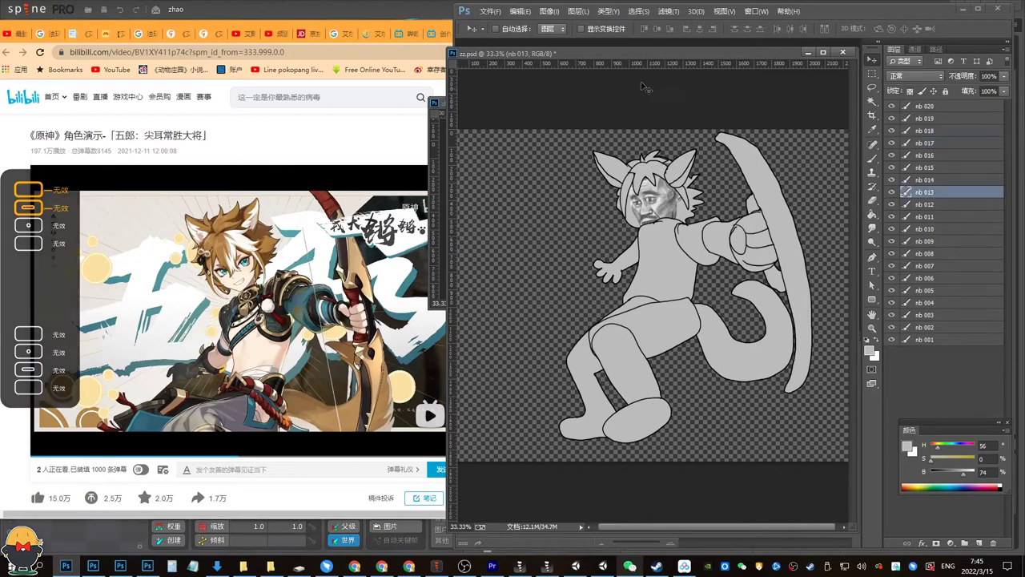
key("alt+[")
key("alt+[")
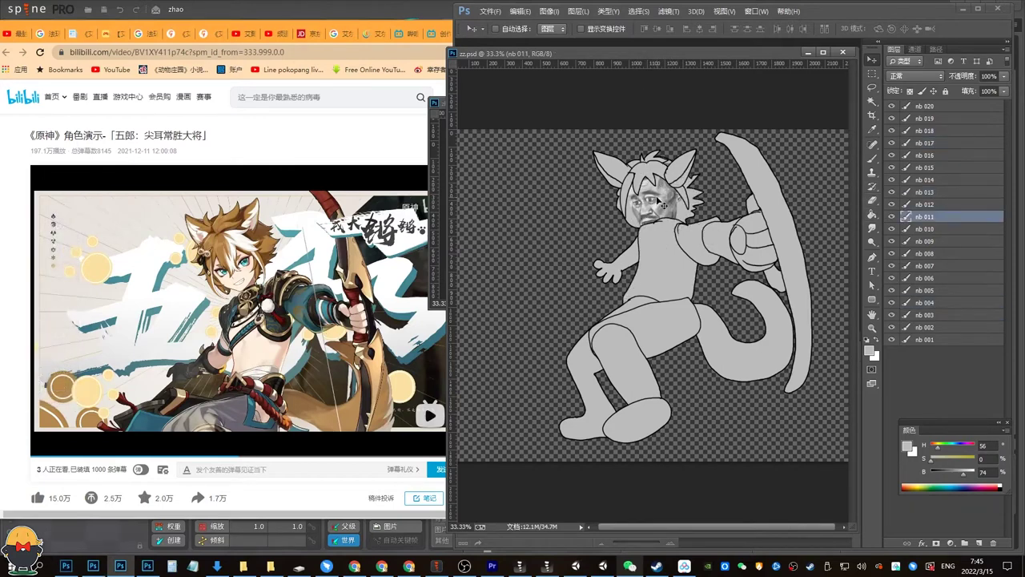
Switch to Spine, save the open zhao project and create a new project.
left_click(438, 565)
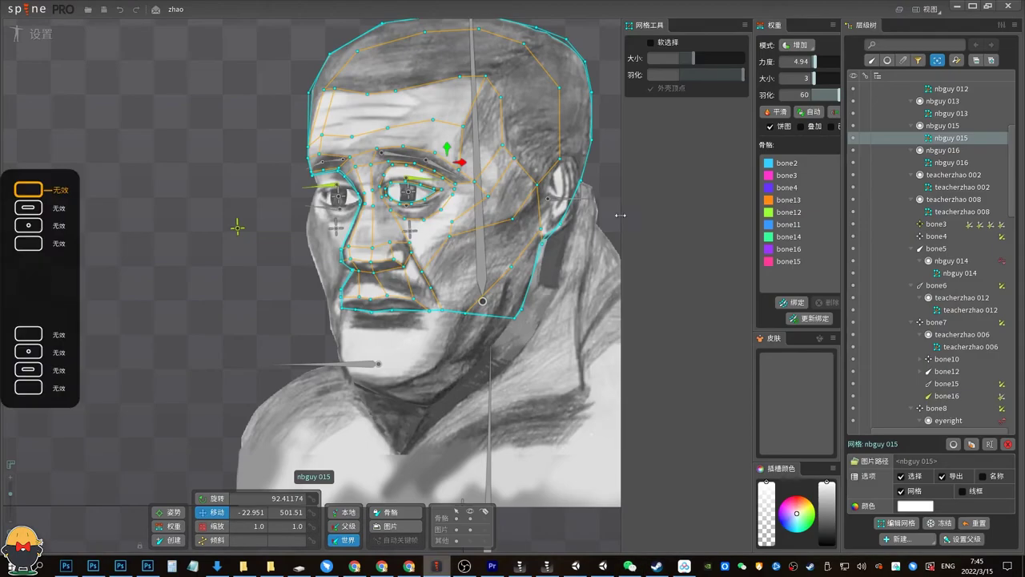
scroll(522, 240, "down", 6)
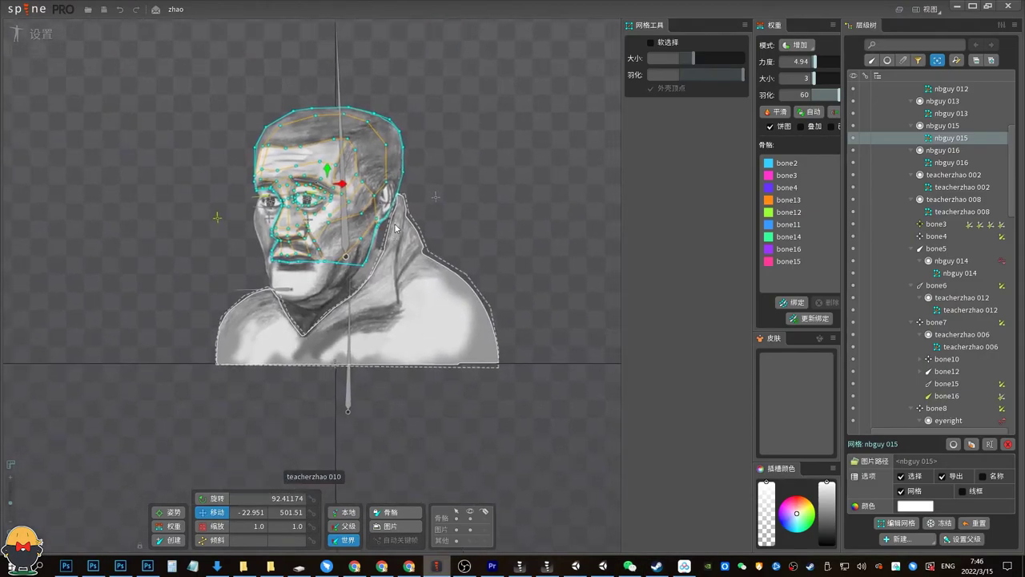
left_click_drag(511, 277, 494, 283)
key("ctrl+s")
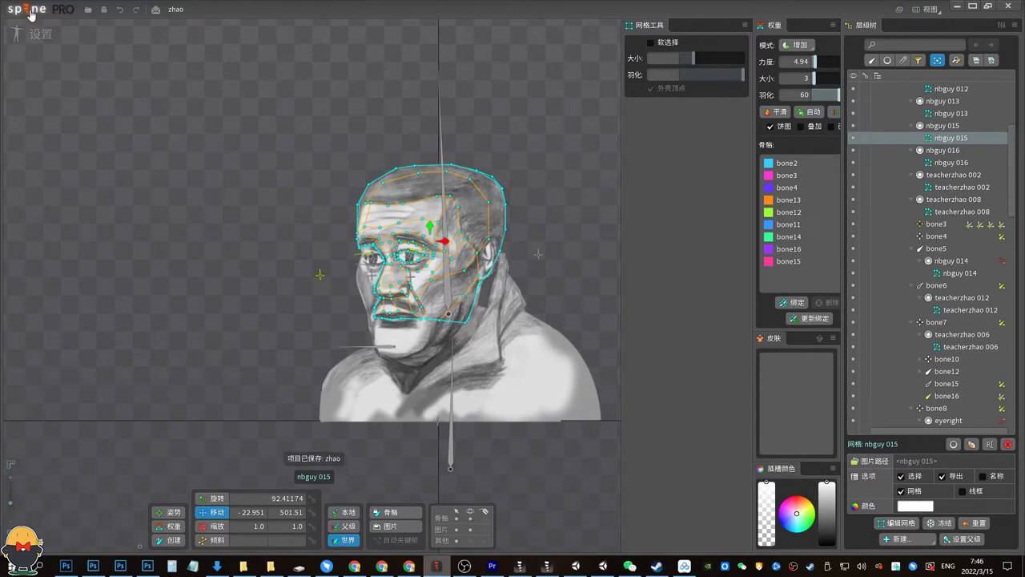
left_click(38, 10)
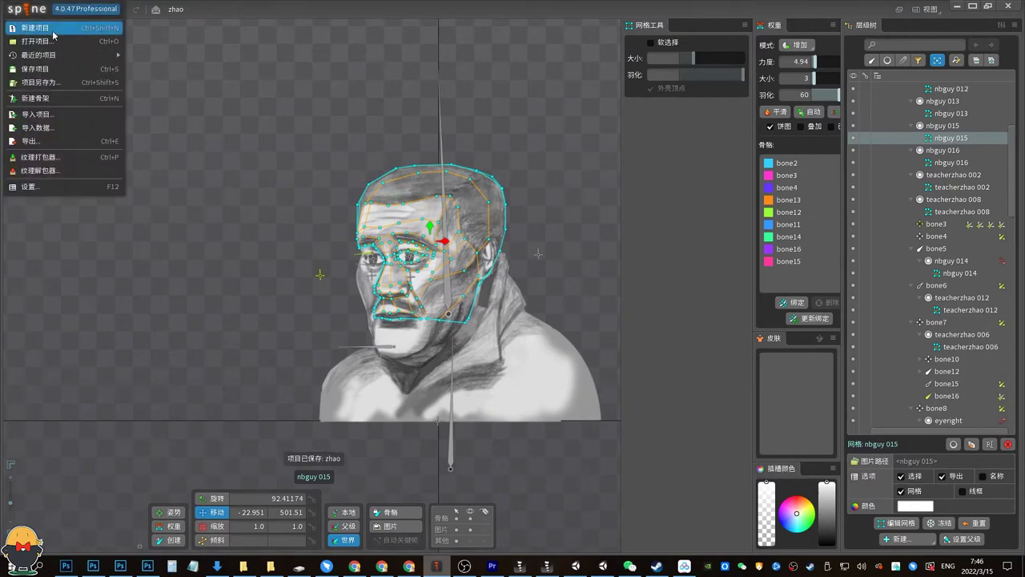
left_click(53, 32)
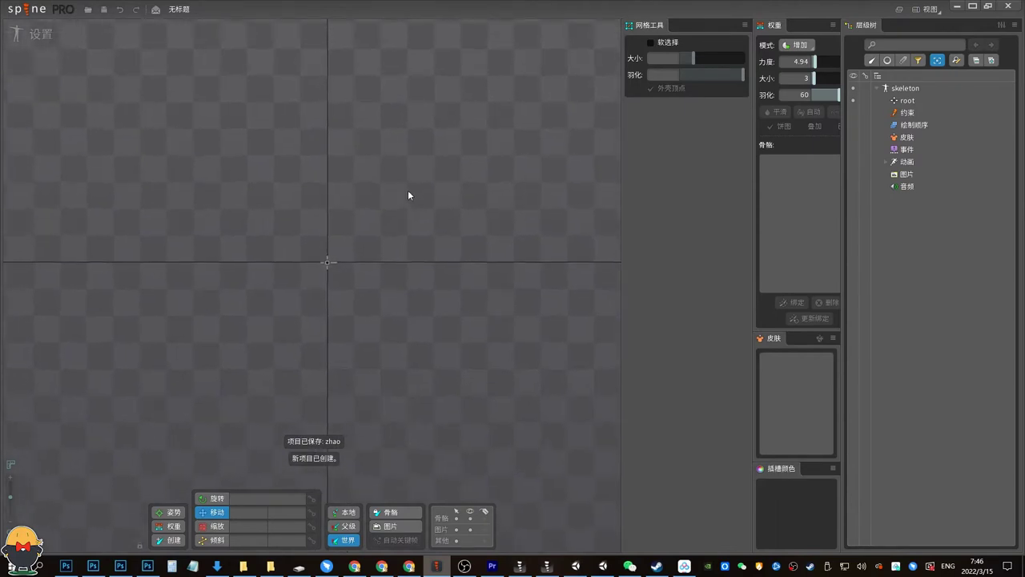
Import zz.json from Desktop\真元神\images as a new skeleton zz, with the 新项目 option turned off.
left_click(35, 13)
left_click(56, 129)
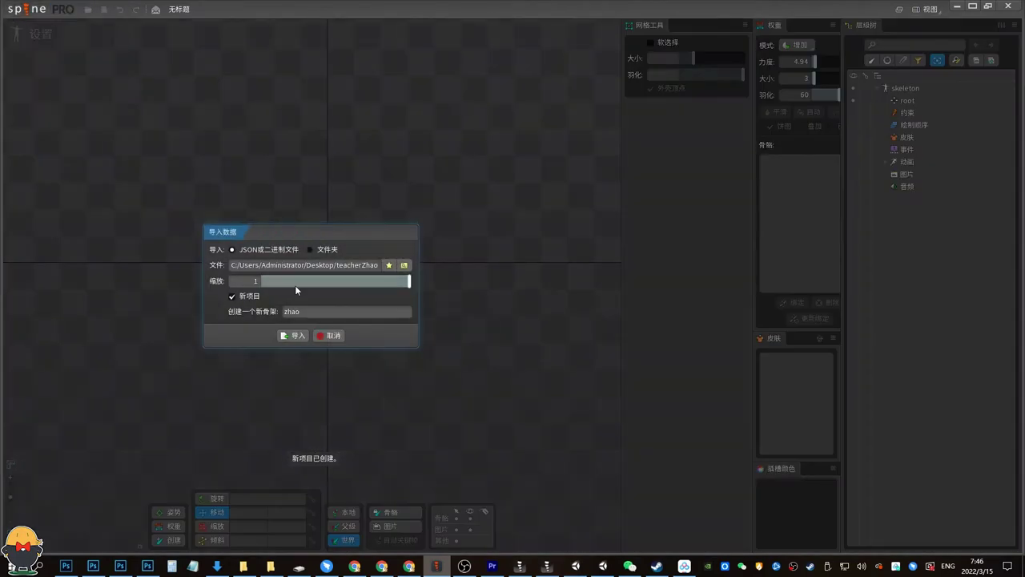
left_click(248, 300)
left_click(414, 265)
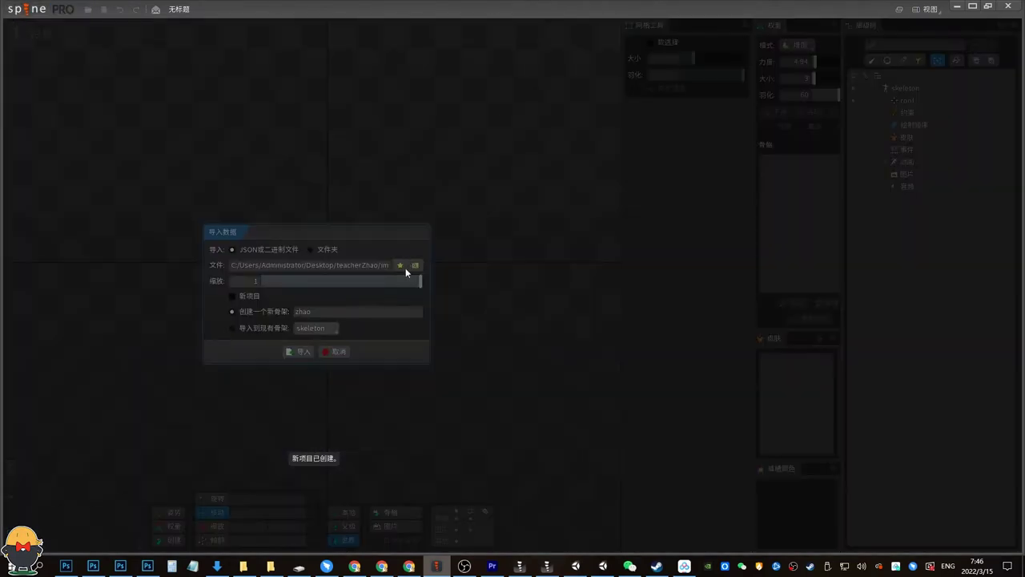
scroll(138, 102, "up", 5)
scroll(138, 102, "up", 3)
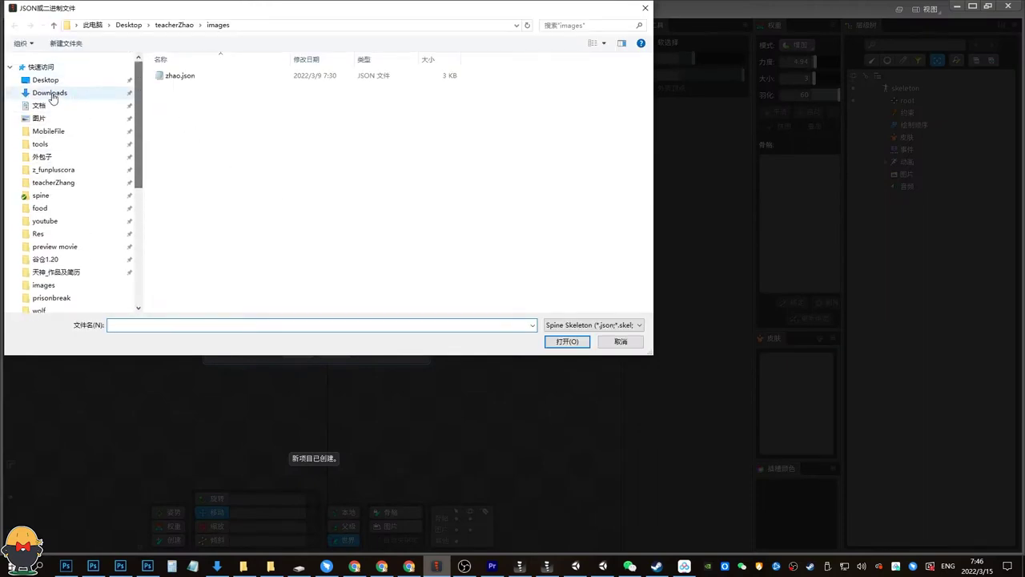
left_click(45, 80)
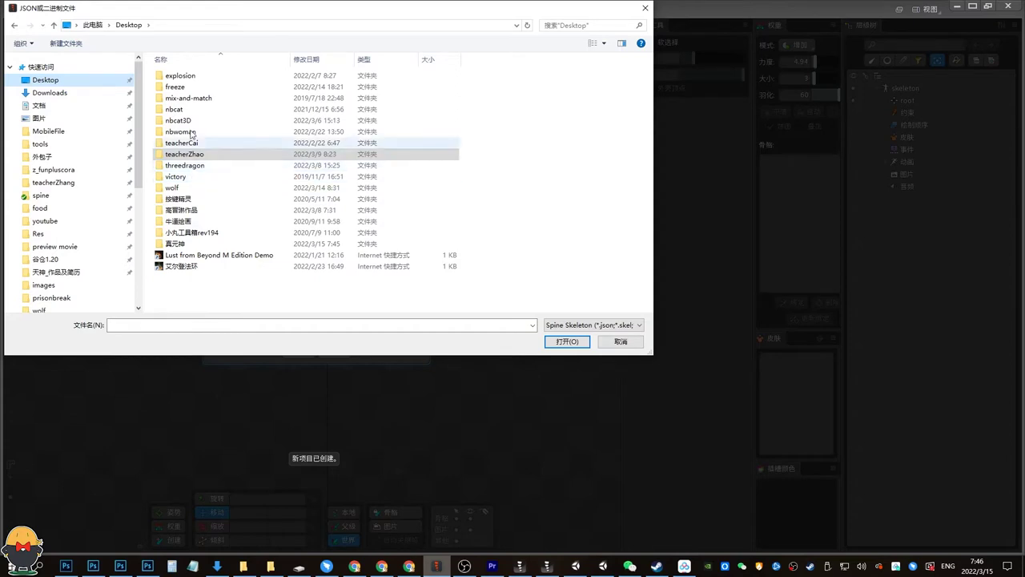
double_click(213, 243)
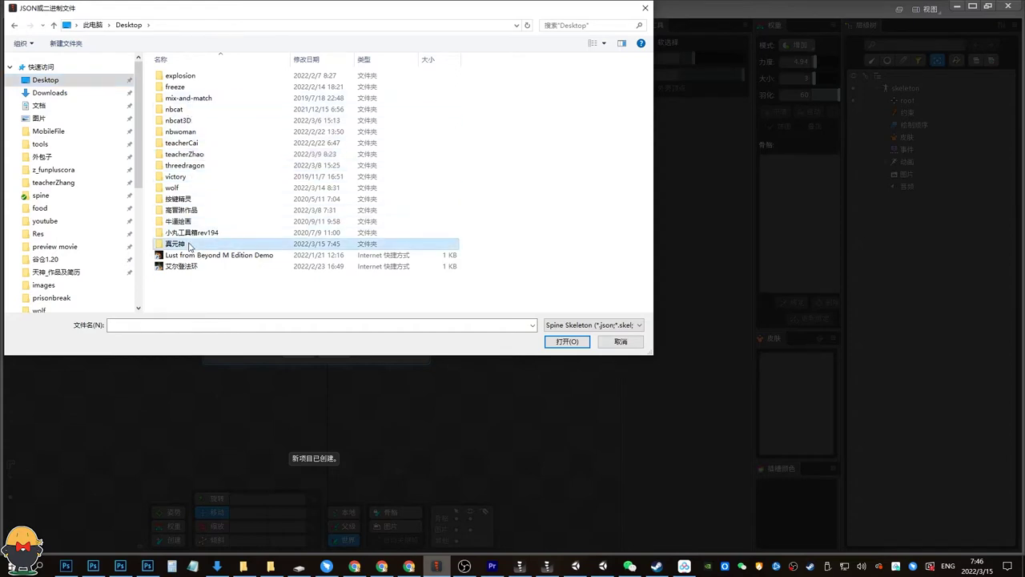
double_click(195, 92)
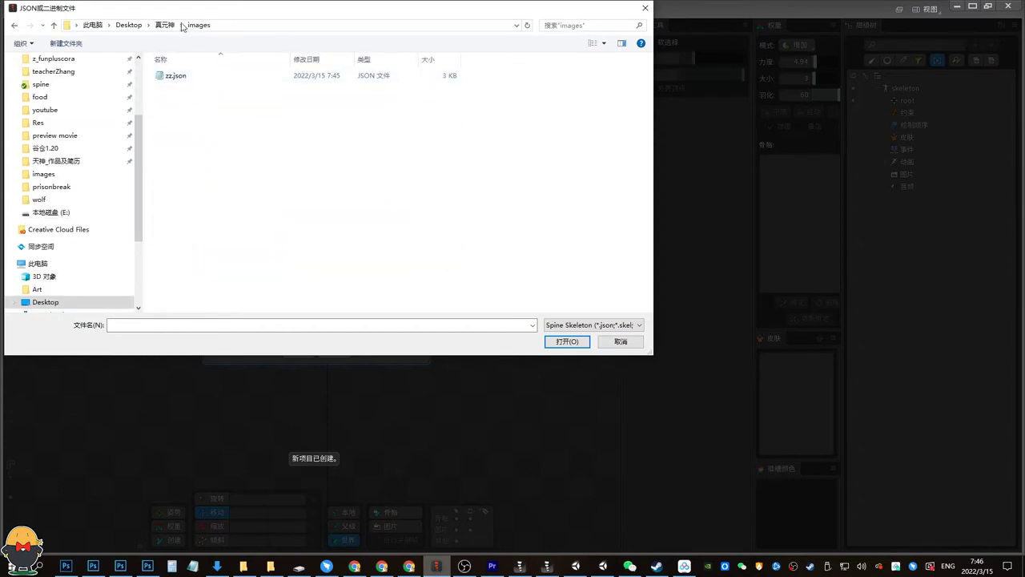
left_click_drag(196, 11, 268, 101)
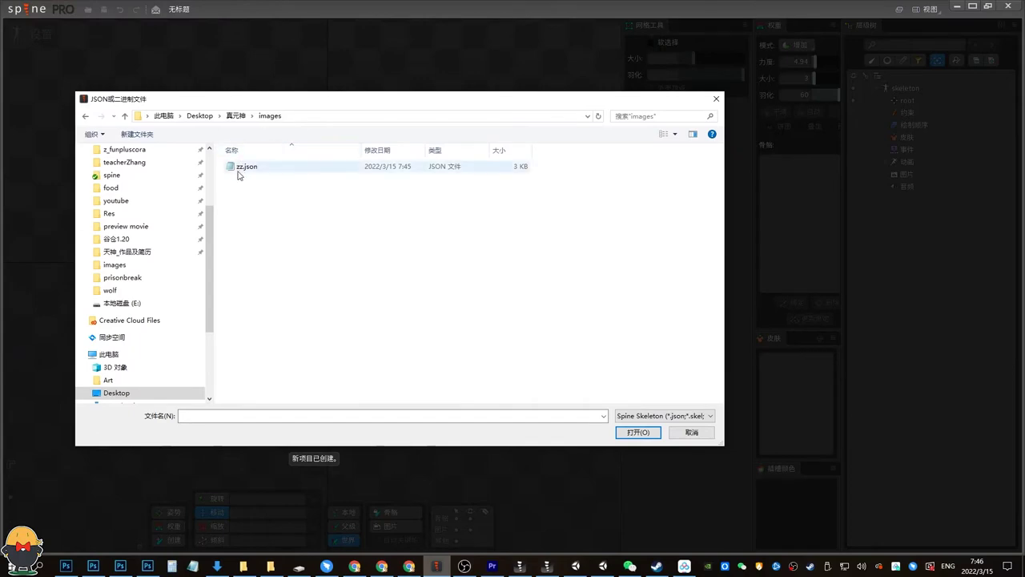
double_click(235, 166)
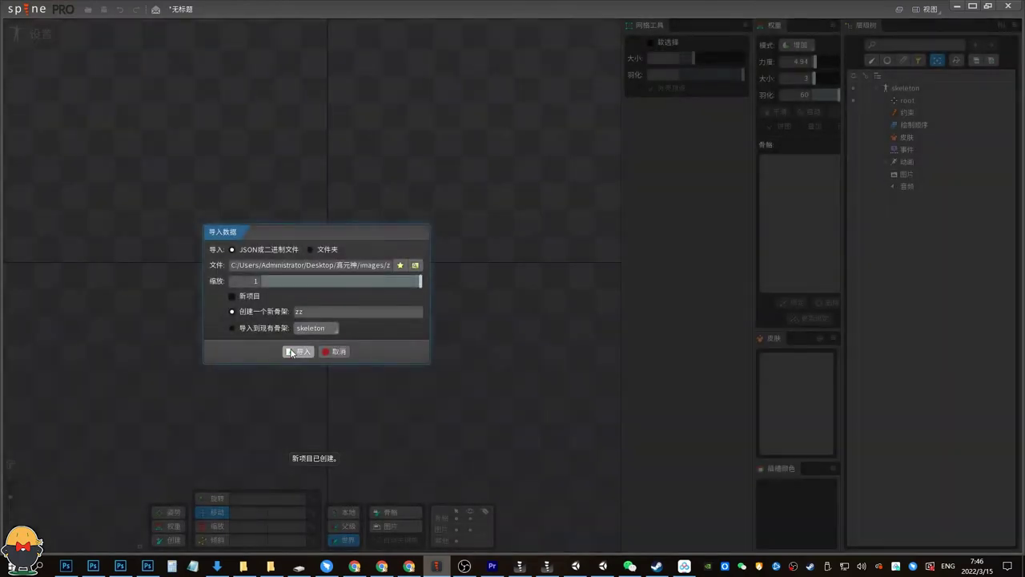
left_click(296, 351)
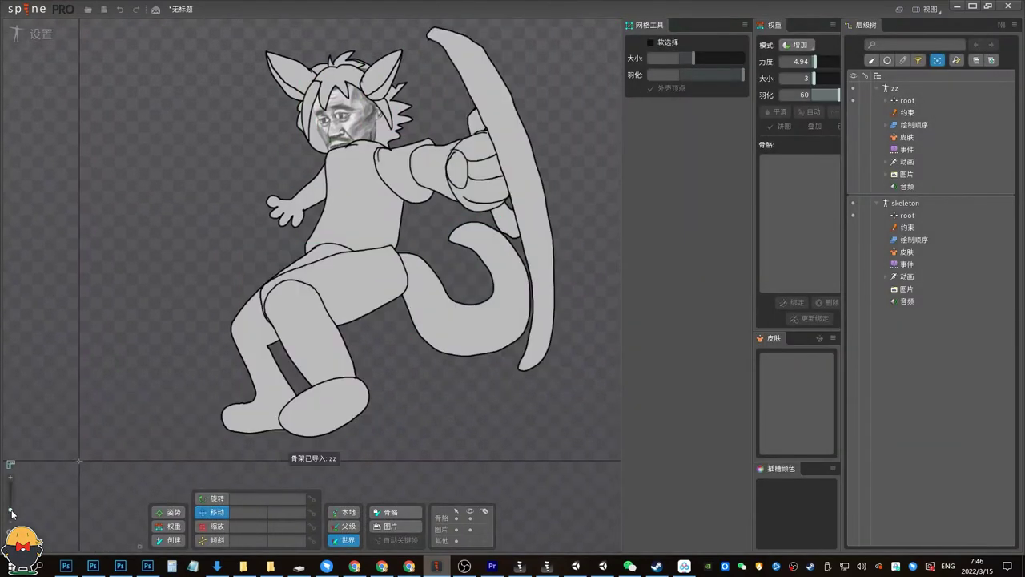
Delete the empty default skeleton from the project.
left_click(924, 205)
key("Delete")
key("Return")
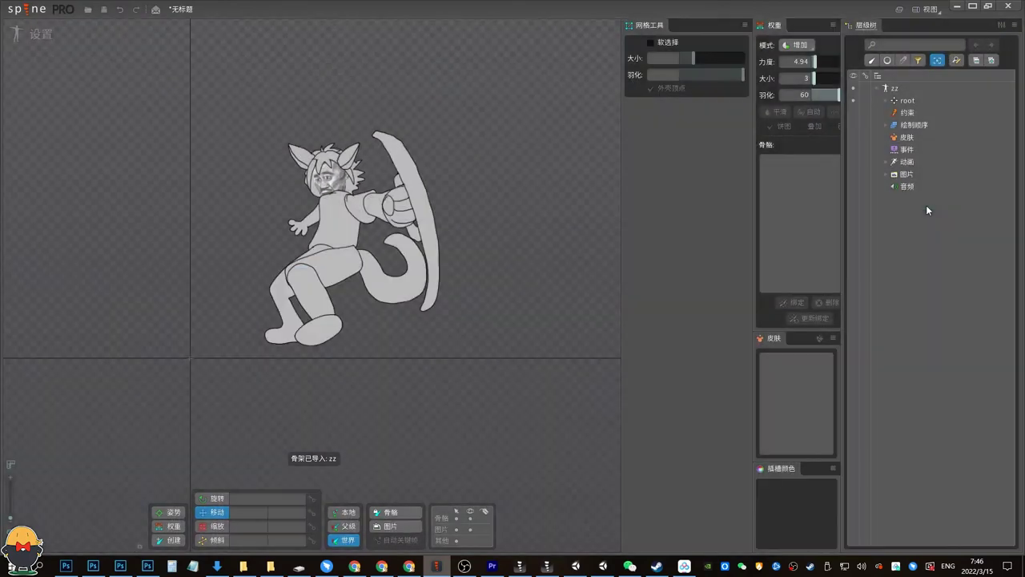
Select all slots nb 001 to nb 020 under root and move the figure to centre it horizontally on the origin.
left_click(885, 101)
left_click(904, 113)
left_click(919, 346, "shift")
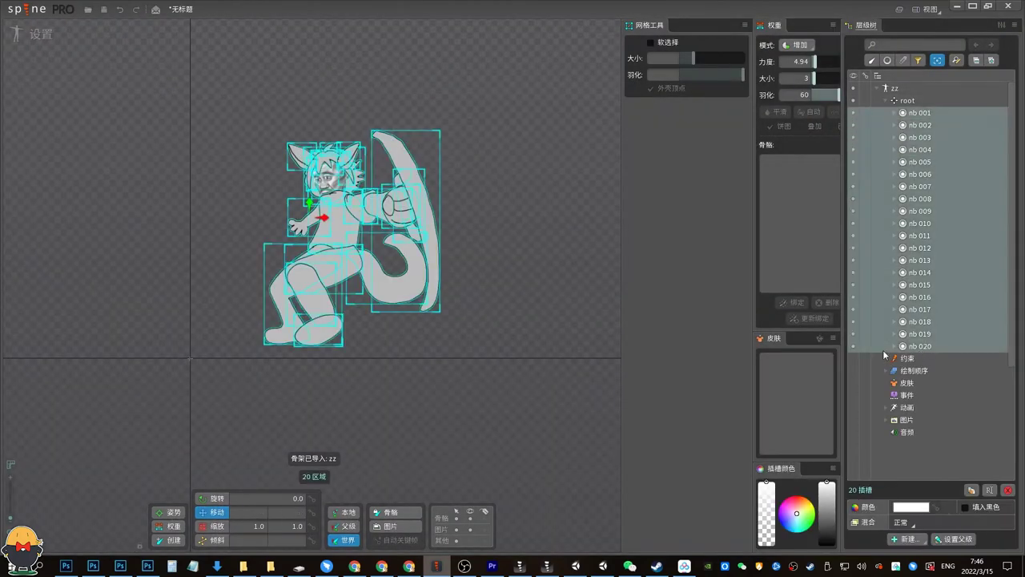
left_click_drag(436, 224, 355, 243)
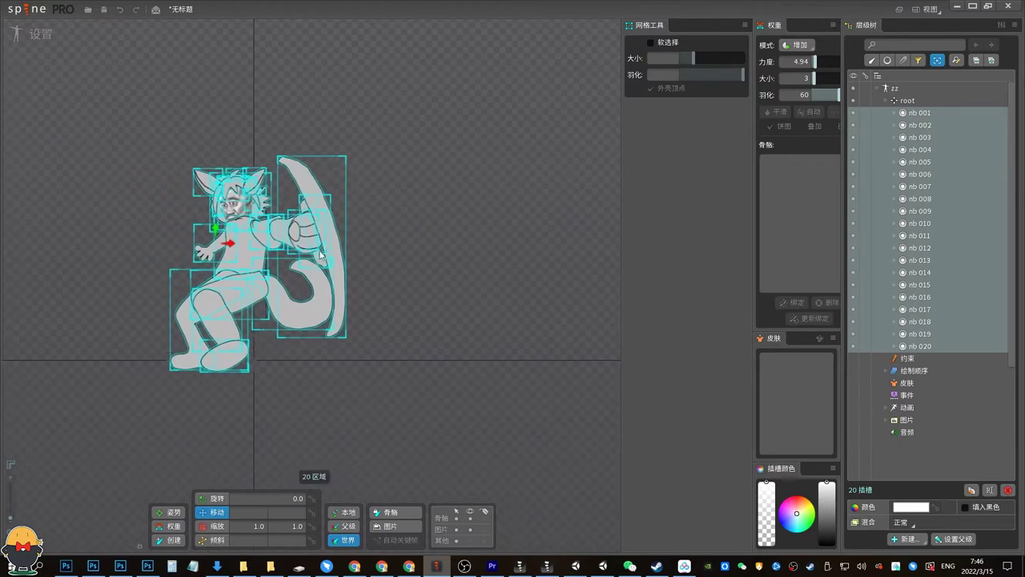
Restore the Spine window and arrange it beside the browser so the archer reference image stays visible next to the figure.
double_click(563, 14)
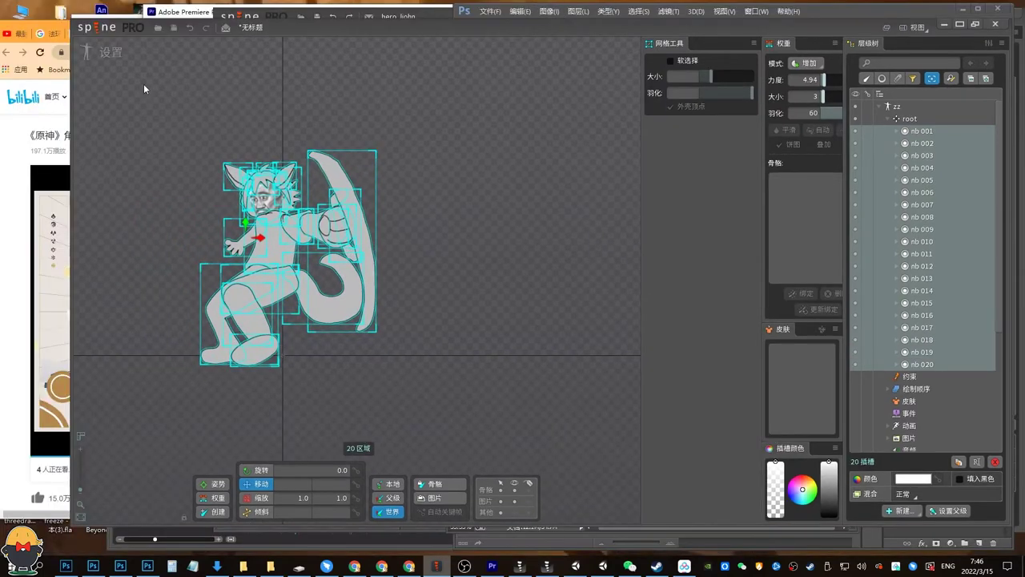
left_click(67, 134)
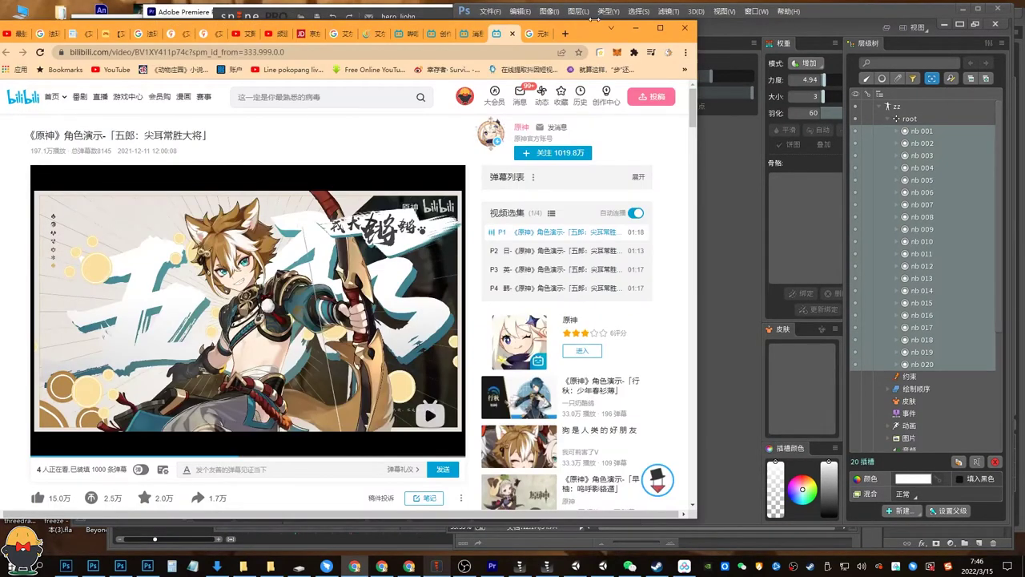
left_click_drag(593, 35, 454, 36)
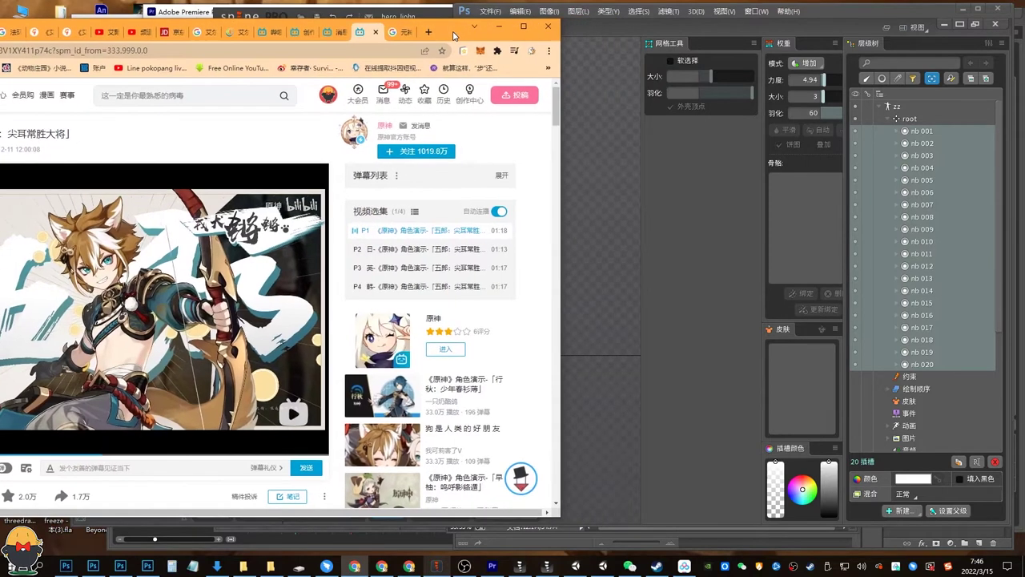
left_click(659, 31)
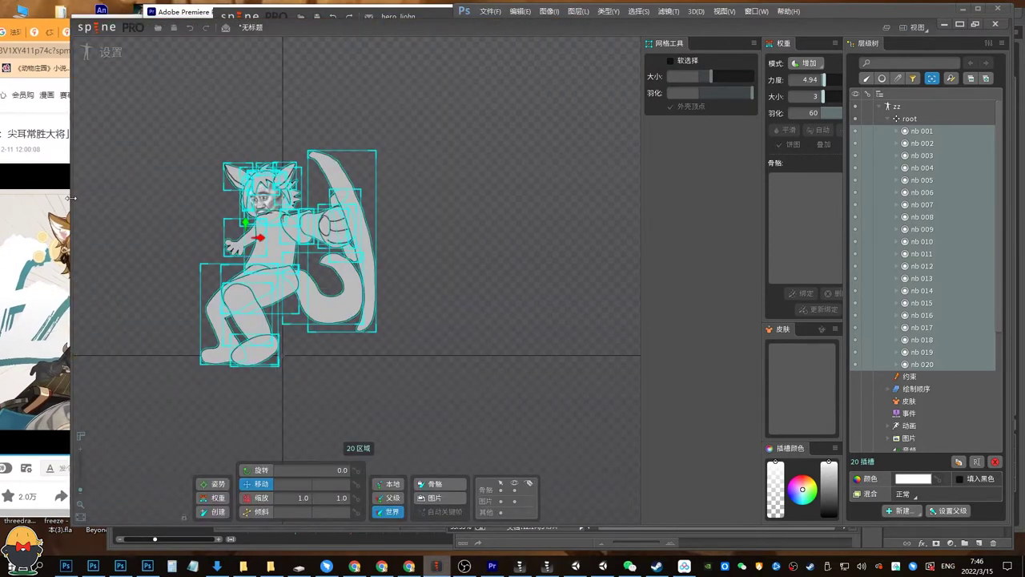
left_click_drag(74, 195, 272, 197)
Save the project as 圆神 in the Desktop\真元神 folder.
scroll(532, 225, "up", 4)
left_click_drag(409, 244, 559, 205)
key("ctrl+s")
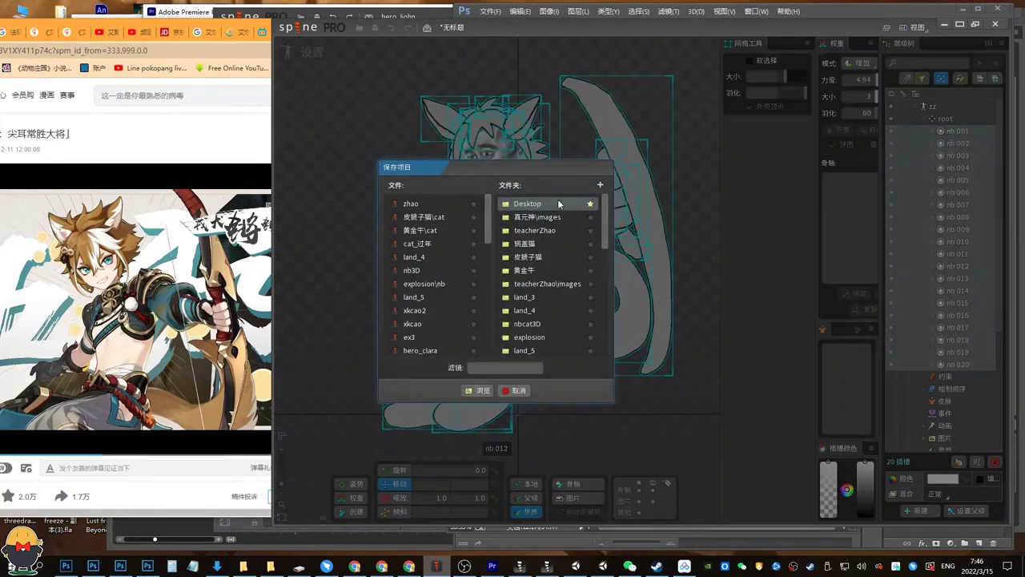
left_click(532, 217)
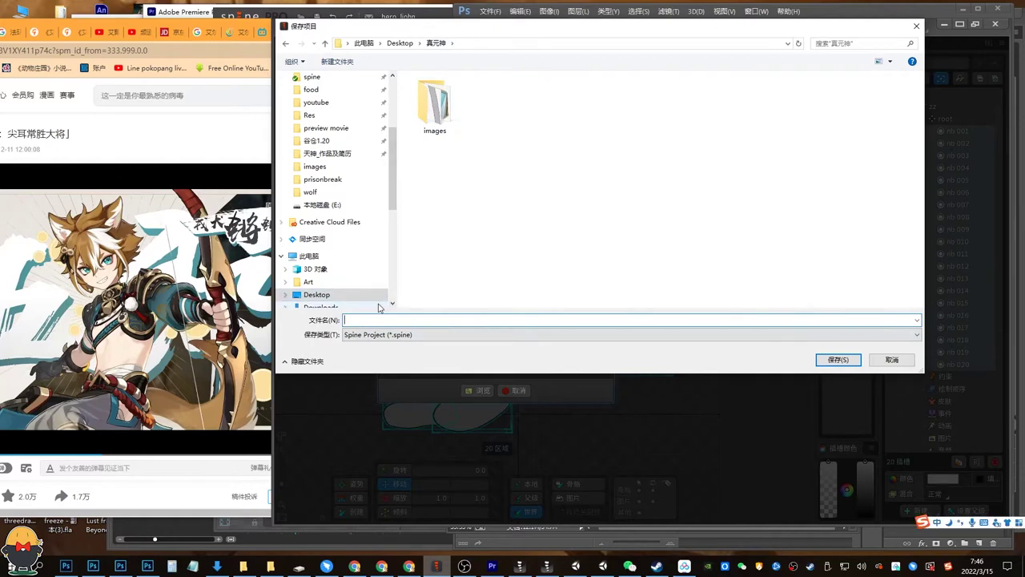
type("yuan")
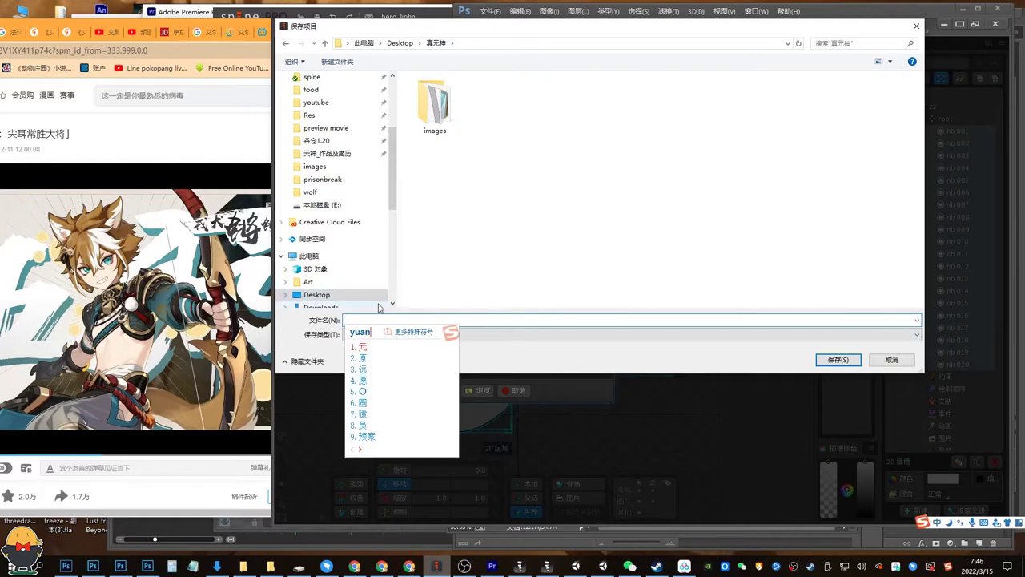
type("6shen")
key("space")
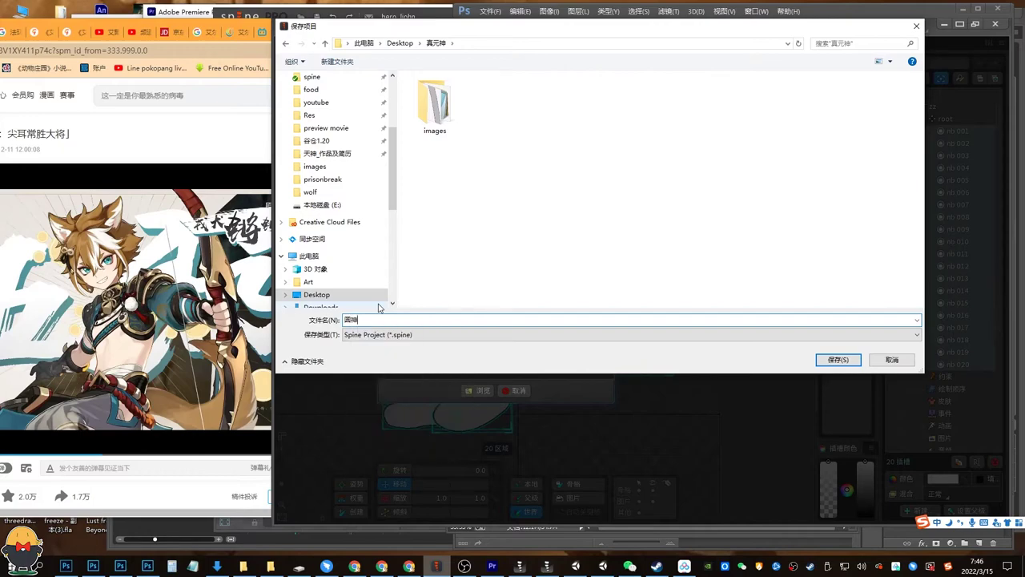
key("Return")
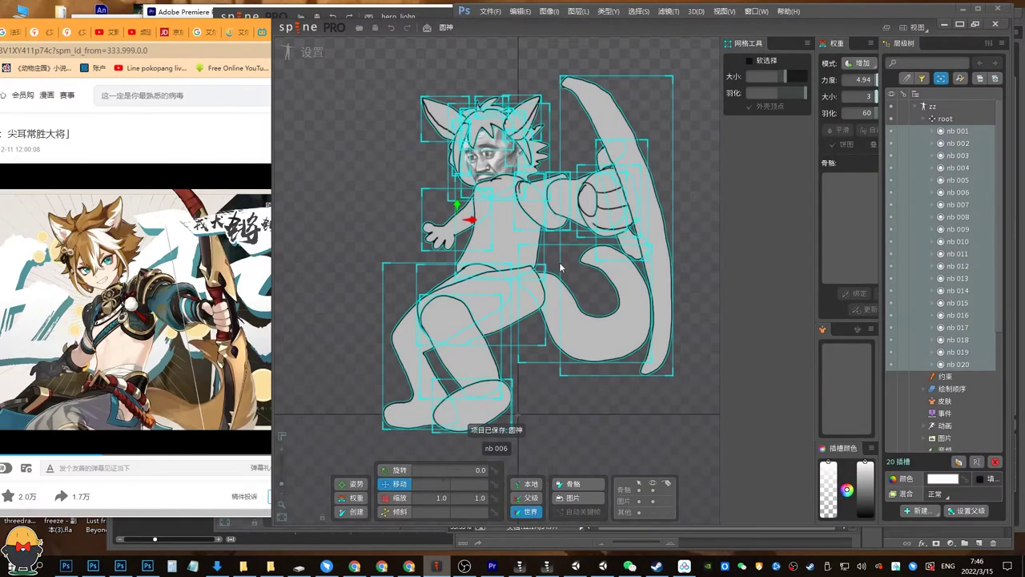
Play the archer reference video in the browser and pause it at the bow pose to study the character's movement.
left_click_drag(546, 245, 542, 242)
left_click(938, 166)
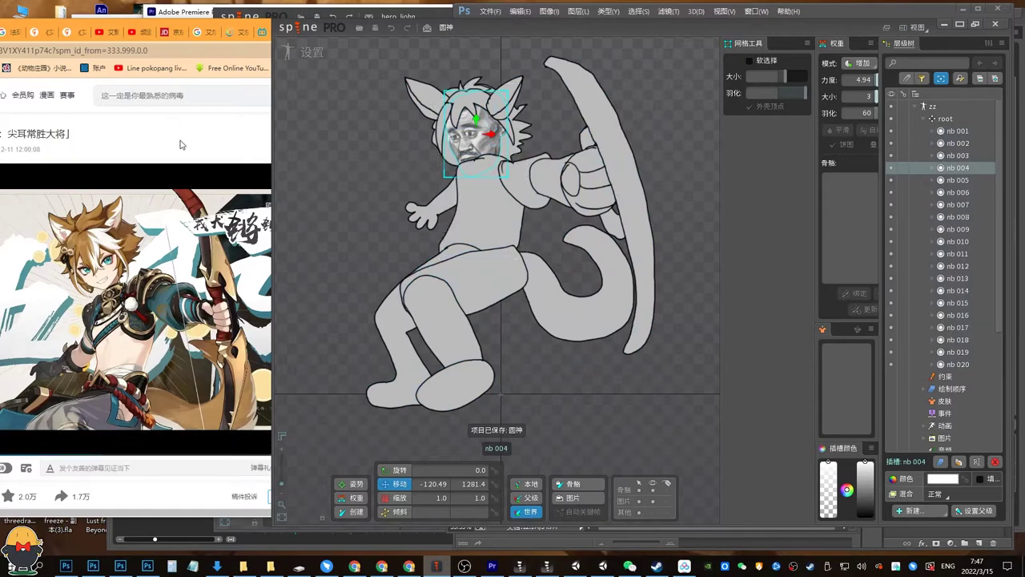
left_click(126, 253)
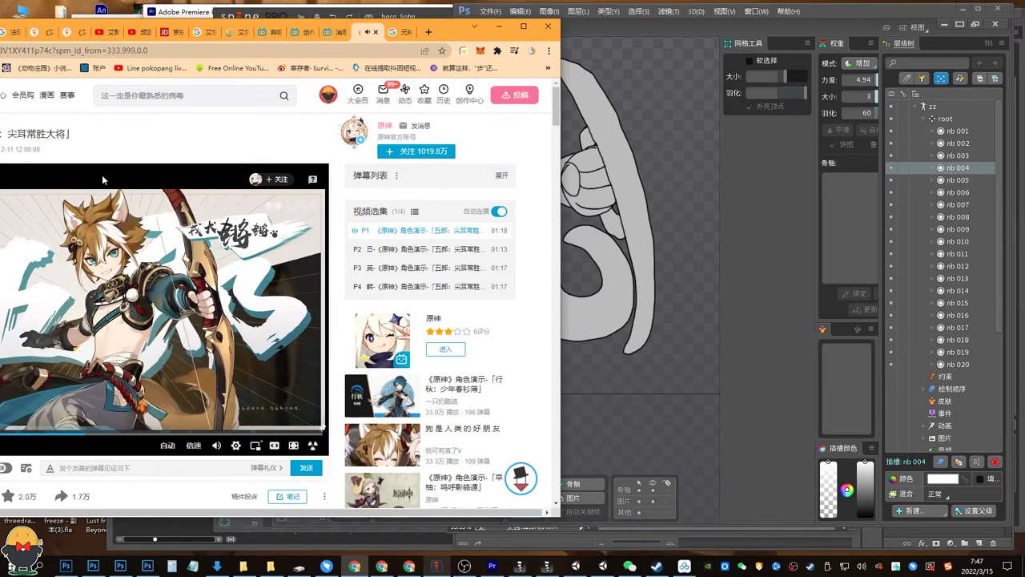
mouse_move(104, 281)
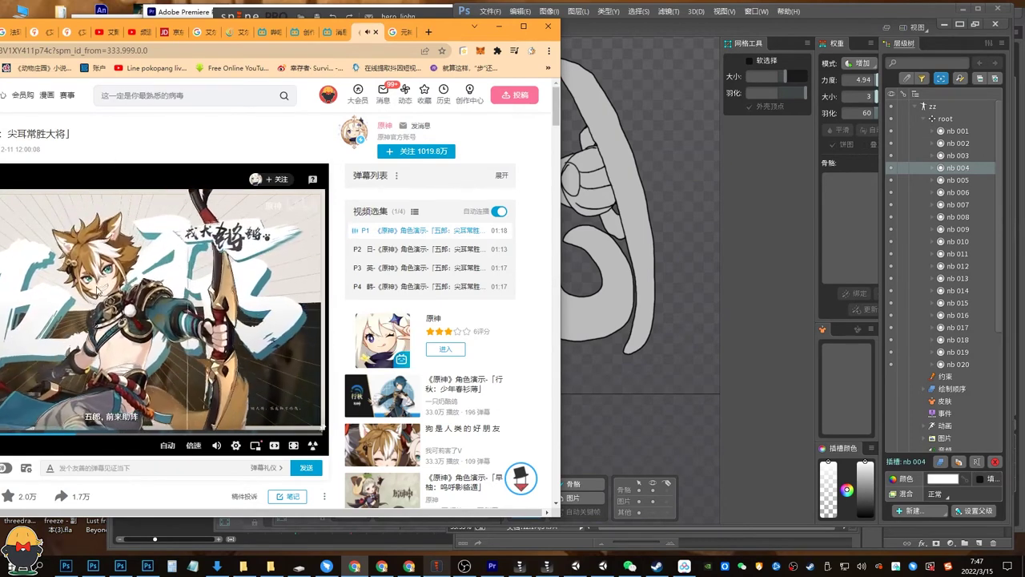
left_click(101, 270)
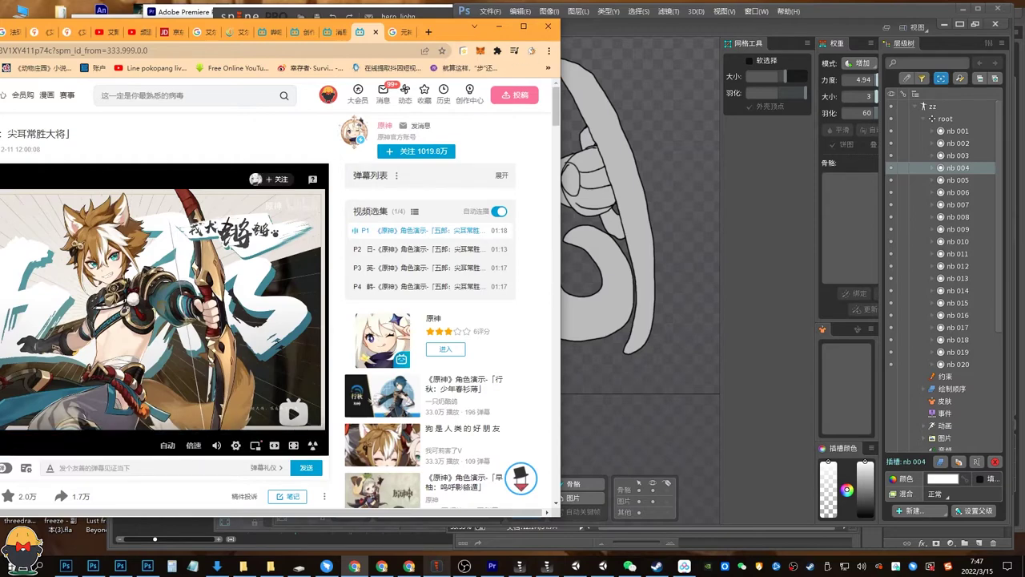
left_click(231, 203)
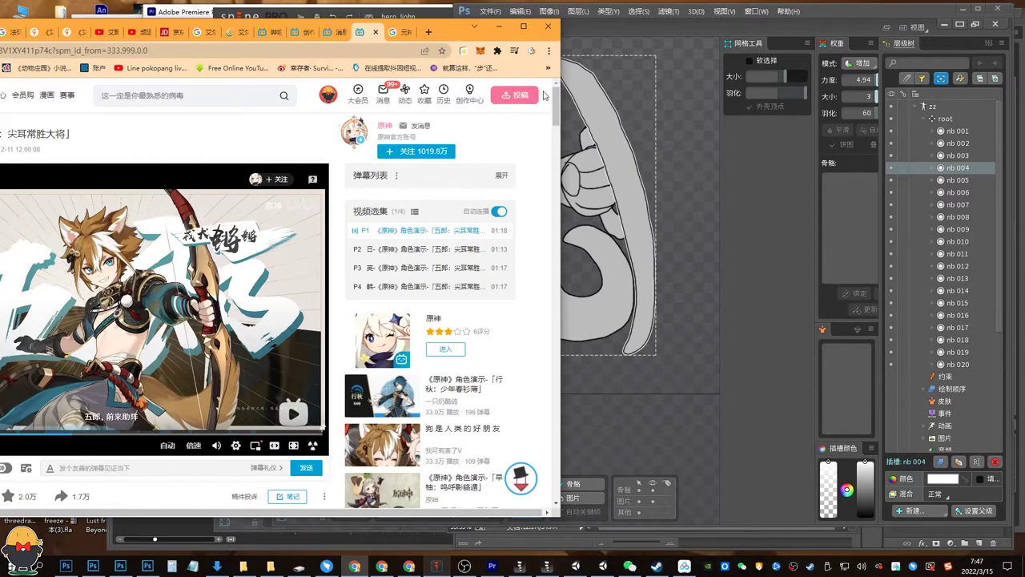
Back in Spine, reposition ear nb 003 to about (-332, 1409) and ear nb 010 to about (4, 1521) on the head.
left_click(723, 27)
scroll(479, 144, "up", 3)
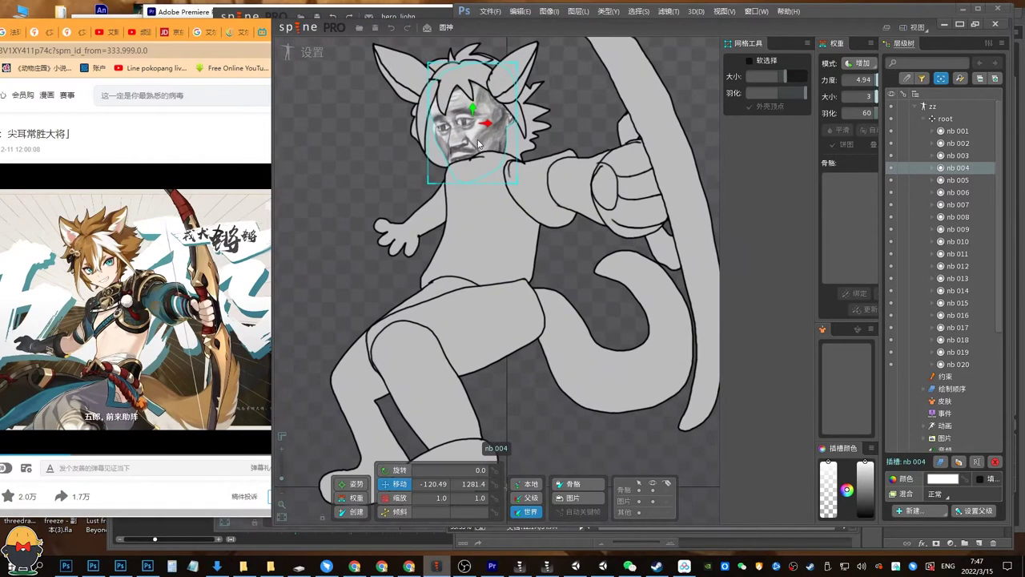
left_click_drag(516, 165, 519, 234)
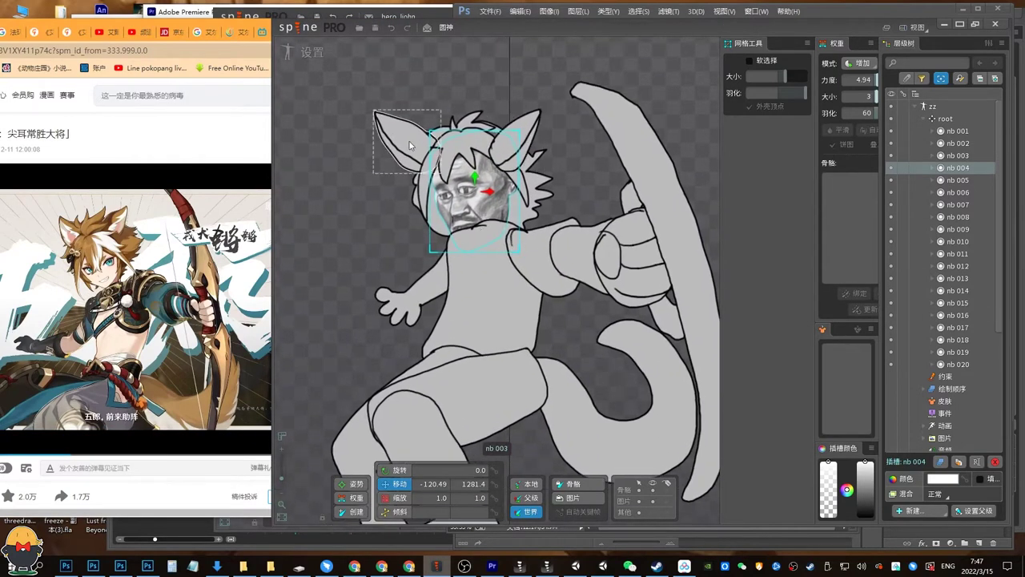
left_click_drag(405, 148, 411, 162)
left_click_drag(514, 141, 509, 124)
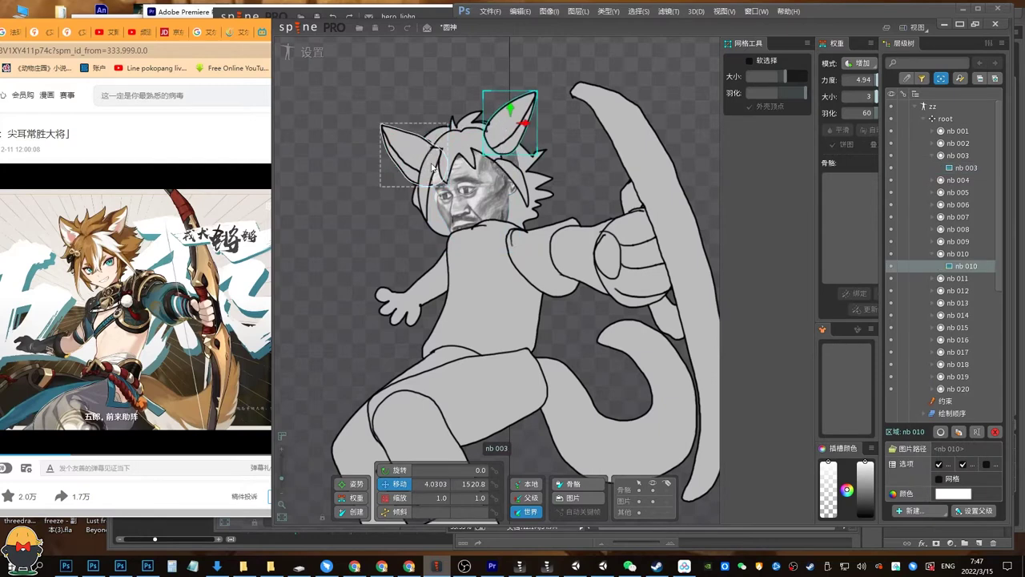
left_click_drag(410, 160, 466, 149)
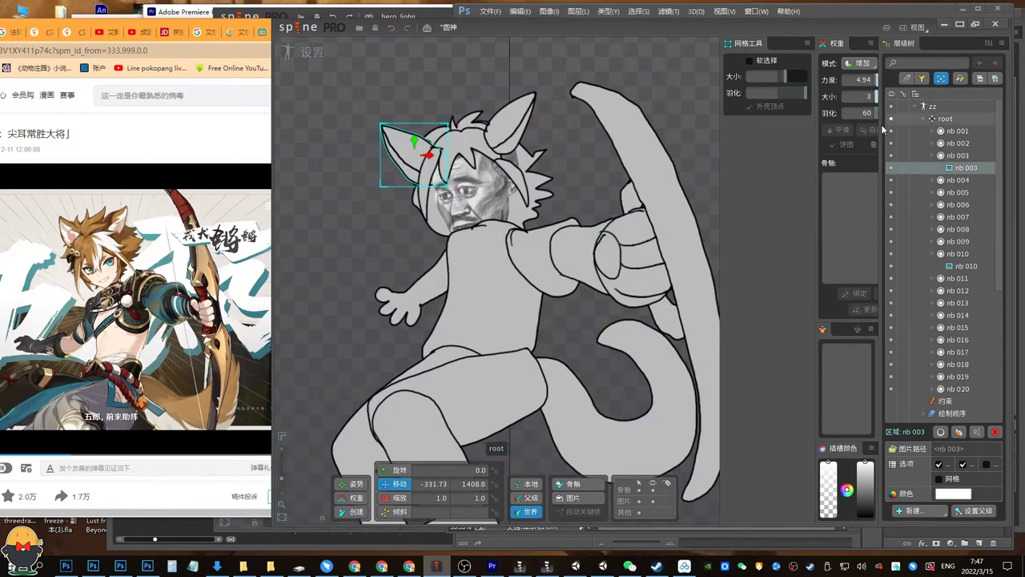
Narrow the mesh tools and weights areas to give the hierarchy tree more room, and list only the slots in draw order.
left_click_drag(879, 128, 872, 130)
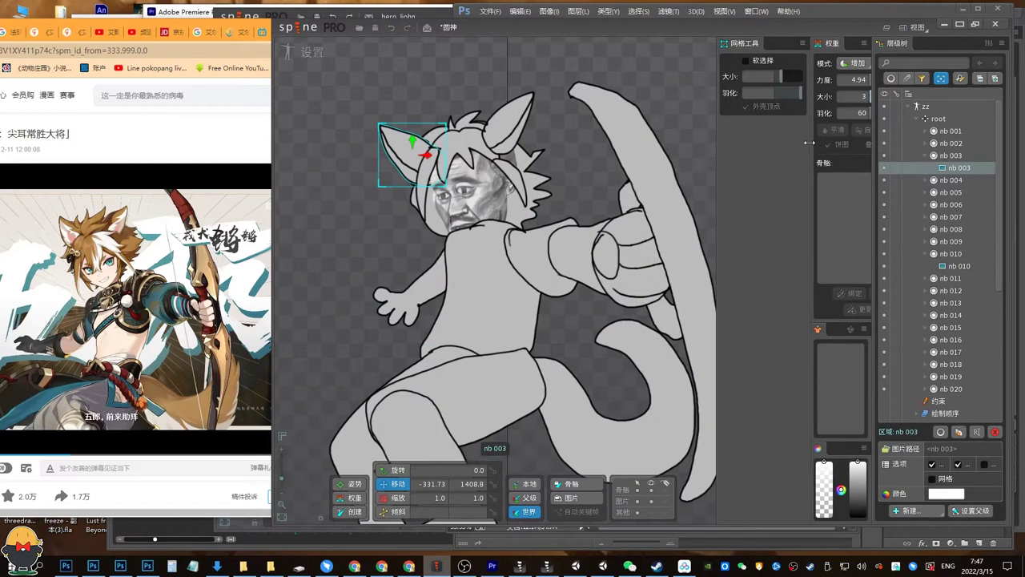
left_click_drag(810, 142, 778, 142)
left_click_drag(871, 142, 836, 143)
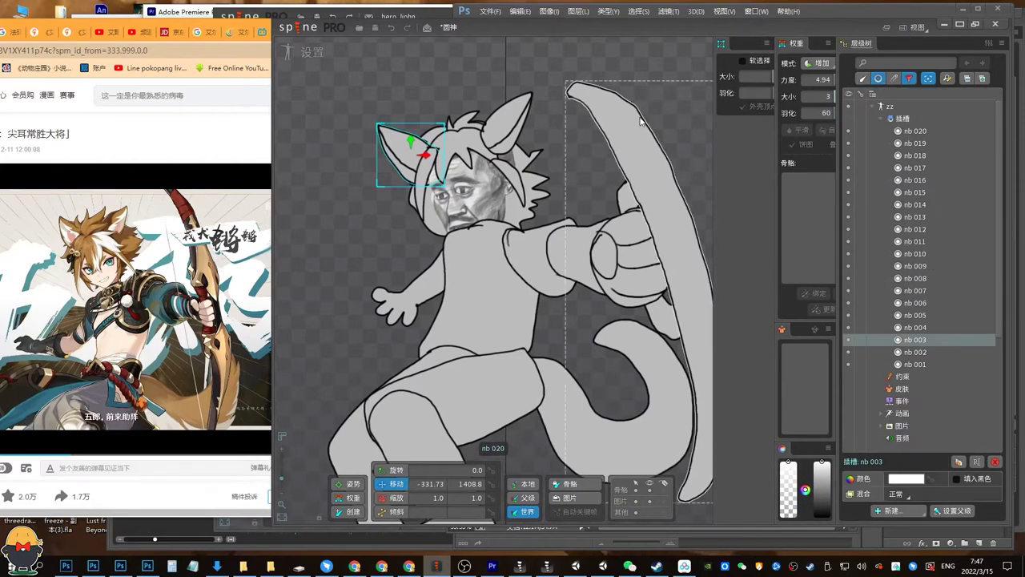
Shift ear nb 010 to about (-26, 1527), move the side hair beside it inward, and nudge fringe nb 007 to about (-187, 1400).
key("space")
left_click_drag(509, 131, 500, 129)
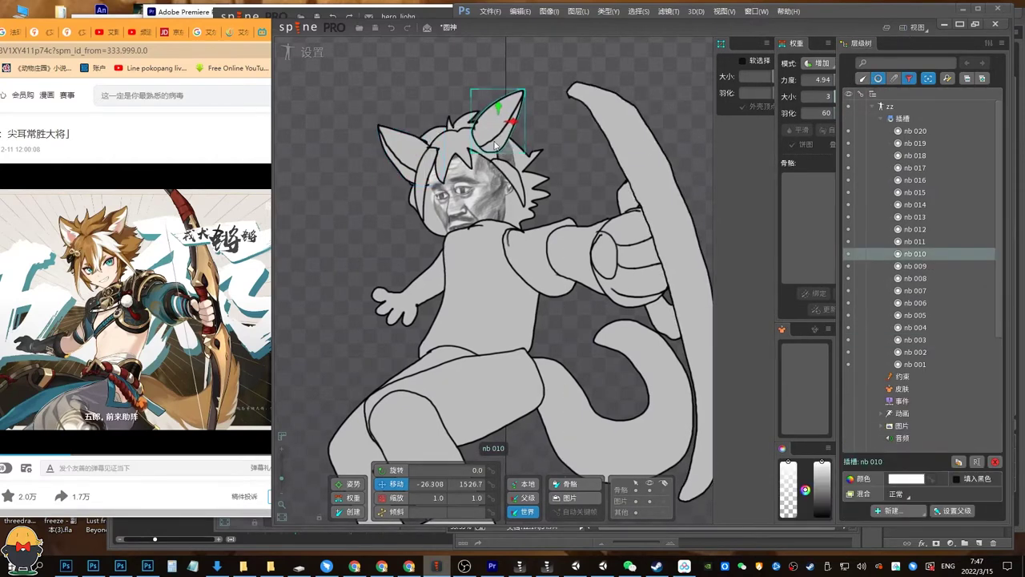
left_click_drag(516, 178, 502, 165)
left_click_drag(437, 160, 440, 160)
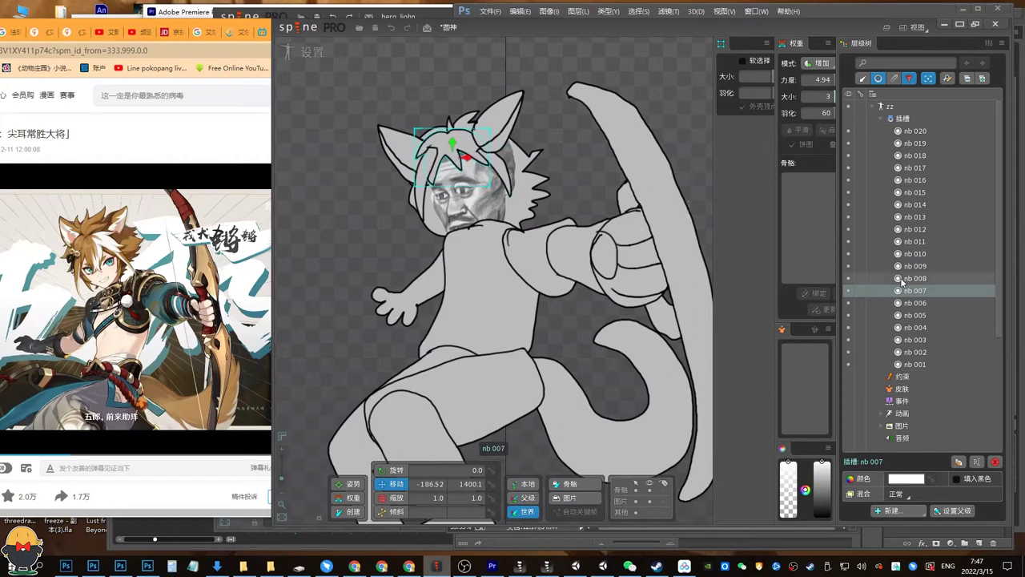
Bring the head slots to the front of the draw order, with nb 007 first, followed by nb 010, 009, 008, 005, 004, 003 and 002.
left_click_drag(905, 290, 910, 247)
left_click_drag(489, 73, 457, 173)
left_click_drag(919, 274, 913, 124)
Move the bow slot nb 020 to the very front of the draw order.
left_click(664, 203)
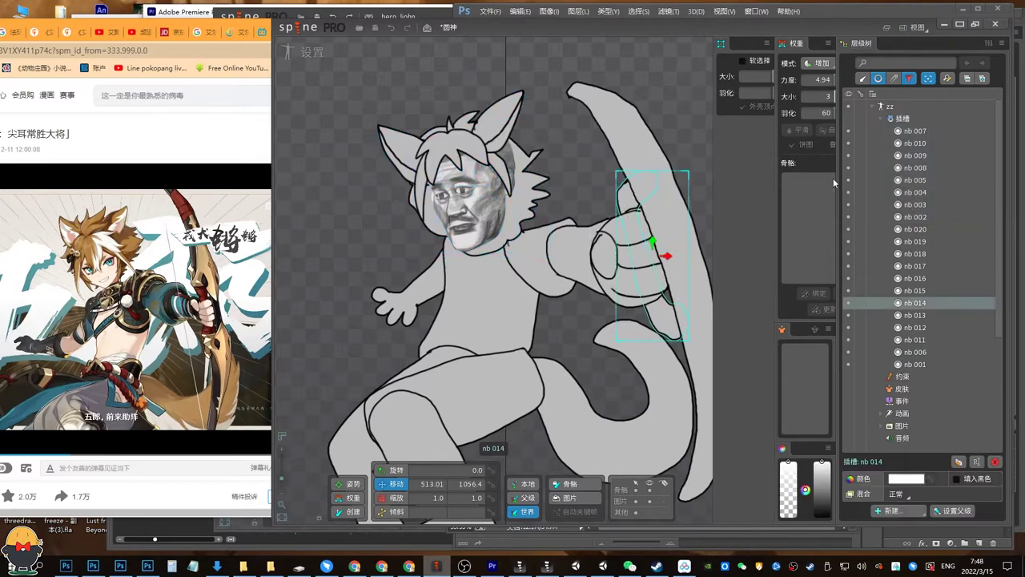
left_click(921, 228)
left_click_drag(921, 228, 913, 126)
left_click_drag(663, 72, 616, 210)
key("ctrl+z")
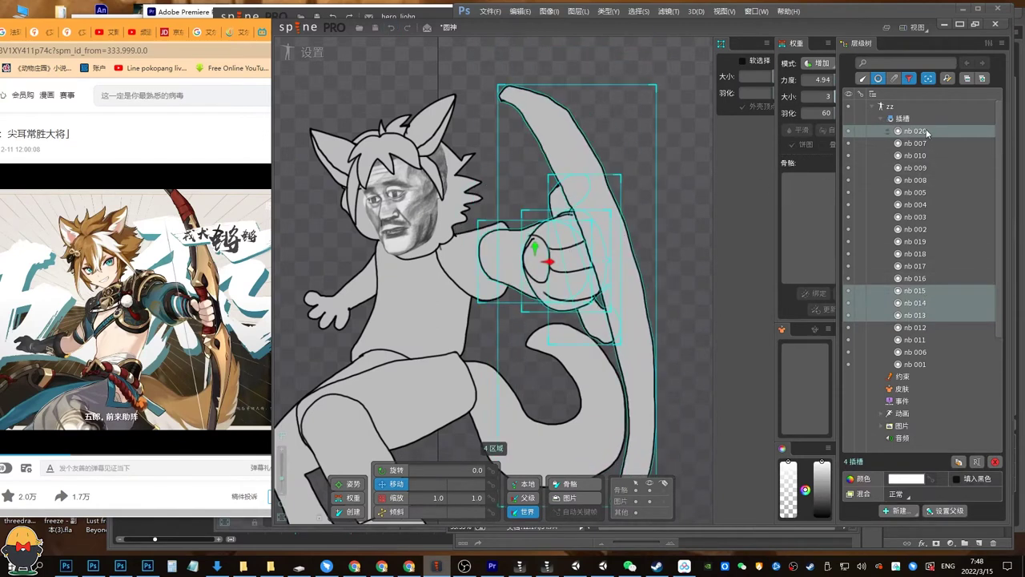
Place the bow-arm slots nb 015, nb 014 and nb 013 directly below nb 020 and above nb 007 in the draw order.
left_click(928, 132, "ctrl")
left_click_drag(929, 314, 930, 149)
left_click(928, 133, "ctrl")
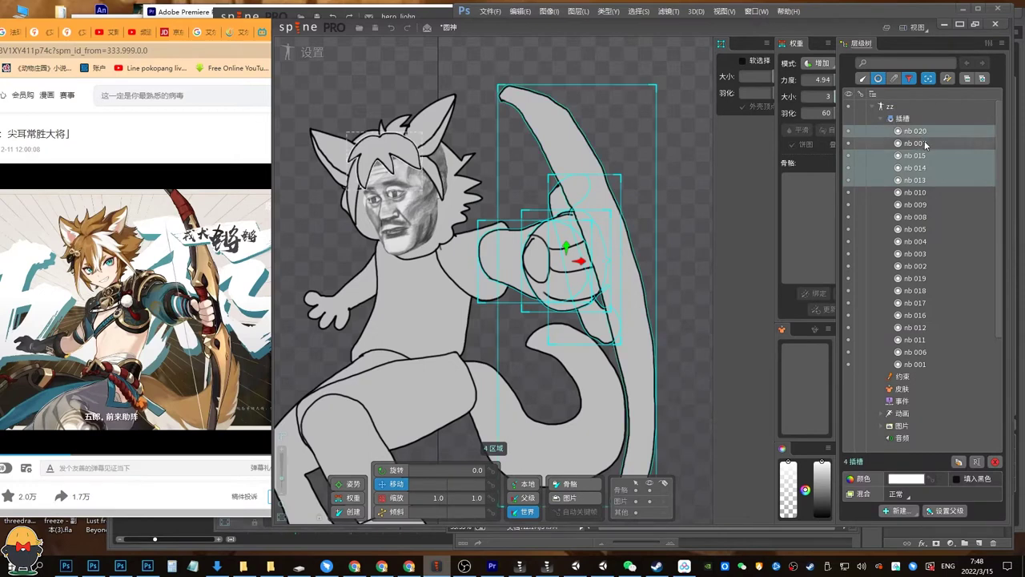
left_click(919, 141, "ctrl")
left_click(923, 146)
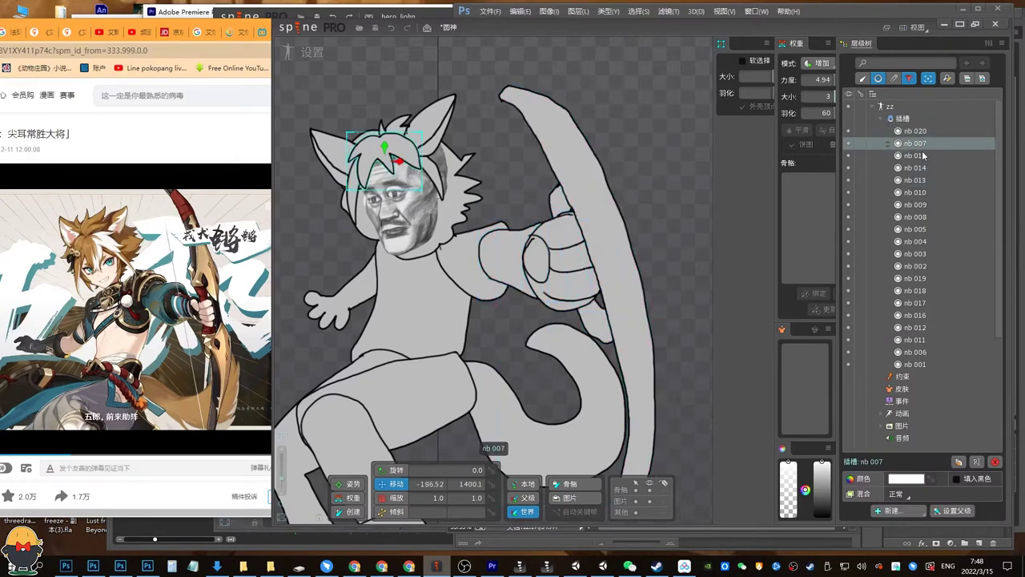
left_click_drag(922, 147, 928, 177)
left_click(924, 167)
left_click(922, 132, "shift")
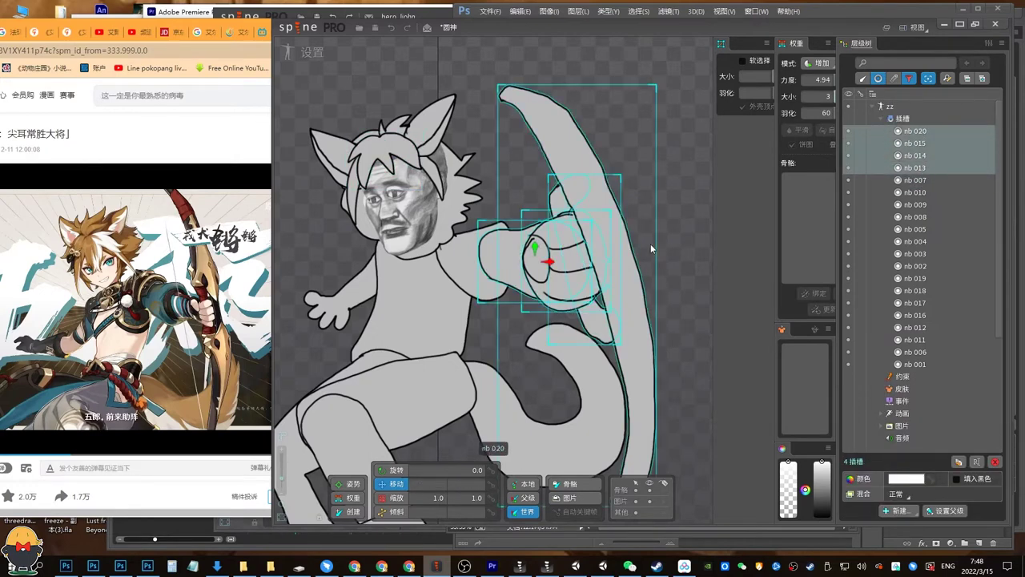
Place the far leg nb 016 behind the torso nb 011 and in front of the tail nb 006 in the draw order, and save the project.
left_click_drag(650, 243, 631, 183)
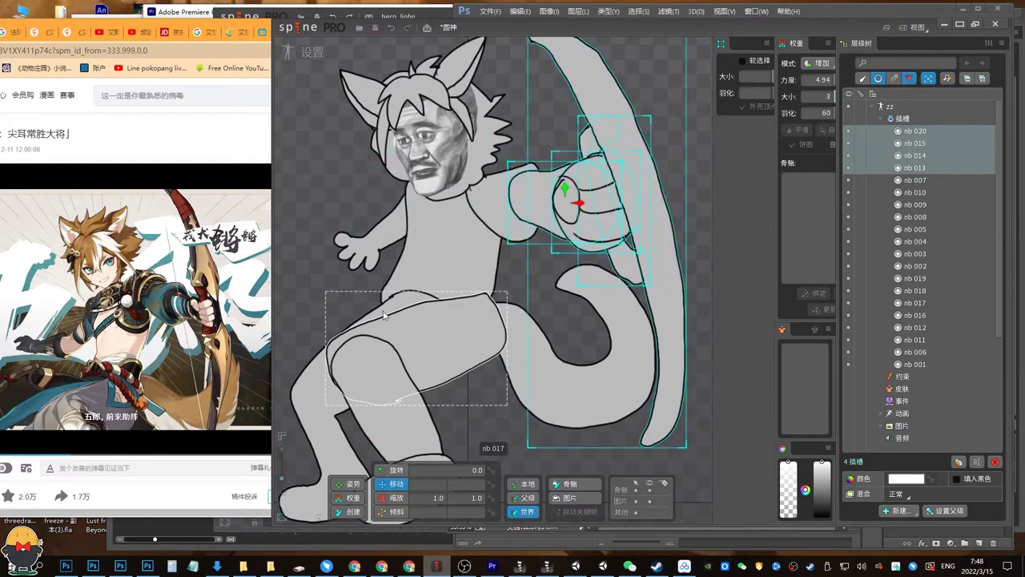
left_click(313, 410)
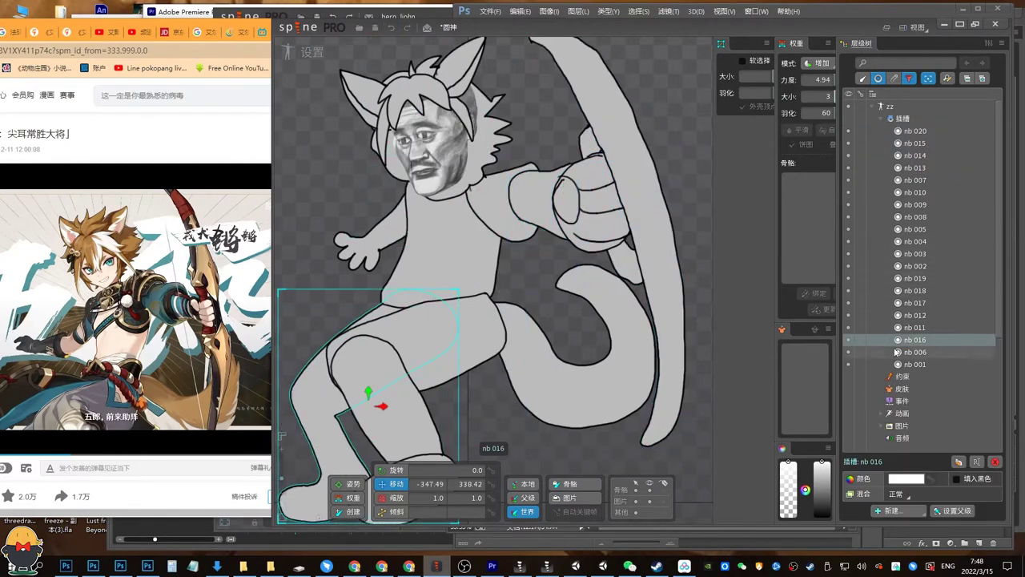
left_click(449, 344)
left_click(388, 406, "ctrl")
left_click_drag(417, 341, 442, 279)
left_click(435, 439, "ctrl")
left_click_drag(579, 346, 558, 326)
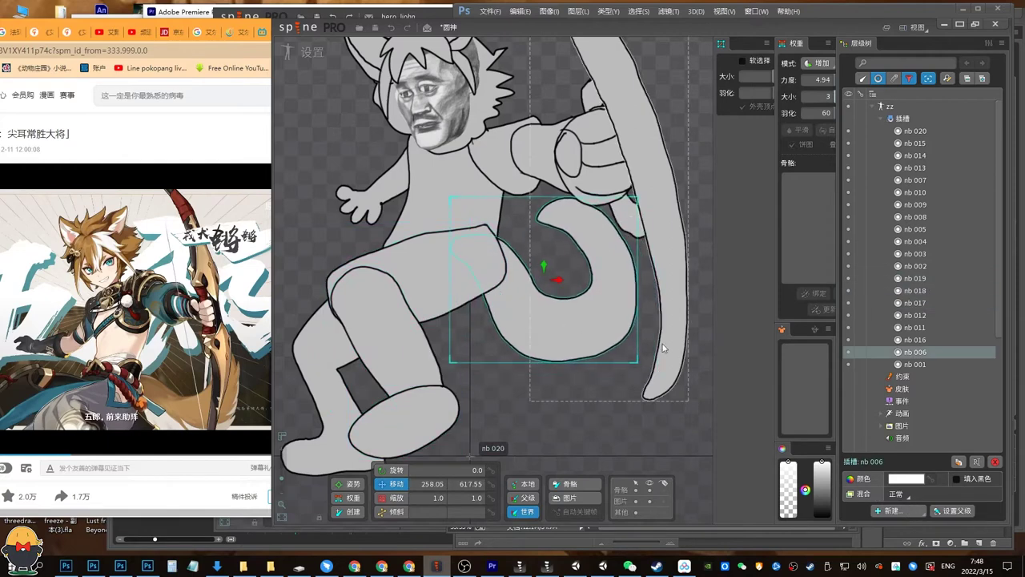
left_click(921, 363)
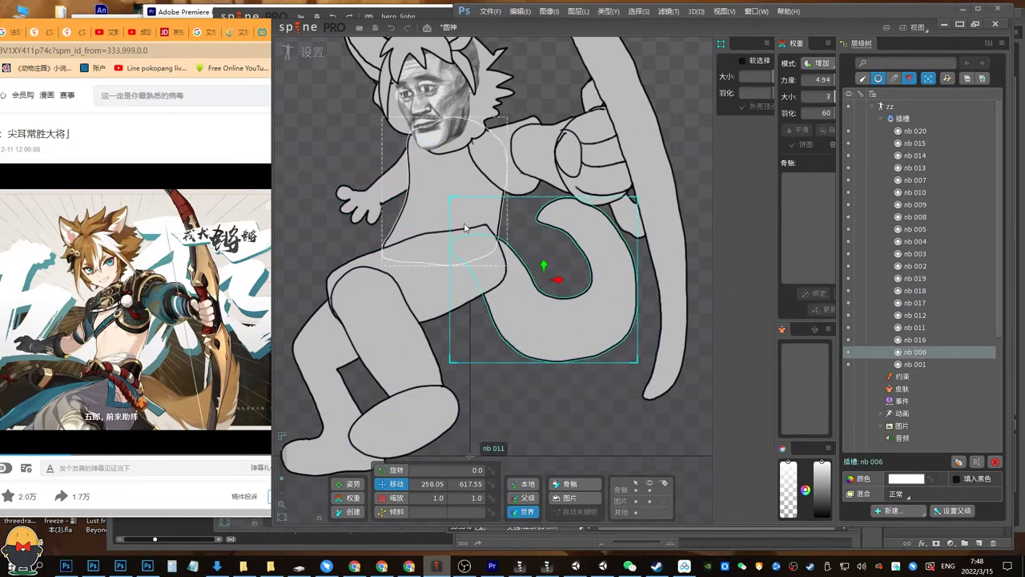
left_click_drag(404, 206, 398, 232)
left_click_drag(481, 202, 503, 219)
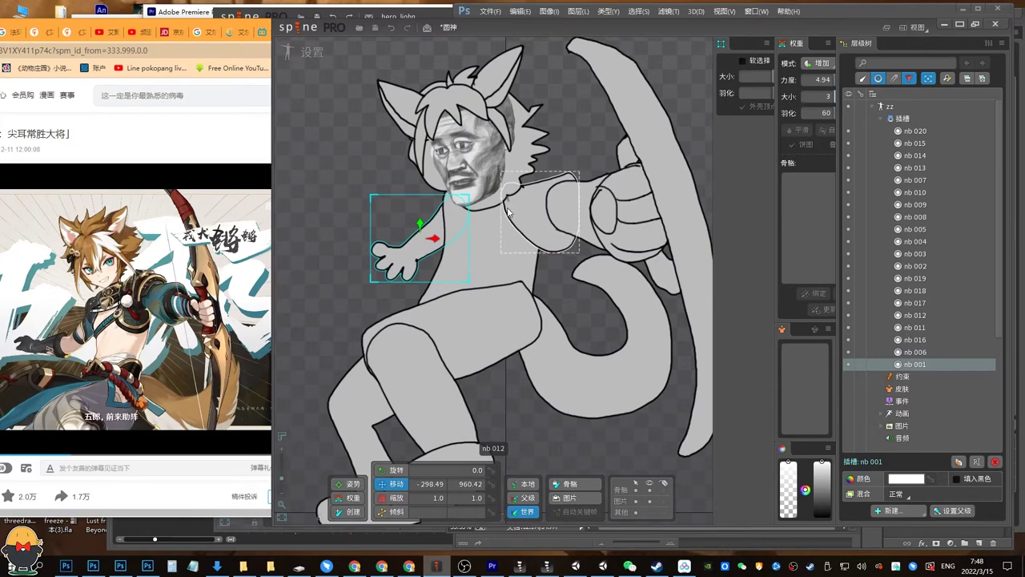
key("ctrl+s")
Place the back hair nb 002 directly behind the torso nb 011 in the draw order, shift it to about (-70, 1275), and save.
left_click(468, 148)
left_click_drag(916, 265, 925, 328)
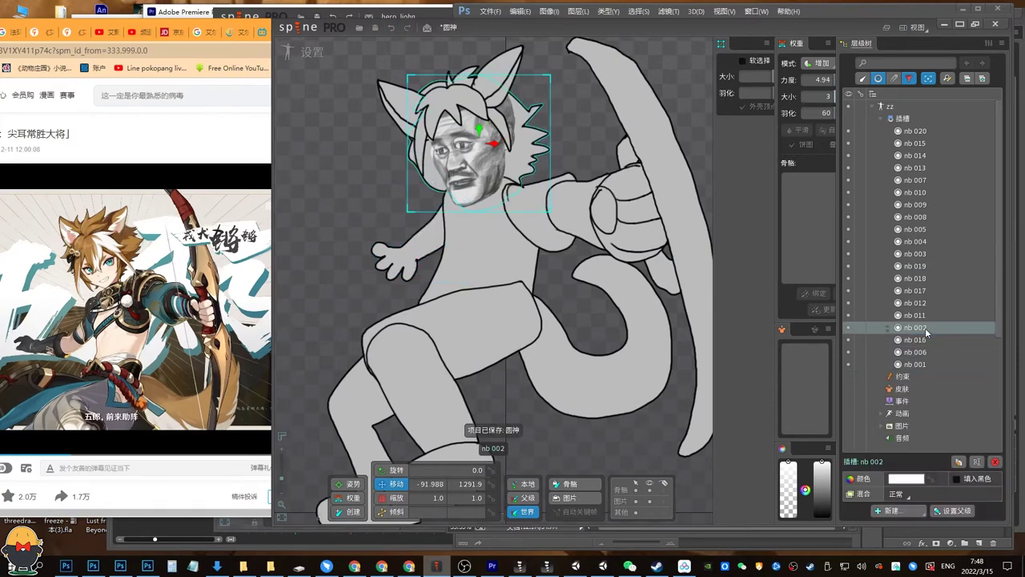
left_click_drag(561, 136, 570, 160)
key("ctrl+s")
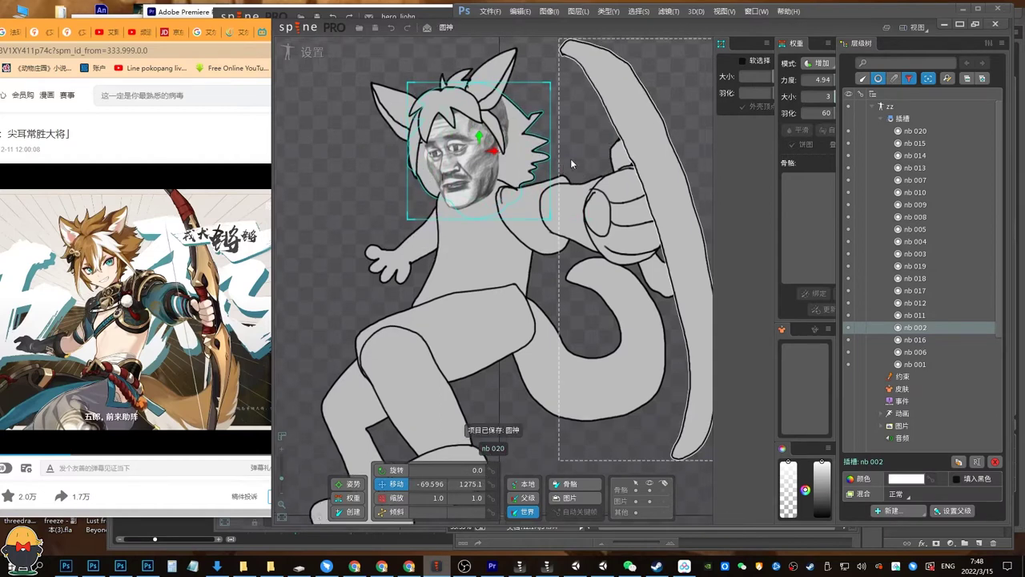
Adjust the hair around the face, placing side hair nb 009 at about (-31, 1358) and fringe nb 007 at about (-161, 1384).
key("space")
mouse_move(490, 140)
left_mouse_down()
mouse_move(489, 161)
mouse_move(496, 155)
left_mouse_up()
left_click(496, 157)
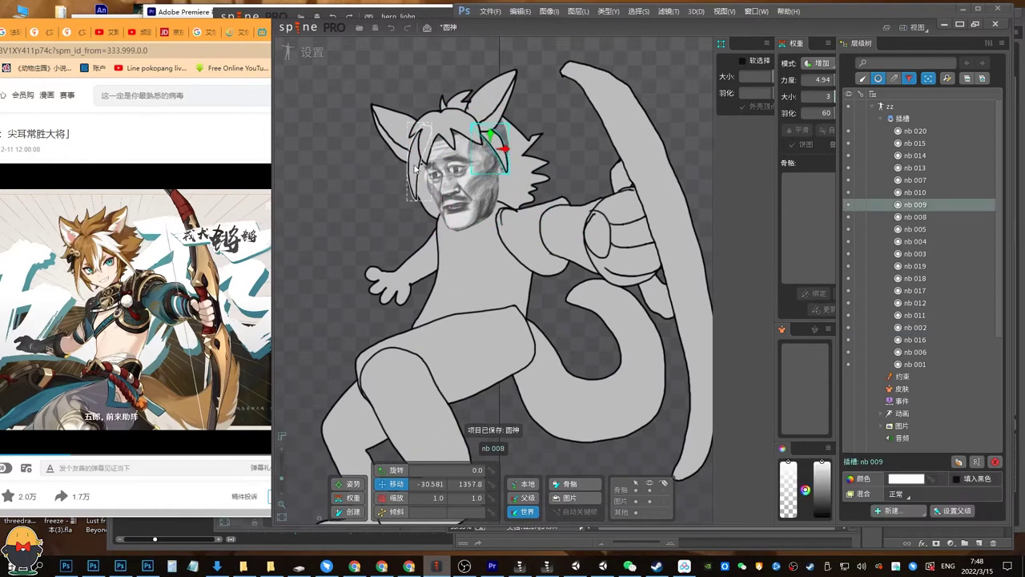
left_click(422, 182)
left_click(423, 181)
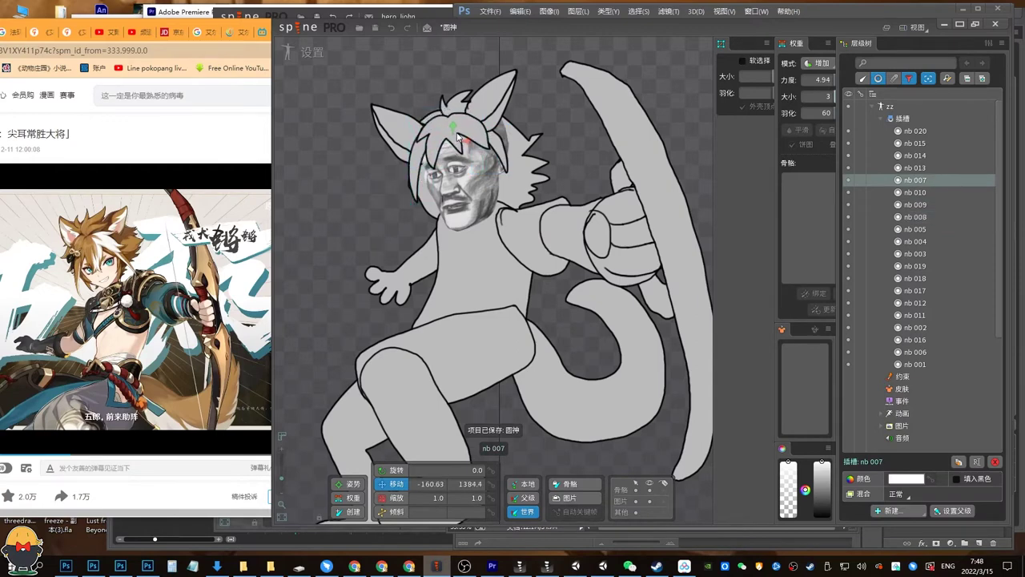
left_click(506, 155)
Raise the top hair tuft nb 005 to between nb 014 and nb 013 in the draw order and save the project.
left_click(460, 113)
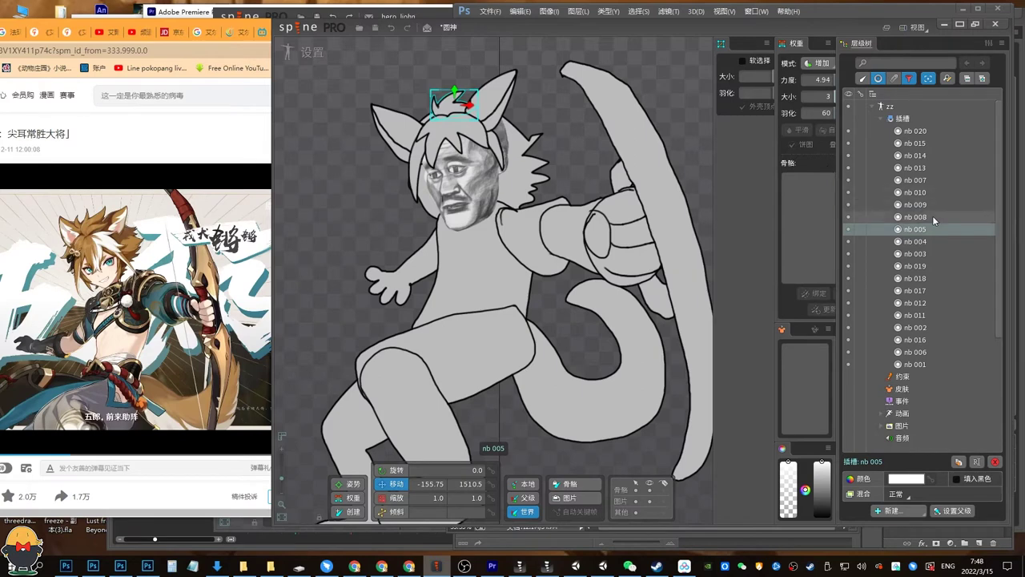
left_click_drag(913, 229, 915, 169)
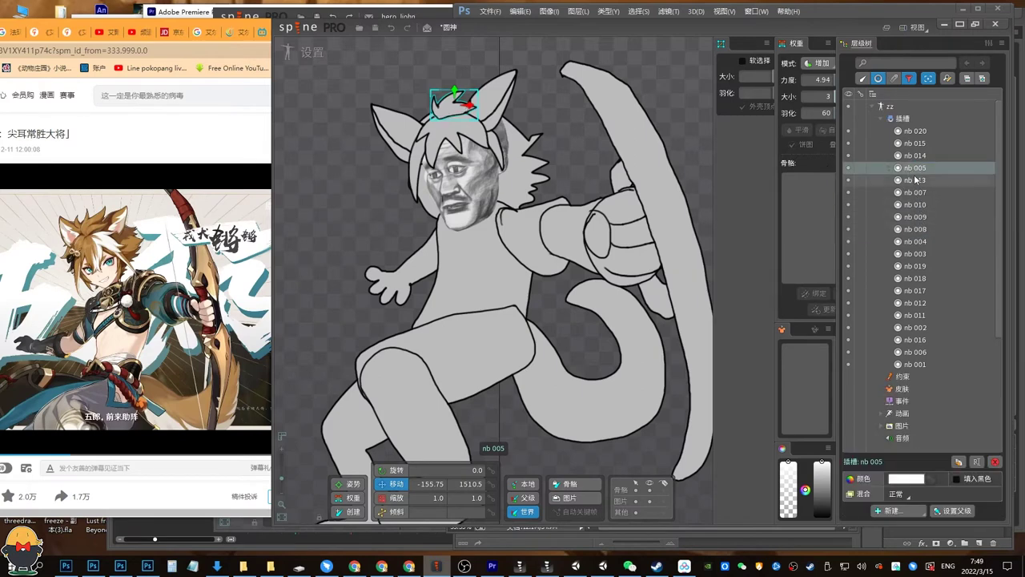
key("ctrl+s")
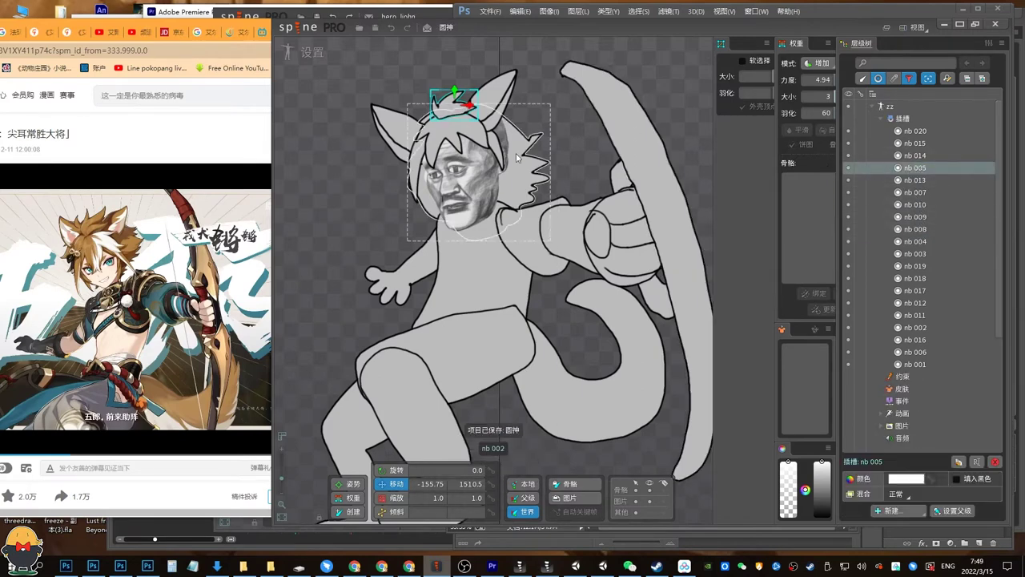
Lower the top hair tuft nb 005 to between nb 013 and nb 007 in the draw order and save the project.
left_click(622, 132)
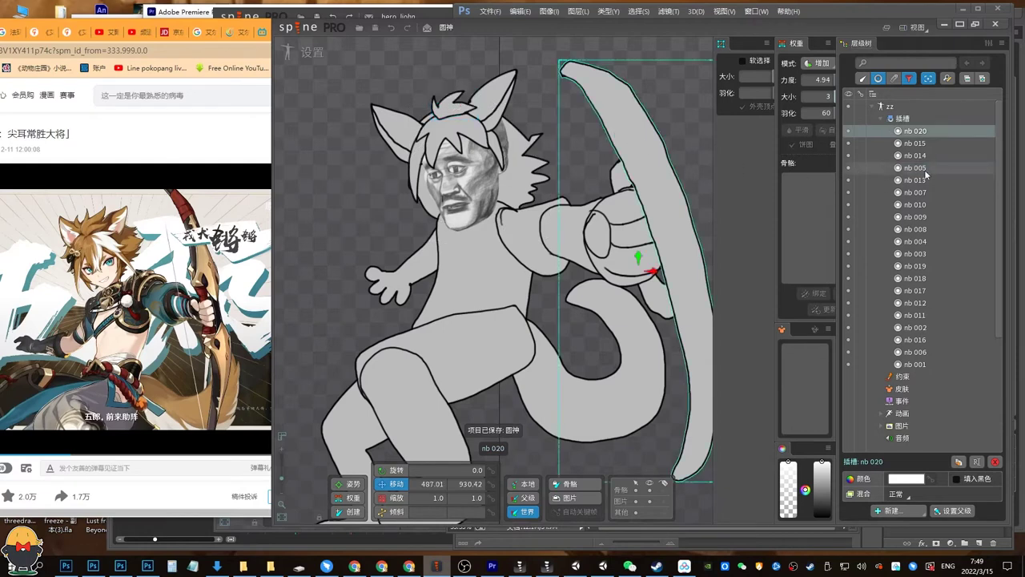
left_click_drag(923, 169, 929, 193)
left_click(919, 195)
left_click(921, 184)
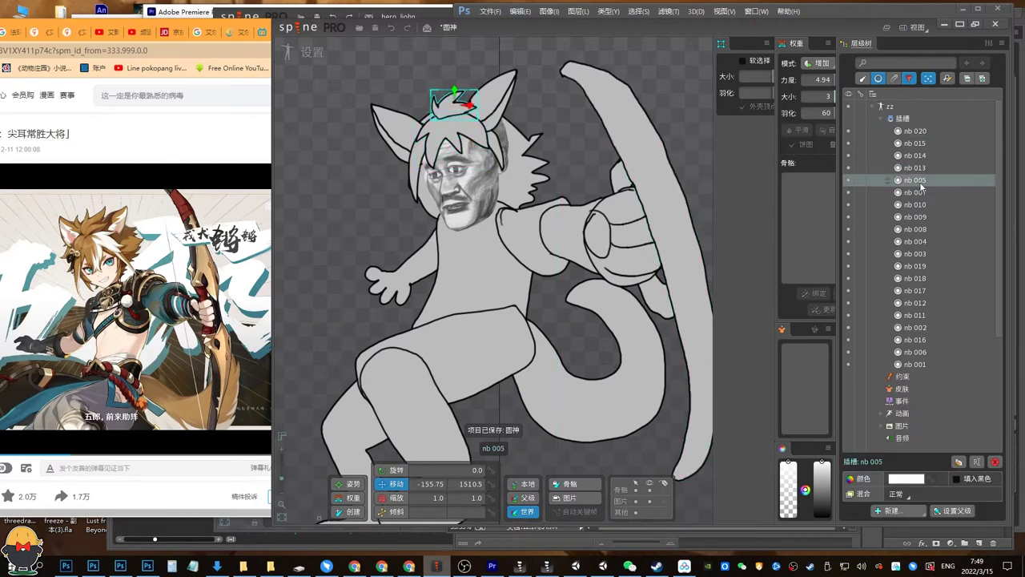
key("ctrl+s")
key("space")
Show the full skeleton hierarchy and trace a new closed mesh outline of about 20 vertices around the ear nb 010.
left_click_drag(498, 104, 493, 136)
left_click(492, 136)
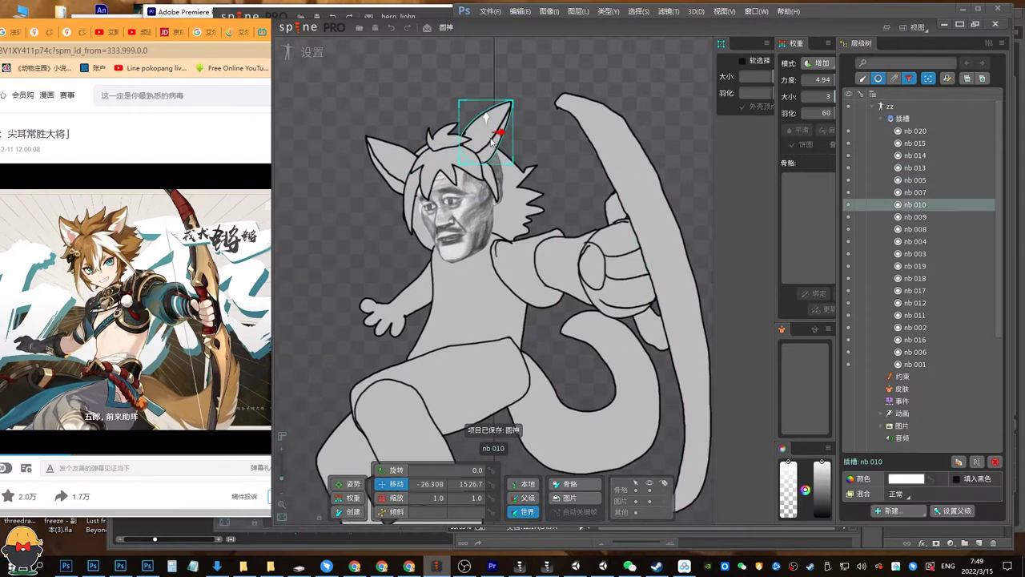
left_click(878, 79)
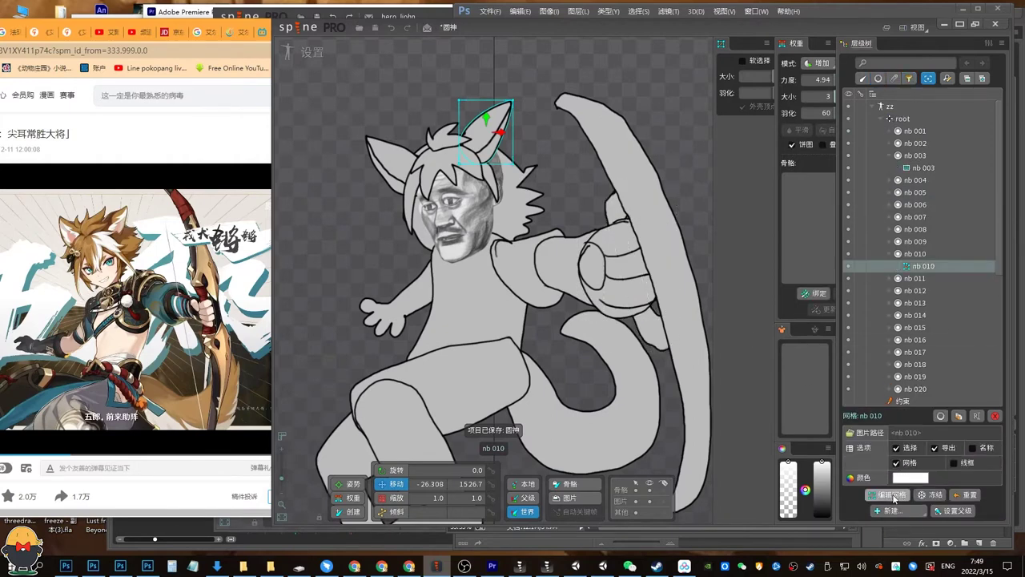
left_click(892, 494)
left_click(443, 484)
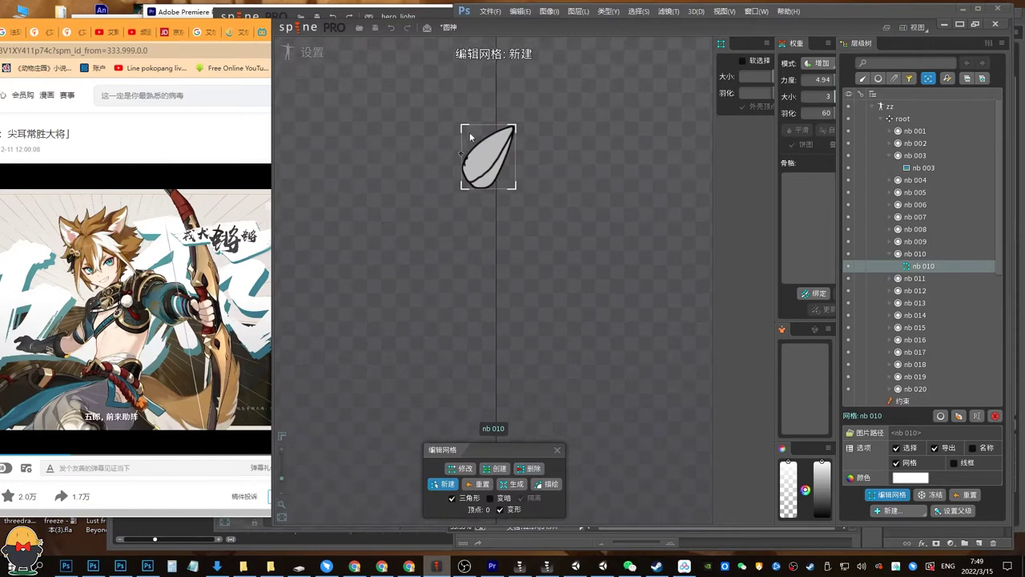
scroll(497, 130, "up", 5)
left_click(493, 138)
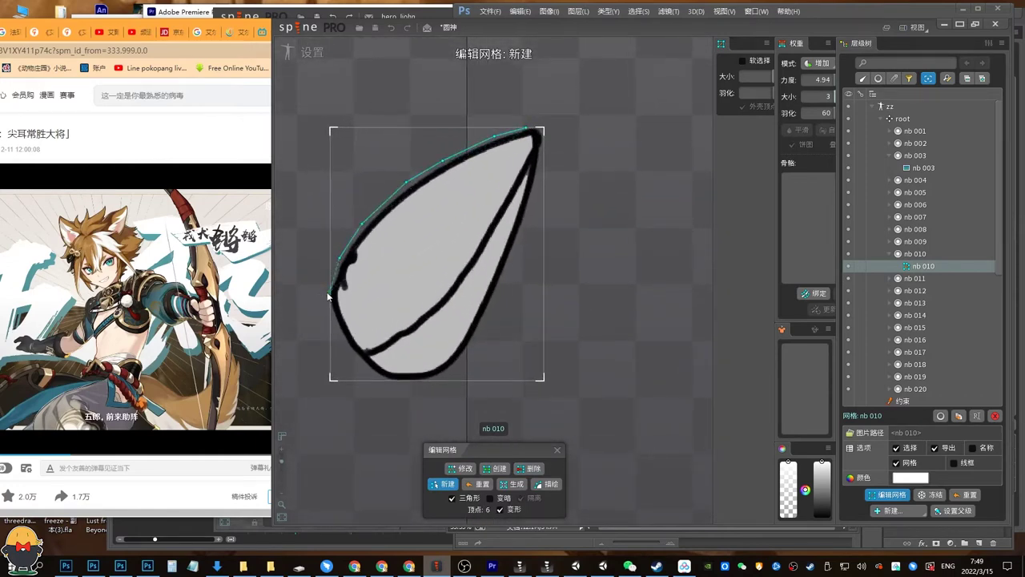
left_click(464, 362)
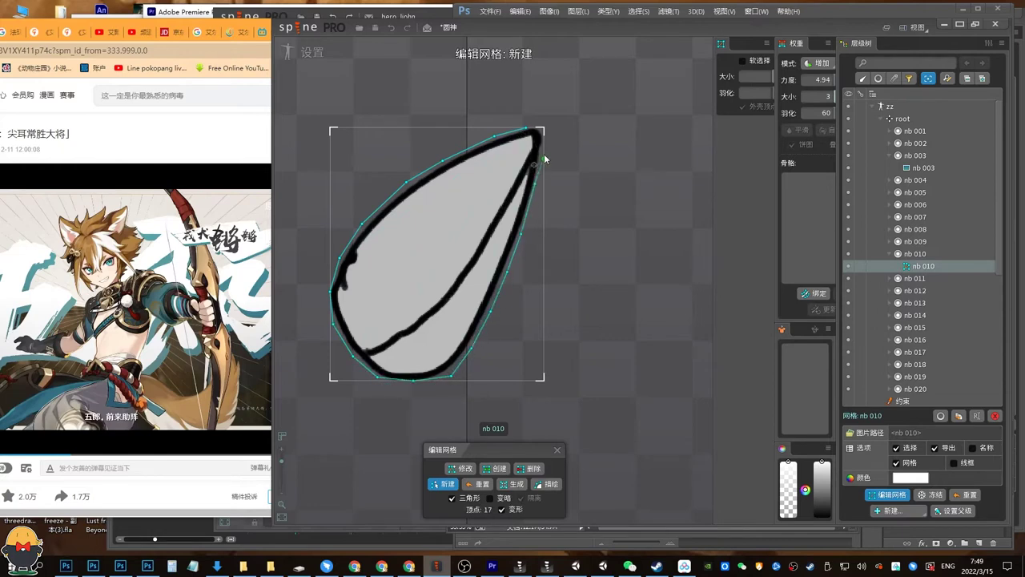
left_click(527, 130)
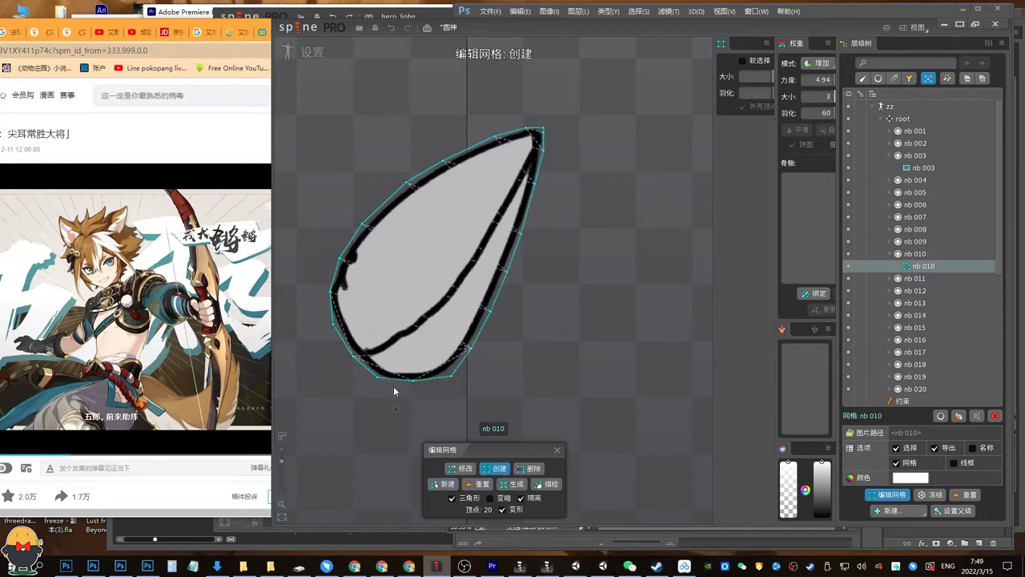
Add a chain of connected mesh vertices along the inner fold line of ear nb 010, up to its tip, and finish mesh editing.
mouse_move(354, 356)
left_mouse_down()
mouse_move(395, 343)
mouse_move(459, 290)
left_mouse_up()
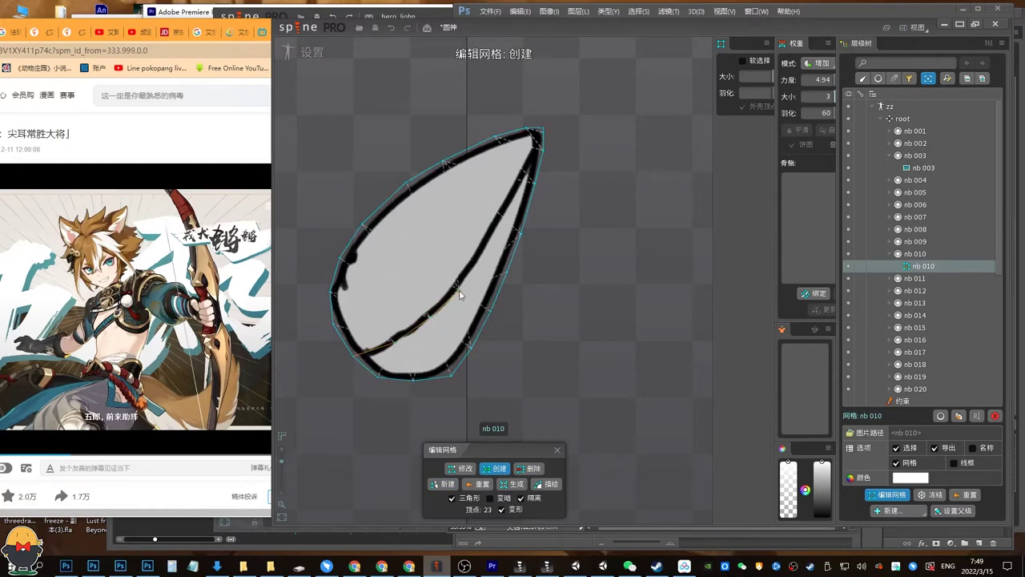
left_click(503, 219)
left_click(518, 183)
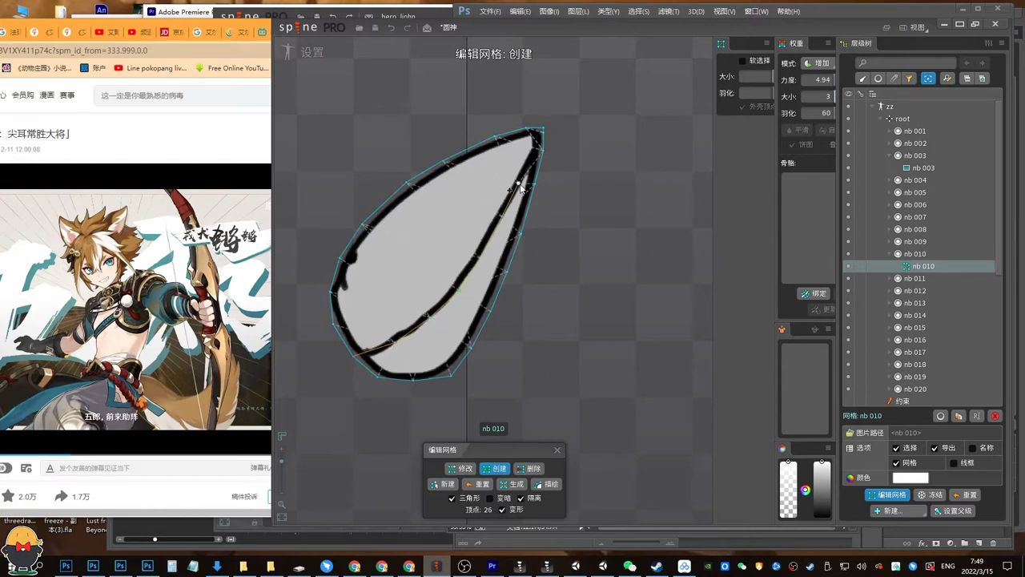
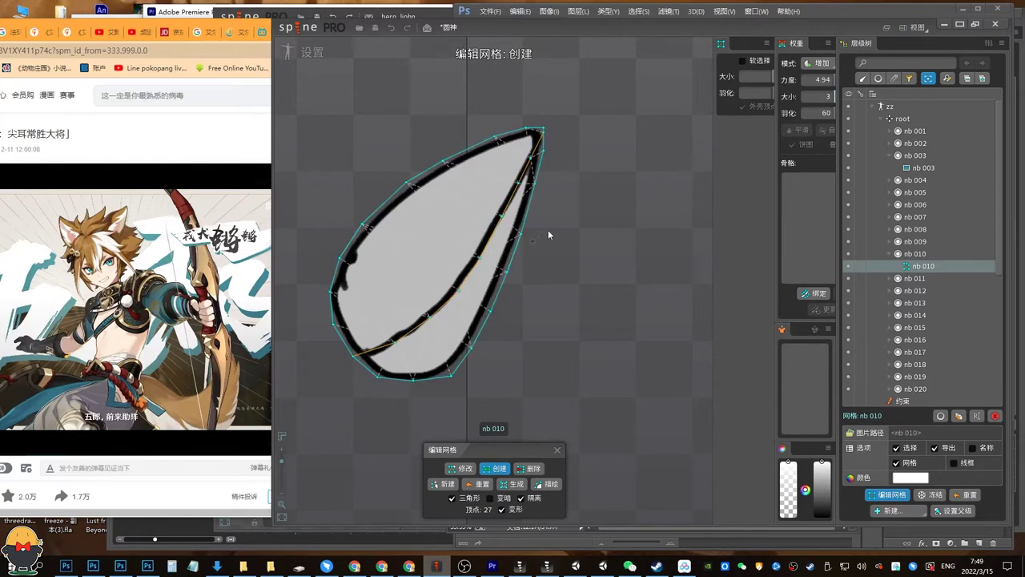
left_click(557, 450)
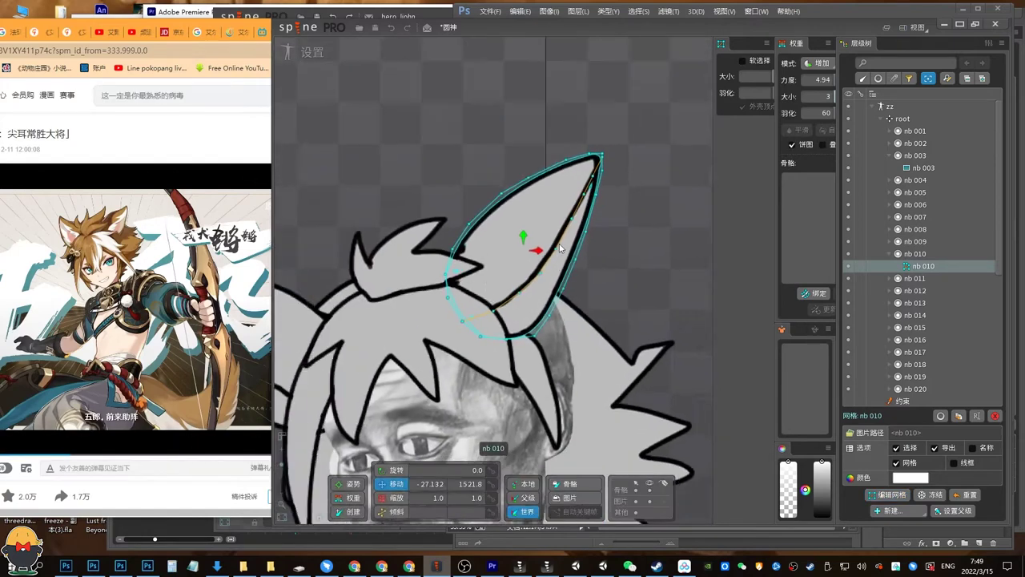
Convert the other ear nb 003 to a mesh and trace a new closed outline of about 16 vertices around it.
left_click(343, 296)
scroll(343, 296, "down", 2)
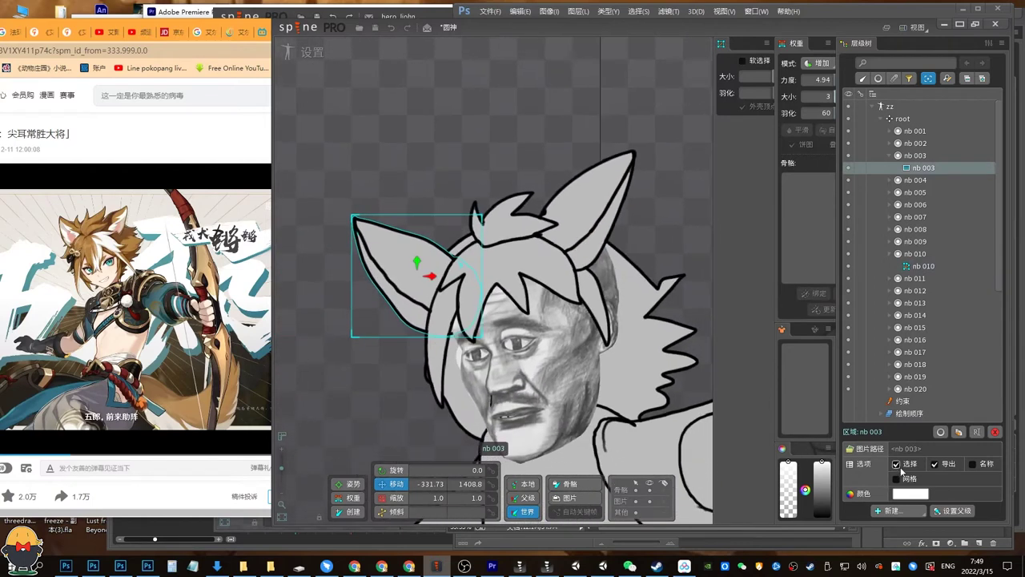
left_click(896, 479)
left_click(892, 494)
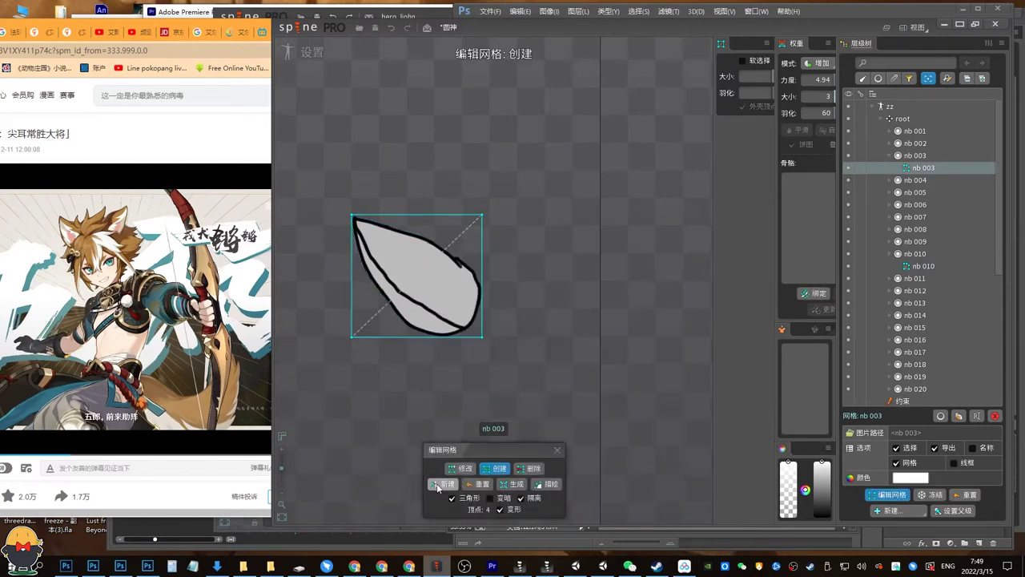
left_click(437, 484)
scroll(349, 220, "up", 2)
left_click(353, 214)
left_click(354, 242)
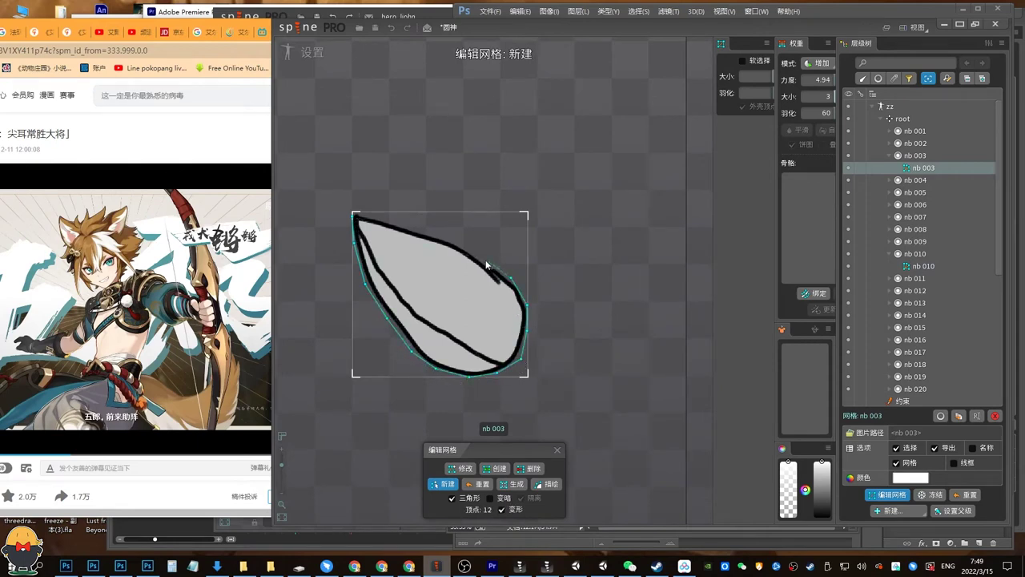
left_click(369, 217)
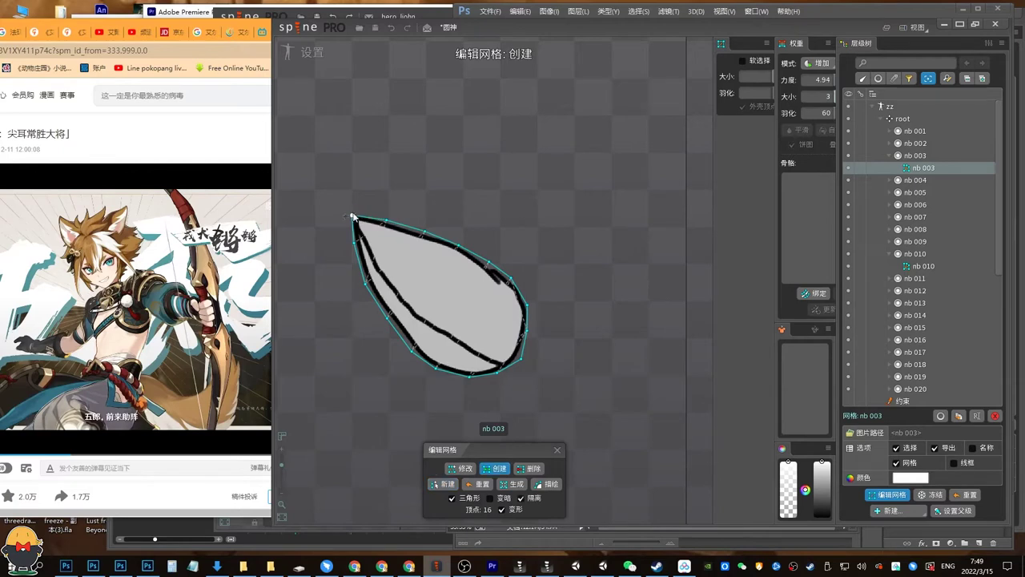
Add connected mesh vertices along the inner fold line of ear nb 003 from its tip to the base, and finish mesh editing.
left_click(374, 256)
left_click(395, 294)
left_click(427, 325)
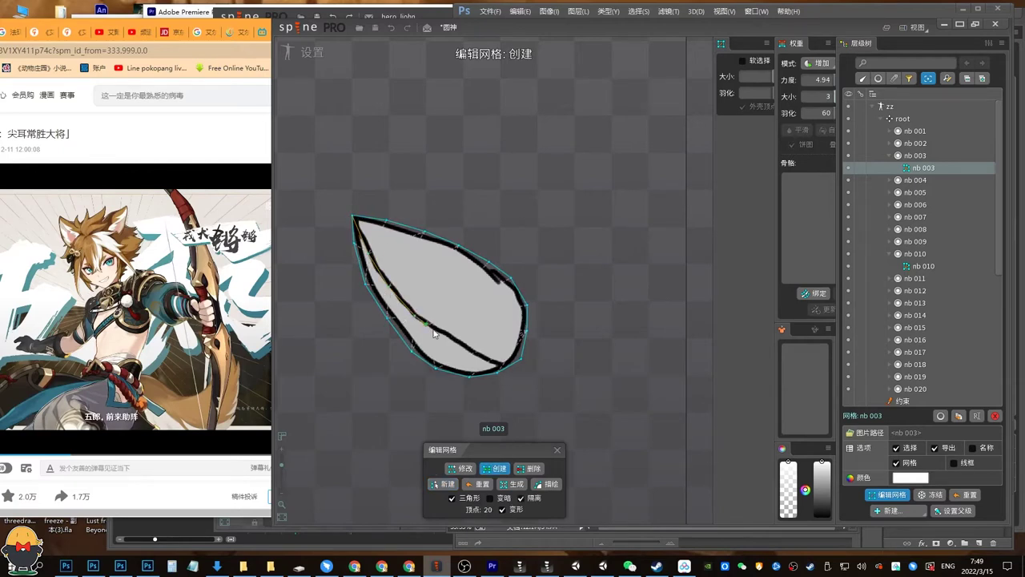
left_click(476, 357)
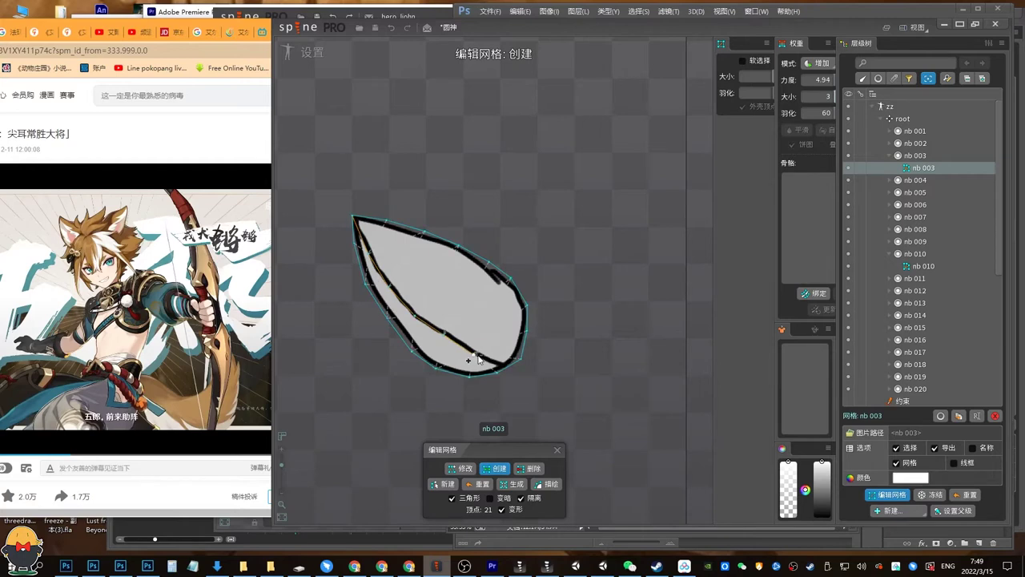
left_click(558, 450)
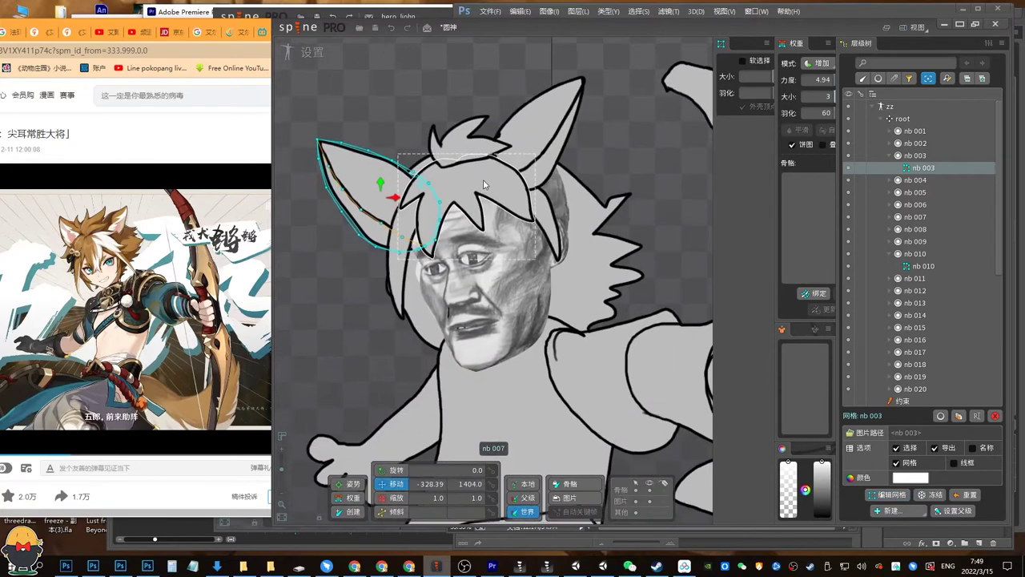
Convert the fringe nb 007 to a mesh and trace a new closed outline of about 25 vertices following its pointed strands.
left_click(483, 185)
left_click(894, 478)
left_click(890, 495)
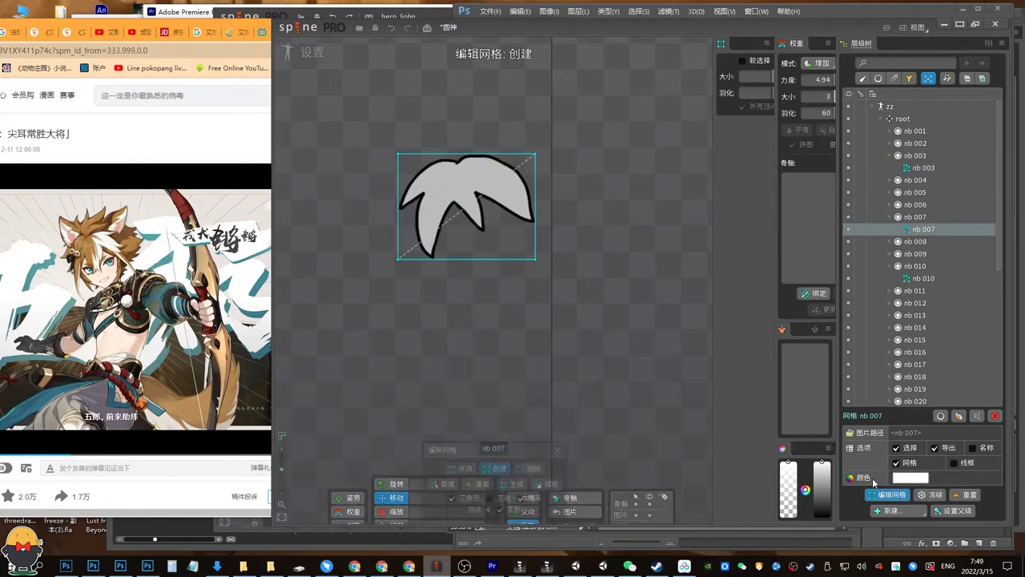
left_click(453, 489)
scroll(454, 160, "up", 2)
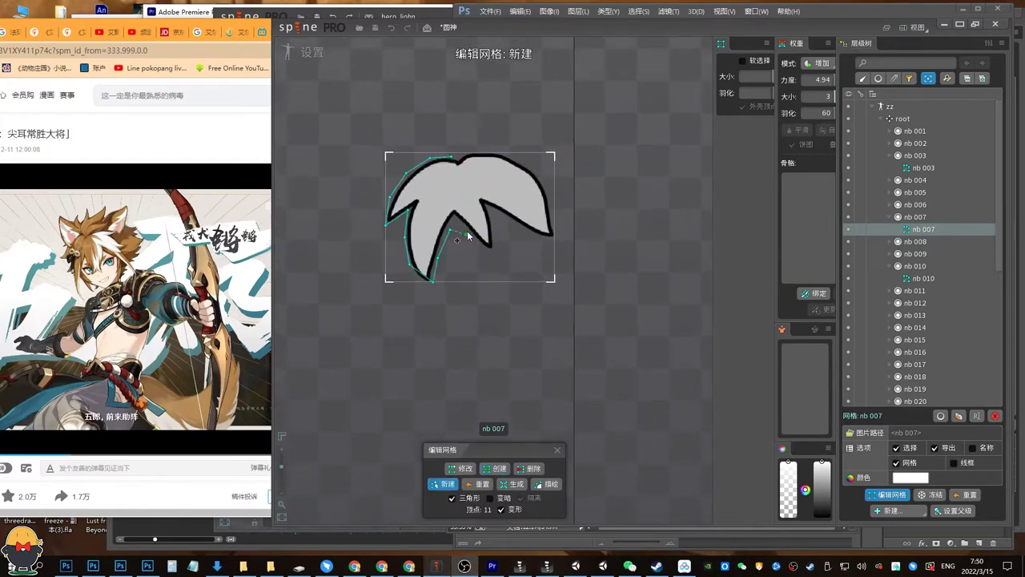
left_click(470, 238)
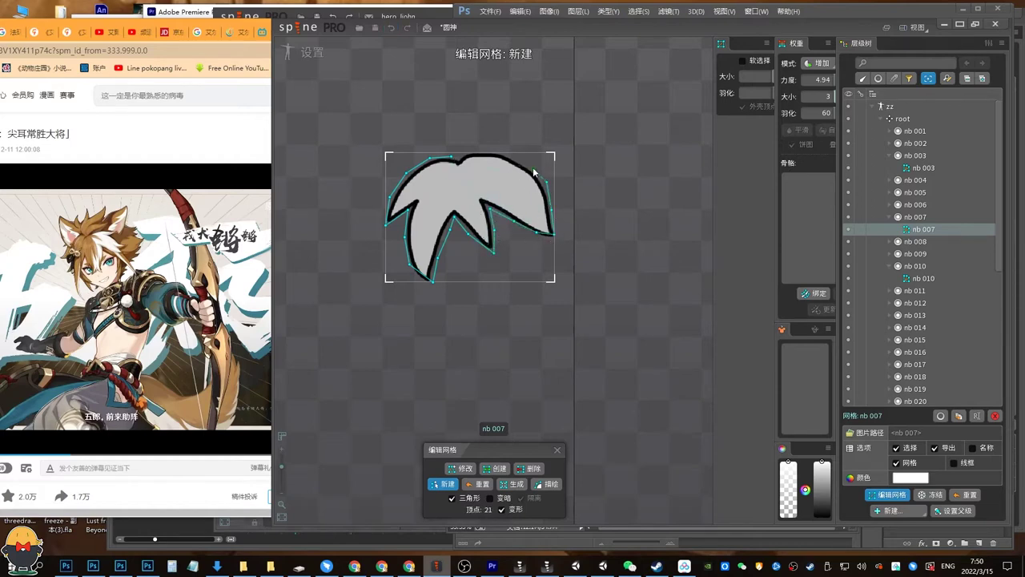
left_click(453, 158)
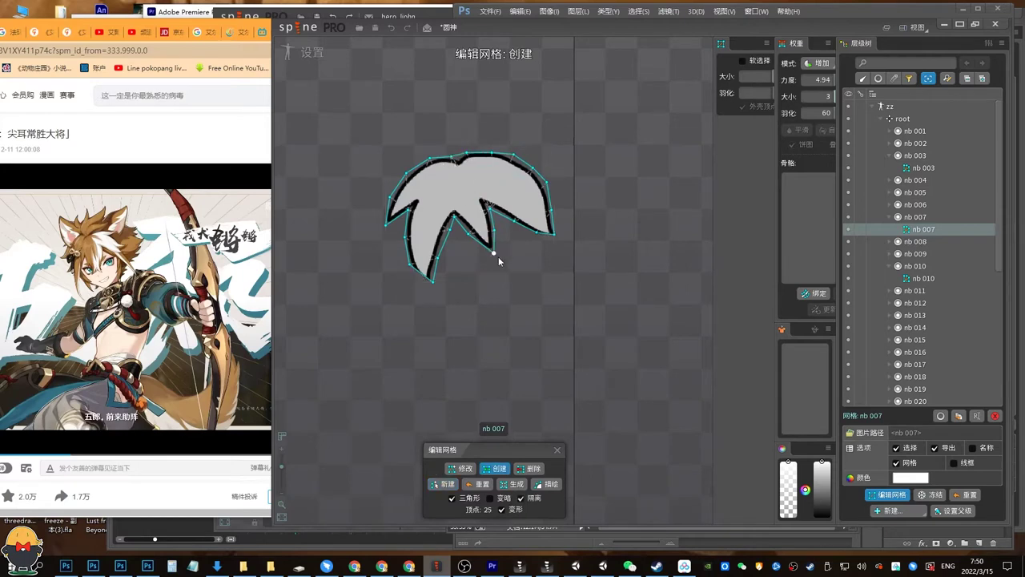
left_click(557, 449)
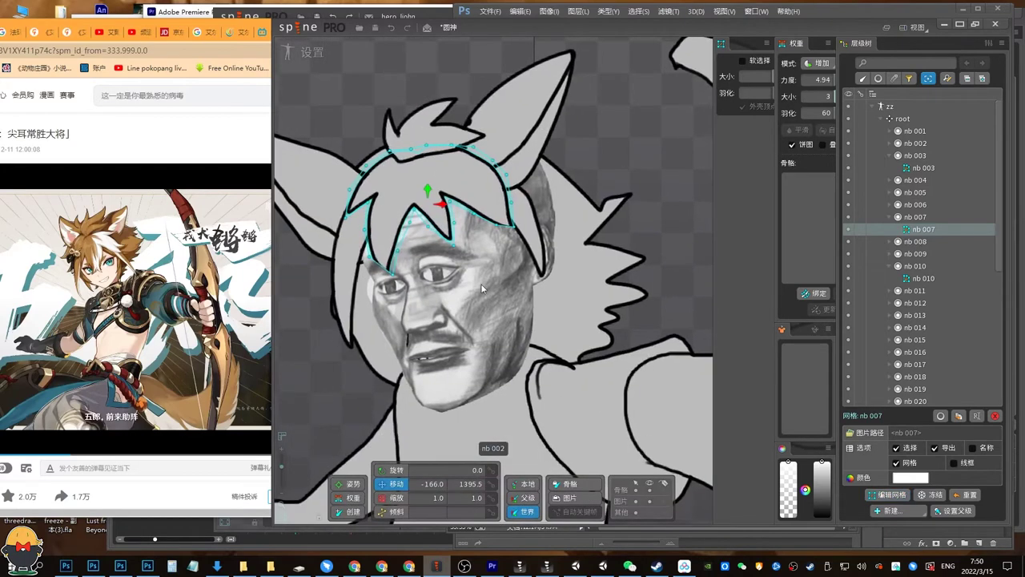
Convert the long side hair strand nb 008 to a mesh and trace a closed outline of about 17 vertices around it.
left_click(357, 272)
left_click(905, 481)
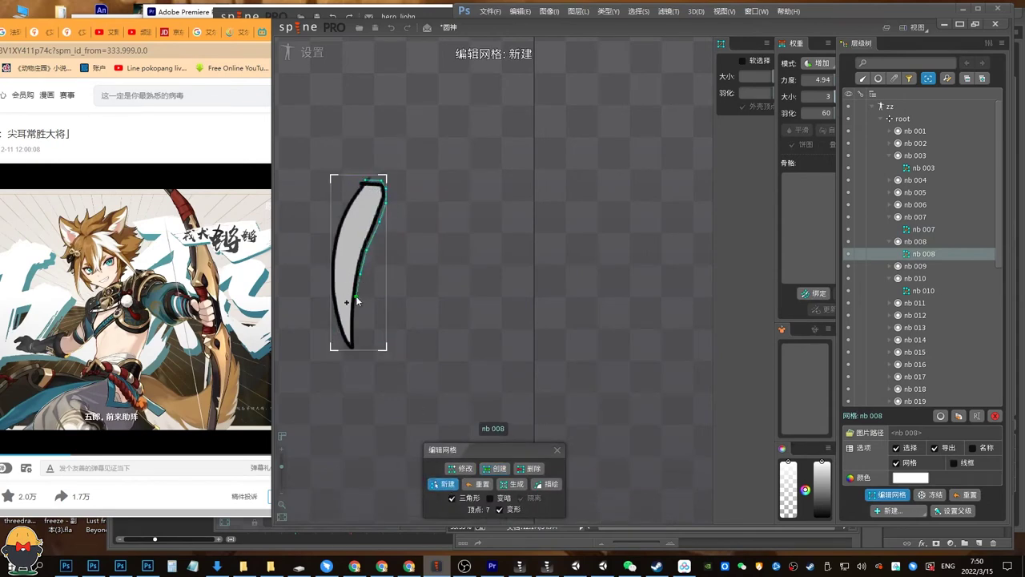
left_click(355, 360)
left_click(338, 340)
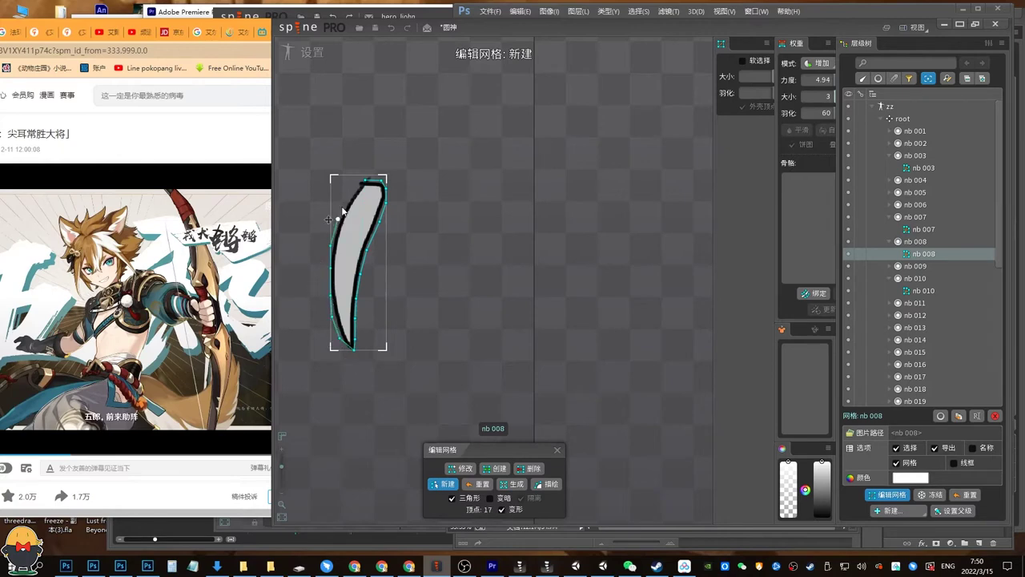
left_click(365, 181)
left_click(558, 450)
Convert the side hair nb 009 to a mesh, trace a closed outline of about 14 vertices around it, and save the project.
left_click(537, 229)
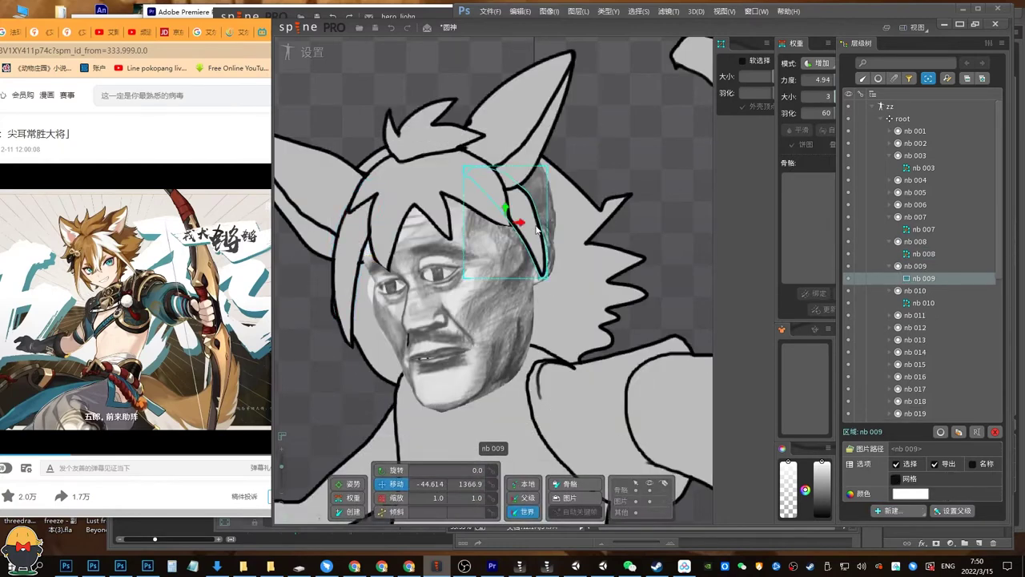
left_click(895, 479)
left_click(891, 494)
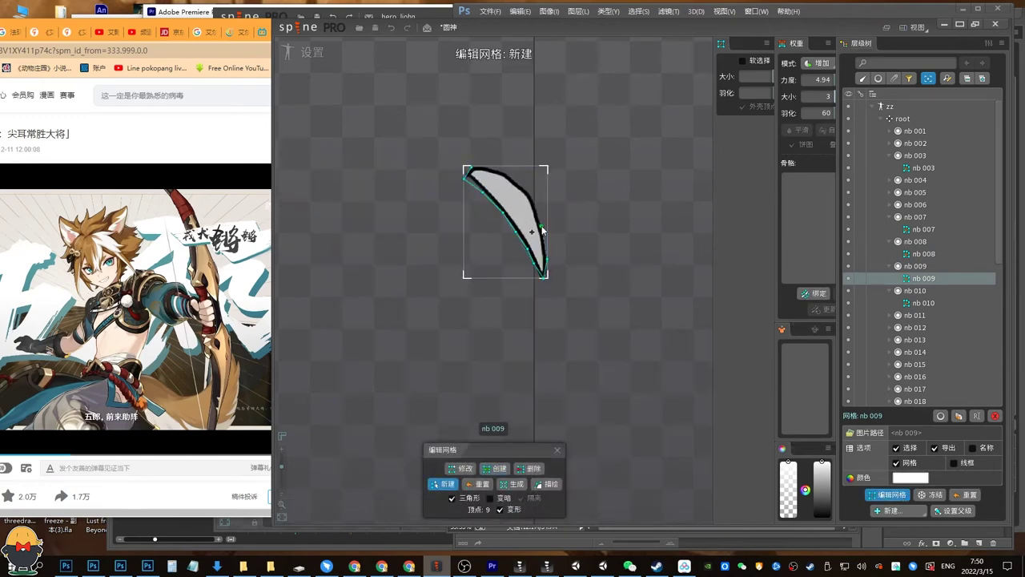
left_click(479, 165)
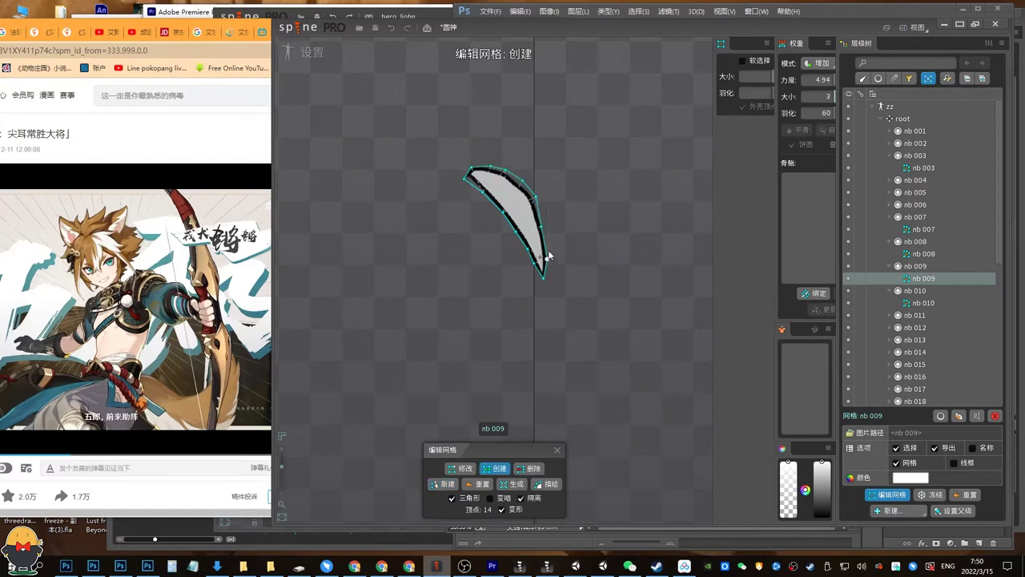
left_click(557, 453)
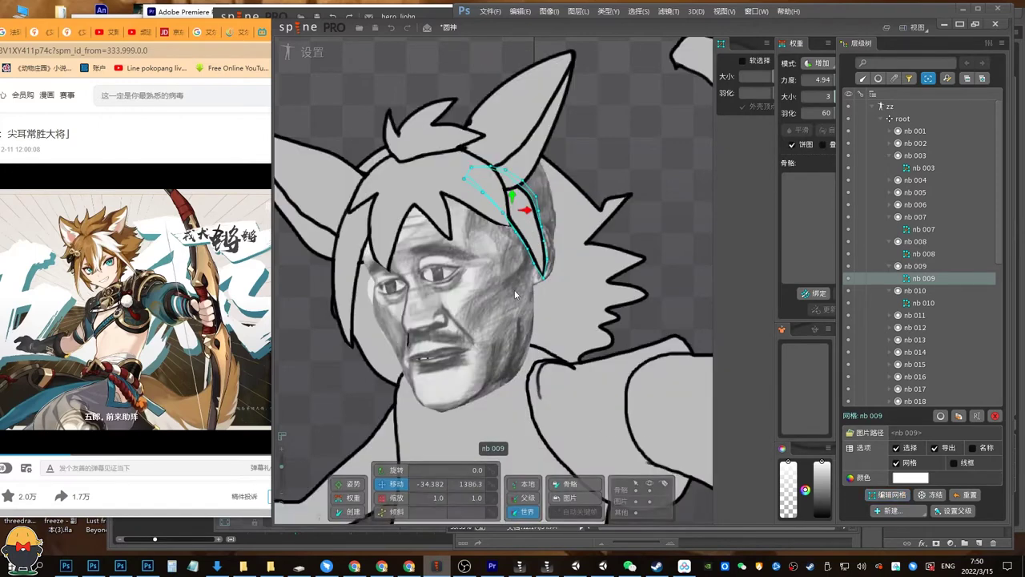
key("ctrl+s")
Convert the back hair nb 002 to a mesh, trace a loose closed outline of about 29 vertices around it, and save the project.
left_click(575, 284)
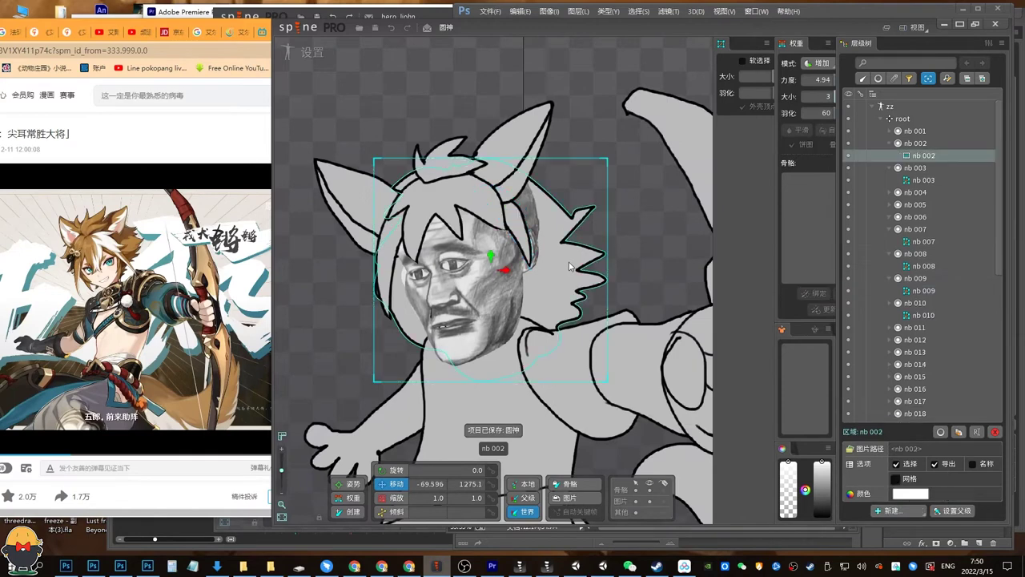
left_click(887, 494)
left_click(443, 483)
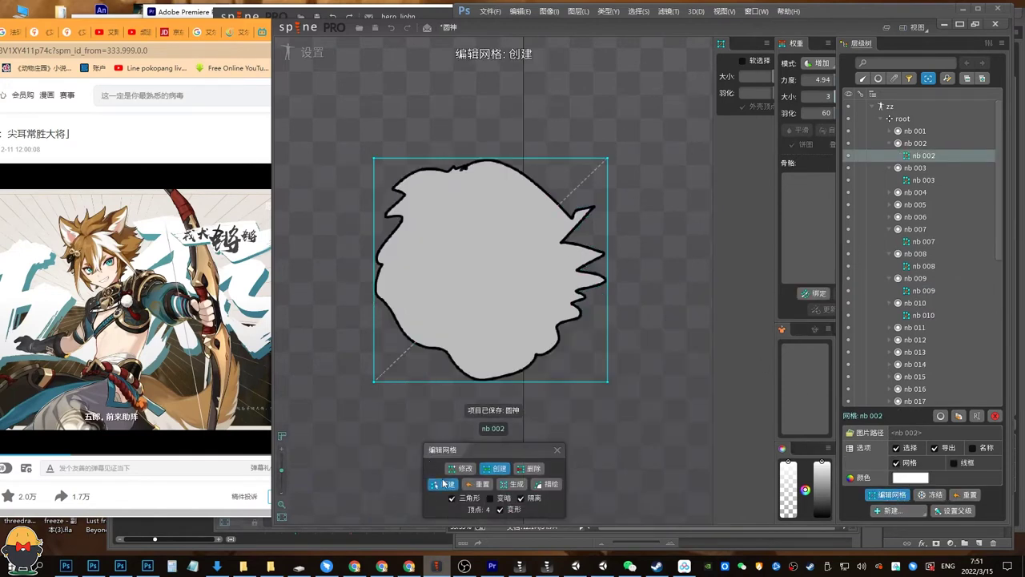
left_click(386, 198)
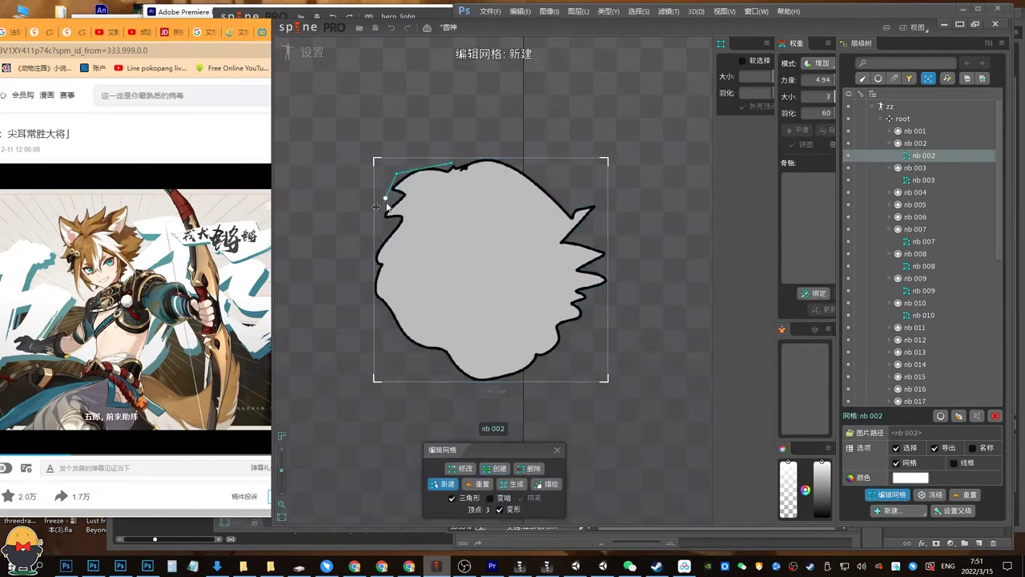
left_click(403, 340)
left_click(419, 354)
left_click(438, 366)
left_click(476, 381)
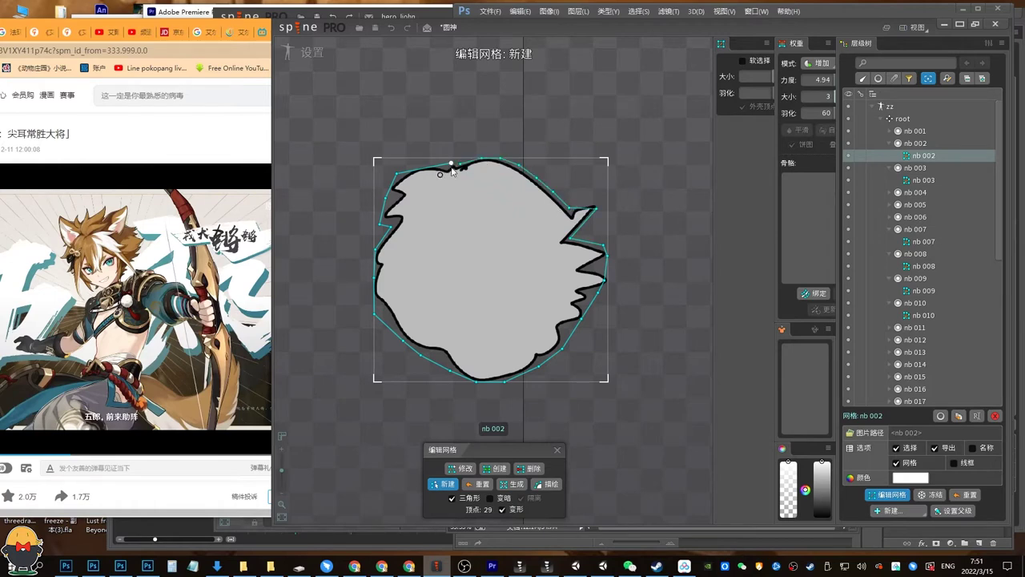
left_click(557, 449)
key("ctrl+s")
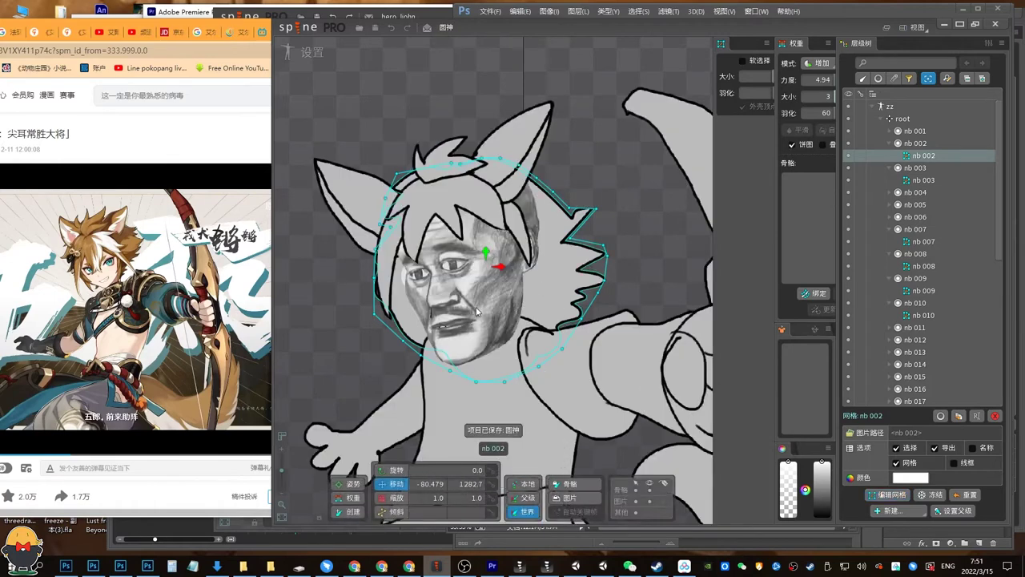
Convert the tail image nb 006 to a mesh and open it for mesh editing.
key("space")
left_click_drag(516, 298, 487, 217)
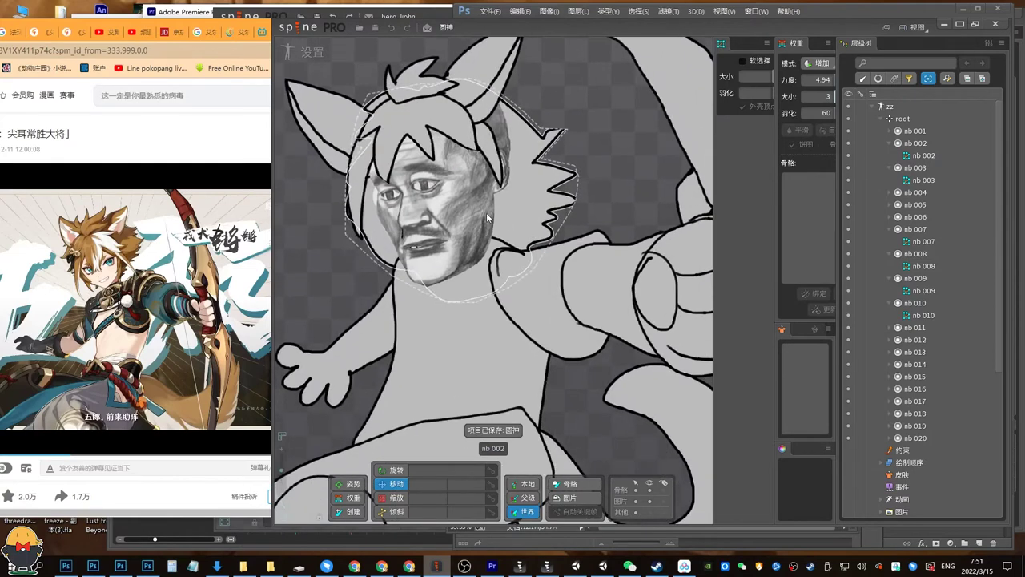
scroll(506, 359, "down", 2)
left_click_drag(506, 358, 384, 188)
left_click(522, 310)
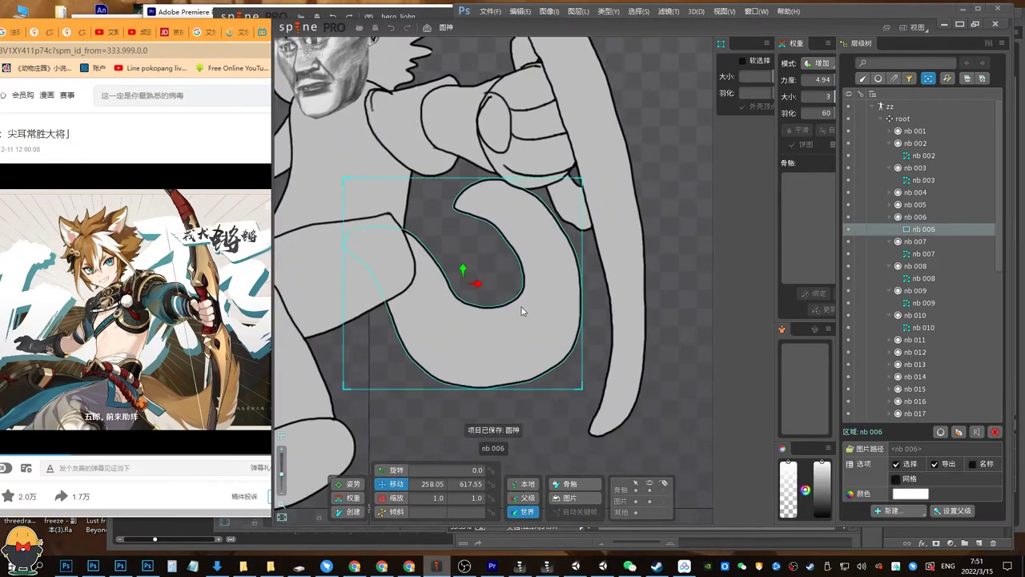
left_click(907, 480)
left_click(891, 494)
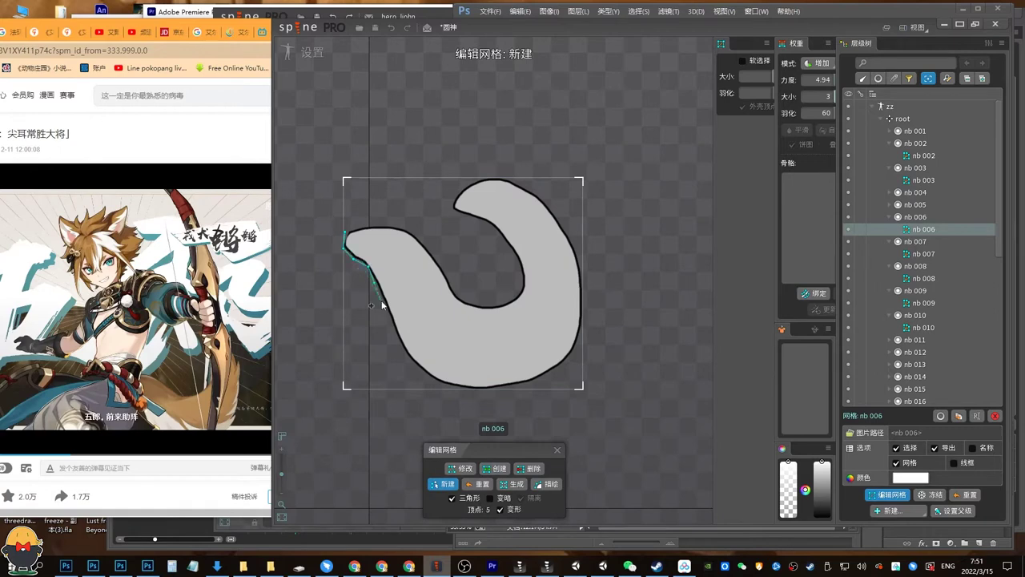
Trace the tail's outline automatically with detail 30.7, concavity 54.8, refinement 67.2 and alpha threshold 176.
left_click(547, 484)
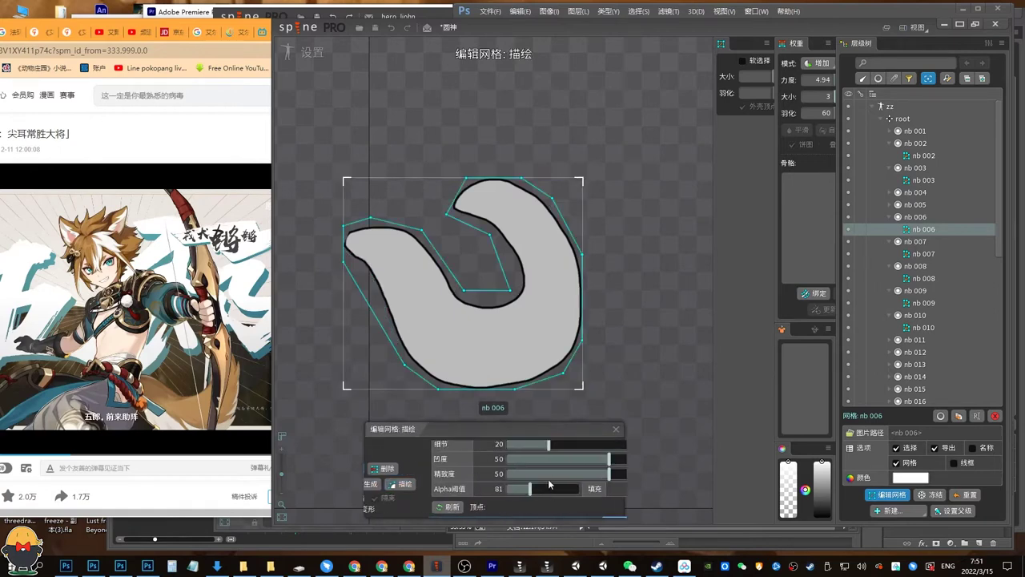
mouse_move(473, 445)
left_mouse_down()
mouse_move(577, 462)
mouse_move(546, 475)
mouse_move(519, 448)
left_mouse_up()
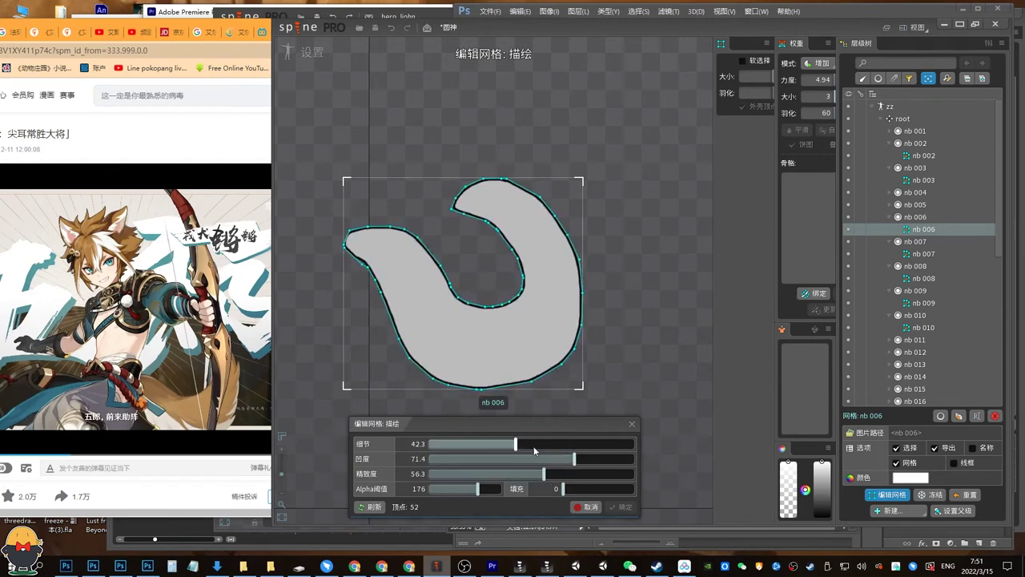
left_click_drag(509, 445, 492, 445)
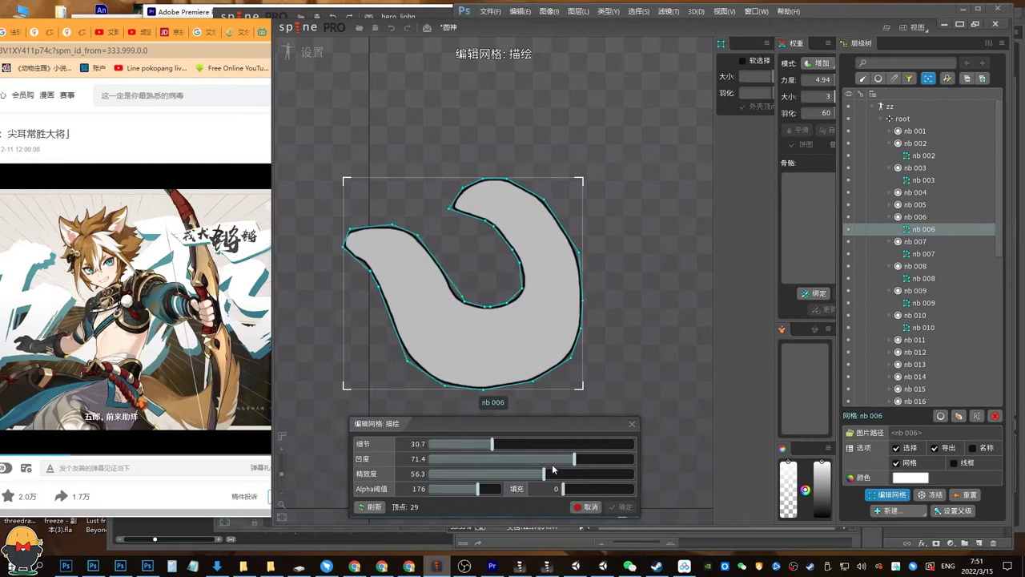
mouse_move(551, 461)
left_mouse_down()
mouse_move(540, 461)
mouse_move(565, 474)
left_mouse_up()
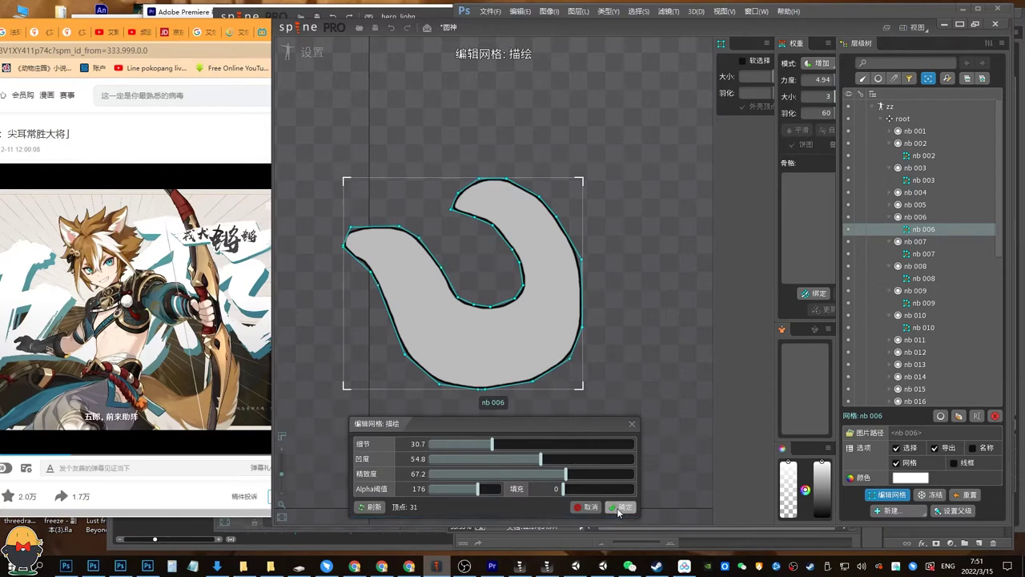
left_click(618, 506)
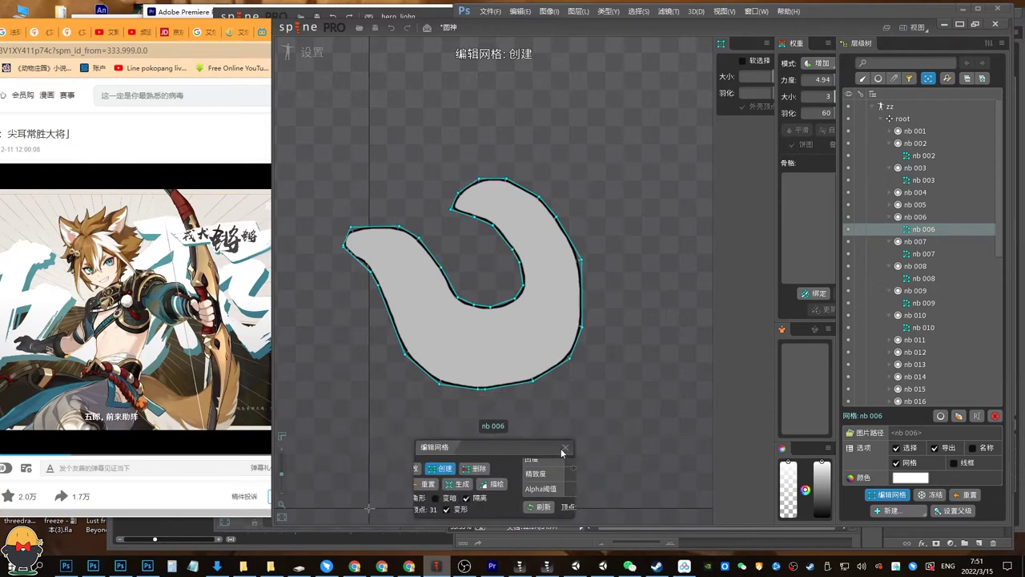
Add extra vertices along the longer segments of the tail's outline, mainly on its outer and lower edges.
left_click(582, 304)
left_click(573, 246)
left_click(565, 232)
left_click(526, 191)
left_click(385, 306)
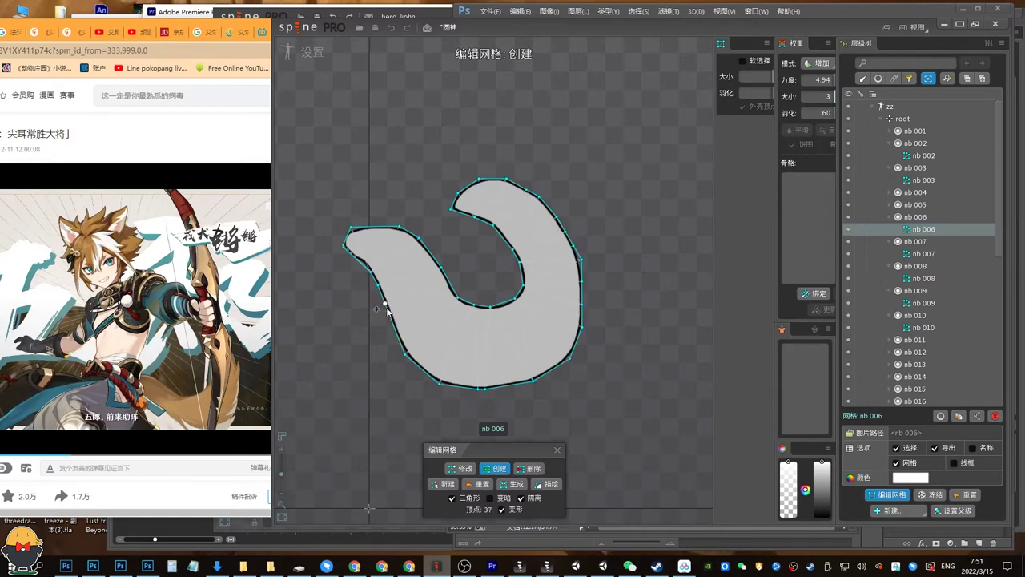
left_click(458, 387)
left_click(511, 384)
left_click(551, 369)
left_click(373, 237)
Add a chain of connected interior vertices along the tail's centre line from base to tip, finish mesh editing and save the project.
left_click_drag(347, 236, 370, 244)
left_click(457, 342)
left_click(525, 350)
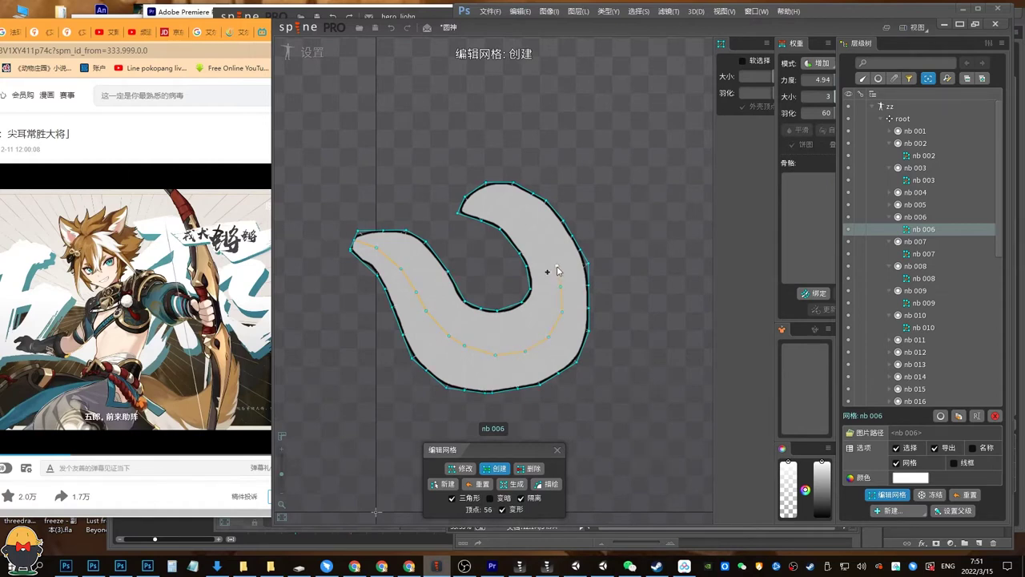
left_click(499, 207)
left_click(484, 206)
left_click(577, 316)
left_click(558, 450)
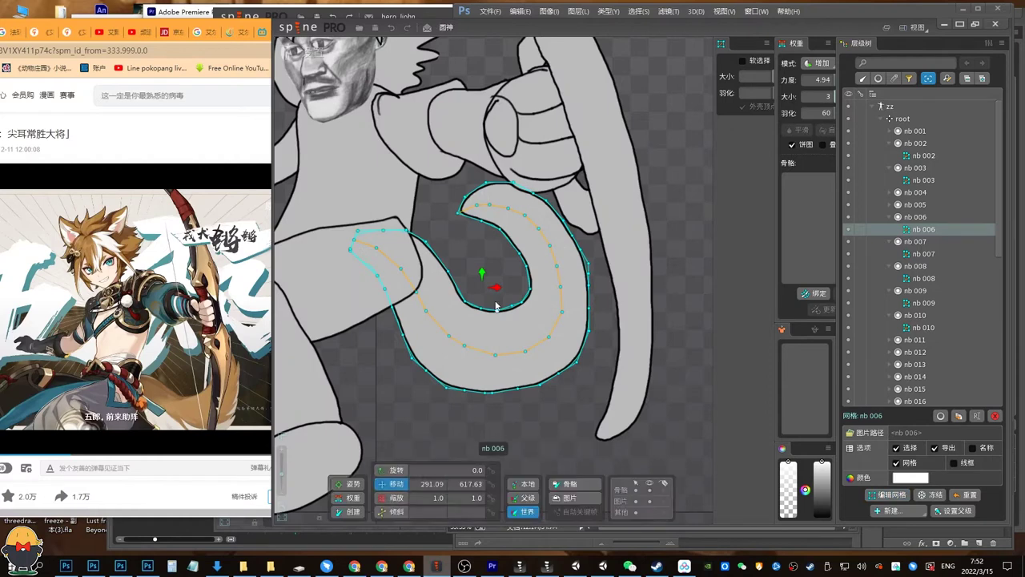
key("ctrl+s")
Filter the tree to attachments only and convert nb 011 through nb 020 to meshes.
scroll(504, 277, "down", 5)
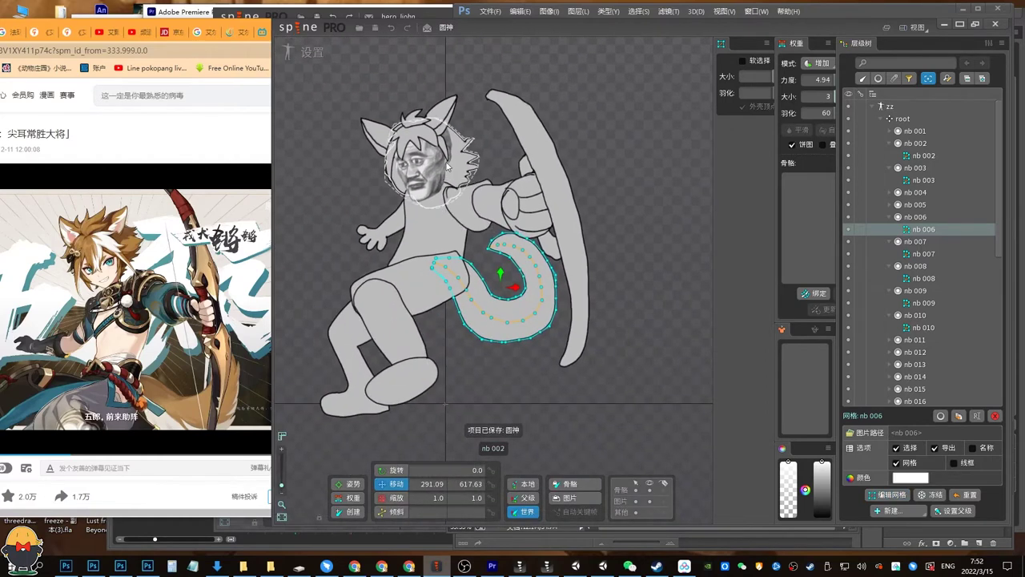
left_click(894, 78)
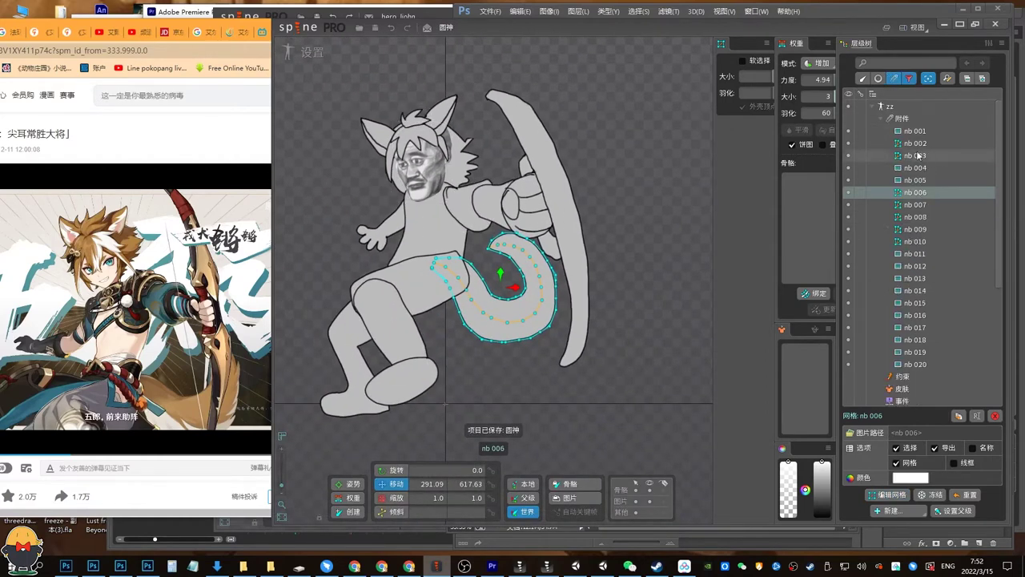
left_click(915, 253)
left_click(915, 364, "shift")
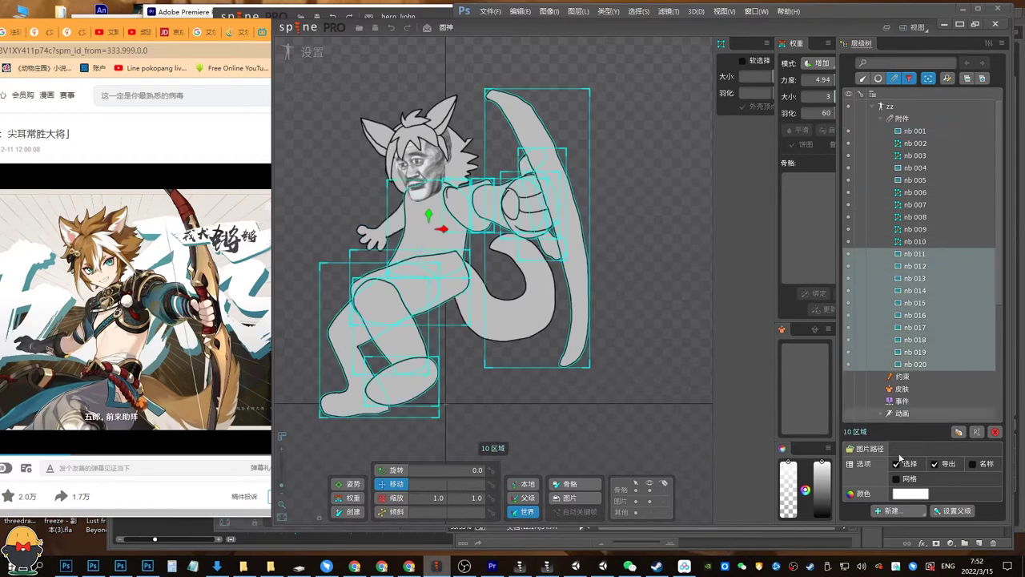
left_click(905, 480)
Convert the attachments nb 001, nb 004 and nb 005 to meshes, save the project and turn off the attachment filter.
left_click(915, 180)
left_click(909, 168, "ctrl")
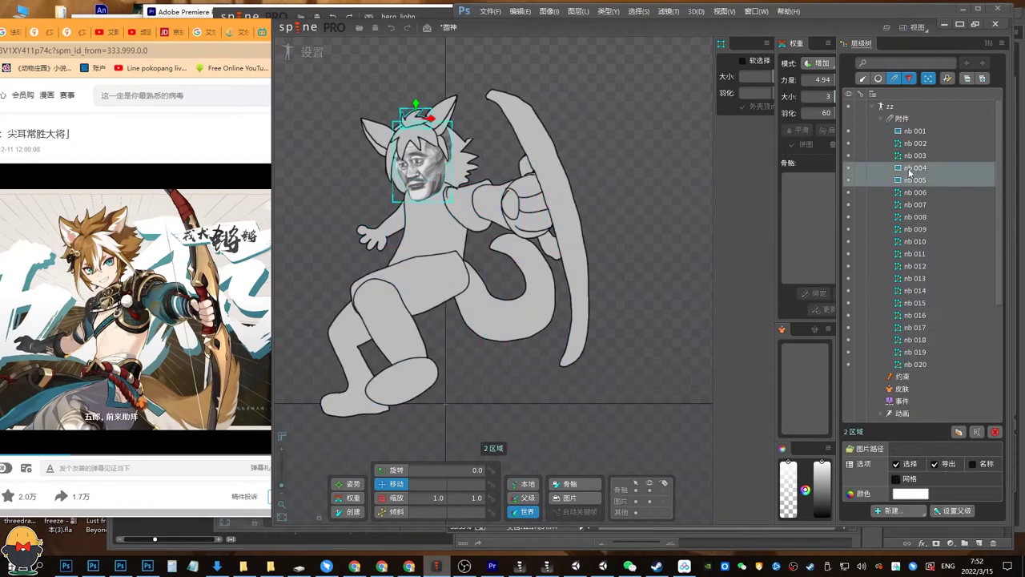
left_click(910, 131, "ctrl")
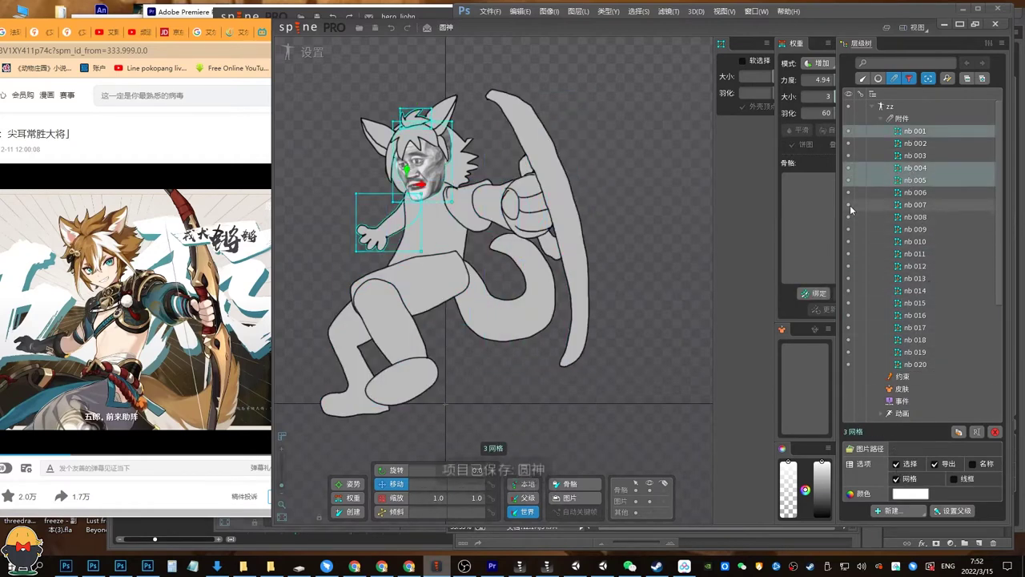
key("ctrl+s")
left_click(894, 77)
left_click_drag(618, 84, 309, 420)
key("space")
left_click(402, 310)
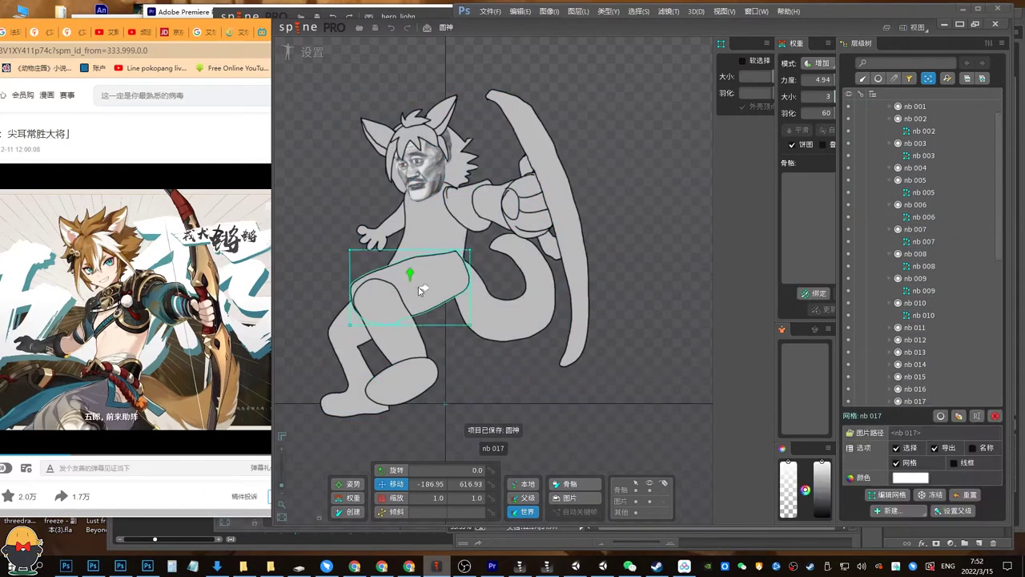
key("space")
left_click(894, 77)
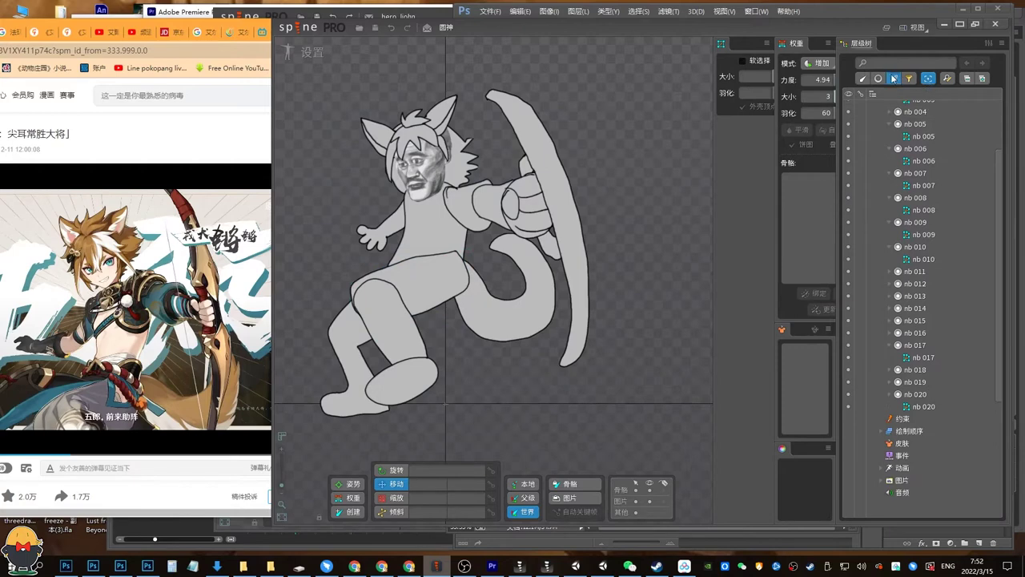
left_click_drag(664, 87, 319, 416)
left_click_drag(662, 391, 515, 298)
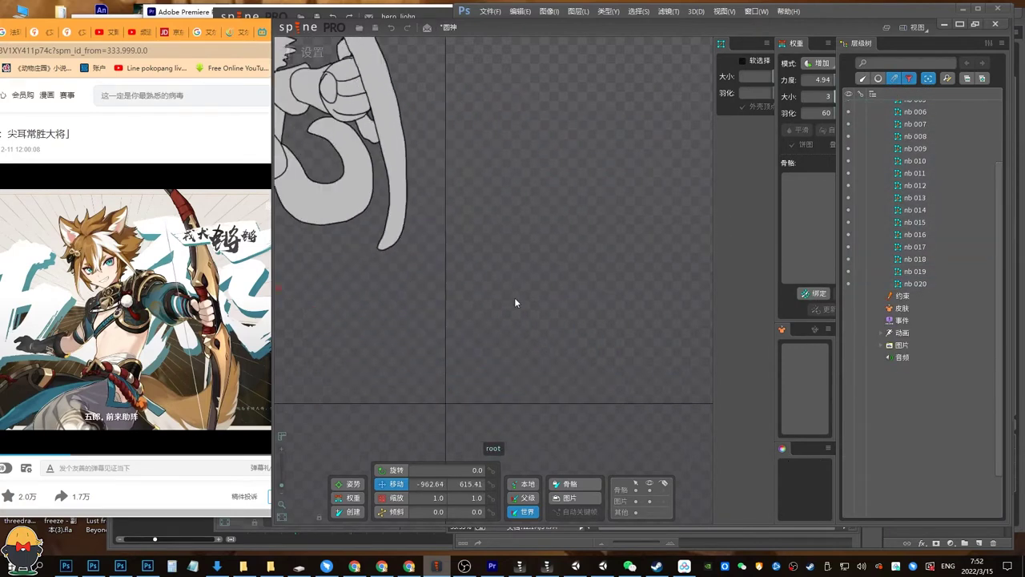
key("ctrl+z")
key("space")
left_click_drag(671, 304, 374, 142)
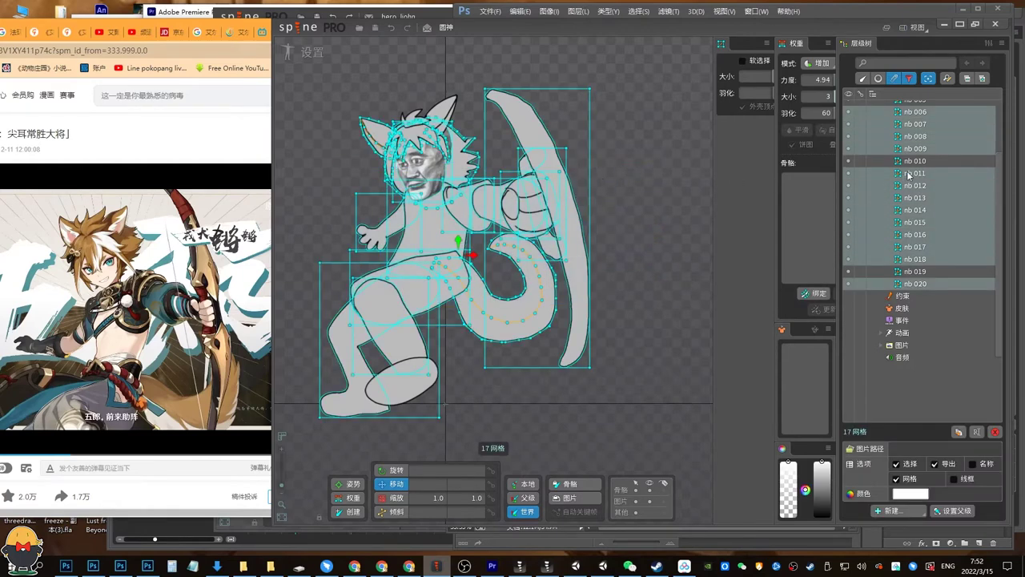
left_click(894, 79)
key("space")
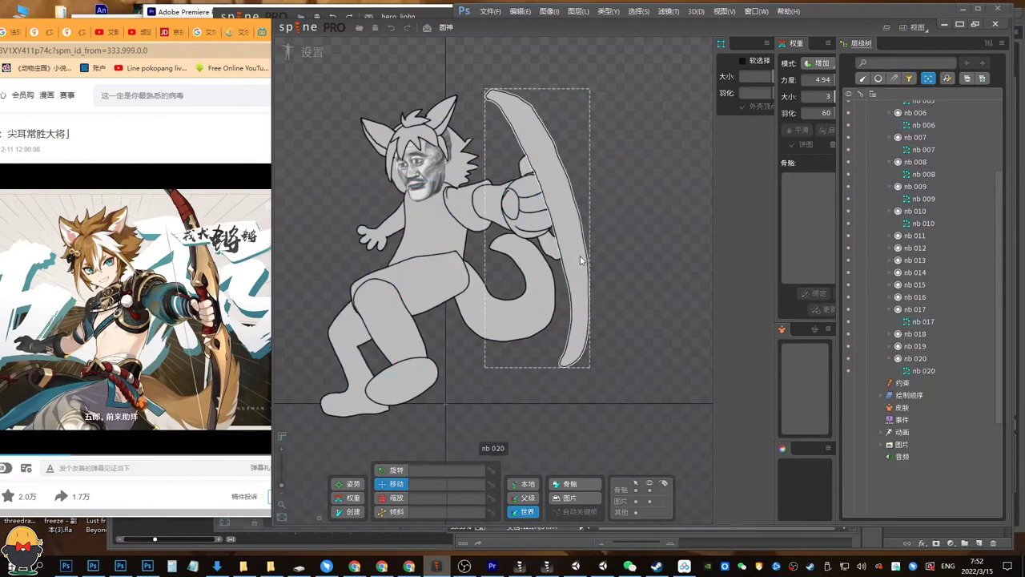
Make the root bone unselectable, test a box selection over the whole character, clear it and save the project.
left_click(446, 404)
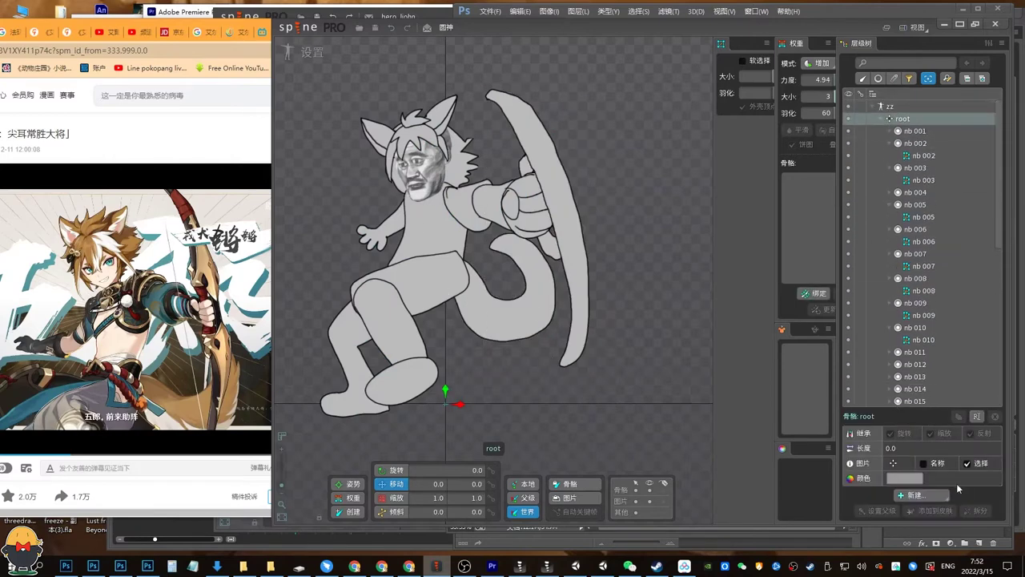
key("ctrl+s")
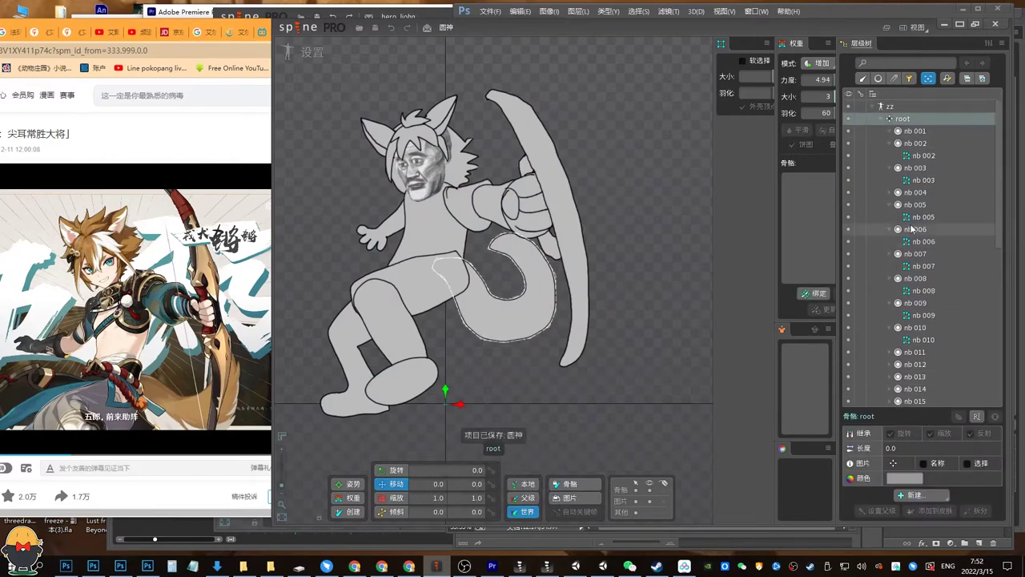
left_click(911, 229)
key("space")
left_click_drag(638, 137, 314, 476)
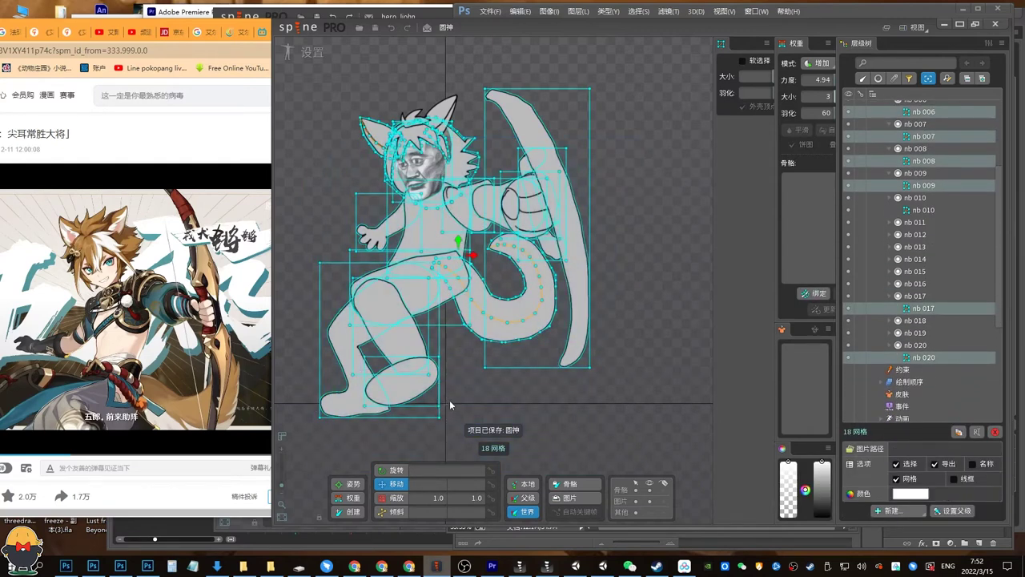
left_click_drag(473, 253, 476, 289)
key("space")
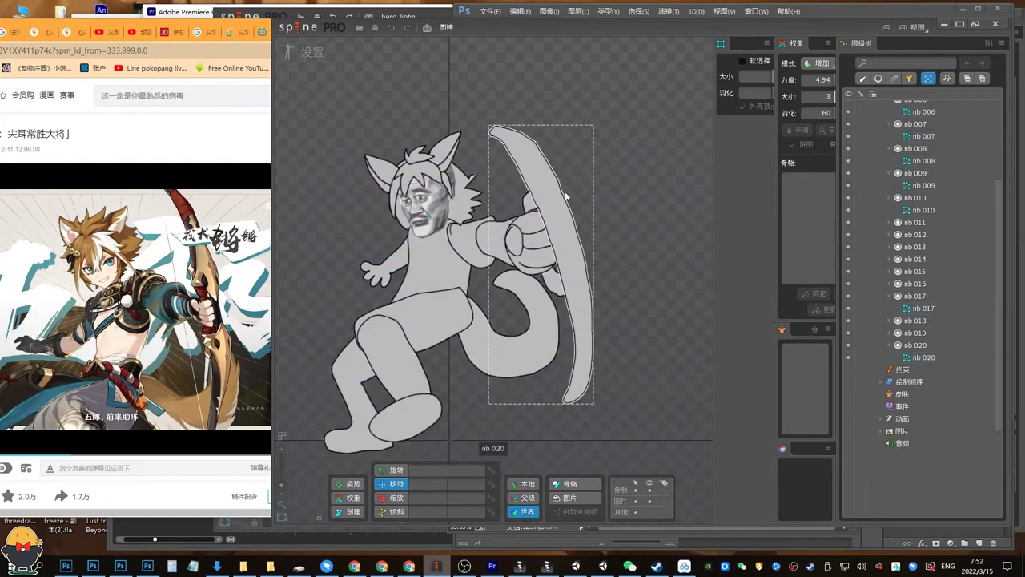
key("ctrl+s")
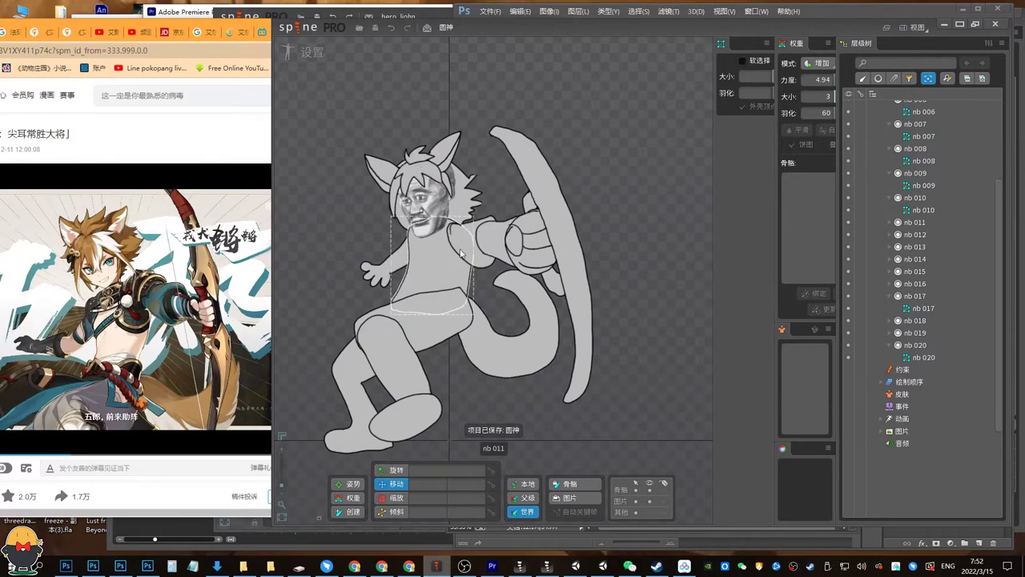
Start a new mesh outline on the far arm nb 001, placing vertices along its upper edge from the shoulder to the wrist.
left_click(383, 265)
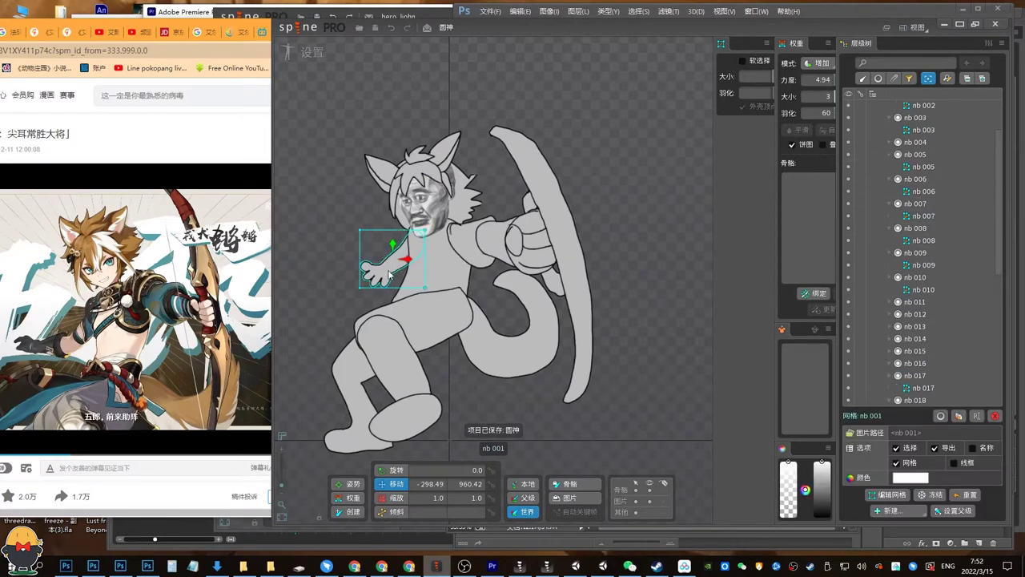
left_click(889, 492)
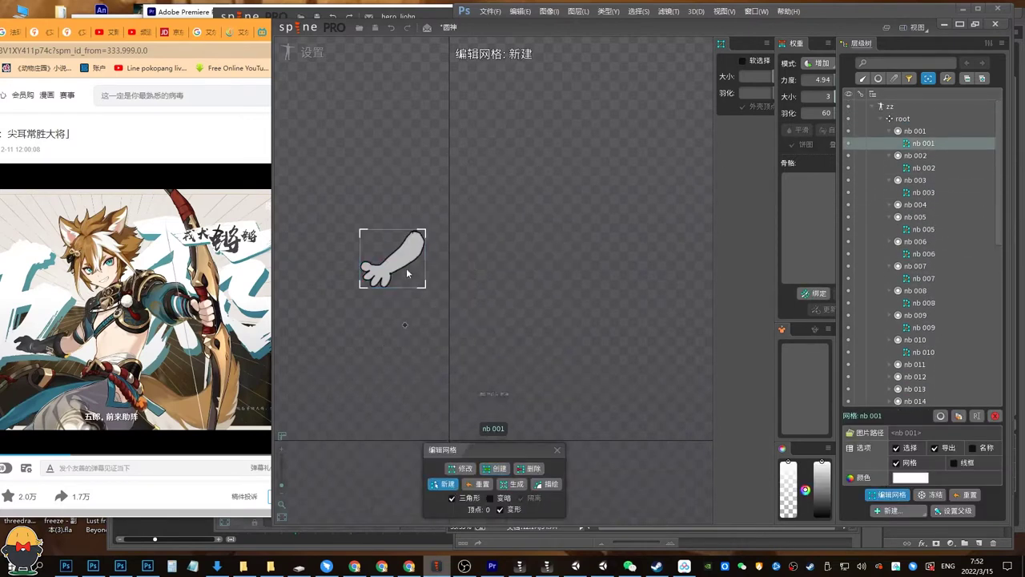
scroll(404, 243, "up", 5)
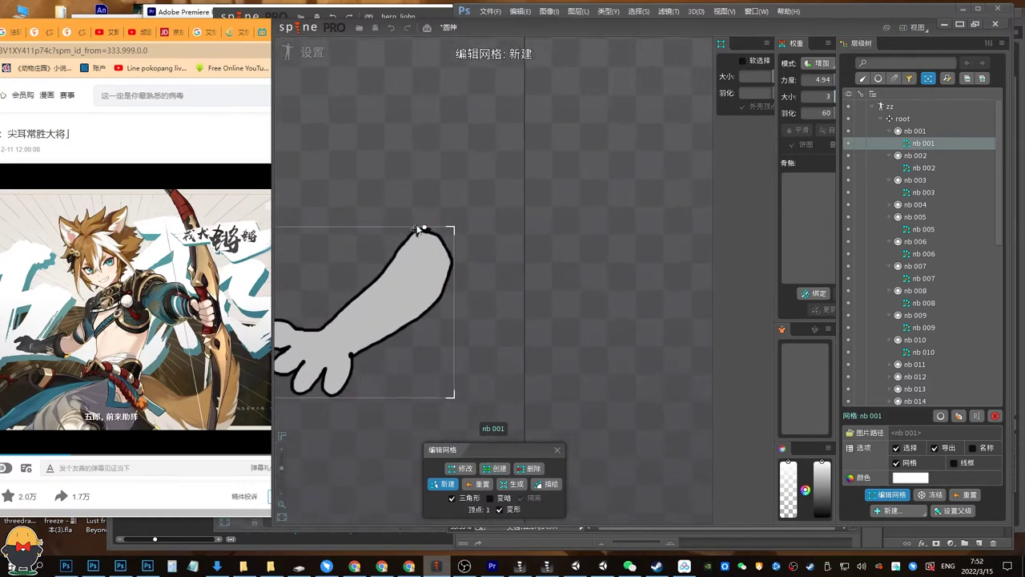
left_click(424, 230)
left_click(412, 230)
left_click(374, 279)
left_click(363, 288)
left_click(352, 298)
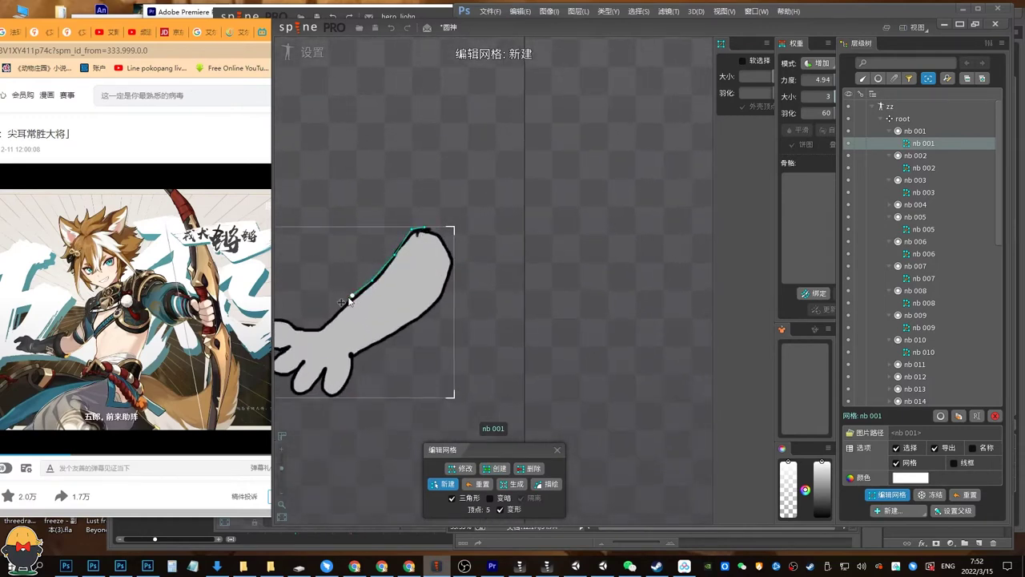
left_click(316, 330)
Continue the outline of nb 001 loosely around the thumb and the outer side of the hand.
left_click_drag(314, 331, 385, 306)
left_click(353, 292)
left_click(331, 297)
left_click(329, 313)
left_click(334, 354)
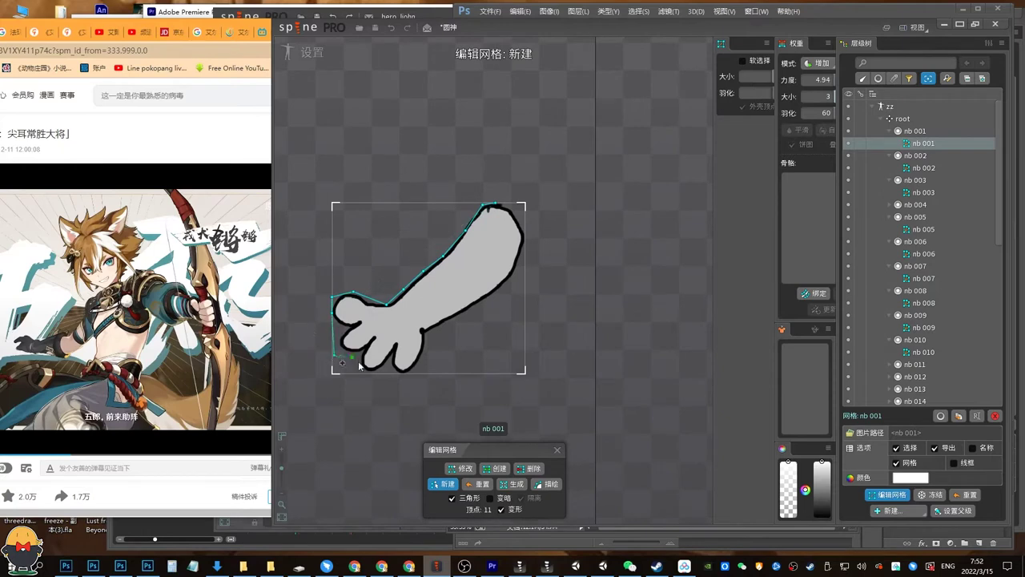
Finish the new mesh outline of arm nb 001 around the fingers and along the forearm to the shoulder, and close mesh editing.
left_click(368, 372)
left_click(406, 371)
left_click(417, 362)
left_click(523, 270)
left_click(524, 247)
left_click(525, 228)
left_click(519, 212)
left_click(495, 205)
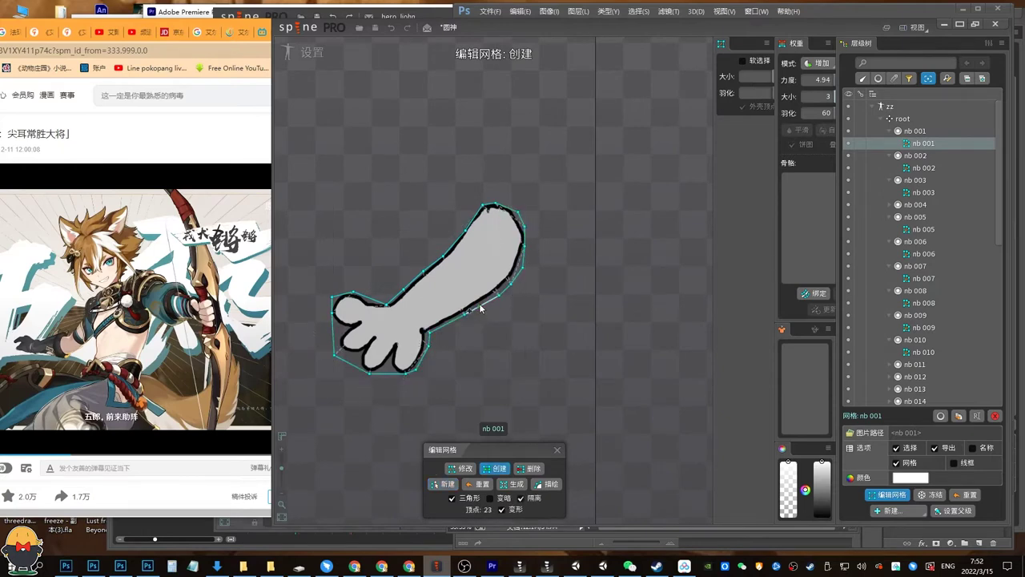
left_click(443, 325)
left_click(557, 449)
Trace a mesh around the rear leg nb 016 with the detail set to 45.5, accept it and save the project.
scroll(545, 433, "down", 4)
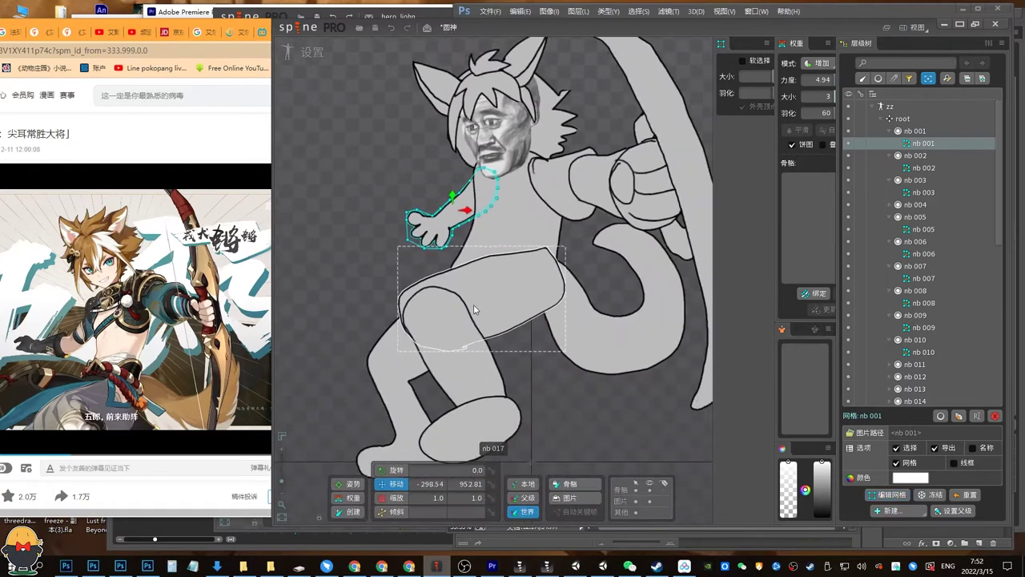
left_click_drag(489, 308, 484, 238)
left_click(391, 288)
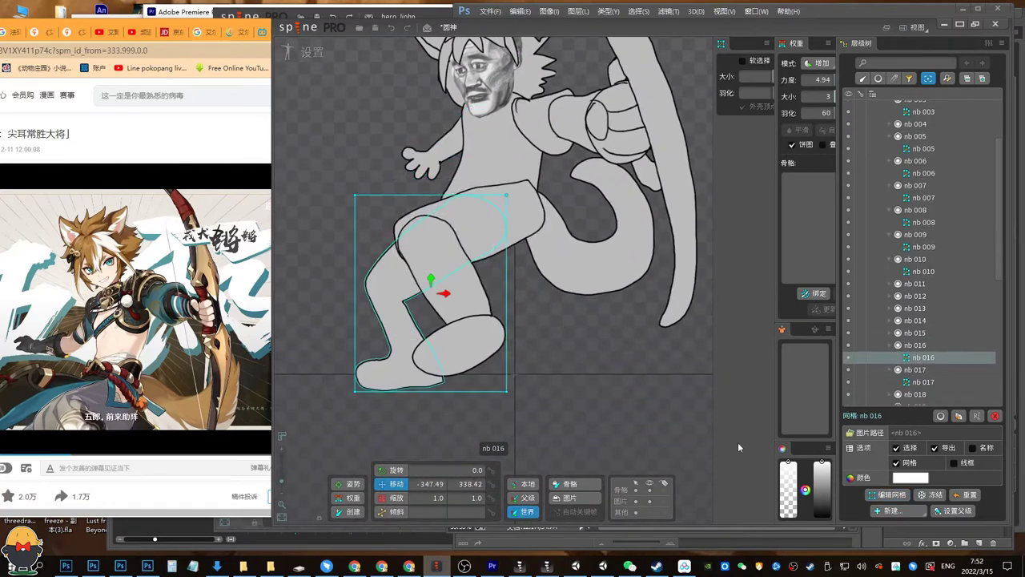
left_click(881, 498)
left_click(512, 474)
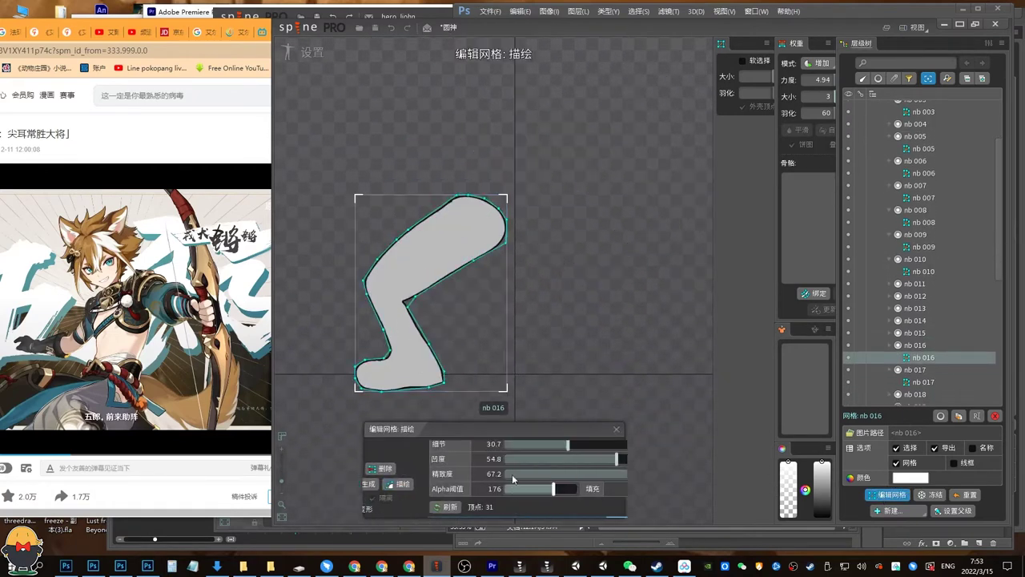
left_click_drag(492, 445, 519, 445)
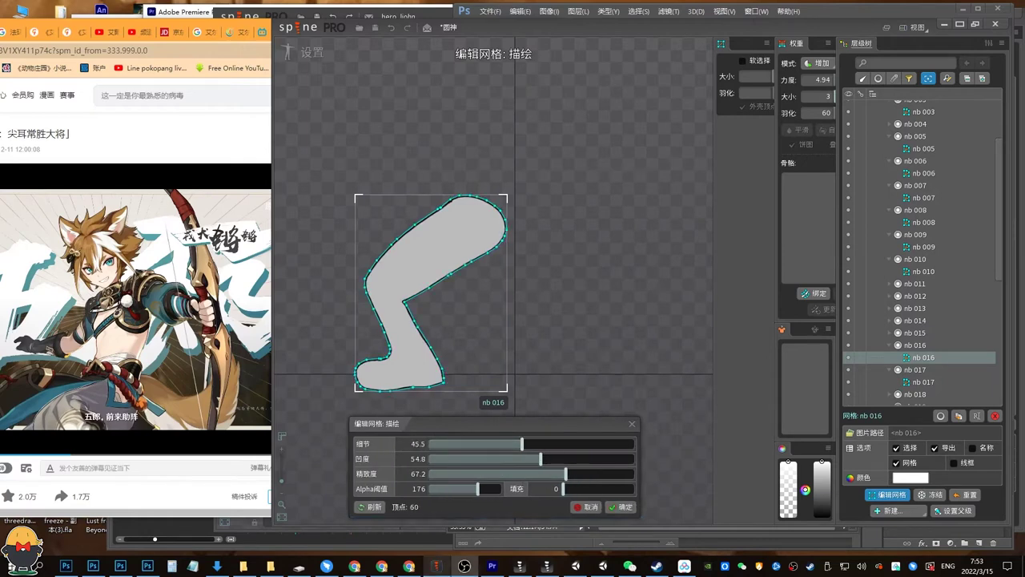
left_click(623, 507)
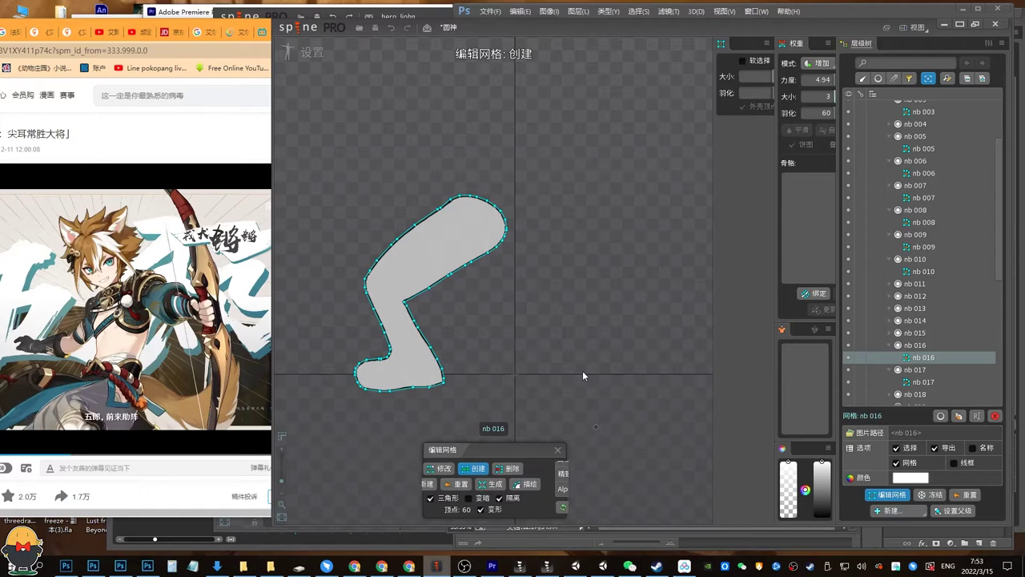
left_click(557, 449)
key("ctrl+s")
left_click_drag(537, 277, 527, 301)
left_click_drag(604, 266, 595, 329)
left_click_drag(618, 226, 606, 303)
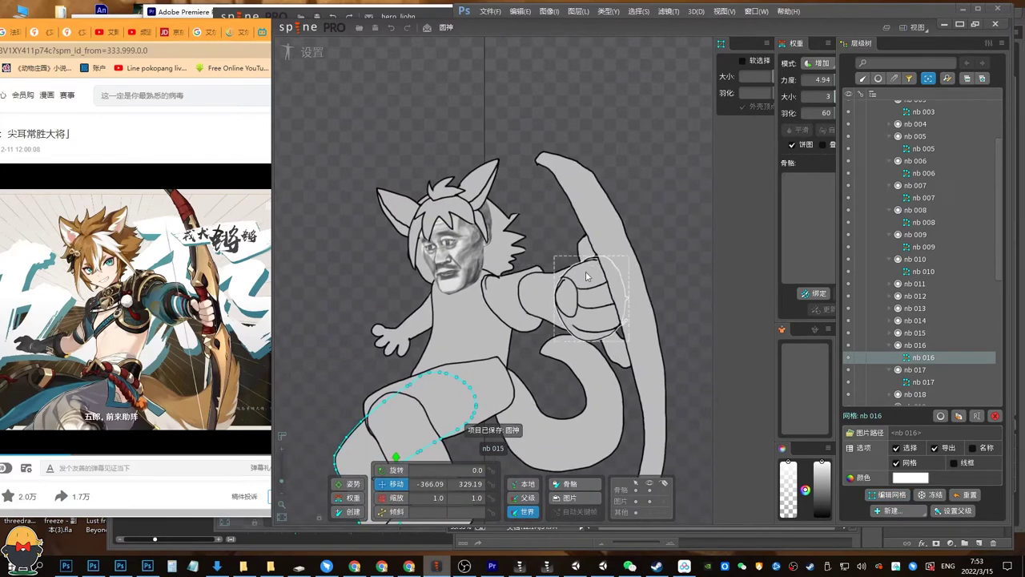
left_click_drag(517, 229, 543, 220)
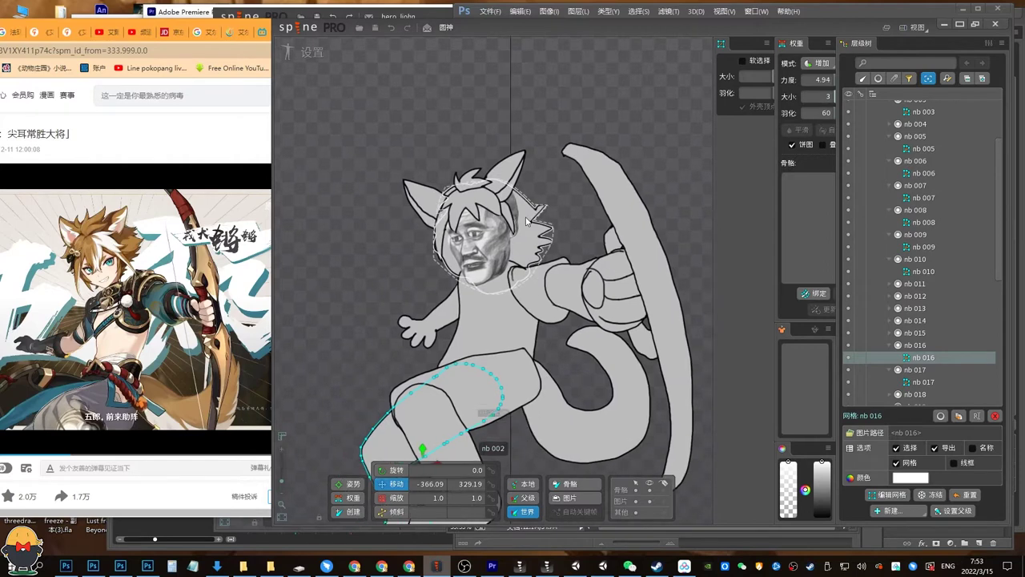
key("space")
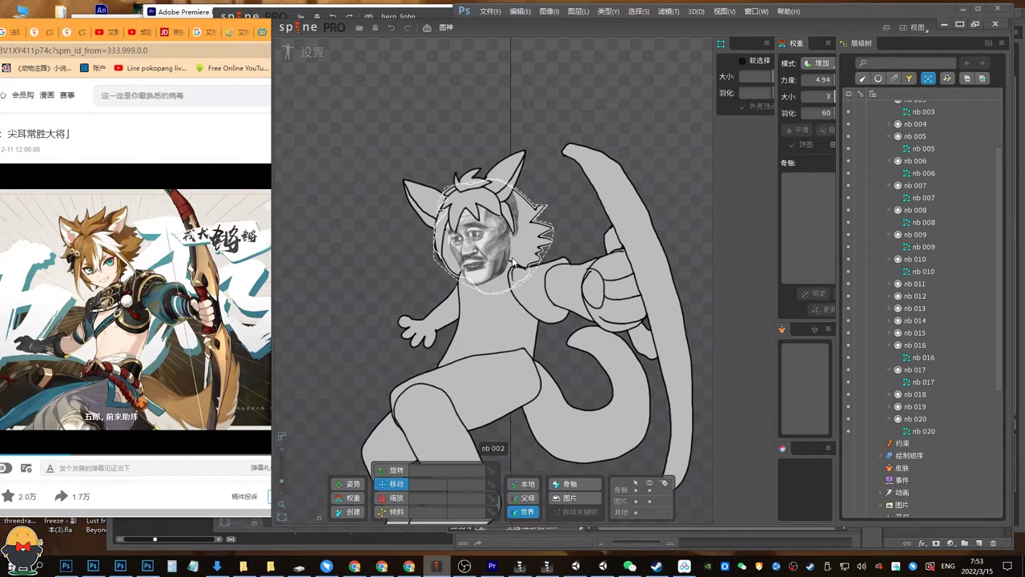
left_click_drag(519, 259, 513, 224)
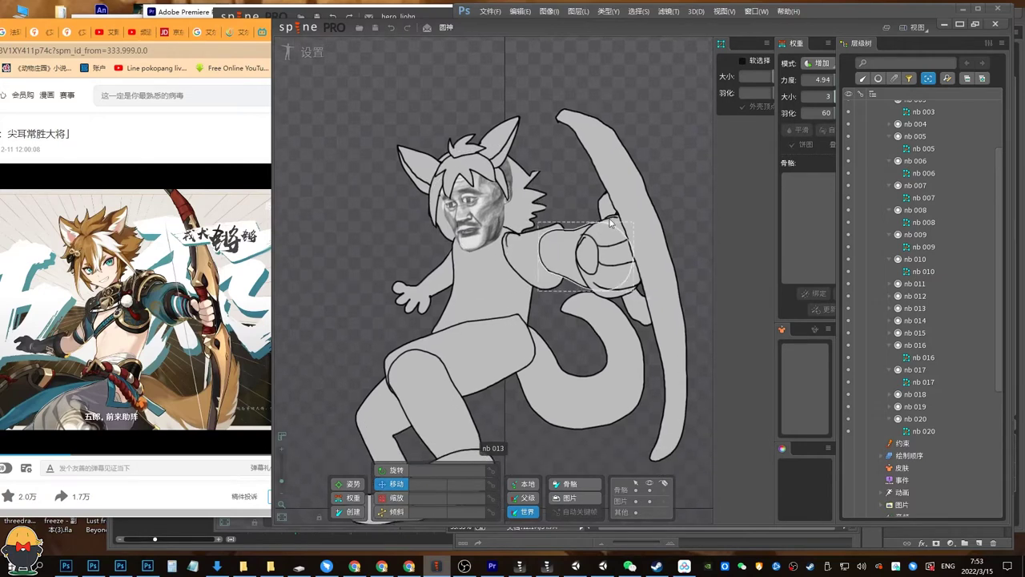
Save the project, expand slot nb 004 and examine the mesh outlines of attachments nb 001 to nb 005 and the bow nb 020.
key("ctrl+s")
left_click(911, 125)
left_click(889, 124)
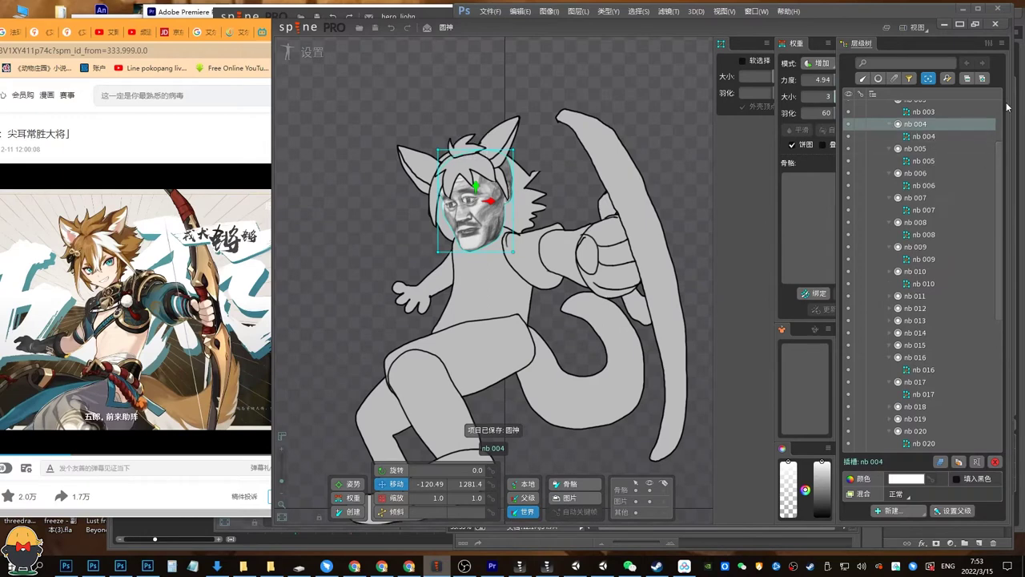
scroll(941, 142, "up", 4)
left_click(924, 143)
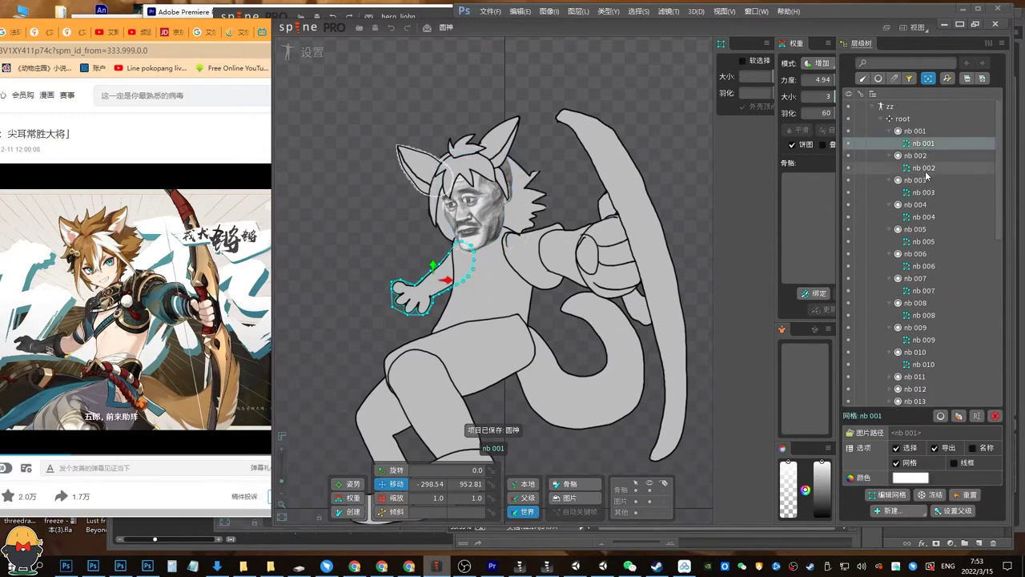
left_click(927, 169)
left_click(929, 194)
left_click(929, 207)
left_click(929, 217)
left_click(930, 193)
left_click(929, 169)
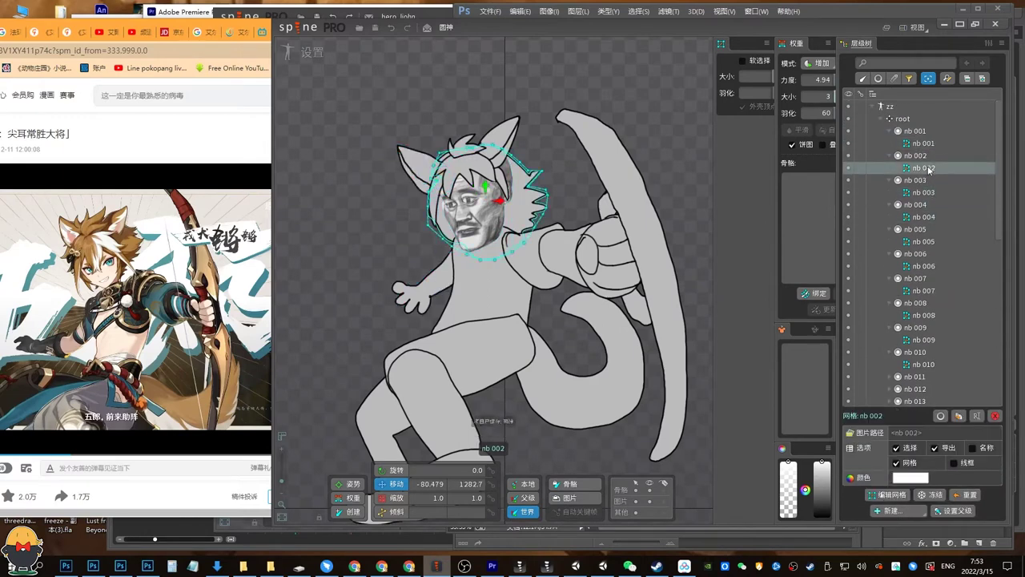
left_click(925, 241)
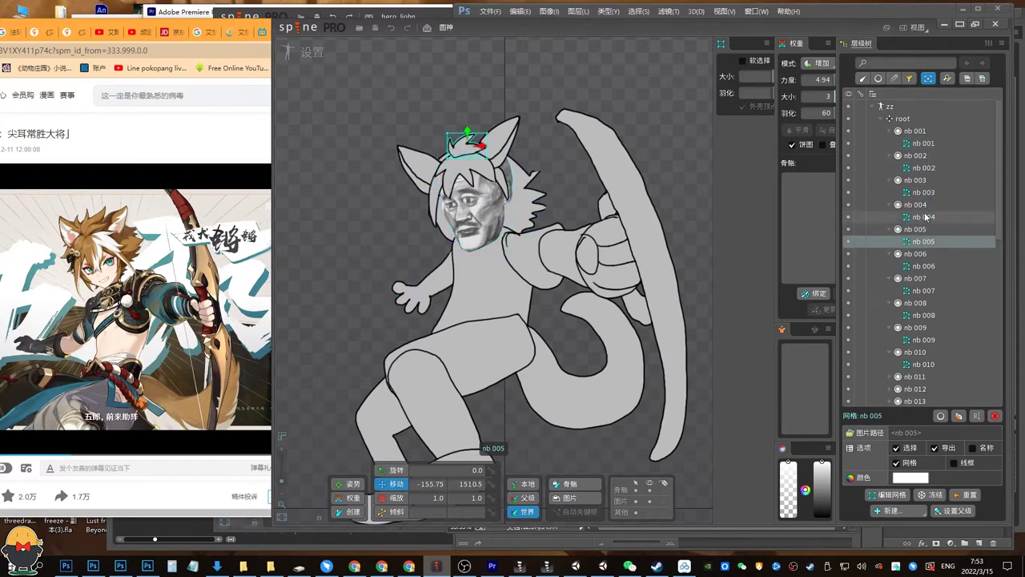
left_click_drag(633, 243, 632, 219)
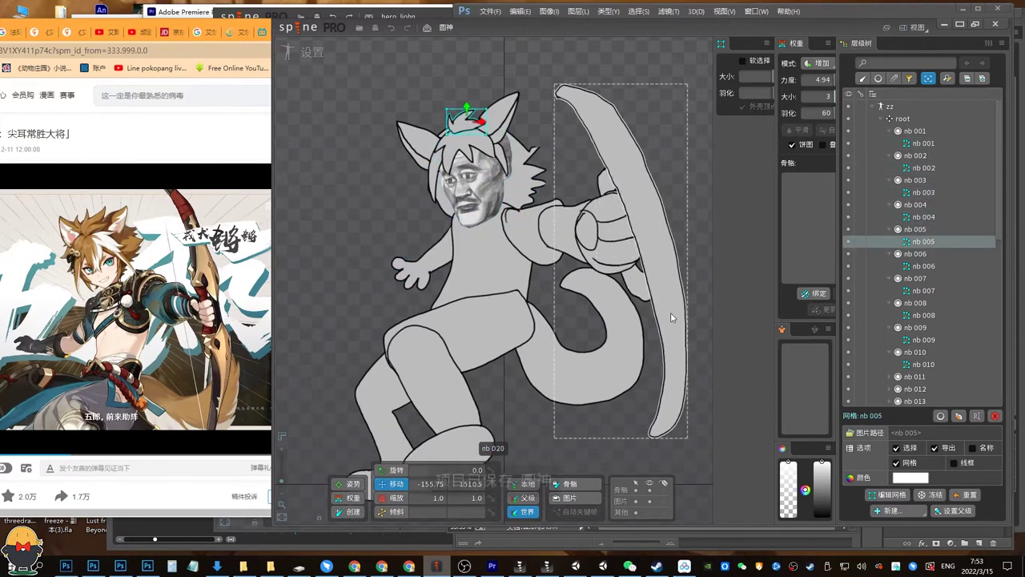
key("ctrl+s")
left_click(678, 342)
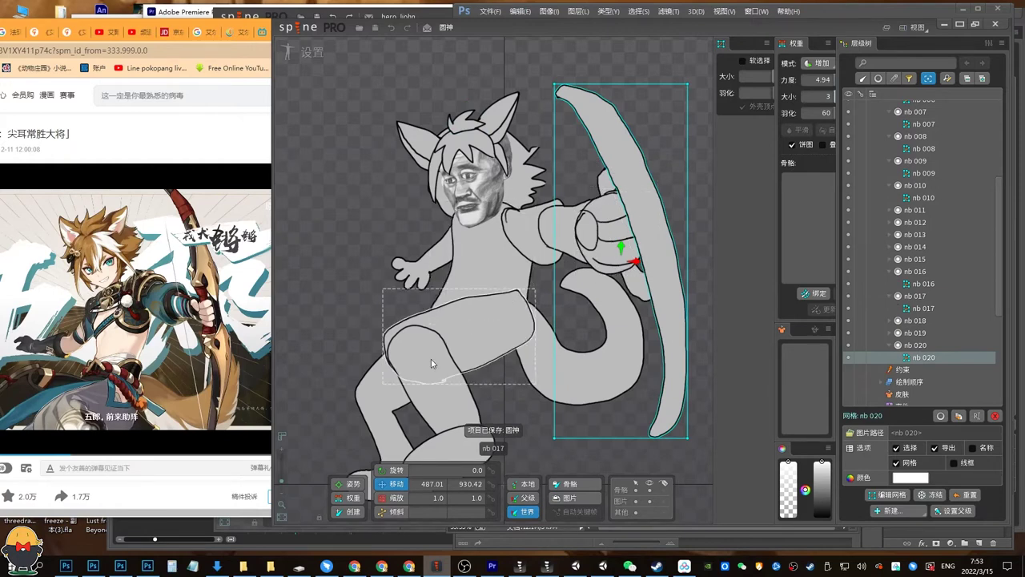
left_click_drag(281, 484, 281, 484)
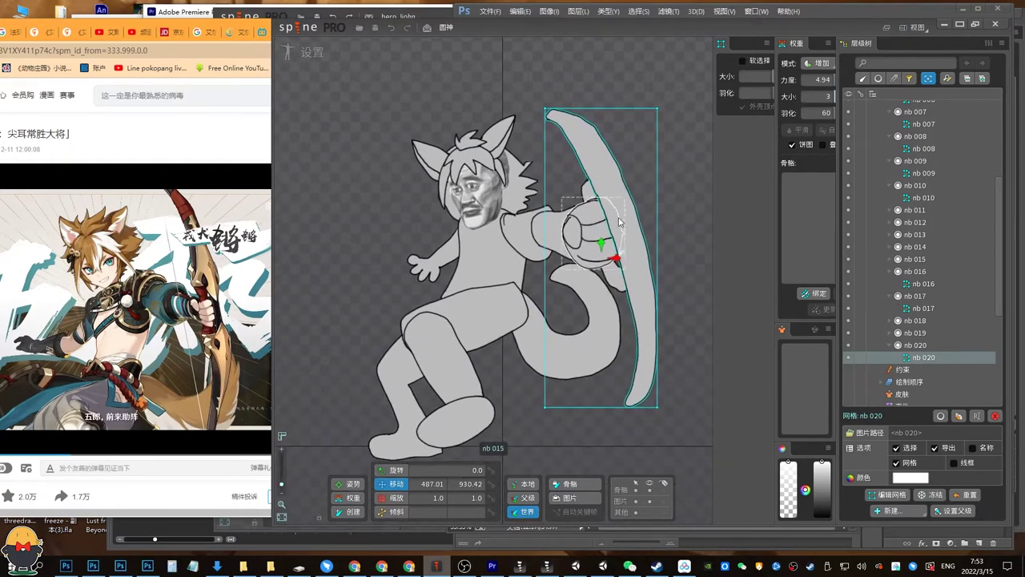
key("ctrl+s")
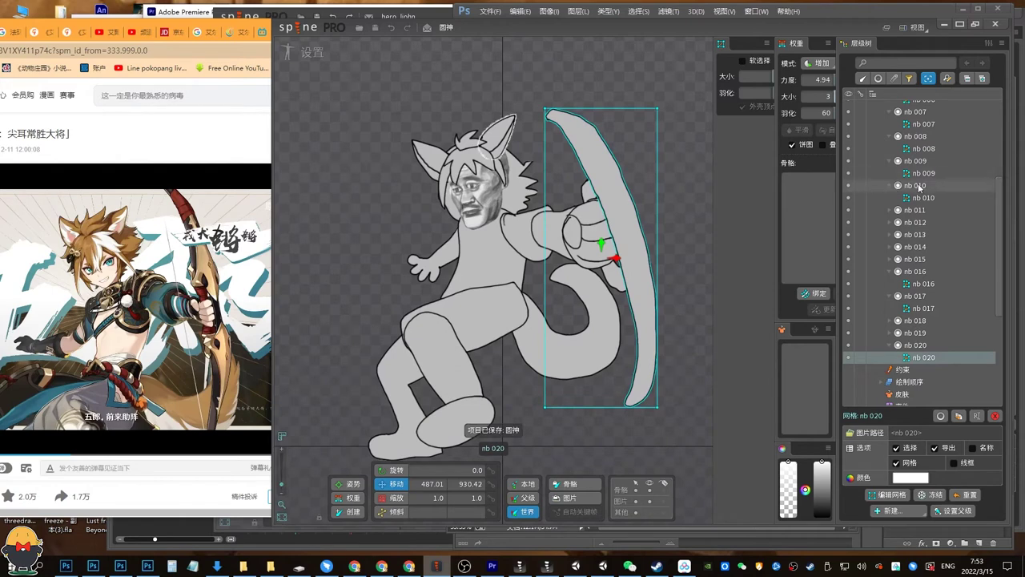
Create a zero-length hip bone under root in the pelvis and extend a three-bone chain from it through the torso and head.
left_click_drag(999, 191, 996, 115)
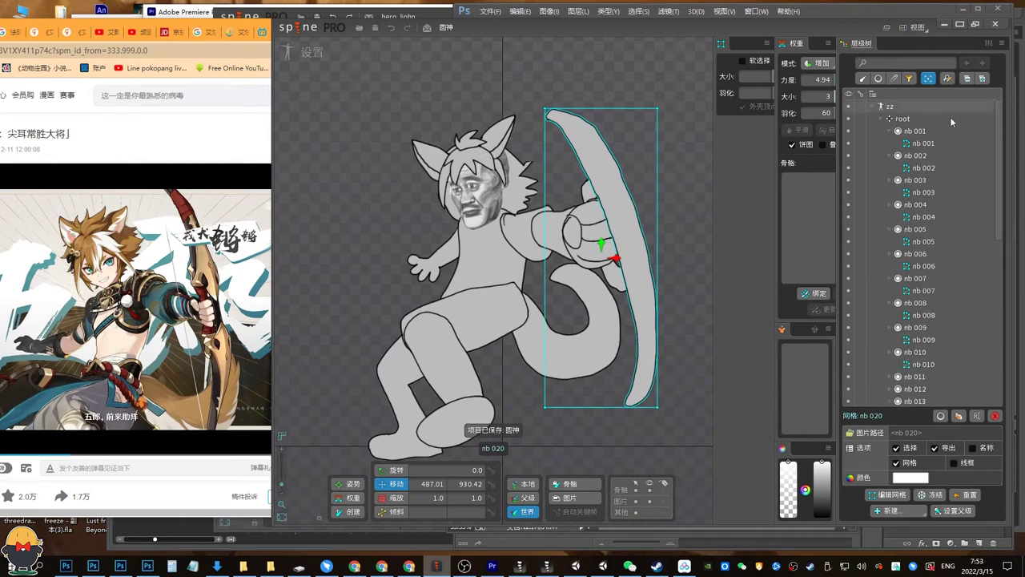
left_click(910, 120)
left_click(360, 512)
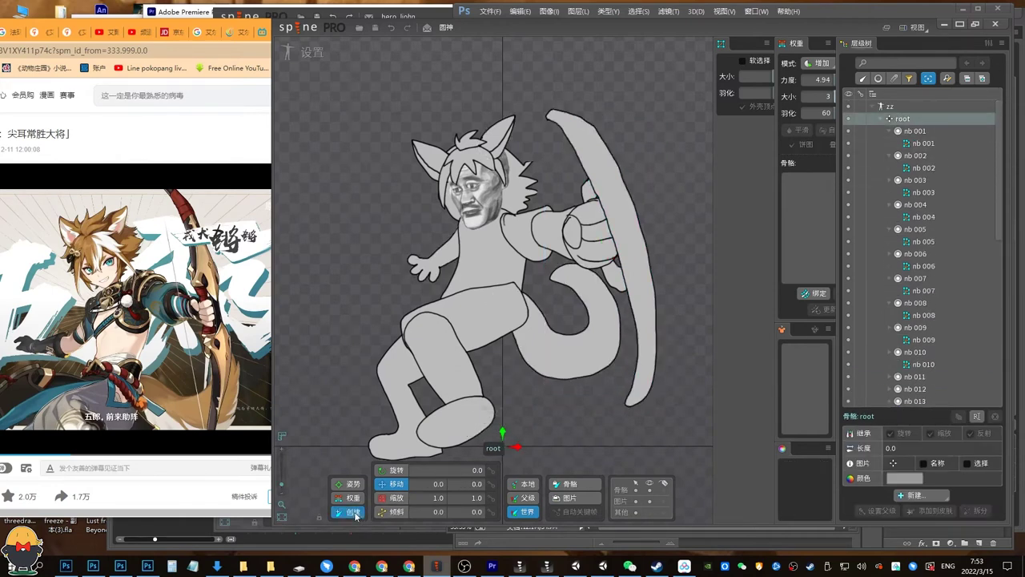
scroll(494, 284, "up", 1)
left_click(493, 285)
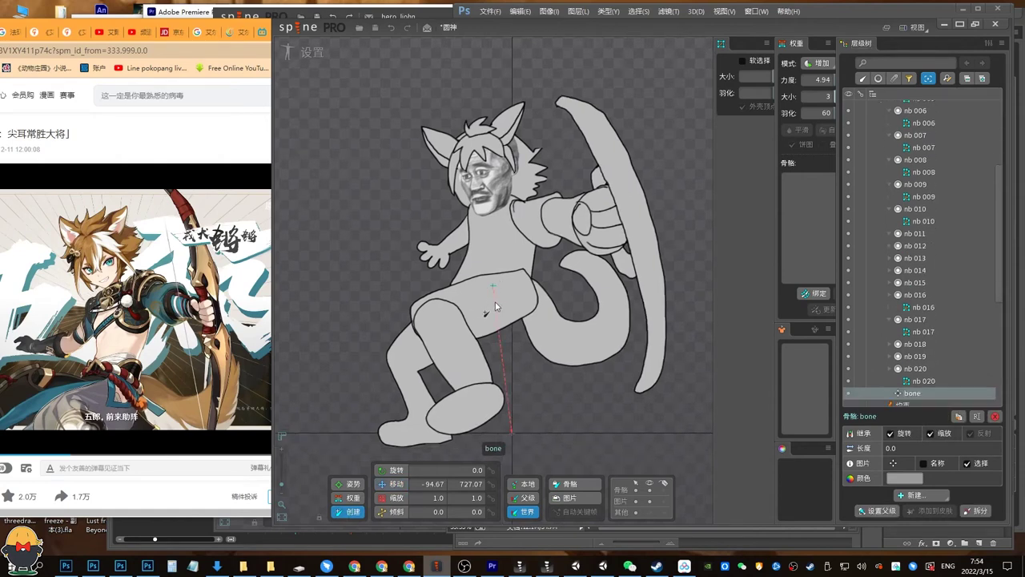
mouse_move(493, 283)
left_mouse_down()
mouse_move(502, 197)
mouse_move(465, 36)
left_mouse_up()
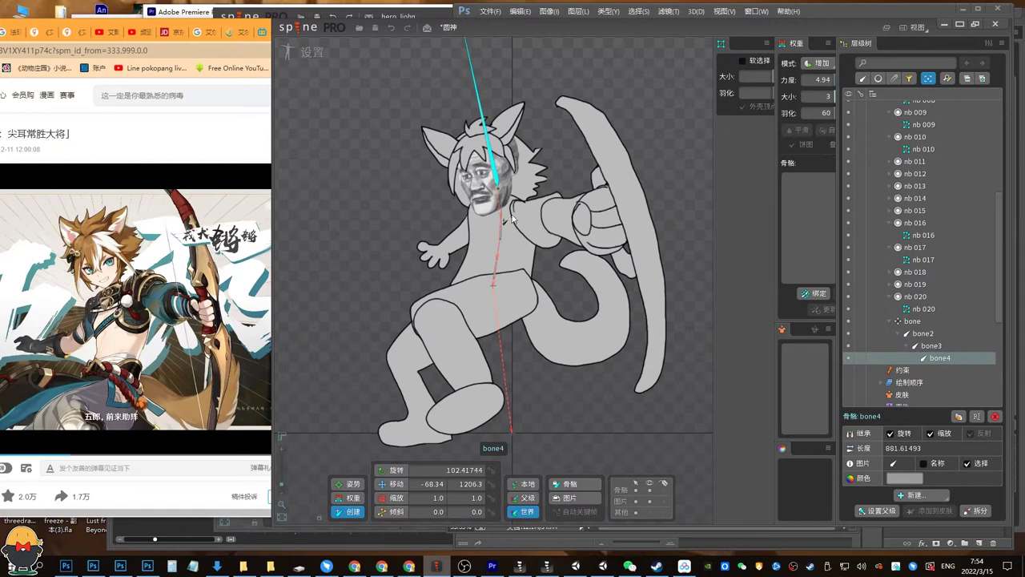
Branch a three-bone chain along the bow arm and a four-bone chain along the other arm from the upper torso bone.
left_click(502, 225)
left_click_drag(513, 214, 738, 210)
key("ctrl+z")
left_click(549, 216)
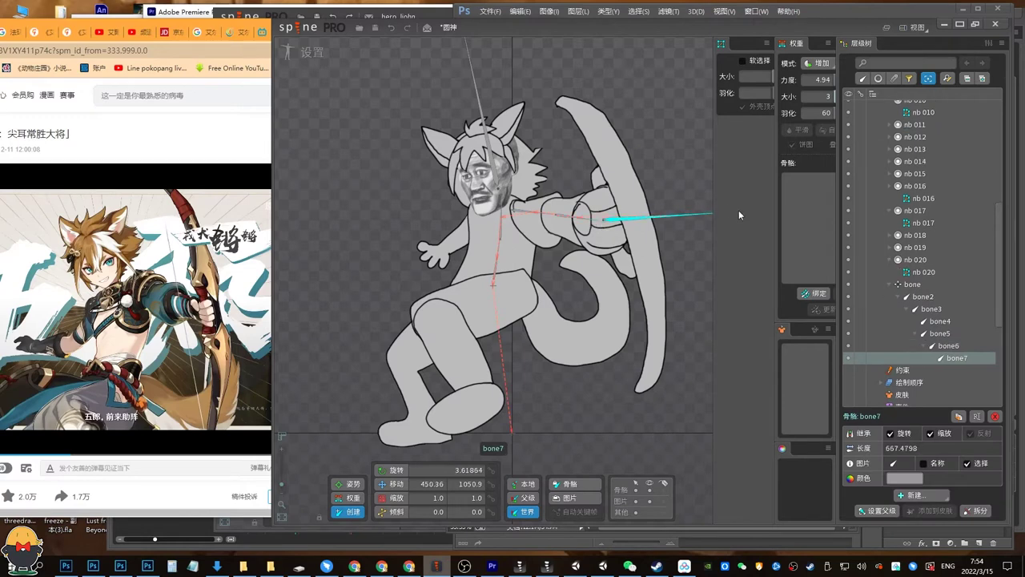
left_click_drag(497, 208, 394, 286)
Add a short pelvis bone under the hip bone and a three-bone chain from it down each leg.
left_click(492, 292)
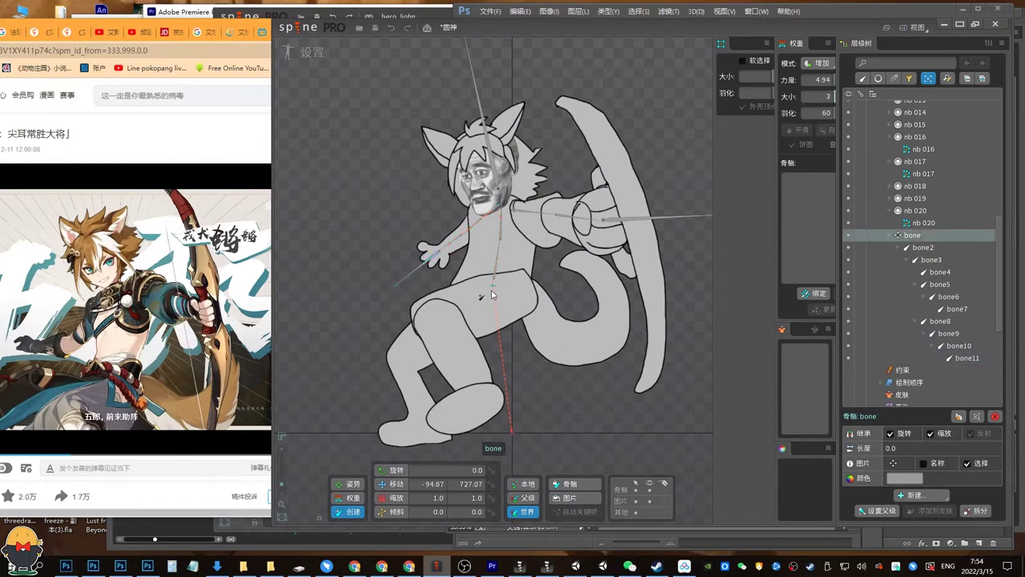
left_click_drag(487, 299, 467, 328)
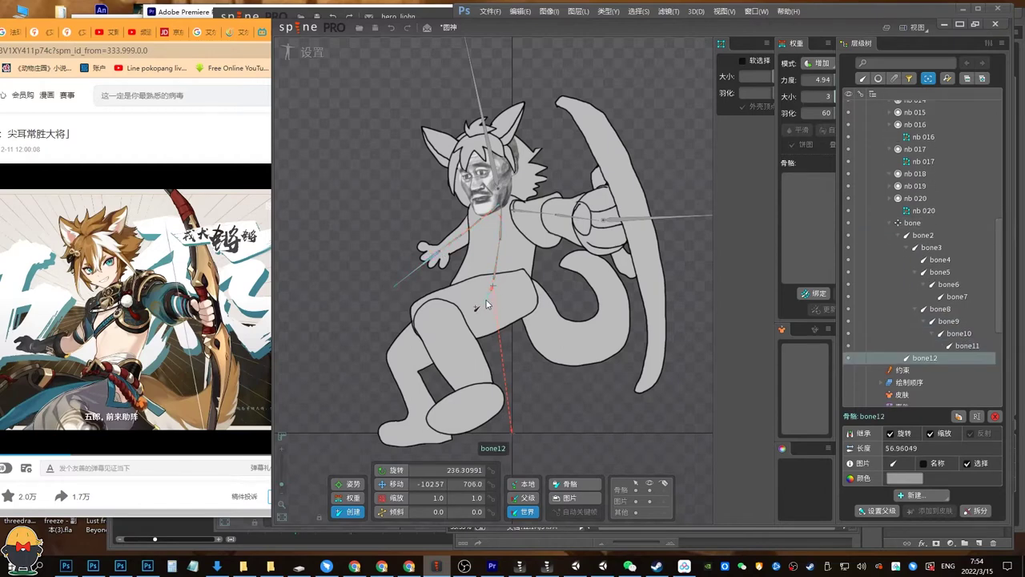
left_click_drag(519, 296, 435, 443)
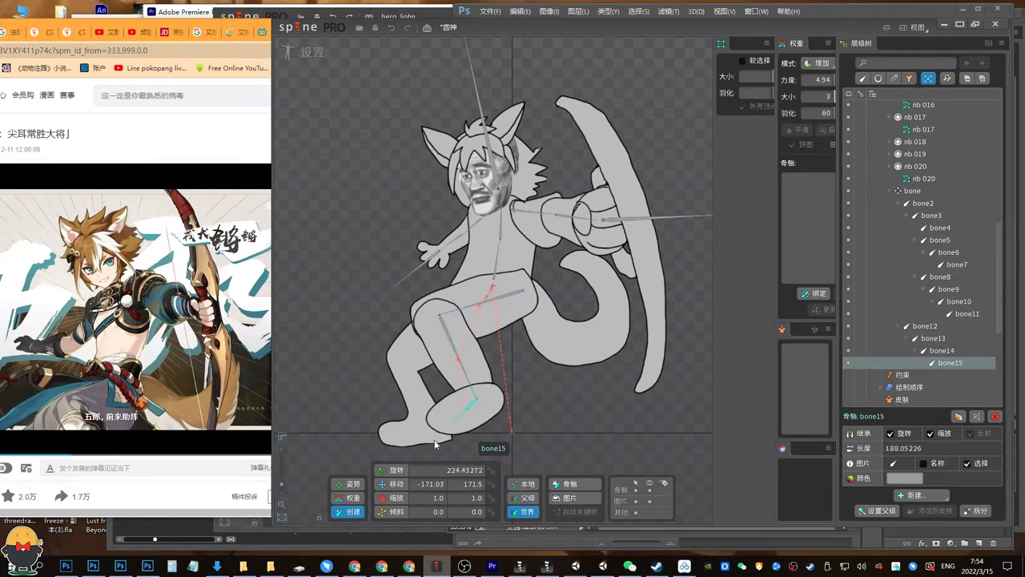
left_click(490, 295)
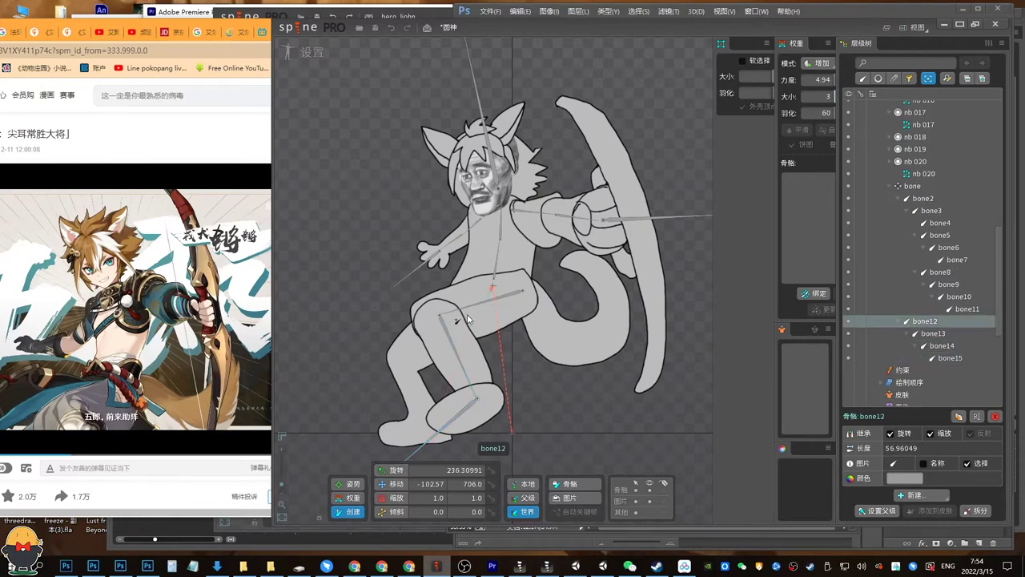
left_click_drag(458, 317, 344, 461)
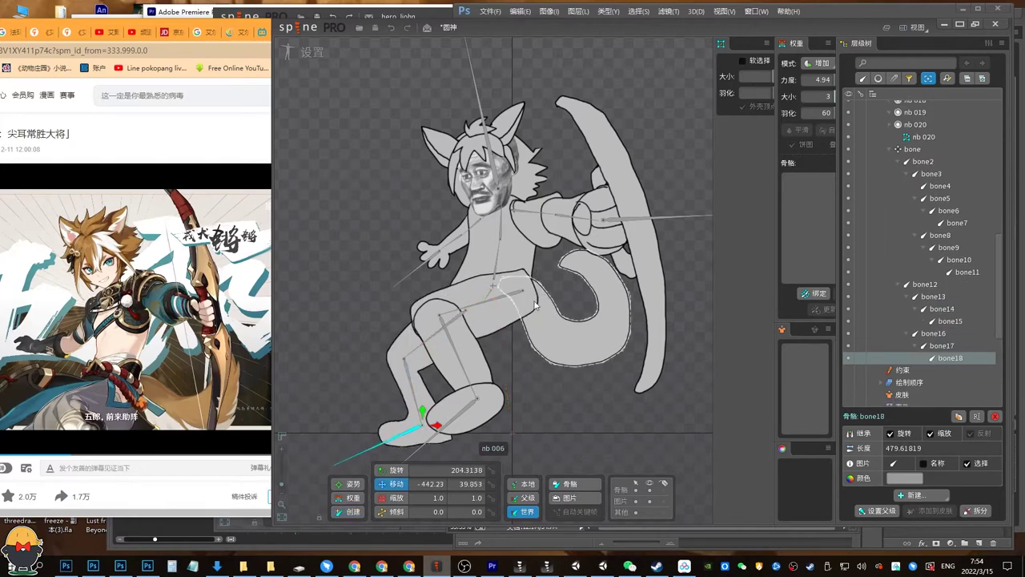
Create a seven-bone chain along the curved tail from the hip bone to the tail tip and save the project.
left_click(497, 296)
key("c")
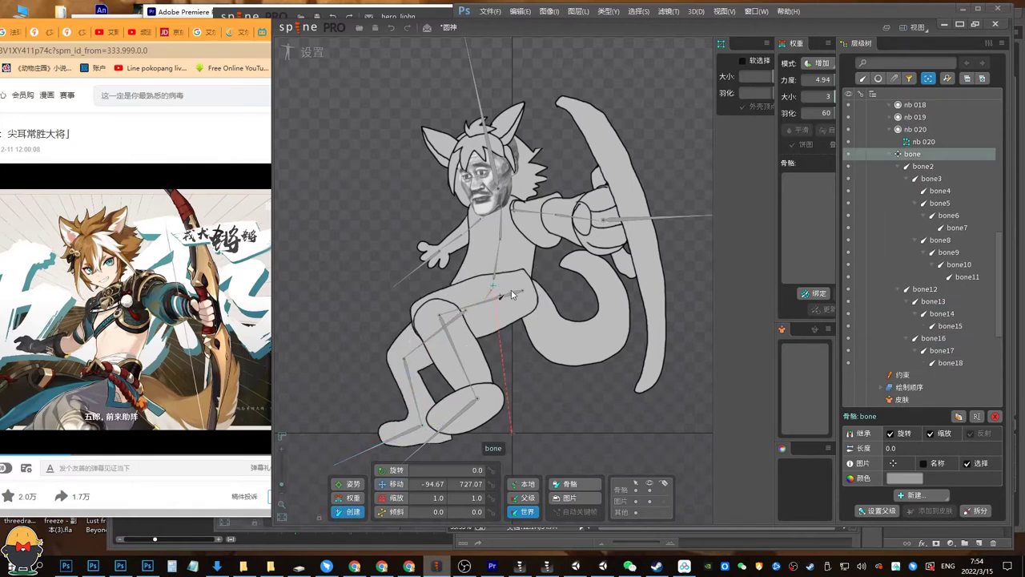
mouse_move(508, 282)
left_mouse_down()
mouse_move(564, 346)
mouse_move(590, 349)
mouse_move(576, 344)
mouse_move(609, 329)
mouse_move(613, 296)
mouse_move(597, 268)
mouse_move(561, 267)
left_mouse_up()
key("ctrl+z")
key("ctrl+z")
left_click(540, 319)
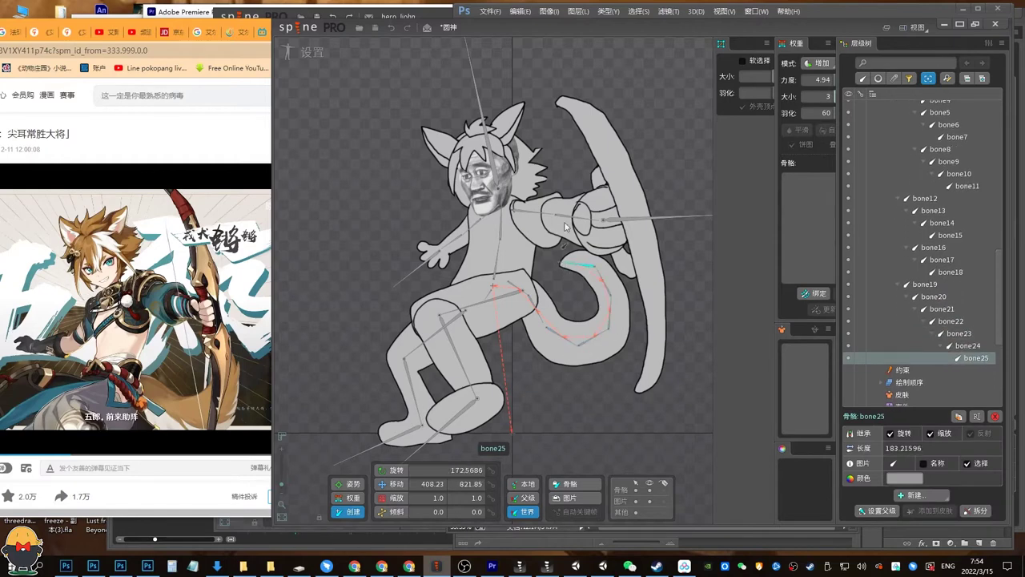
key("ctrl+s")
left_click_drag(532, 201, 506, 249)
left_click_drag(467, 200, 478, 236)
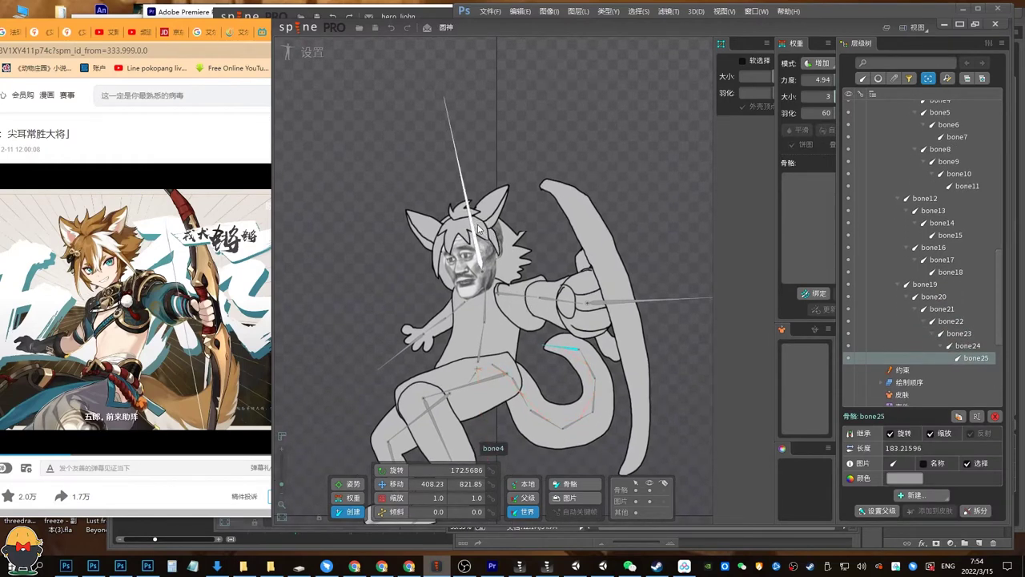
key("v")
key("ctrl+s")
Try to add a bone along the hair tuft as a child of the head bone, and undo it.
scroll(472, 224, "up", 4)
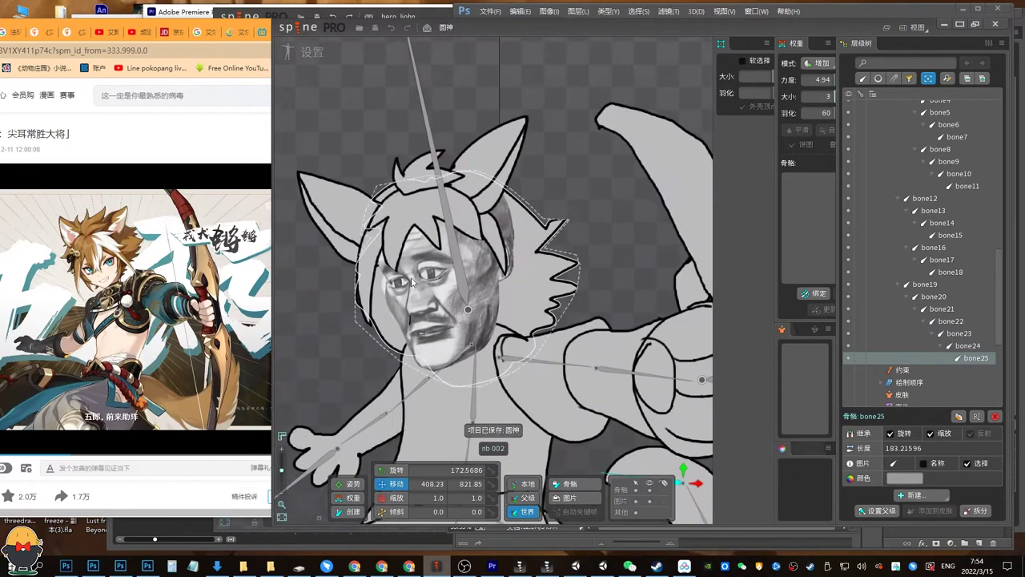
left_click(453, 217)
key("n")
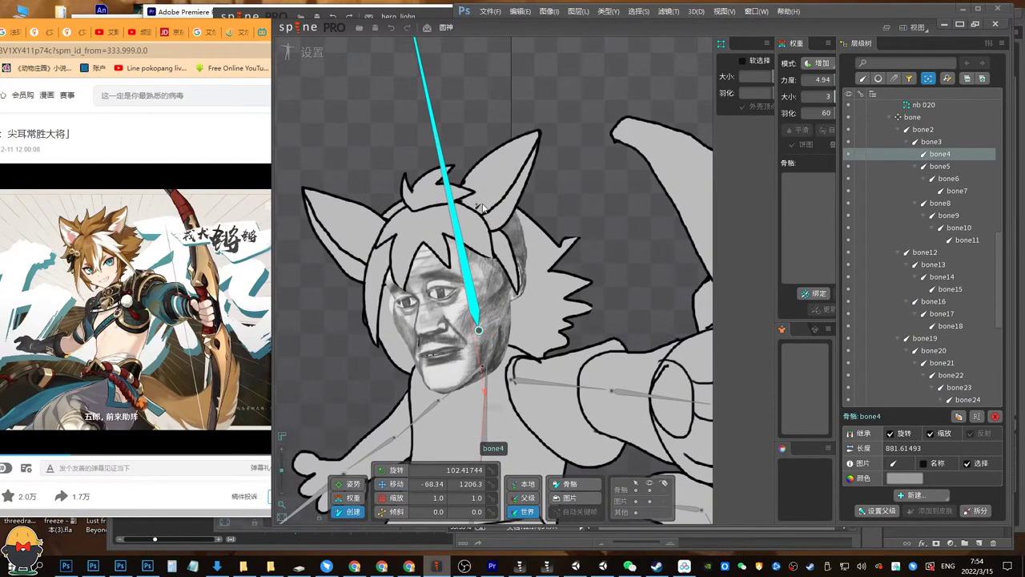
left_click_drag(416, 206, 461, 172)
left_click(450, 205, "ctrl")
key("ctrl+z")
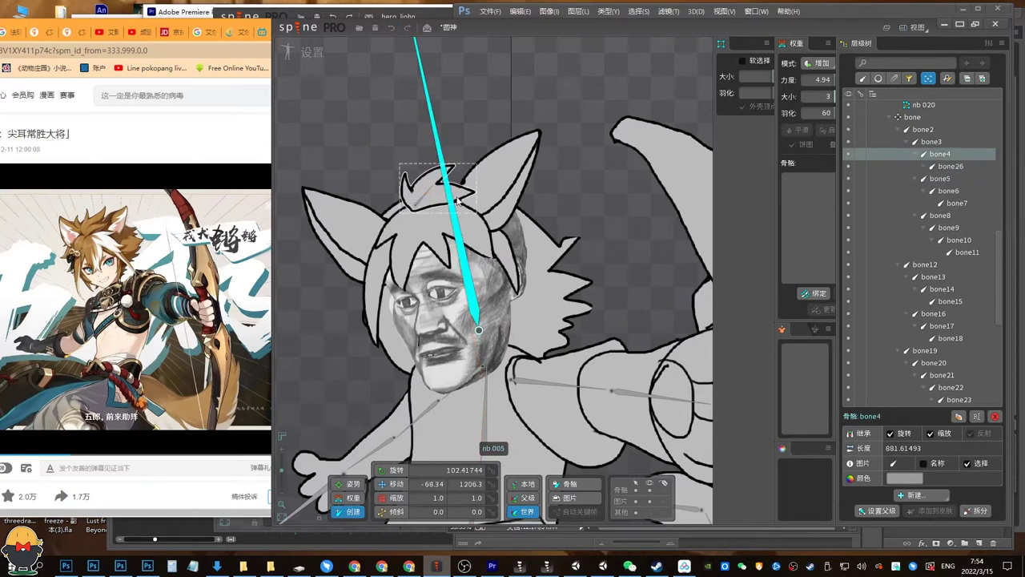
key("ctrl+z")
key("v")
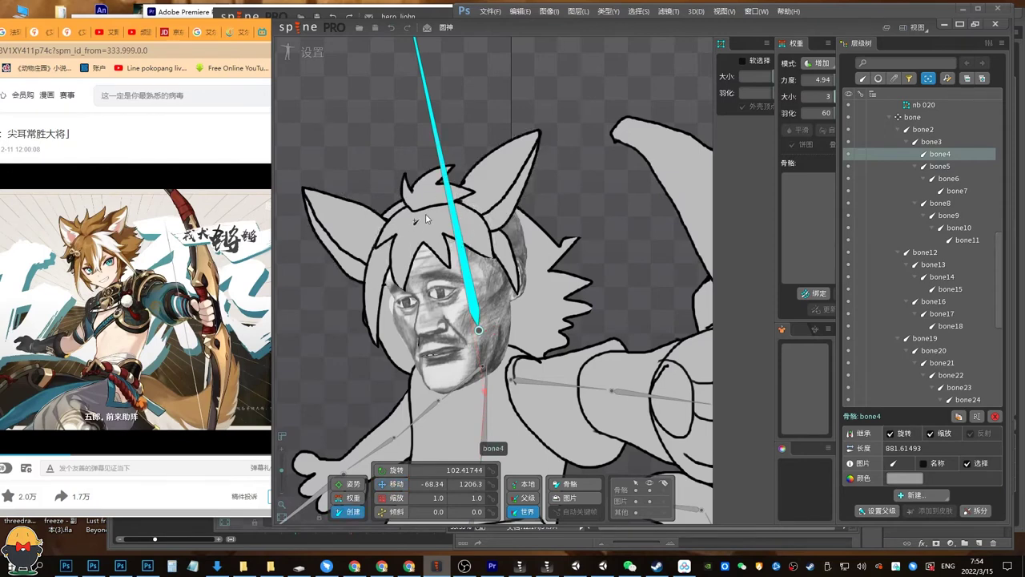
Add a zero-length control bone at the crown under the head bone, and build a two-bone chain up the hair tuft from it.
left_click(425, 214)
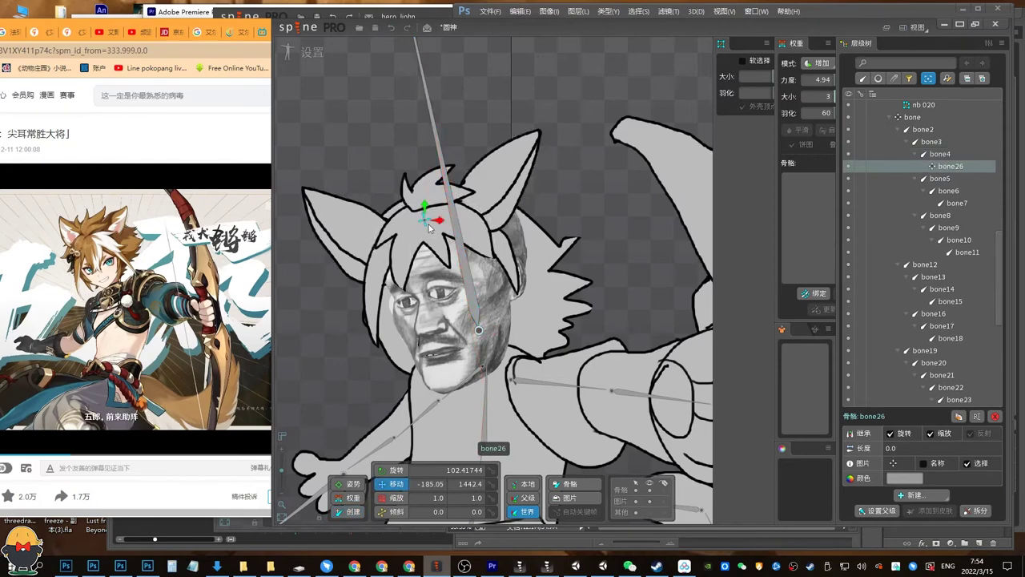
left_click_drag(424, 213, 452, 168)
Create three-bone chains along both front bangs, each branching from the crown control bone.
left_click(423, 218)
left_click_drag(415, 220, 403, 247)
left_click_drag(402, 247, 403, 285)
left_click(425, 219)
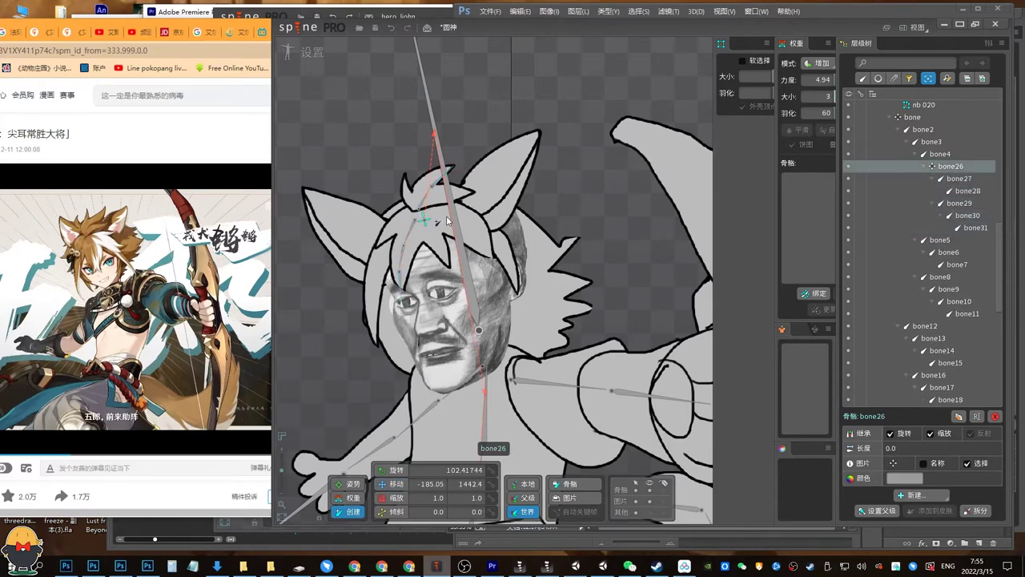
left_click_drag(440, 213, 488, 245)
left_click_drag(489, 245, 499, 268)
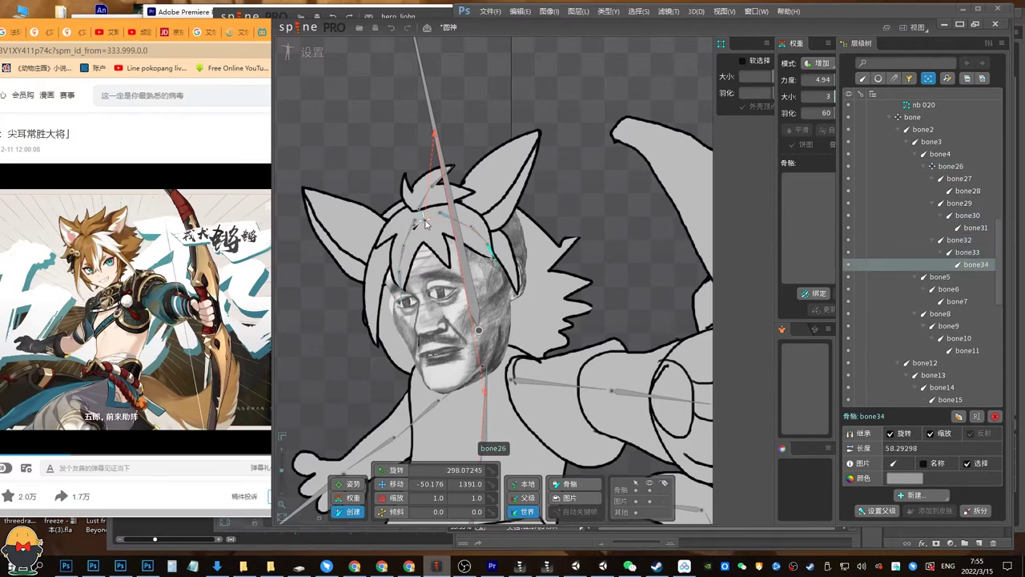
Branch a three-bone chain from the crown control bone down the side hair lock on each side of the face.
left_click(425, 221)
mouse_move(401, 219)
left_mouse_down()
mouse_move(373, 287)
mouse_move(374, 367)
left_mouse_up()
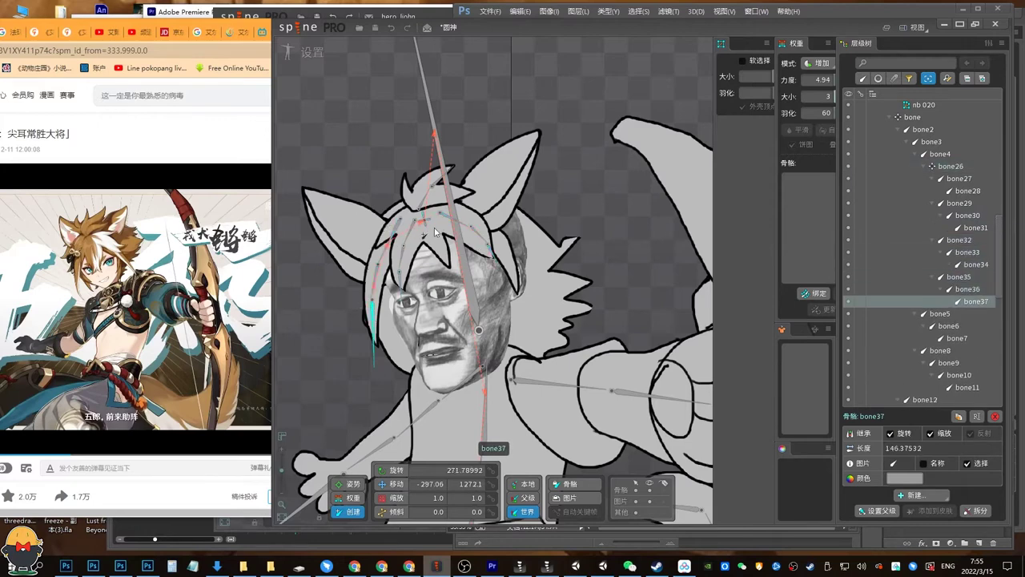
left_click(426, 221)
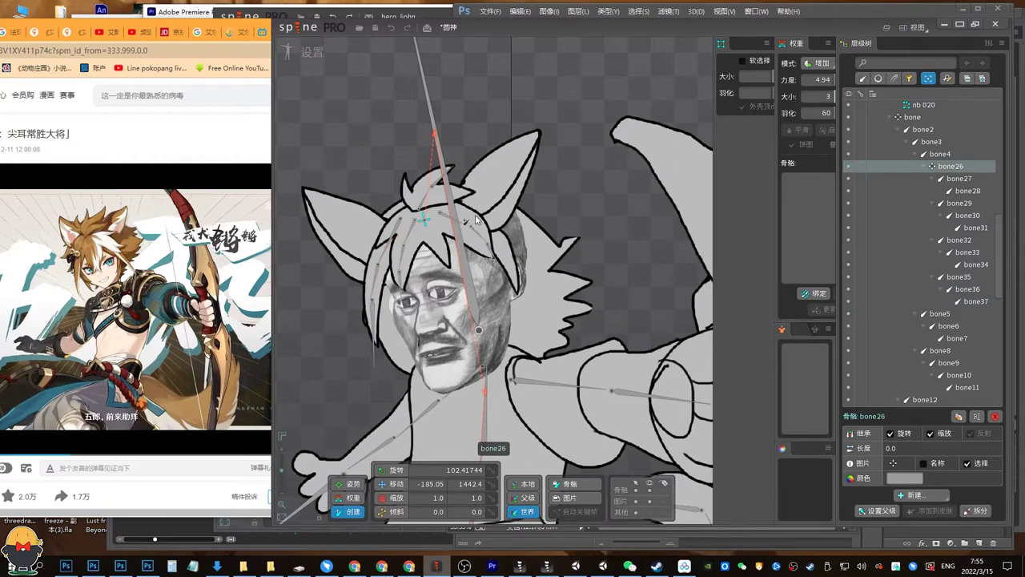
left_click_drag(477, 218, 518, 290)
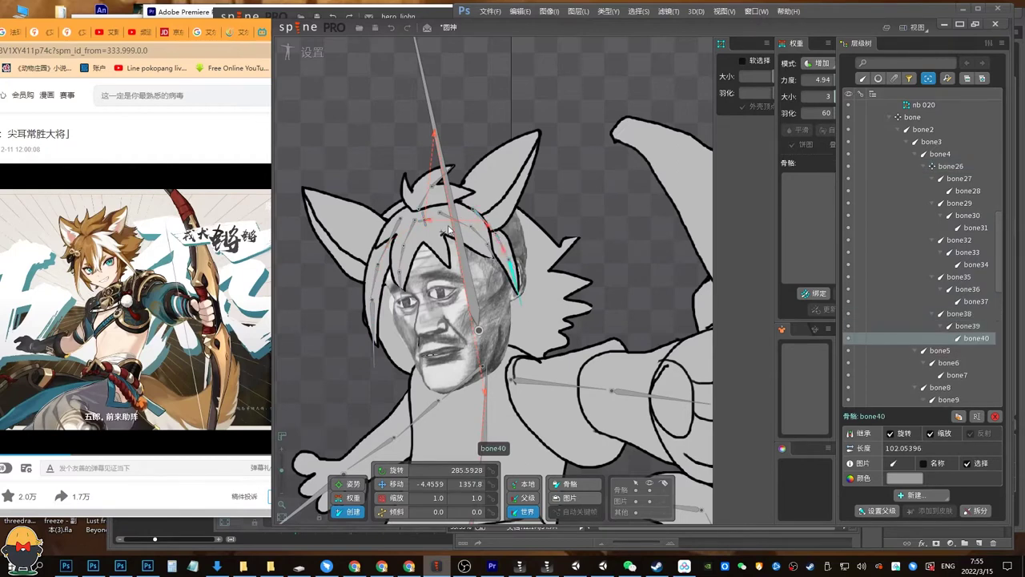
Build a three-bone chain along each fox ear to just past its tip, as children of the crown control bone.
left_click(428, 219)
left_click_drag(474, 215, 534, 123)
left_click(427, 227)
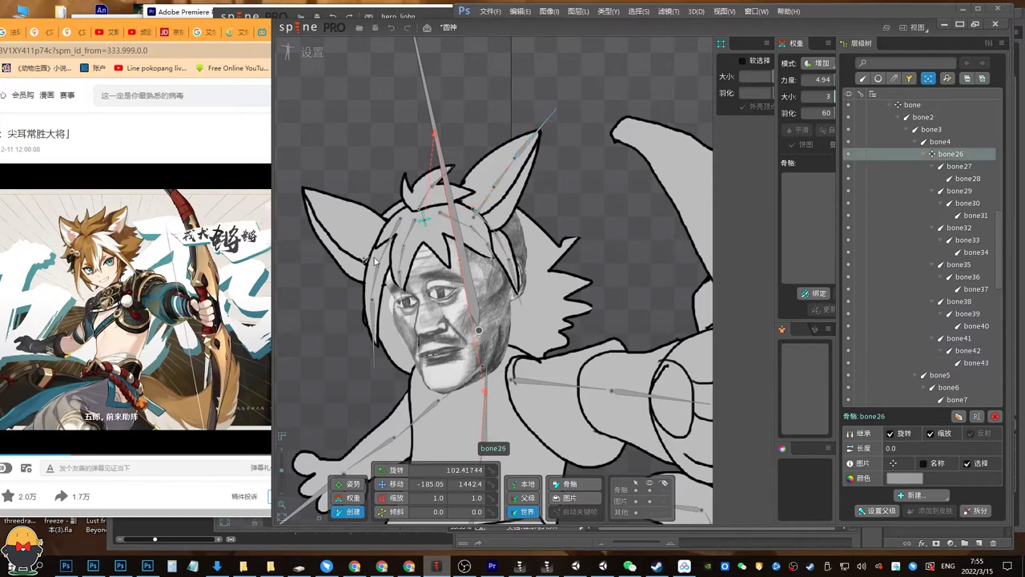
left_click_drag(377, 259, 289, 170)
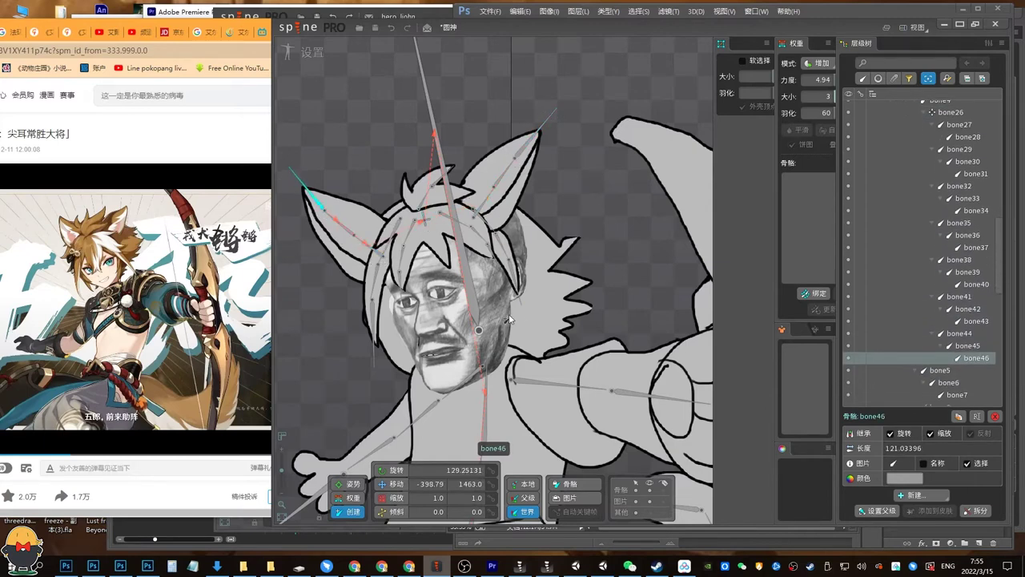
Add two four-bone chains and one three-bone chain through the back hair from the crown control bone and save the project.
left_click_drag(510, 319, 495, 291)
left_click(411, 193)
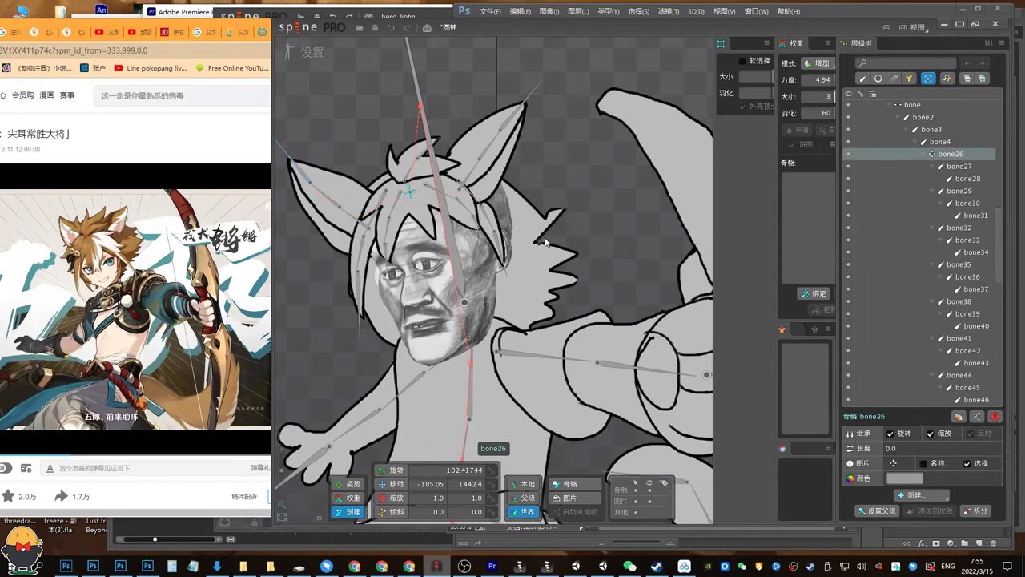
mouse_move(431, 176)
left_mouse_down()
mouse_move(485, 198)
mouse_move(555, 266)
mouse_move(601, 284)
left_mouse_up()
left_click(410, 192)
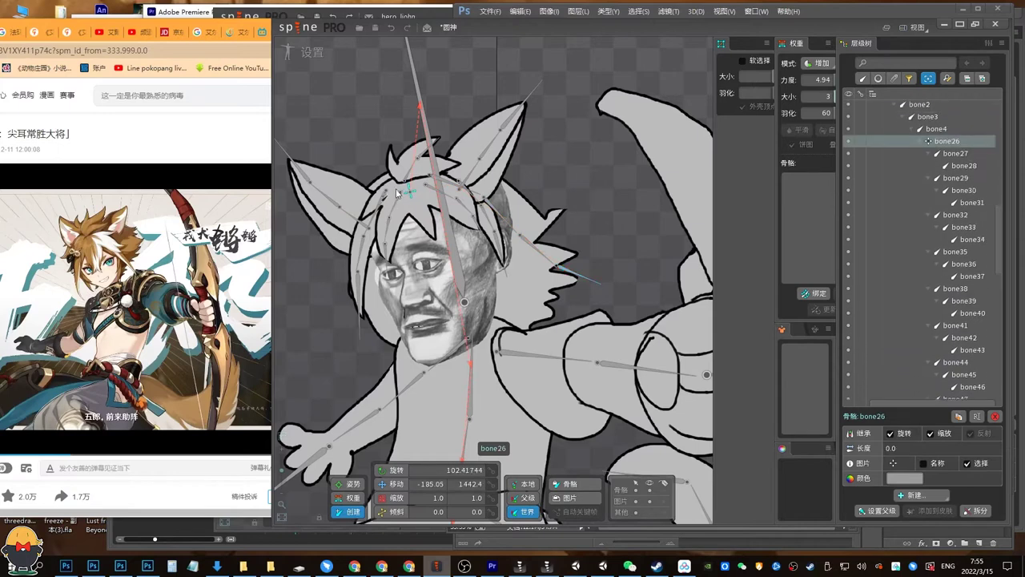
mouse_move(397, 184)
left_mouse_down()
mouse_move(374, 227)
mouse_move(375, 273)
mouse_move(424, 366)
left_mouse_up()
left_click(410, 192)
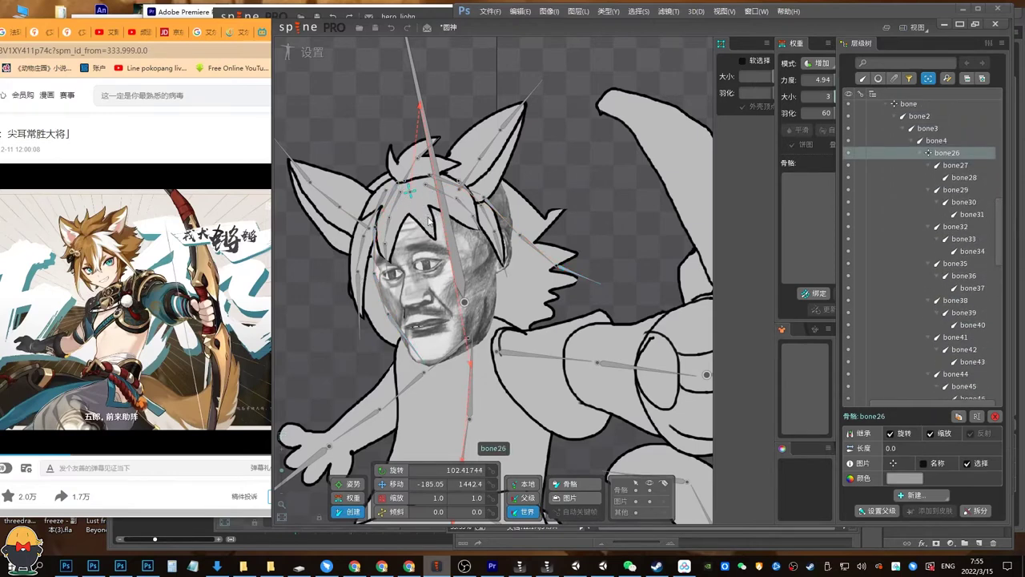
mouse_move(427, 211)
left_mouse_down()
mouse_move(484, 316)
mouse_move(525, 354)
left_mouse_up()
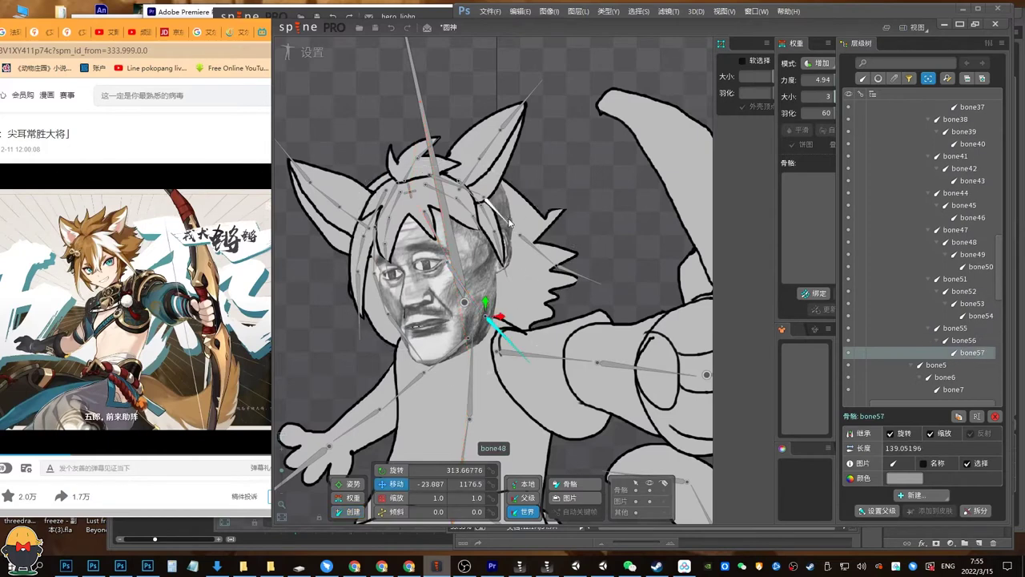
key("ctrl+s")
Select all eleven back hair bones, set their colour to red and save the project.
left_click(464, 187)
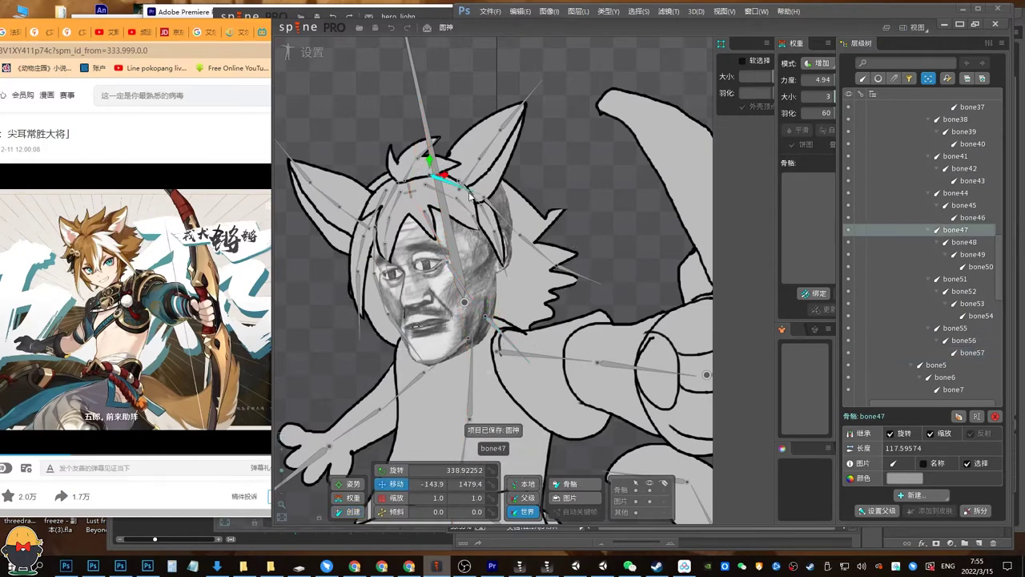
left_click(969, 353, "shift")
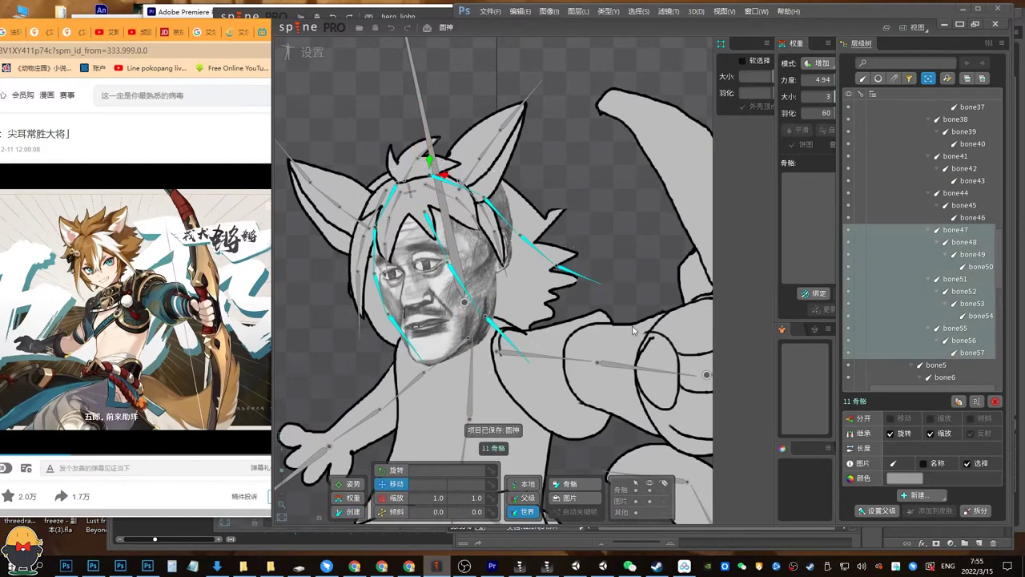
left_click(905, 479)
left_click(485, 238)
left_click(482, 415)
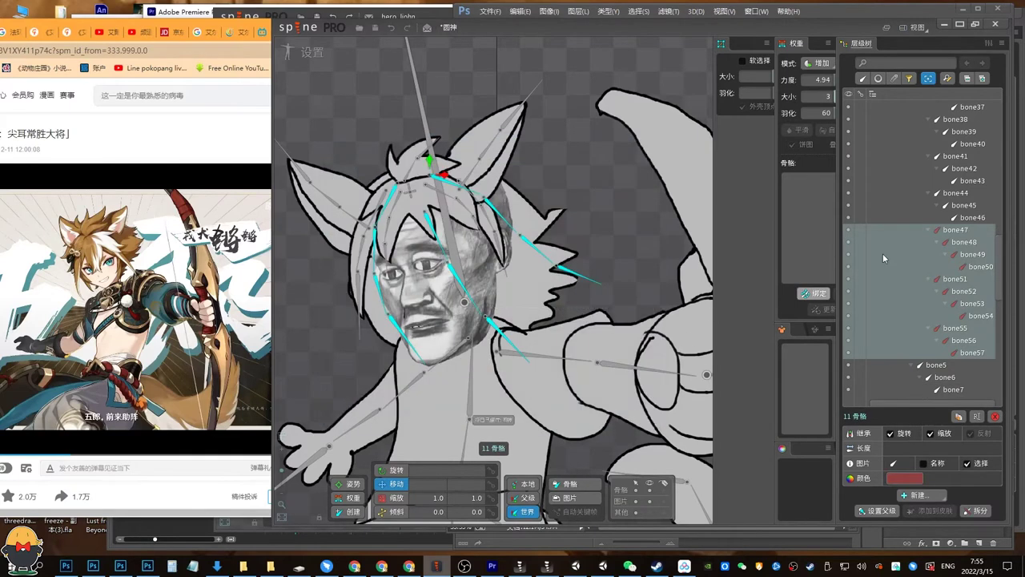
left_click(868, 182)
key("ctrl+s")
Colour the six bones of both ears orange (F49F24) and save the project.
left_click(410, 168)
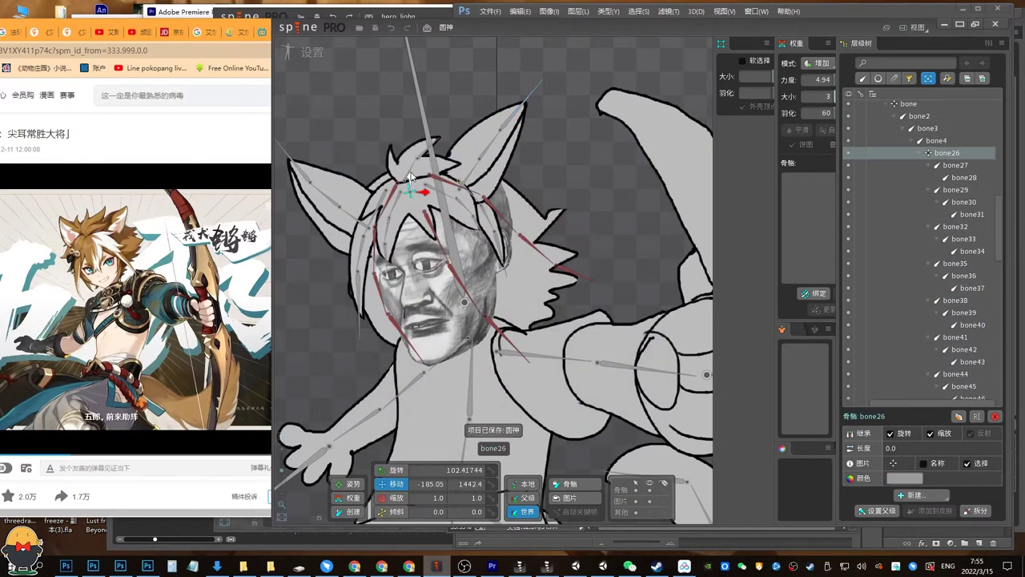
left_click(955, 337)
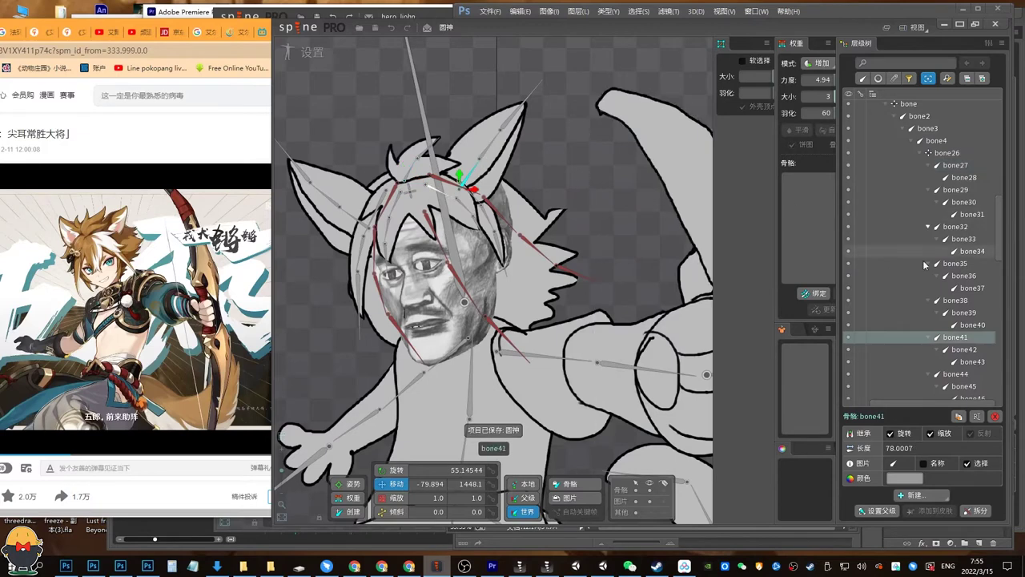
scroll(967, 365, "down", 1)
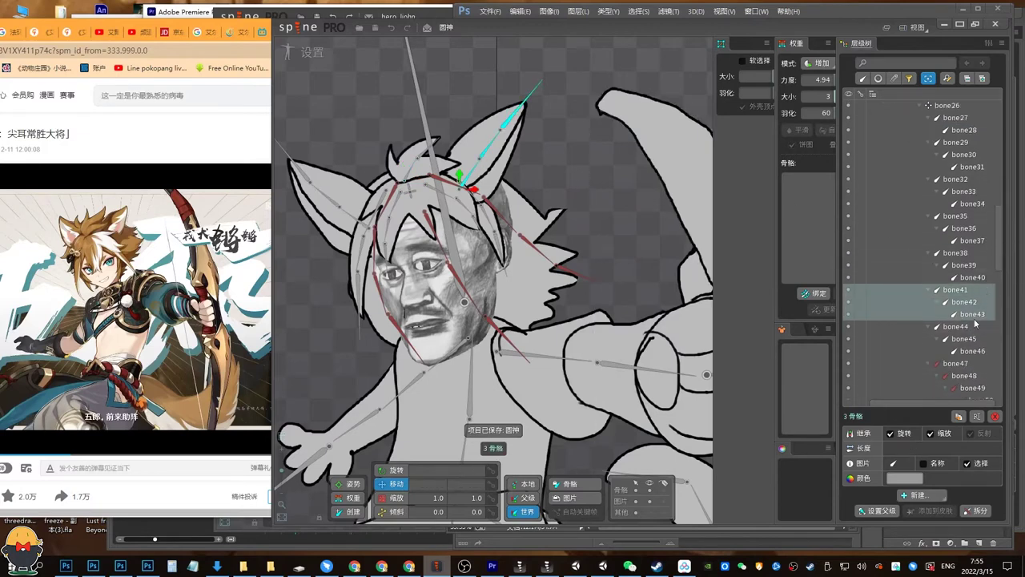
left_click(967, 362, "shift")
left_click(904, 479)
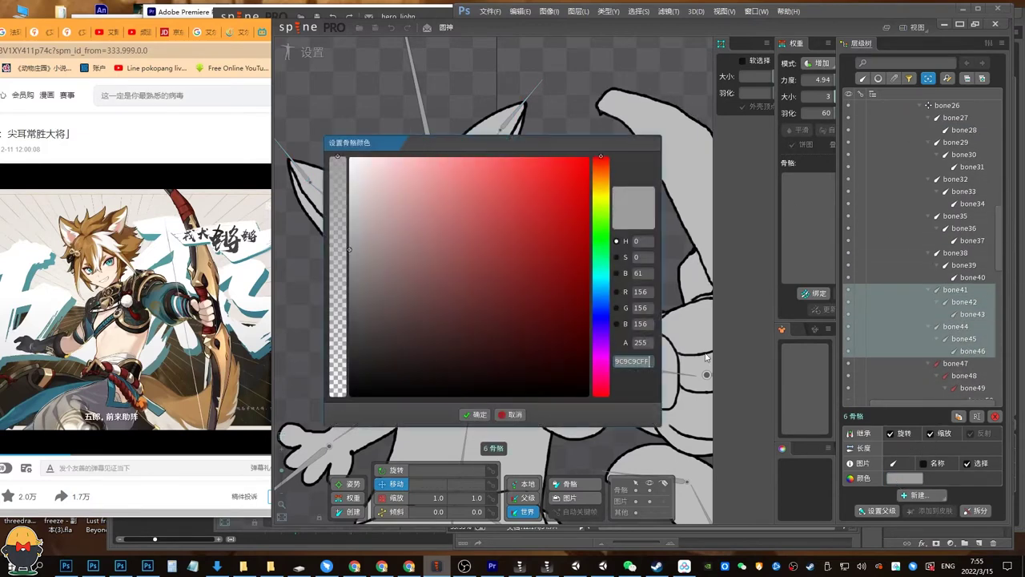
left_click(603, 188)
left_click(555, 165)
left_click_drag(602, 187, 602, 181)
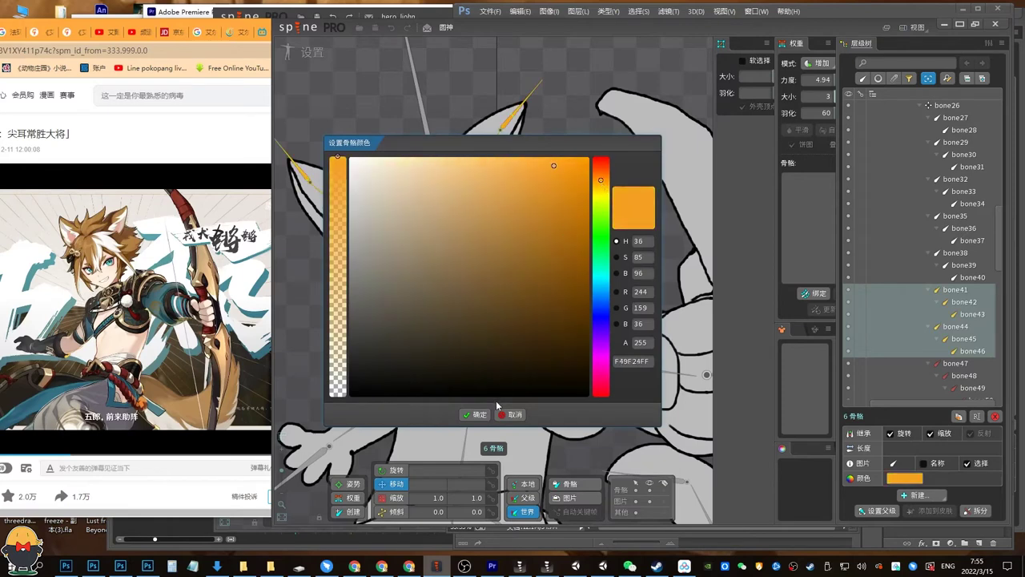
left_click(479, 414)
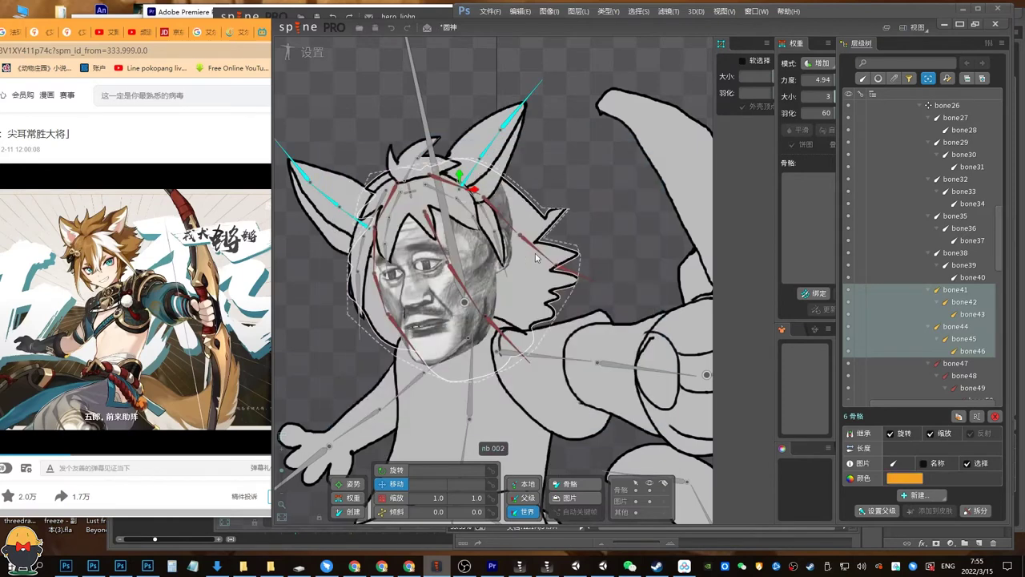
key("ctrl+s")
Filter the hierarchy to slots, select the eight head, hair and ear meshes, set the head bone as their parent, and save.
left_click(923, 243)
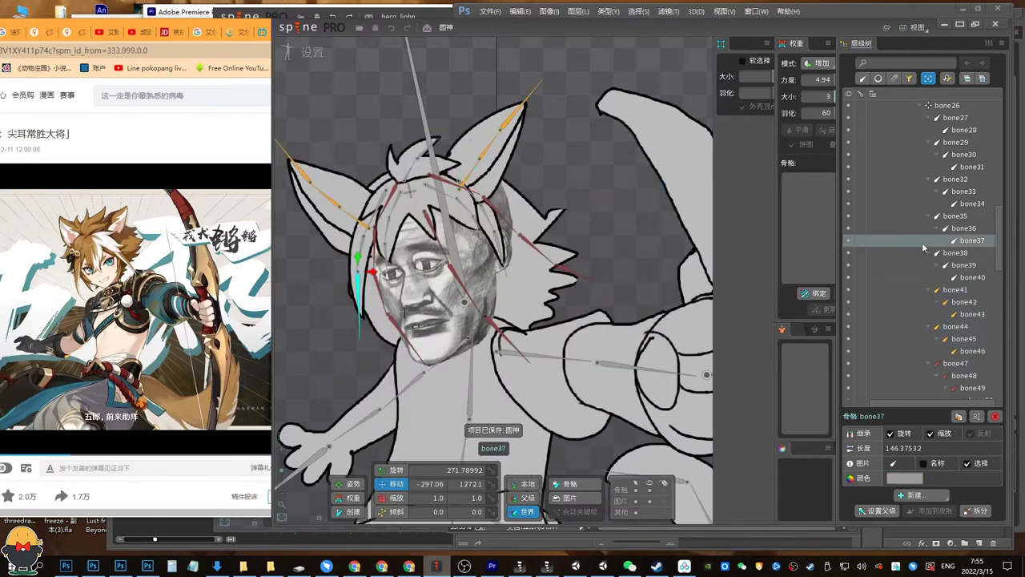
left_click(281, 479)
left_click(880, 78)
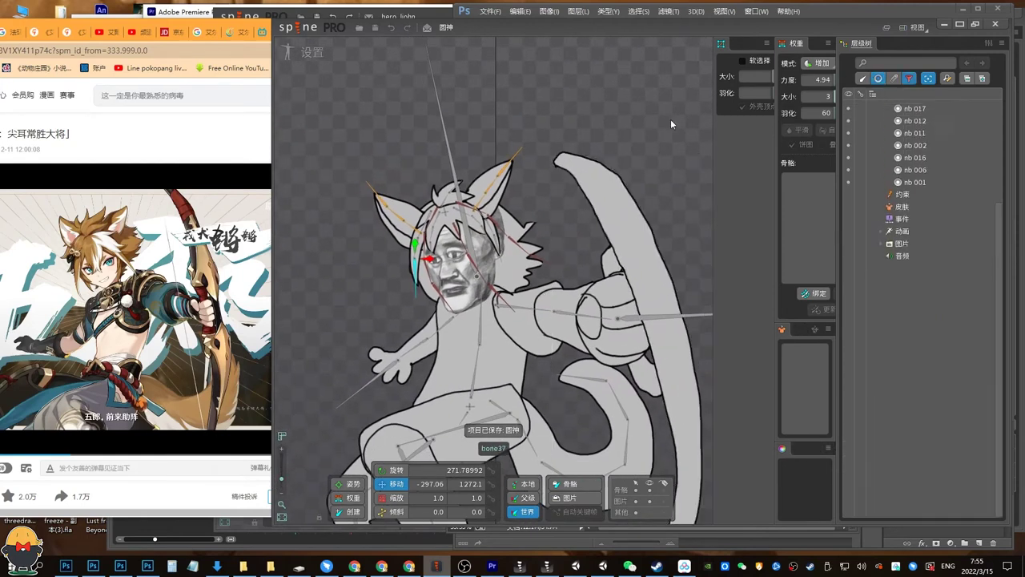
scroll(855, 101, "up", 2)
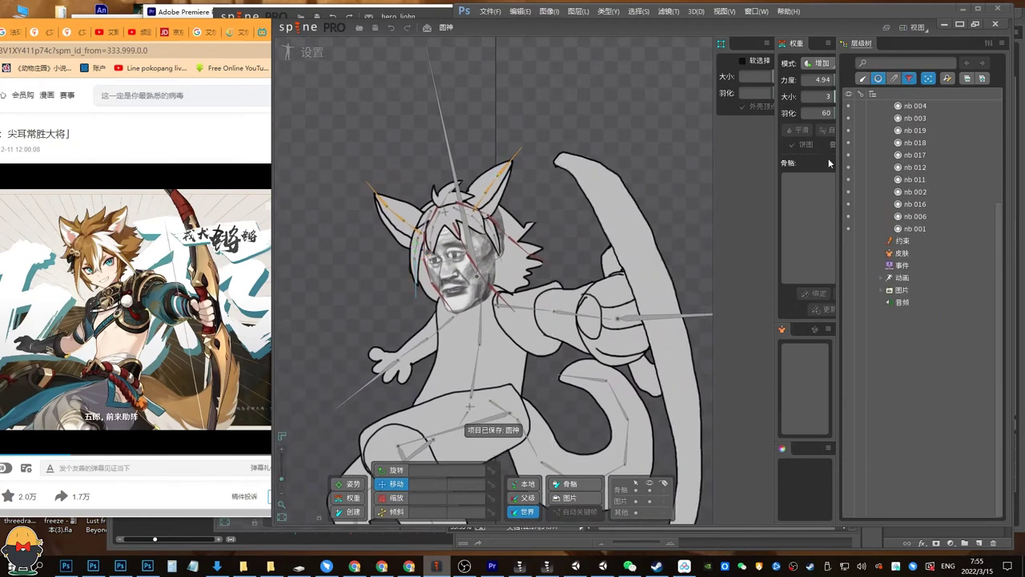
left_click(649, 489)
left_click_drag(494, 120, 425, 270)
left_click(648, 490)
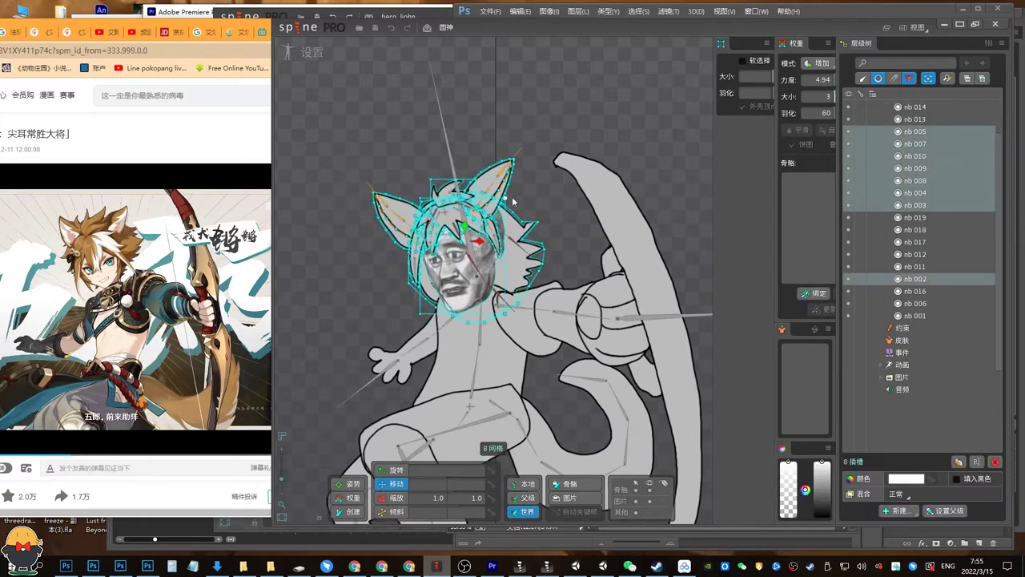
key("p")
left_click(453, 164)
key("space")
left_click_drag(453, 164, 477, 153)
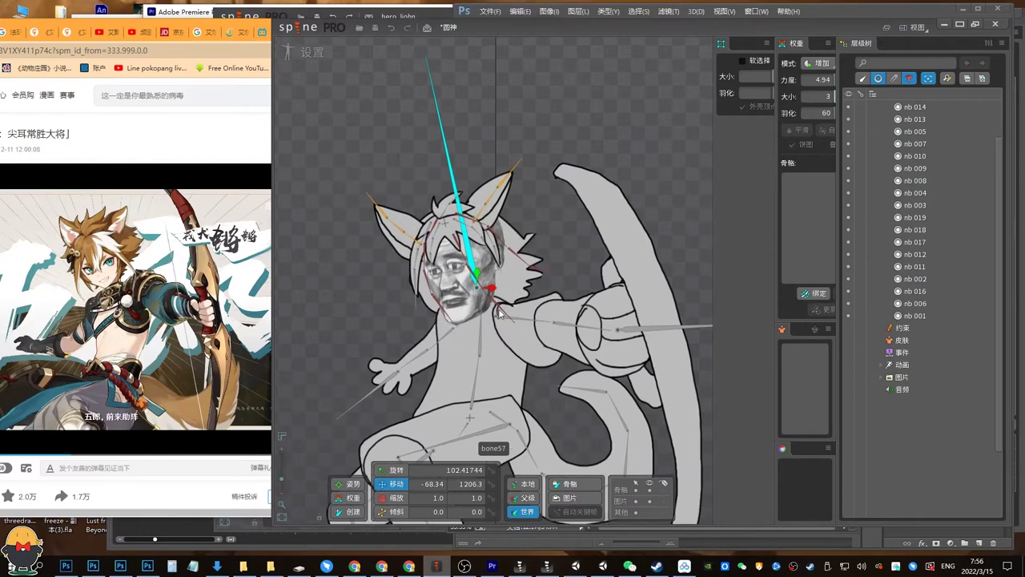
key("ctrl+s")
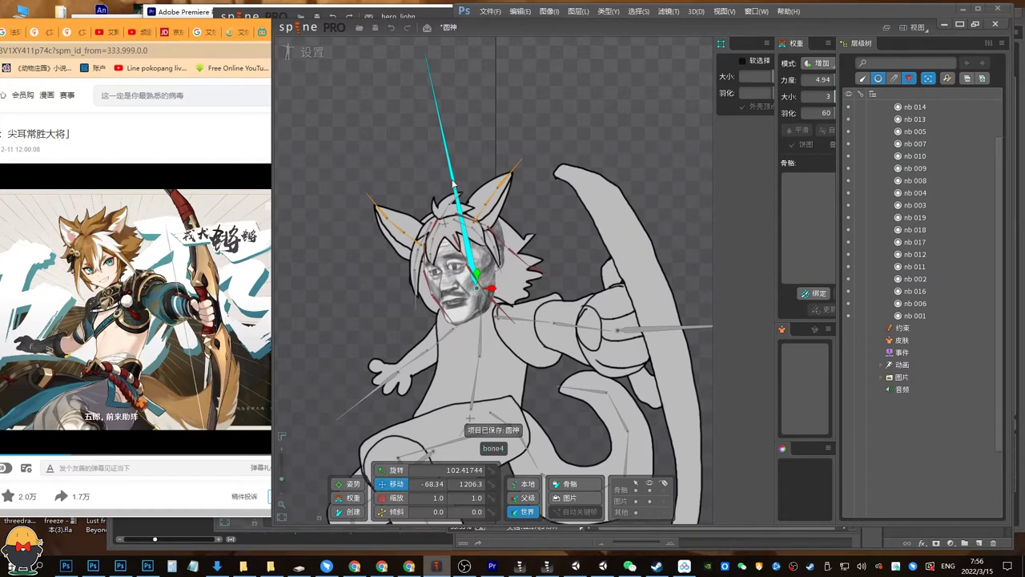
Test the head bone by moving it, undo the test, and clear the selection.
left_click_drag(457, 191, 442, 157)
key("ctrl+z")
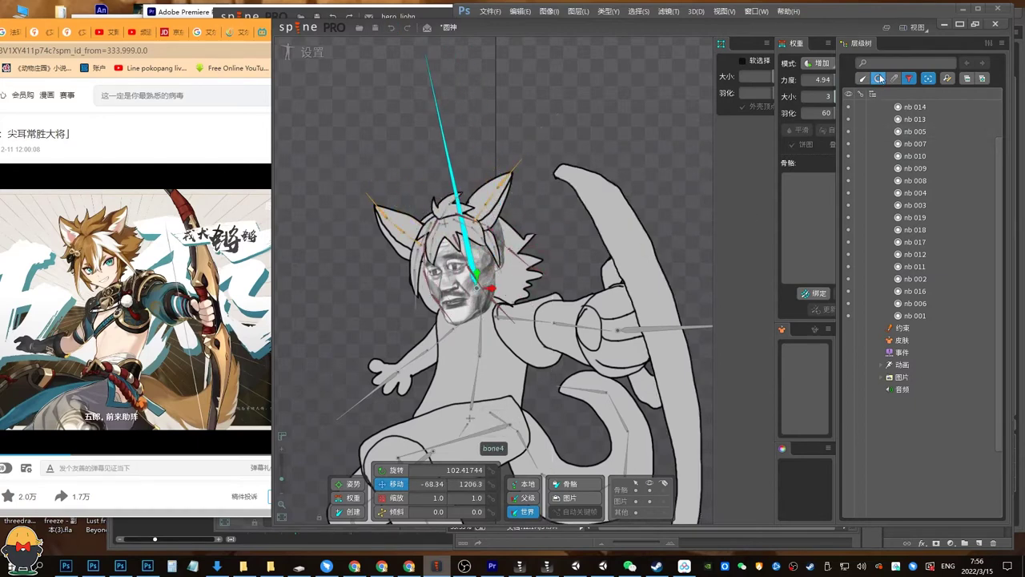
left_click(881, 78)
left_click(880, 79)
key("space")
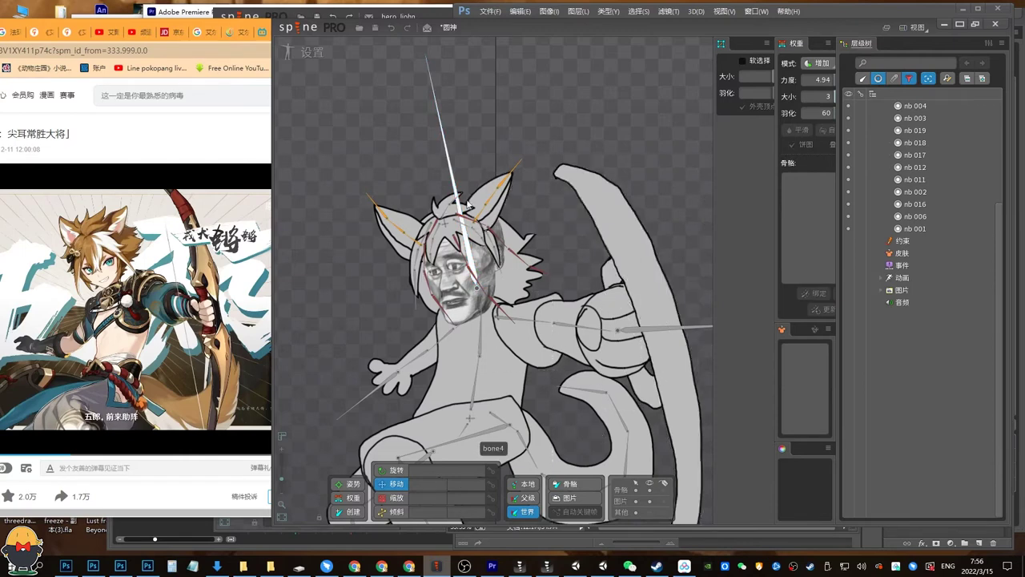
left_click(485, 212)
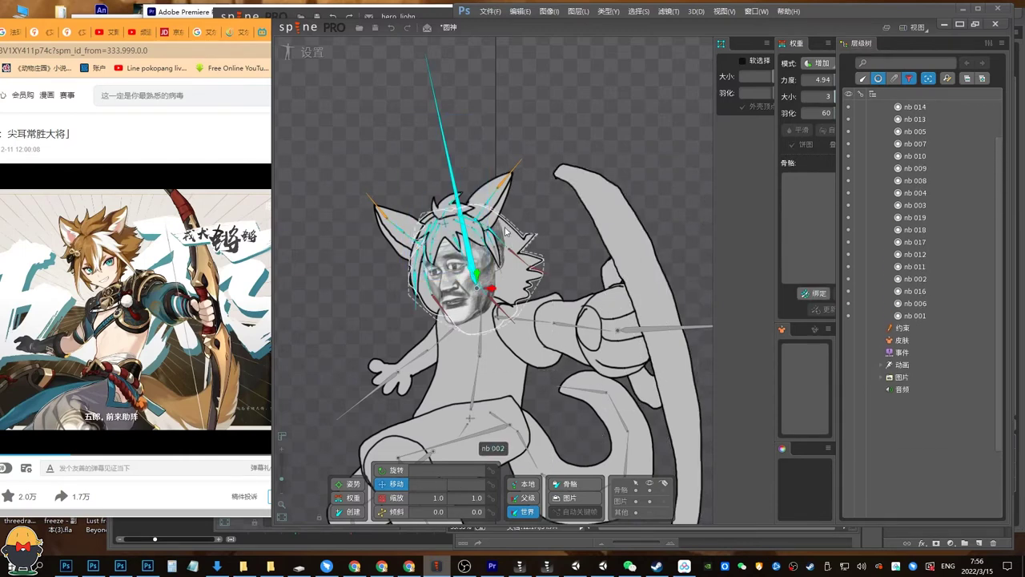
key("space")
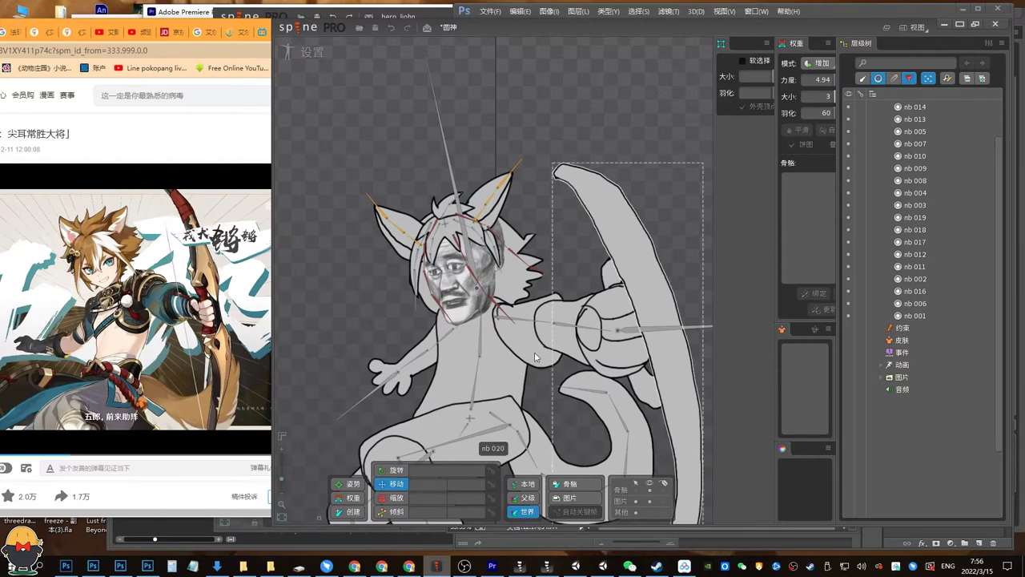
Reselect the eight head meshes and assign them to the head bone again, test the bone's movement, undo the test and save.
left_click_drag(514, 112, 410, 285)
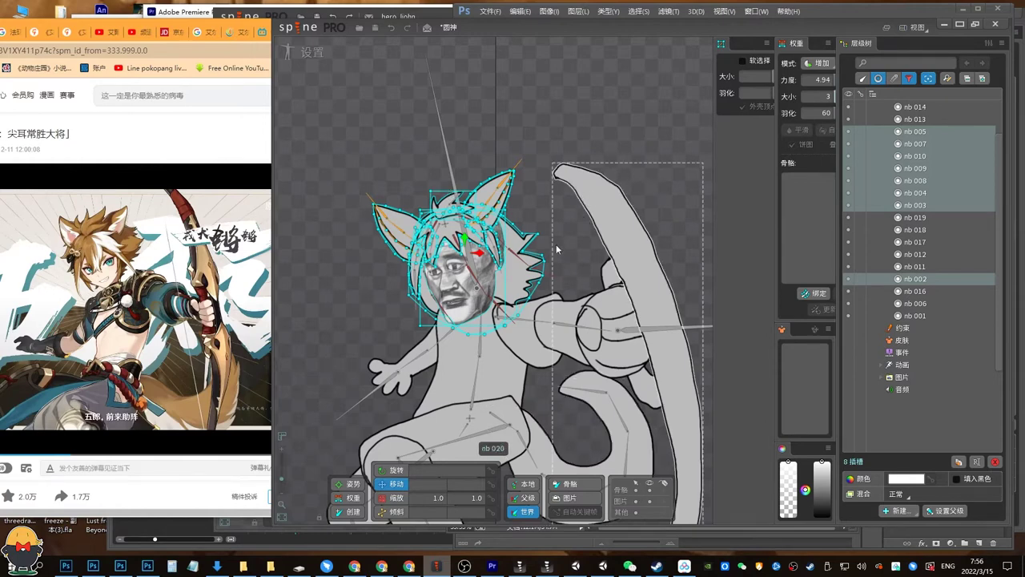
key("p")
left_click(447, 150)
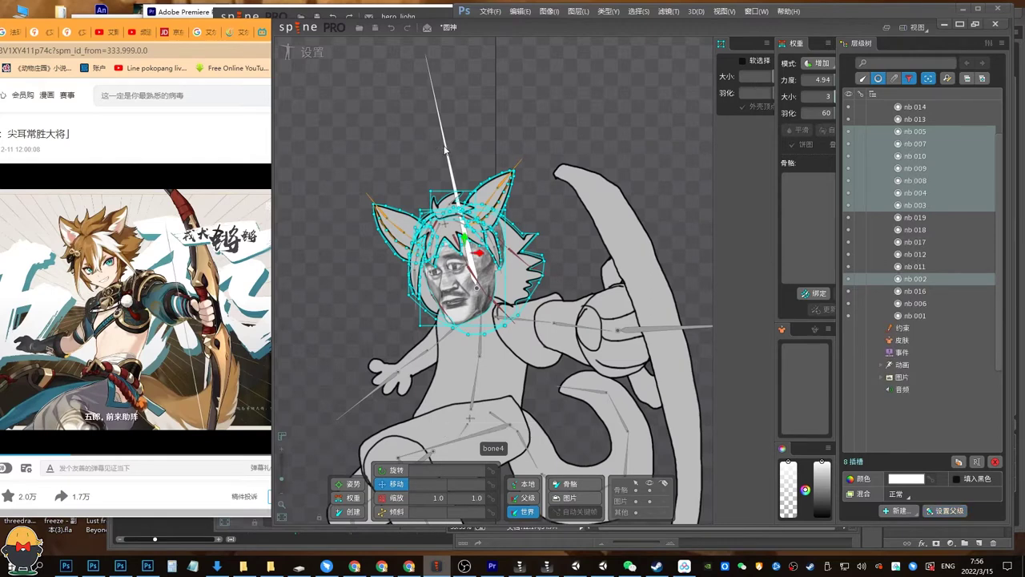
left_click_drag(447, 151, 466, 132)
key("ctrl+z")
key("ctrl+s")
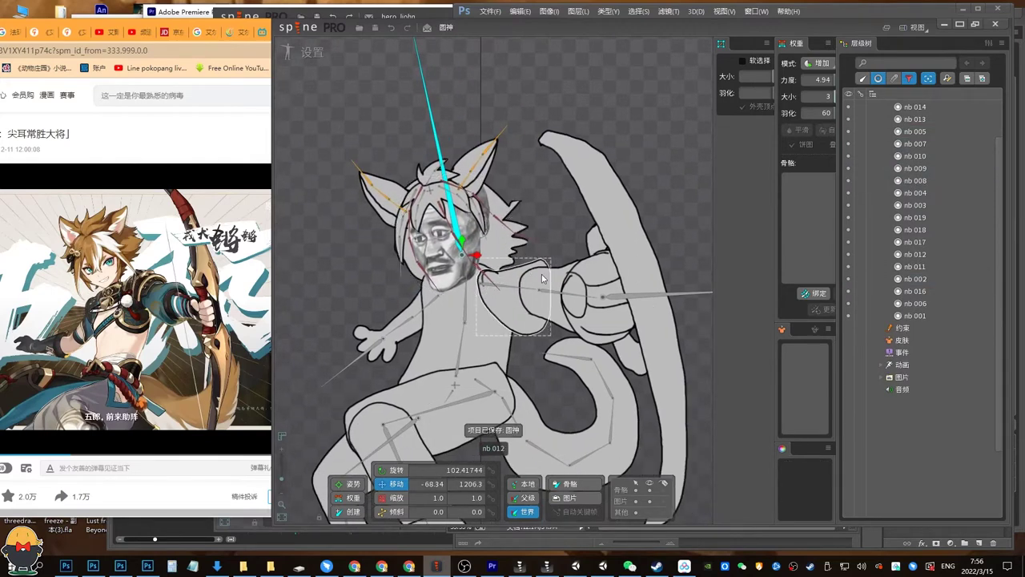
left_click_drag(620, 258, 575, 217)
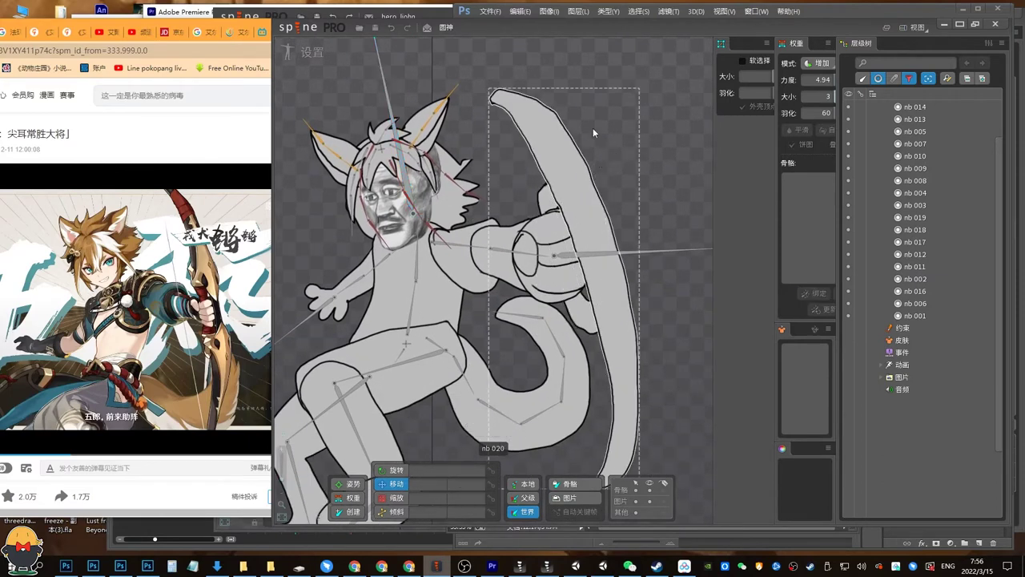
Set the hand bone as parent of the bow and hand slots, and parent forearm nb 013 and upper arm nb 012 to their own arm bones.
left_click_drag(581, 54, 566, 220)
left_click_drag(650, 191, 604, 86)
key("ctrl+z")
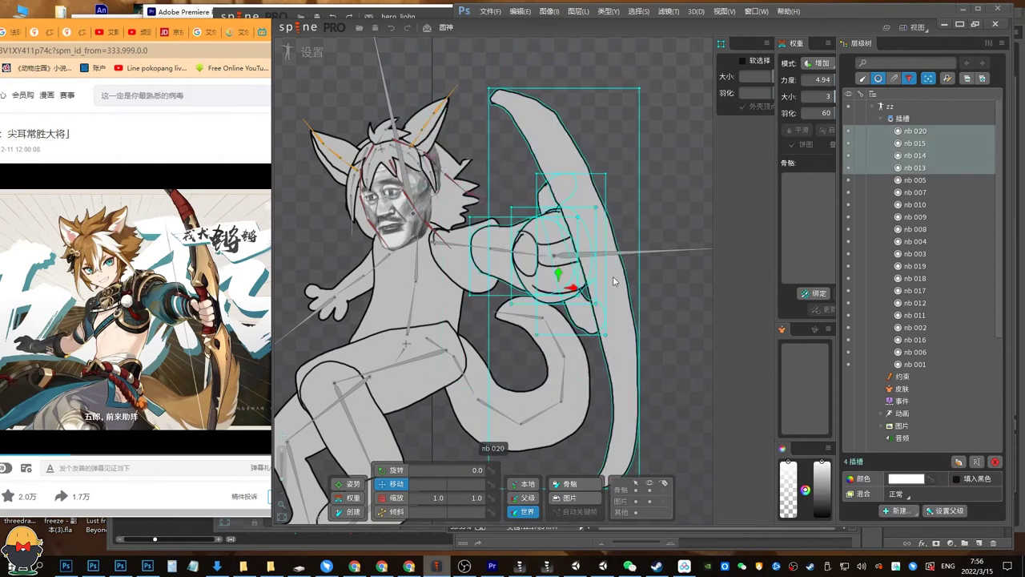
left_click(656, 251)
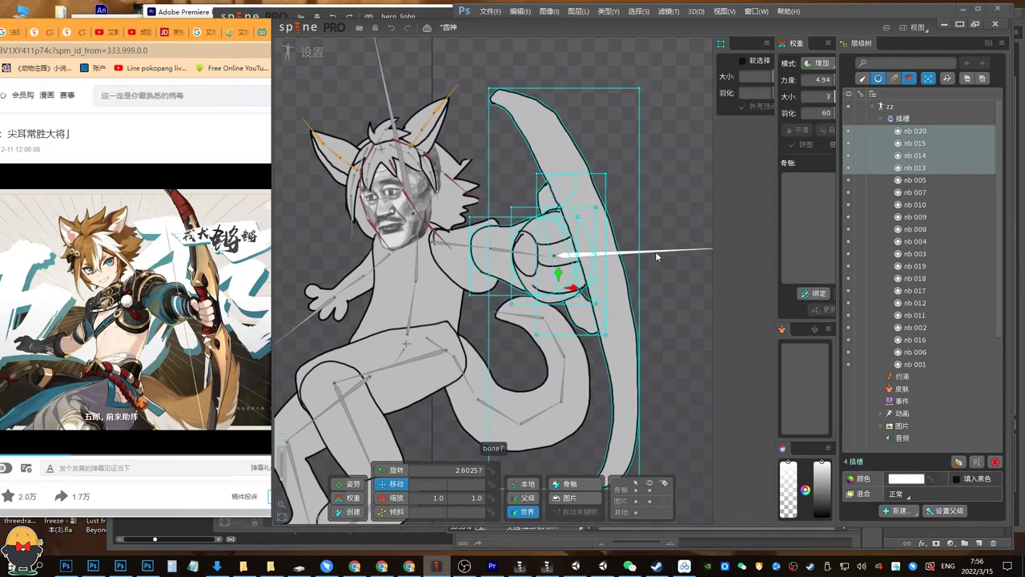
left_click(656, 252)
left_click(511, 265)
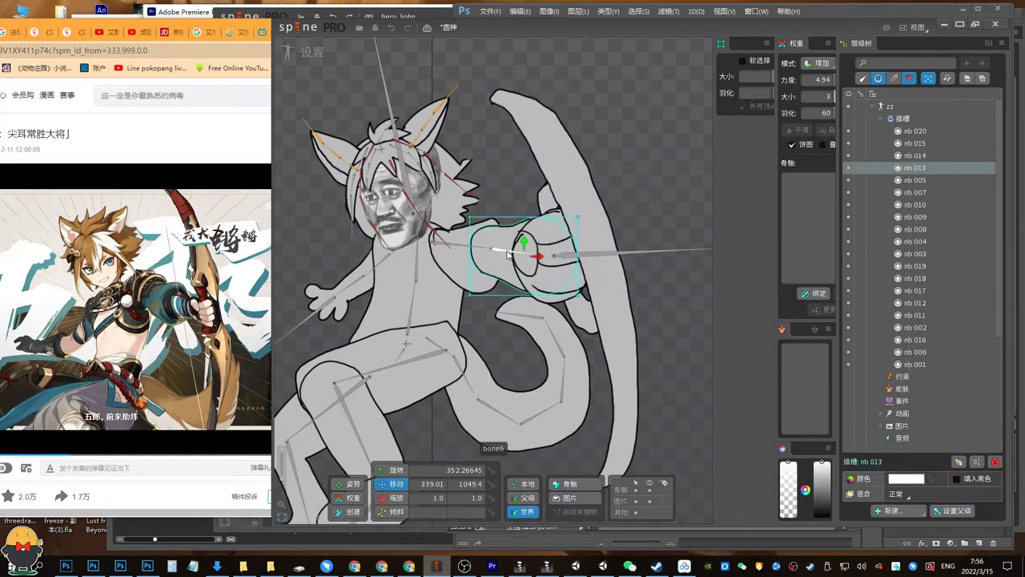
left_click(451, 265)
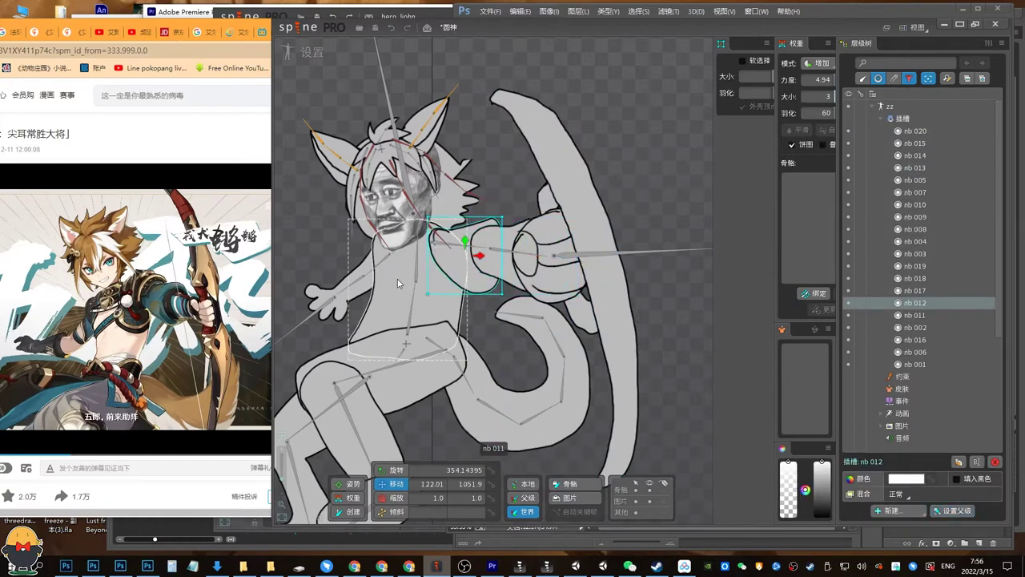
Bind the far arm mesh nb 001 to bone9 and bone10, and save the project.
left_click(362, 292)
key("p")
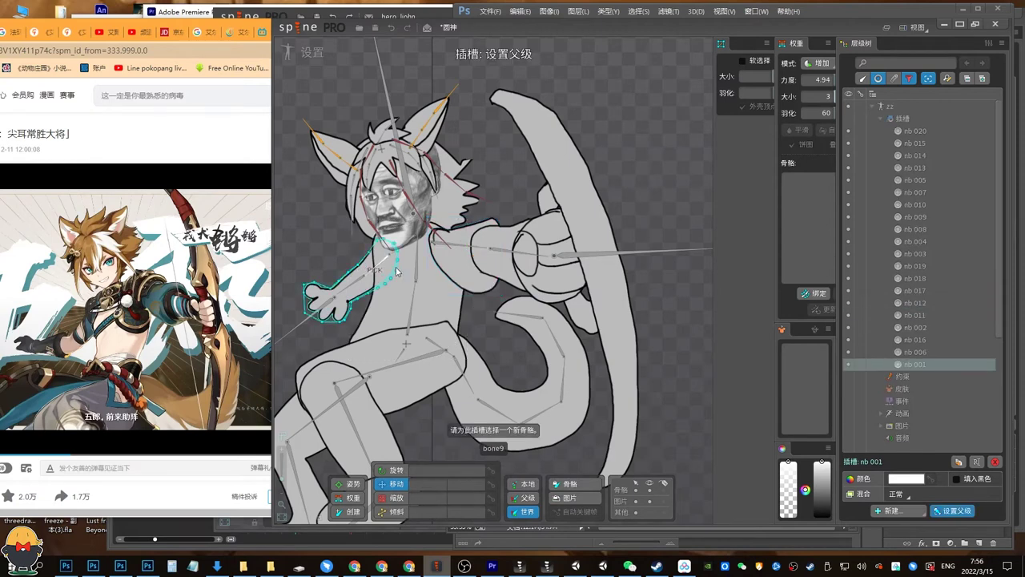
left_click(814, 293)
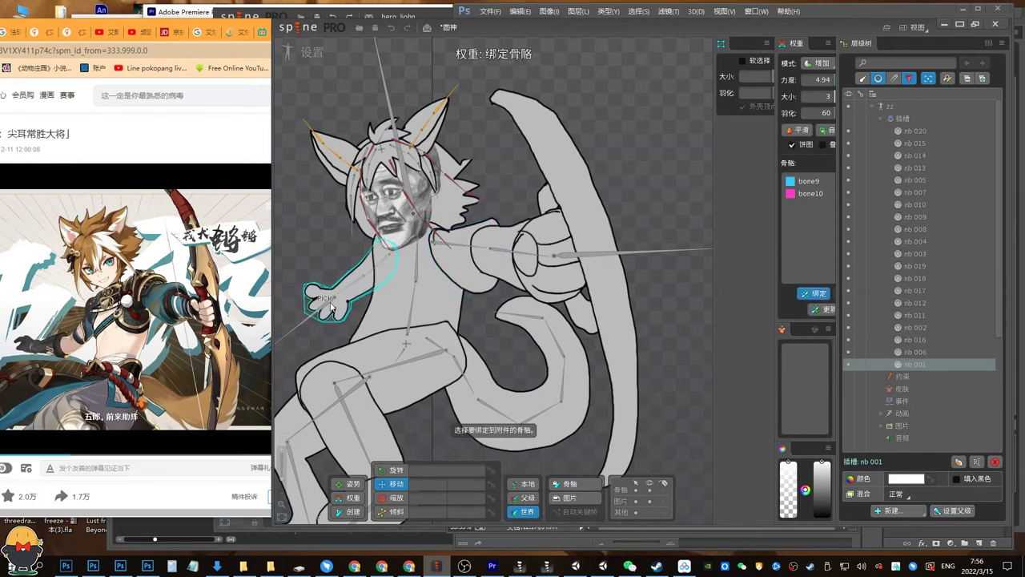
left_click(431, 295)
key("ctrl+s")
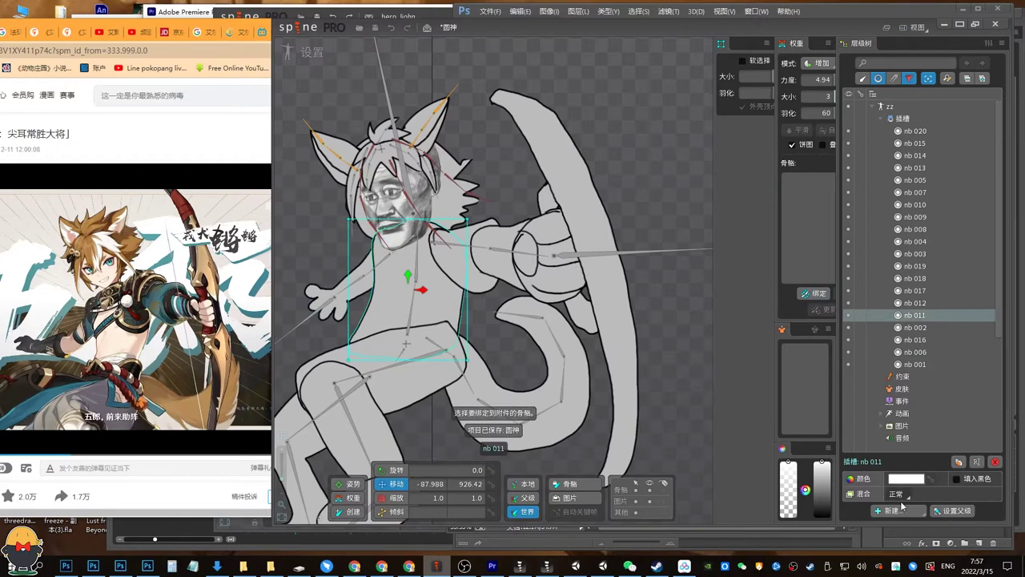
Replace the torso nb 011's rectangular mesh with an outline traced around the image.
left_click(879, 79)
left_click(887, 495)
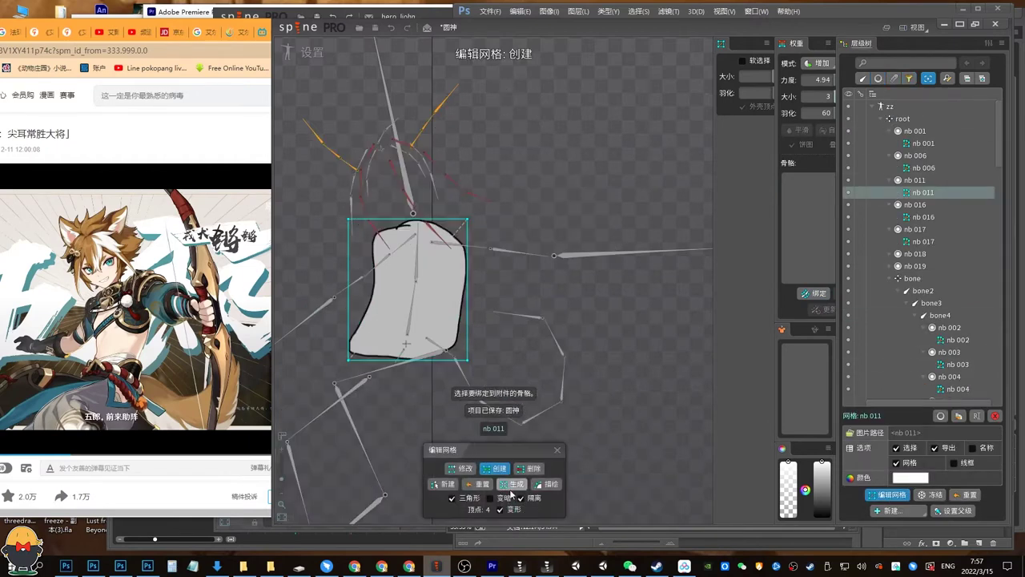
left_click(539, 488)
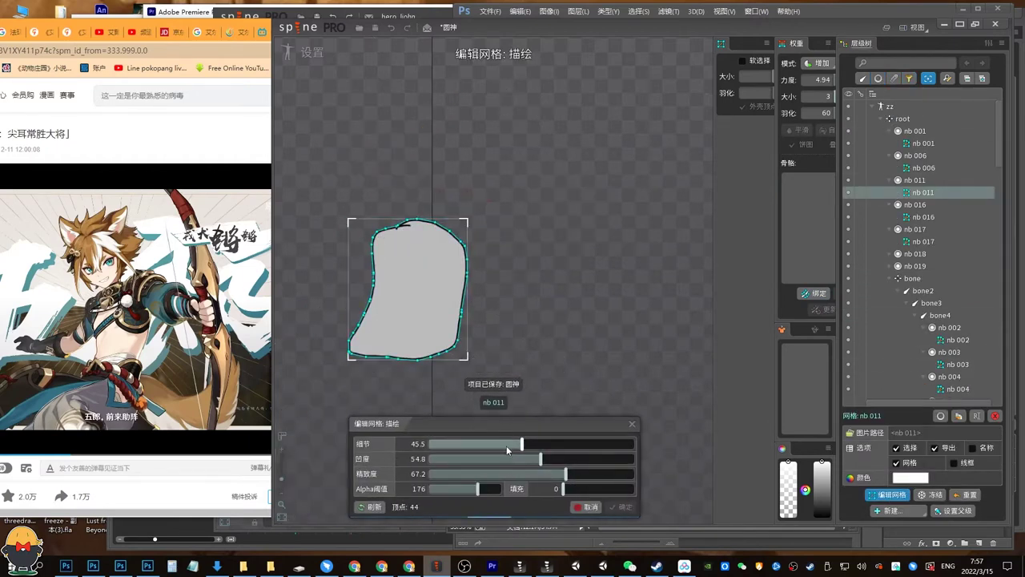
left_click(620, 507)
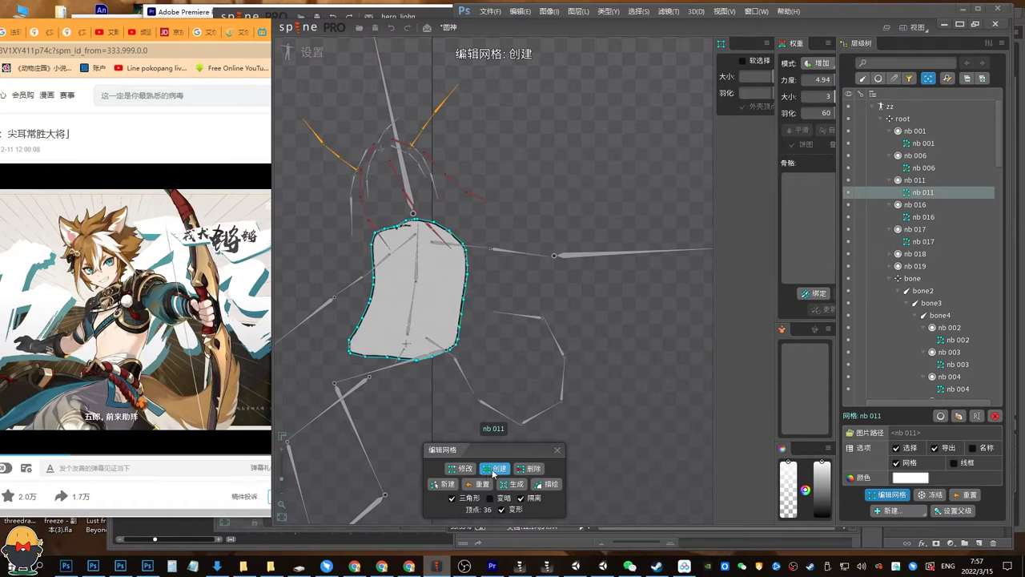
Add interior vertices and edges to the torso mesh as two vertical columns joined by horizontal rows, and finish editing the mesh.
left_click(403, 267)
left_click(433, 257)
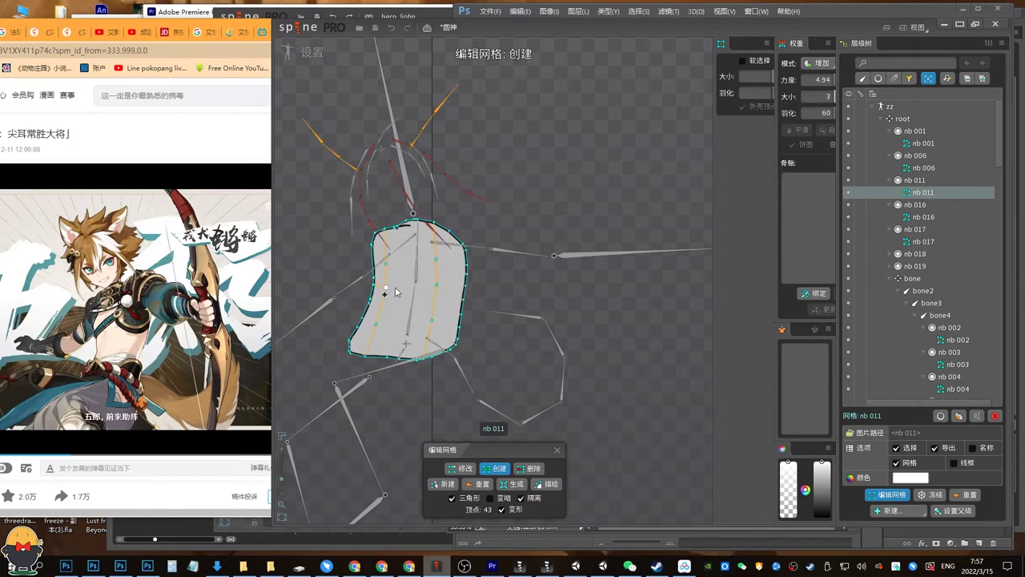
left_click_drag(395, 290, 437, 288)
left_click(557, 450)
Bind the torso mesh nb 011 to the hip and spine bones bone12, bone2 and bone3, and save the project.
left_click(811, 294)
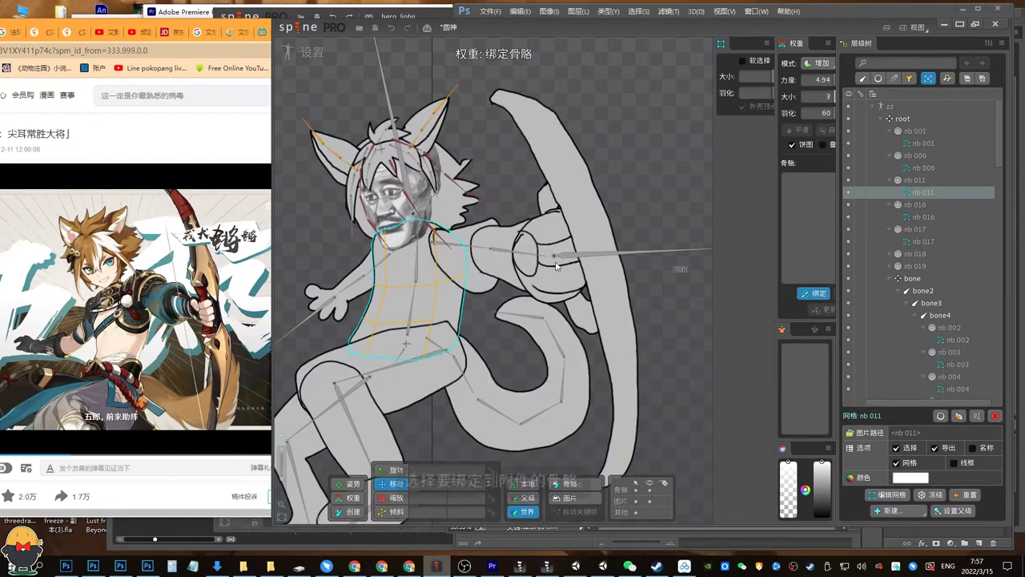
left_click(402, 358)
left_click(411, 317)
left_click(418, 272)
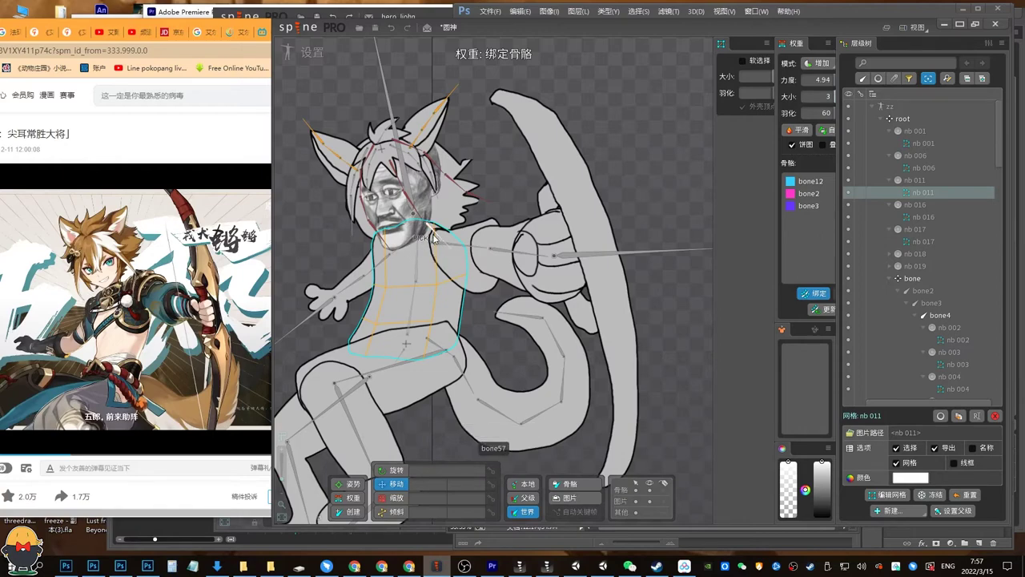
scroll(434, 238, "up", 5)
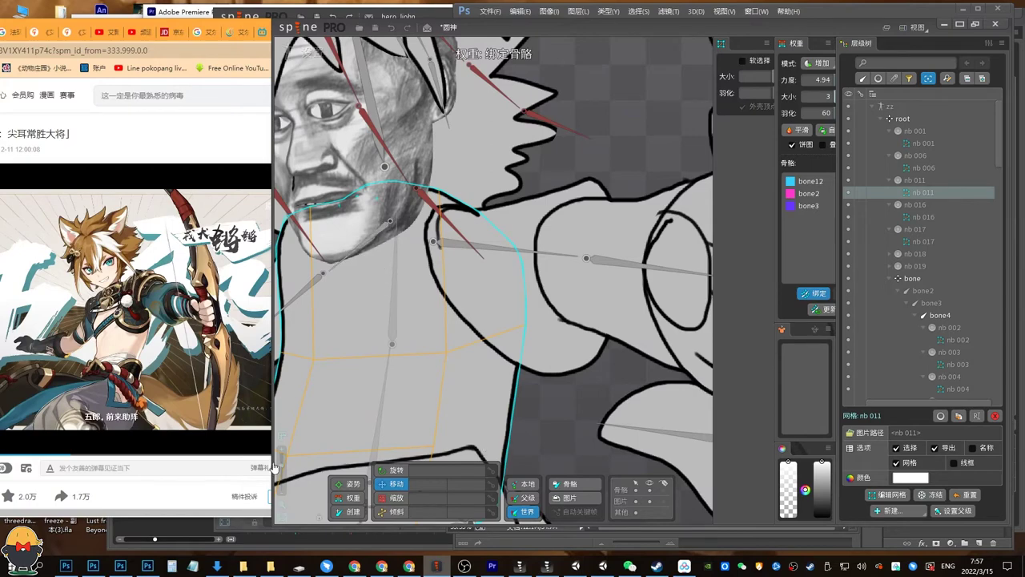
scroll(419, 325, "down", 5)
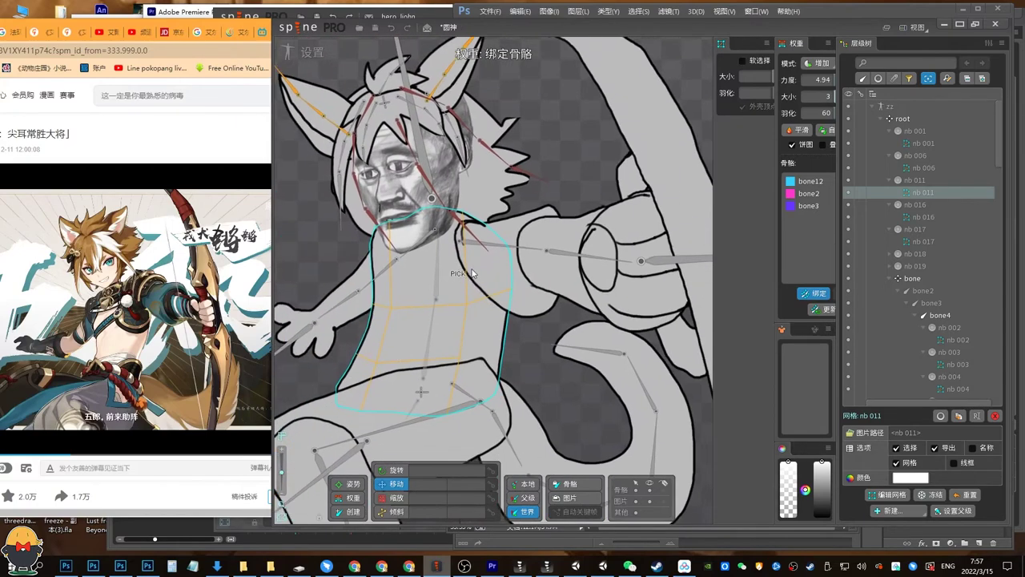
key("Escape")
key("Escape")
key("ctrl+s")
Test the binding by rotating the upper bones of both arms, and undo the test rotations.
key("c")
left_click_drag(376, 275, 361, 258)
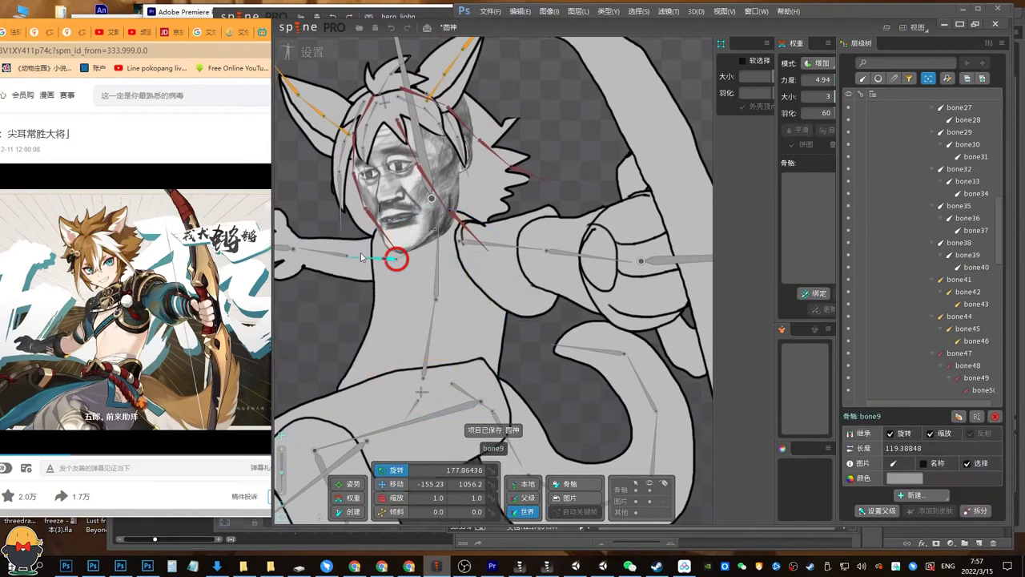
left_click_drag(442, 277, 465, 254)
scroll(461, 264, "down", 3)
key("ctrl+z")
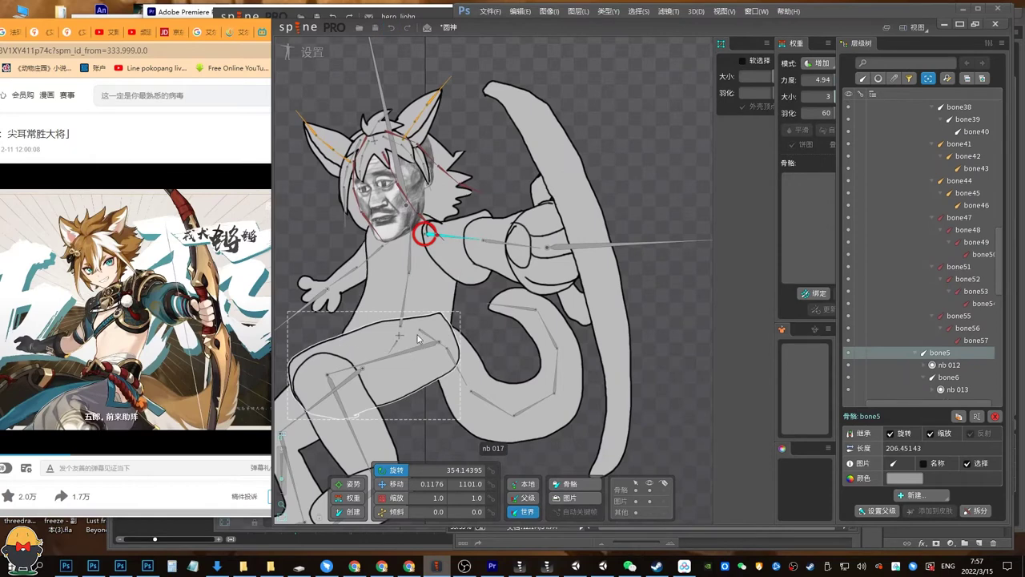
Clear the selection and set the front thigh bone as parent of the thigh slot nb 017.
left_click_drag(375, 307, 415, 293)
left_click(379, 260)
key("space")
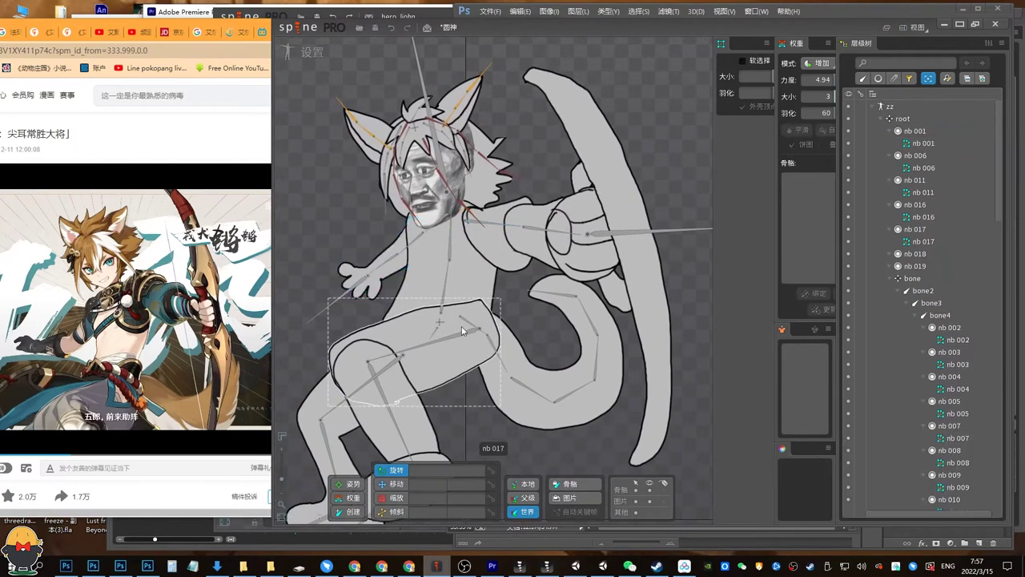
left_click_drag(462, 331, 459, 271)
left_click(434, 329)
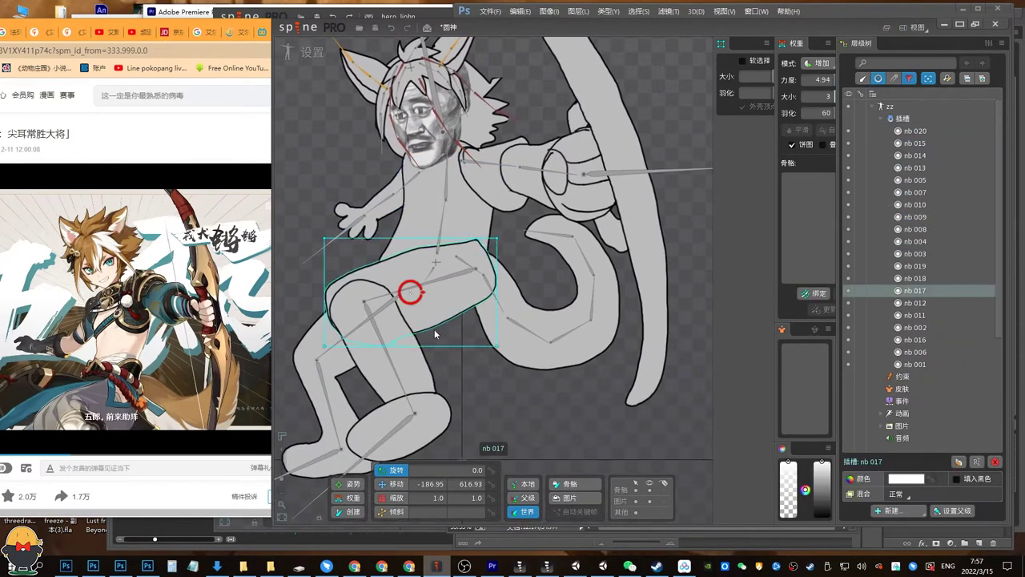
key("p")
left_click(433, 291)
Parent the front shin slot nb 018 to bone14 and the front foot slot nb 019 to the foot bone.
left_click(412, 372)
key("p")
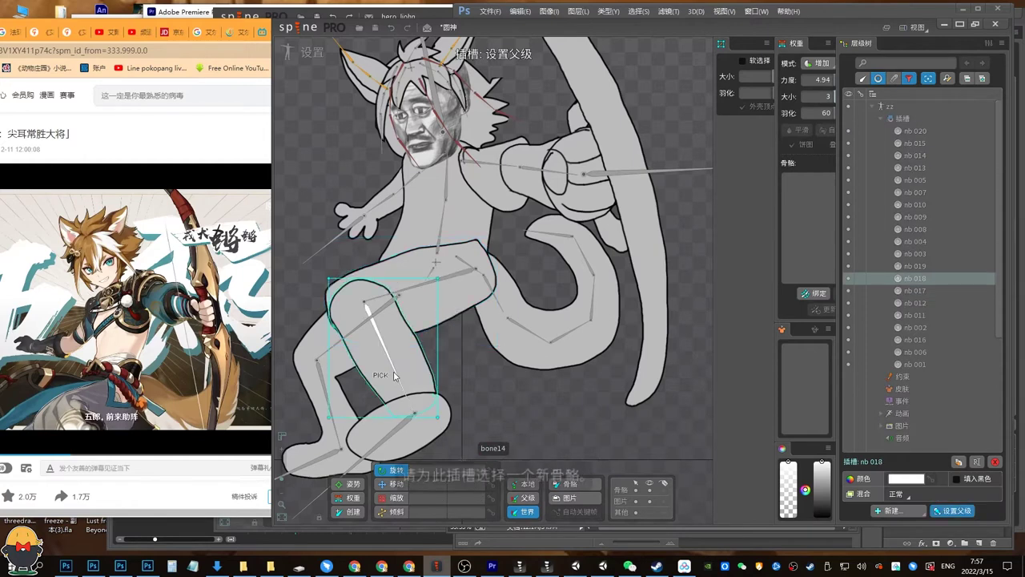
left_click(394, 376)
left_click(418, 434)
key("p")
left_click(403, 433)
left_click_drag(403, 433, 472, 374)
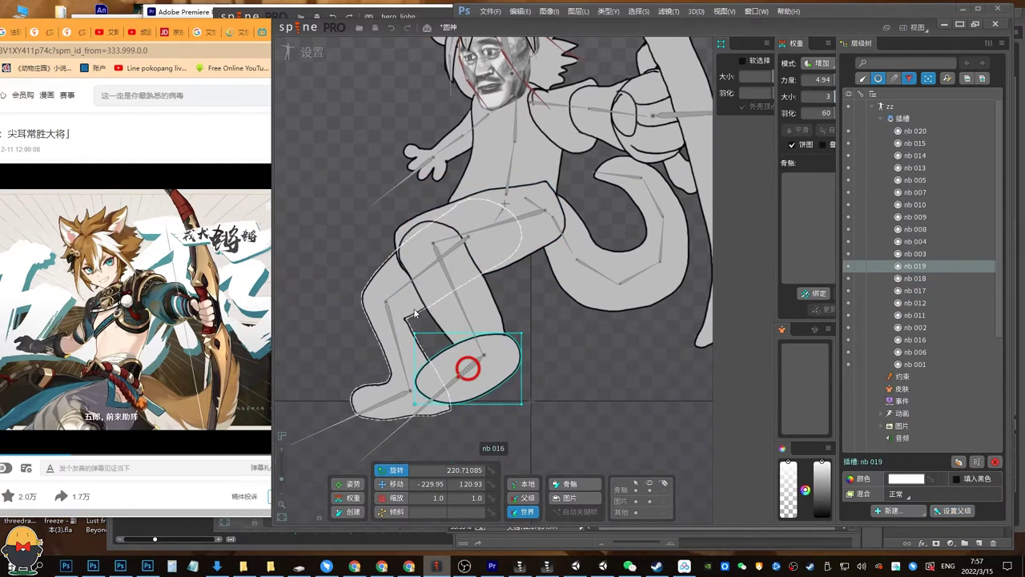
Bind the rear leg mesh nb 016 to bone16, bone17 and bone18, and save the project.
left_click(415, 313)
left_click(800, 295)
left_click(405, 288)
left_click(402, 362)
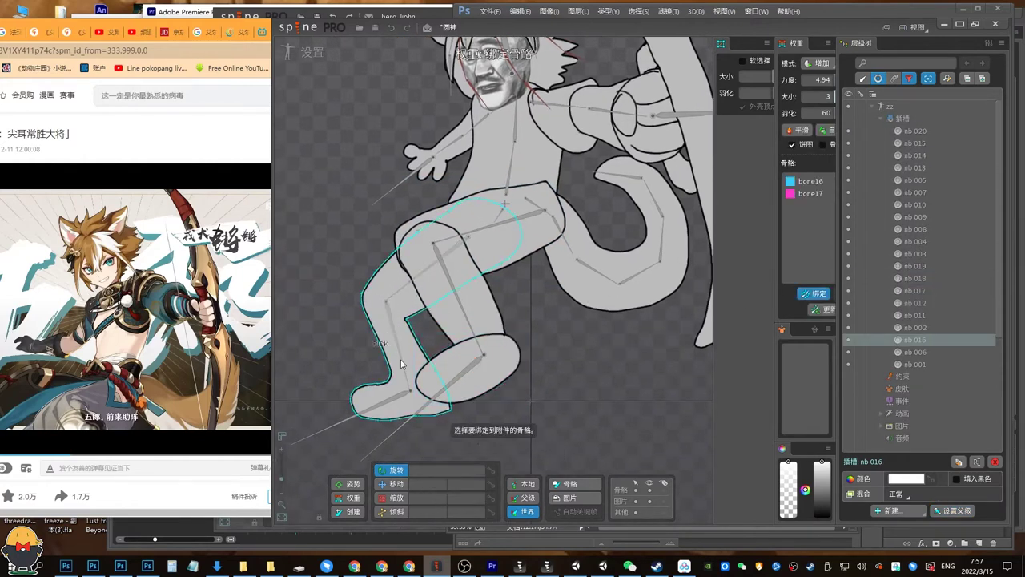
left_click(396, 398)
key("Escape")
left_click_drag(656, 224, 545, 300)
key("v")
key("ctrl+s")
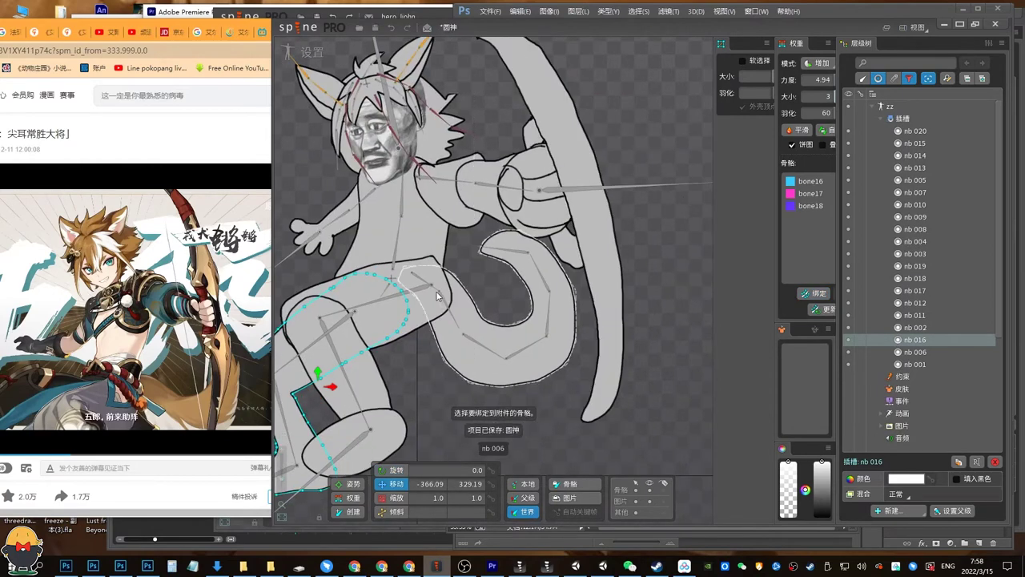
Select the seven tail bones, bind the tail mesh nb 006 to them, and save the project.
left_click(437, 297)
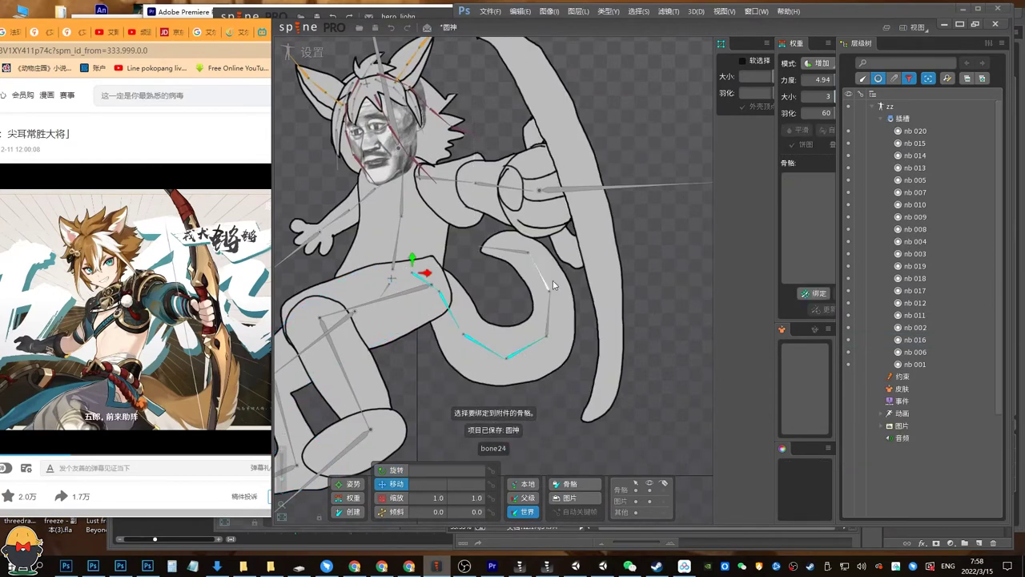
left_click(815, 294)
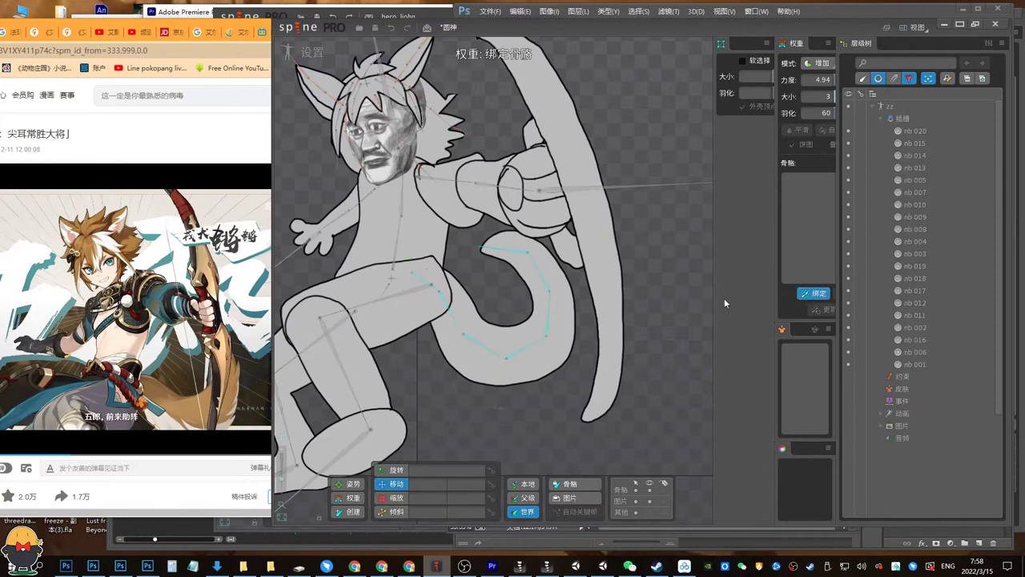
left_click(504, 332)
left_click(282, 516)
left_click(523, 294)
key("ctrl+s")
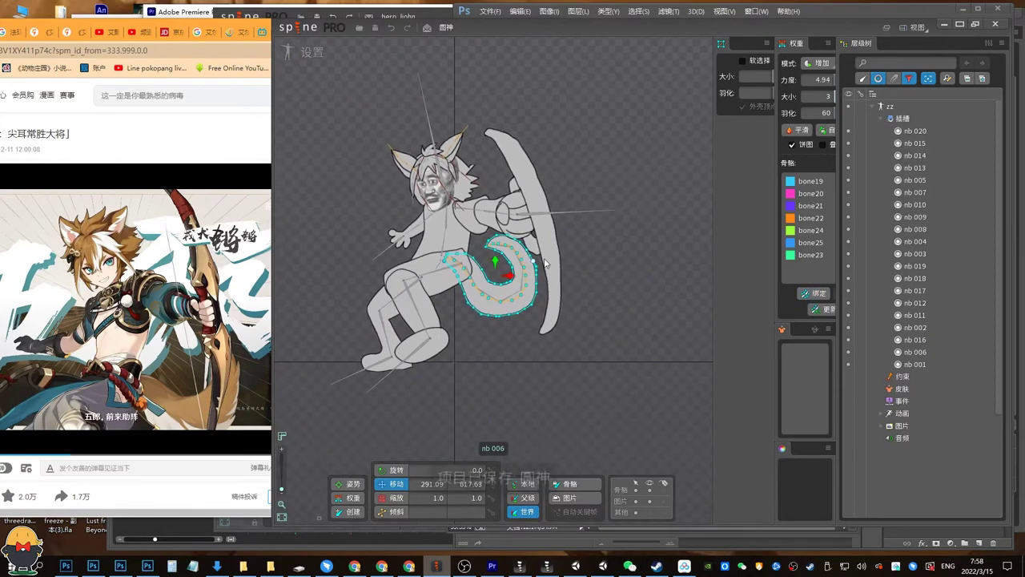
Test the finished rig by rotating several bones, undo the test poses, and save the project.
left_click_drag(532, 261, 517, 290)
key("space")
left_click_drag(426, 290, 485, 223)
key("ctrl+z")
key("c")
key("ctrl+z")
key("ctrl+z")
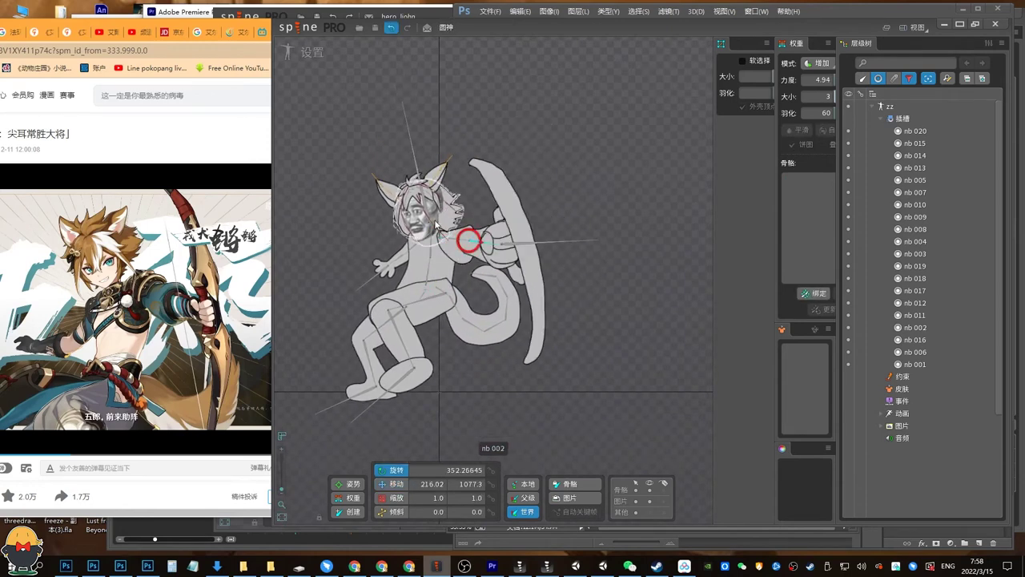
left_click(434, 269)
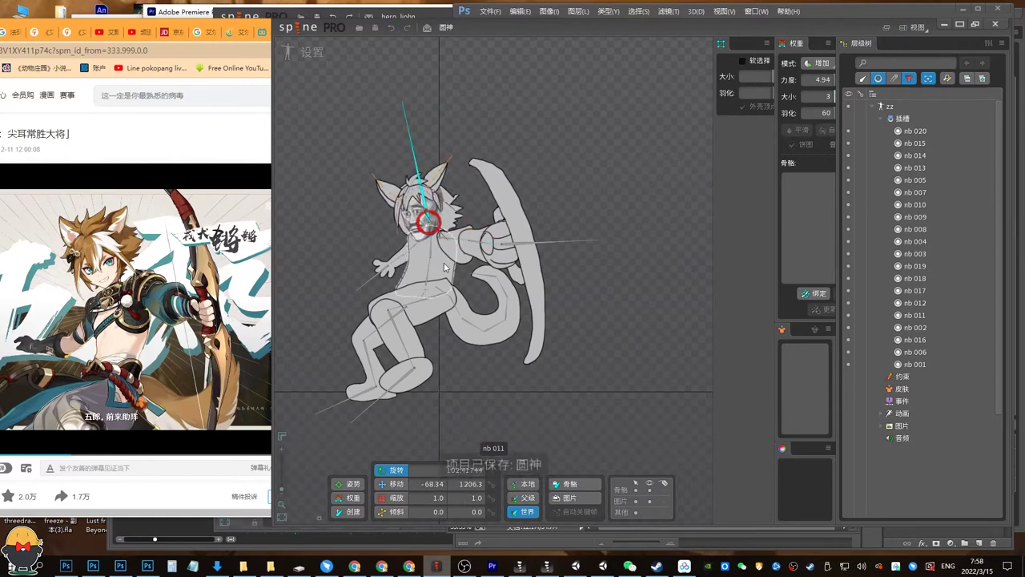
key("ctrl+s")
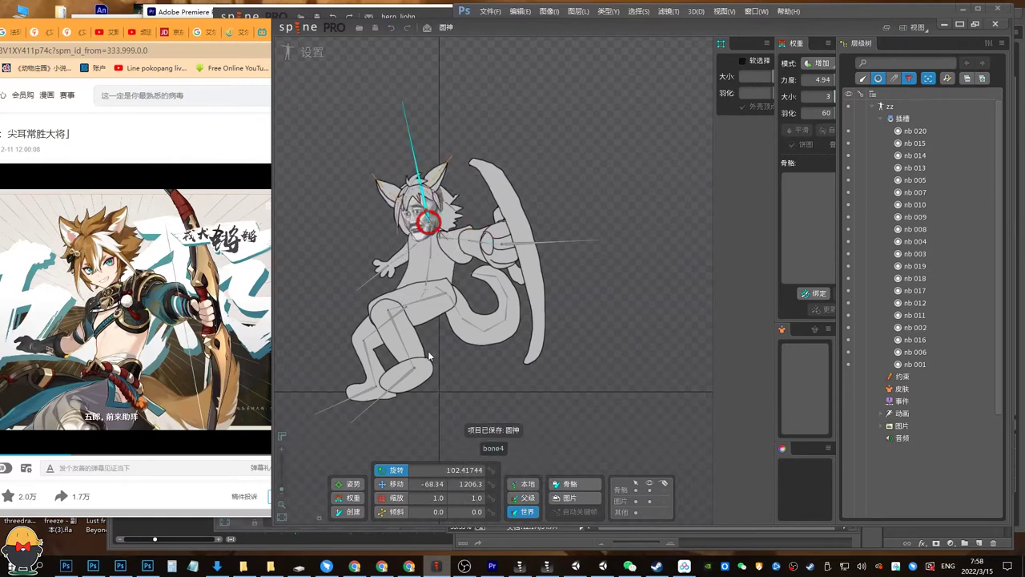
Switch to Photoshop, add a layer above nb 020, and outline a small rounded shape on the chest with a black brush.
left_click(120, 565)
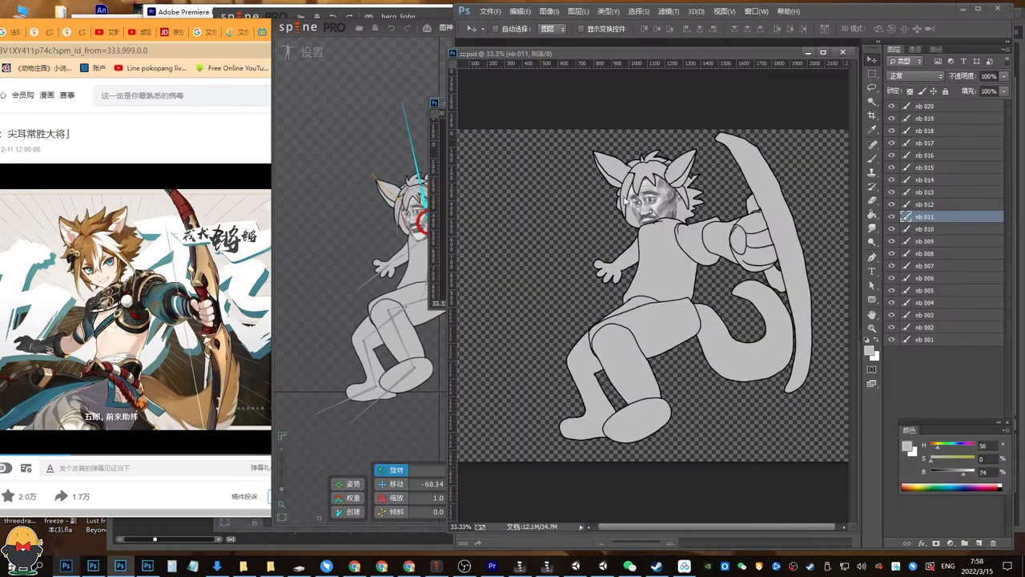
left_click(945, 118)
left_click(963, 107)
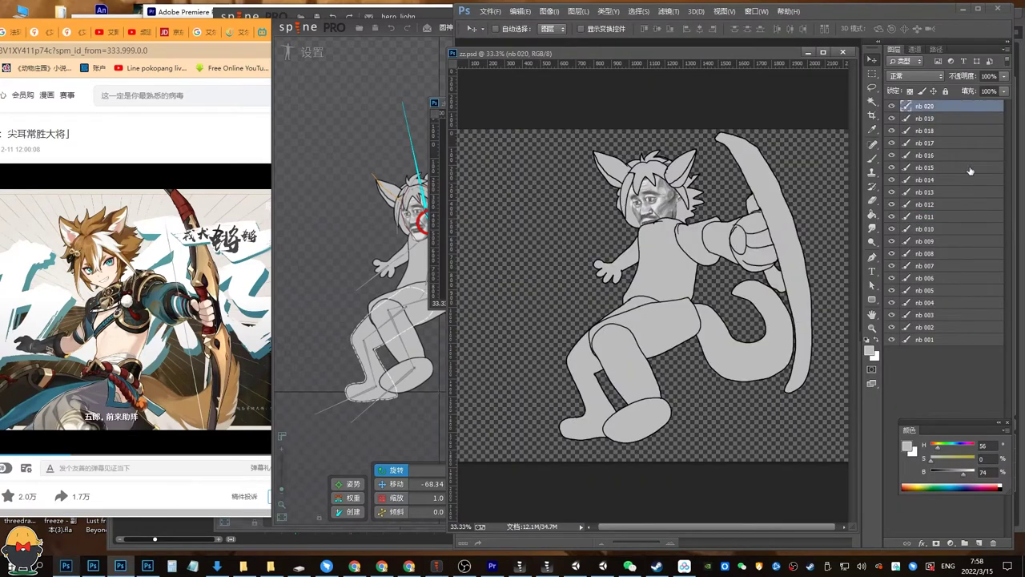
left_click(982, 543)
key("b")
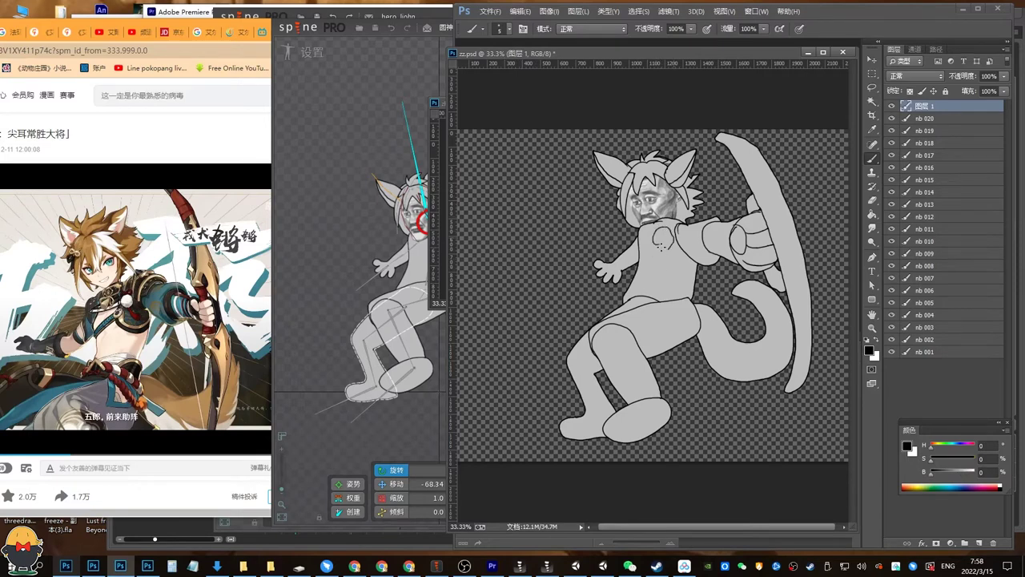
Add another empty layer above the chest shape's layer and check the reference video.
left_click(978, 543)
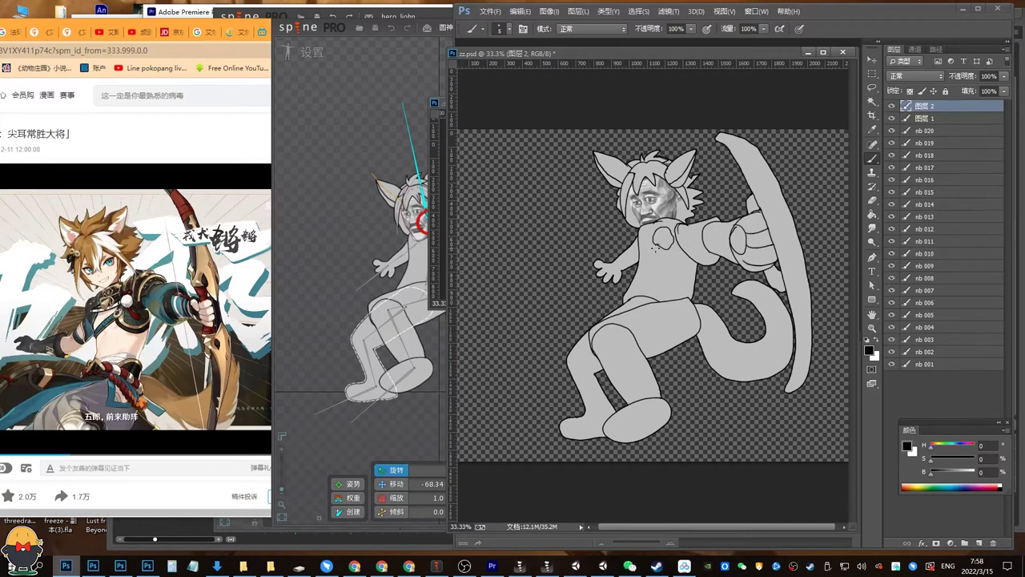
mouse_move(133, 315)
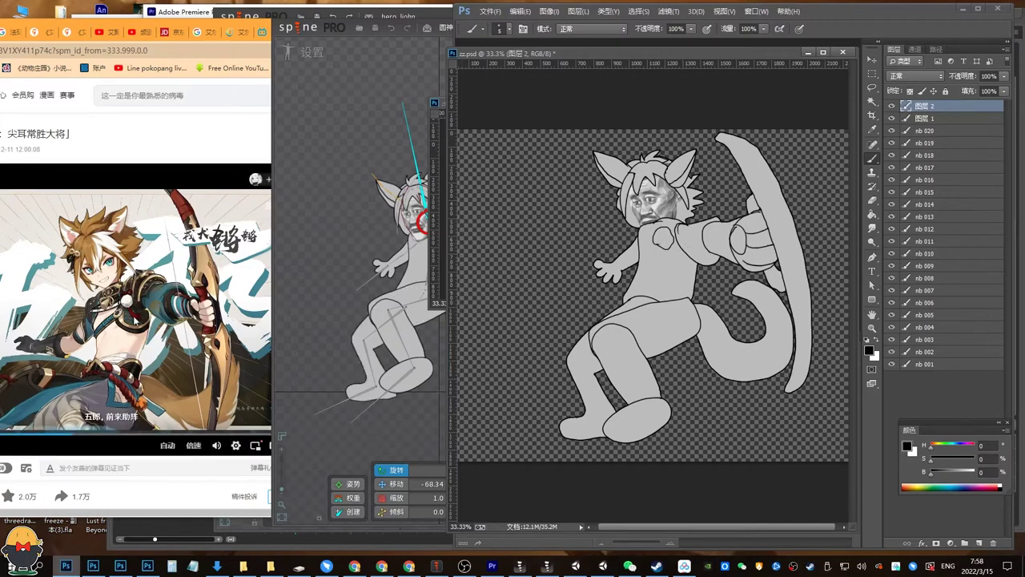
left_click(729, 56)
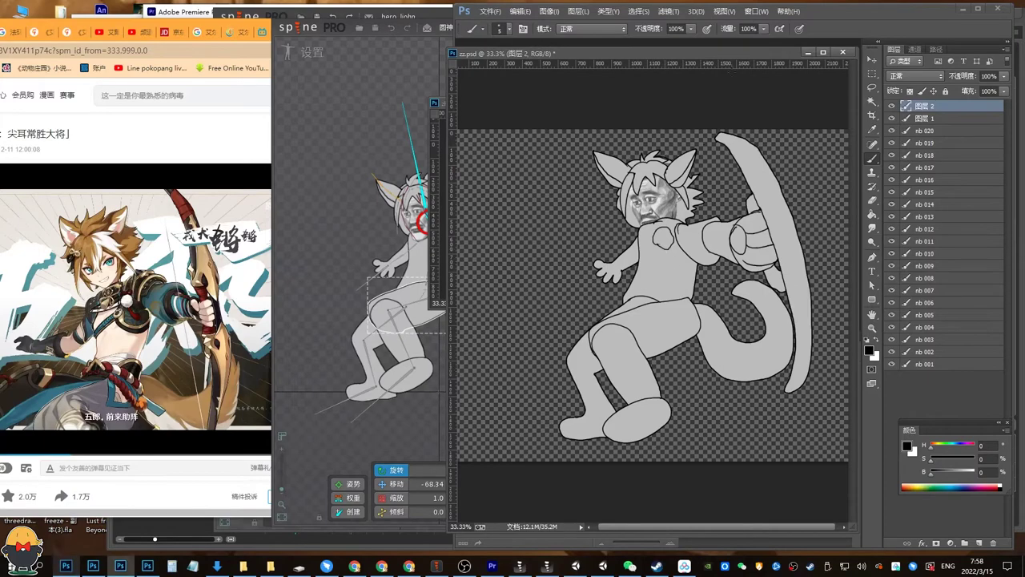
Outline a narrow vertical strip in black on layer 图层 2, starting just below the rounded chest shape.
key("ctrl+equal")
key("ctrl+equal")
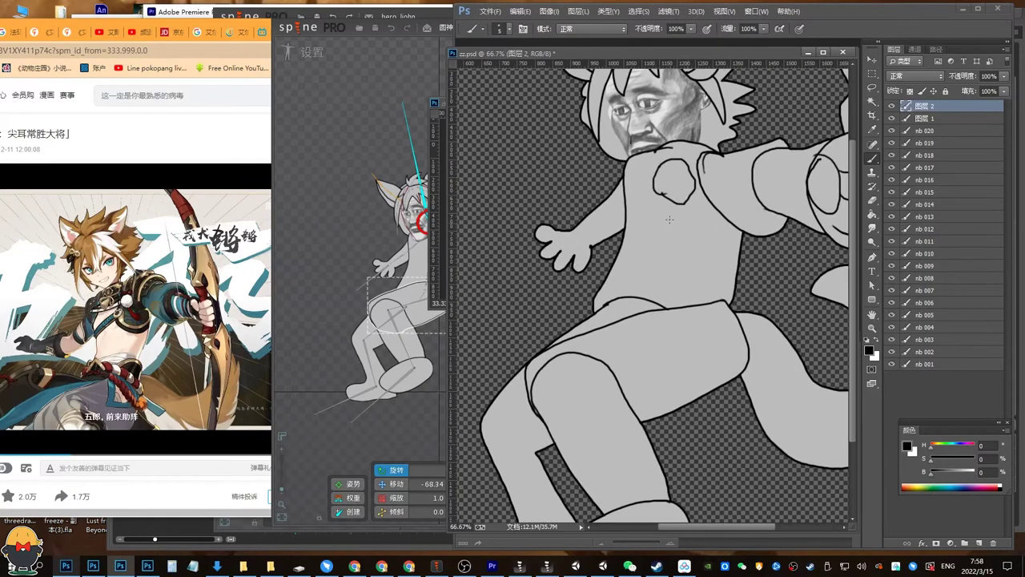
key("ctrl+z")
left_click_drag(699, 269, 643, 233)
left_click_drag(709, 314, 642, 306)
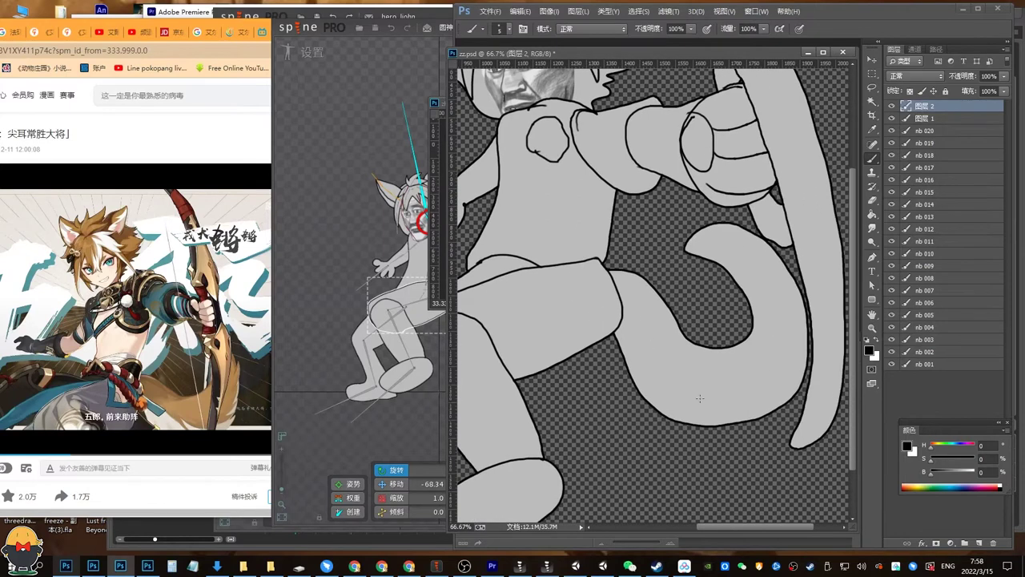
left_click_drag(531, 150, 578, 222)
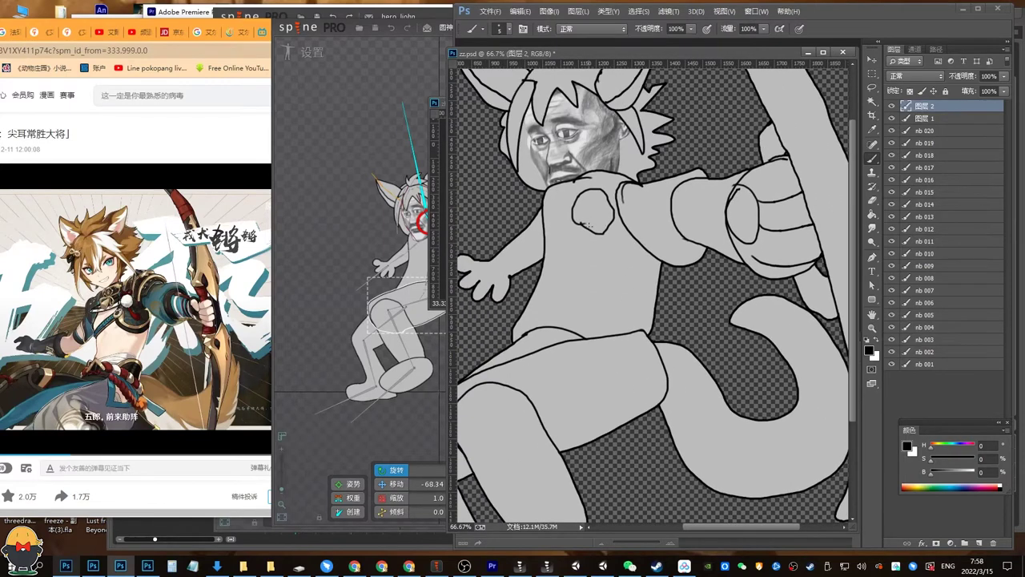
left_click_drag(599, 309, 601, 228)
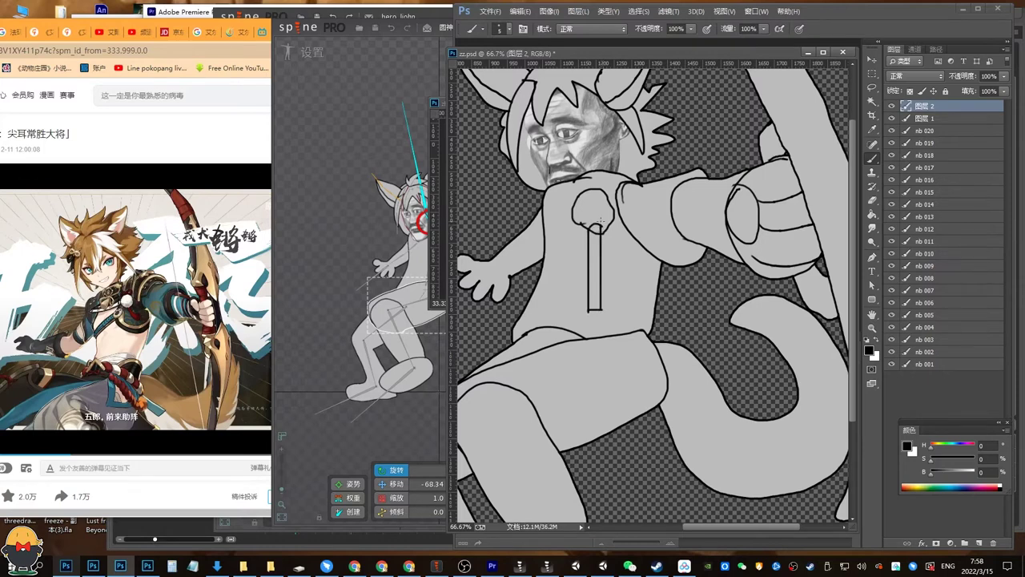
Fill the strip with white and shift it slightly down, clear of the rounded chest shape.
key("v")
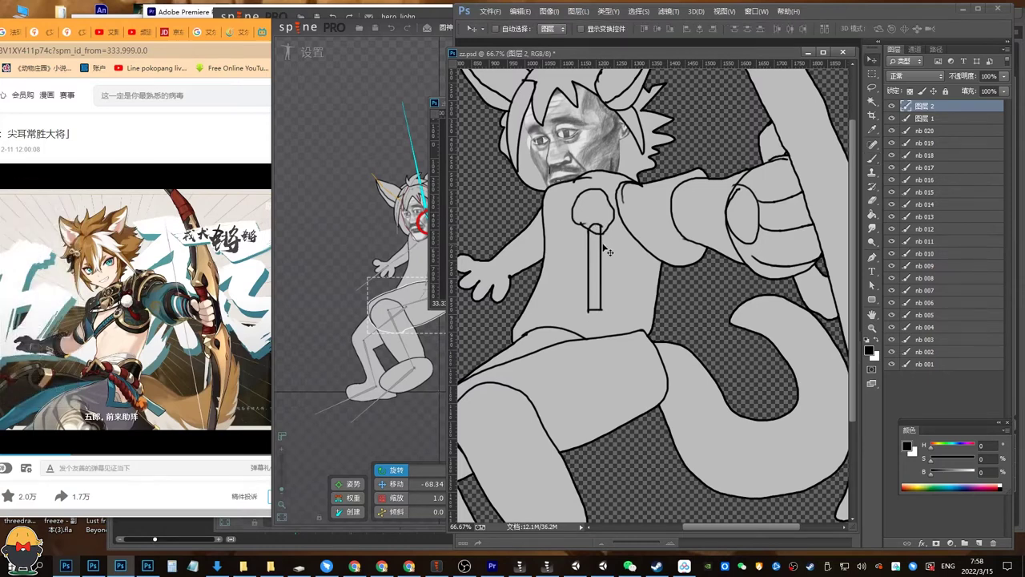
key("g")
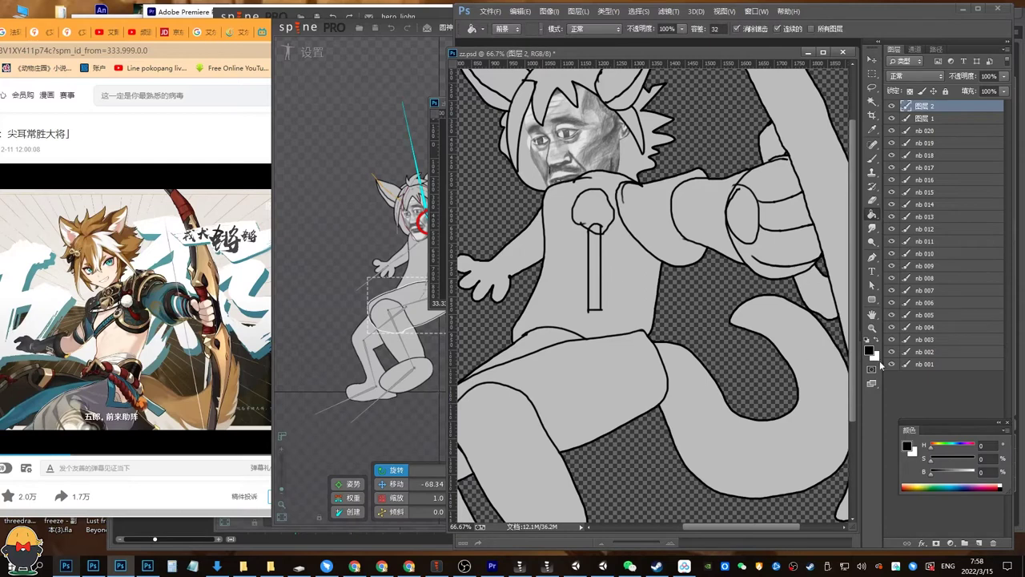
key("x")
left_click(594, 241)
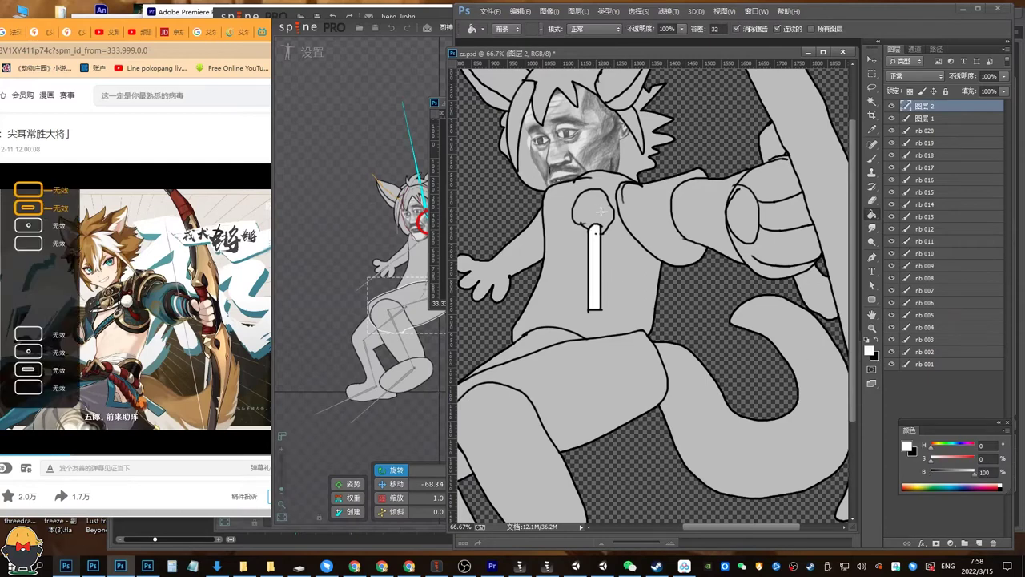
key("v")
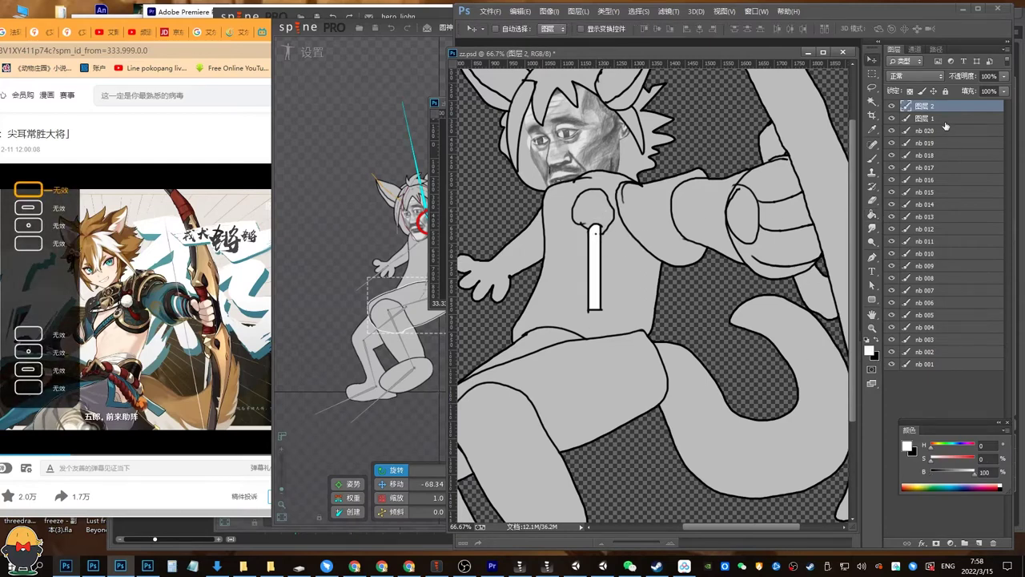
left_click_drag(663, 230, 663, 256)
Fill the rounded chest shape on layer 图层 1 with white.
left_click(946, 118)
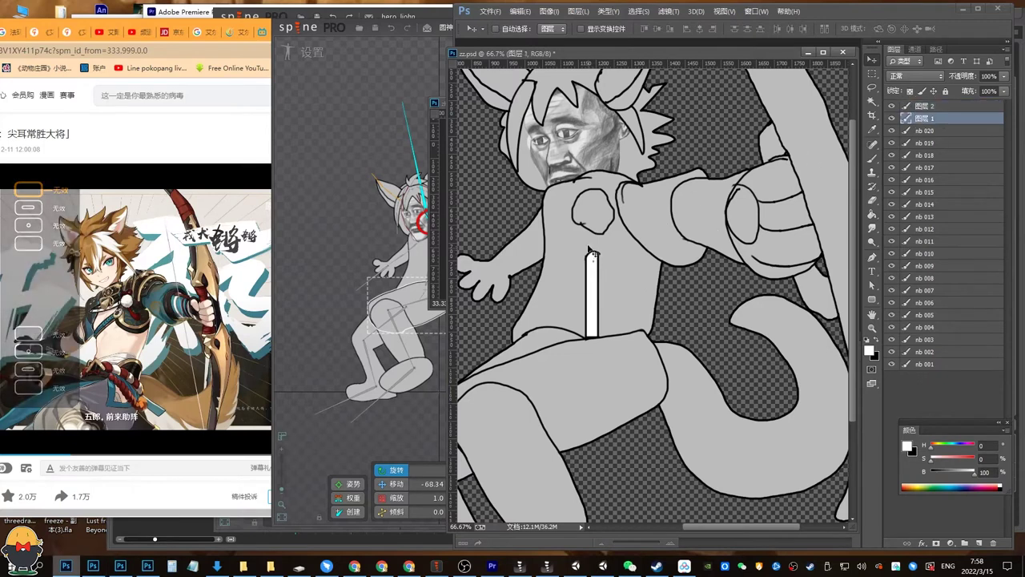
key("g")
left_click(596, 211)
key("v")
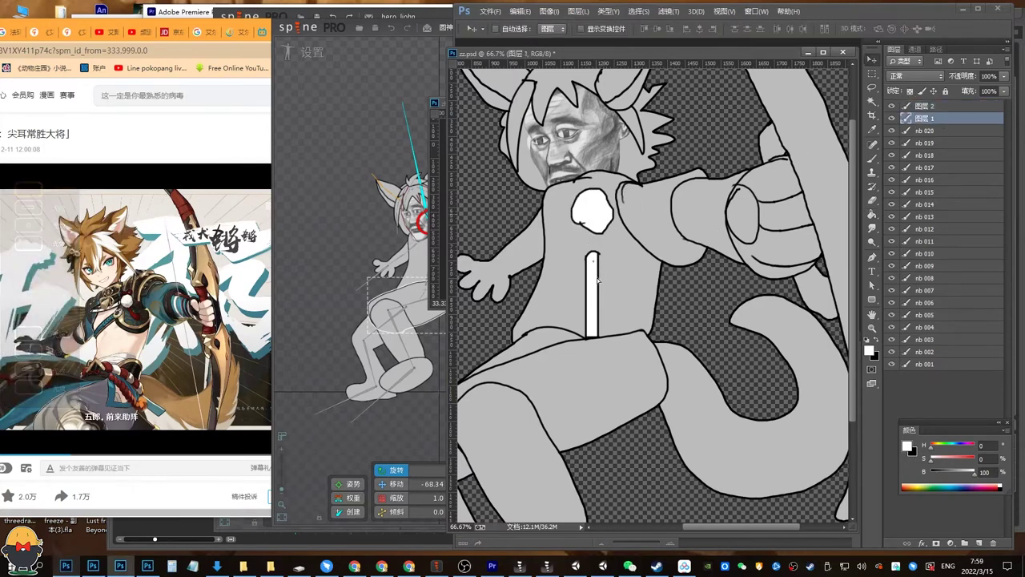
Nudge the strip up closer to the chest shape and paste a copy of it into a new 48 × 256 pixel document.
left_click(605, 273, "ctrl")
key("b")
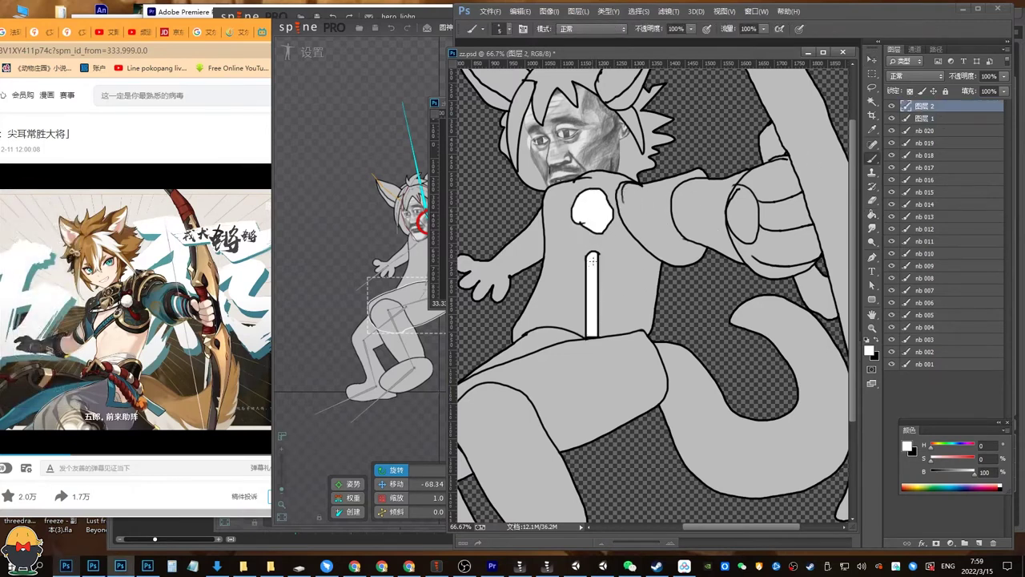
key("v")
left_click_drag(602, 264, 606, 256)
key("ctrl+n")
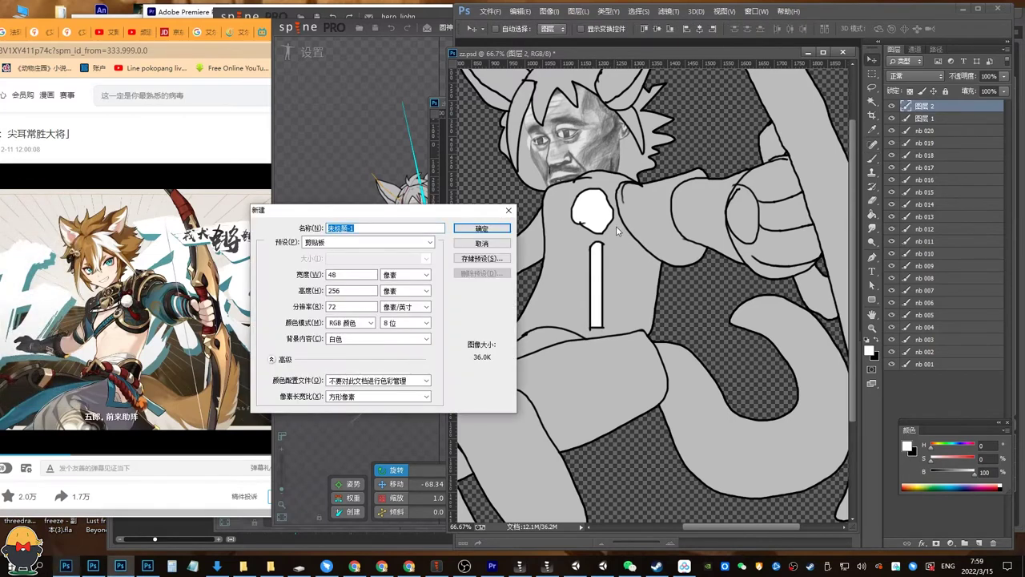
key("Return")
key("ctrl+v")
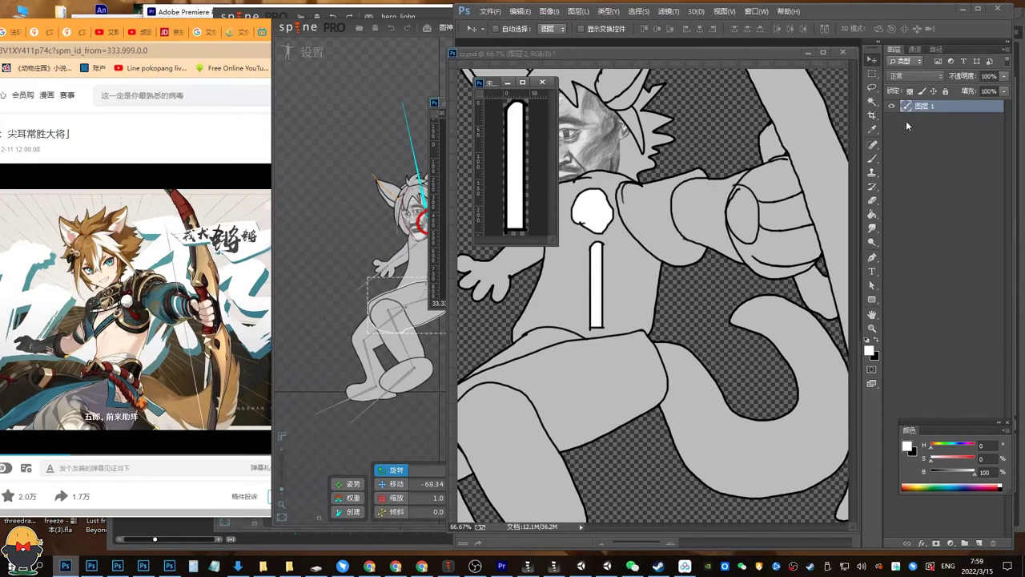
Save the strip document as PNG file o1 in the images folder of Desktop > 真元神.
key("ctrl+s")
left_click(366, 446)
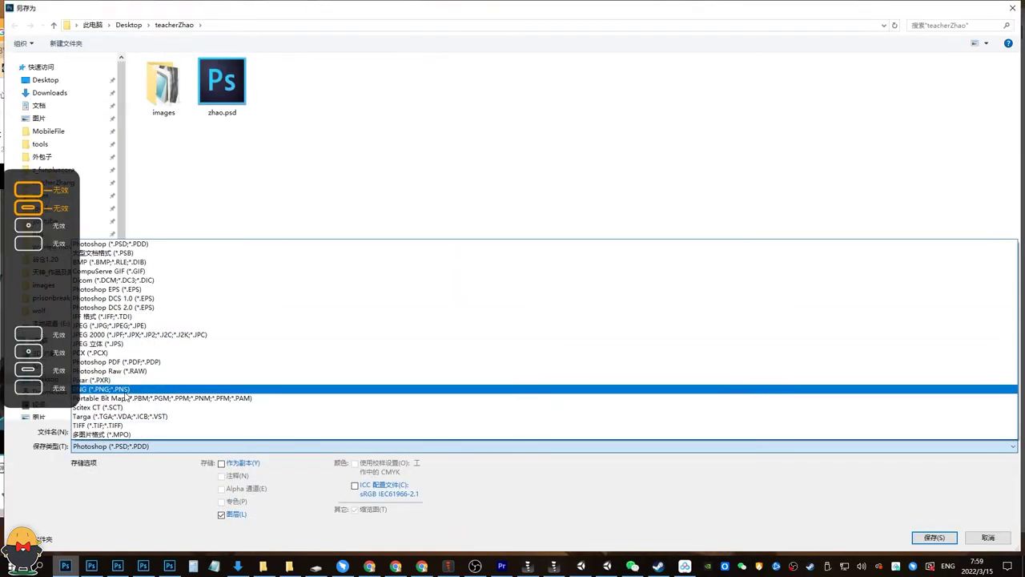
left_click(129, 388)
left_click(164, 104)
double_click(163, 104)
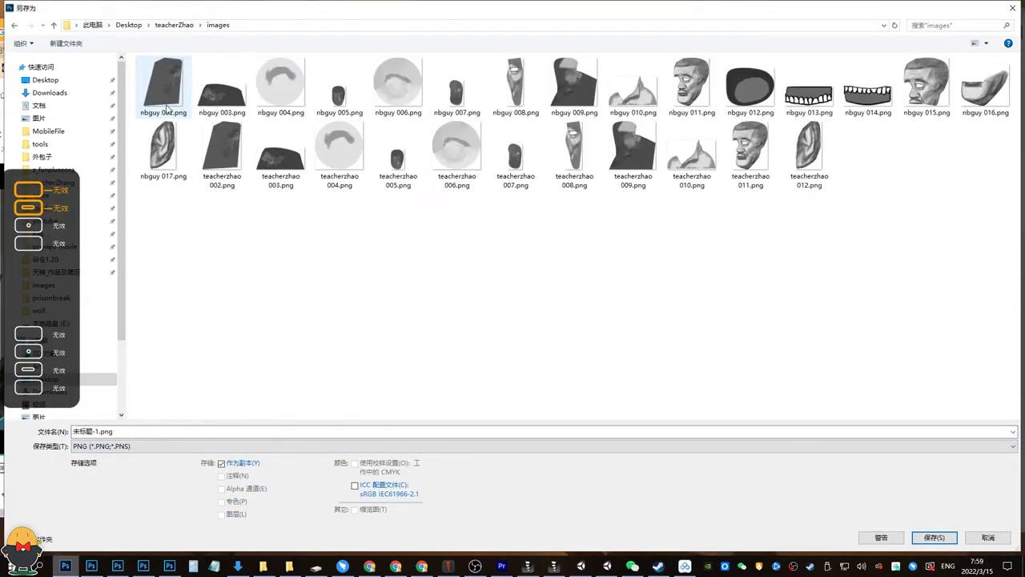
left_click(128, 25)
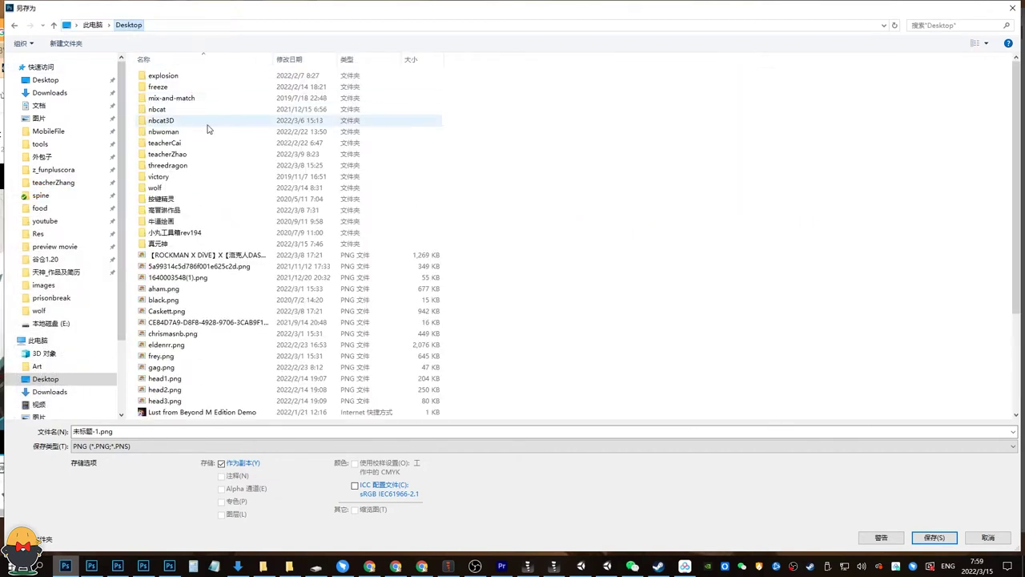
double_click(177, 246)
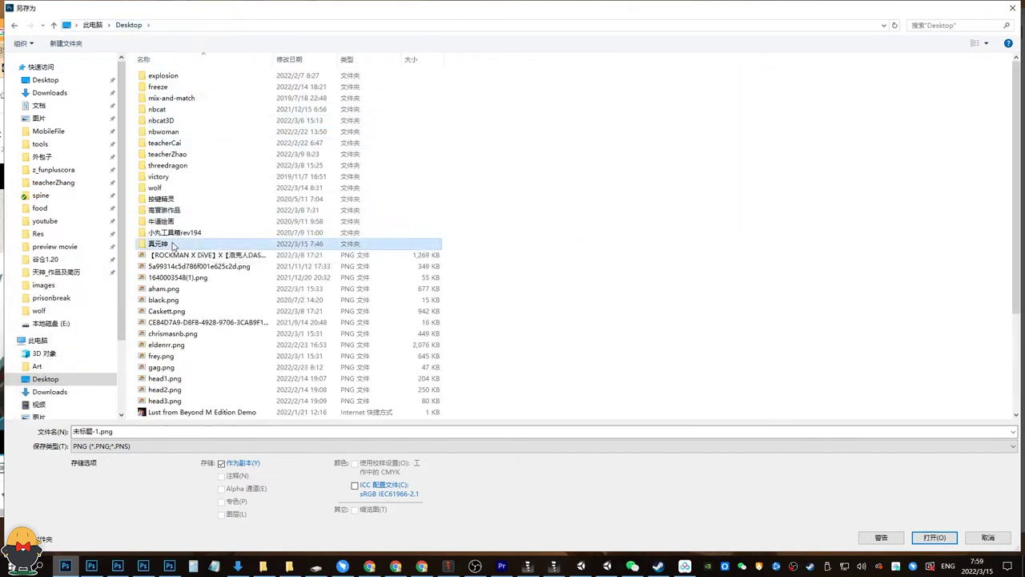
double_click(166, 84)
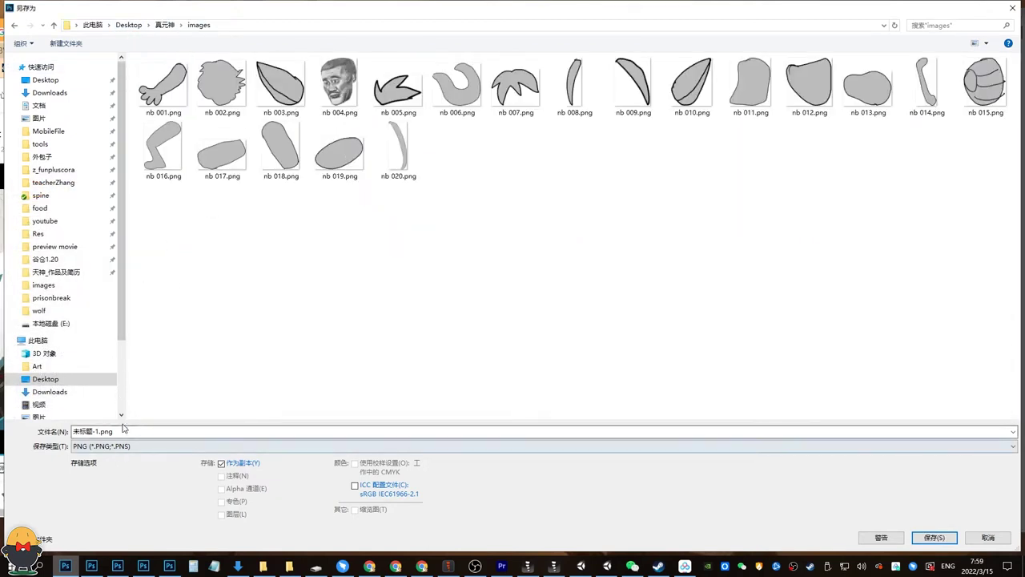
left_click(136, 433)
type("er")
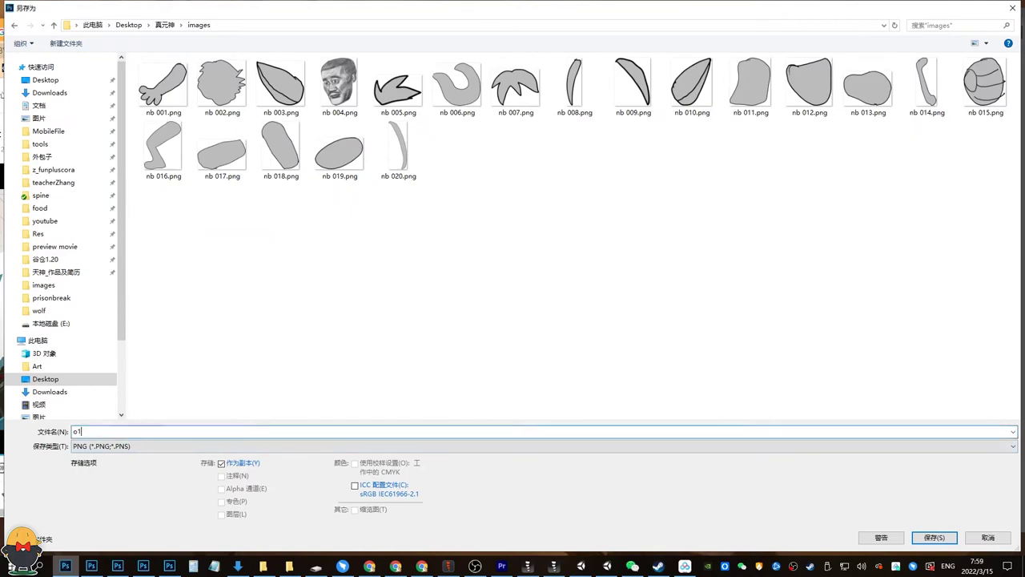
key("Return")
key("Return")
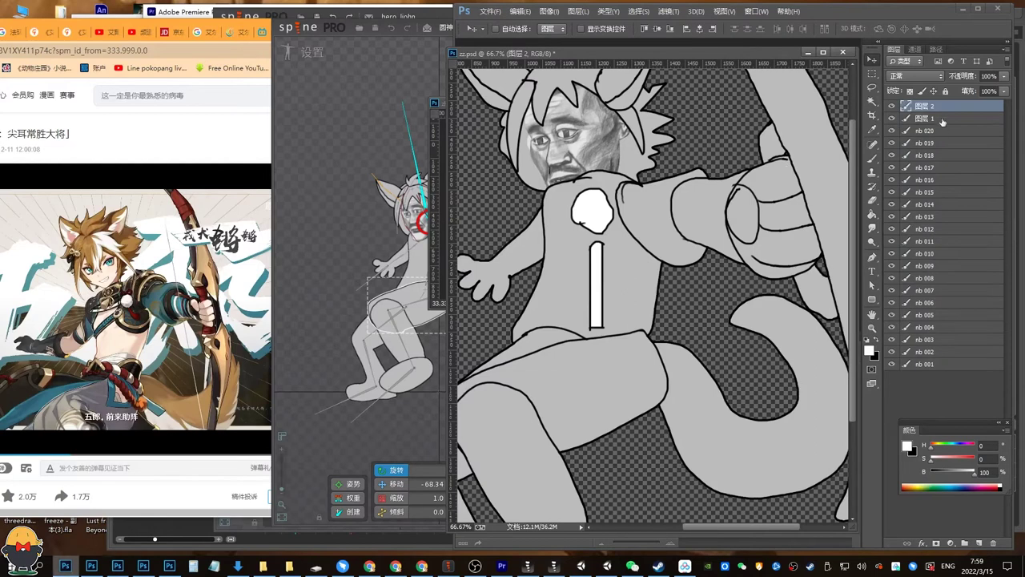
Copy the rounded chest shape from 图层 1 into its own new document and save it as PNG file o2 in the images folder.
left_click(945, 119)
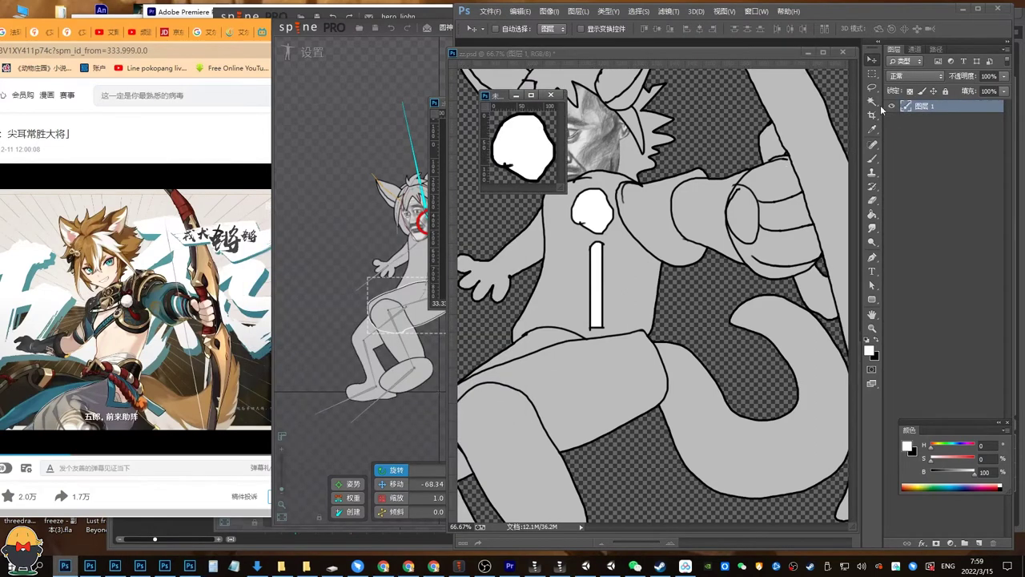
key("ctrl+shift+s")
left_click(155, 445)
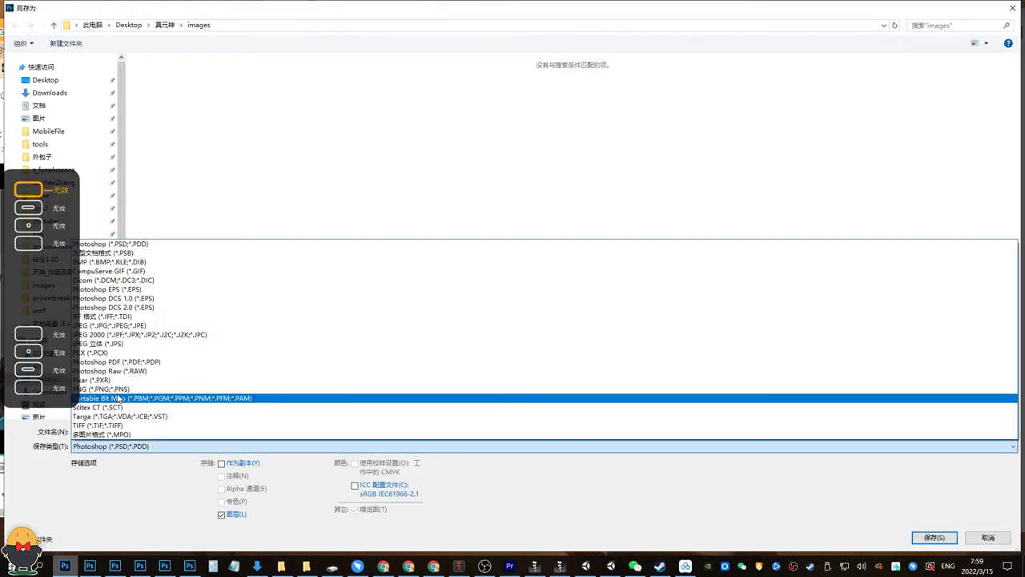
left_click(120, 418)
double_click(132, 431)
type("o2")
key("Return")
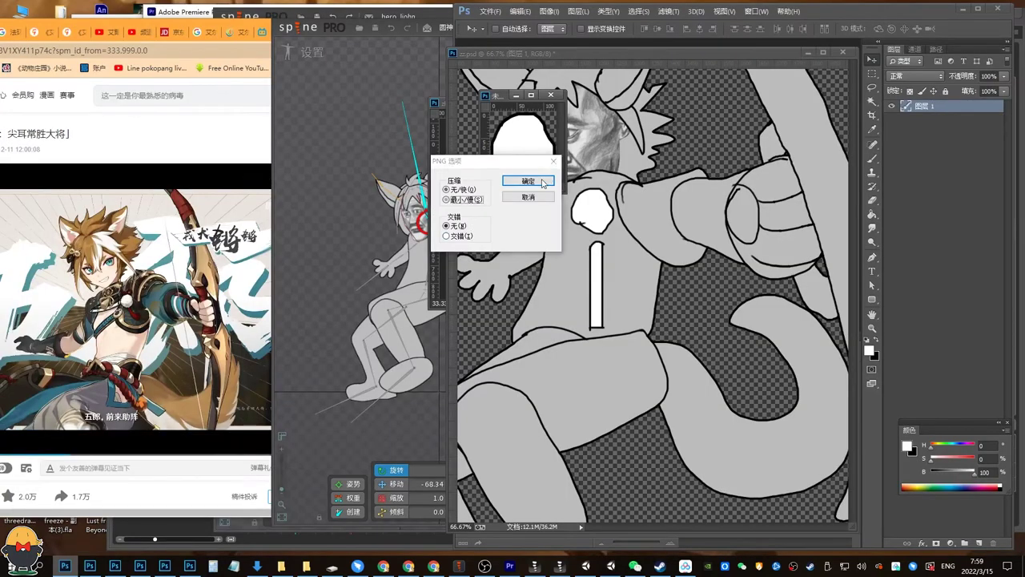
key("Return")
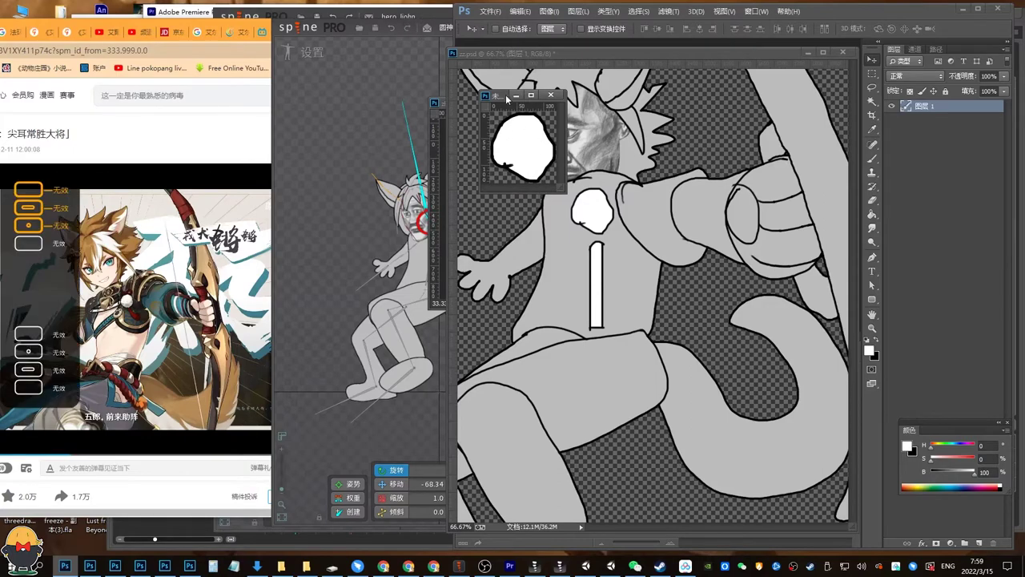
left_click(506, 98)
key("ctrl+shift+s")
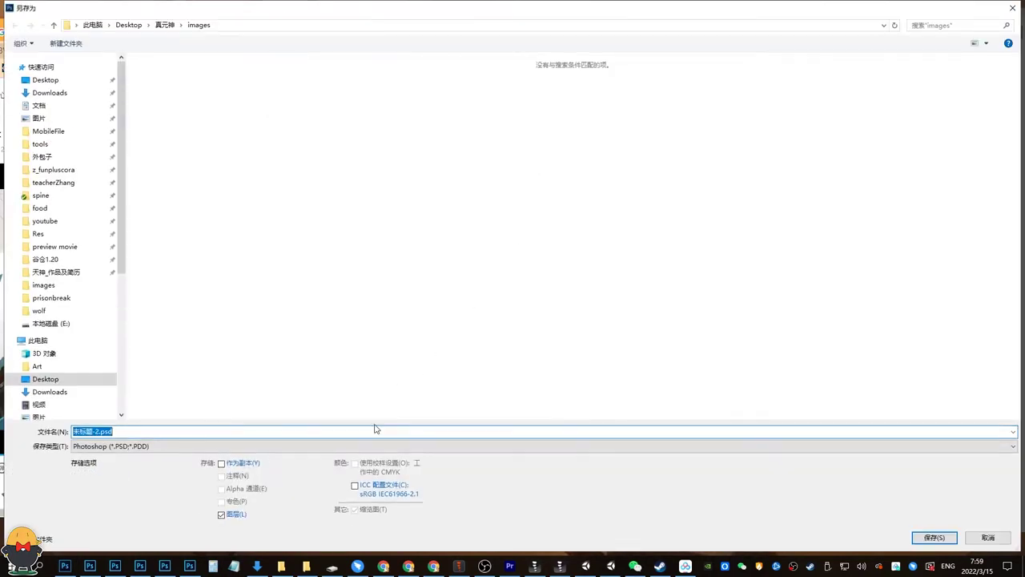
left_click(375, 446)
left_click(334, 398)
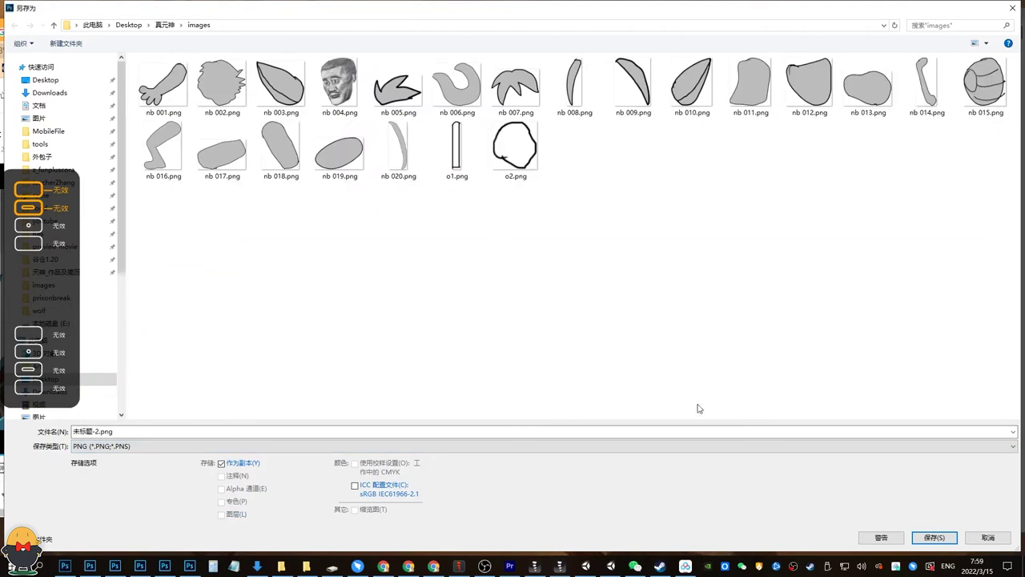
double_click(515, 148)
left_click(540, 286)
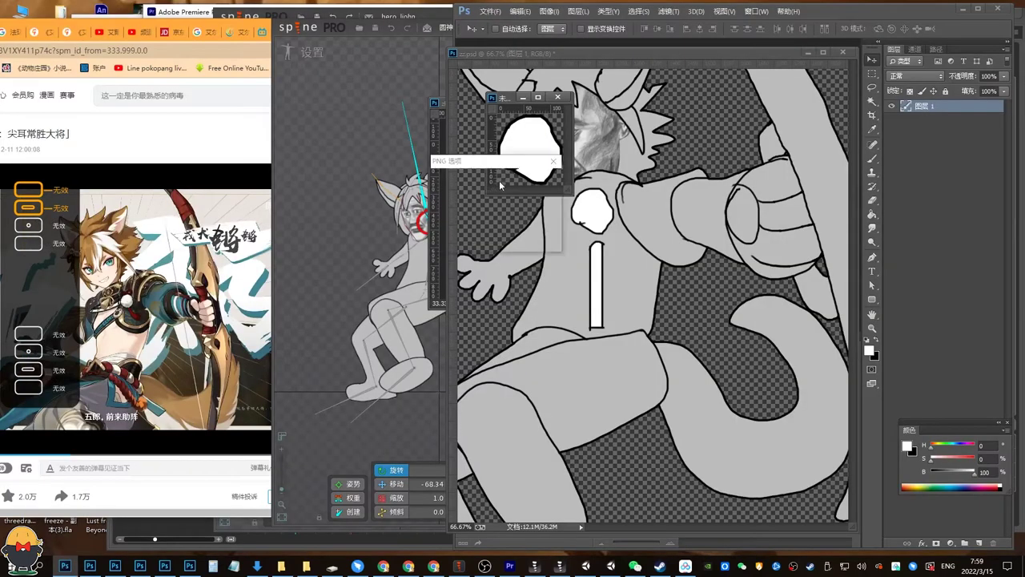
left_click(468, 199)
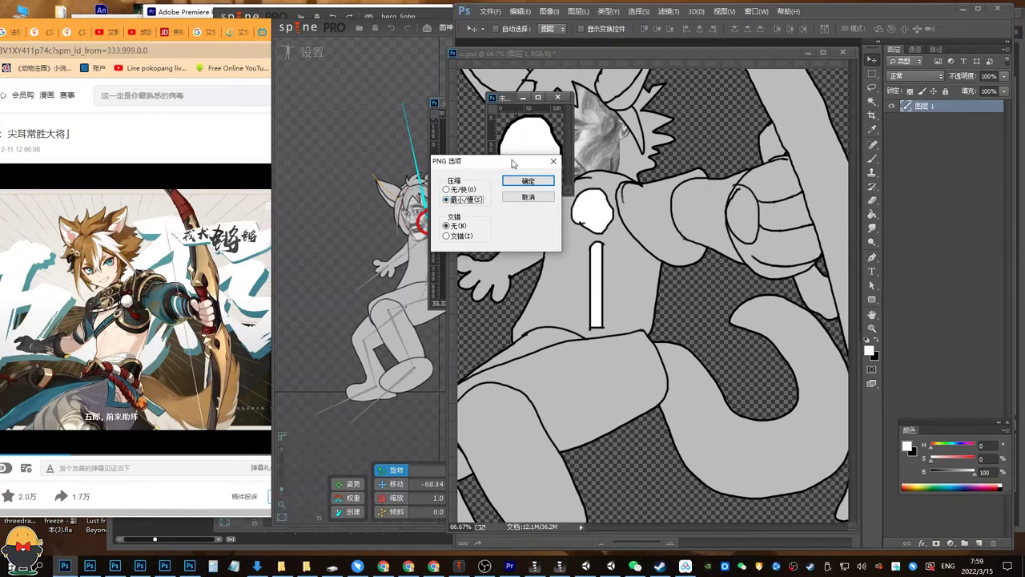
left_click_drag(512, 164, 502, 215)
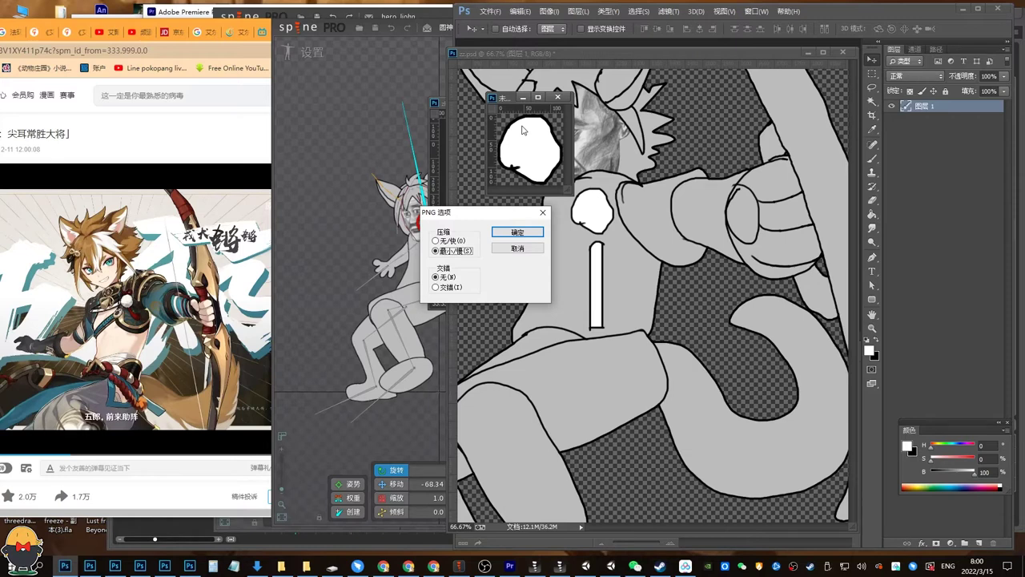
left_click(516, 249)
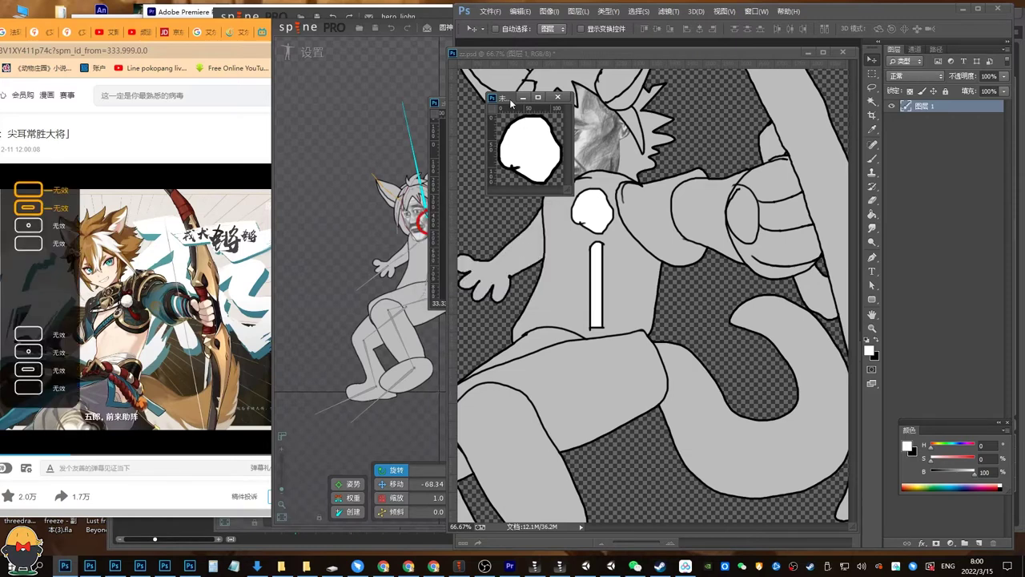
Create a blank 4444 × 4444 pixel document and close it again.
mouse_move(510, 101)
left_mouse_down()
mouse_move(510, 114)
mouse_move(498, 93)
left_mouse_up()
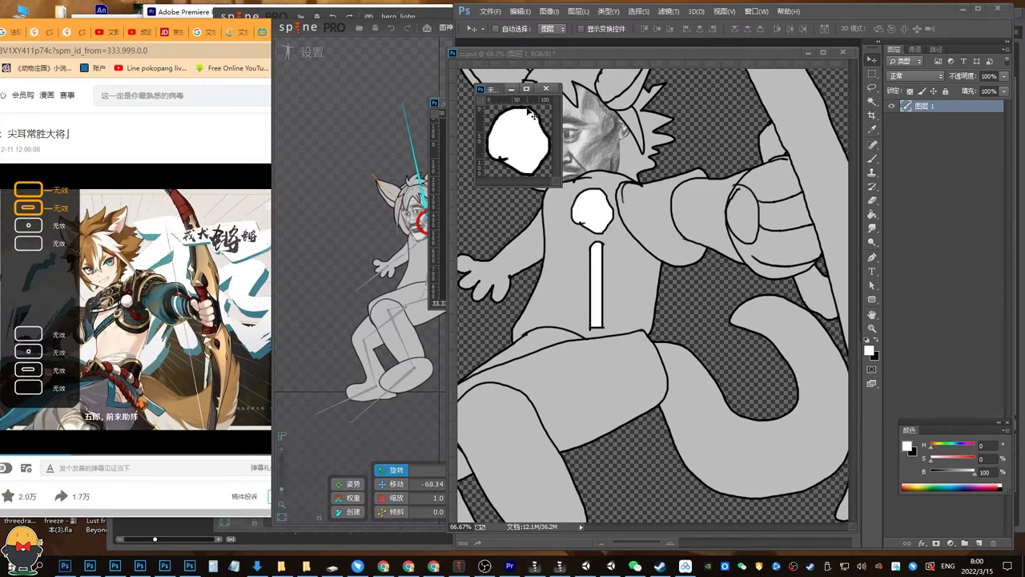
key("ctrl+n")
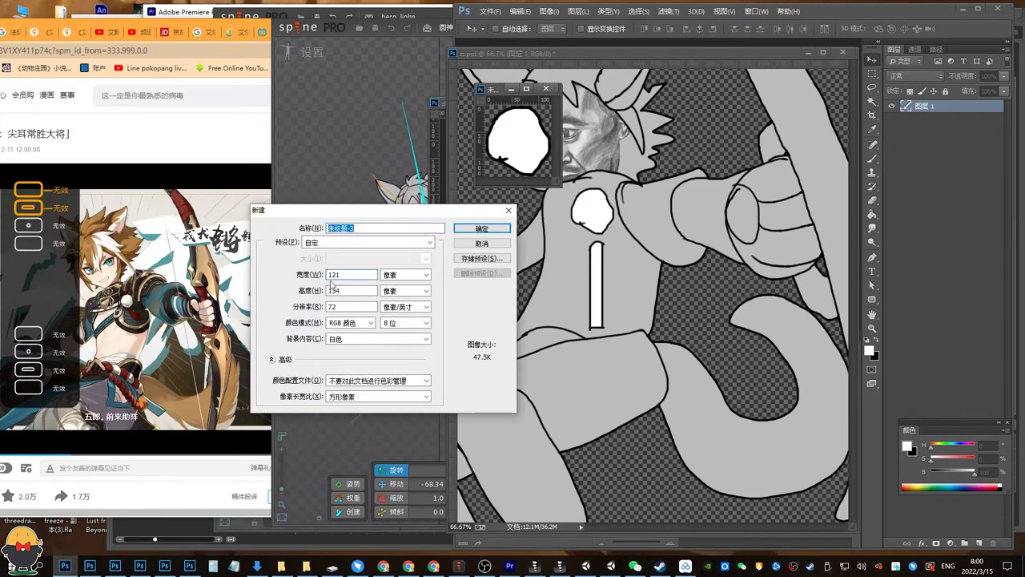
key("Tab")
type("4444")
key("Tab")
type("4444")
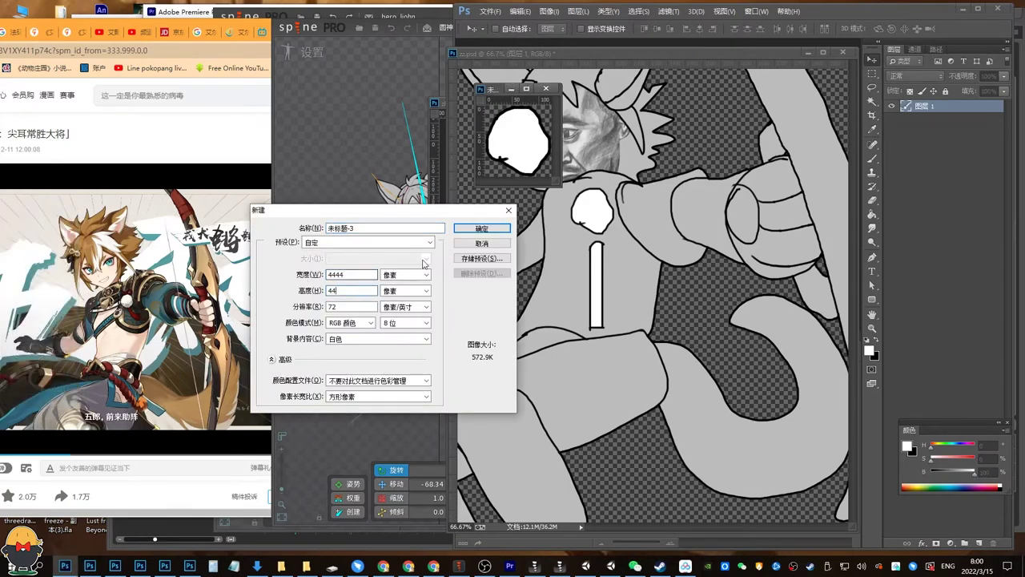
left_click(481, 228)
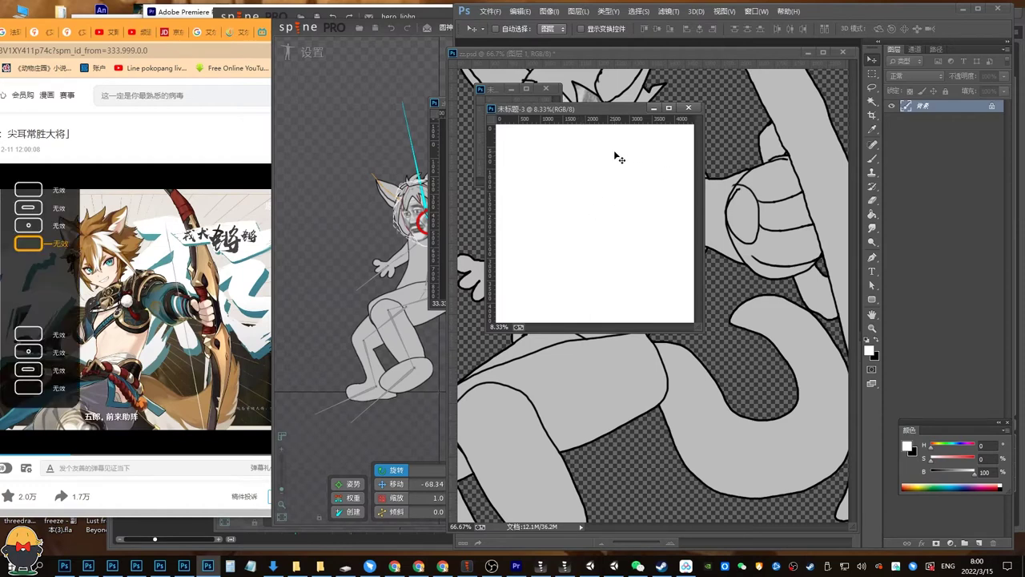
left_click(688, 107)
Close the separate chest shape document without saving its changes and switch to Spine.
left_click(544, 88)
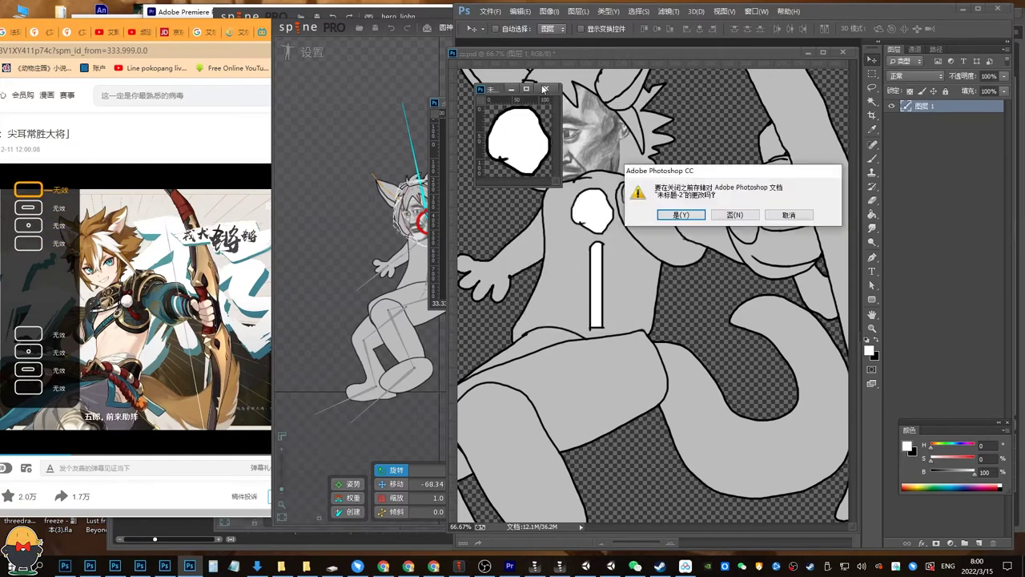
left_click(733, 215)
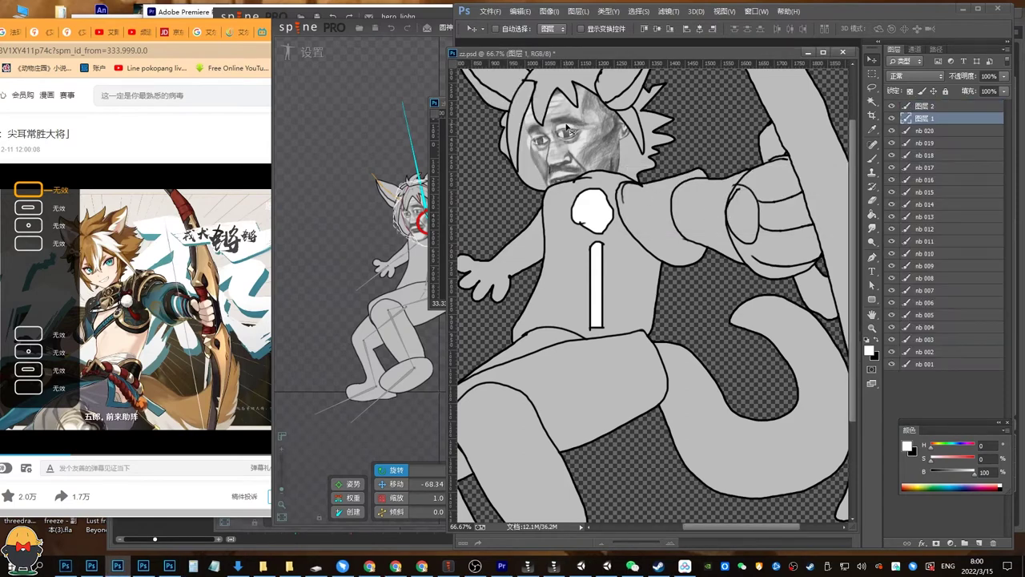
left_click(439, 113)
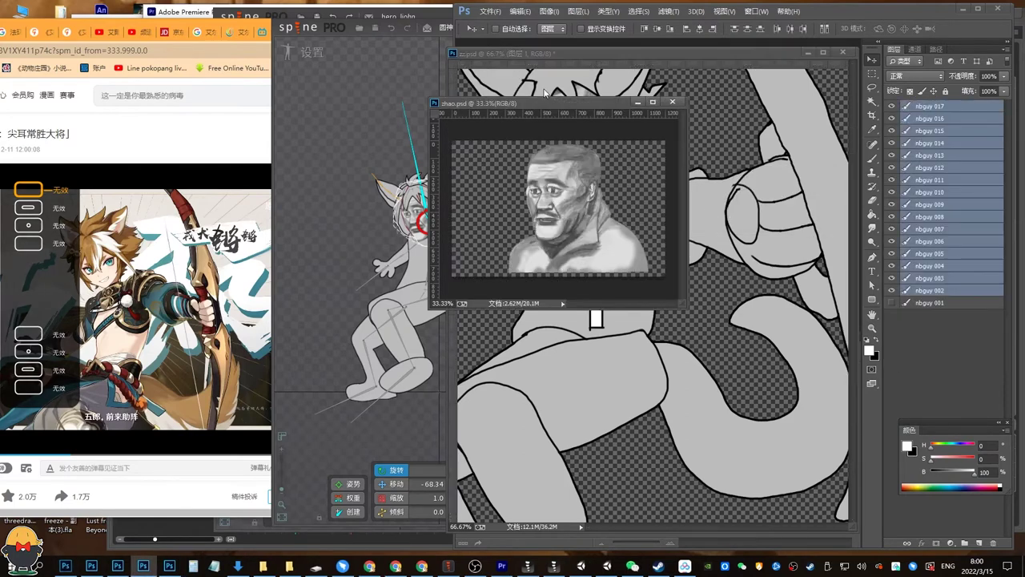
left_click(440, 30)
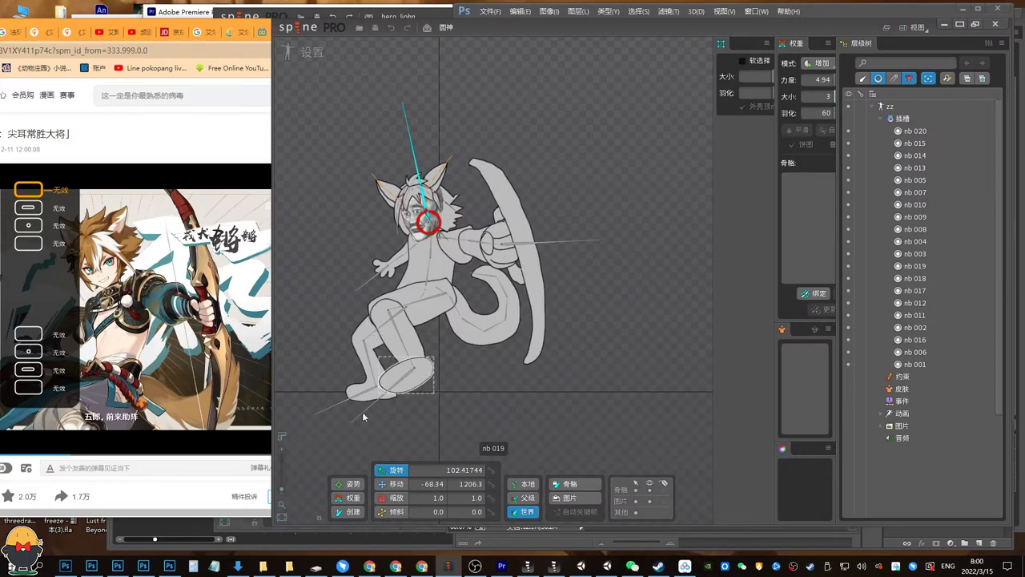
Save the project, turn off the slots-only filter in the hierarchy tree, select the root bone and expand the images node (图片).
left_click(280, 486)
left_click_drag(428, 324, 473, 308)
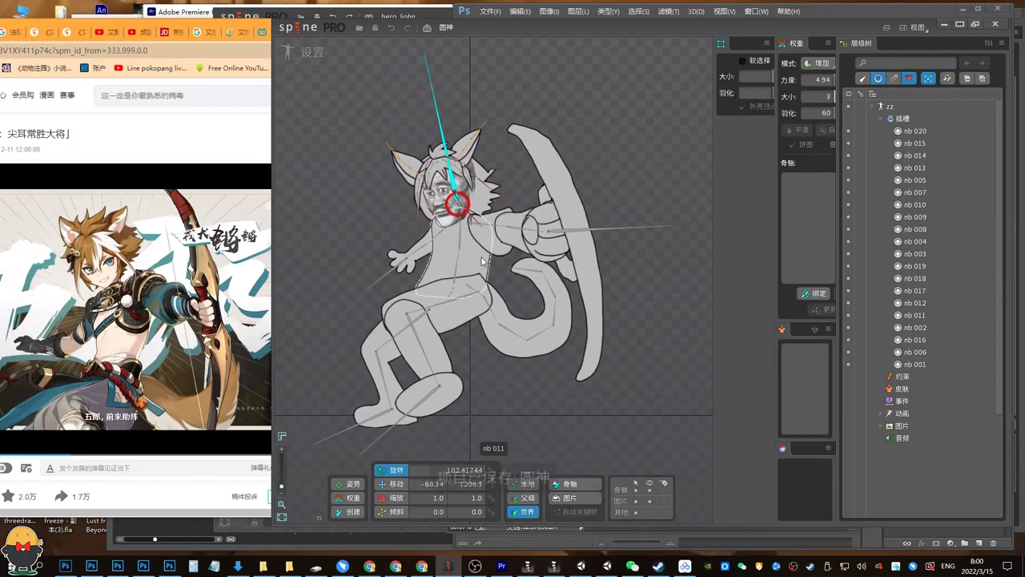
key("ctrl+s")
key("v")
left_click(879, 79)
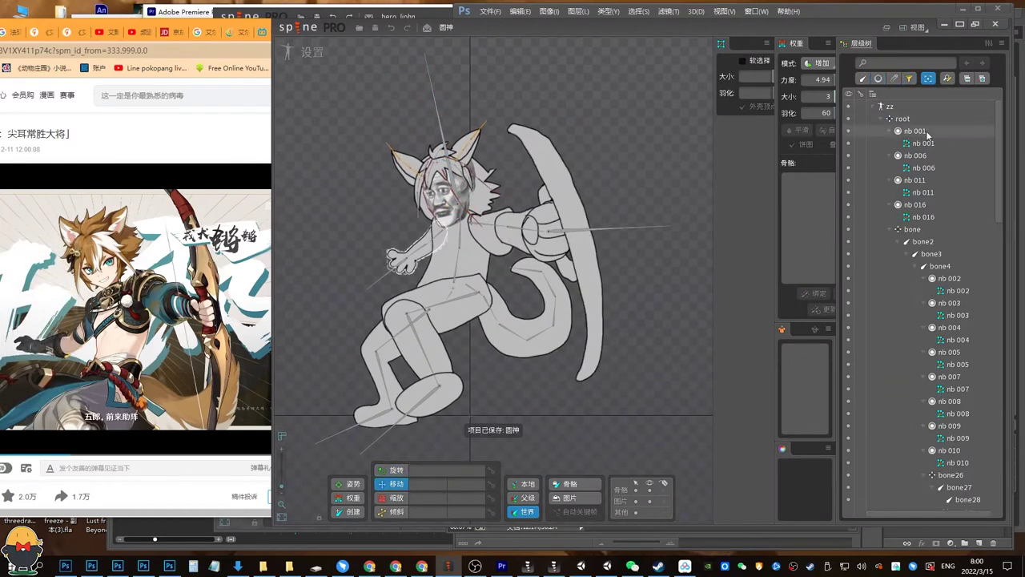
left_click(929, 119)
left_click_drag(999, 131, 1004, 369)
left_click(882, 229)
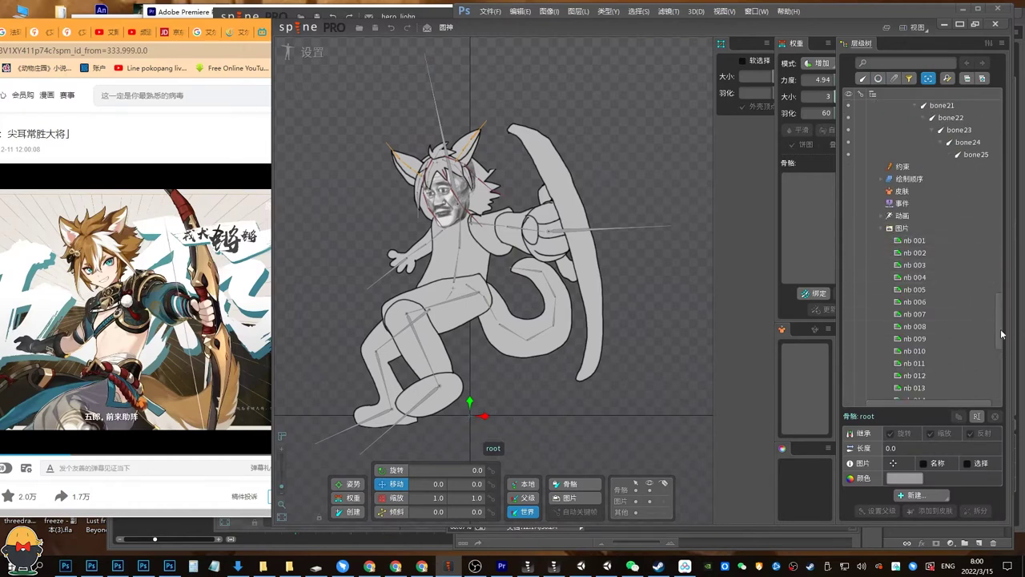
Add images o1 and o2 to the root, placing round o2 just under the chin and strip o1 vertically below it.
left_click_drag(1001, 334, 1002, 366)
left_click_drag(911, 321, 615, 218)
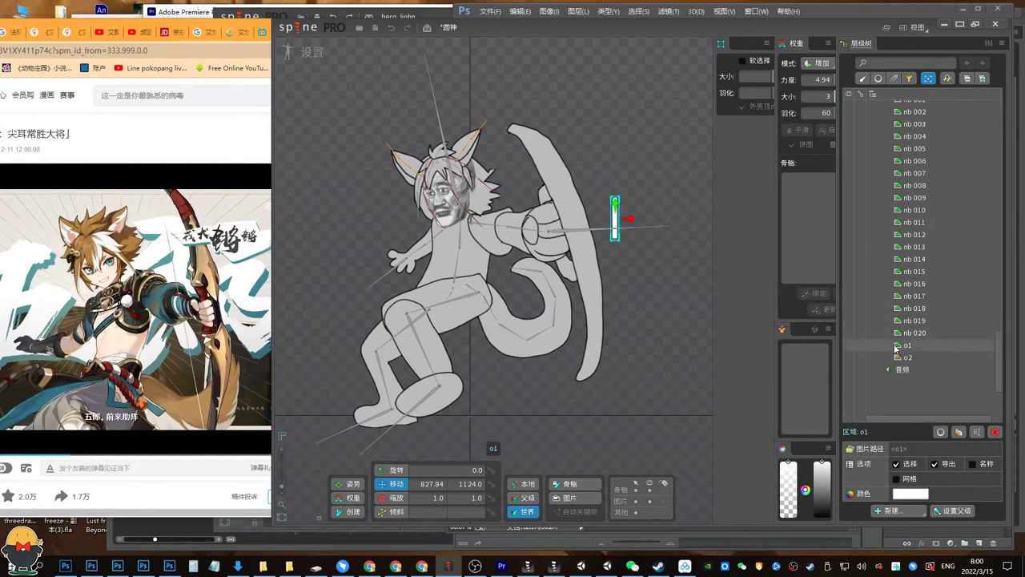
left_click_drag(900, 357, 489, 217)
left_click_drag(281, 486, 280, 480)
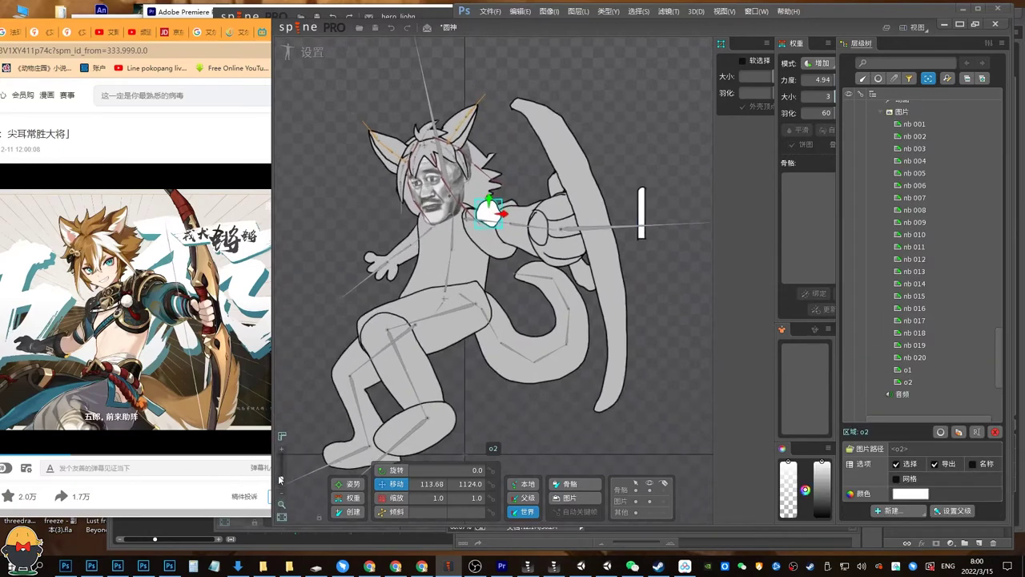
left_click(279, 478)
left_click_drag(490, 204, 438, 229)
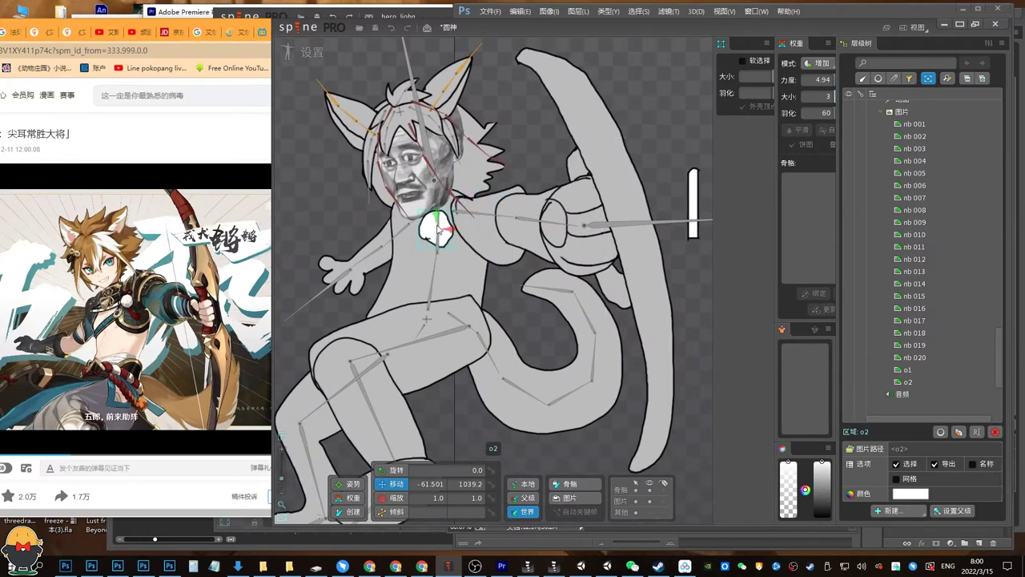
left_click_drag(694, 199, 438, 266)
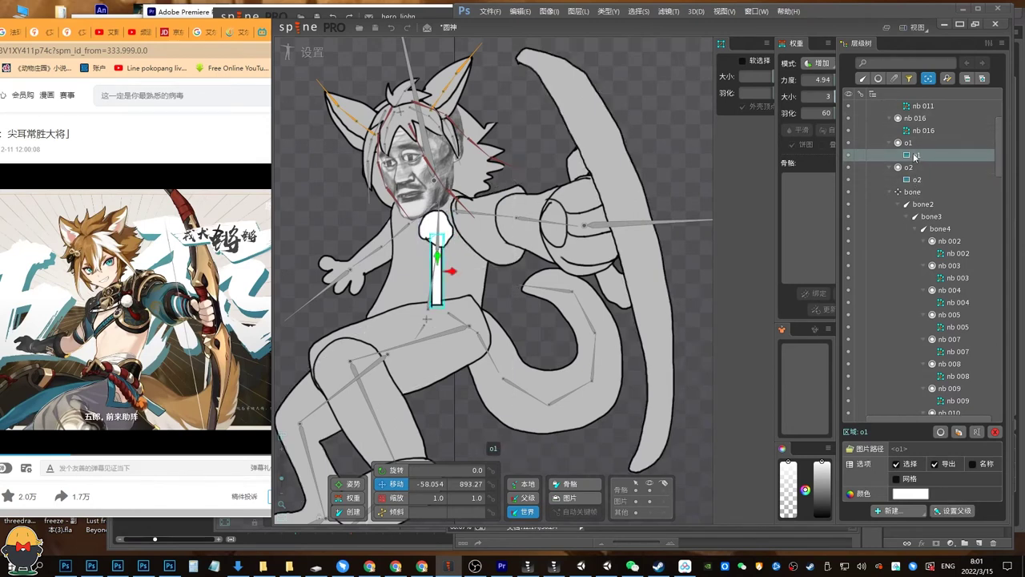
Convert images o1 and o2 into meshes, automatically generating additional mesh vertices for strip o1.
left_click(896, 478)
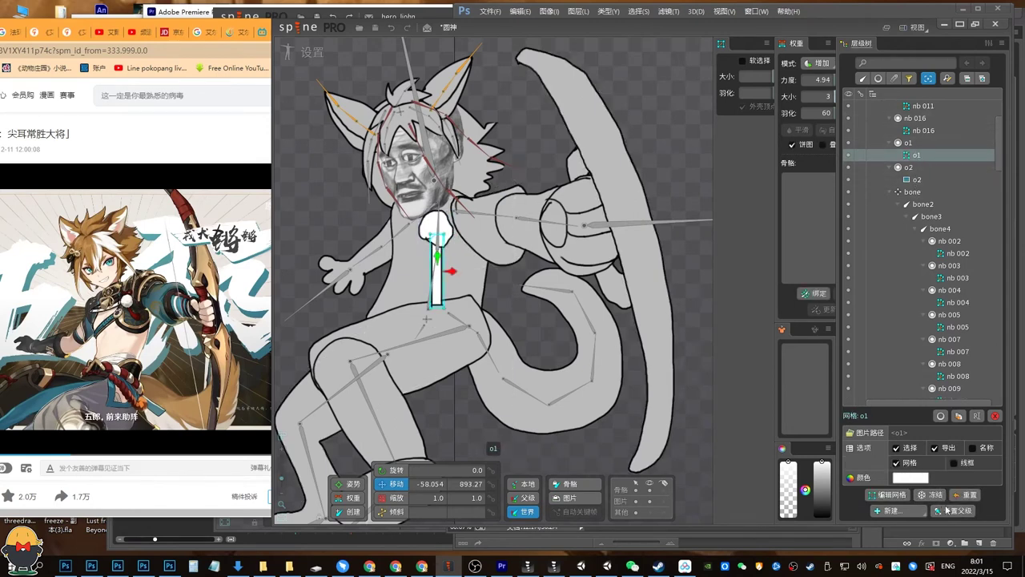
left_click(950, 510)
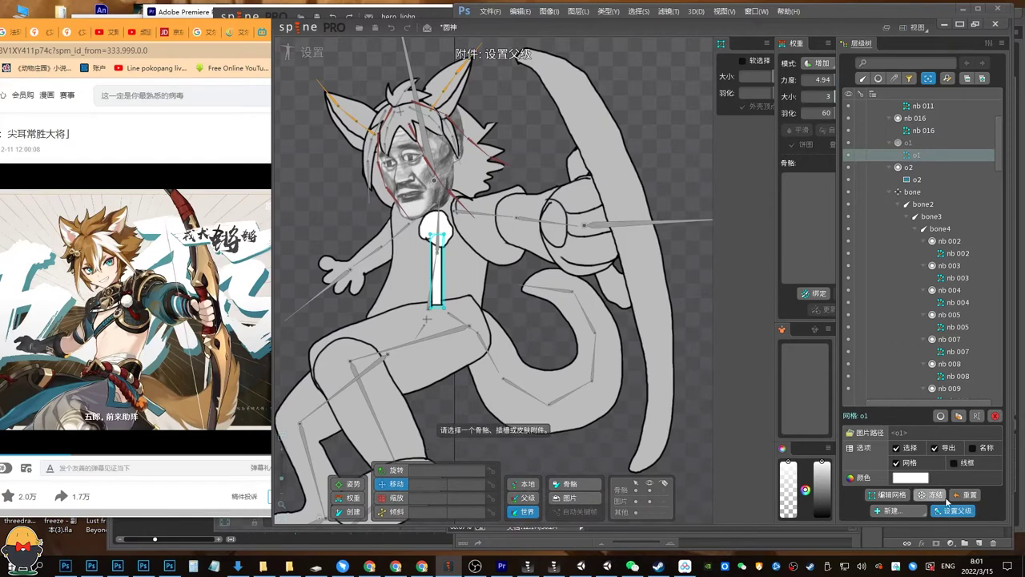
left_click(941, 508)
left_click(886, 494)
left_click(886, 494)
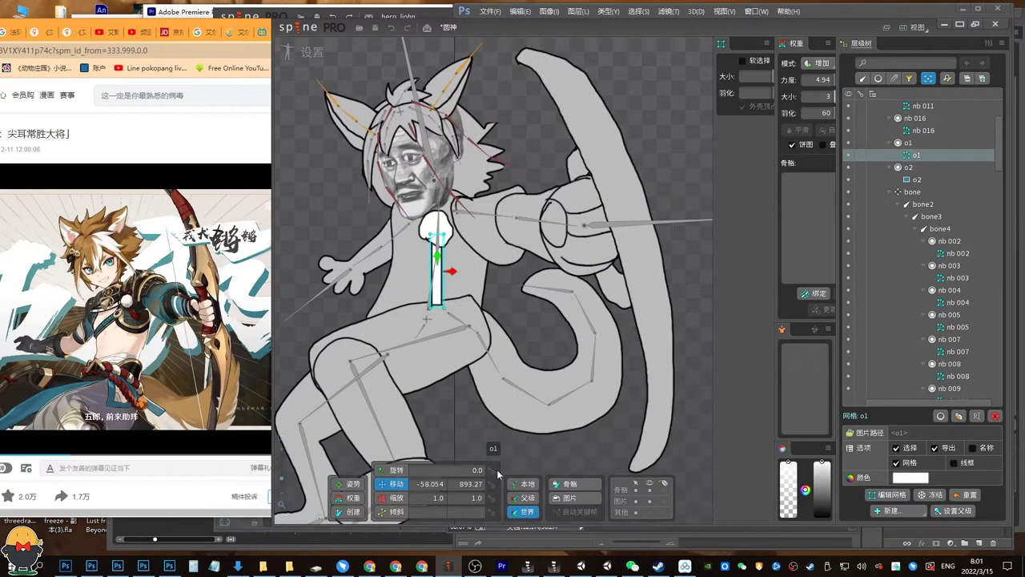
left_click(887, 495)
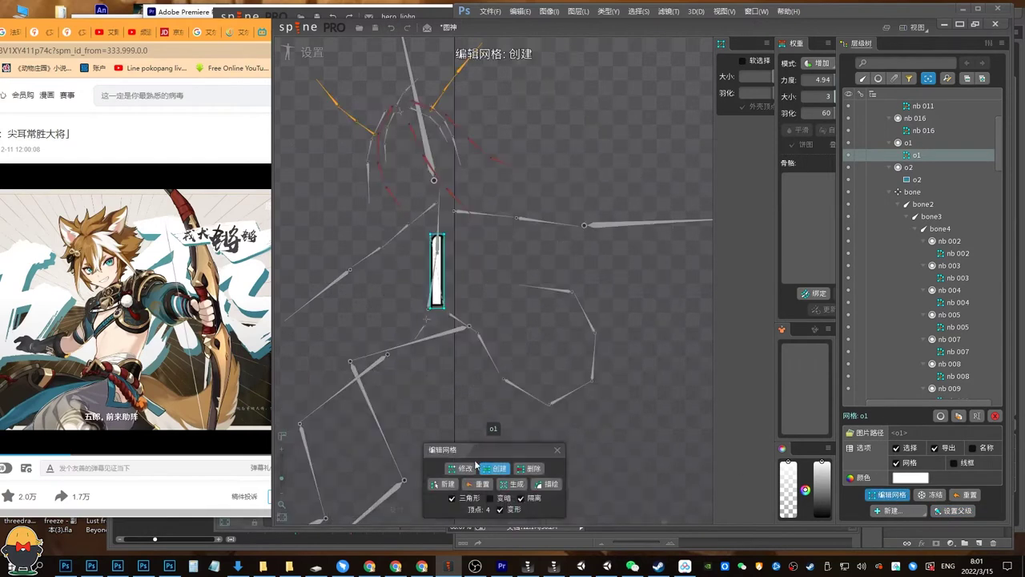
left_click(512, 484)
left_click(558, 449)
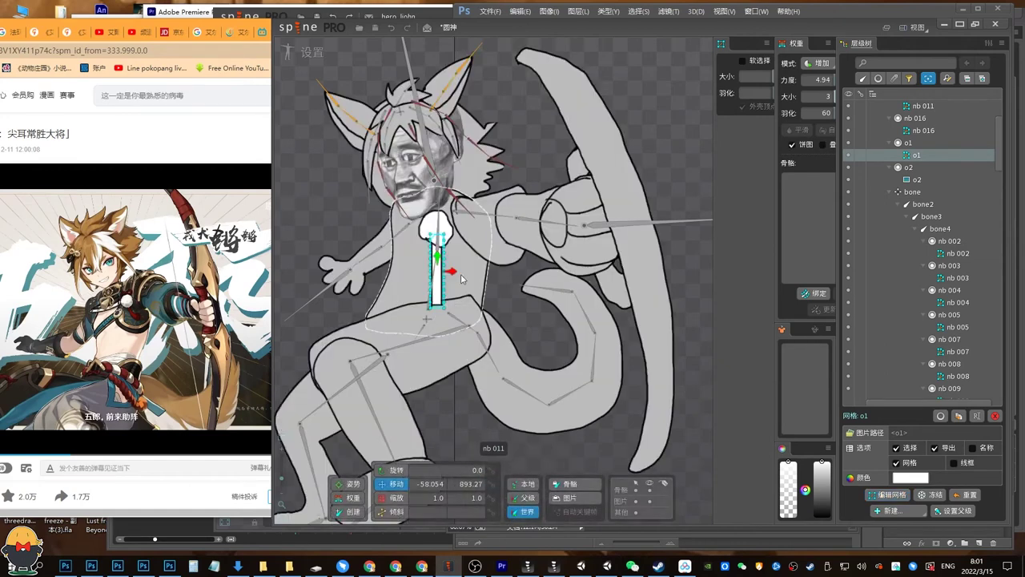
left_click(433, 231)
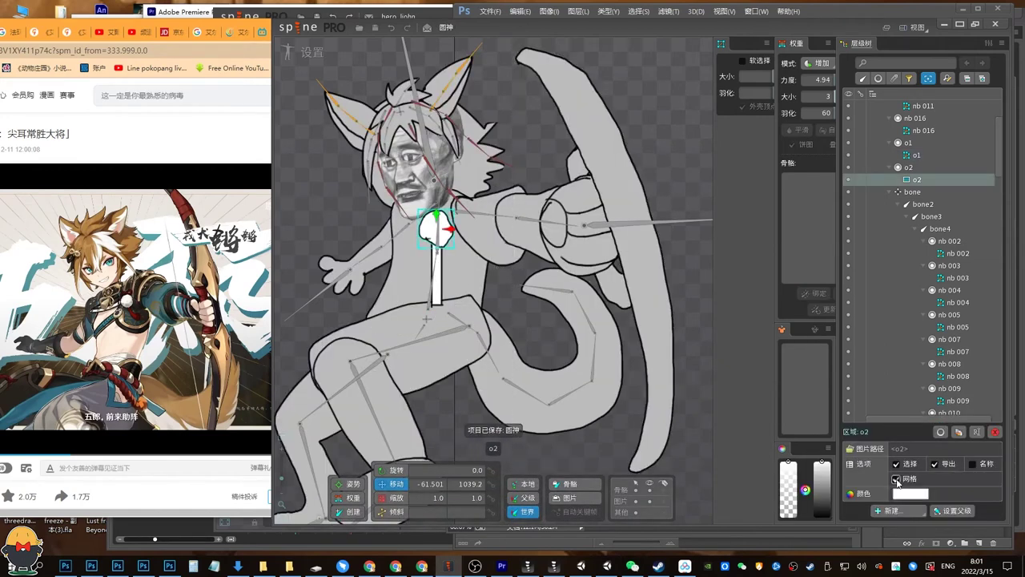
left_click(897, 479)
Show only the slots, move o2 and o1 directly above torso slot nb 011 in the draw order, and save the project.
left_click(879, 78)
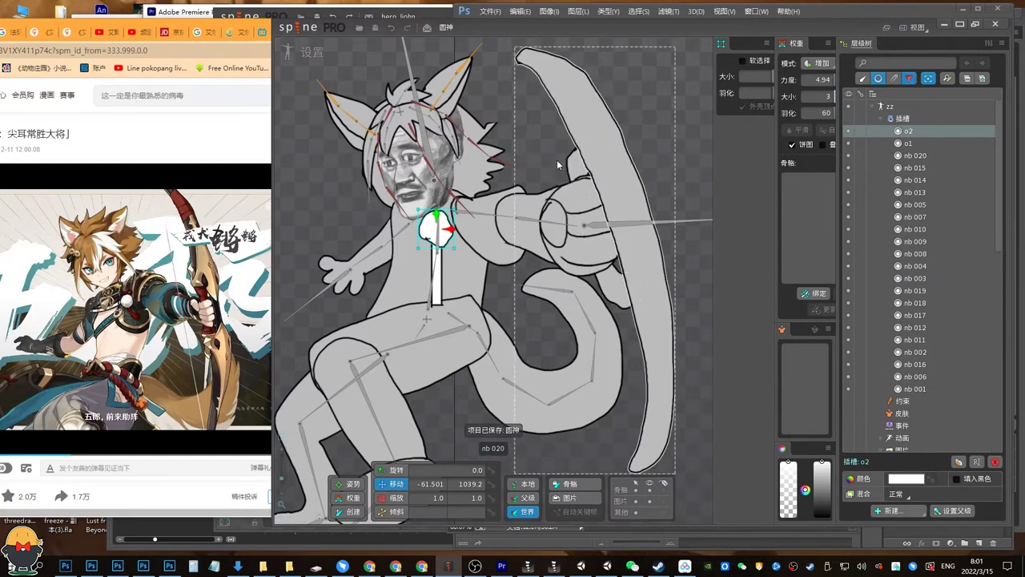
left_click(439, 271, "ctrl")
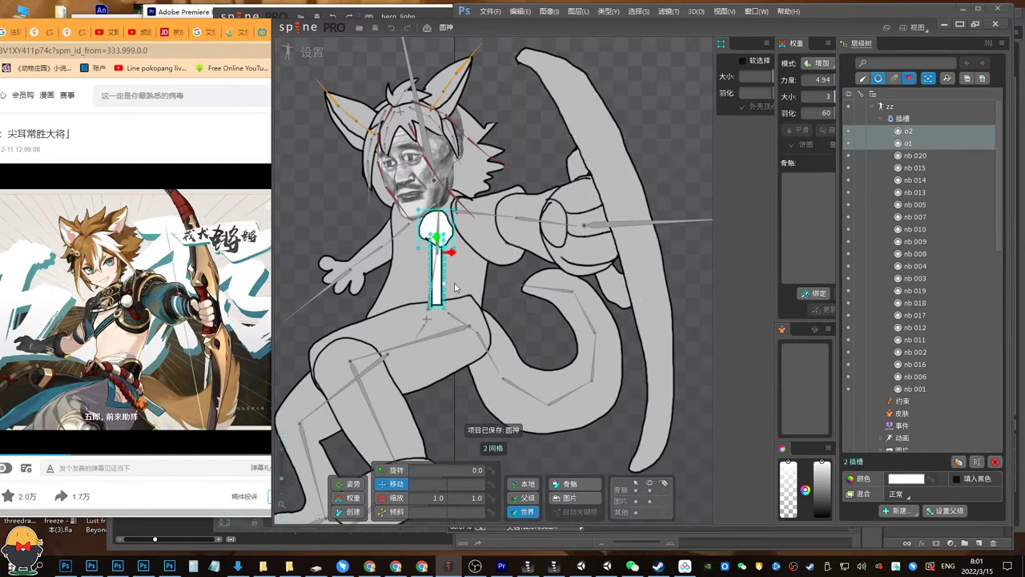
left_click(408, 277)
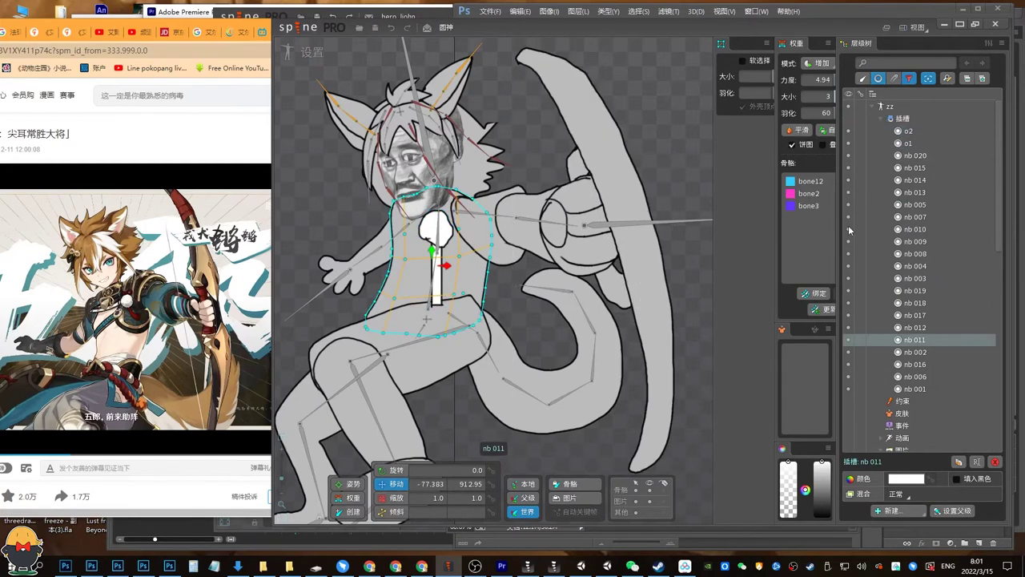
left_click(914, 132)
left_click(917, 143, "ctrl")
left_click_drag(917, 143, 918, 329)
key("ctrl+s")
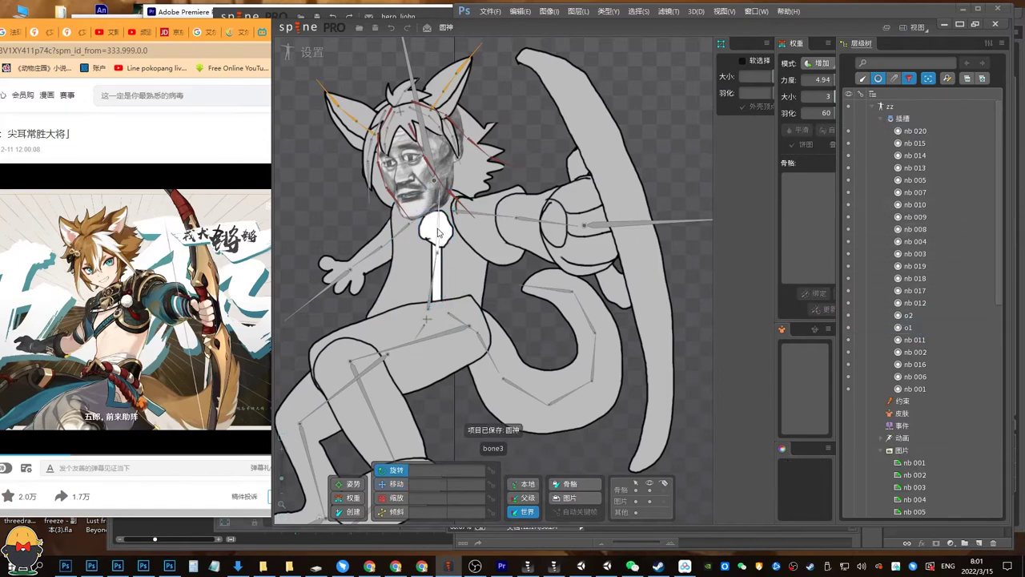
Create a zero-length bone under bone3 and position it at the centre of the round chest shape o2.
scroll(437, 232, "up", 2)
left_click(442, 226)
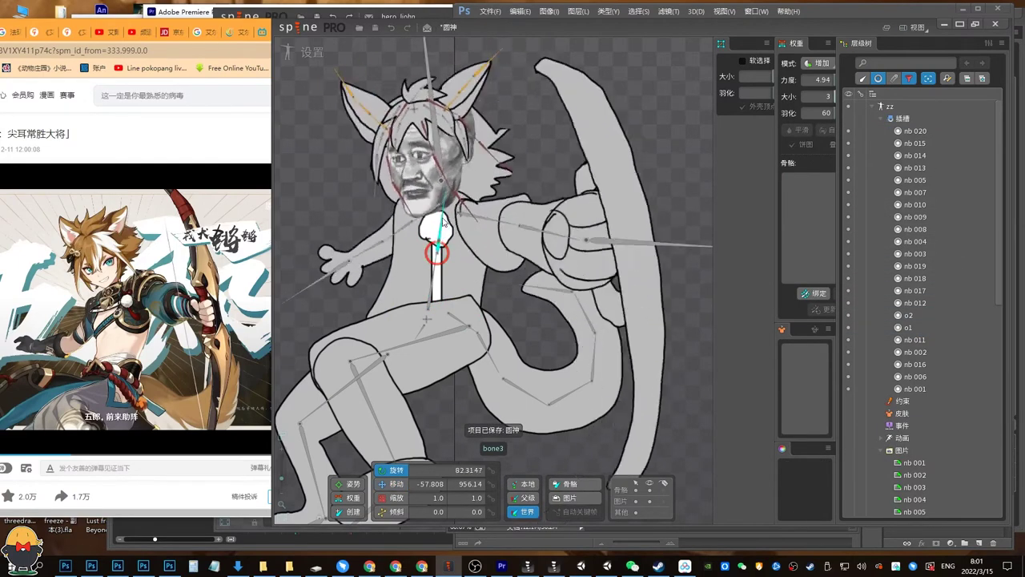
left_click_drag(444, 221, 435, 229)
key("n")
left_click(455, 235)
key("v")
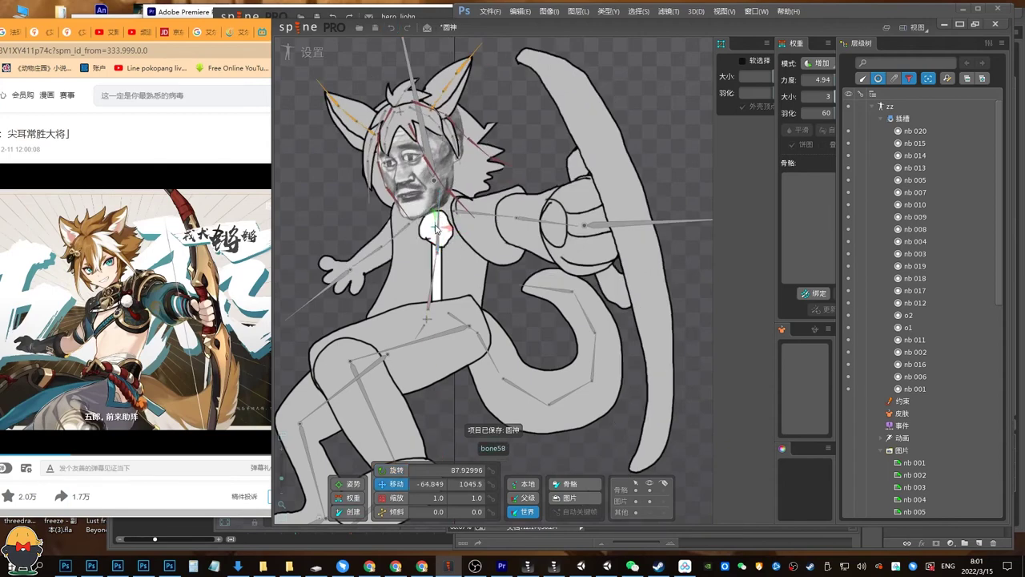
left_click(437, 233)
scroll(439, 243, "up", 2)
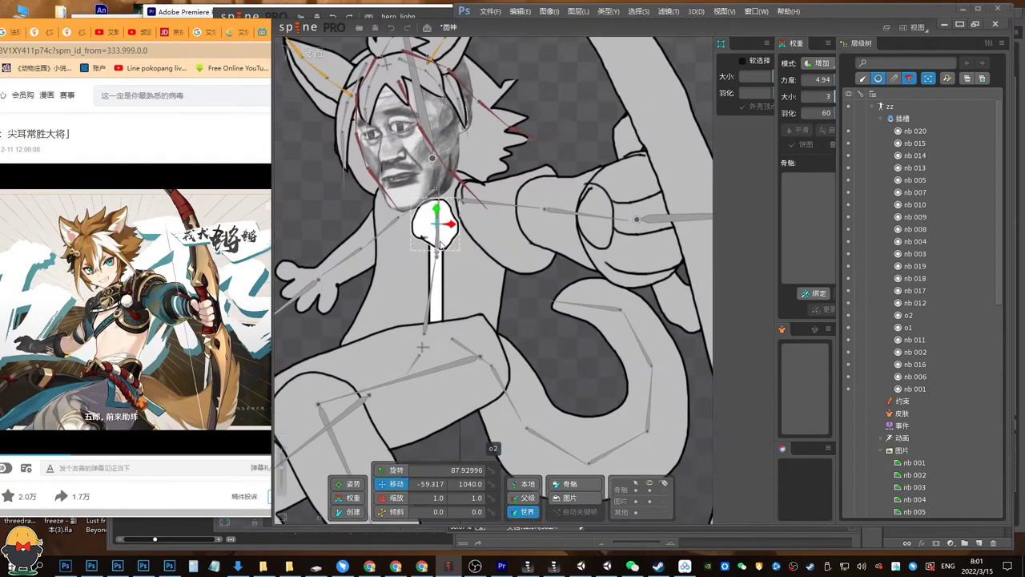
Create a child bone running down strip o1, set its rotation to 270, and align its base with the strip's upper end.
scroll(439, 242, "up", 3)
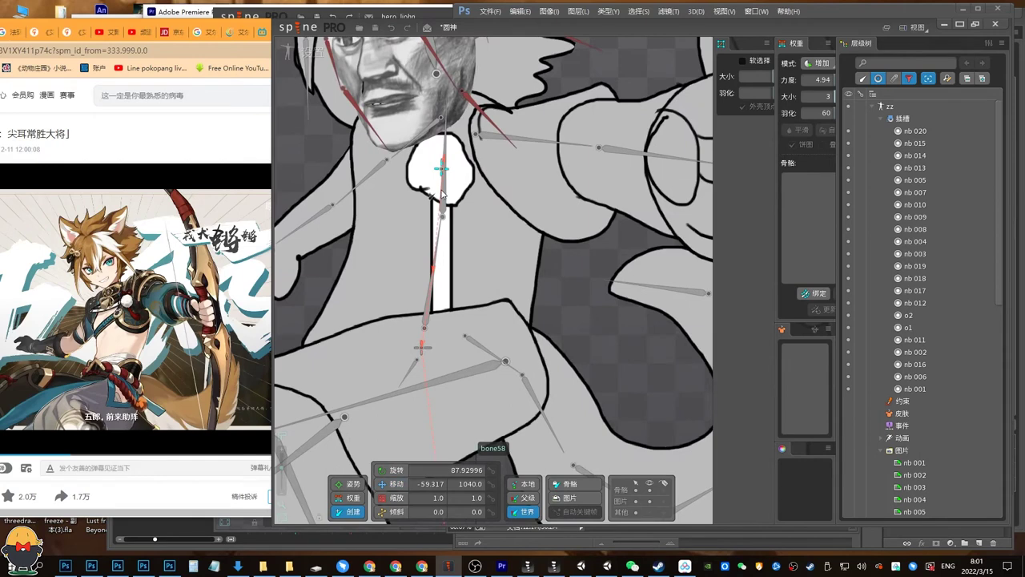
left_click_drag(441, 192, 442, 303)
left_click(456, 471)
type("270")
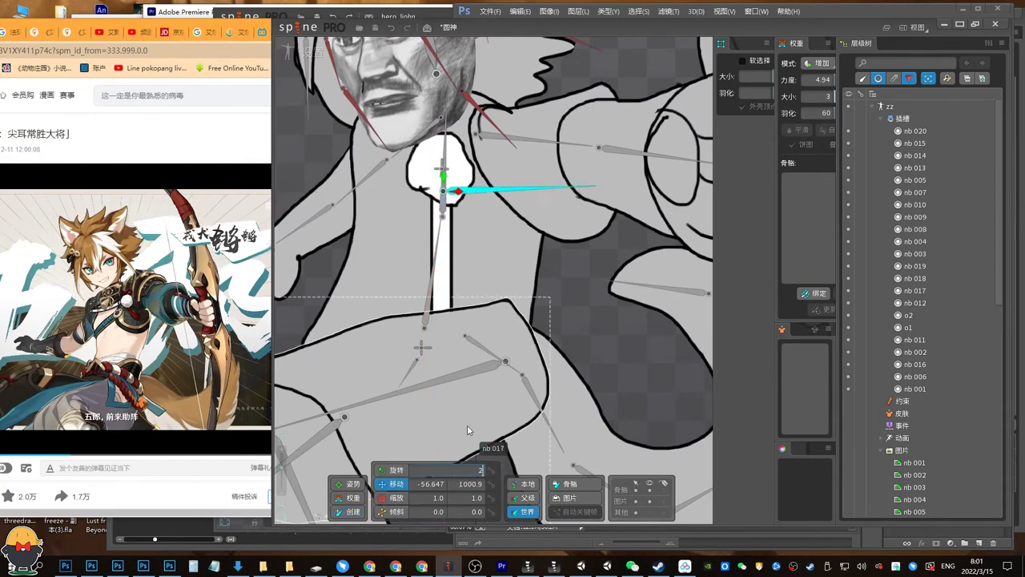
key("Return")
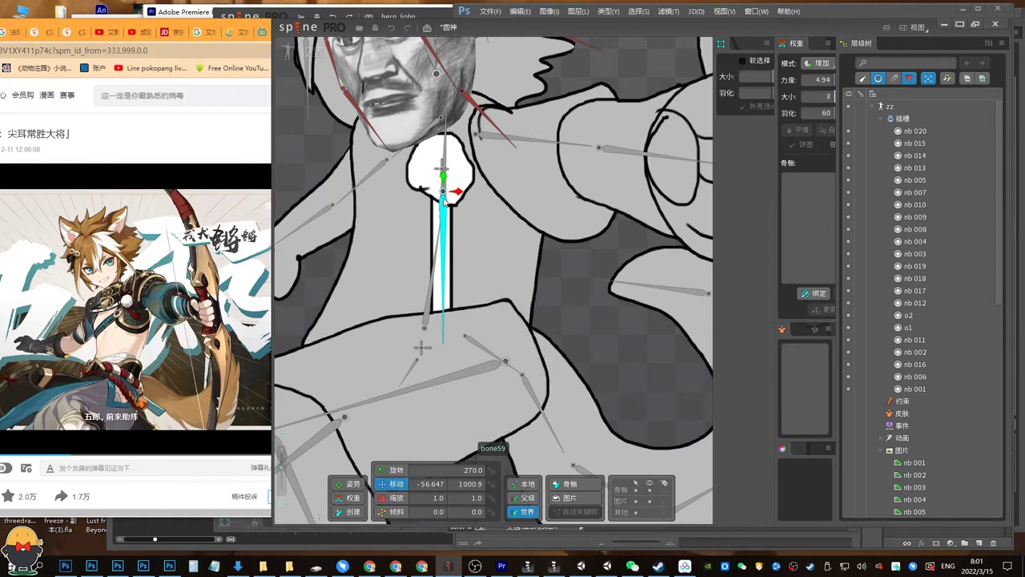
left_click_drag(444, 205, 442, 202)
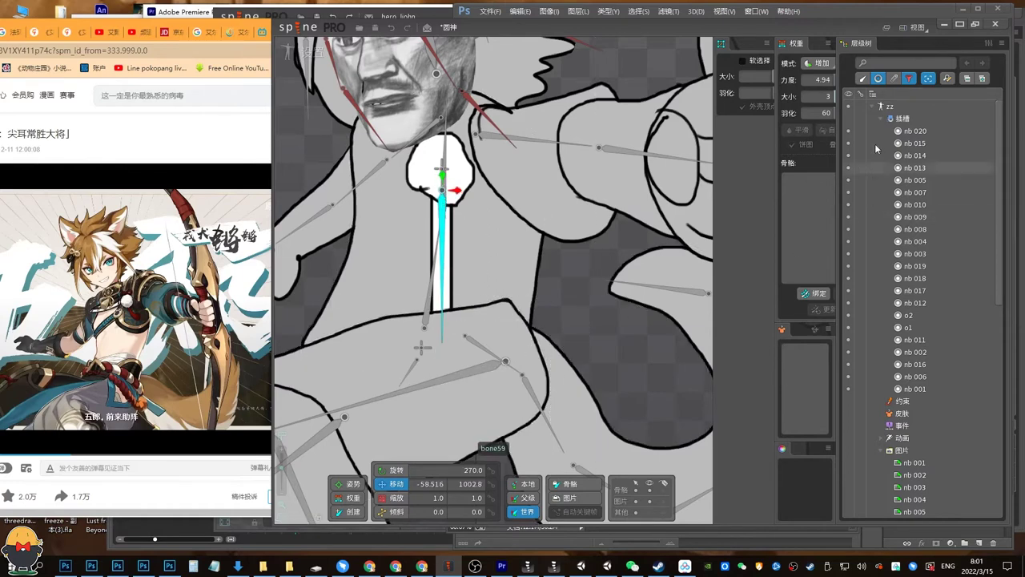
Split the strip's bone into a chain of four and bind mesh o1 to all four with automatic weights.
left_click(878, 79)
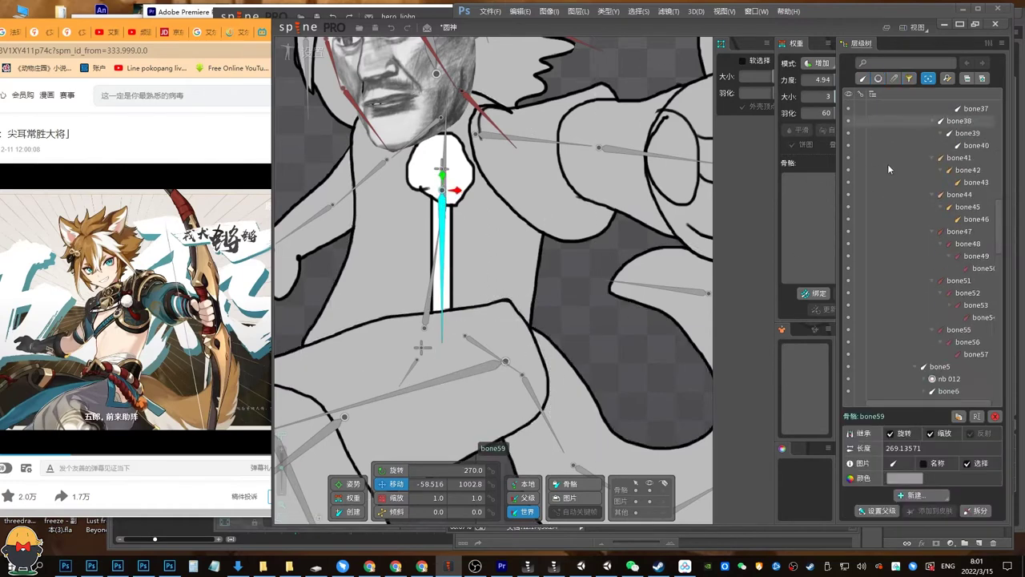
left_click(974, 510)
left_click(476, 312)
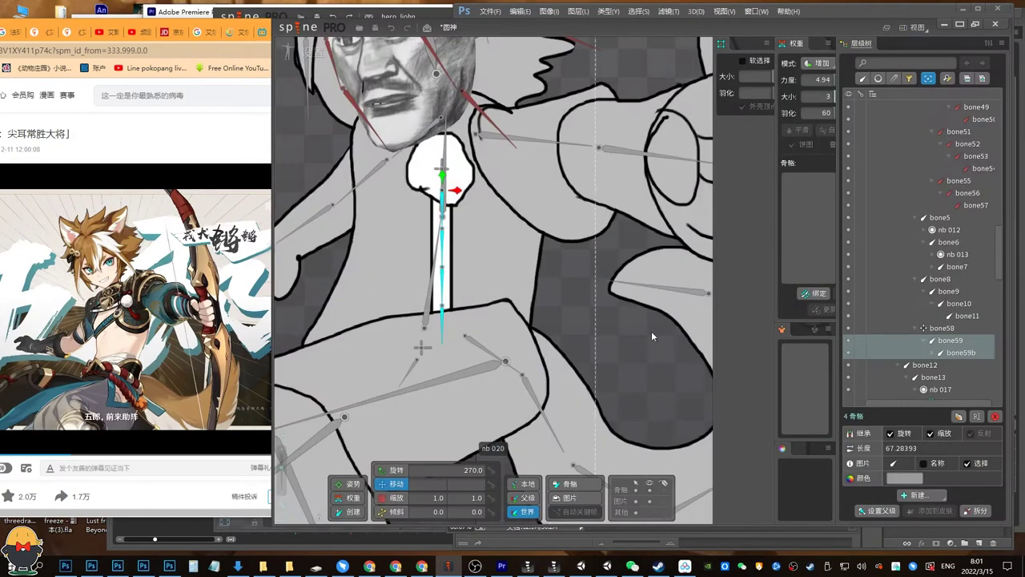
left_click(814, 293)
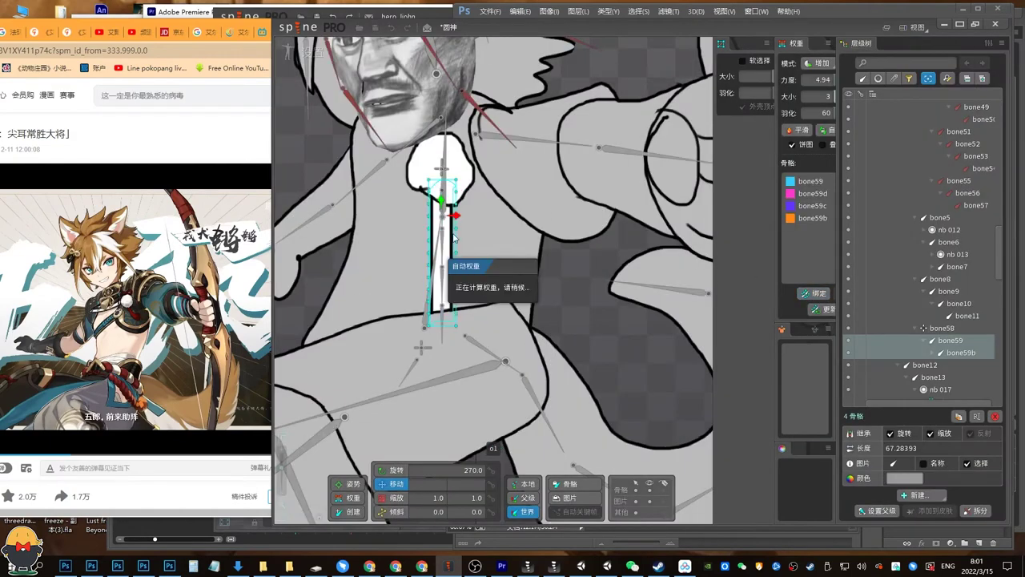
key("space")
Set the zero-length chest bone as the parent of slot o2 and save the project.
scroll(917, 154, "up", 3)
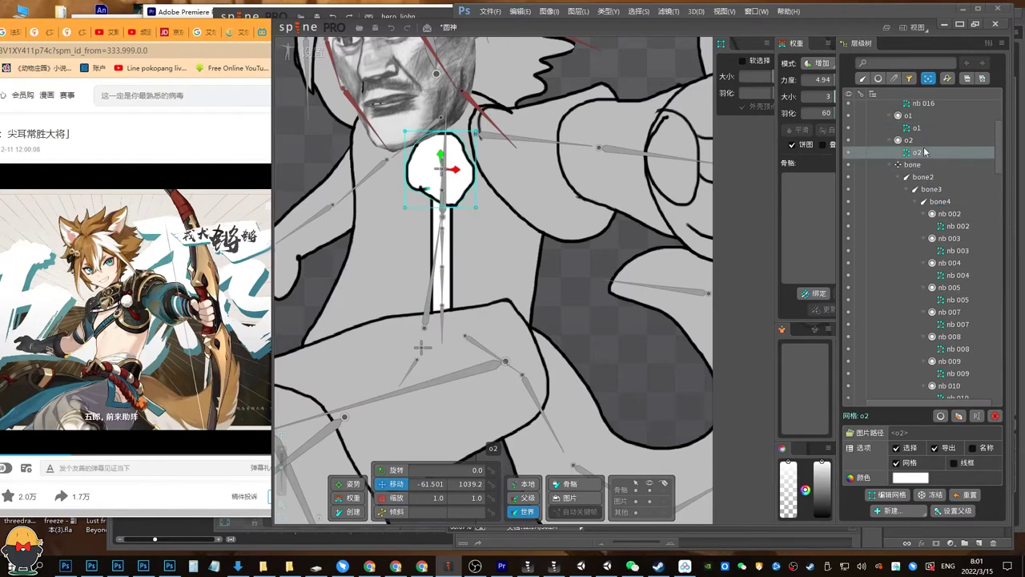
left_click(910, 141)
key("p")
left_click(441, 169)
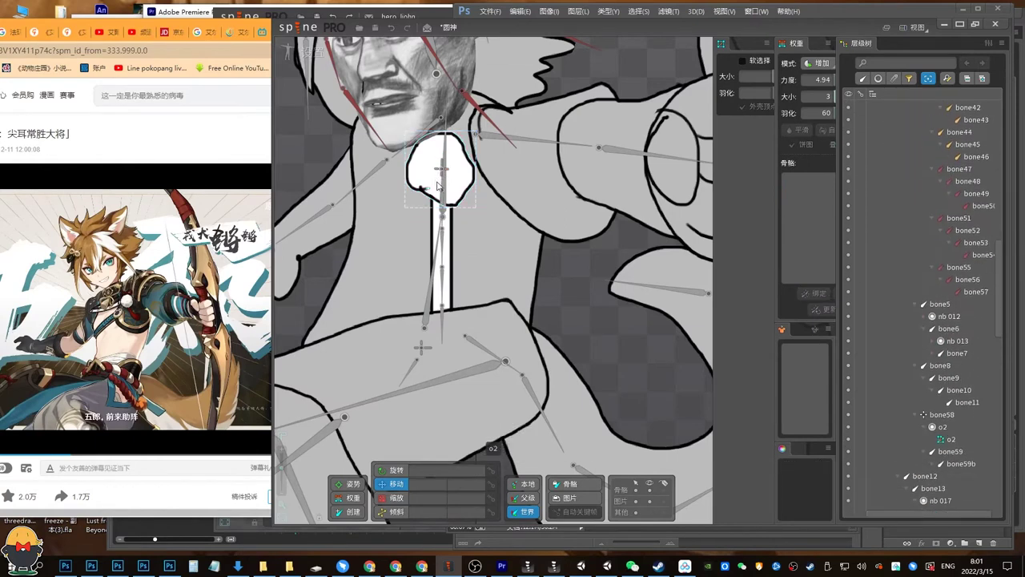
key("ctrl+s")
Save the project, try rotating bone59 at the top of the strip's chain, and undo the trial.
scroll(298, 343, "down", 2)
key("c")
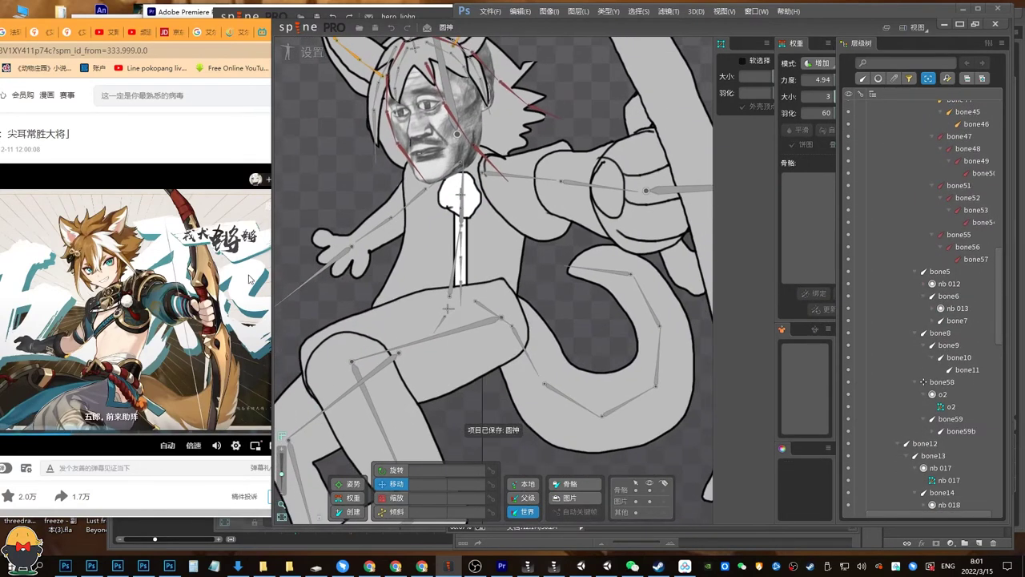
left_click(467, 241)
left_click(461, 213)
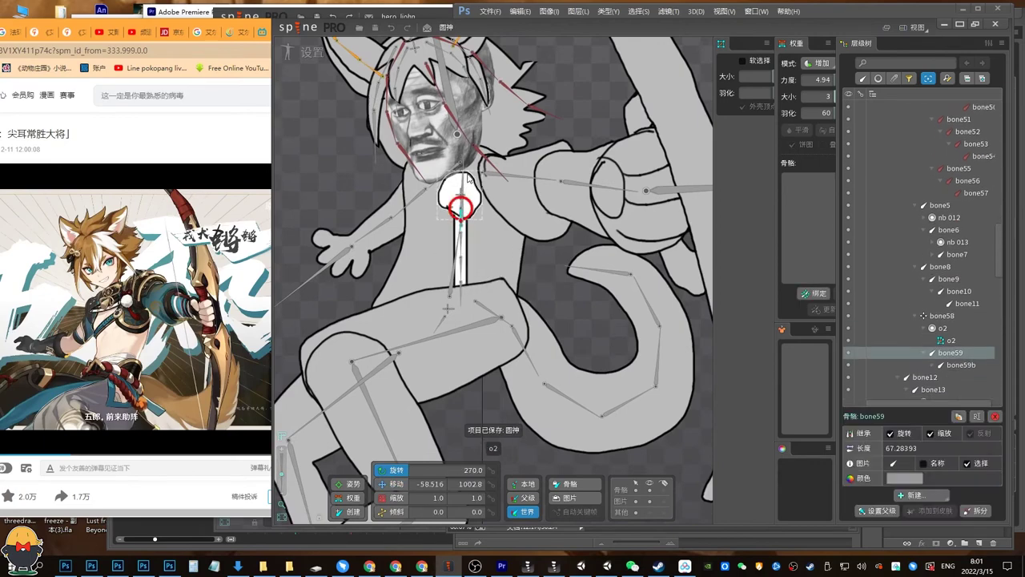
left_click_drag(465, 176, 469, 214)
key("space")
key("ctrl+z")
key("space")
Set the colour of the strip's four chained bones, bone59 to bone59d, to blue.
left_click(461, 217)
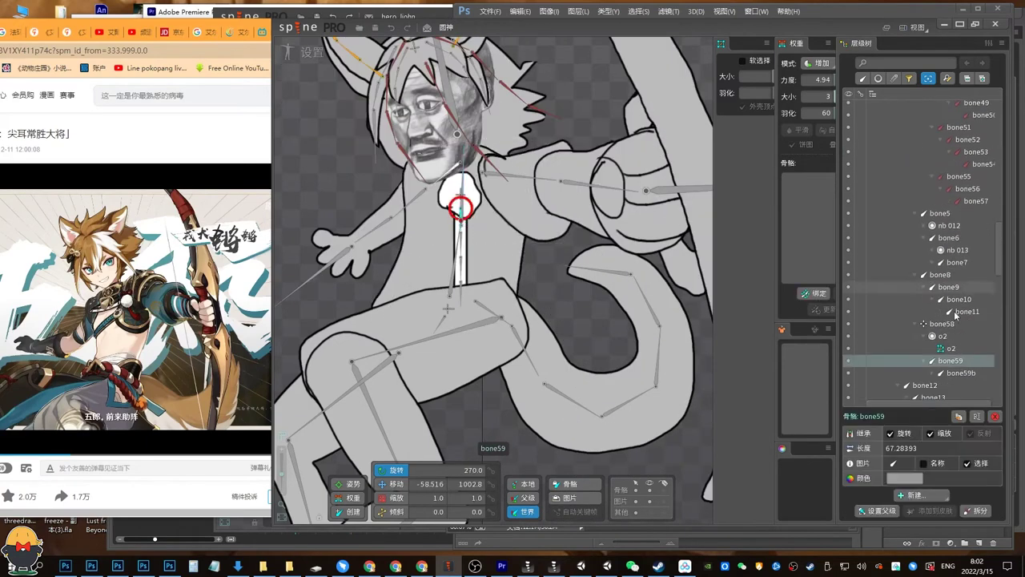
scroll(955, 345, "down", 1)
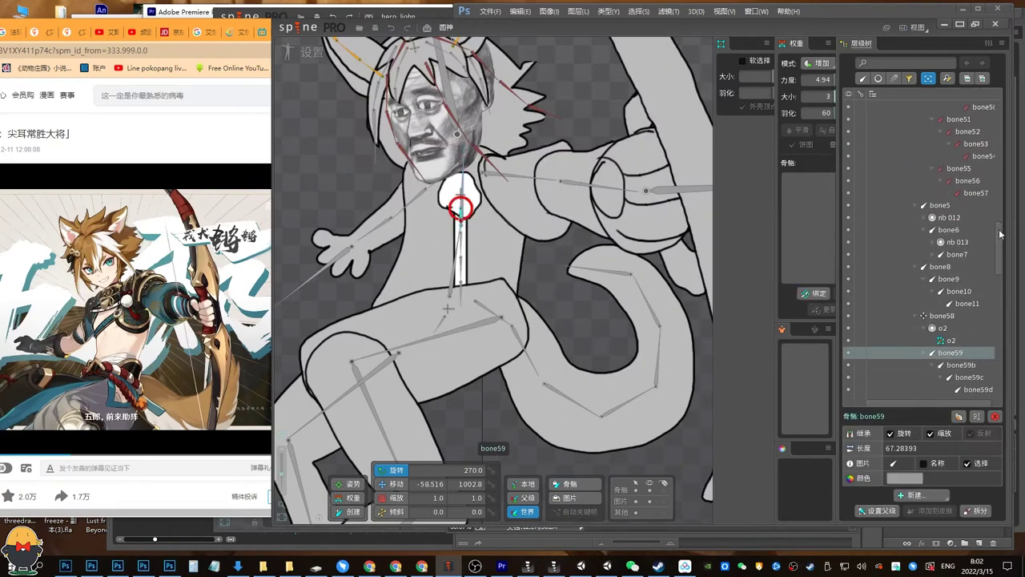
scroll(961, 324, "down", 3)
left_click(978, 338, "shift")
left_click(904, 478)
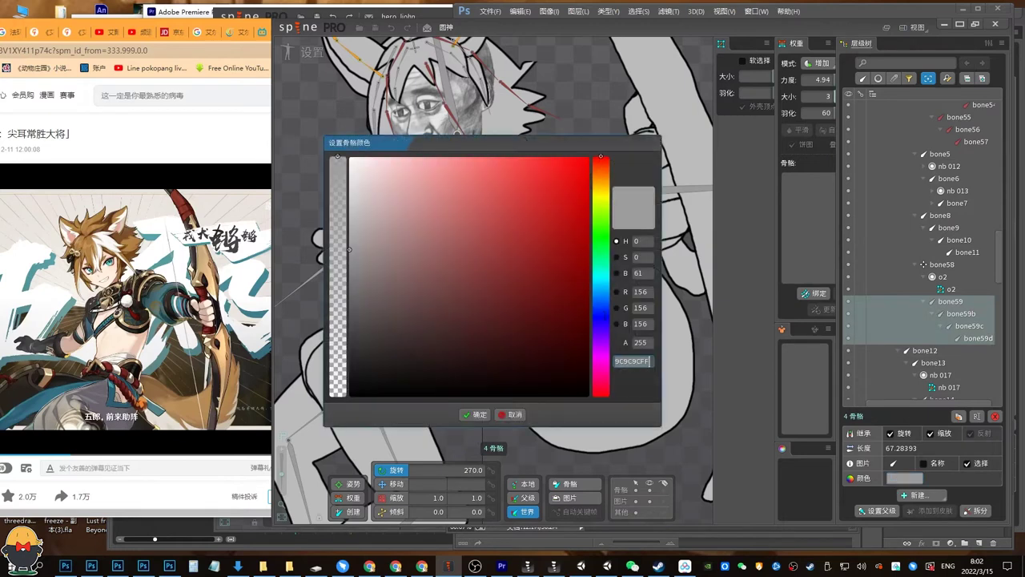
left_click(600, 313)
left_click(570, 195)
left_click(478, 414)
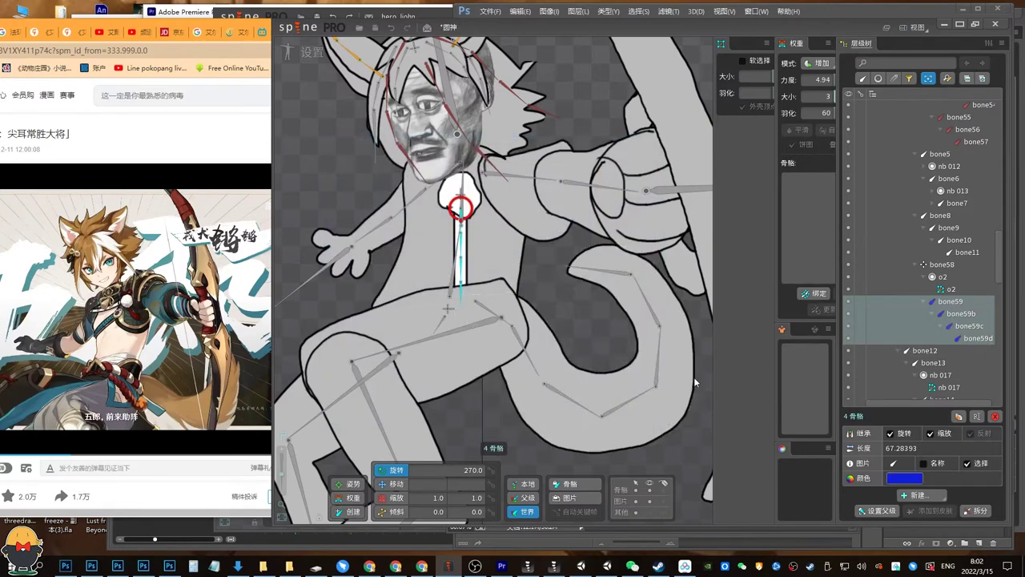
Turn off rotation inheritance for bone59, the first bone of the strip's chain.
left_click(950, 304)
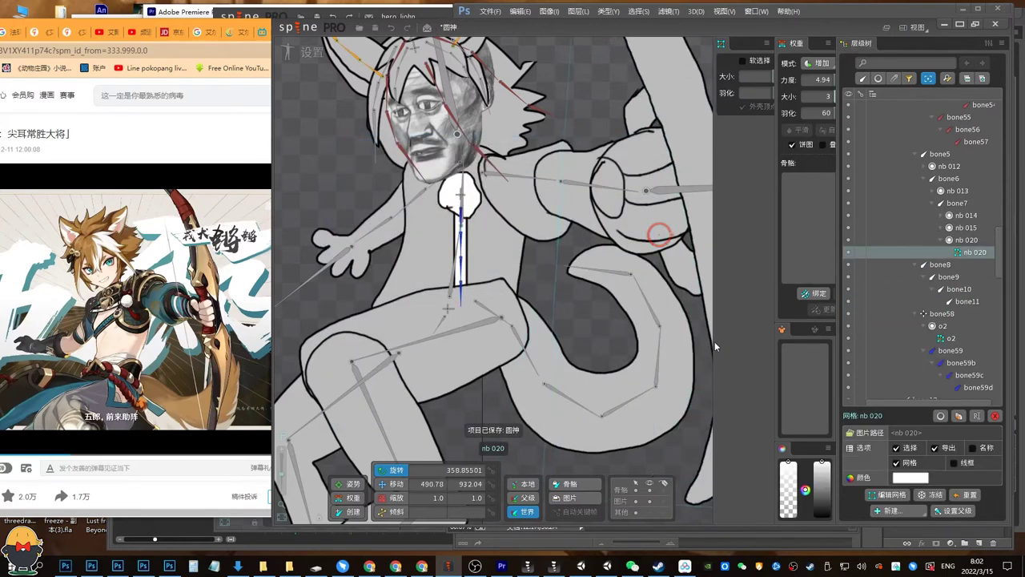
left_click_drag(472, 247, 492, 231)
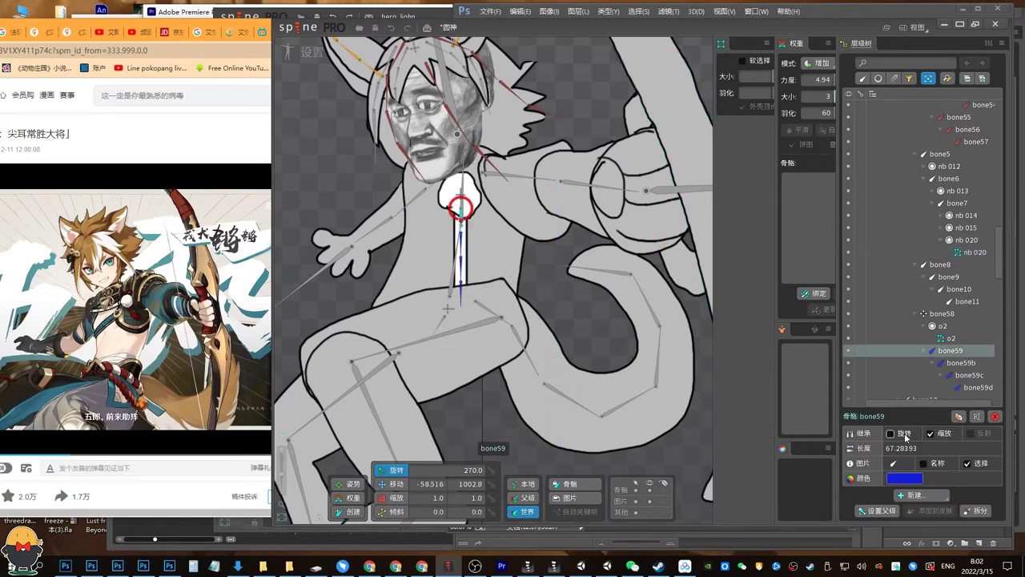
key("Escape")
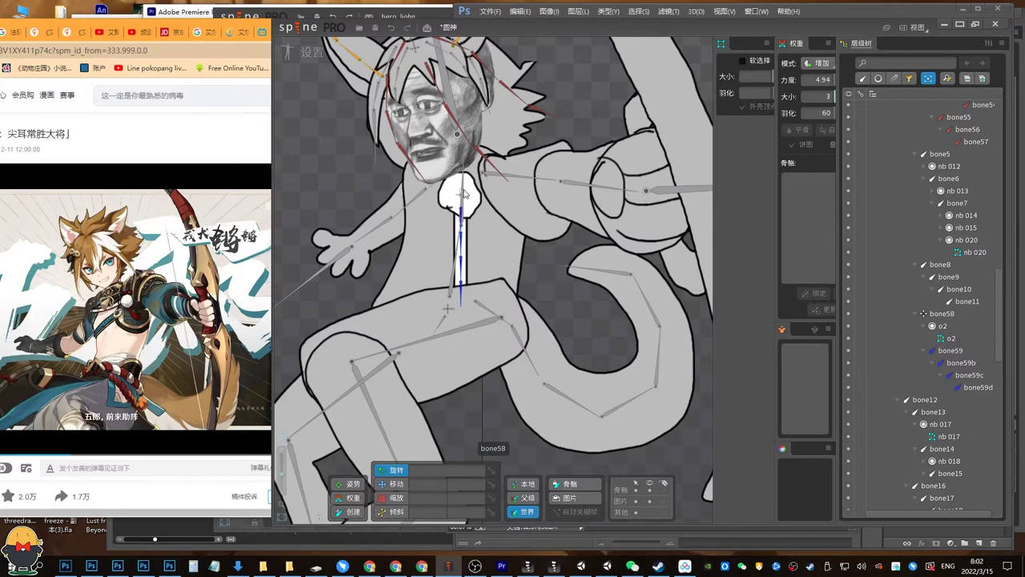
Test how the chest shape and strip follow by rotating the torso bones, undoing each trial and saving the project.
left_click_drag(465, 194, 462, 166)
key("ctrl+z")
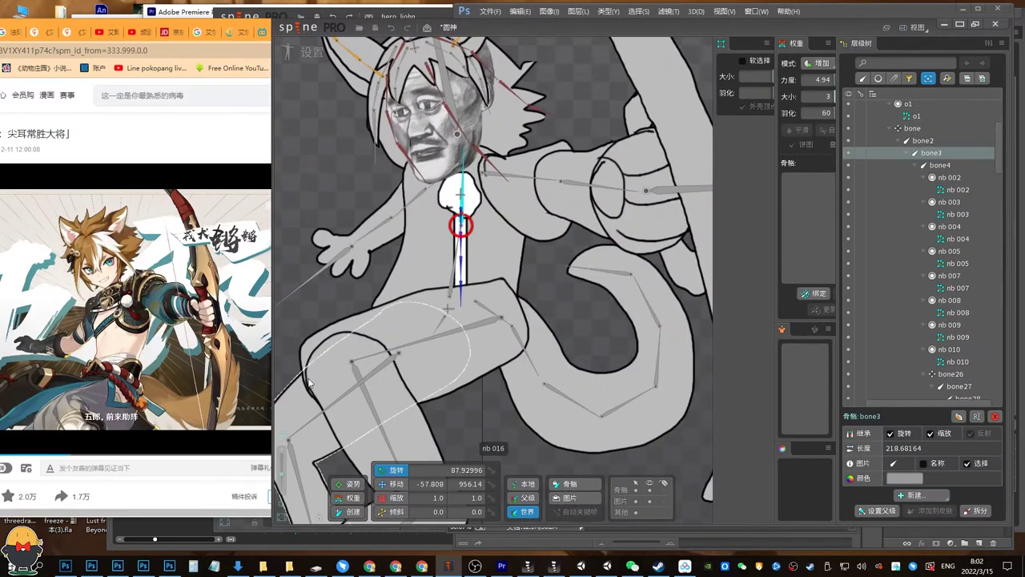
scroll(477, 237, "down", 3)
key("ctrl+s")
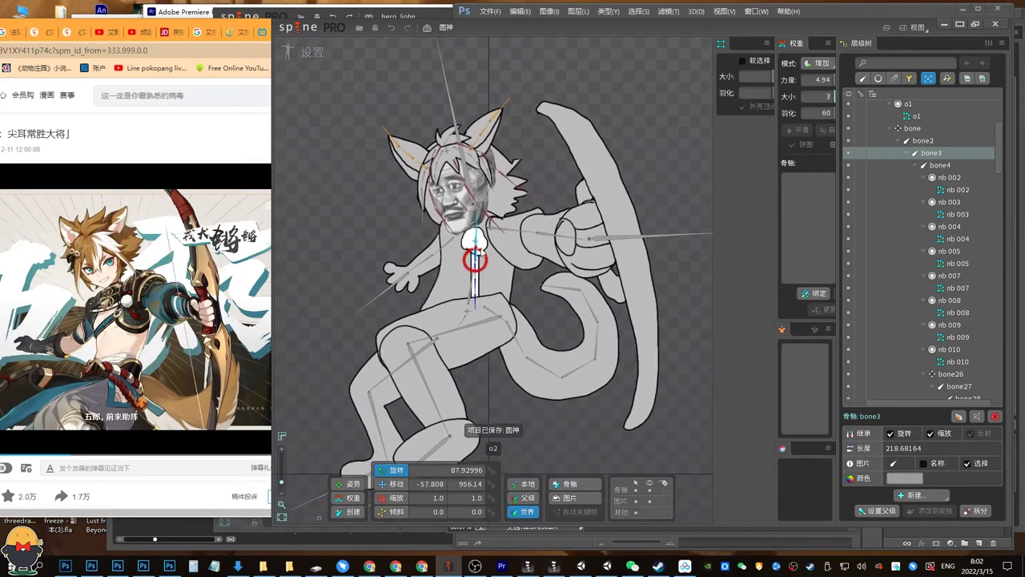
left_click_drag(476, 239, 459, 200)
key("ctrl+z")
left_click_drag(470, 283, 458, 222)
key("ctrl+z")
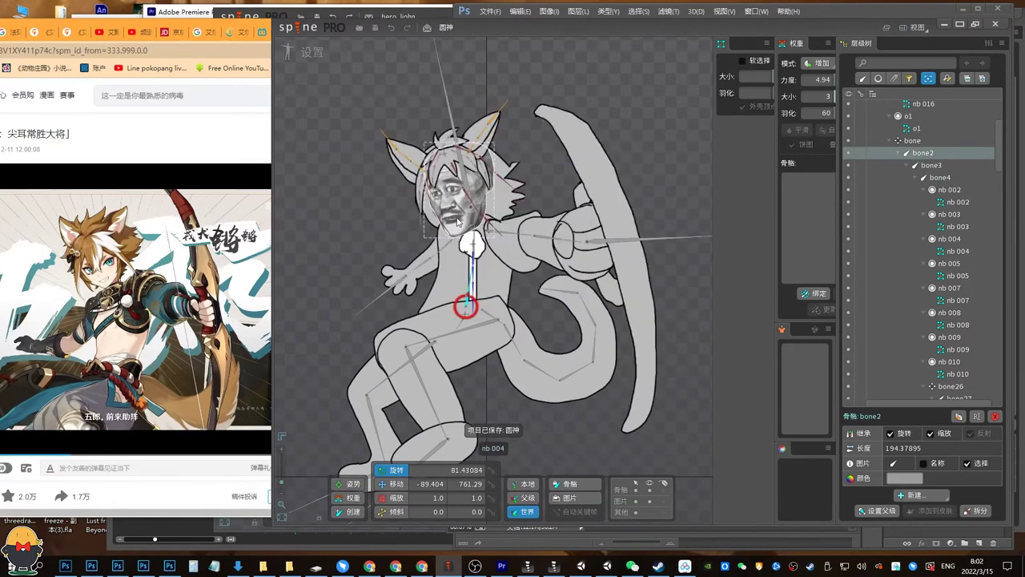
Switch the project from Setup to Animate mode, frame the character, and save the project.
left_click_drag(456, 166, 463, 200)
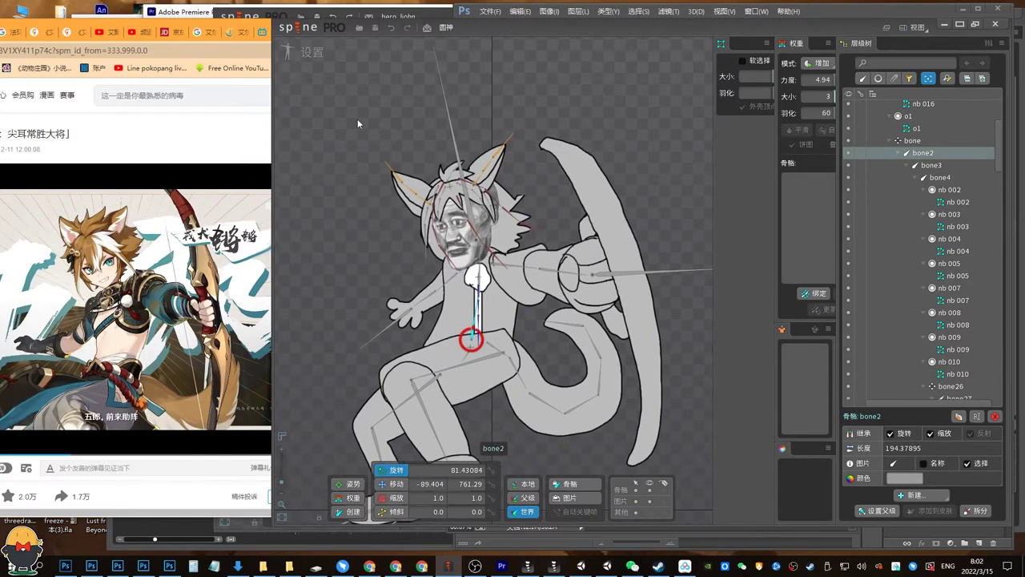
left_click(299, 54)
left_click_drag(509, 270, 502, 224)
key("ctrl+s")
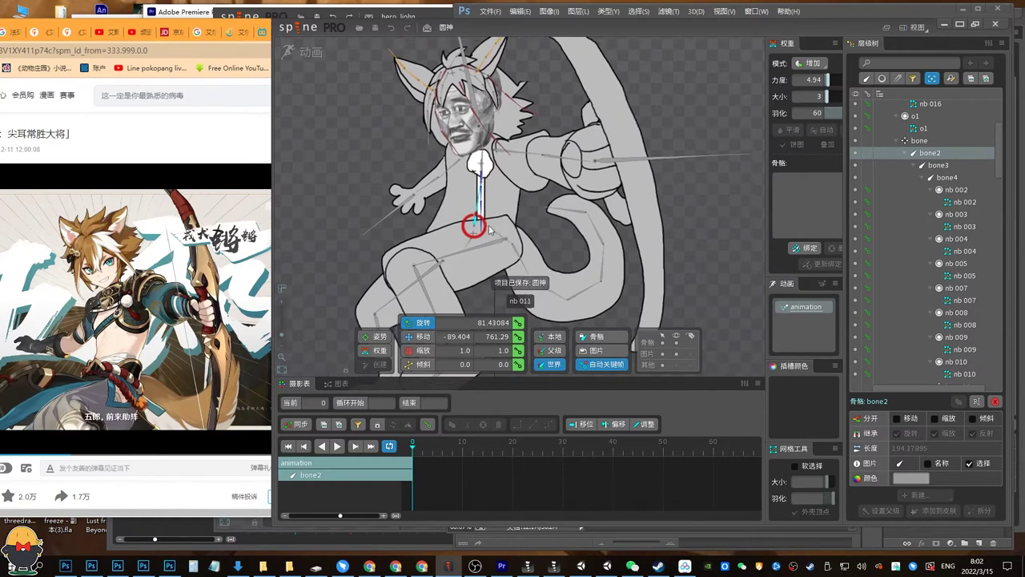
Key the translation of the hip control named bone at frames 0 and 80.
left_click(481, 259)
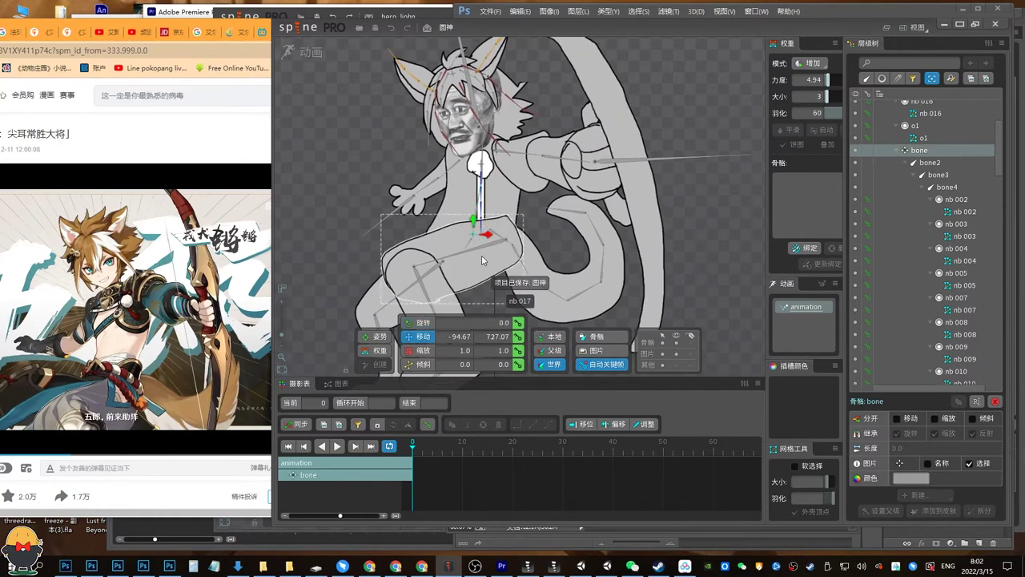
left_click(308, 53)
left_click(308, 53)
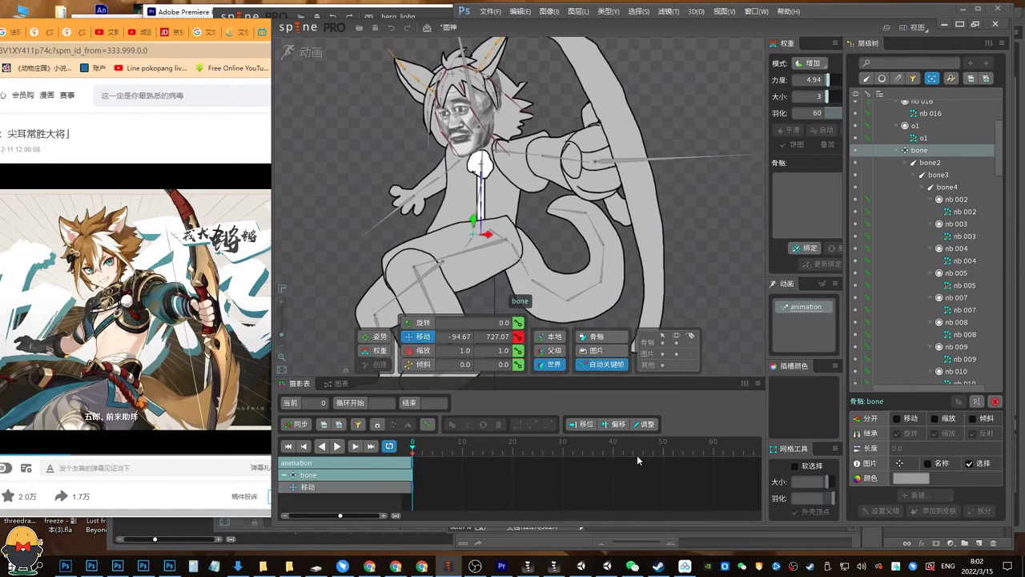
left_click(333, 517)
left_click(518, 336)
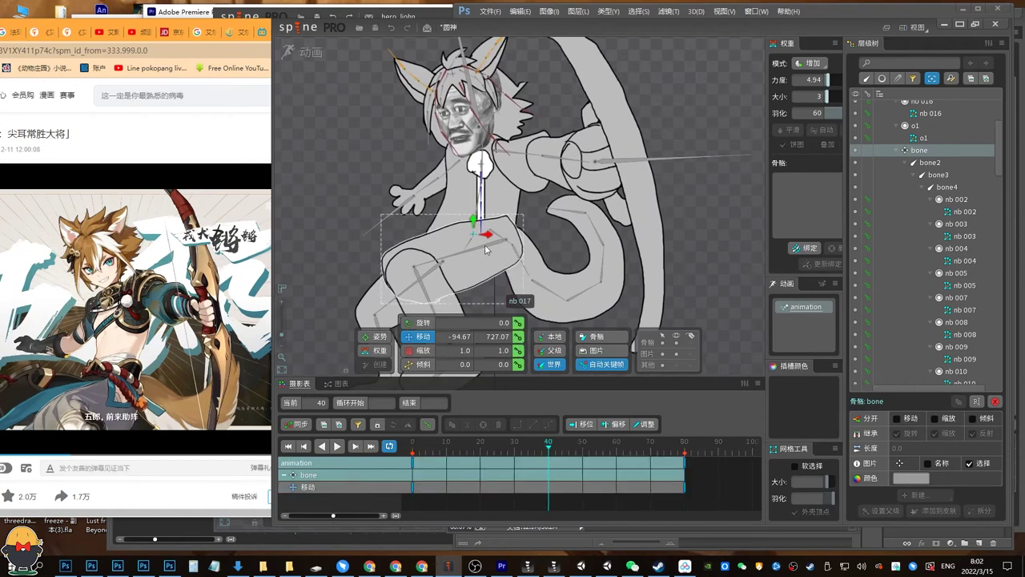
At frame 40, lower the hip bone to Y 693.72 and give its translation keys Bezier curves.
mouse_move(472, 223)
left_mouse_down()
mouse_move(472, 203)
mouse_move(472, 230)
left_mouse_up()
left_click_drag(587, 482, 408, 458)
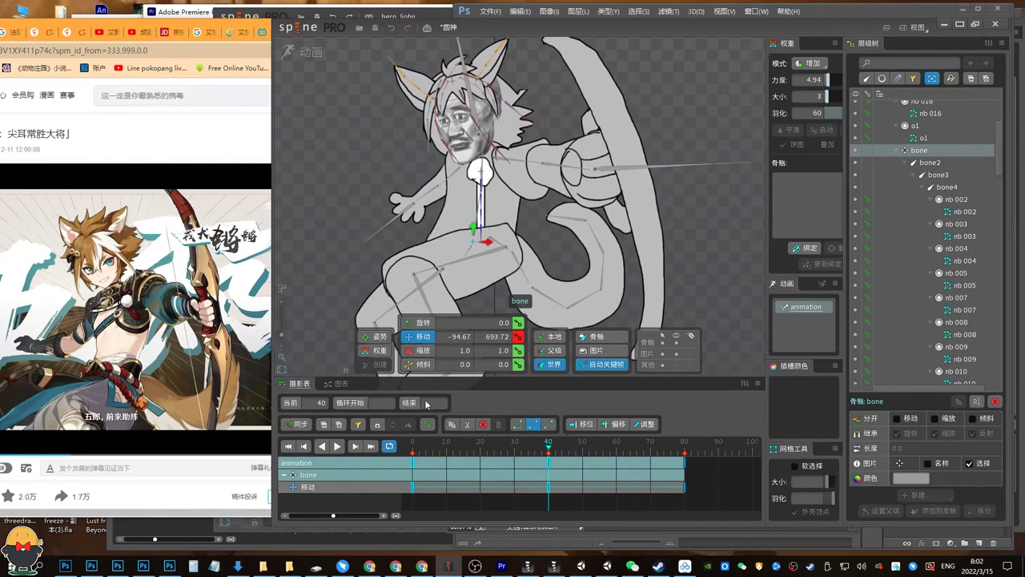
left_click(552, 424)
Play the animation to check the body's up-and-down motion and return to frame 40.
key("d")
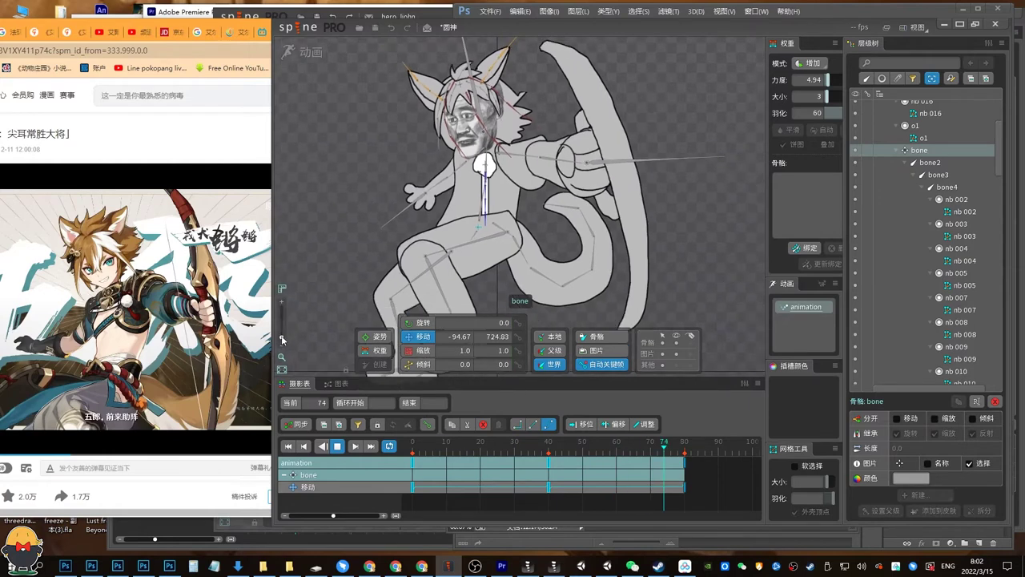
key("d")
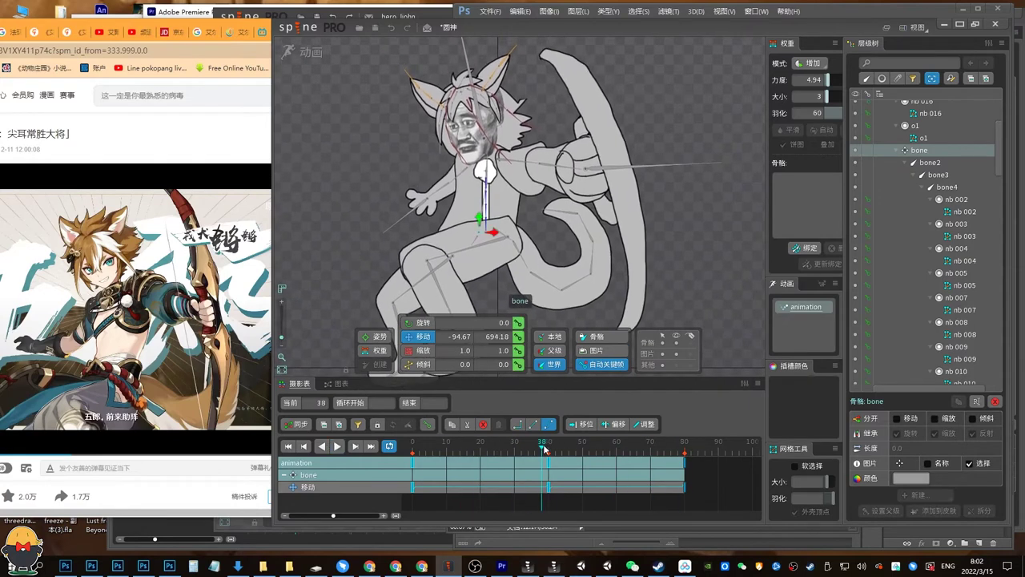
key("d")
left_click(548, 444)
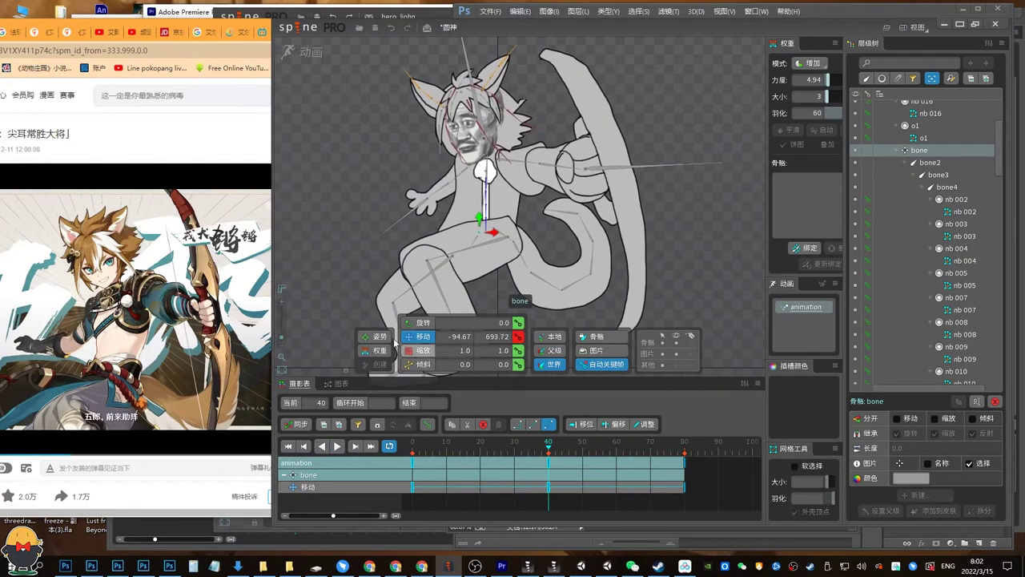
Study the archer's movement in the browser's reference video and return to Spine.
left_click(172, 314)
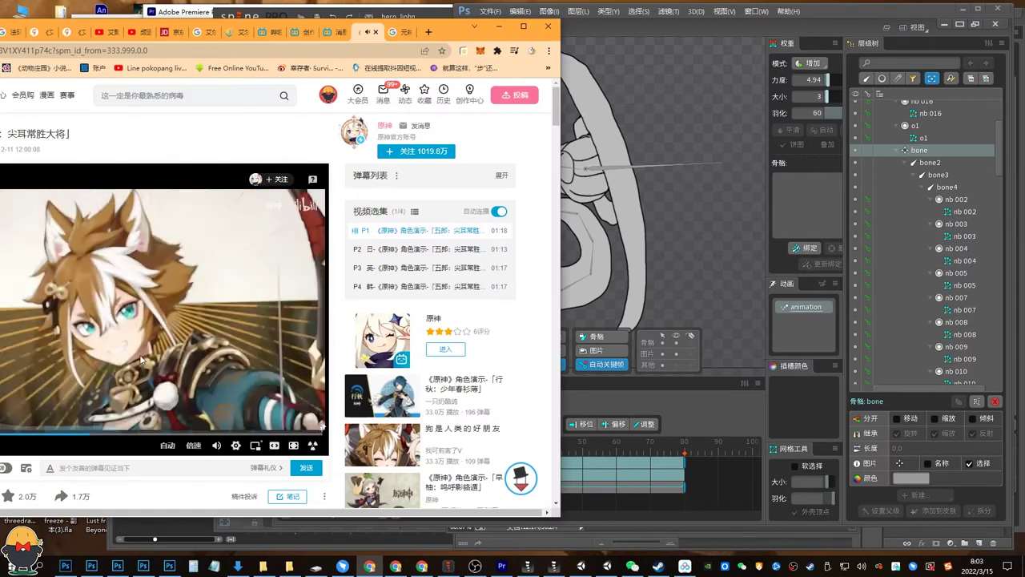
left_click(660, 32)
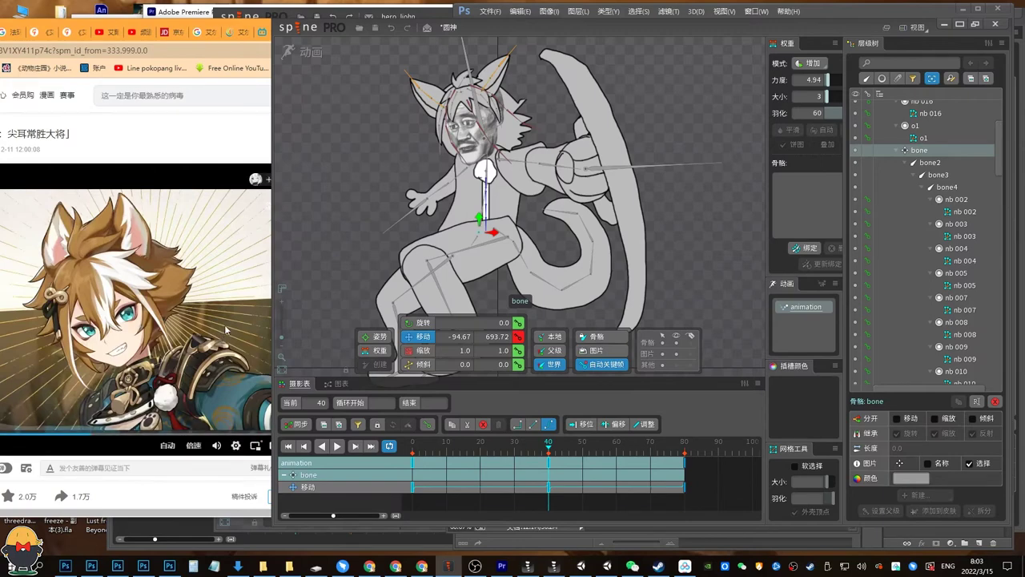
left_click(231, 140)
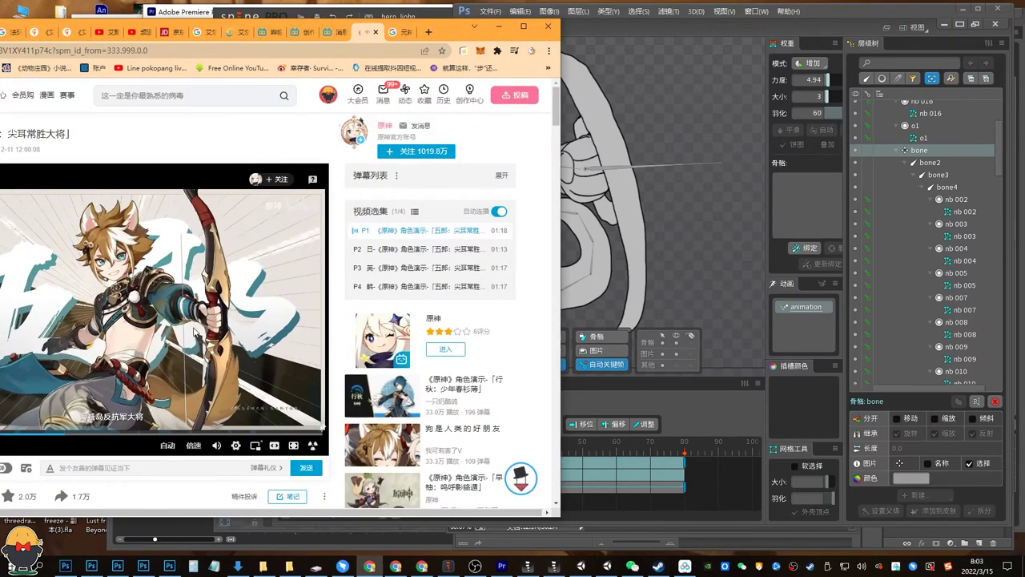
left_click(644, 36)
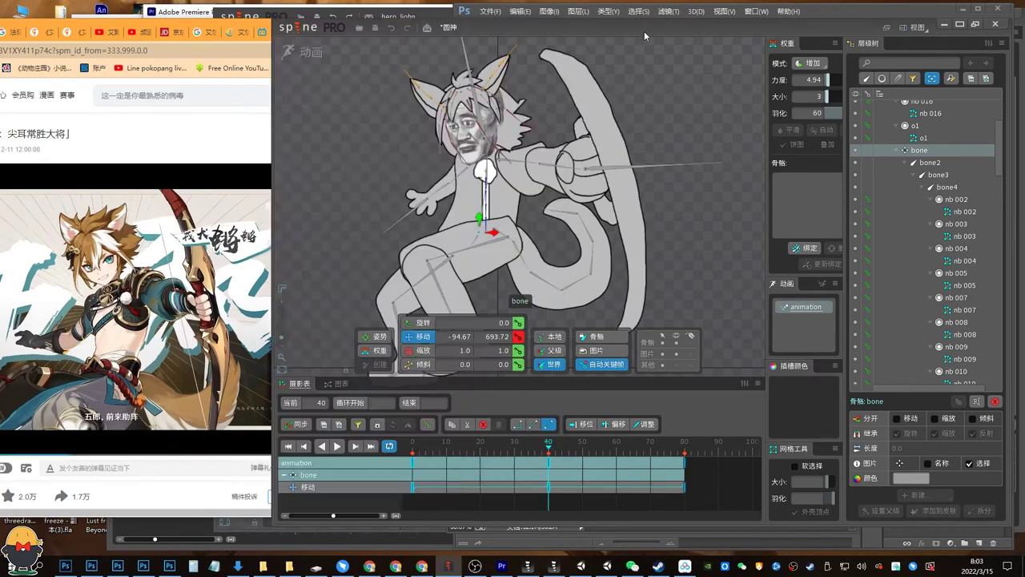
Replay the hip bone's loop from frame 0 to review the body motion.
left_click_drag(551, 446, 413, 444)
key("d")
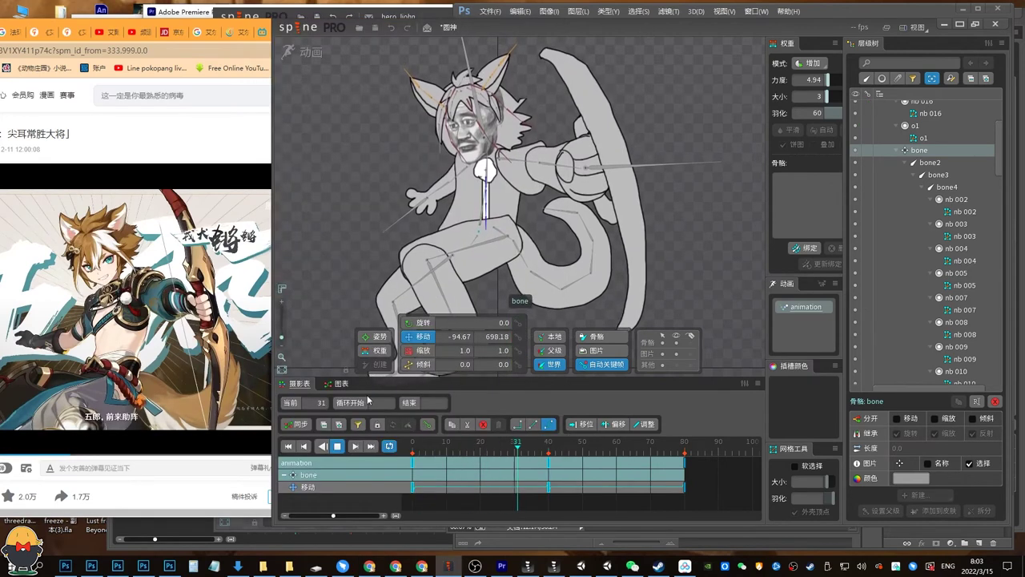
left_click(513, 455)
key("w")
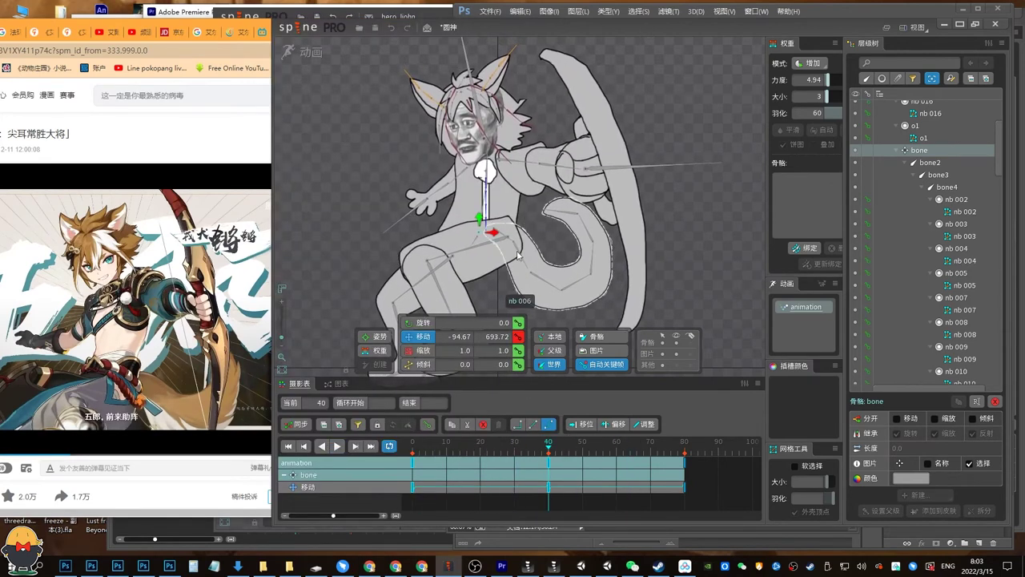
key("space")
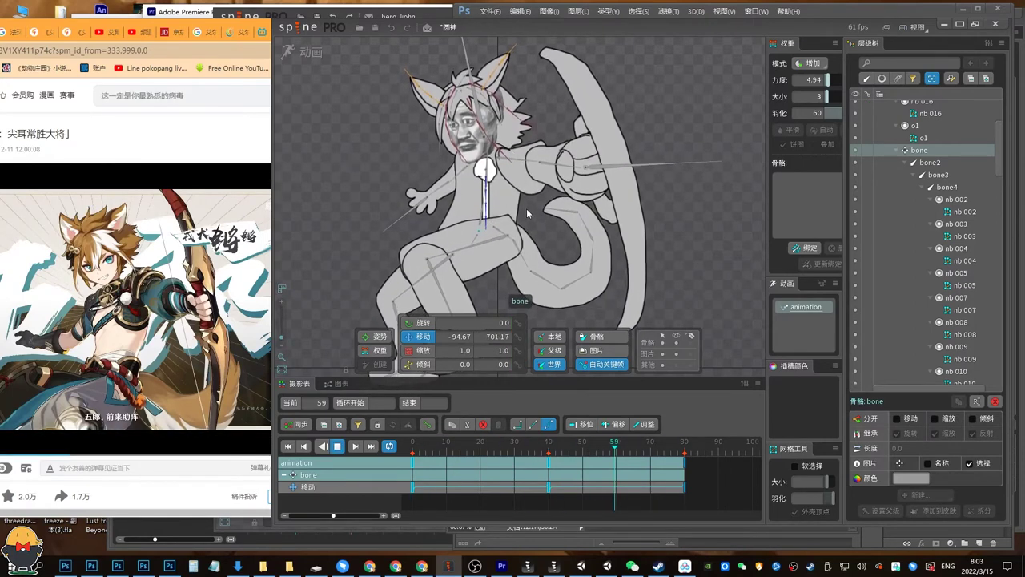
Select the chest bone bone3 and key its translation at frames 0 and 80.
left_click(500, 172)
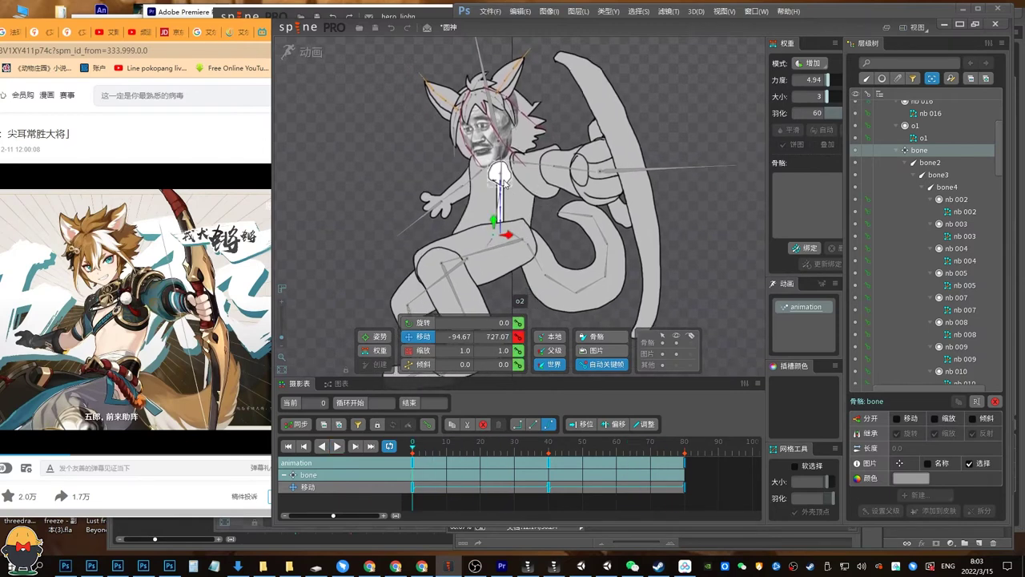
scroll(493, 185, "up", 3)
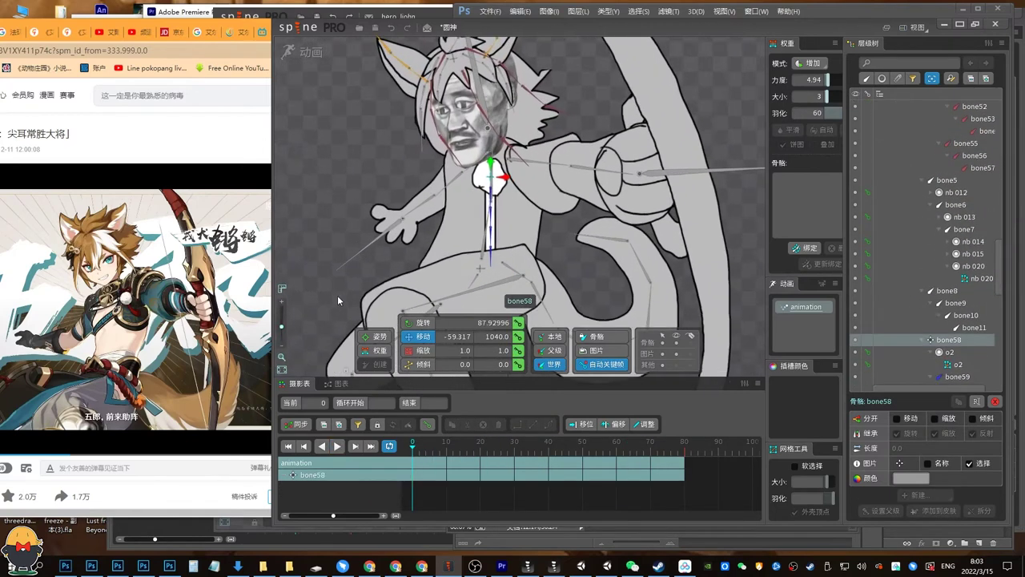
left_click(487, 198)
left_click(518, 337)
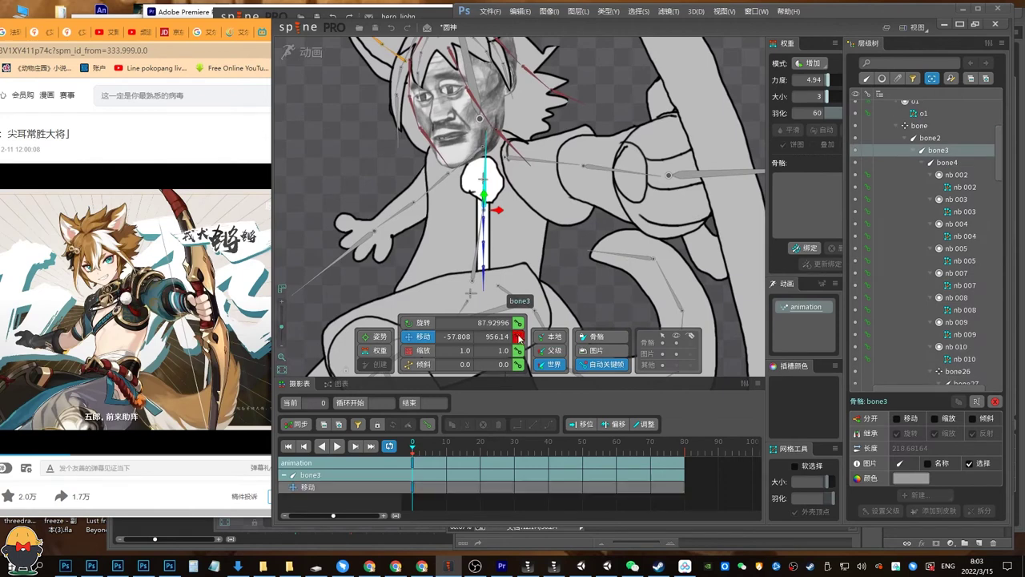
At frame 40, lower bone3 to Y 893.24, give its translation keys Bezier curves, and play back the motion.
left_click(549, 449)
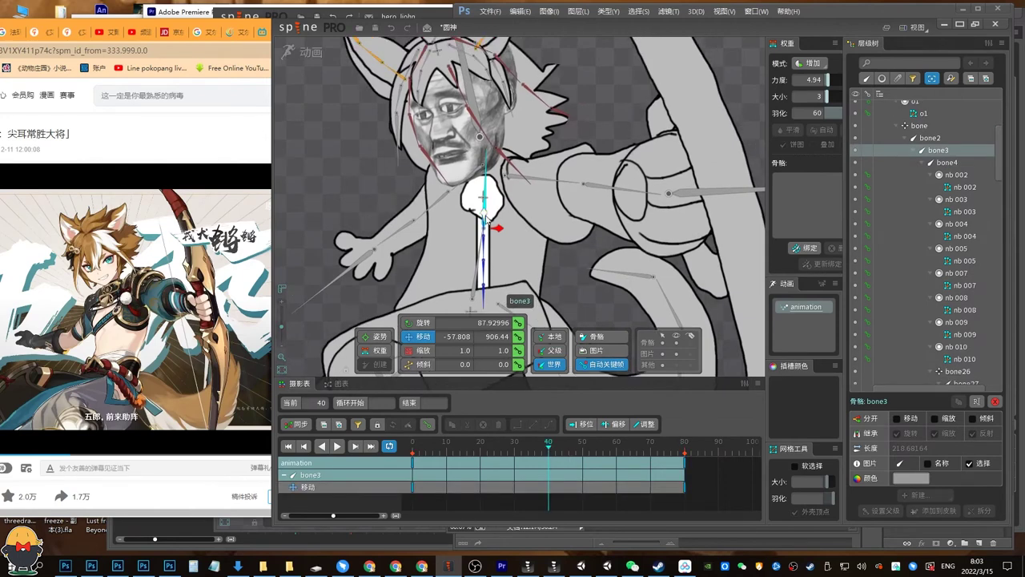
left_click_drag(484, 215, 486, 225)
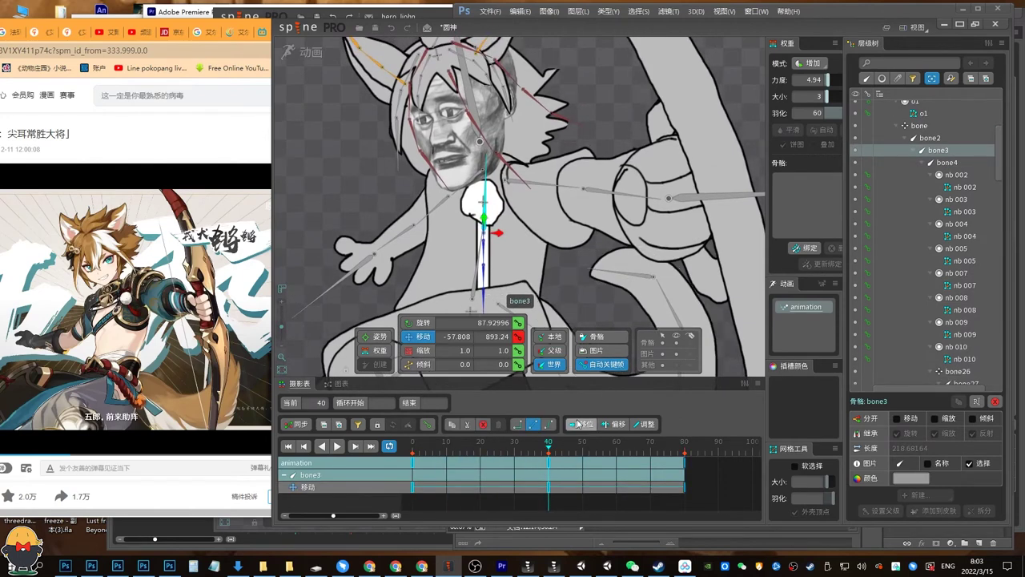
left_click(549, 424)
key("Home")
key("d")
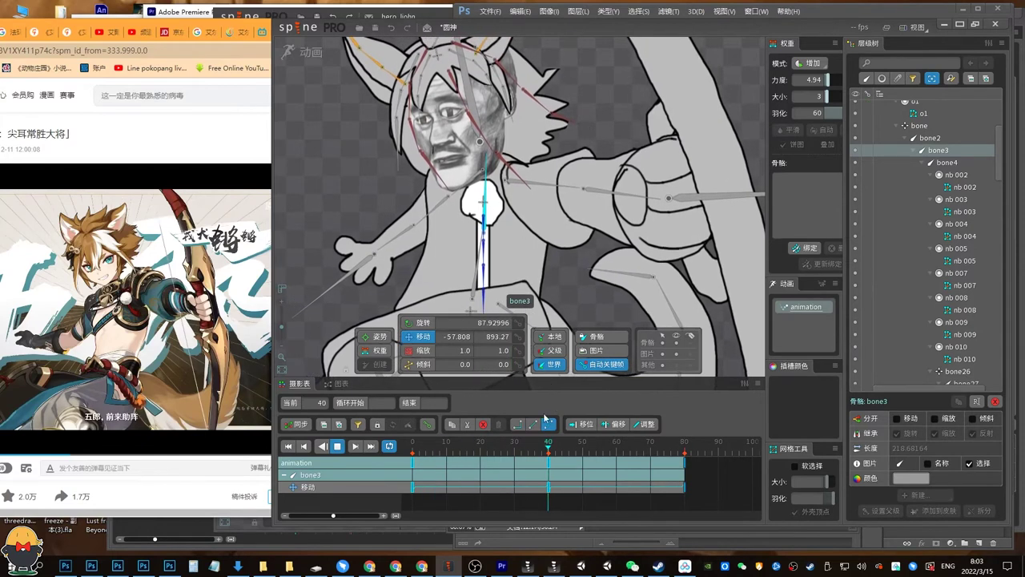
key("d")
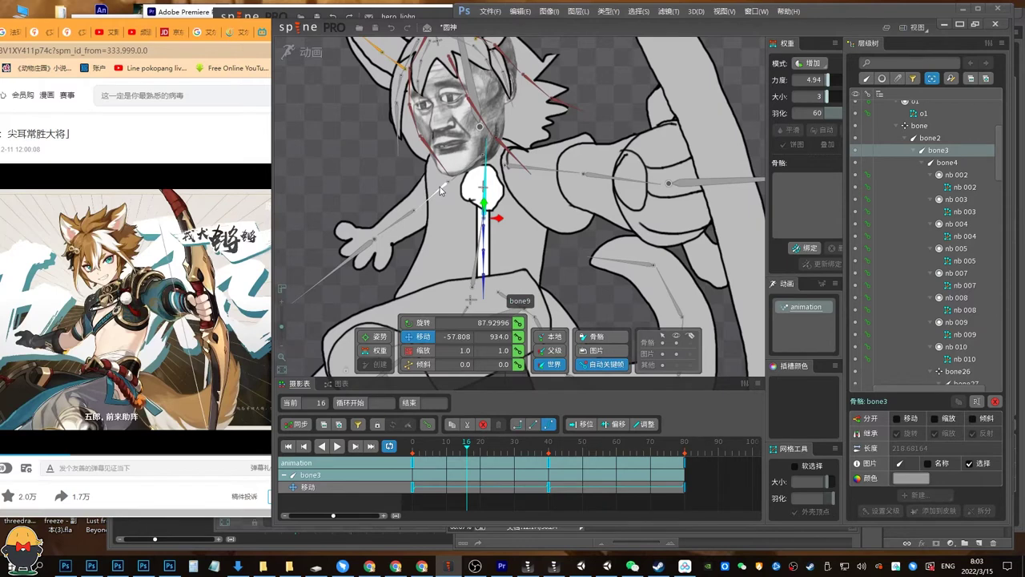
In setup mode, create a shoulder bone about 144 long under bone3, running from the neck toward the bow arm.
left_click(298, 52)
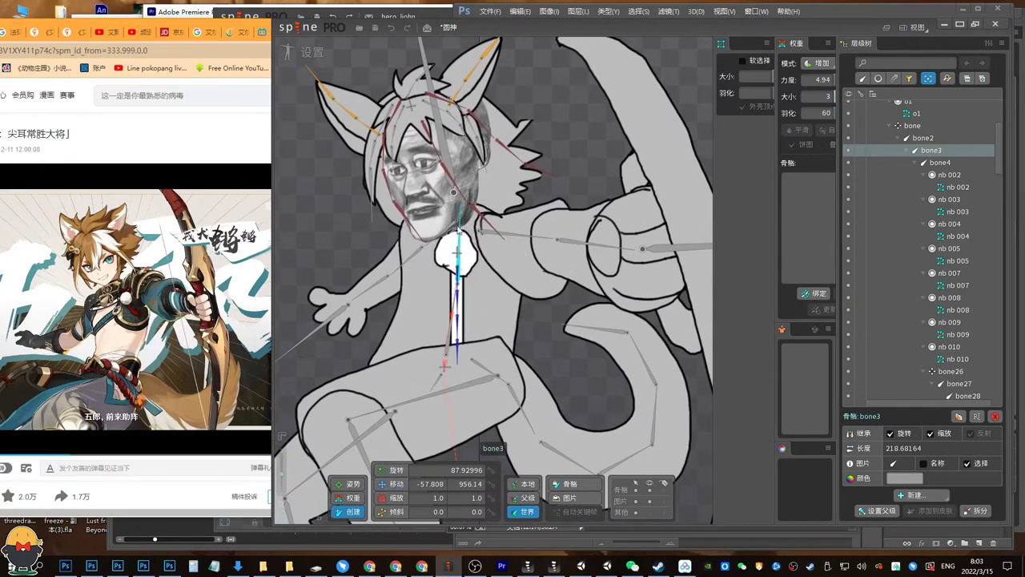
mouse_move(444, 235)
left_mouse_down()
mouse_move(386, 235)
mouse_move(445, 230)
left_mouse_up()
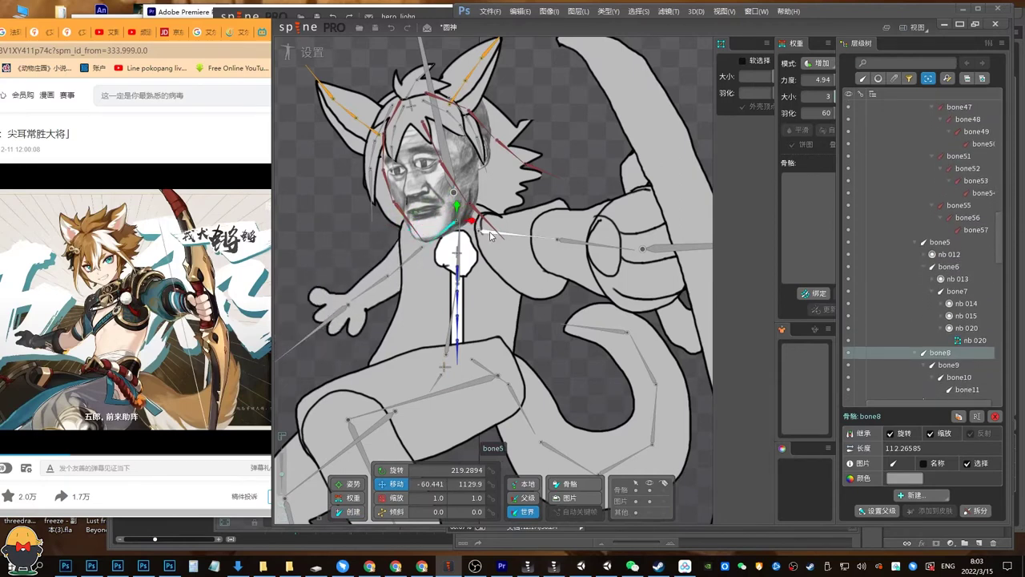
left_click(463, 239)
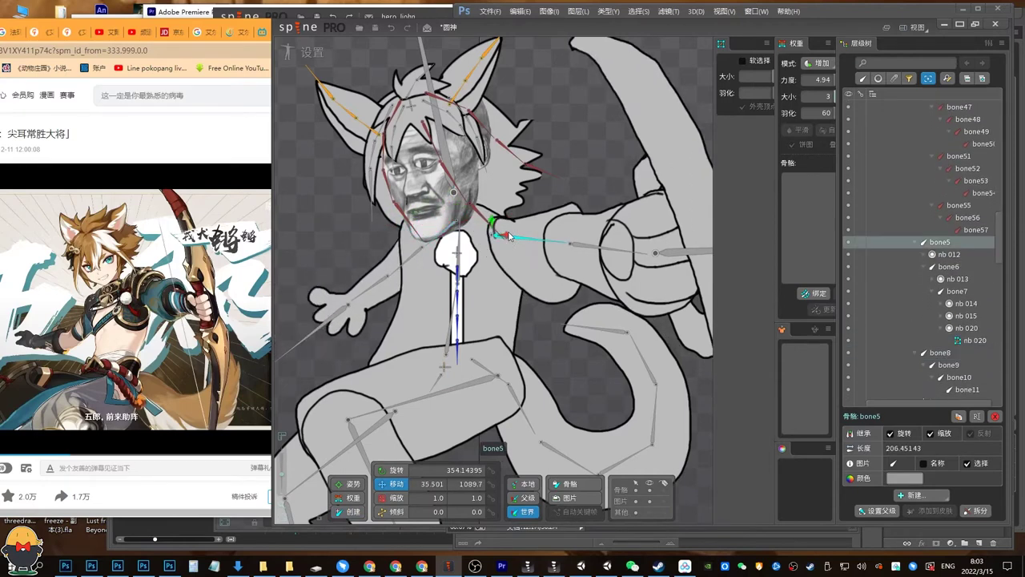
left_click(461, 231)
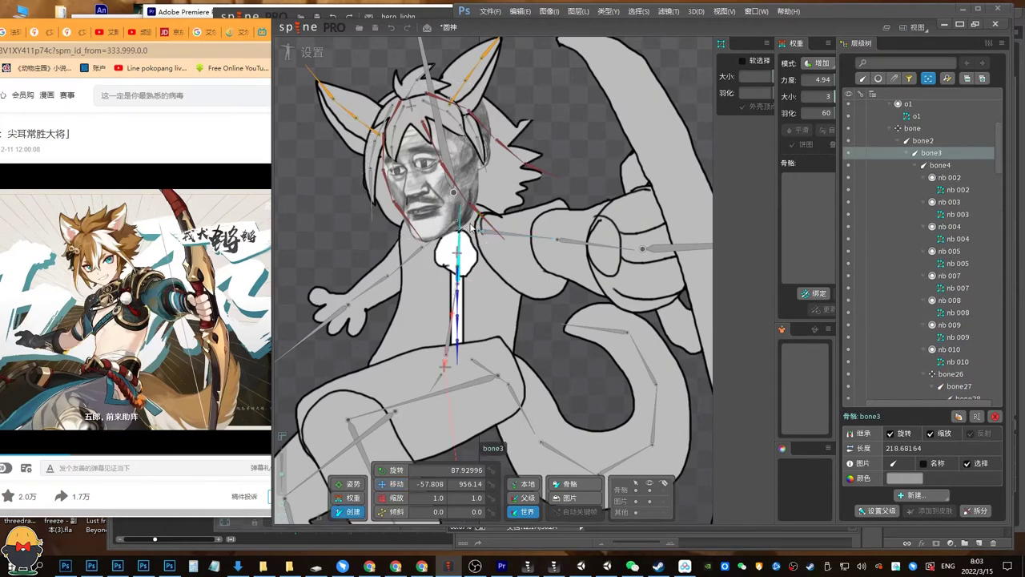
left_click(469, 223)
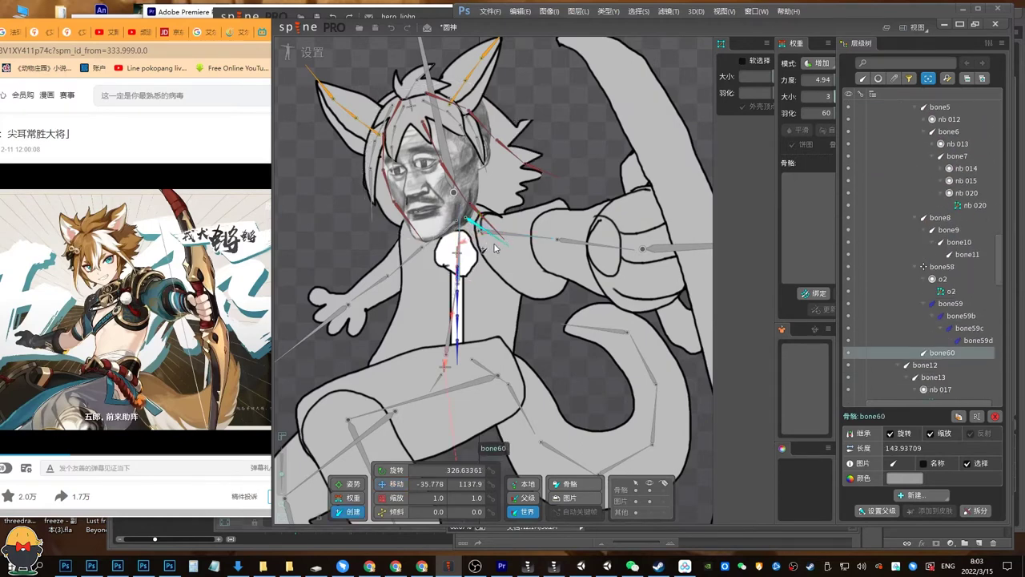
Parent the bow arm's upper bone bone5 to the new shoulder bone bone60.
left_click(509, 237)
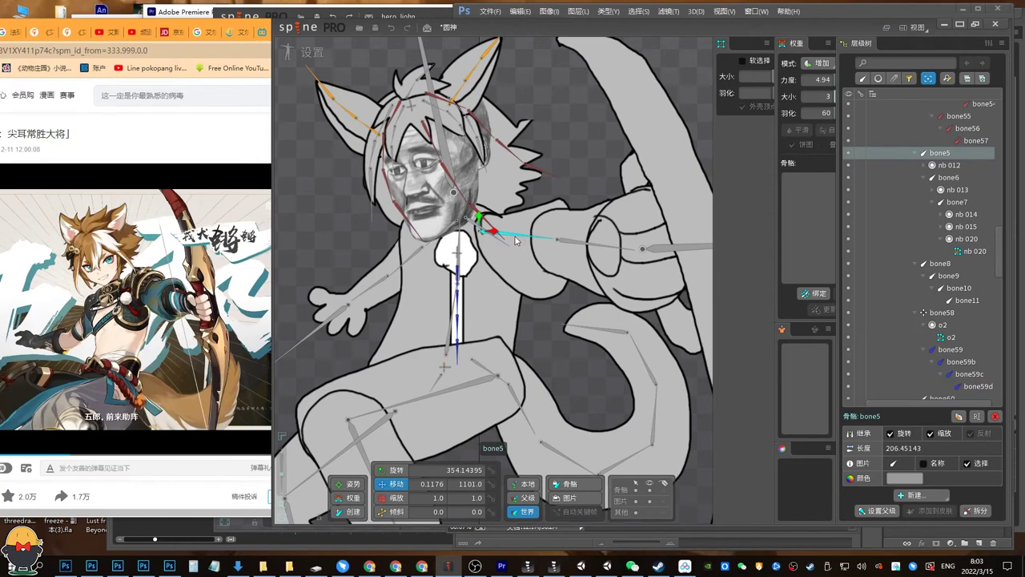
key("p")
left_click(504, 244)
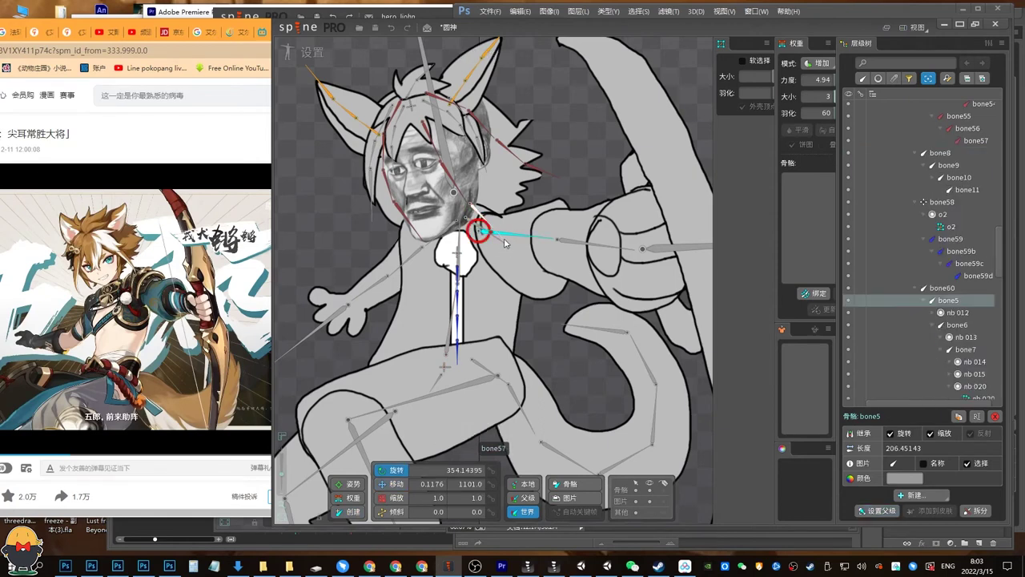
left_click(496, 243)
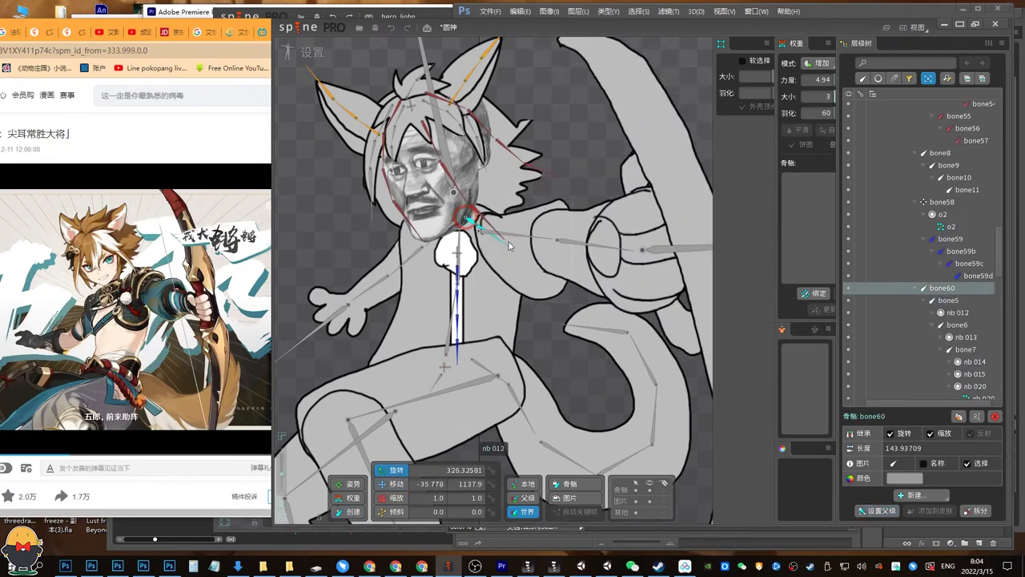
Bind torso mesh nb 011 to bone8 and bone60 as well, auto-calculate the weights for all its bones, and save the project.
left_click(503, 253)
left_click(813, 293)
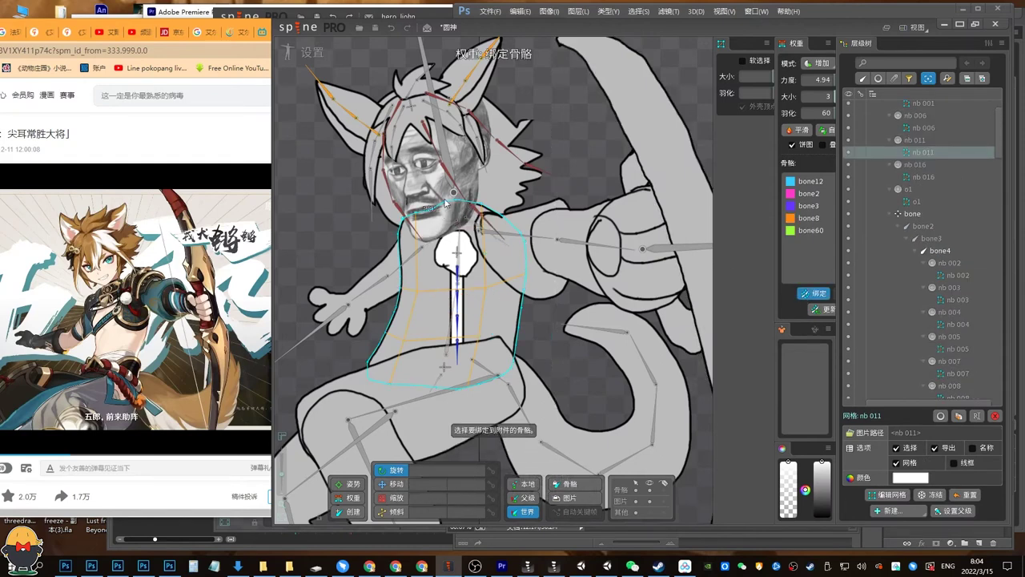
left_click(358, 496)
left_click_drag(815, 233, 819, 183)
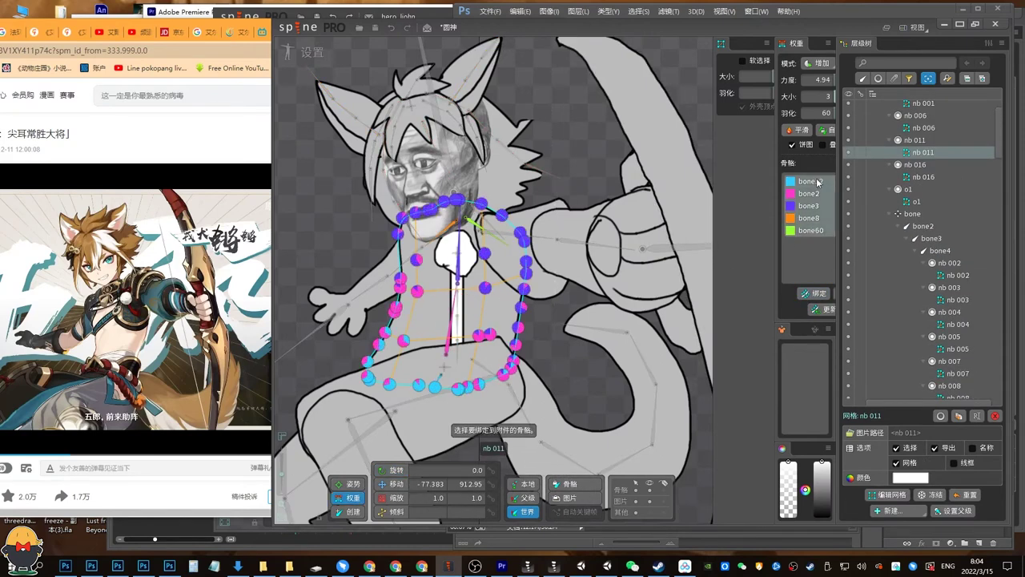
left_click(827, 131)
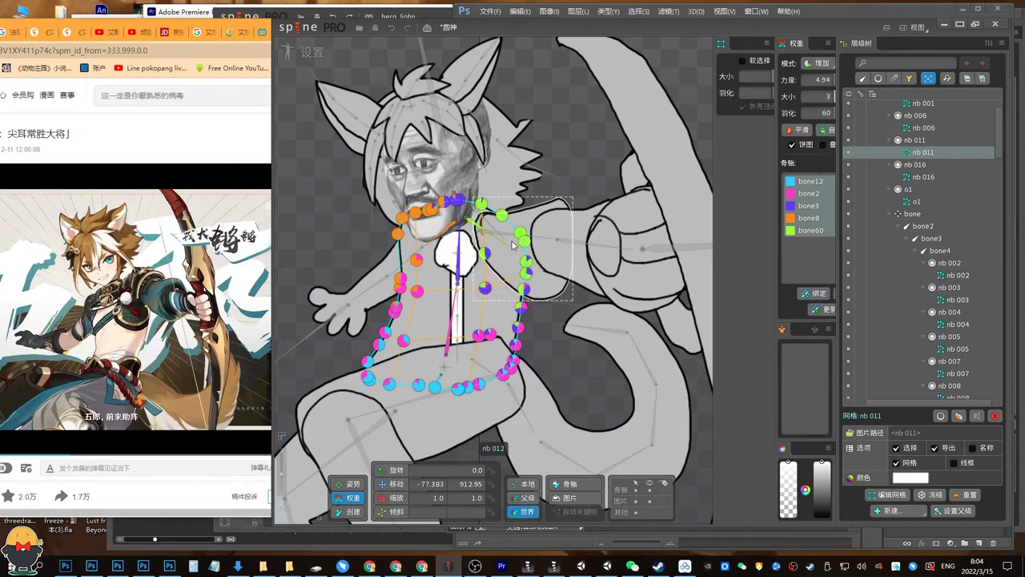
key("Escape")
key("ctrl+s")
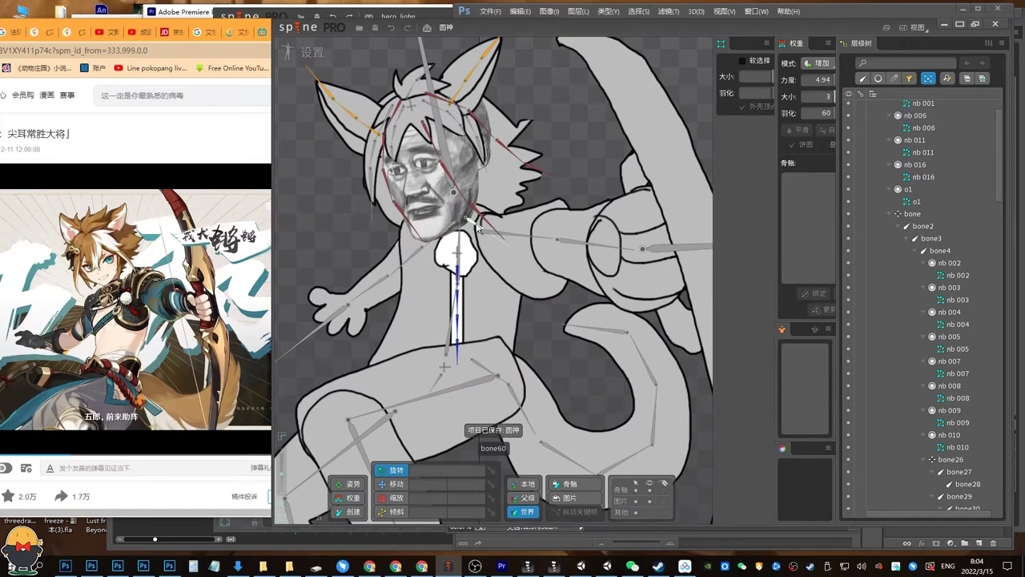
Test-rotate bone8 to check the shoulder deformation, undo the rotation, and return to animation mode.
left_click_drag(479, 228, 416, 185)
key("ctrl+z")
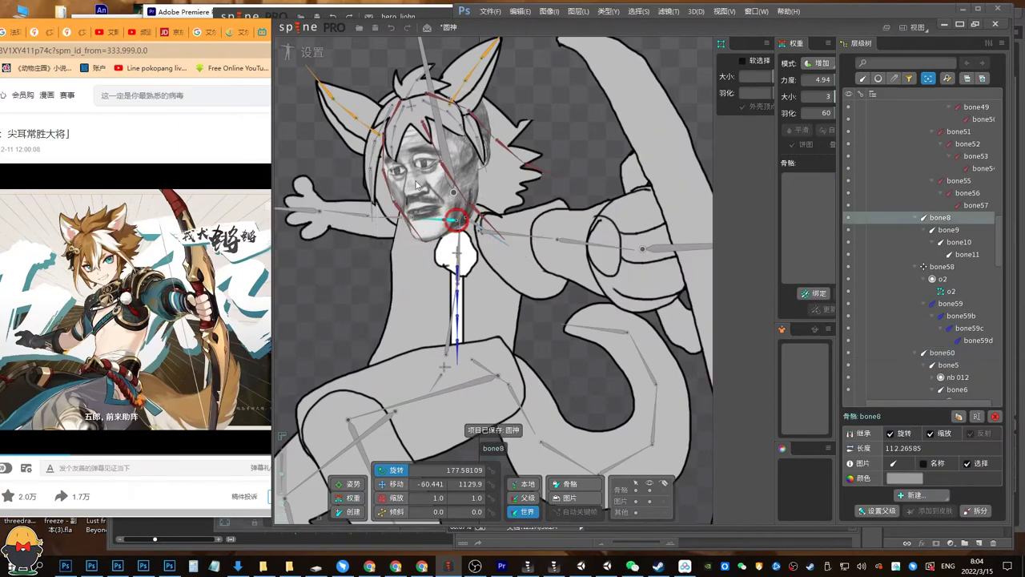
left_click(290, 51)
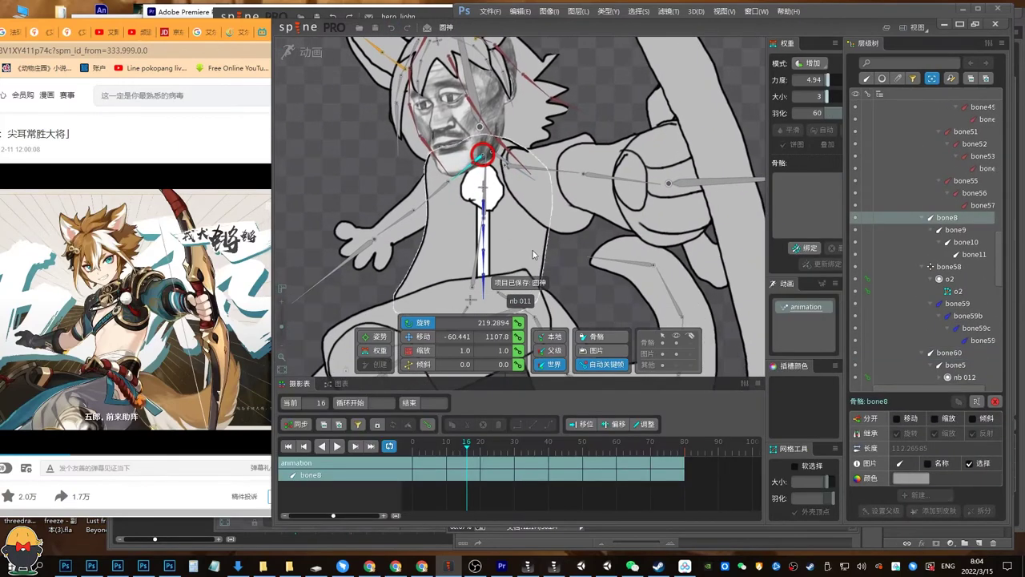
Key the translation of shoulder bones bone8 and bone60 at frames 0, 40 and 80.
left_click(510, 163)
left_click(474, 164, "ctrl")
key("Home")
left_click(520, 337)
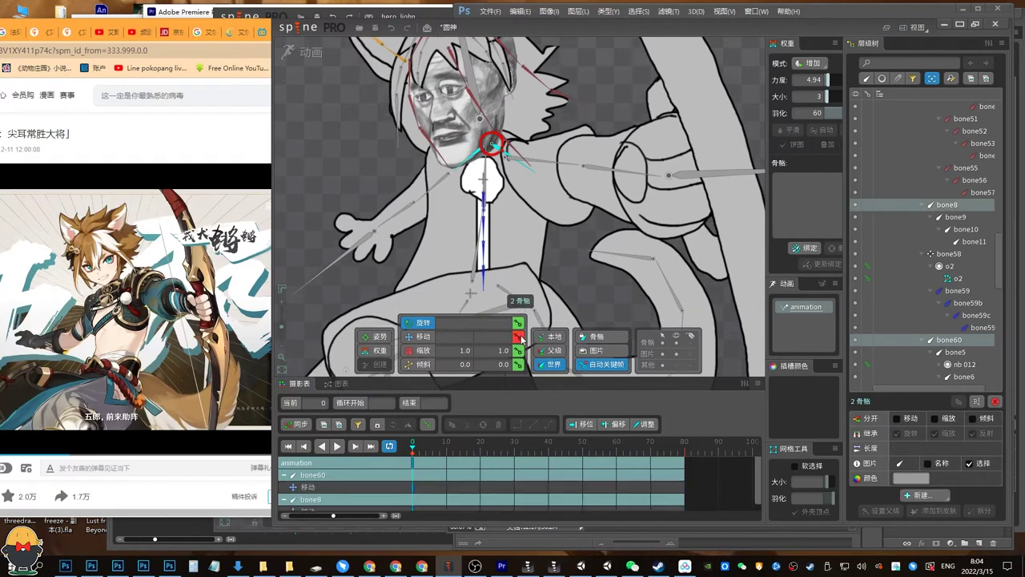
left_click(548, 462)
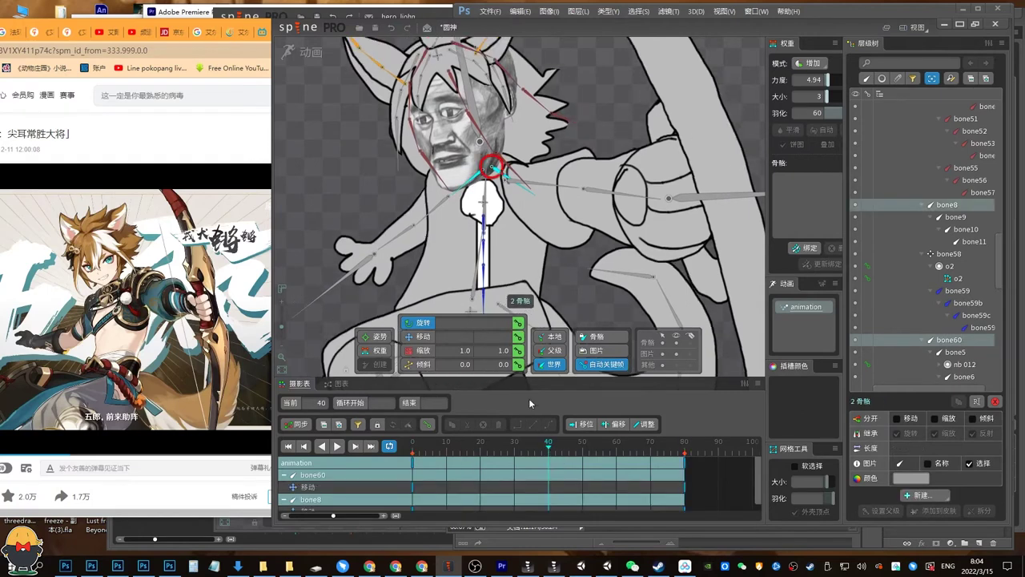
key("v")
left_click(517, 338)
key("space")
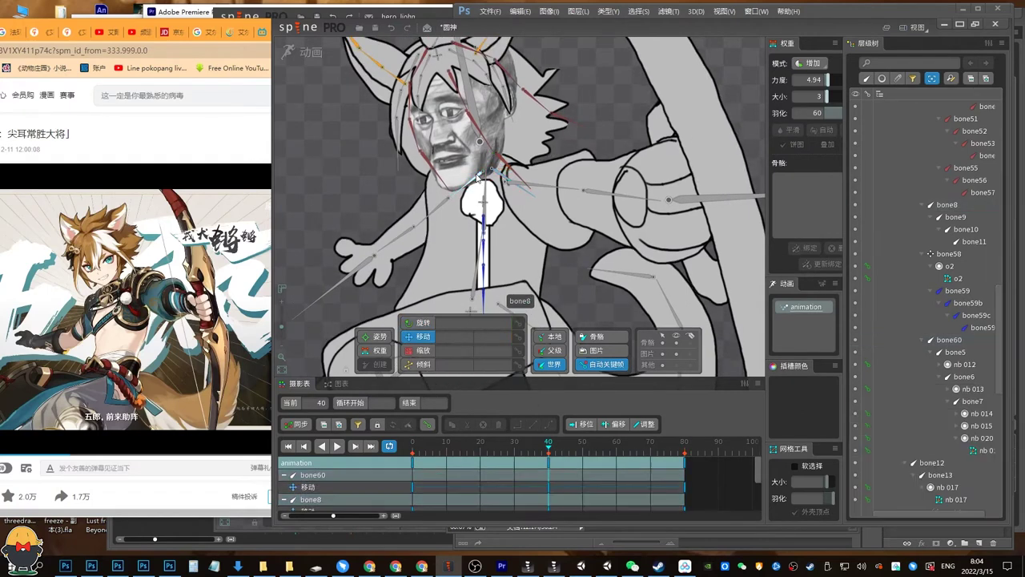
At frame 40, move both shoulder bones outward, with bone60 at X -24.05, give their translation keys Bezier curves, and play back.
left_click(497, 170)
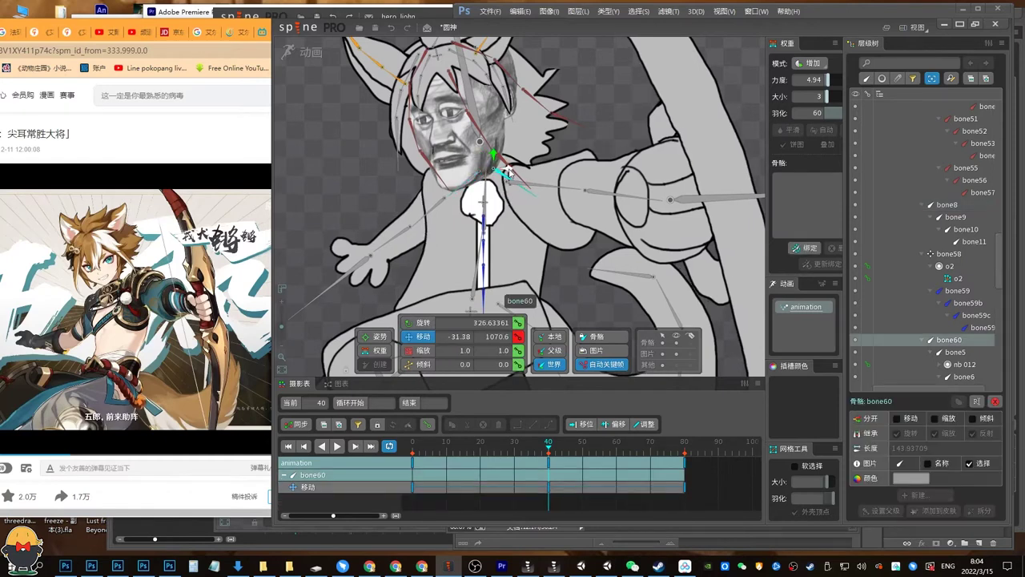
left_click_drag(507, 171, 513, 170)
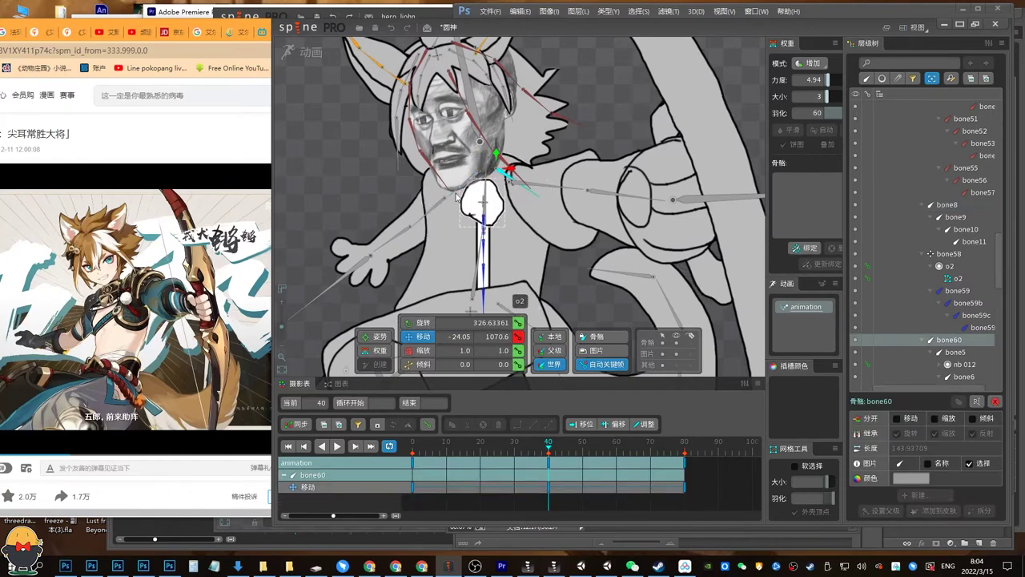
left_click(470, 182, "ctrl")
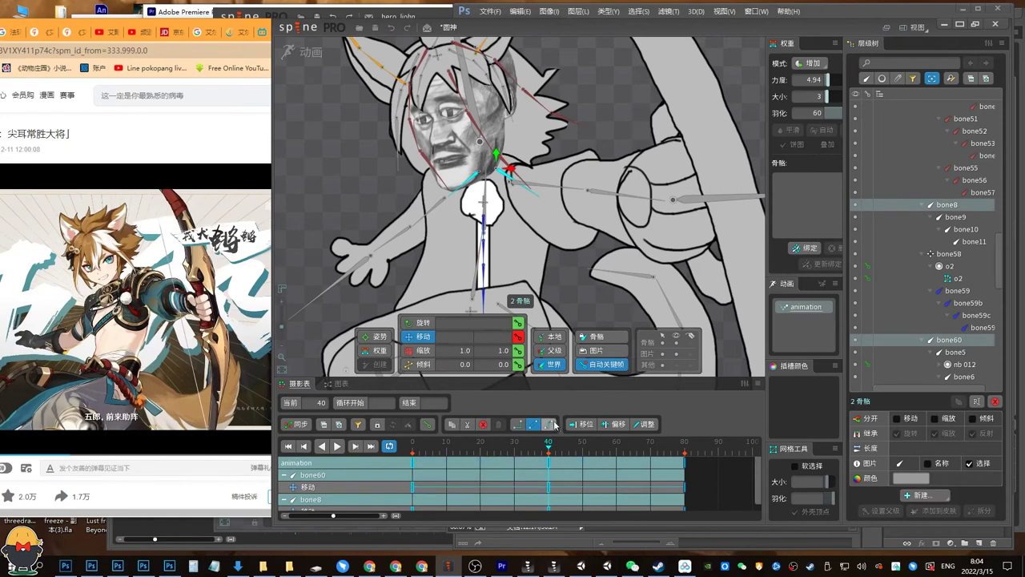
left_click(552, 424)
key("Home")
key("d")
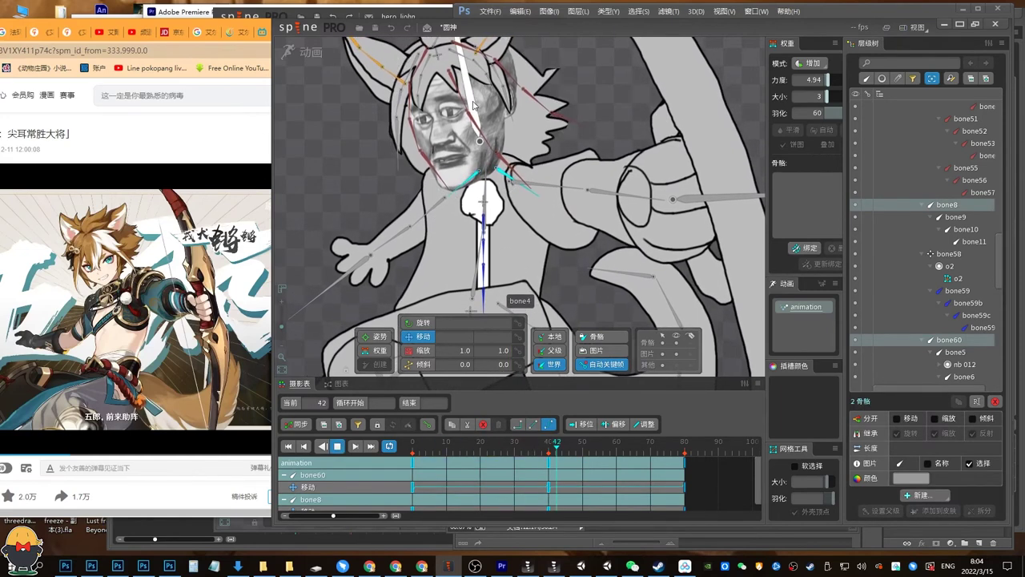
key("d")
Key head bone bone4's translation at frames 0 and 80, lower it to Y 1134.6 at frame 40, and apply Bezier curves.
left_click(472, 105)
key("Home")
left_click(519, 337)
key("End")
left_click(519, 338)
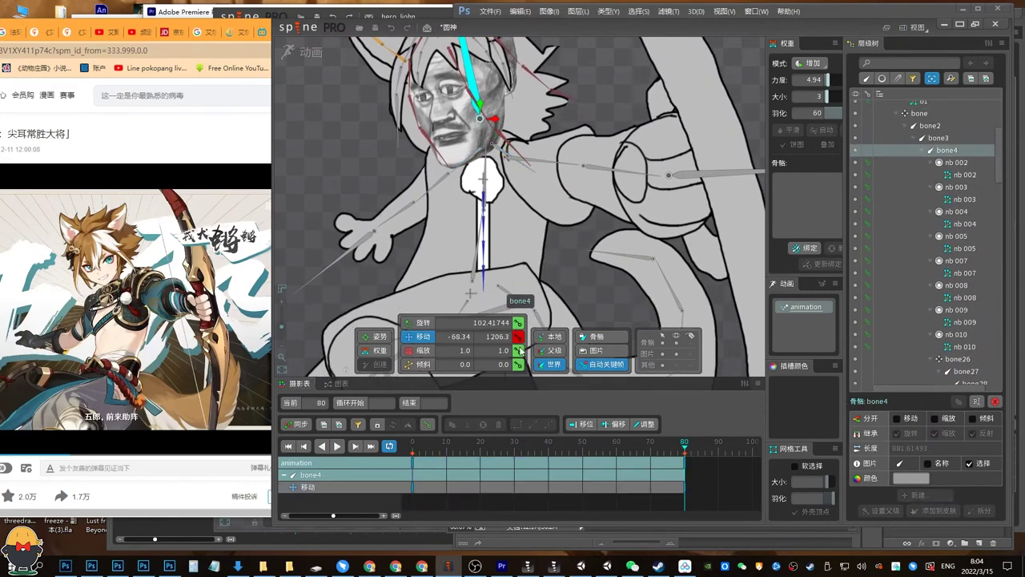
left_click(551, 455)
left_click_drag(478, 128, 479, 135)
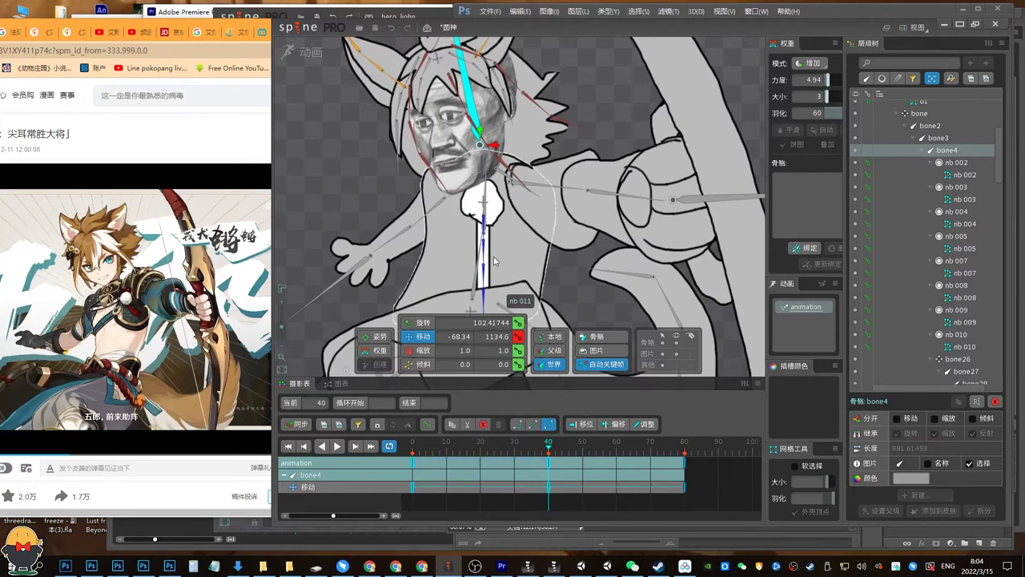
Play the loop from frame 0 to check the head motion and save the project.
left_click_drag(495, 261, 484, 215)
left_click_drag(472, 129, 472, 215)
key("Home")
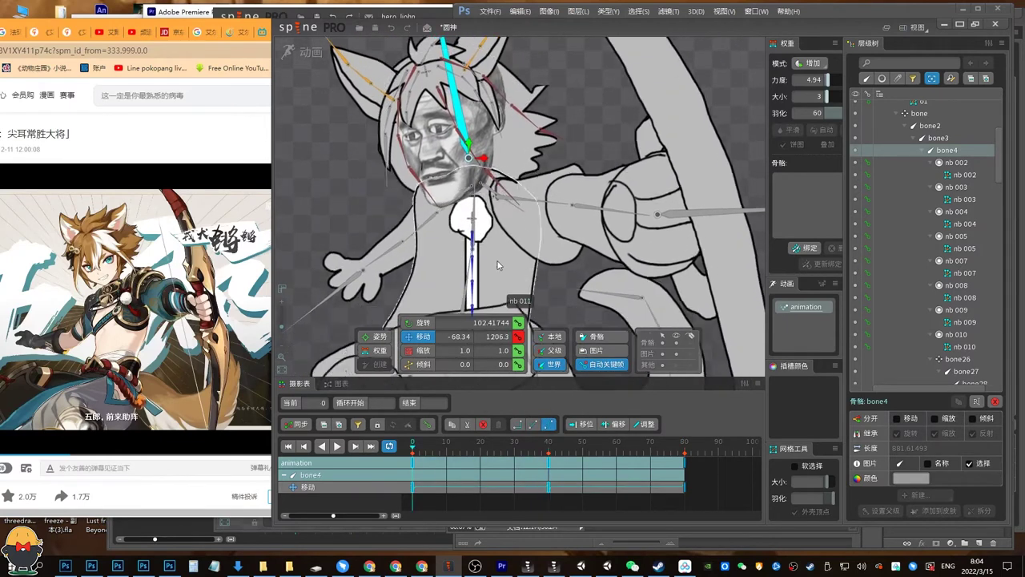
key("d")
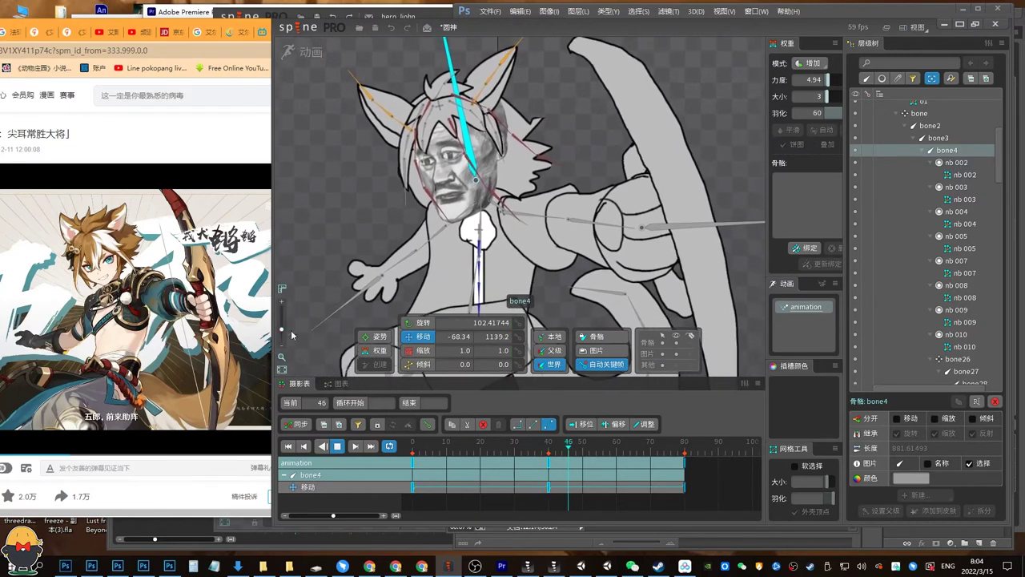
key("space")
key("d")
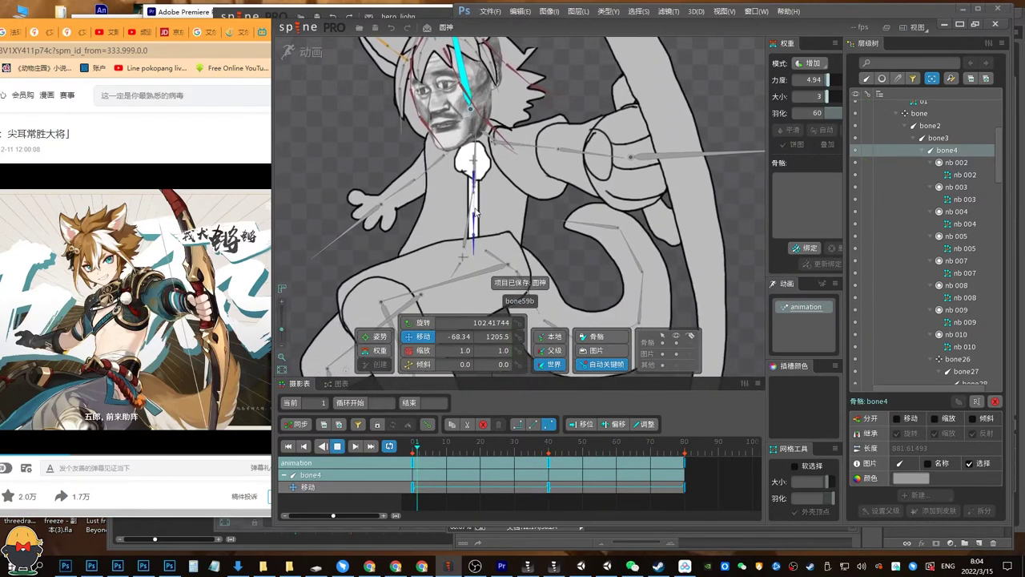
key("d")
Examine the translation keys of bone3, the root bone and bone2 to compare how hip and chest move around frame 16.
left_click(476, 158)
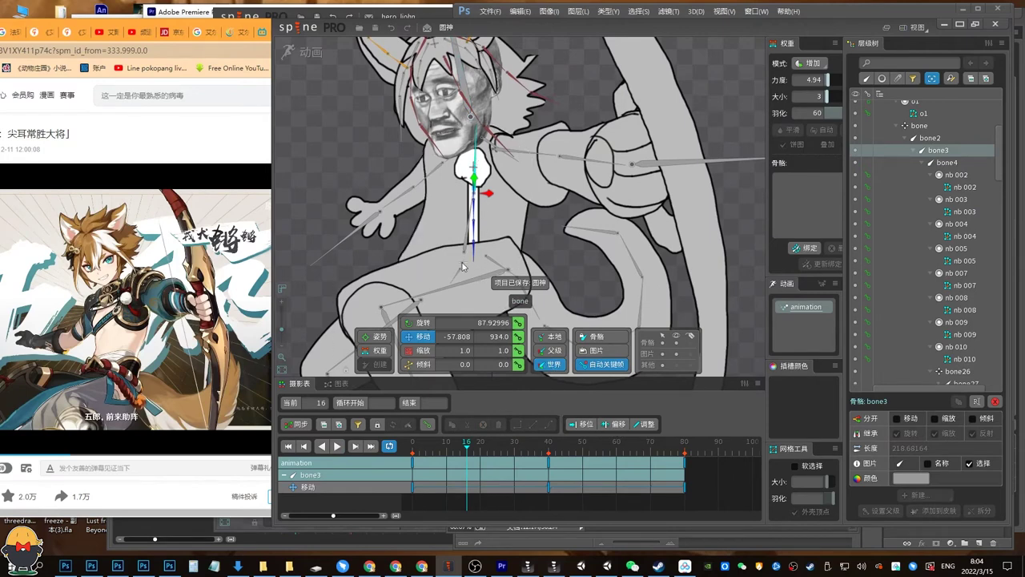
left_click(462, 266)
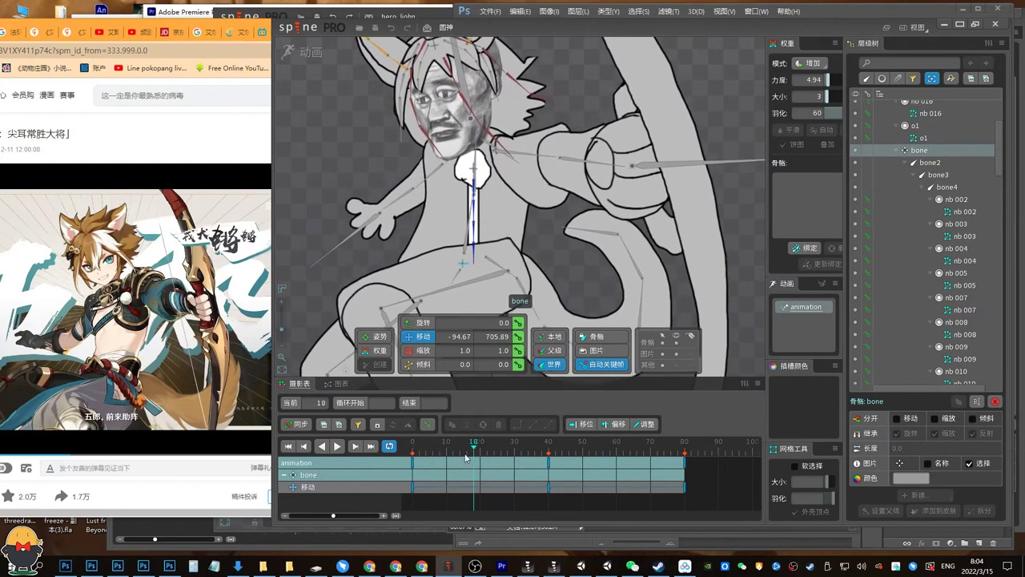
left_click(476, 162)
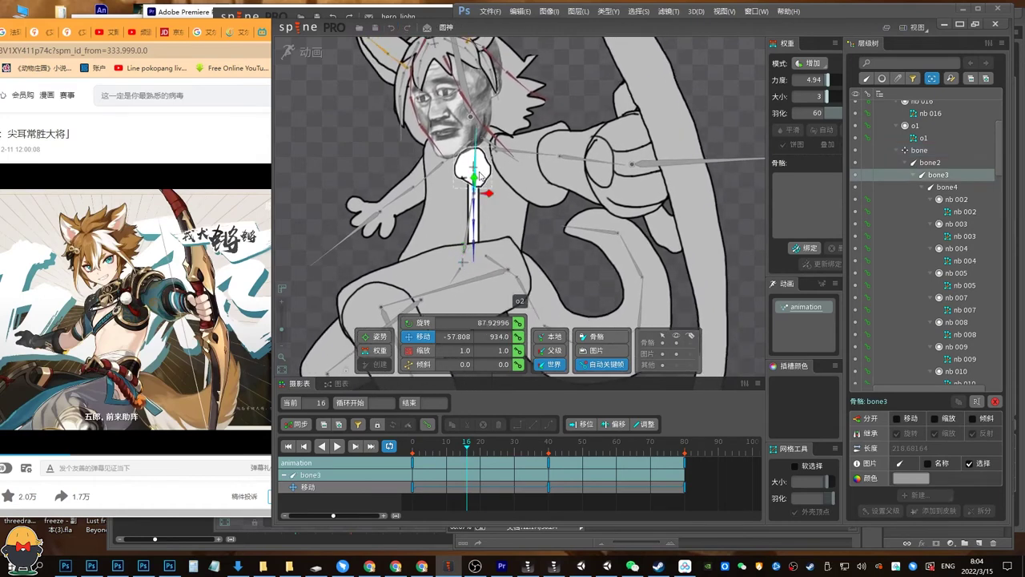
left_click(471, 228)
left_click(471, 229)
key("space")
left_click_drag(470, 233, 472, 229)
key("ctrl+z")
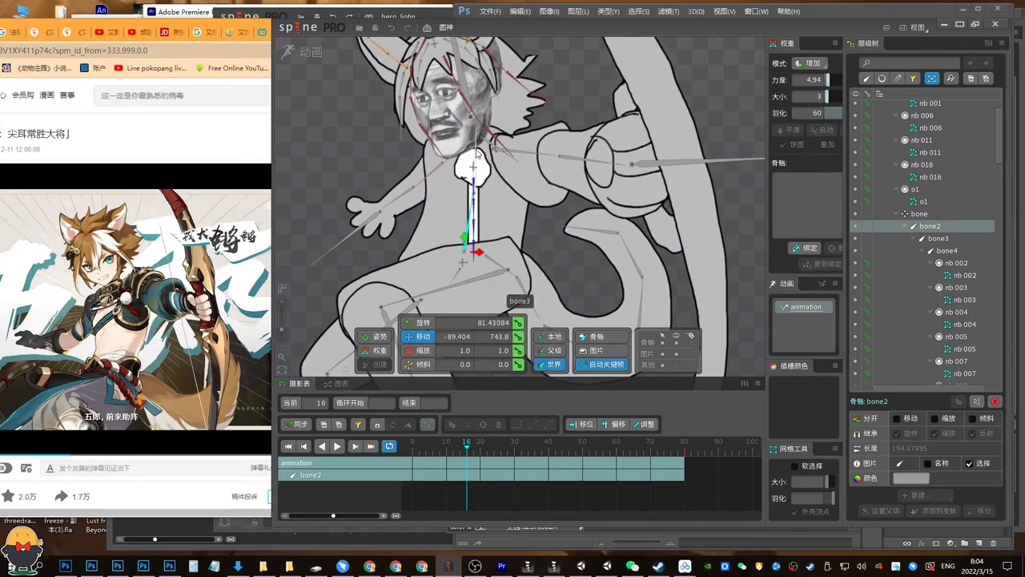
Try raising bone3 to Y 942.64 at frame 16 and undo it.
left_click(483, 185)
left_click_drag(481, 152, 490, 212)
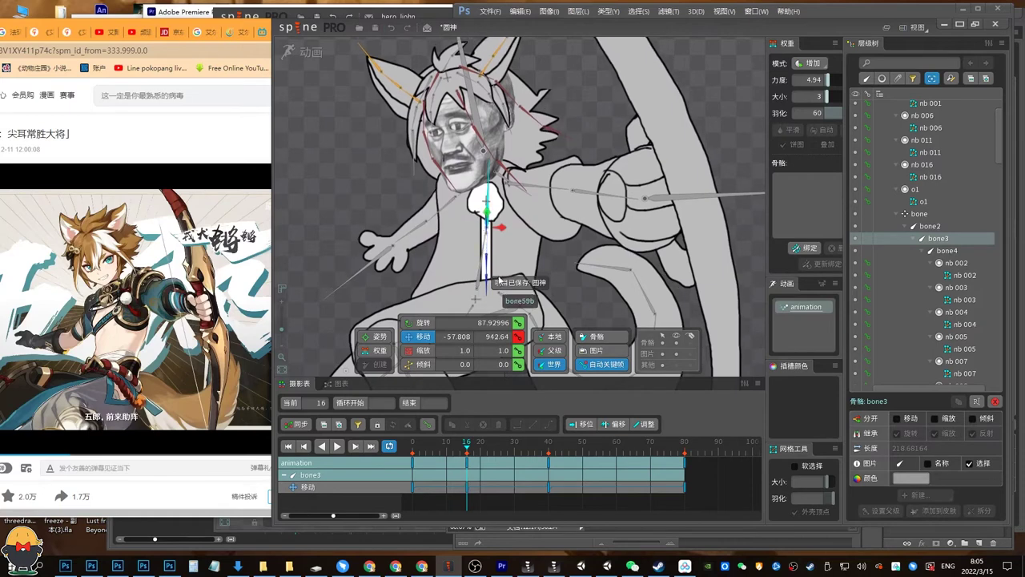
key("ctrl+z")
Review bone3's motion at frame 40 and in playback.
mouse_move(506, 452)
left_mouse_down()
mouse_move(452, 447)
mouse_move(498, 445)
left_mouse_up()
left_click(548, 445)
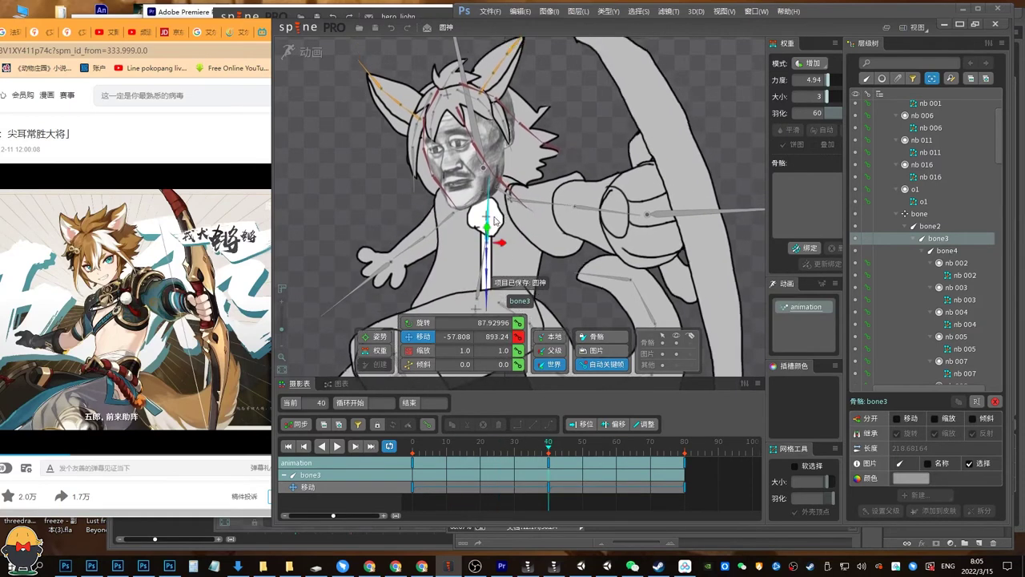
left_click_drag(504, 224, 490, 180)
key("d")
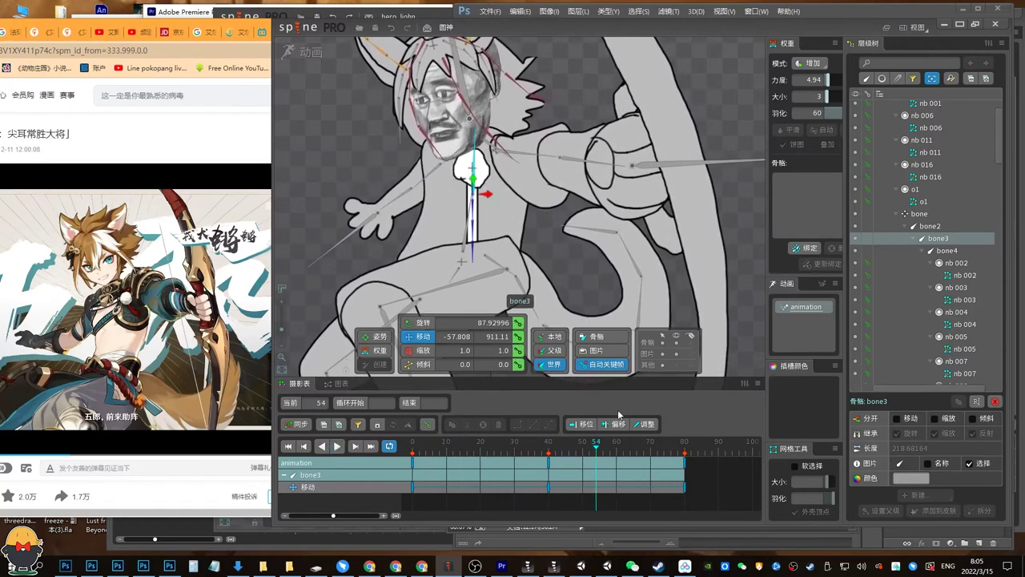
Offset bone3's translation keys by 10 frames and preview the delayed chest motion.
left_click_drag(415, 466, 451, 473)
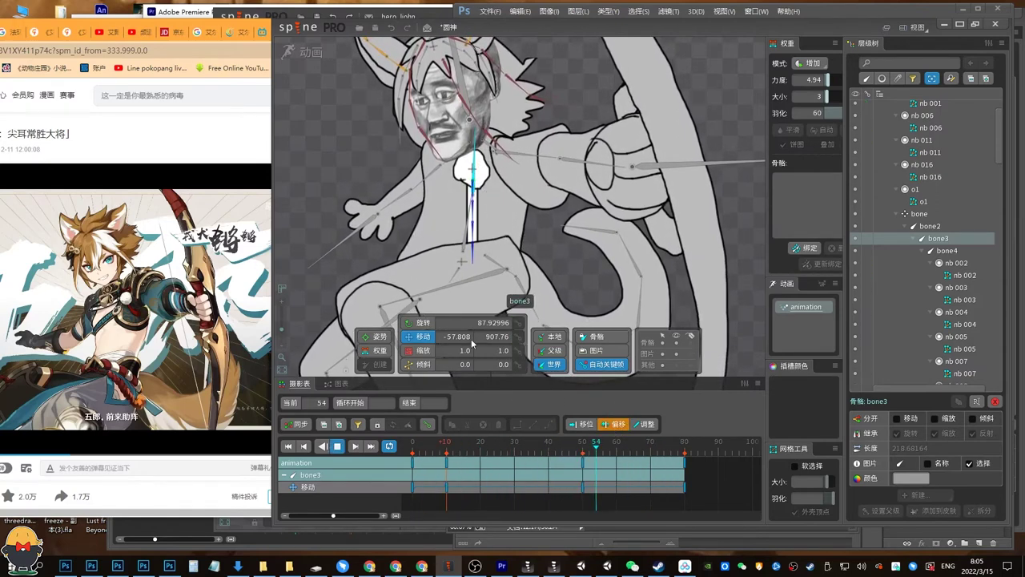
key("space")
Offset the translation keys of the shoulder bones bone60 and bone8 by 20 frames and preview the motion.
left_click(493, 148)
left_click(457, 151, "ctrl")
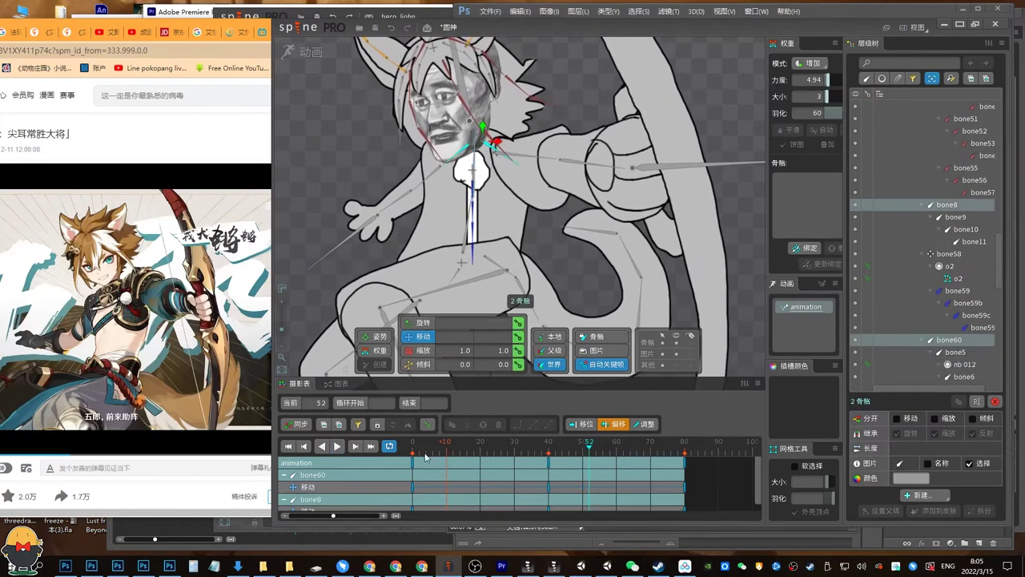
left_click_drag(422, 465, 482, 474)
key("space")
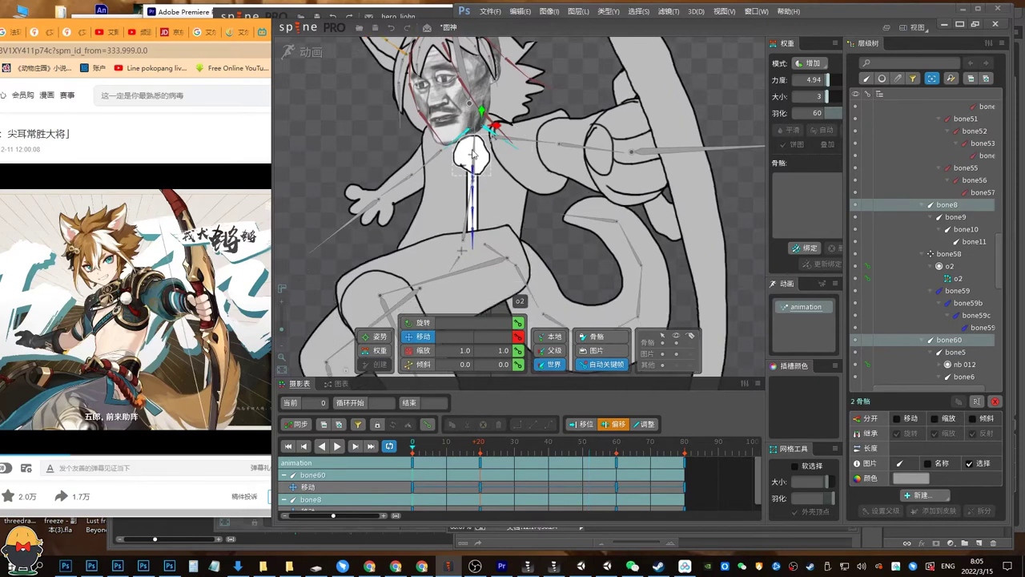
key("space")
Offset the head bone bone4's translation keys by 30 frames and preview the delayed head motion.
left_click(468, 105)
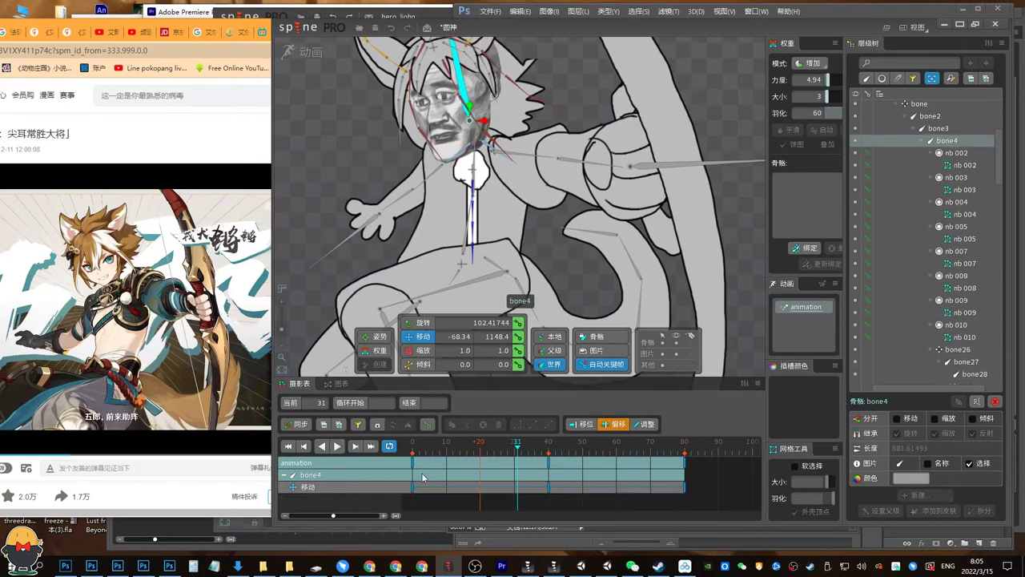
left_click_drag(421, 475, 502, 481)
key("space")
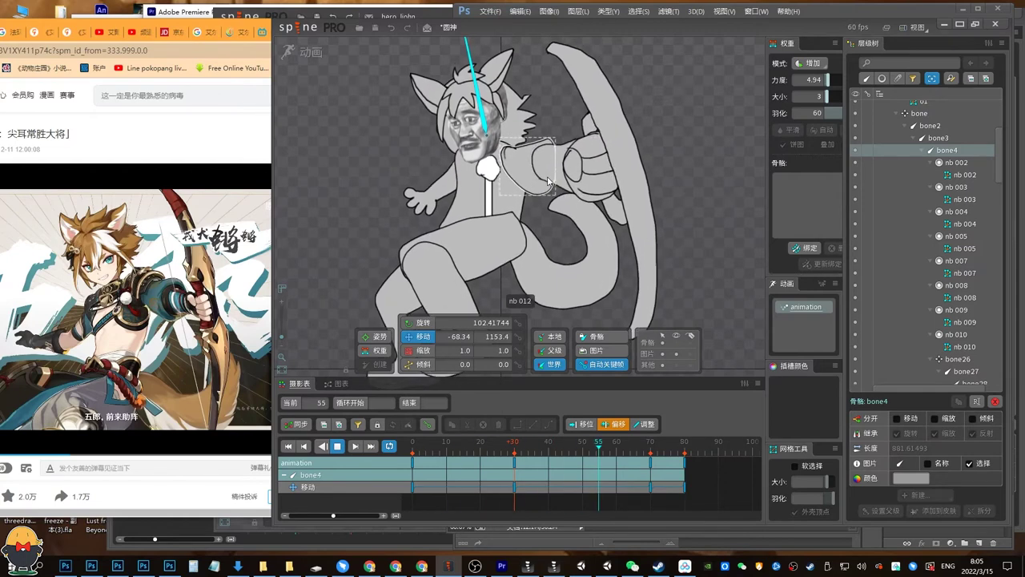
key("space")
Key the rotation of the bow-arm bones bone5 and bone6 at frames 0 and 80.
left_click(512, 194)
left_click(551, 196, "ctrl")
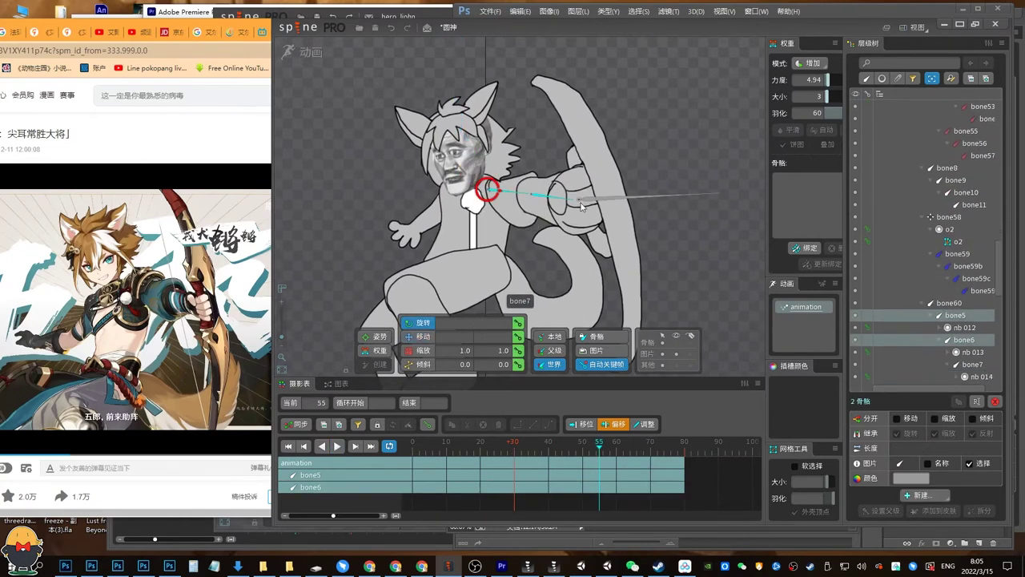
key("Home")
left_click(519, 324)
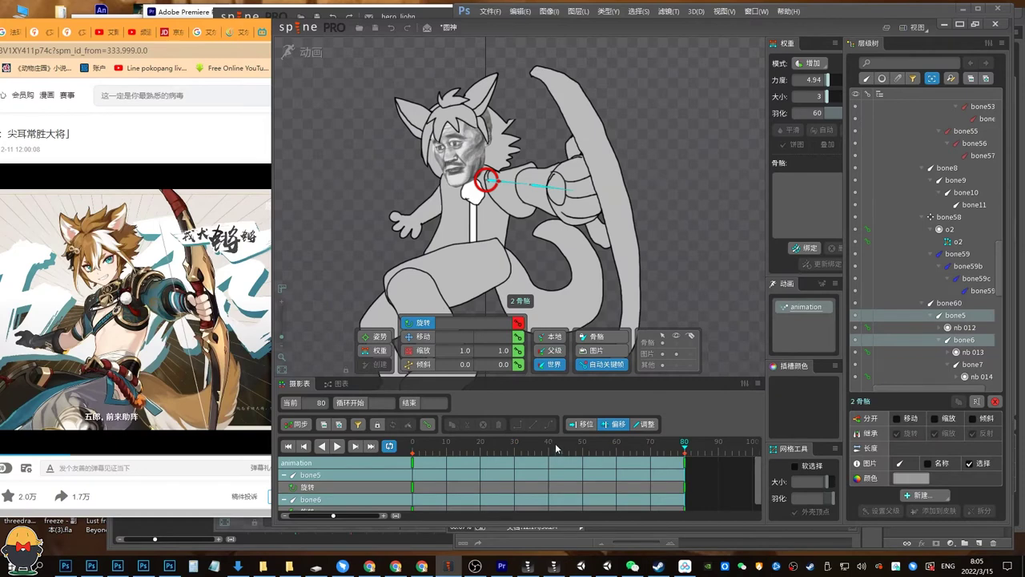
mouse_move(546, 448)
left_mouse_down()
mouse_move(529, 450)
mouse_move(538, 449)
left_mouse_up()
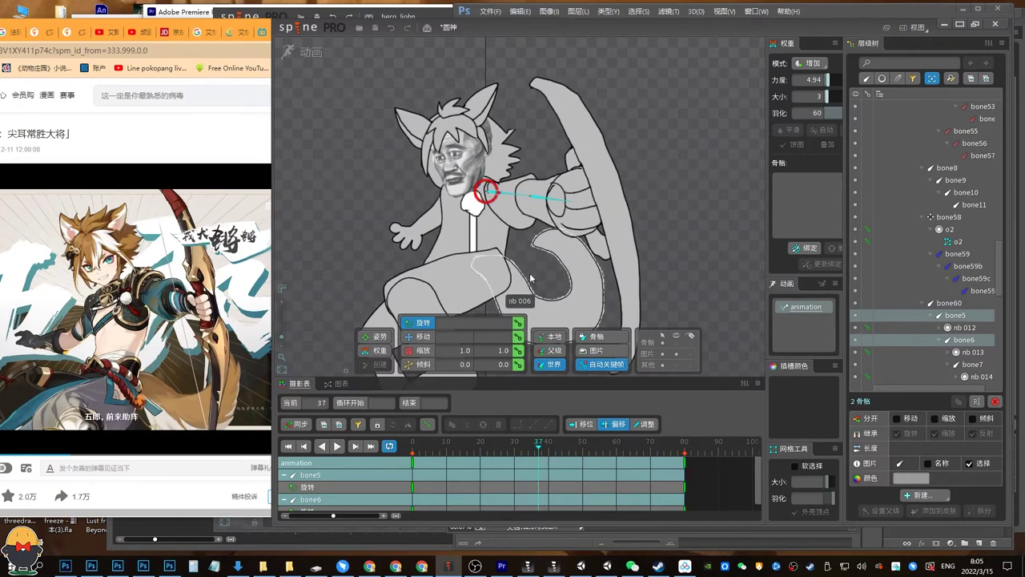
left_click(549, 449)
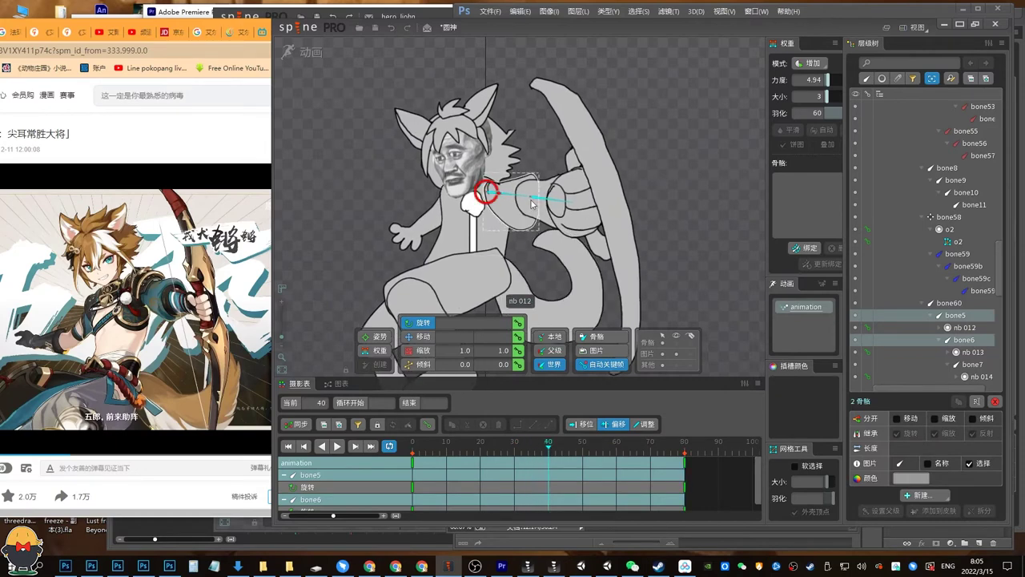
Raise the bow arm at frame 40 by rotating its bones, turning bone7 to about 21 degrees.
key("v")
left_click_drag(502, 193, 617, 168)
key("ctrl+z")
key("c")
key("space")
left_click(559, 194)
left_click(599, 177)
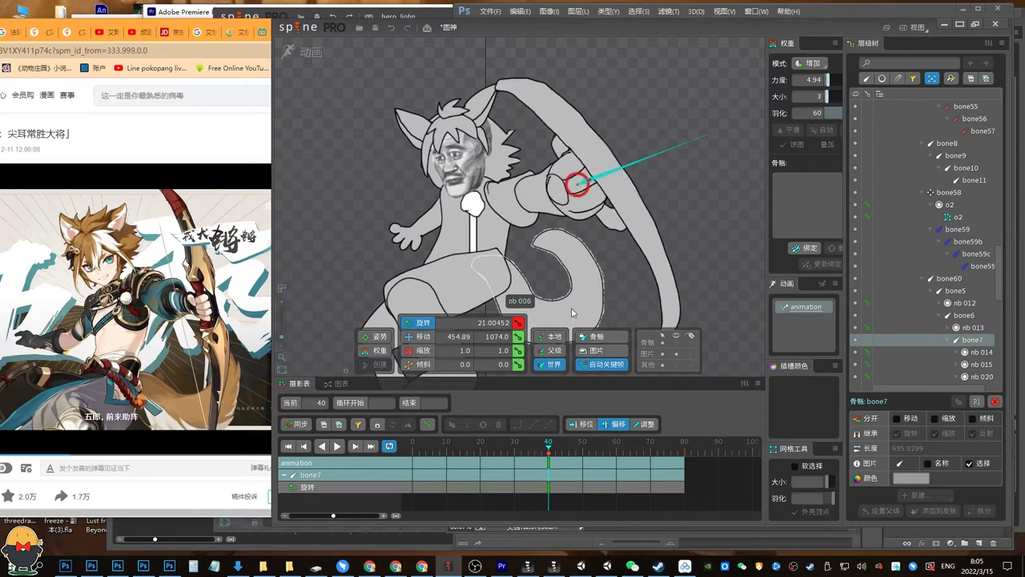
Key bone7's rotation at frame 0 and copy that key to frame 80.
key("Home")
left_click(519, 323)
left_click_drag(464, 468, 410, 457)
key("ctrl+c")
key("End")
key("ctrl+v")
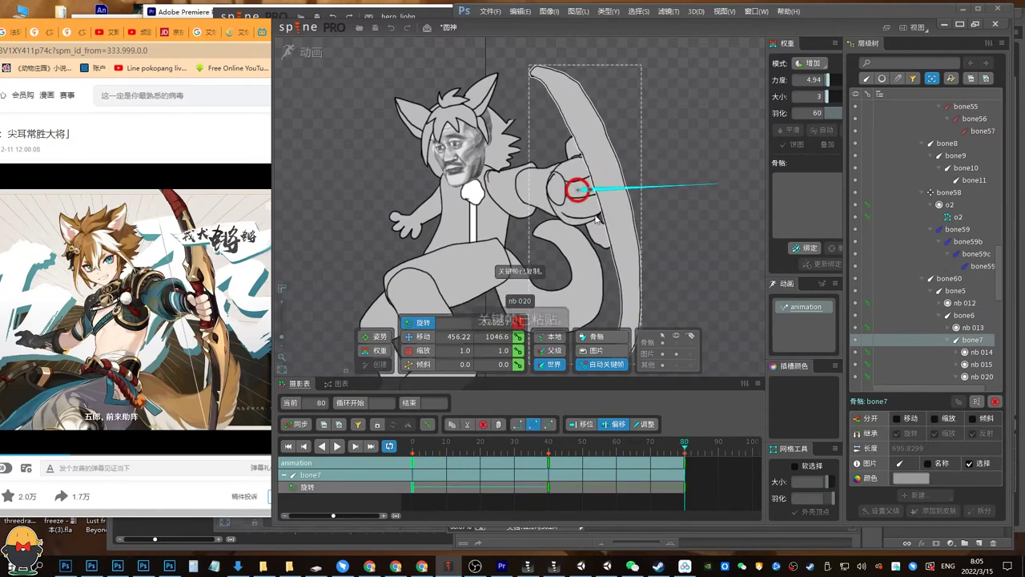
Apply Bezier curves to the rotation keys of bone5, bone6 and bone7 and play the loop.
left_click(505, 187, "ctrl")
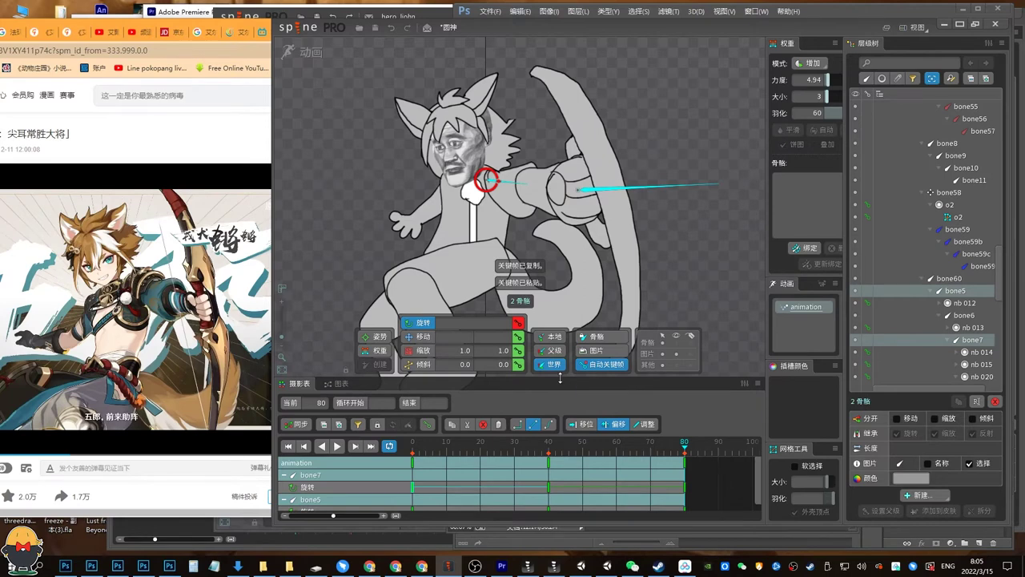
left_click_drag(560, 378, 559, 318)
left_click(556, 163, "ctrl")
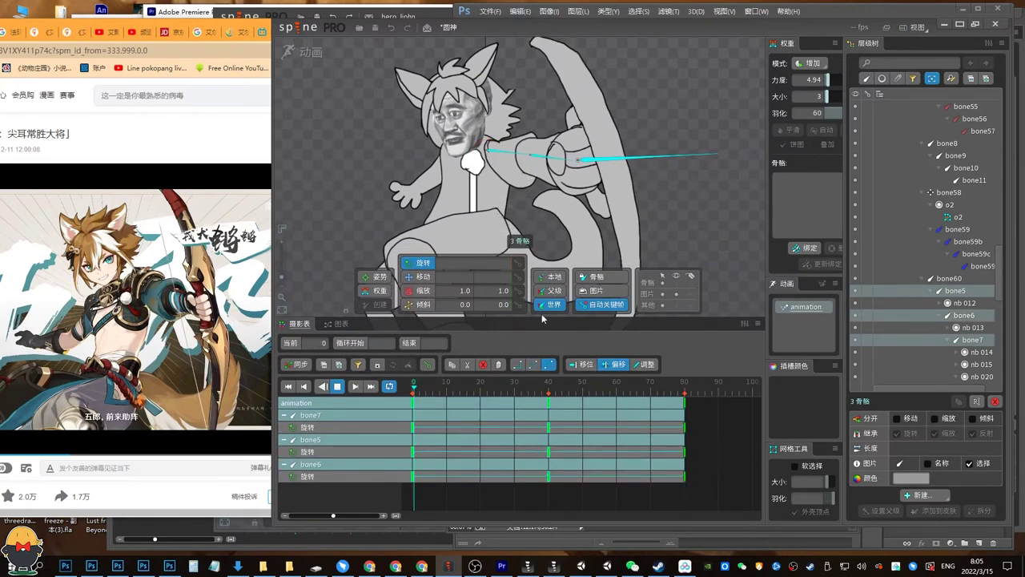
key("d")
Key the rotation of the free-arm bones bone9, bone10 and bone11 at frames 0 and 80.
left_click(439, 173)
left_click(424, 184, "ctrl")
left_click(404, 201, "ctrl")
left_click(412, 388)
left_click(518, 265)
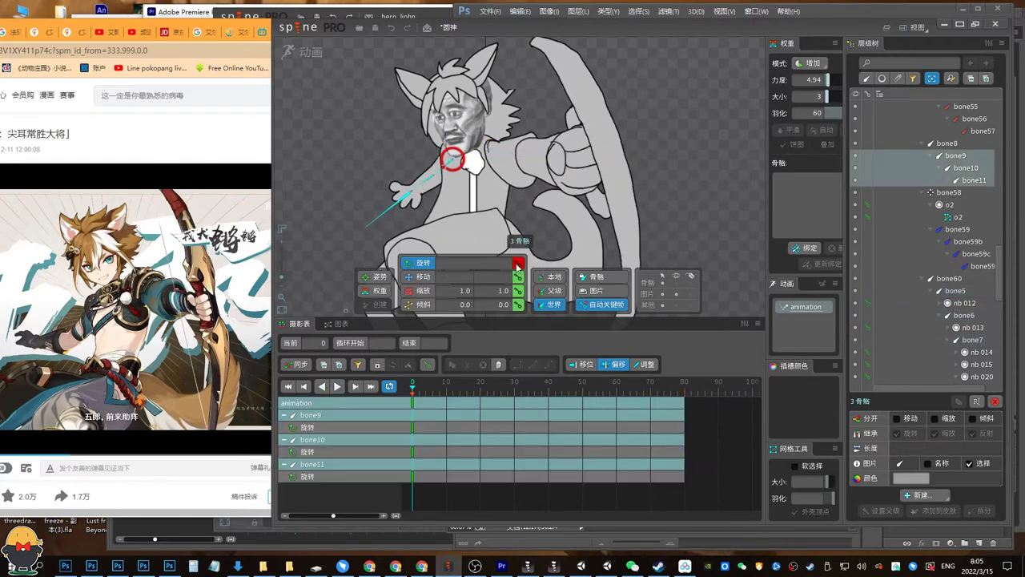
Raise the free arm at frame 40 by rotating its bones, with bone10 at about 194 degrees.
left_click(551, 393)
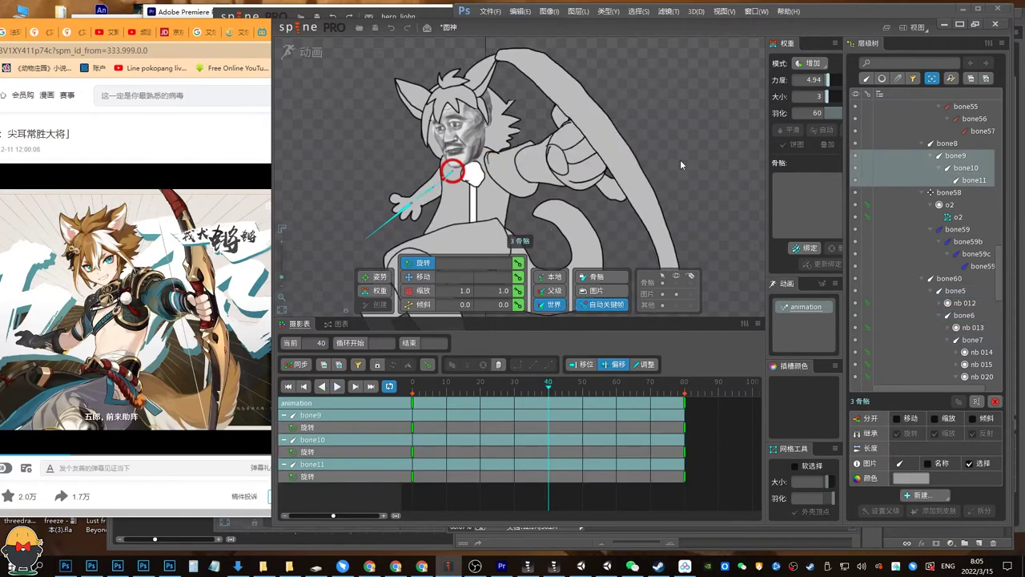
left_click_drag(384, 212, 374, 186)
key("space")
left_click(410, 190)
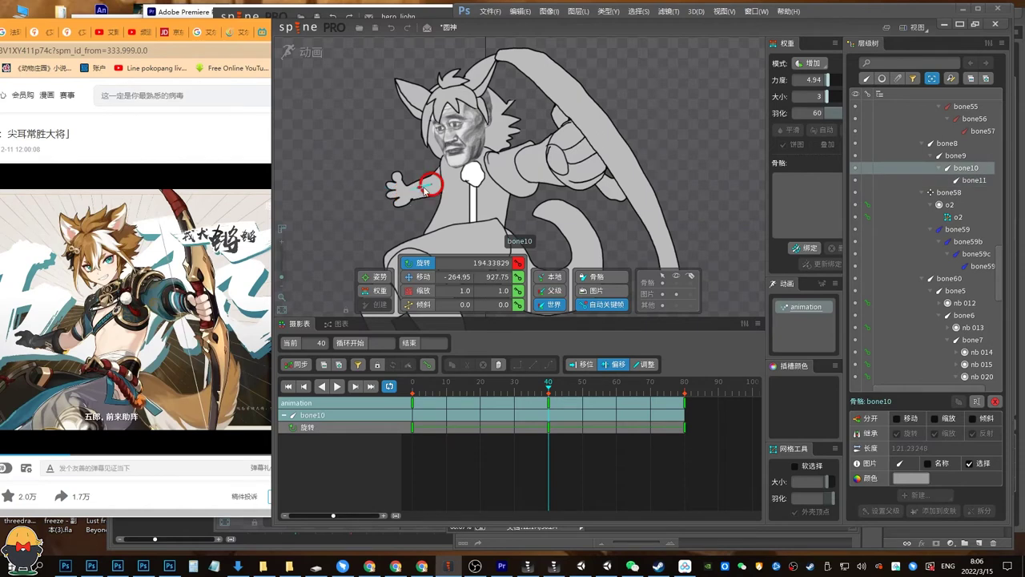
Apply Bezier curves to all rotation keys of bone9, bone10 and bone11.
left_click(450, 172, "ctrl")
left_click(390, 193, "ctrl")
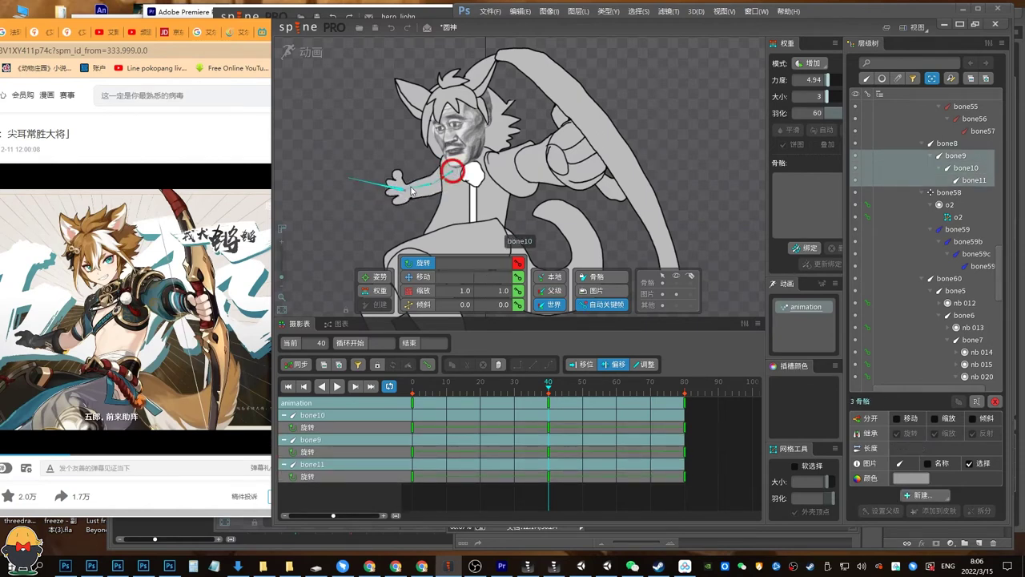
left_click_drag(586, 475, 350, 382)
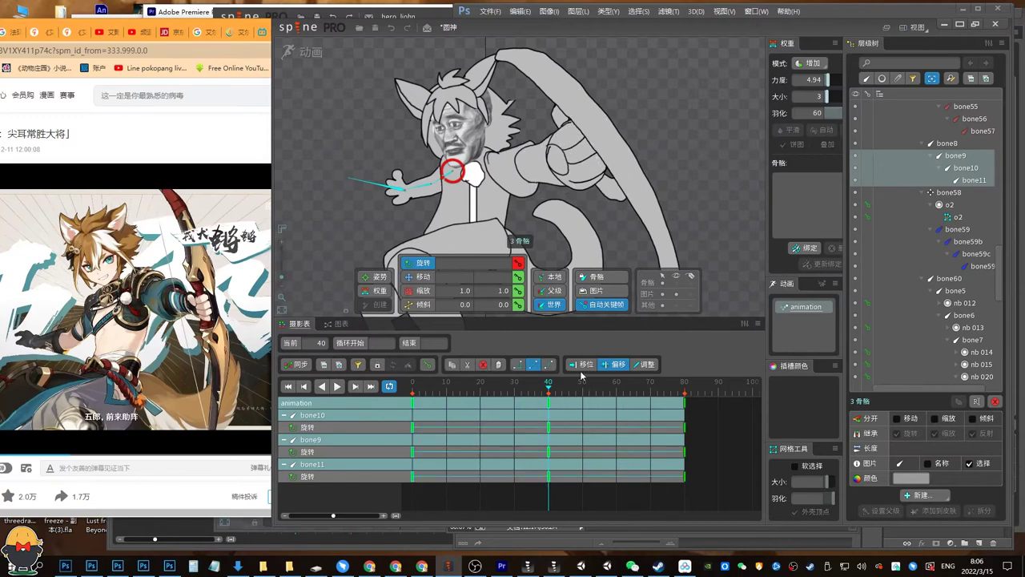
key("space")
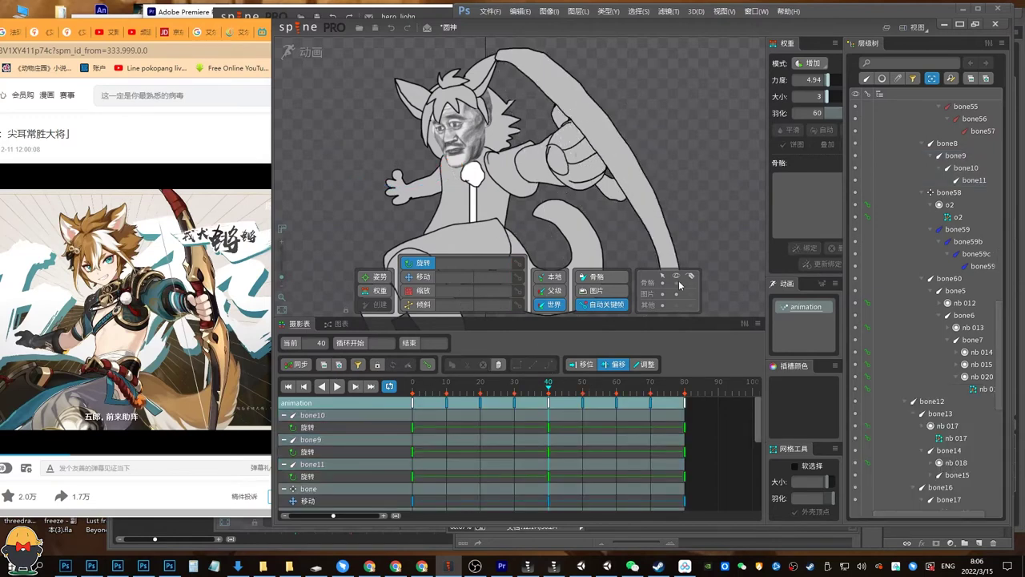
Preview the arm motion and offset the rotation keys of the forearm bones bone6 and bone10 by 10 frames.
left_click(616, 142)
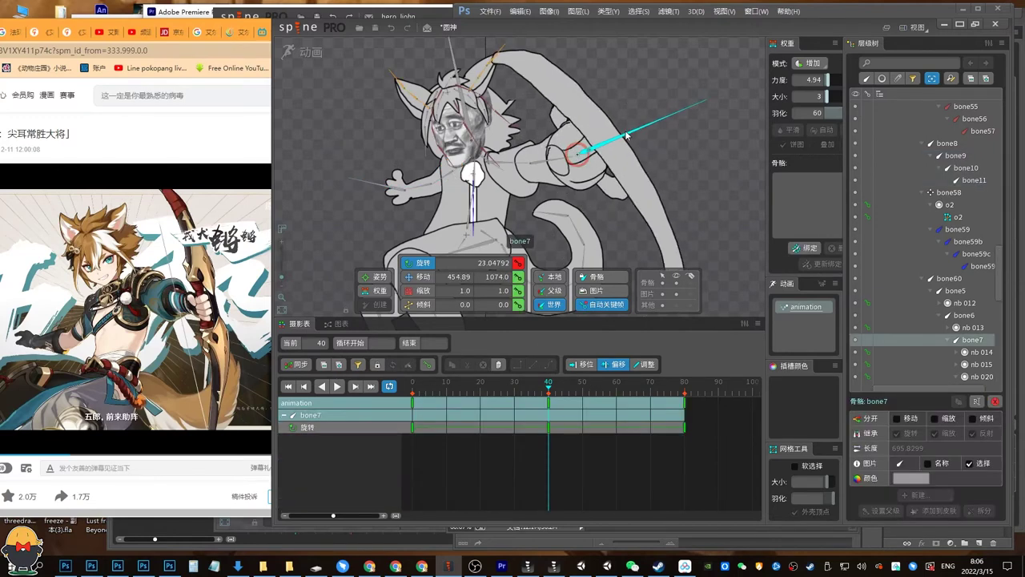
left_click(560, 160)
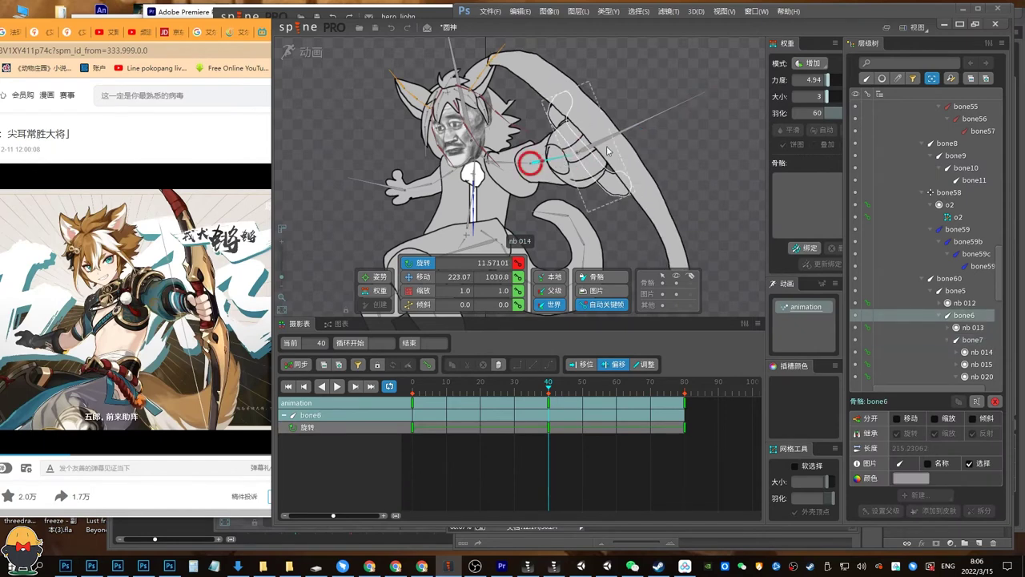
key("space")
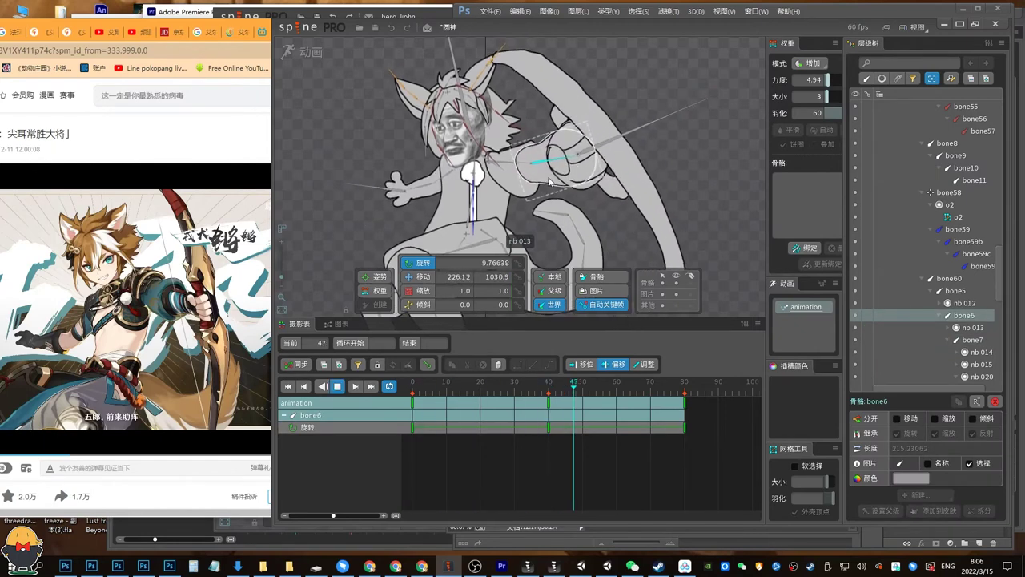
left_click(528, 163)
left_click(429, 182, "ctrl")
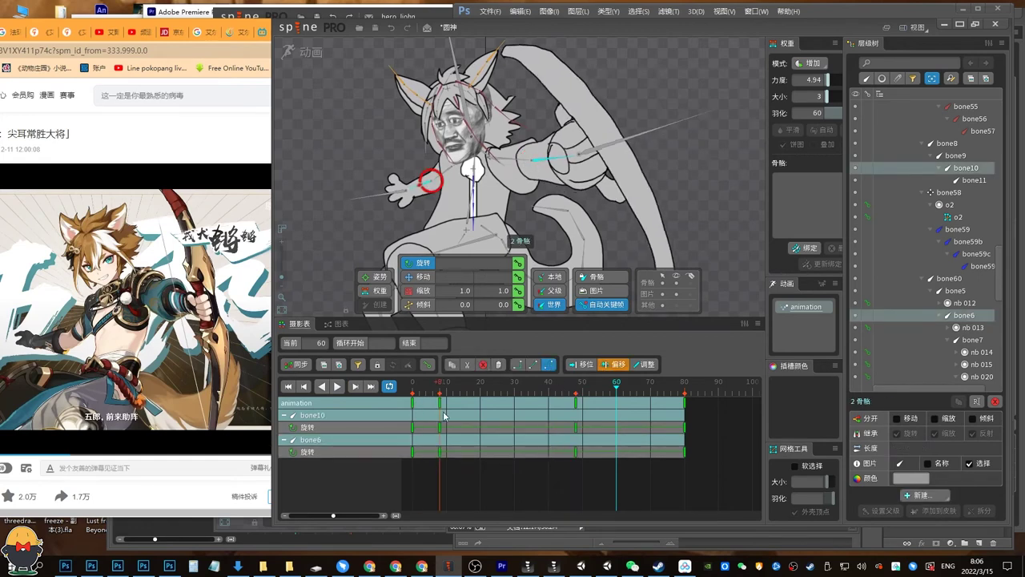
Offset the rotation keys of the hand bones bone7 and bone11 by 20 frames and preview the arm follow-through.
left_click(578, 152)
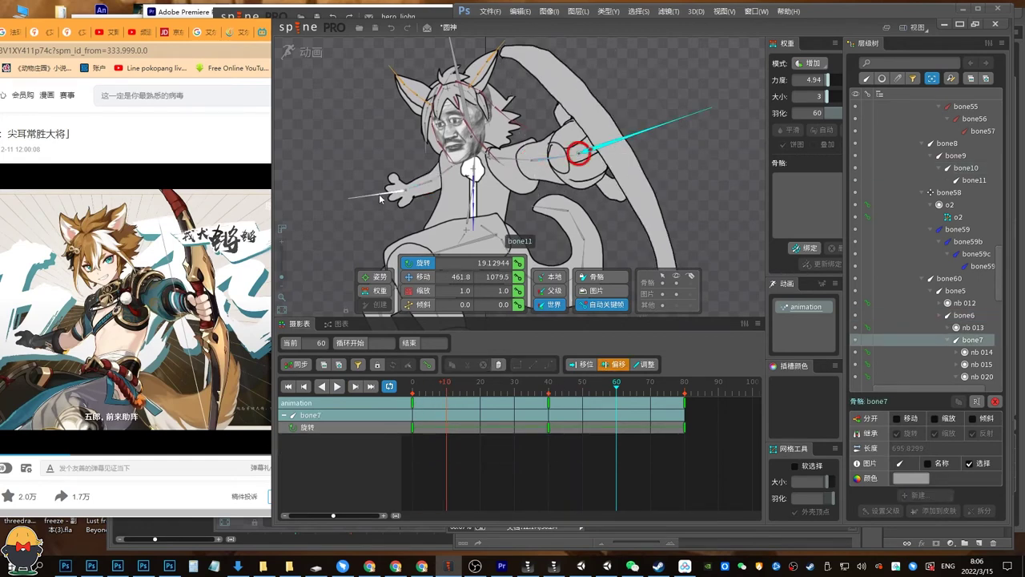
left_click(379, 198, "ctrl")
left_click_drag(413, 405, 485, 413)
key("d")
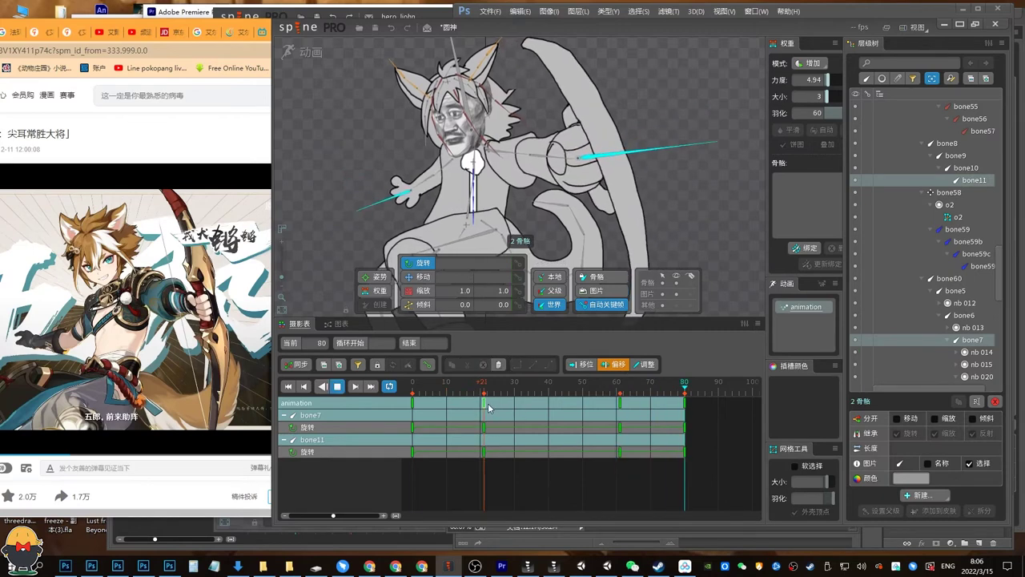
key("d")
key("ctrl+z")
key("d")
key("d")
left_click_drag(415, 407, 474, 418)
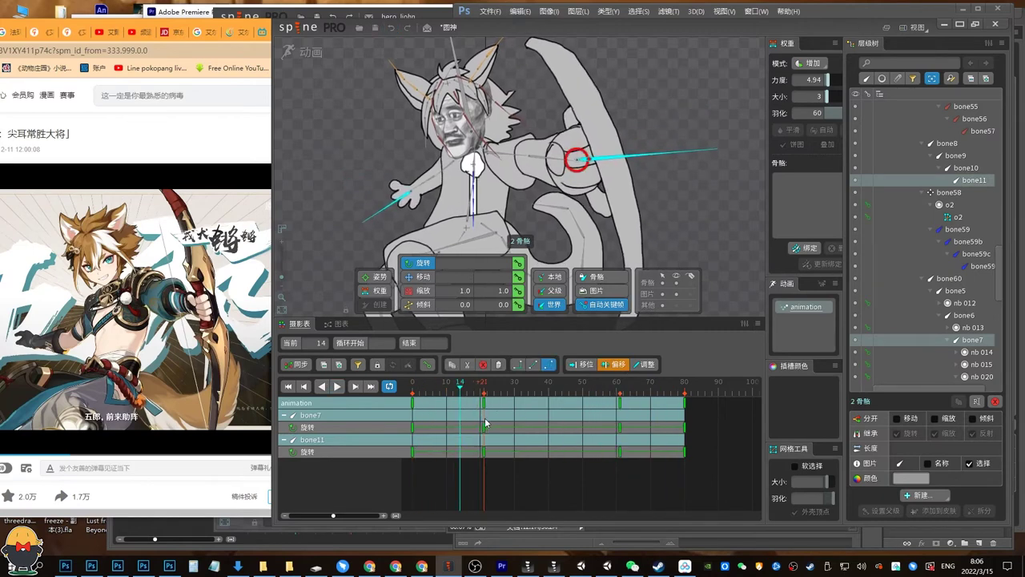
key("d")
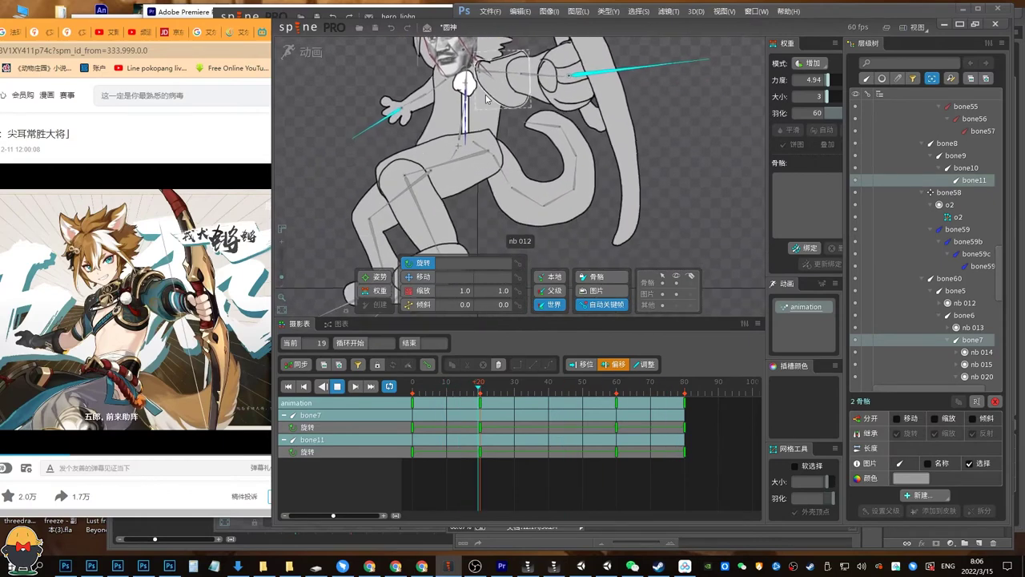
key("d")
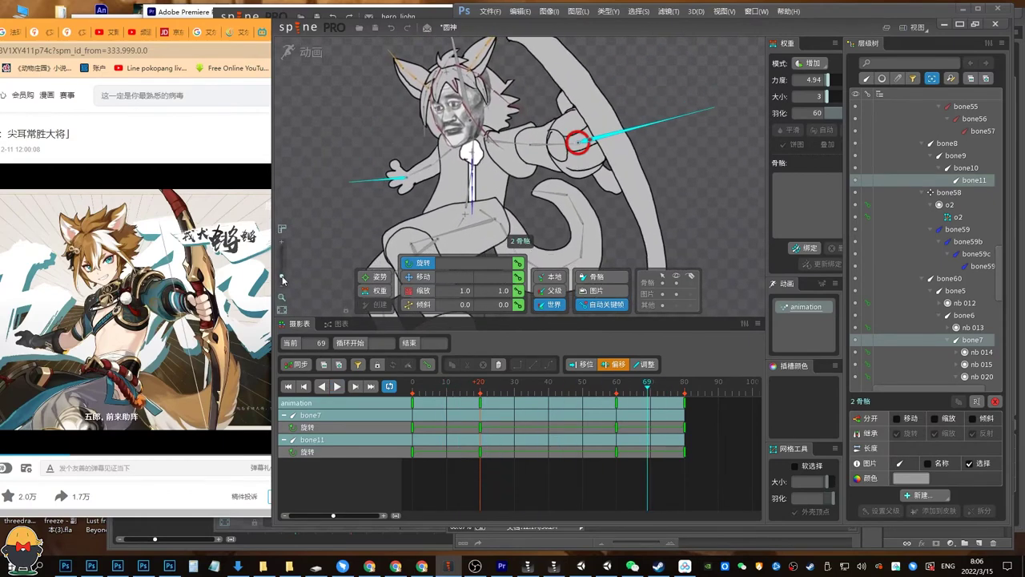
Save the project and key the rotation of the fringe bones bone29, bone30 and bone31 at frames 0 and 80.
left_click_drag(281, 276, 281, 258)
left_click_drag(344, 88, 519, 257)
key("ctrl+s")
left_click(418, 114)
left_click(409, 143, "ctrl")
left_click(406, 176, "ctrl")
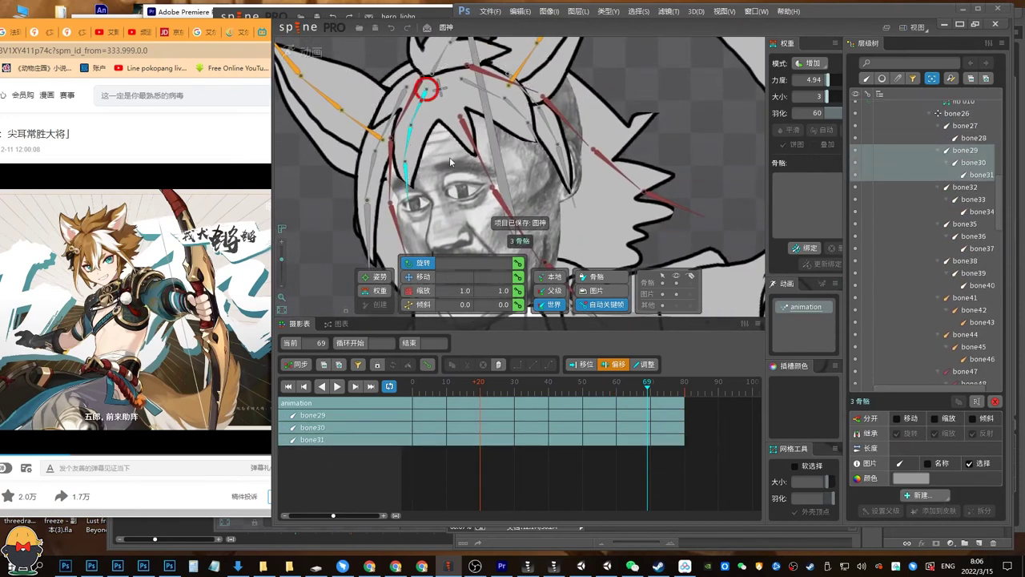
left_click(413, 386)
left_click(520, 264)
left_click(547, 398)
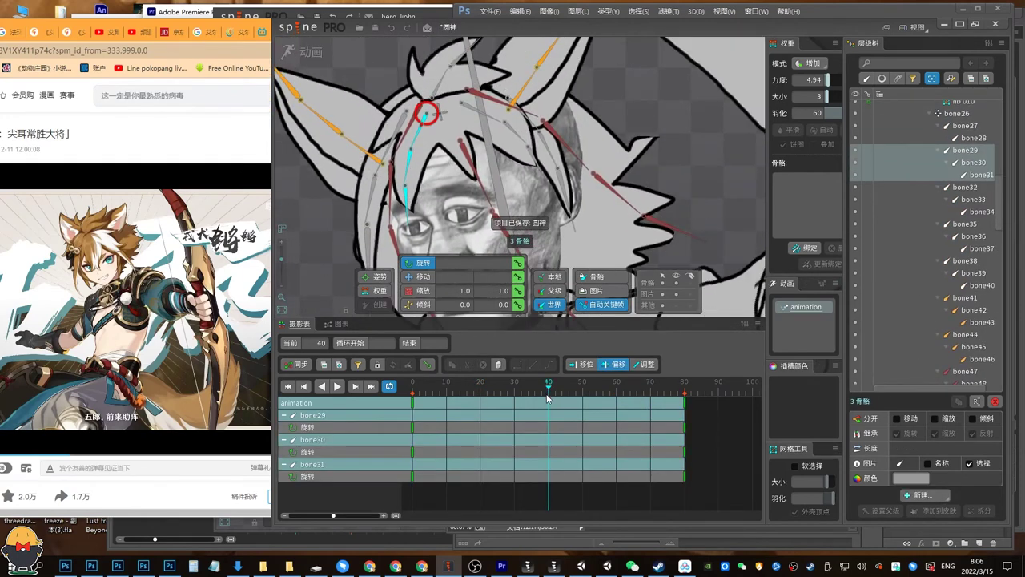
scroll(289, 265, "down", 4)
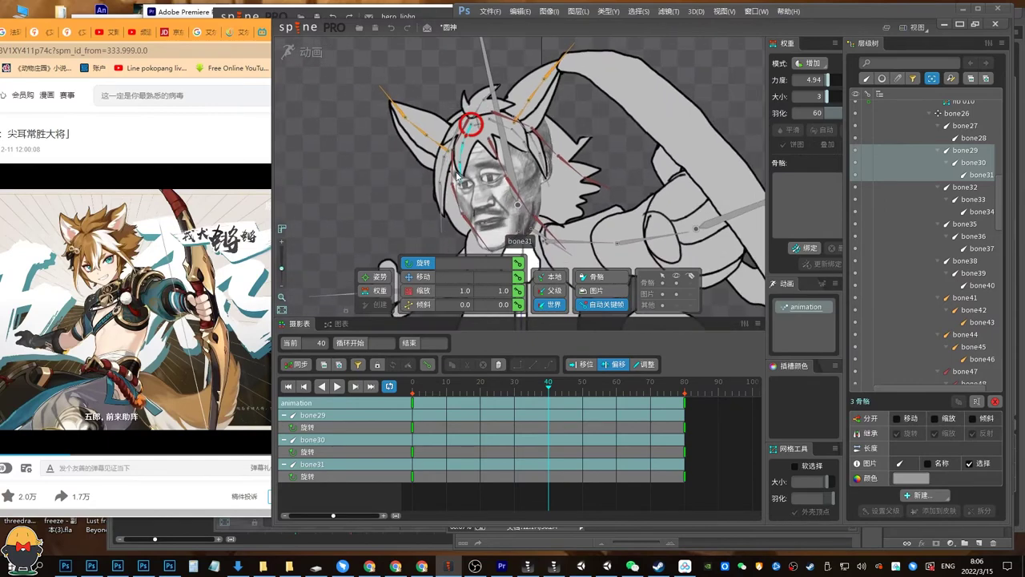
In setup mode, bind the fringe mesh nb 007 to bone26 and bone29 through bone34, and test it by rotating bone29.
left_click(320, 48)
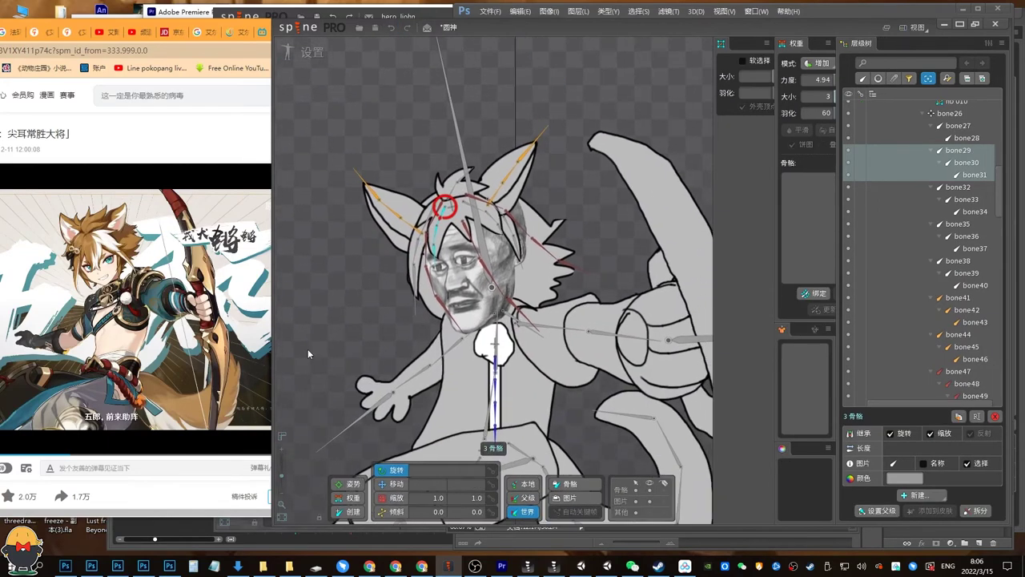
scroll(476, 196, "up", 4)
left_click(476, 196)
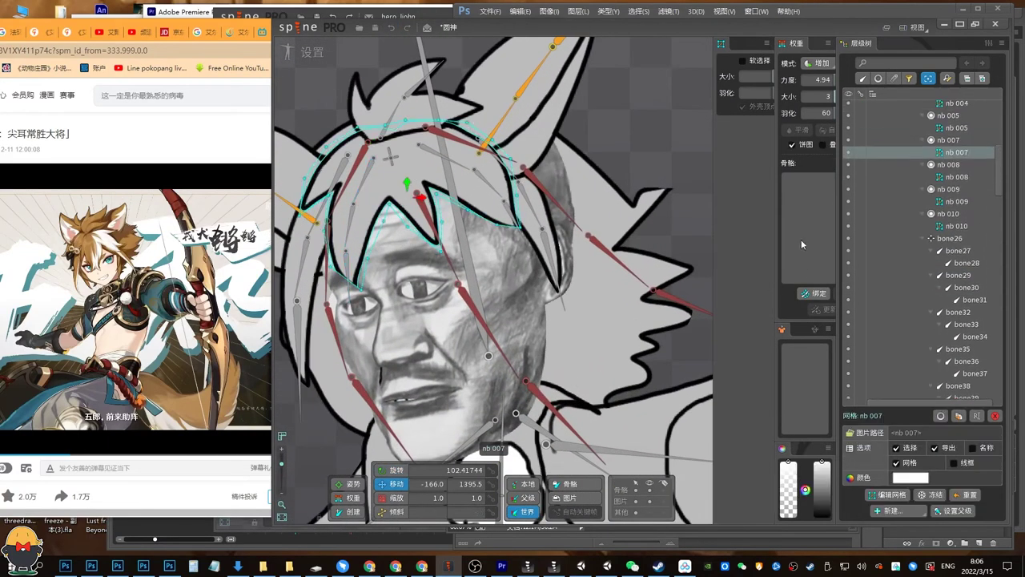
left_click(814, 293)
scroll(440, 208, "up", 2)
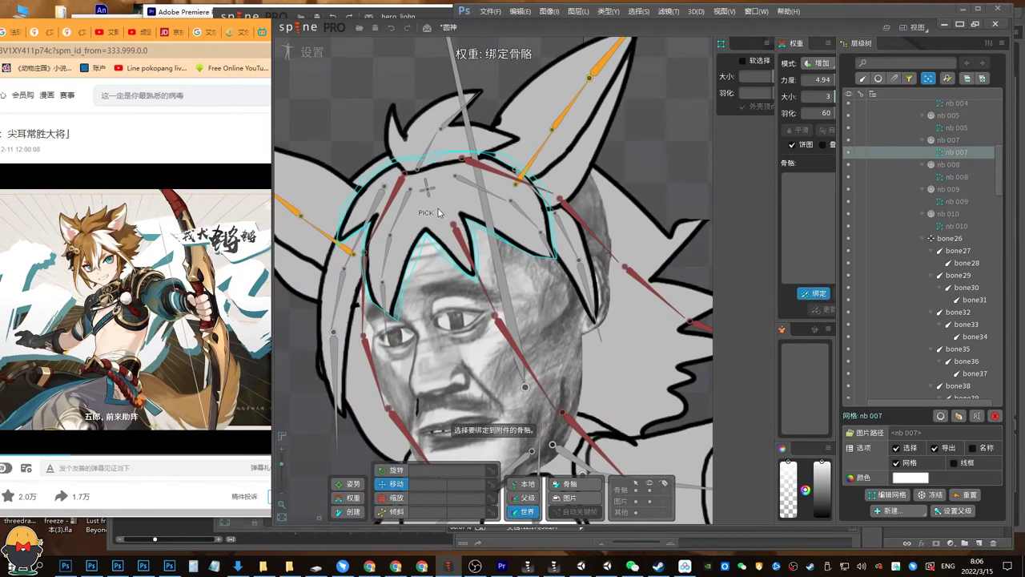
left_click(392, 224)
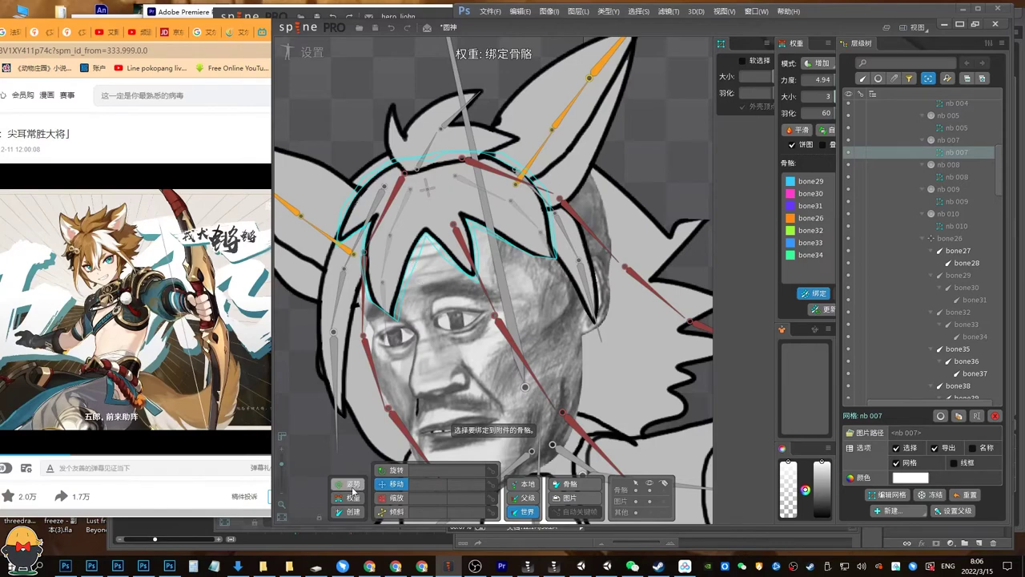
key("space")
key("space")
mouse_move(398, 220)
left_mouse_down()
mouse_move(382, 220)
mouse_move(393, 218)
left_mouse_up()
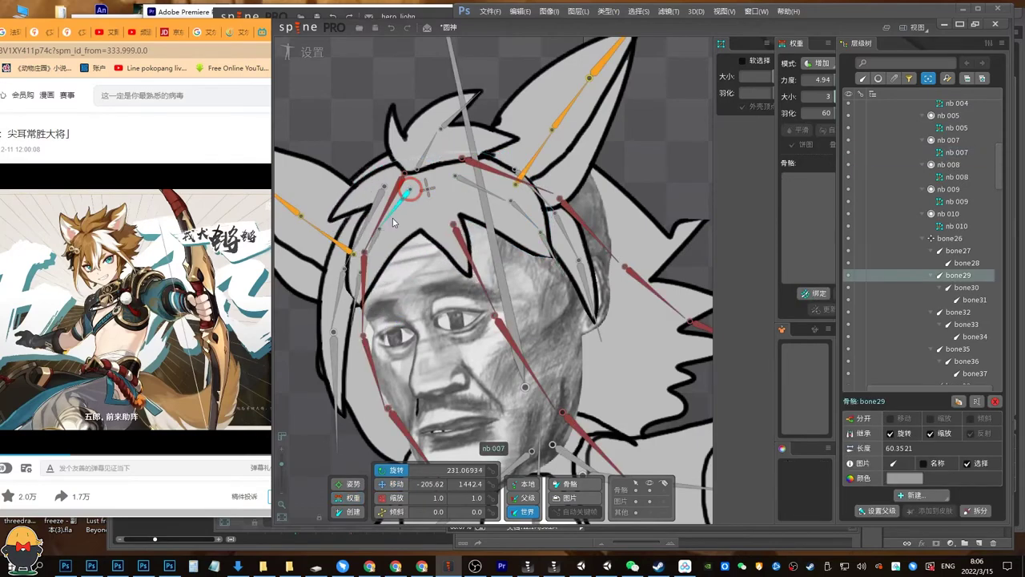
Draw a new mesh outline around the hair tuft nb 005 that follows its notched tips.
left_click(443, 143)
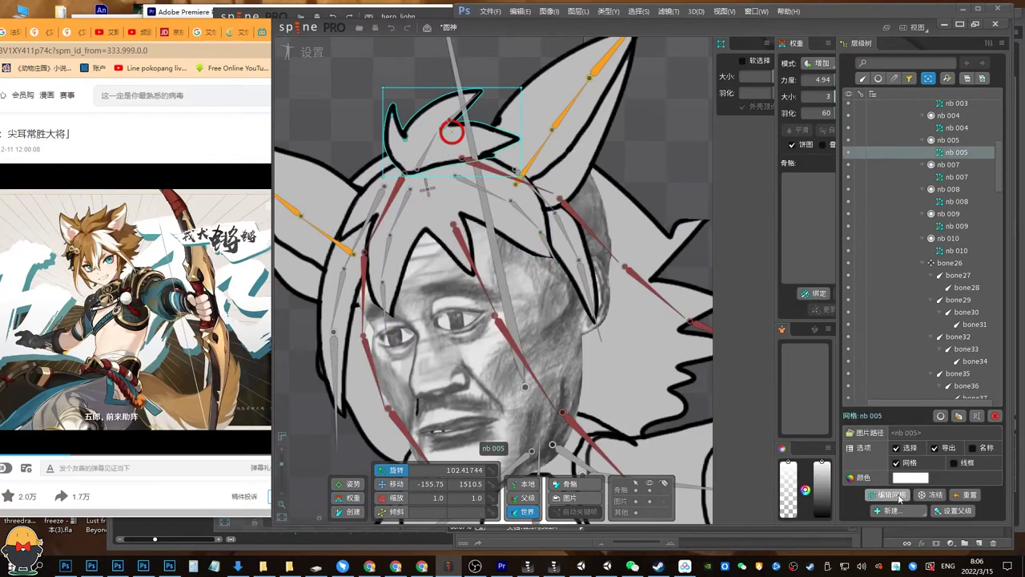
left_click(894, 494)
left_click(443, 484)
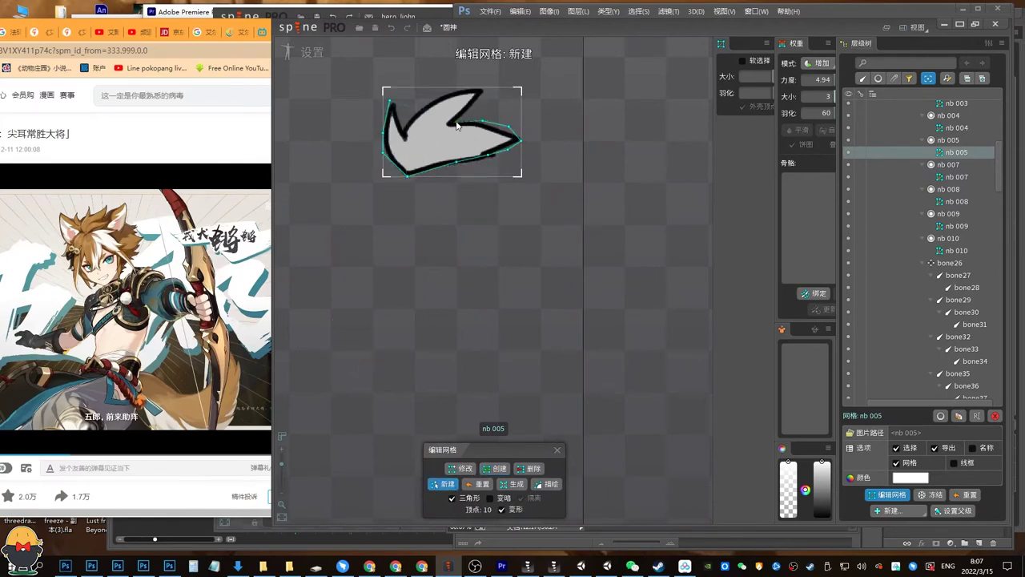
left_click(407, 132)
left_click(555, 451)
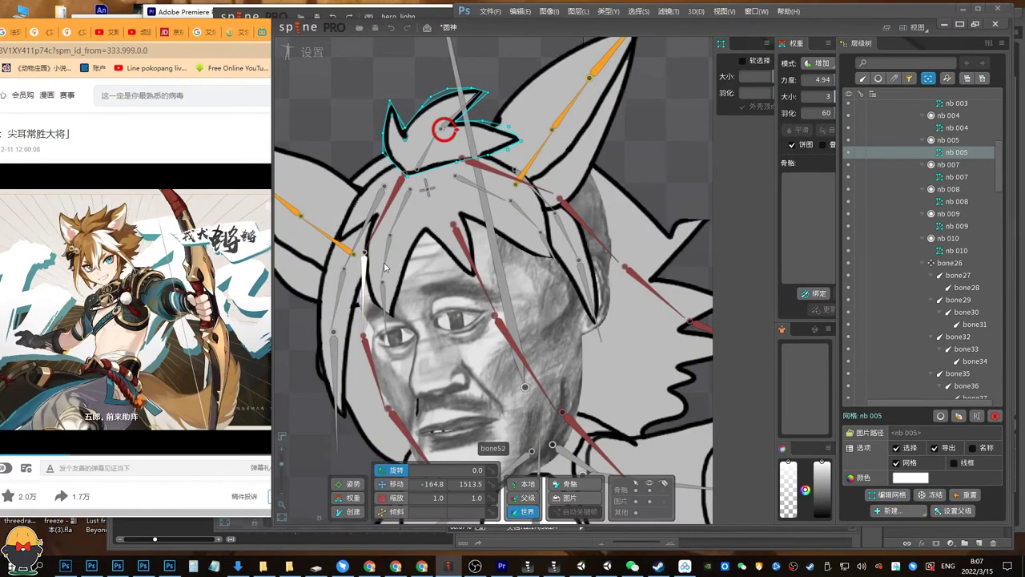
Save the project, then bind the tuft nb 005 to bone27 and bone28 and the side lock nb 008 to its bone chain.
key("ctrl+s")
left_click(436, 149)
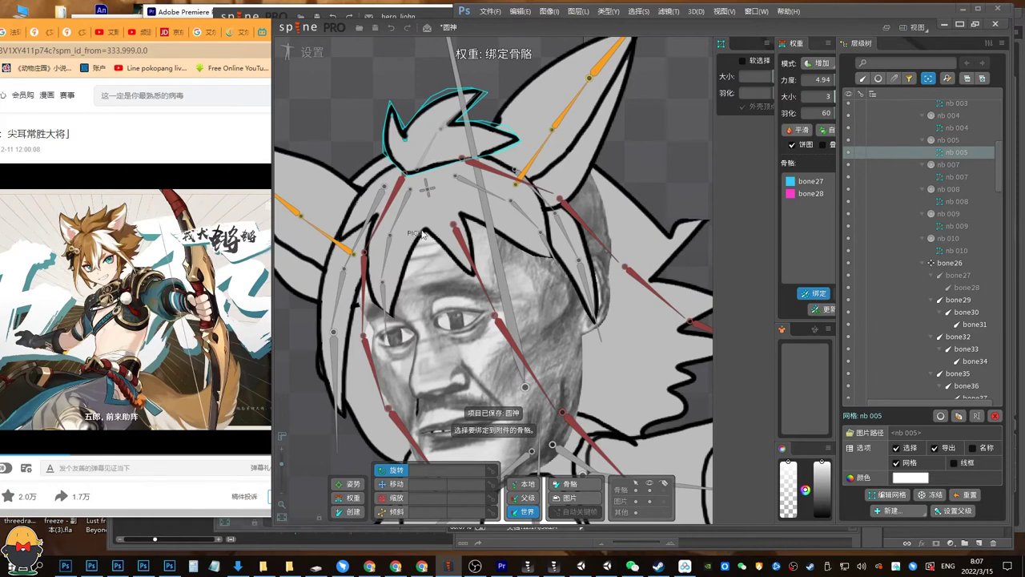
left_click(350, 307)
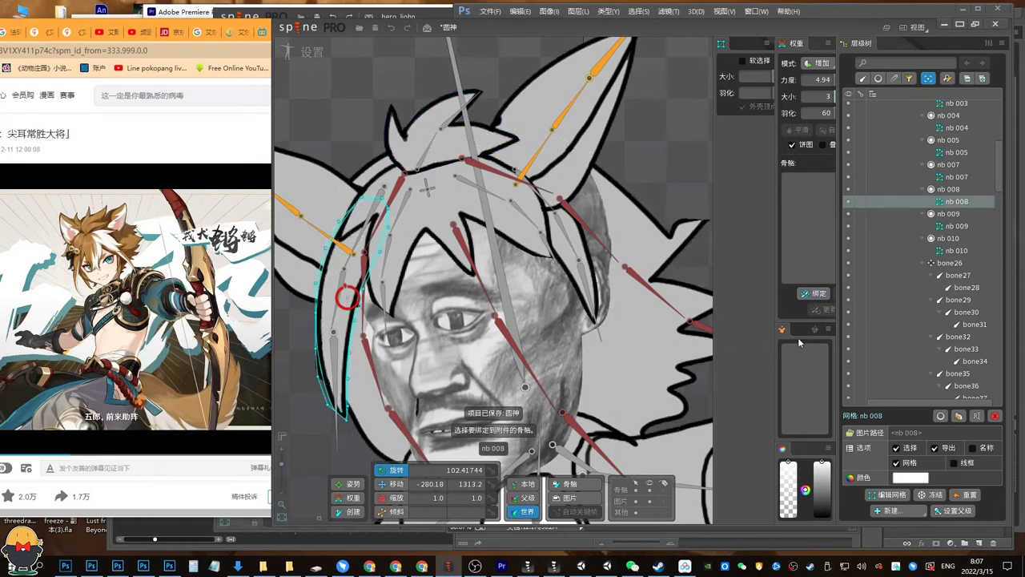
left_click(370, 230)
left_click(343, 305)
Bind the side lock mesh nb 009 to bone38, bone39 and bone40.
left_click(576, 254)
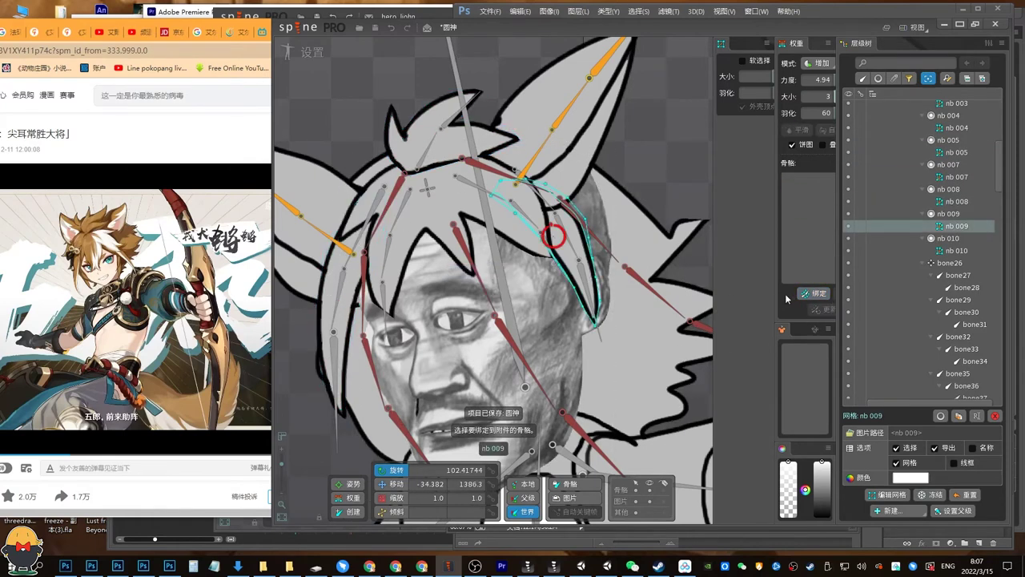
left_click(534, 189)
left_click(560, 224)
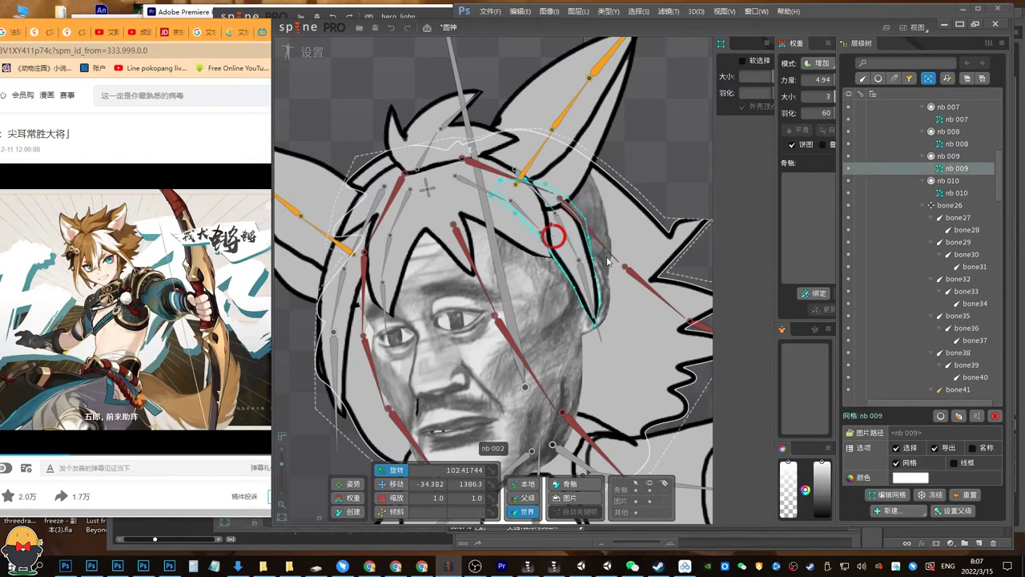
left_click(815, 293)
left_click(566, 232)
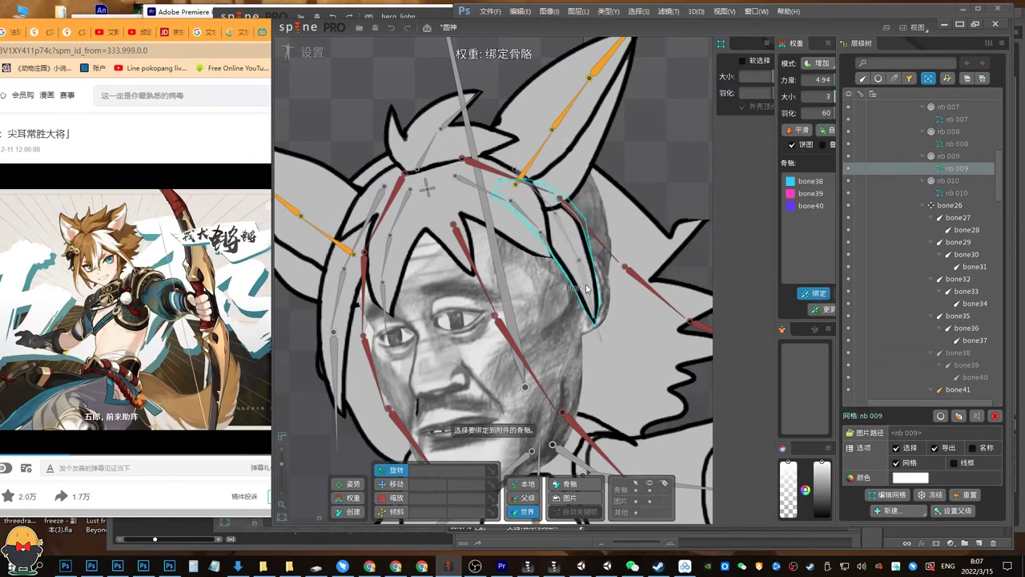
Bind the ear mesh nb 010 to the three orange bones of its ear chain, starting with bone41.
left_click(584, 134)
left_click(817, 292)
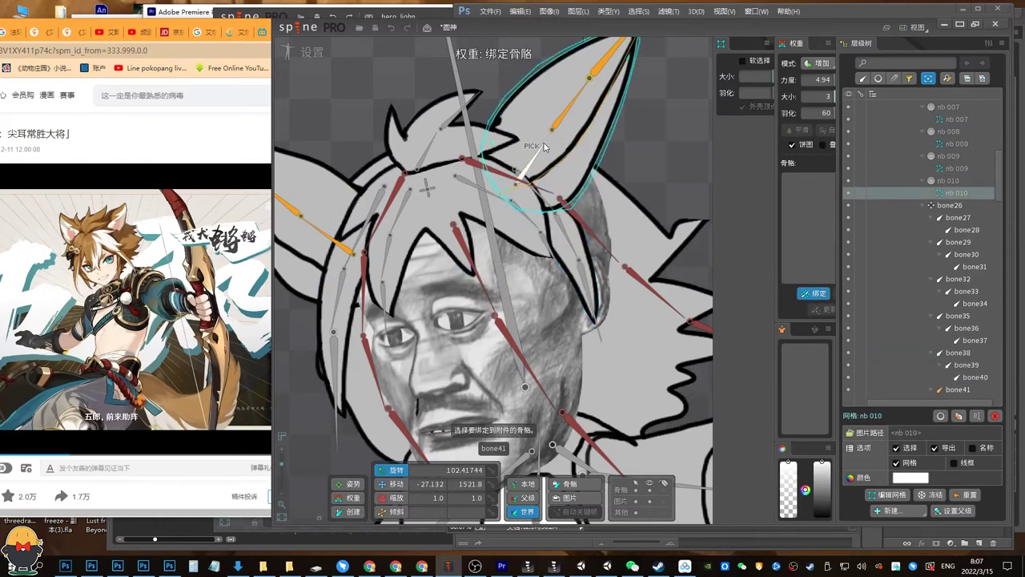
left_click(545, 148)
left_click(571, 104)
left_click(595, 65)
left_click_drag(422, 122, 560, 149)
key("Escape")
Bind the other ear mesh nb 003 to bone44, bone45 and bone46, and save the project.
left_click(456, 225)
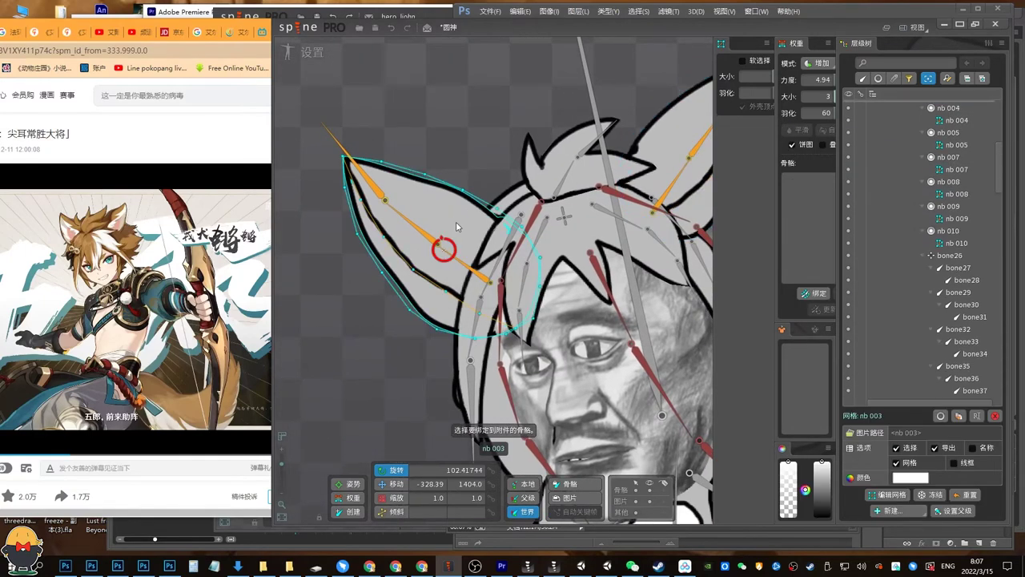
left_click(811, 296)
left_click(470, 266)
left_click(417, 226)
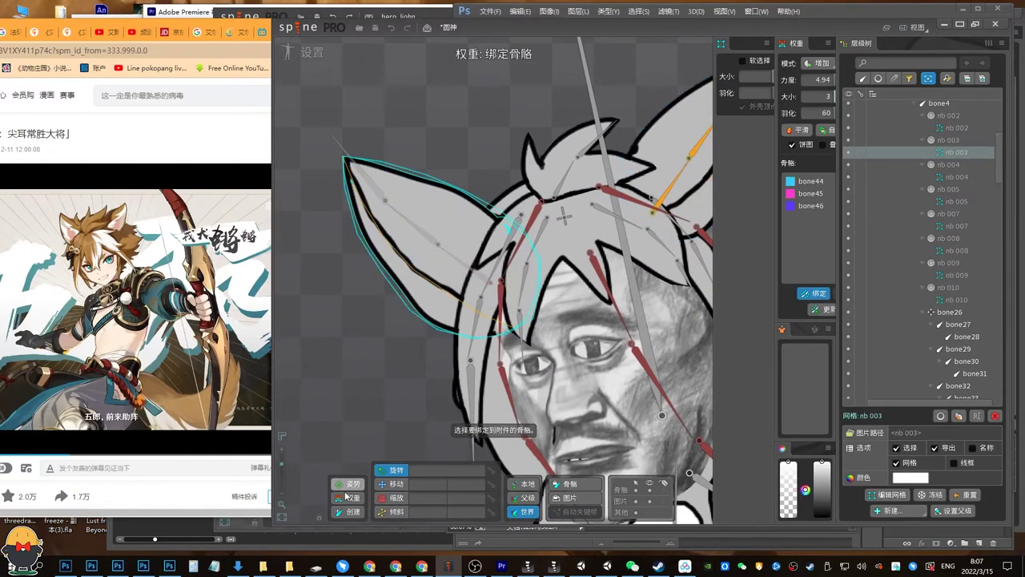
left_click(281, 475)
key("Escape")
key("ctrl+s")
key("Escape")
In animate mode, rotate the fringe bones bone29, bone30 and bone31 into a swayed pose keyed at frame 40.
left_click_drag(475, 243, 437, 238)
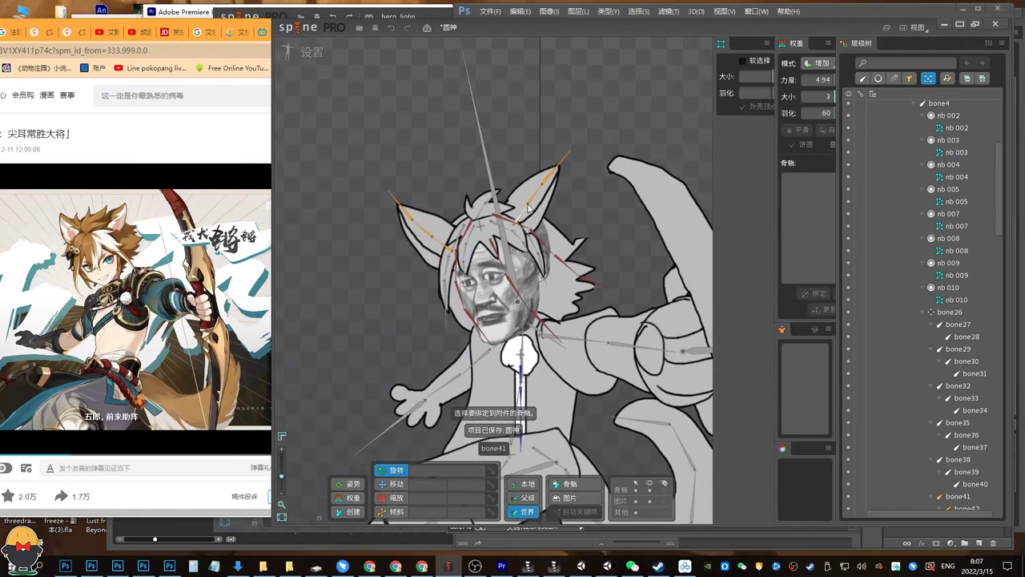
key("v")
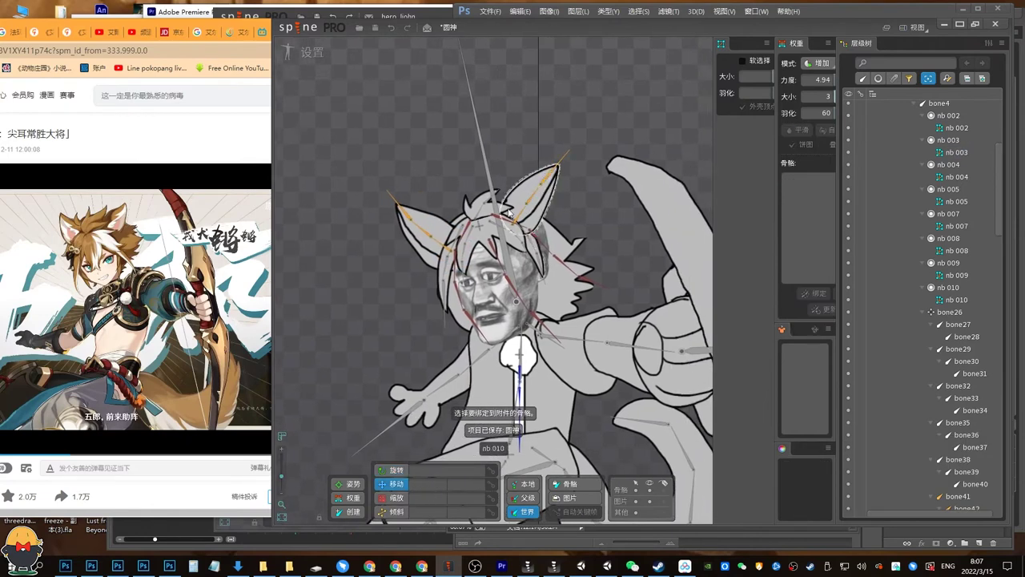
left_click(306, 54)
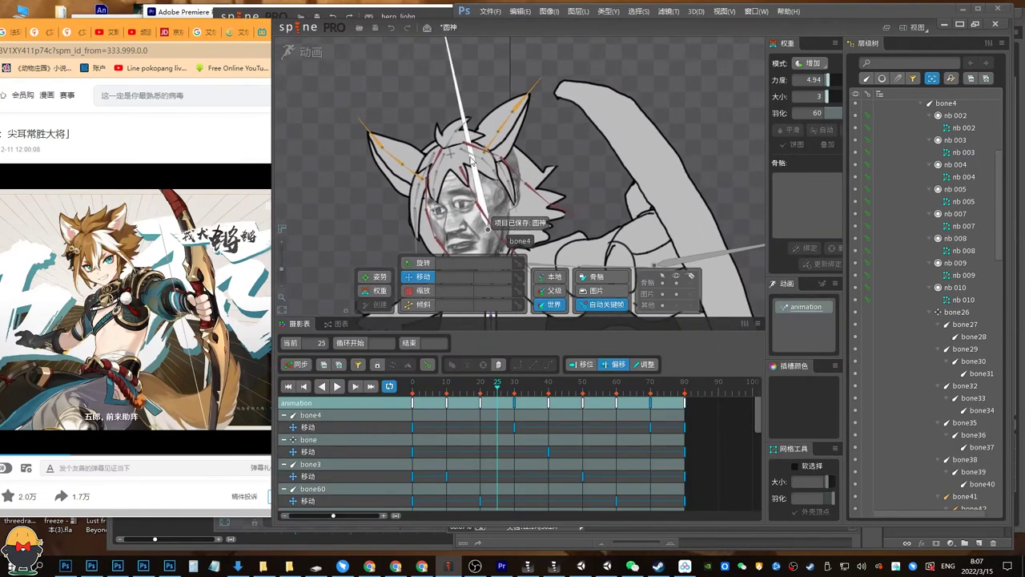
left_click(435, 183)
left_click(435, 169, "ctrl")
left_click(441, 156, "ctrl")
left_click(412, 388)
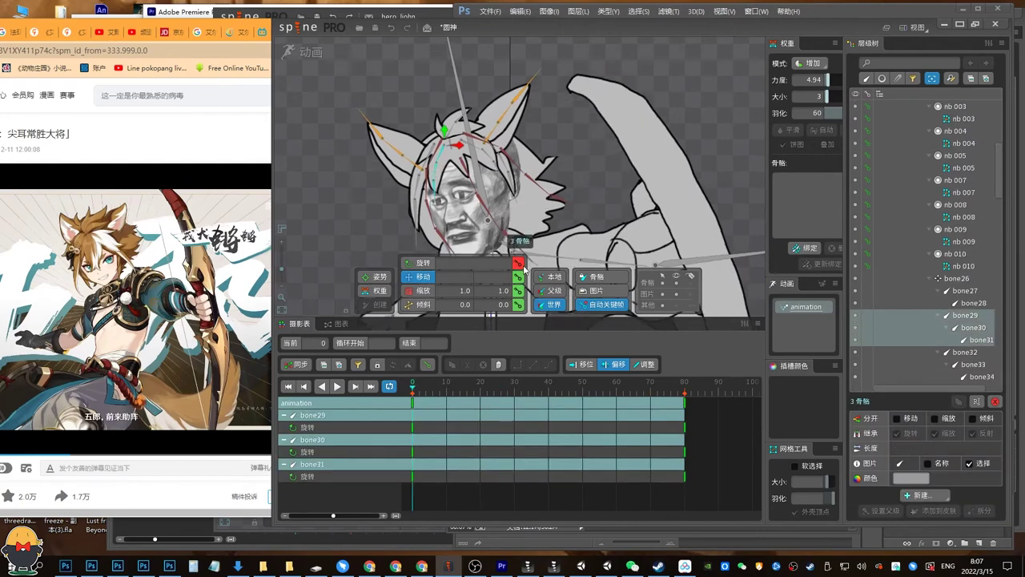
left_click(549, 392)
key("c")
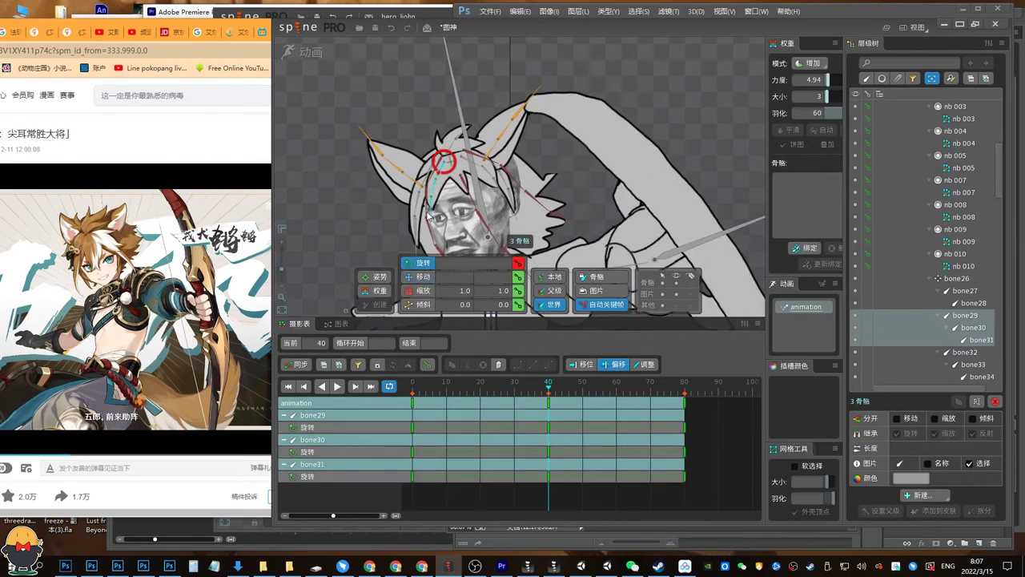
key("Escape")
left_click(423, 196)
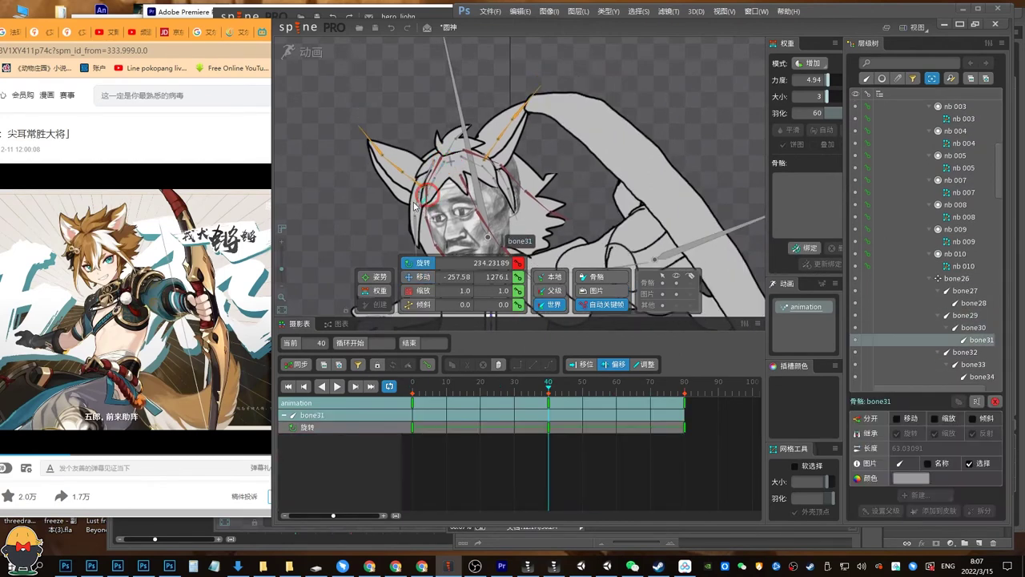
left_click(419, 193)
Key the rotation of the fringe bones bone32, bone33 and bone34 at frames 0 and 80.
left_click(474, 156)
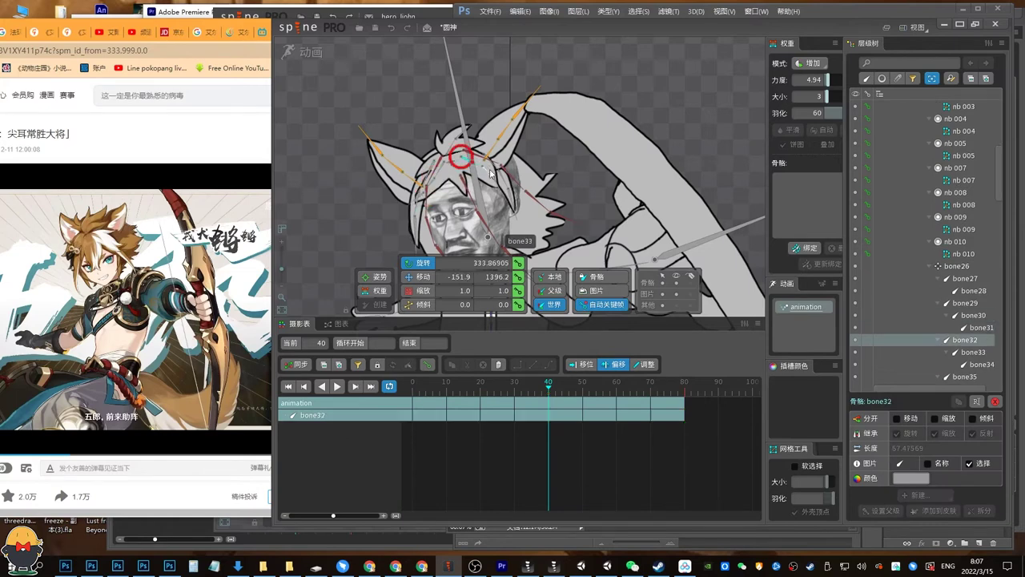
left_click(487, 165, "ctrl")
left_click(496, 178, "ctrl")
key("Home")
left_click(519, 263)
key("End")
left_click(519, 263)
Rotate bone32, bone33 and bone34 into a swayed pose keyed at frame 40.
left_click(549, 385)
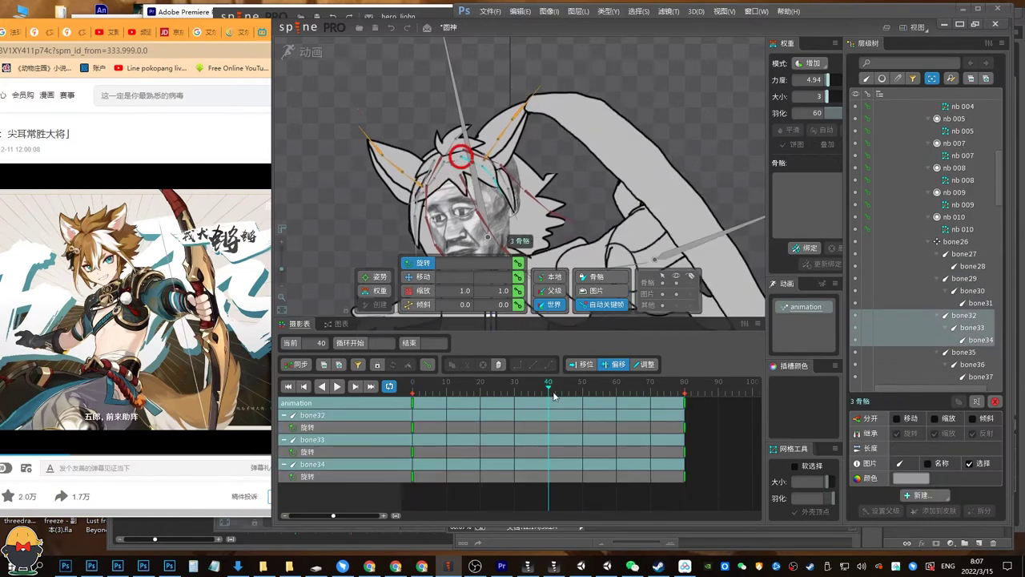
left_click(501, 170)
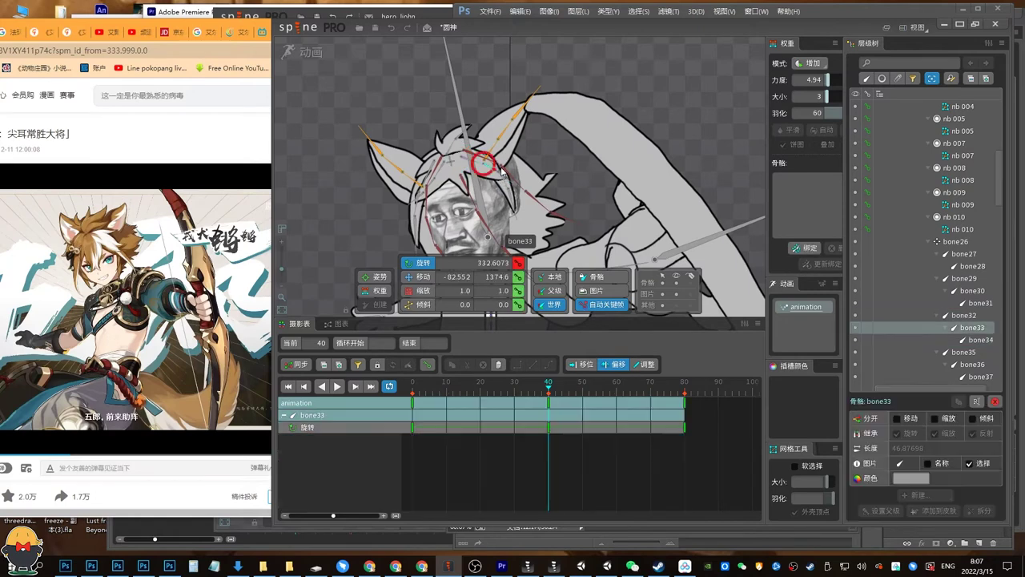
left_click(519, 173)
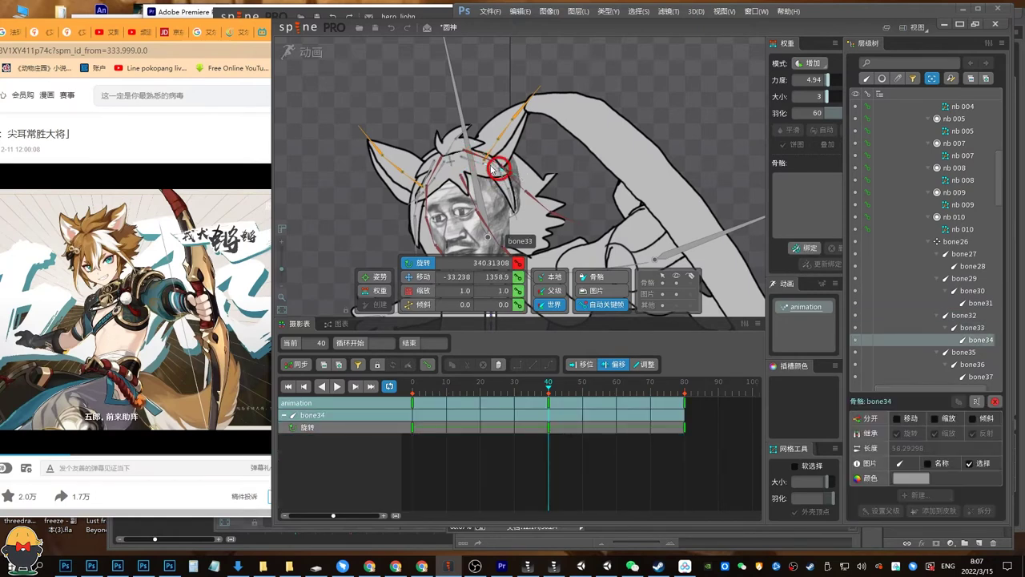
Key the rotation of the side lock bones bone38, bone39 and bone40 at frames 0 and 80.
left_click(497, 168)
left_click(507, 180, "ctrl")
left_click(513, 197, "ctrl")
key("Home")
left_click(519, 265)
key("End")
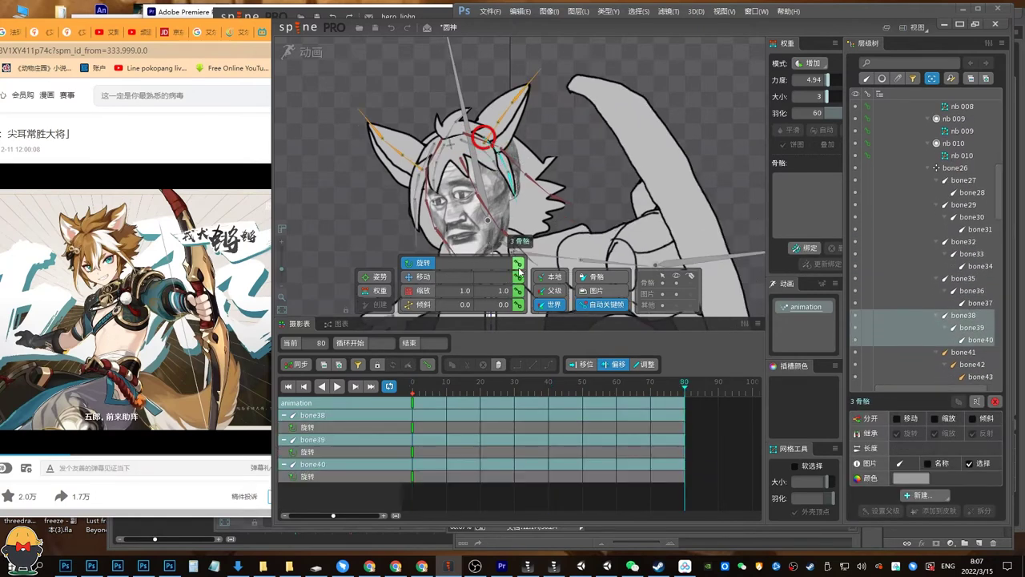
Rotate bone38, bone39 and bone40 into a swayed pose keyed at frame 40, undoing any accidental change.
left_click(549, 392)
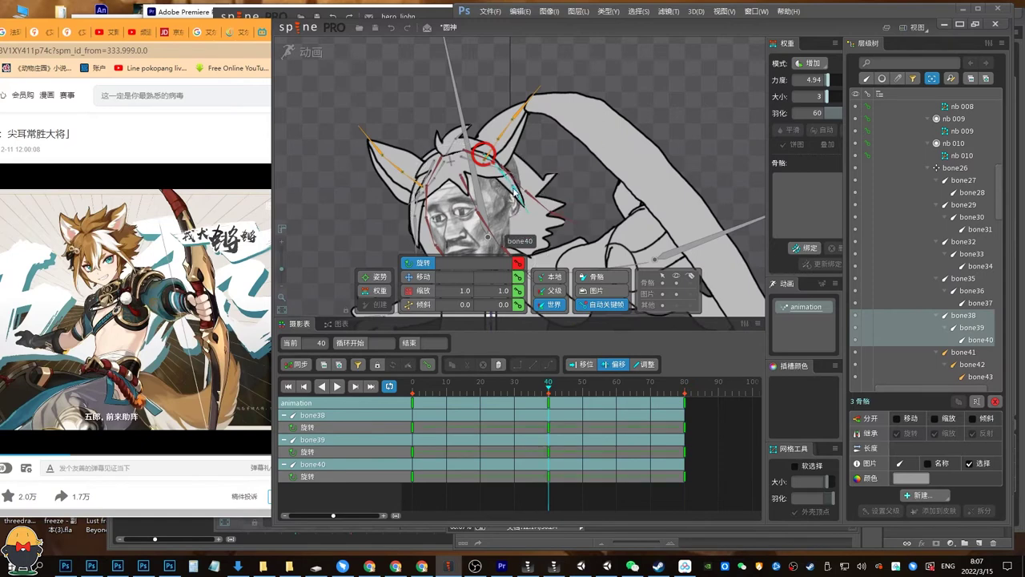
key("space")
left_click(505, 177)
left_click(508, 179)
left_click(519, 195)
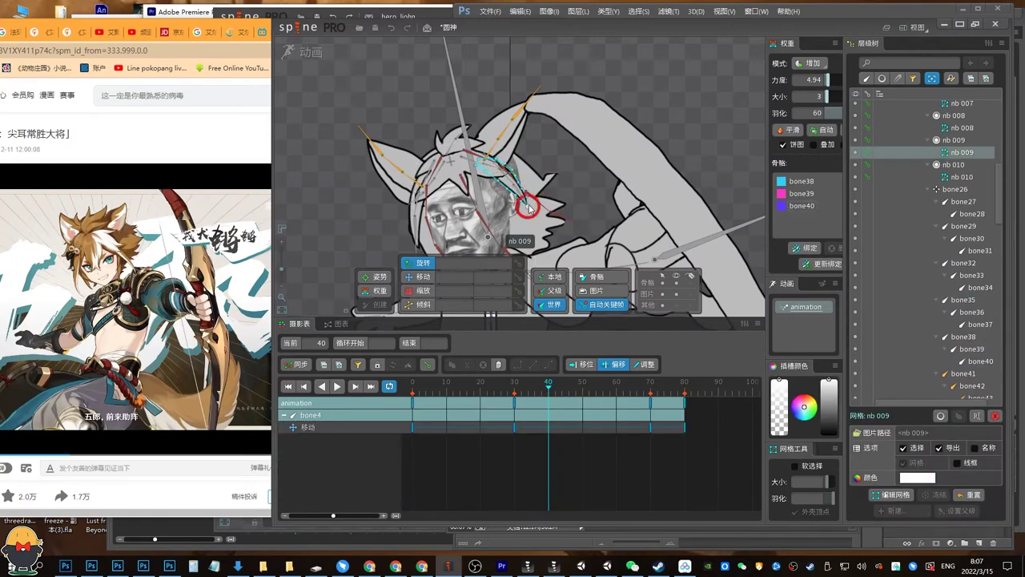
left_click_drag(529, 208, 533, 206)
key("ctrl+z")
key("space")
left_click(528, 209)
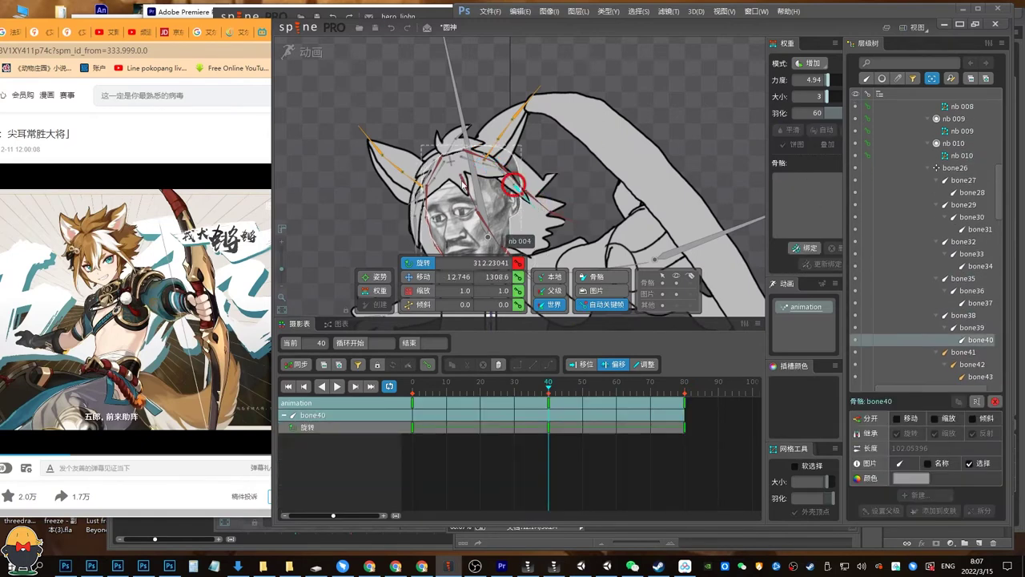
Key the rotation of the other side lock's bones bone35, bone36 and bone37 at frame 0.
left_click(425, 181)
key("space")
left_click(430, 170)
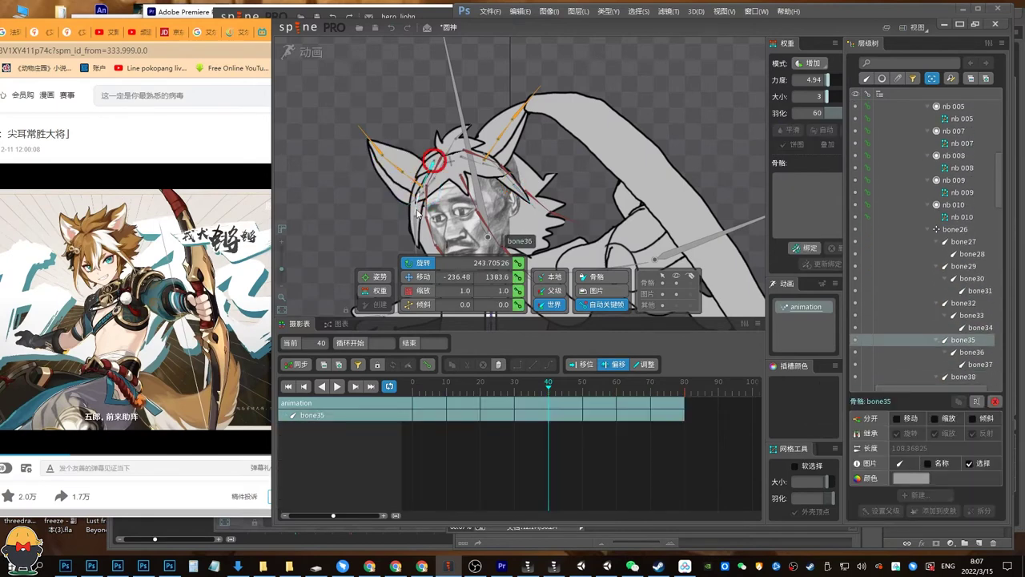
left_click(417, 206, "ctrl")
left_click(416, 239, "ctrl")
key("Home")
left_click(518, 263)
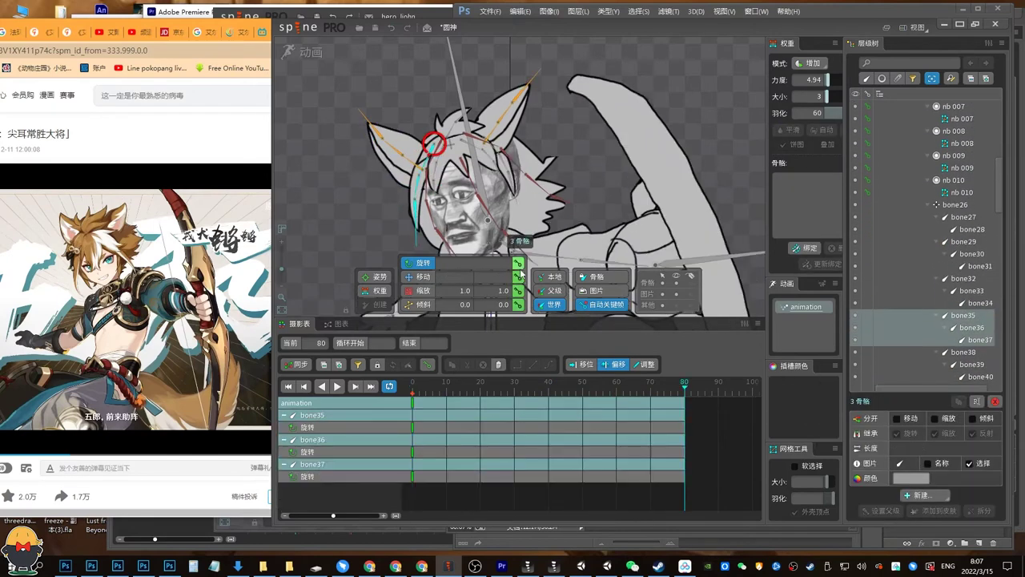
At frame 40, rotate the side hair strand's bones bone35 to bone37 outward to swing the strand away from the face.
left_click(550, 388)
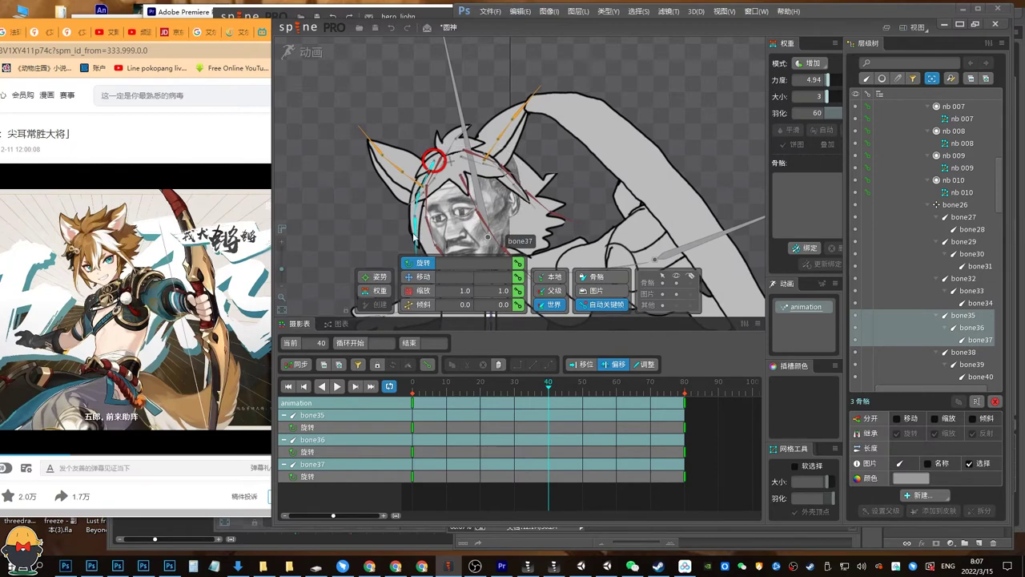
left_click(405, 217)
left_click(396, 229)
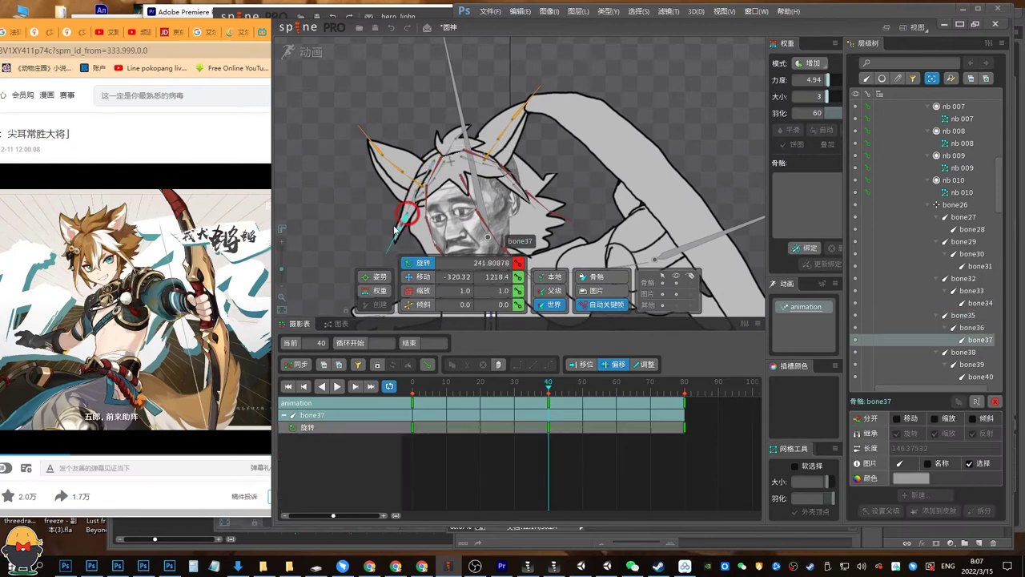
Key the rotation of the top hair tuft's bones, bone27 and bone28, at frames 0 and 80.
left_click(453, 149)
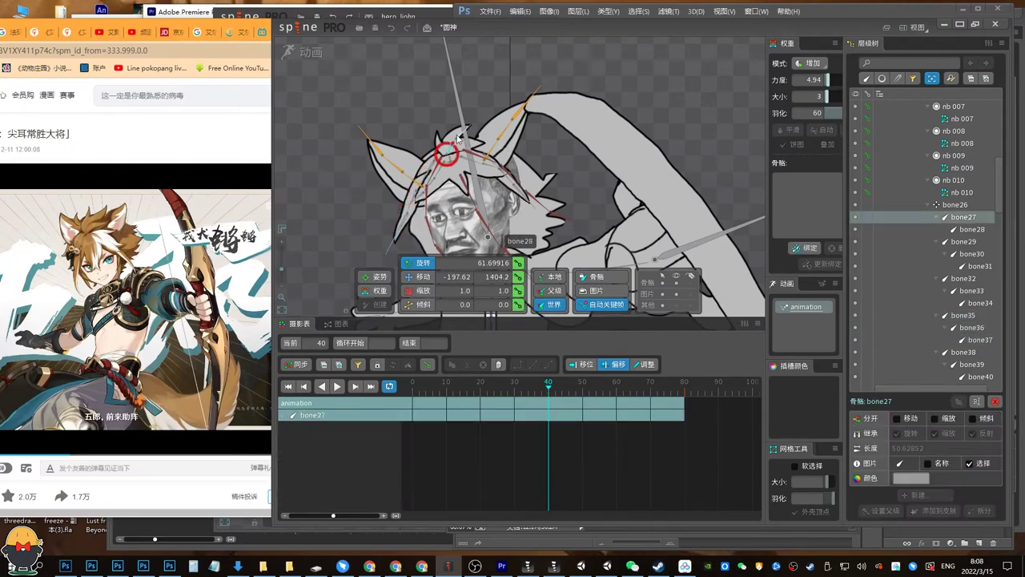
left_click(462, 134, "ctrl")
left_click(412, 387)
left_click(519, 261)
Rotate the top hair tuft's bone27 and bone28 at frame 40, and save the project.
left_click(549, 391)
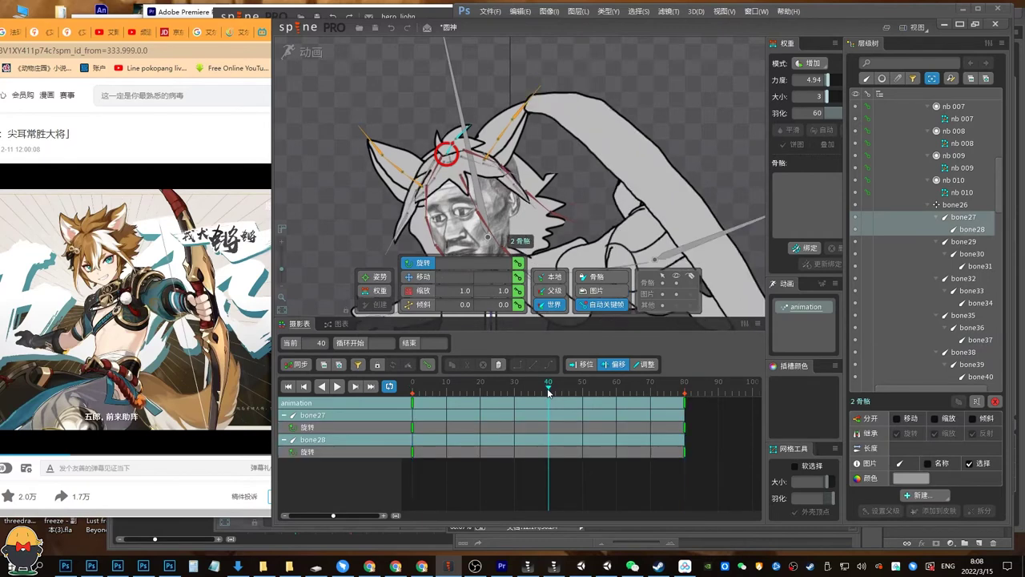
left_click_drag(470, 128, 459, 122)
key("space")
left_click(458, 132)
key("ctrl+s")
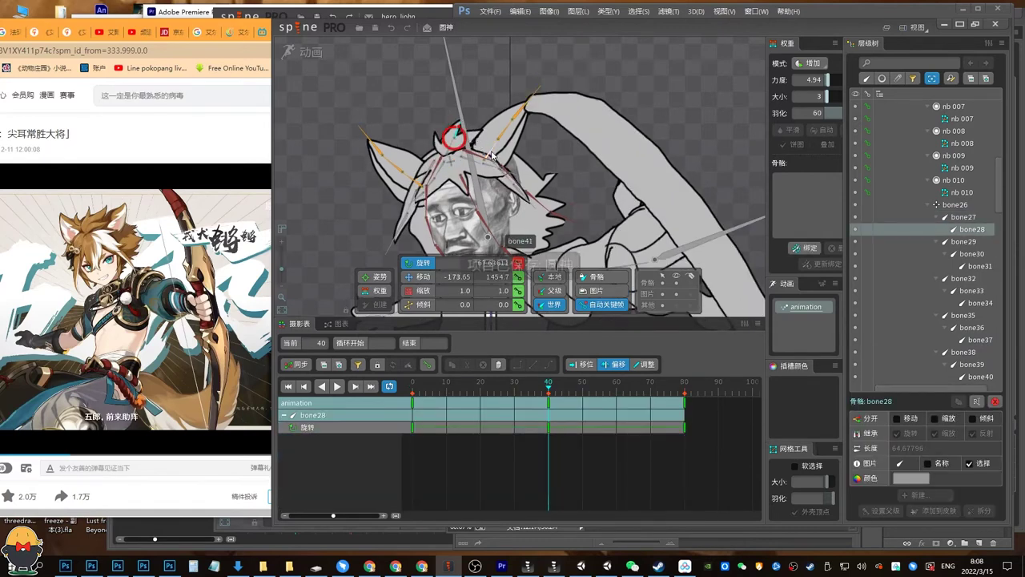
Select the bow-side ear's bones bone41, bone42 and bone43, and play the animation to review the head and hair movement.
left_click(491, 150)
left_click(505, 129, "ctrl")
left_click(521, 109, "ctrl")
left_click(413, 388)
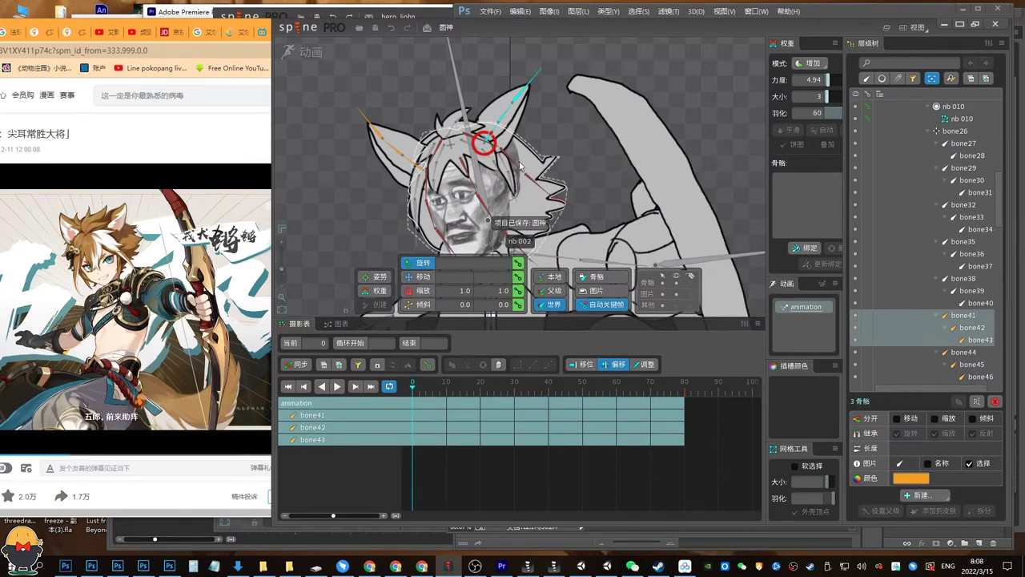
left_click_drag(520, 166, 515, 141)
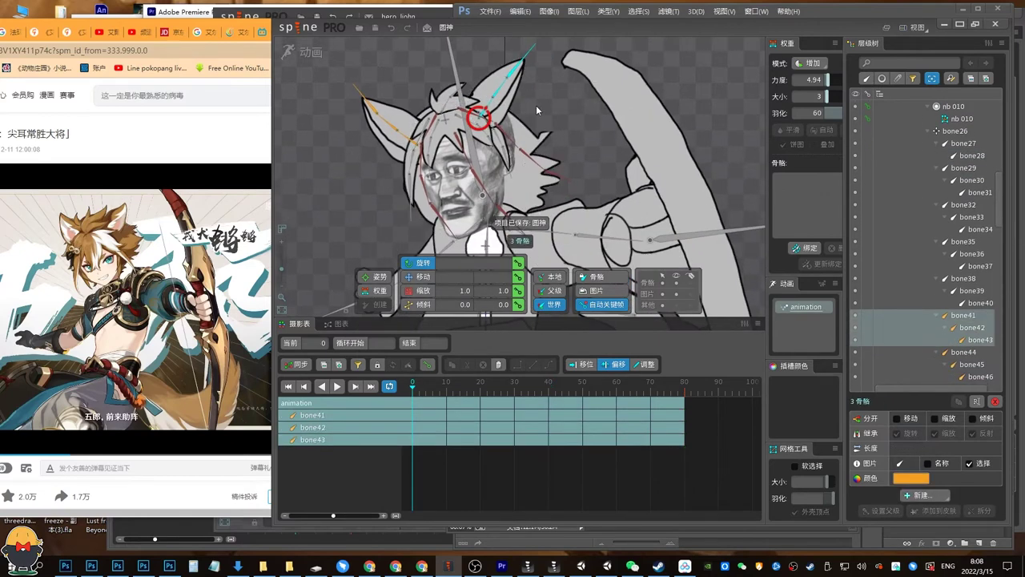
left_click_drag(536, 105, 543, 112)
key("d")
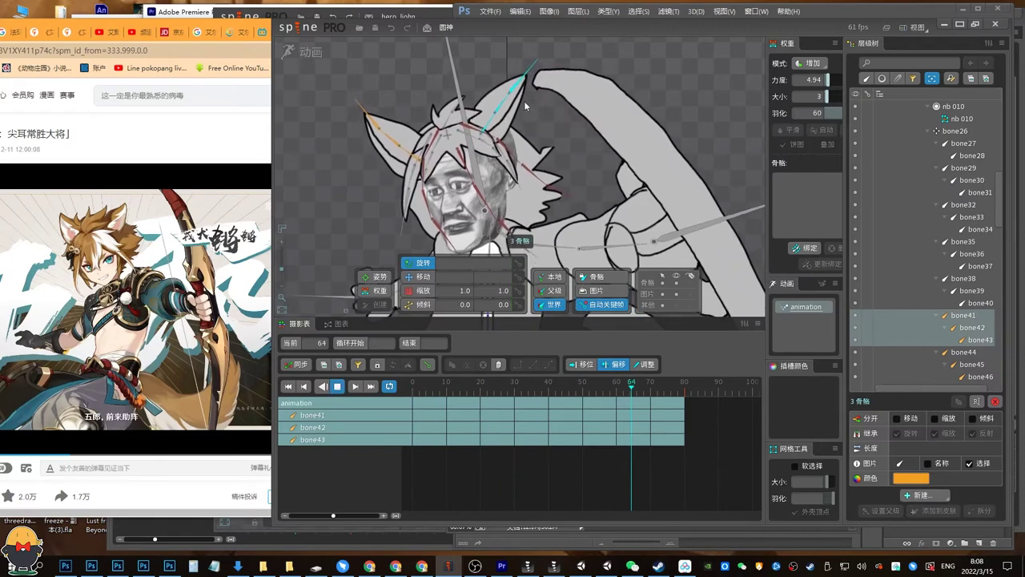
key("k")
key("l")
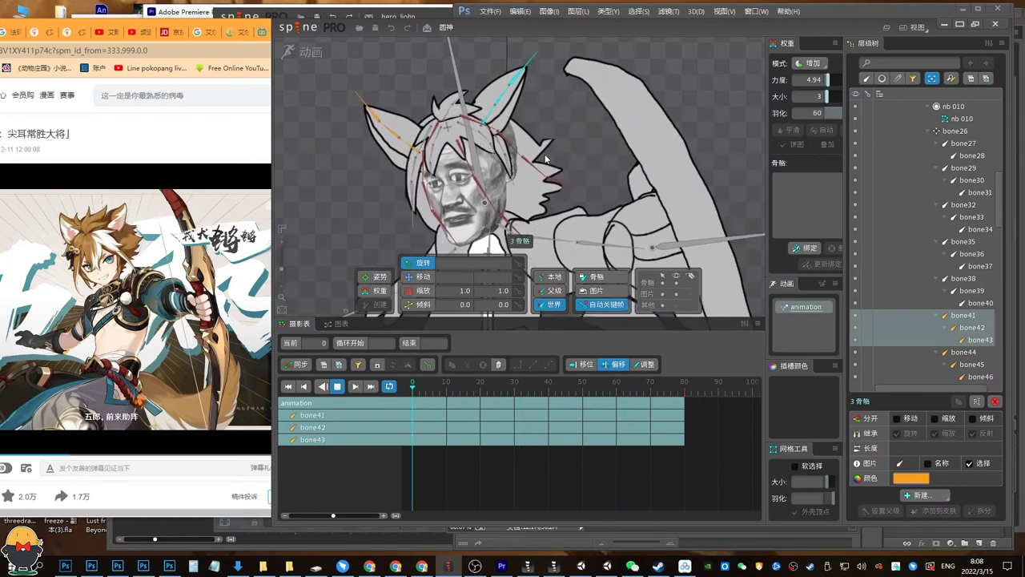
key("k")
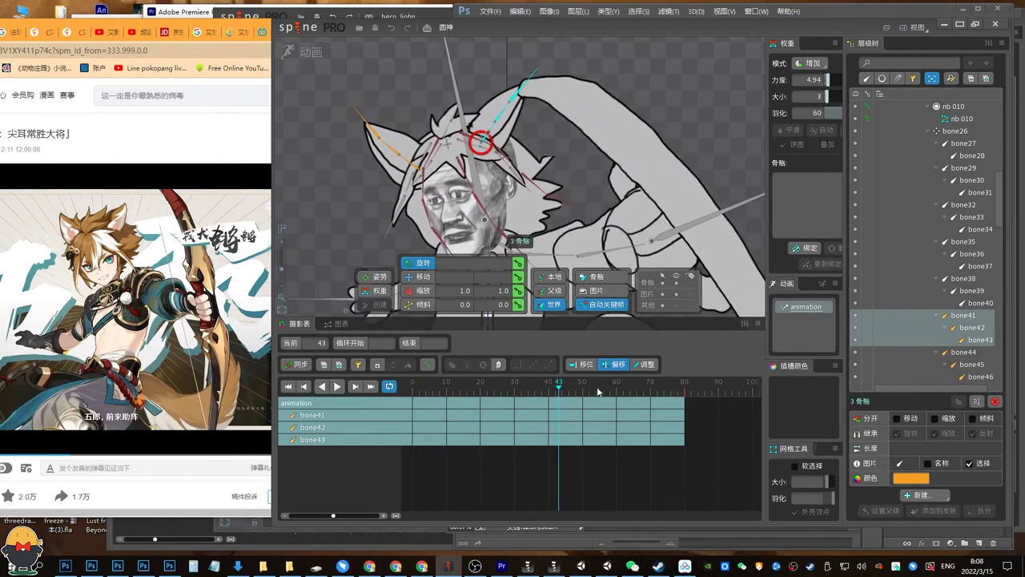
At frame 40, rotate bone41 to bone43 so the bow-side ear curls inward over the head.
left_click(549, 388)
left_click(517, 83)
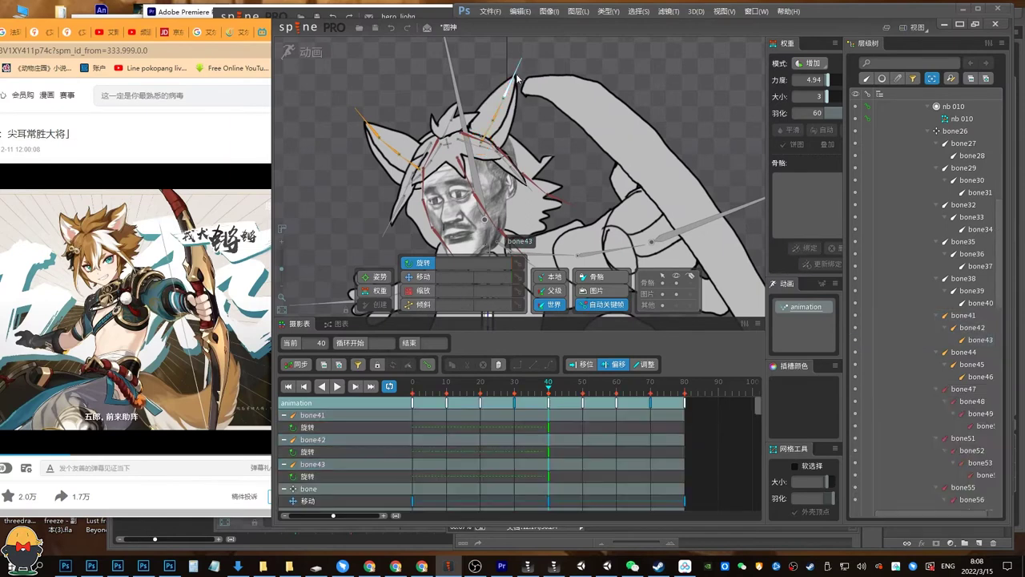
left_click(498, 111)
left_click_drag(498, 121, 505, 137)
At frame 0, rotate bone41, bone42 and bone43 together so the bow-side ear bends outward.
left_click(489, 131, "ctrl")
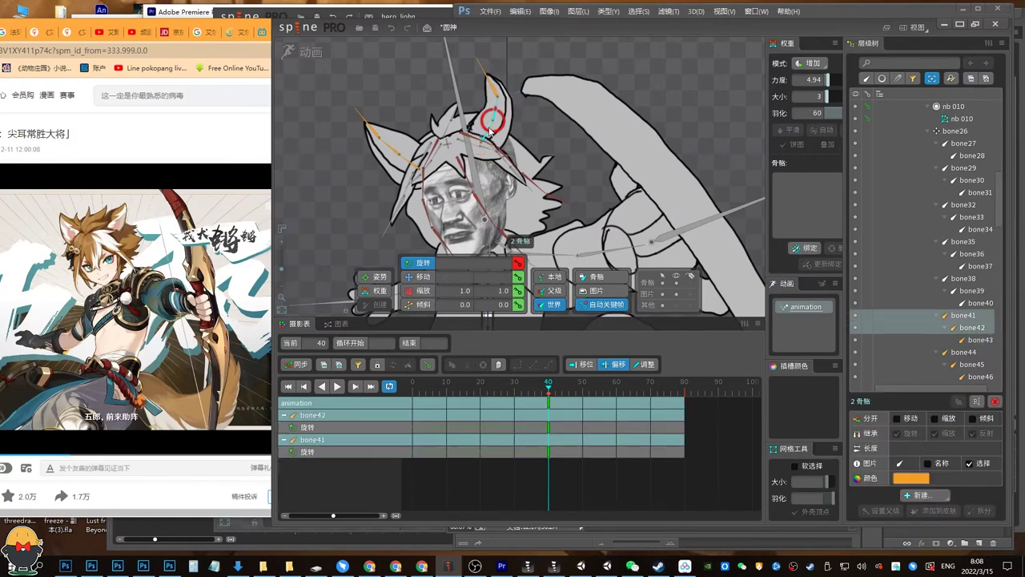
left_click(493, 88, "ctrl")
key("Home")
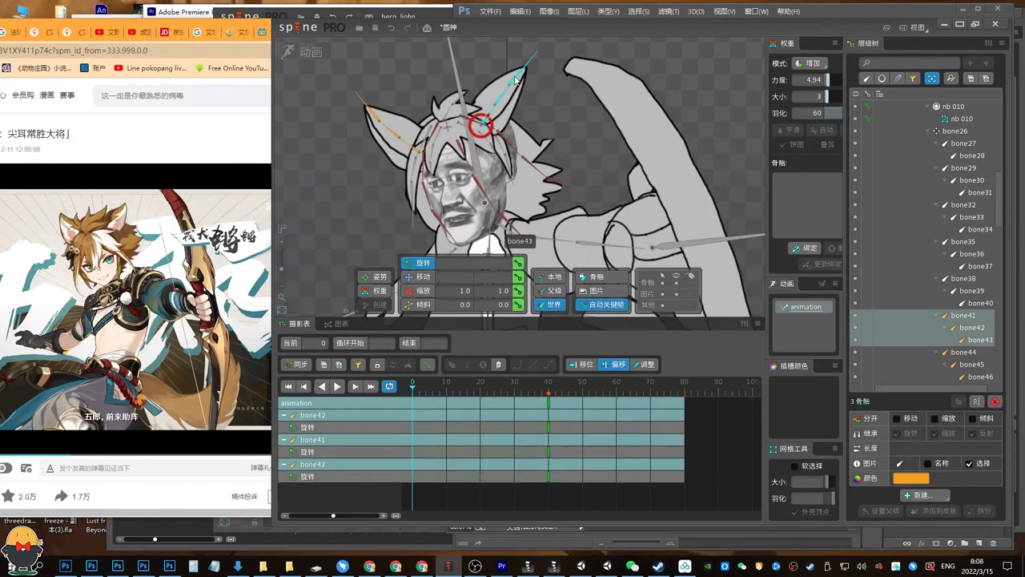
left_click_drag(529, 78, 515, 106)
key("space")
Copy the rotation keys of bone41, bone42 and bone43 from frame 0 to frame 80, and play the animation to check the loop.
left_click(490, 121, "ctrl")
left_click(518, 101, "ctrl")
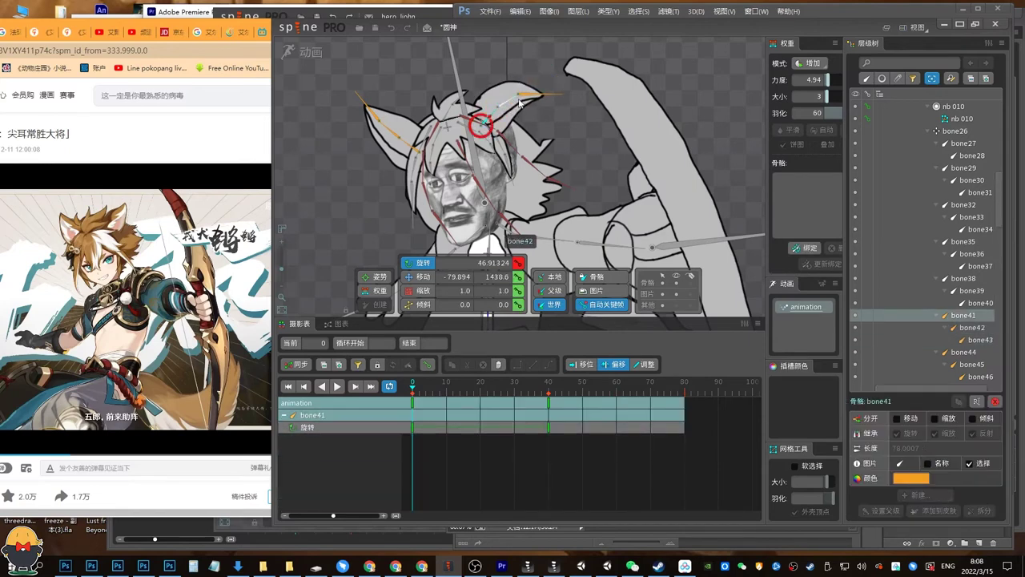
left_click(508, 101, "ctrl")
left_click(530, 94, "ctrl")
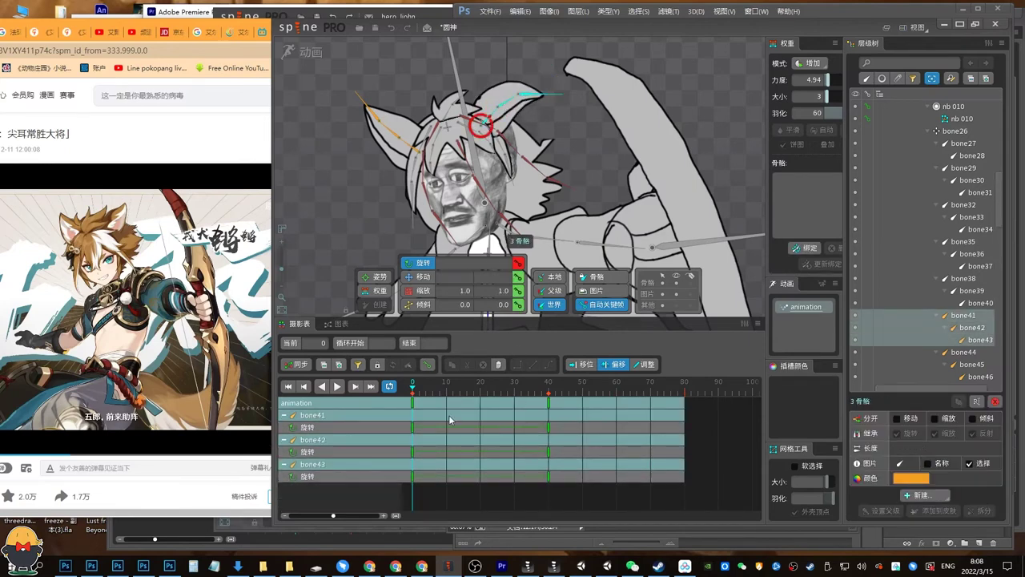
left_click(412, 403)
key("ctrl+c")
key("End")
key("ctrl+v")
key("d")
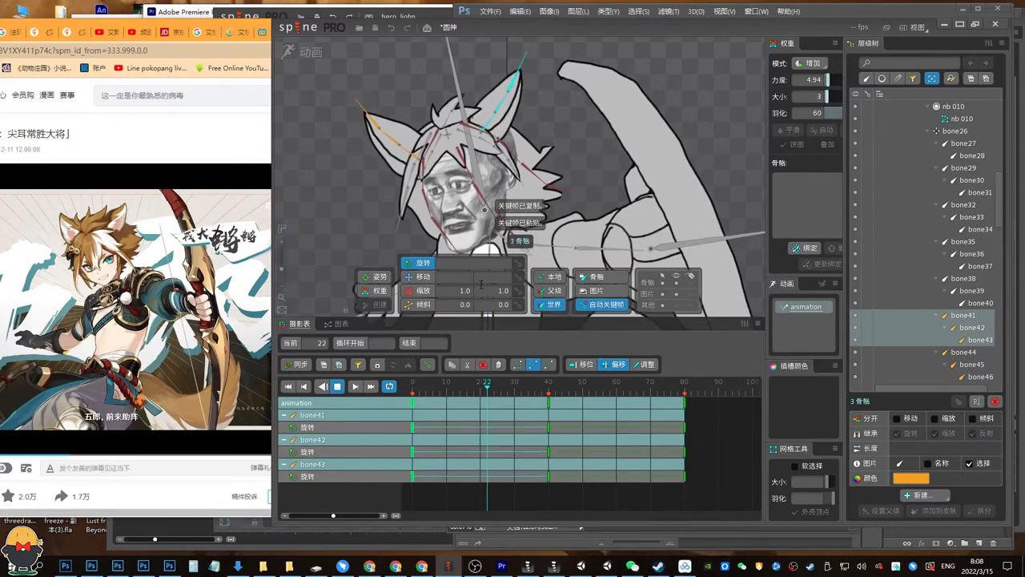
key("space")
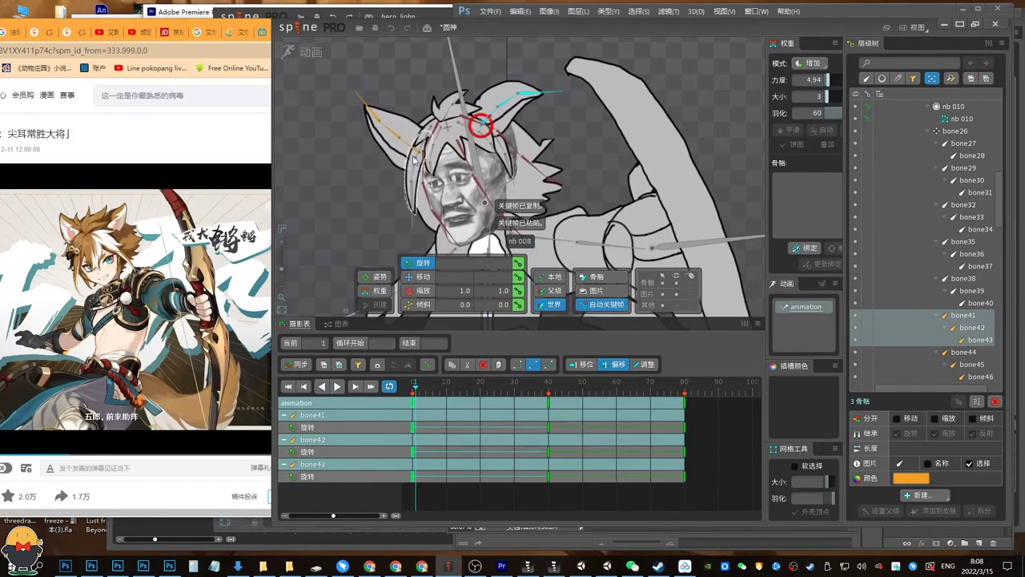
left_click(408, 146, "ctrl")
left_click(385, 124, "ctrl")
left_click(371, 109, "ctrl")
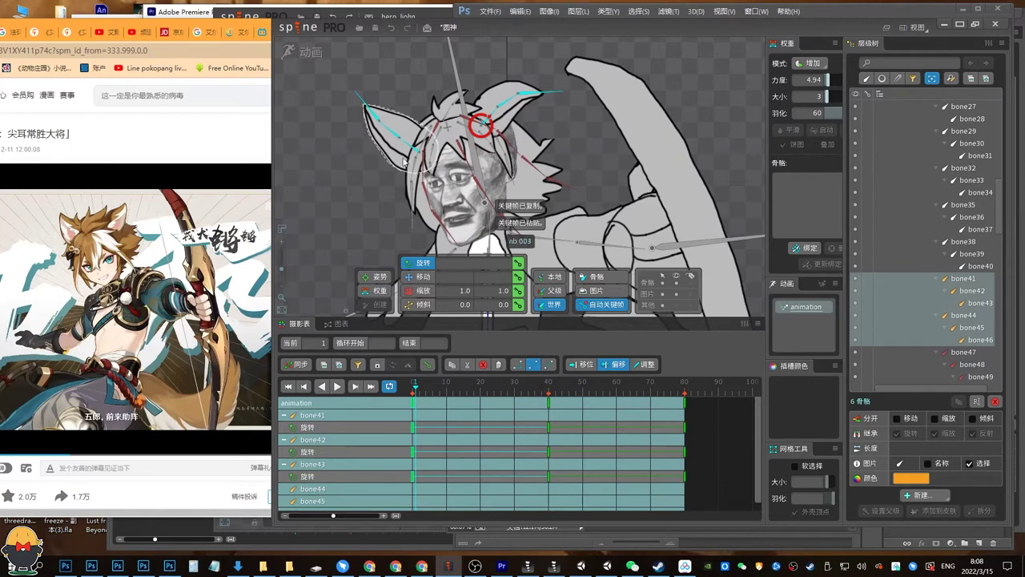
key("space")
At frame 0, rotate the other ear's bones bone44, bone45 and bone46 so that ear bends outward.
left_click(406, 144)
left_click(389, 130, "ctrl")
left_click(373, 115, "ctrl")
key("Home")
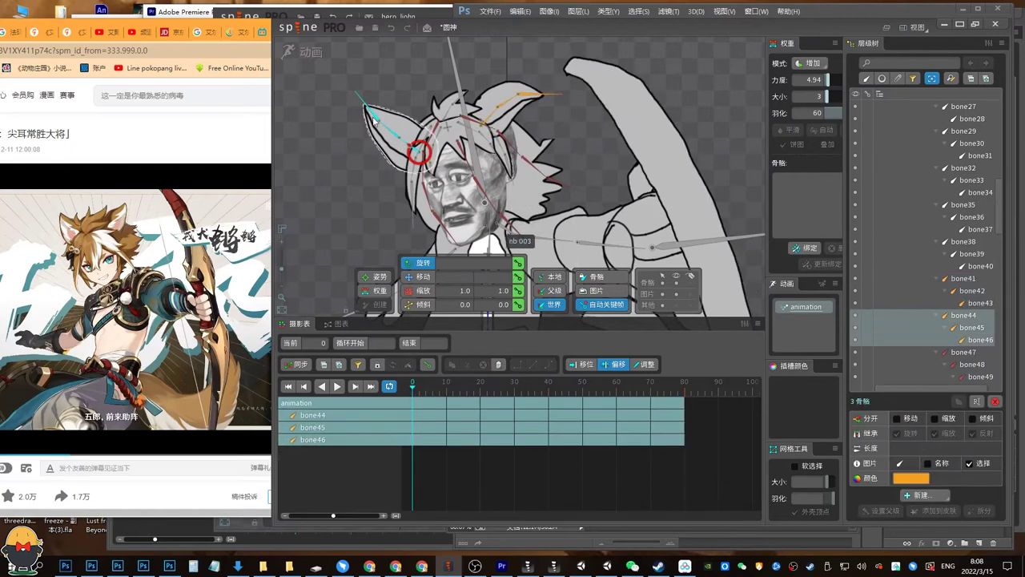
left_click_drag(374, 120, 378, 144)
left_click(355, 136)
Copy the frame 0 rotation keys of bone44, bone45 and bone46 to frame 80.
left_click(382, 136)
left_click(363, 137, "ctrl")
left_click(409, 145, "ctrl")
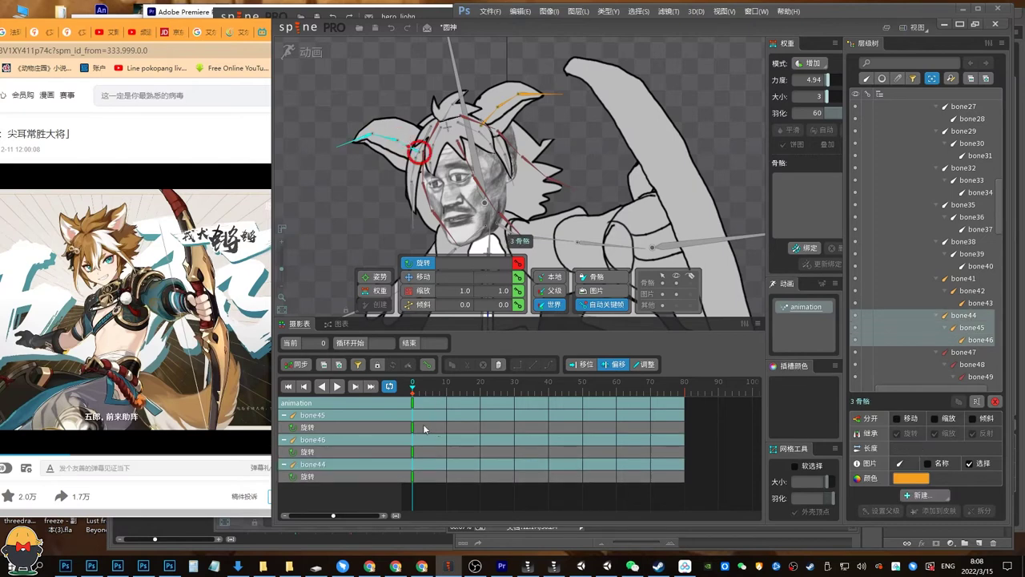
left_click(413, 403)
key("ctrl+c")
left_click(685, 386)
key("ctrl+v")
At frame 40, rotate bone44 to bone46 so their ear curls upward and inward, and save the project.
left_click(549, 386)
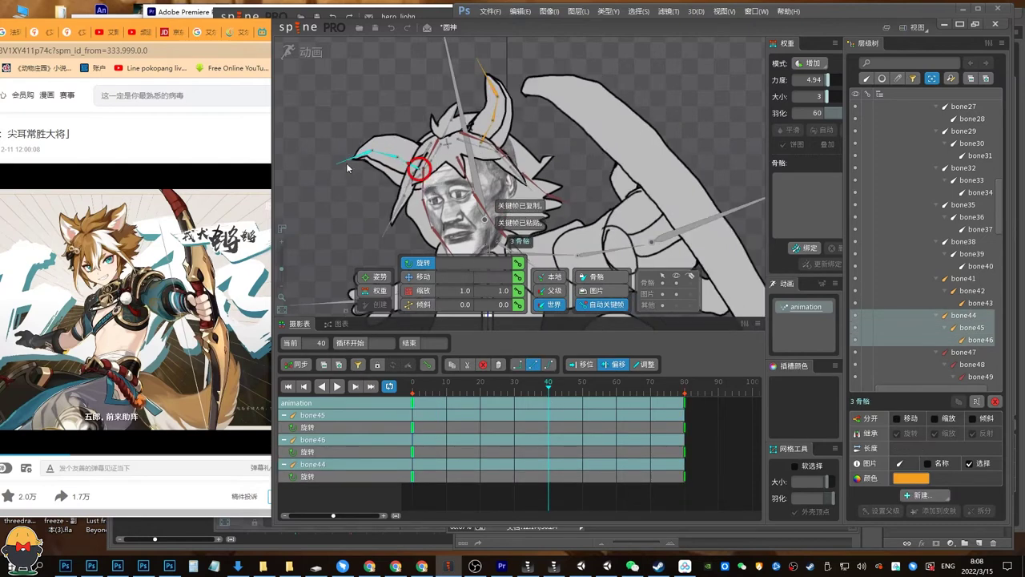
left_click_drag(346, 163, 373, 122)
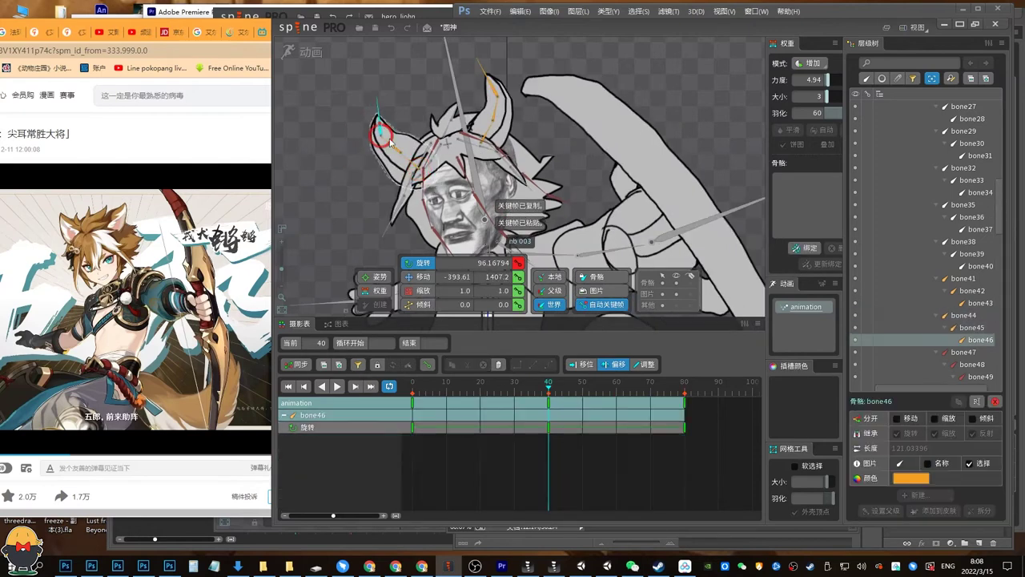
left_click(393, 142)
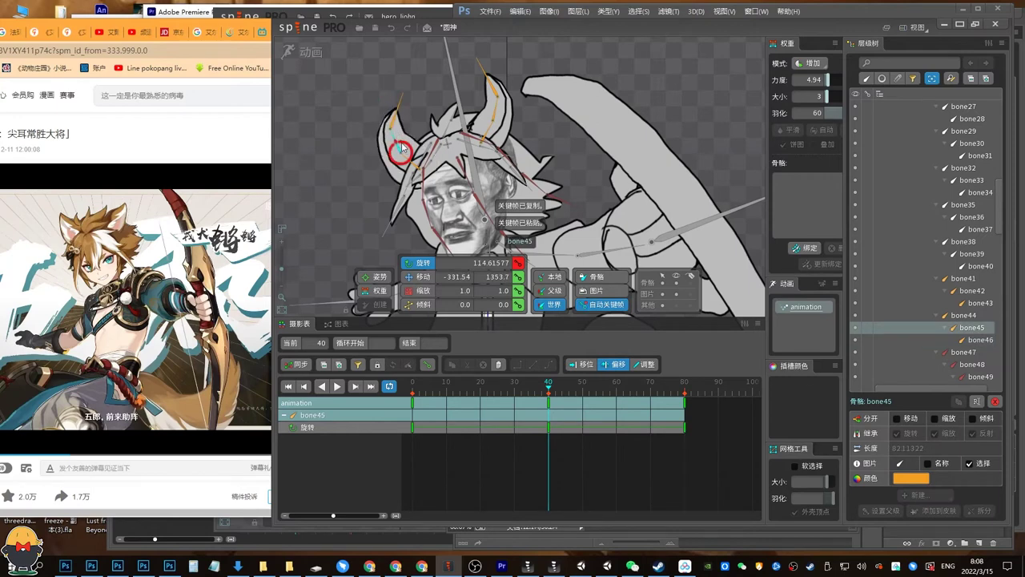
key("ctrl+s")
left_click(417, 167, "ctrl")
left_click(393, 121, "ctrl")
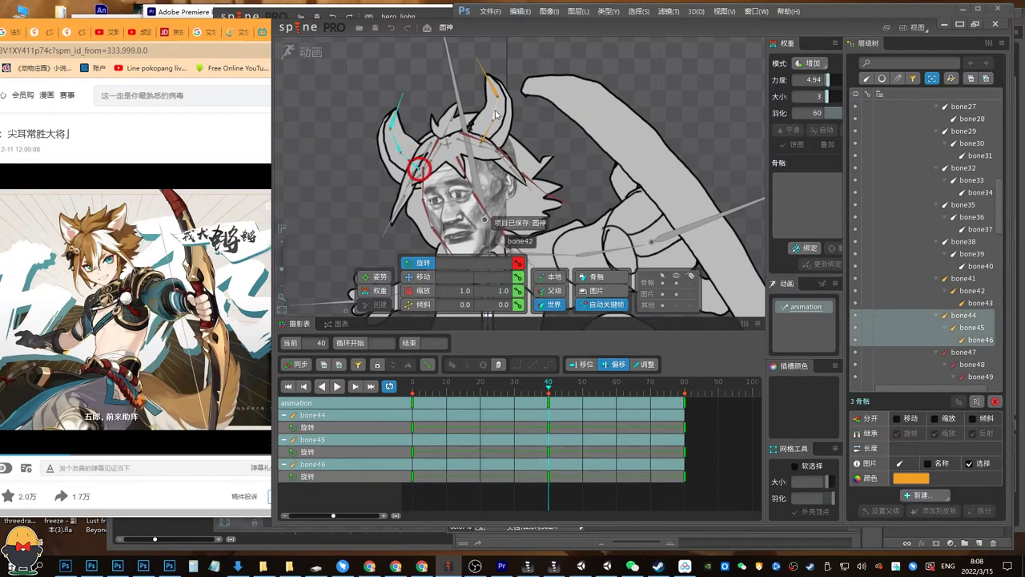
left_click(488, 132, "ctrl")
left_click(495, 109, "ctrl")
left_click(491, 83, "ctrl")
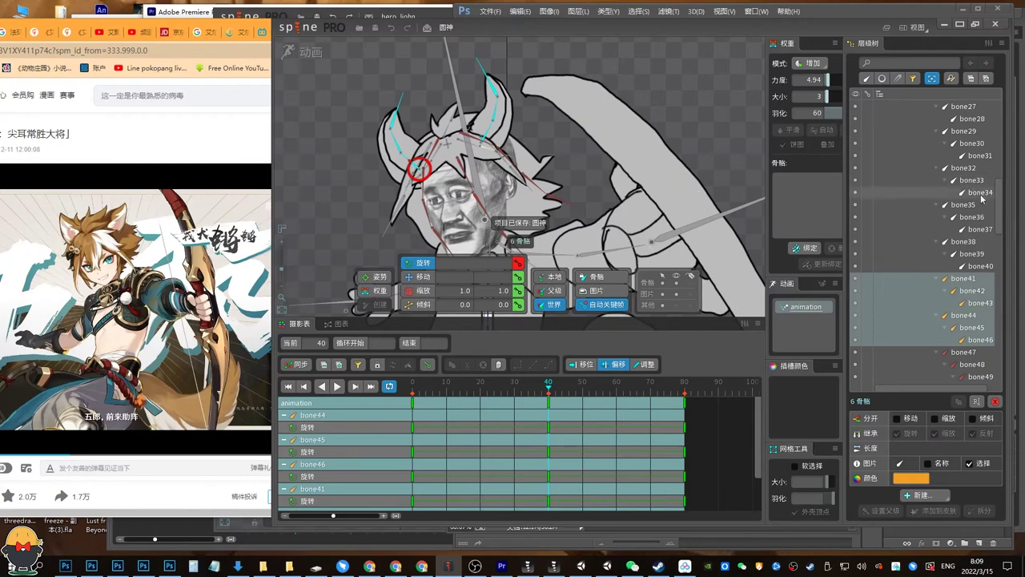
Select all rotation keys of bone27 through bone46, give them curved interpolation, and play the animation.
left_click_drag(1001, 198, 999, 215)
left_click(967, 142)
left_click(981, 242, "shift")
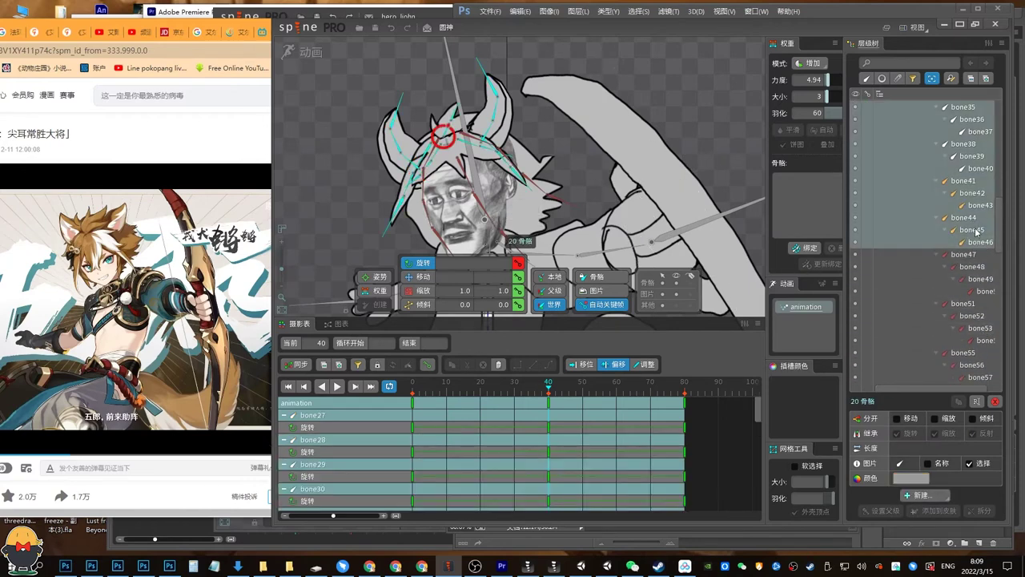
left_click_drag(512, 220, 539, 220)
left_click_drag(606, 458, 409, 397)
key("d")
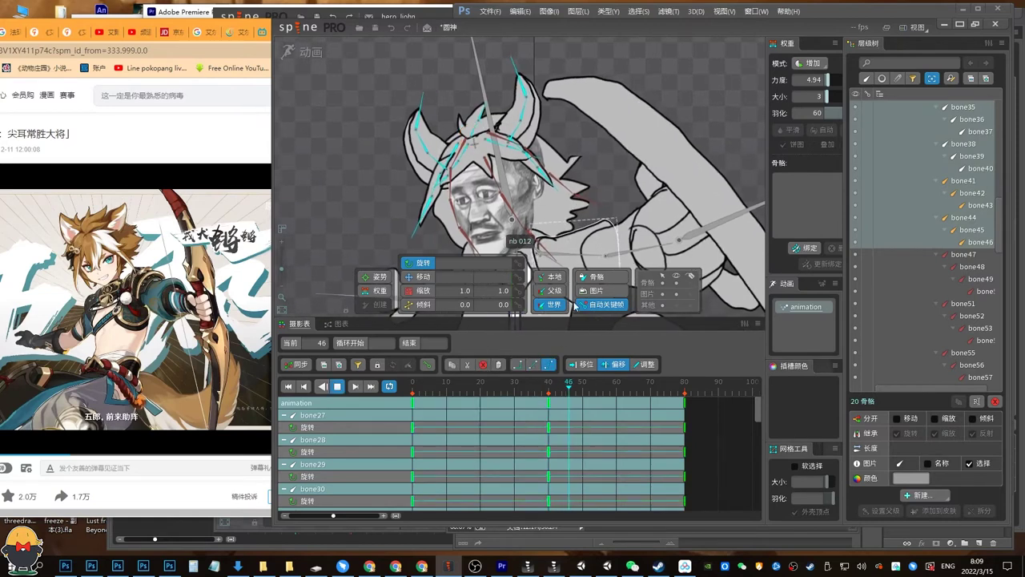
key("d")
Key the rotation of the back hair bones bone47 to bone50 at frames 0 and 80, and try rotating them at frame 40.
left_click(534, 151)
left_click(561, 179, "ctrl")
left_click(583, 195, "ctrl")
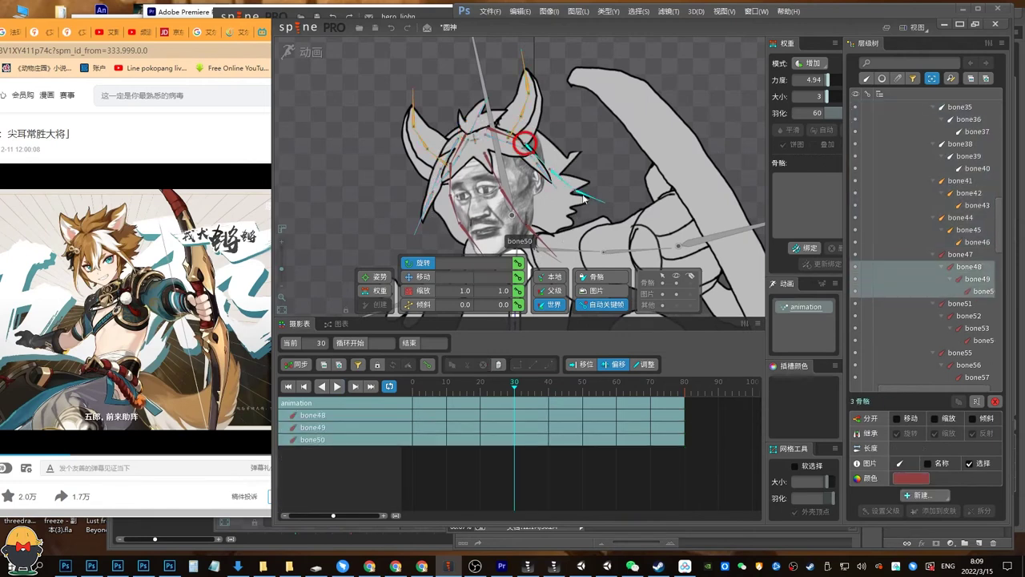
left_click(510, 138, "ctrl")
key("Home")
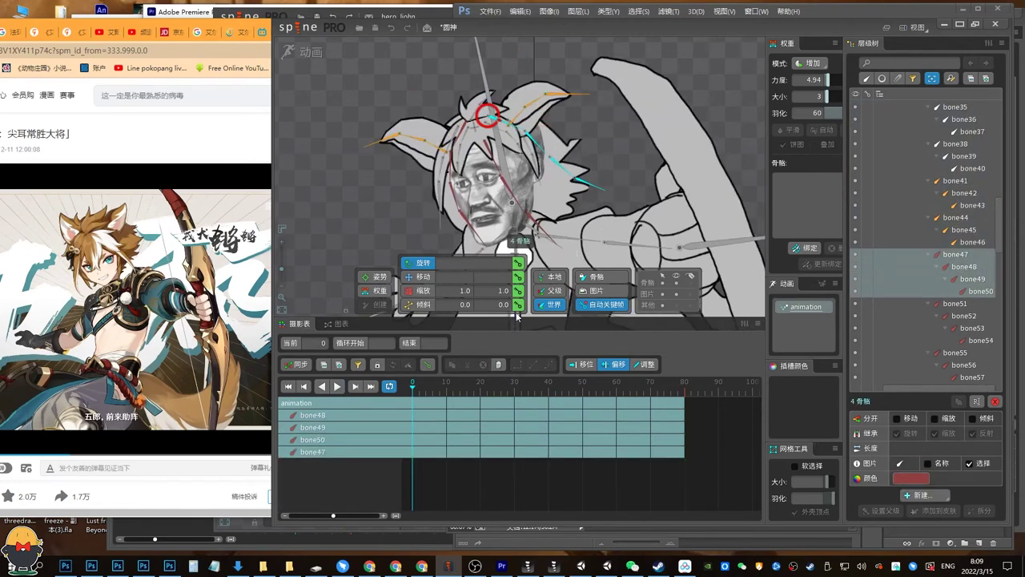
left_click(518, 265)
left_click(548, 382)
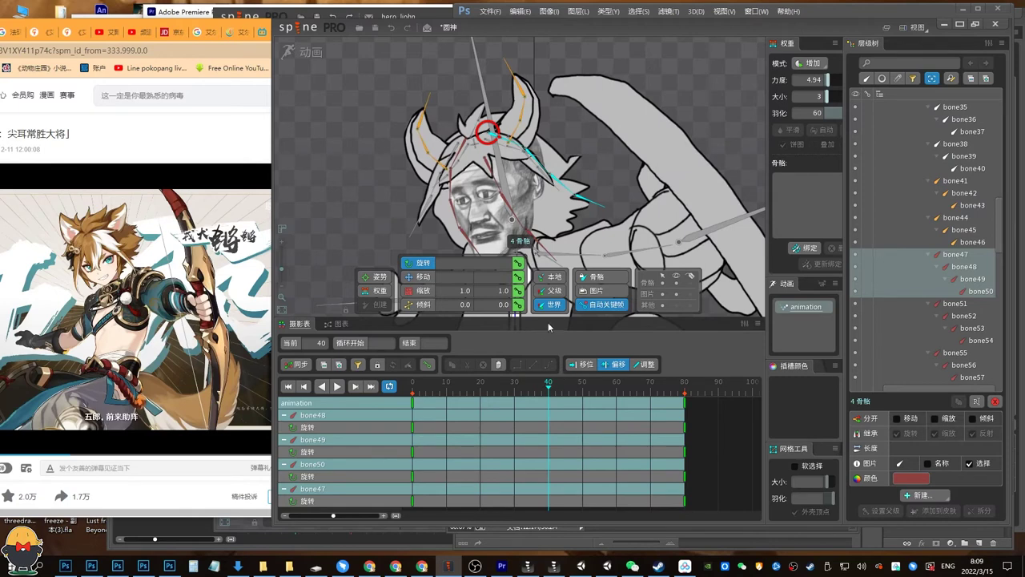
left_click_drag(567, 193, 555, 210)
Bind the back hair bones to the nb 002 mesh in setup mode, and return to animation mode.
left_click(569, 204)
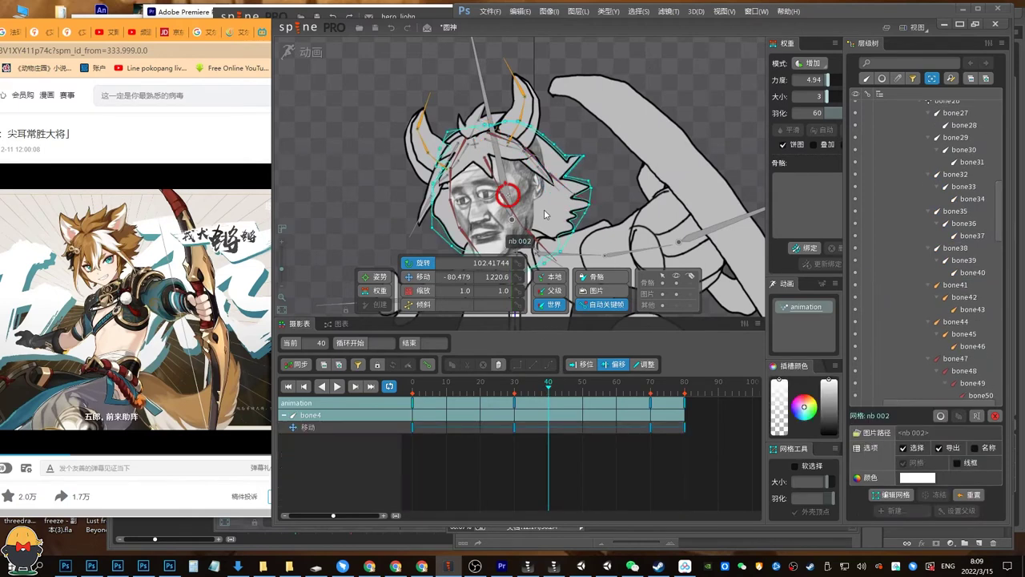
left_click(311, 52)
left_click(806, 294)
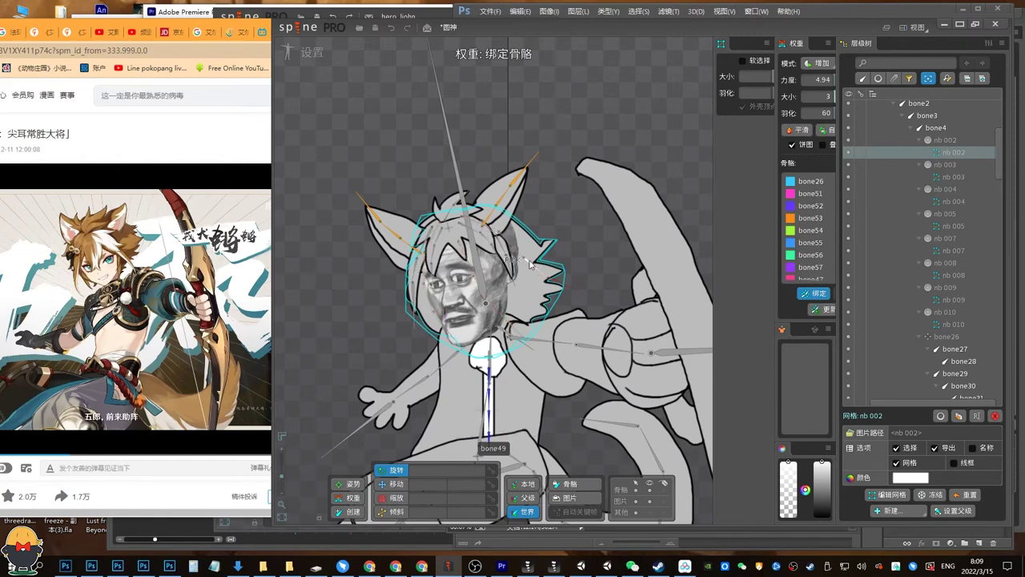
left_click(312, 52)
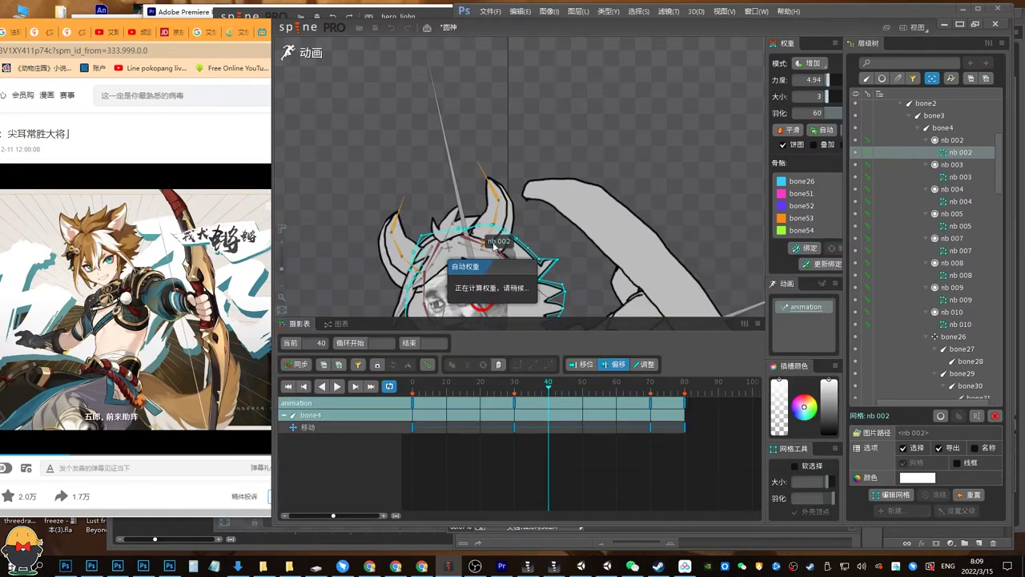
Play the animation to check the bound hair, and rotate bone47 through bone50 upward at frame 40.
left_click_drag(538, 214, 556, 40)
key("d")
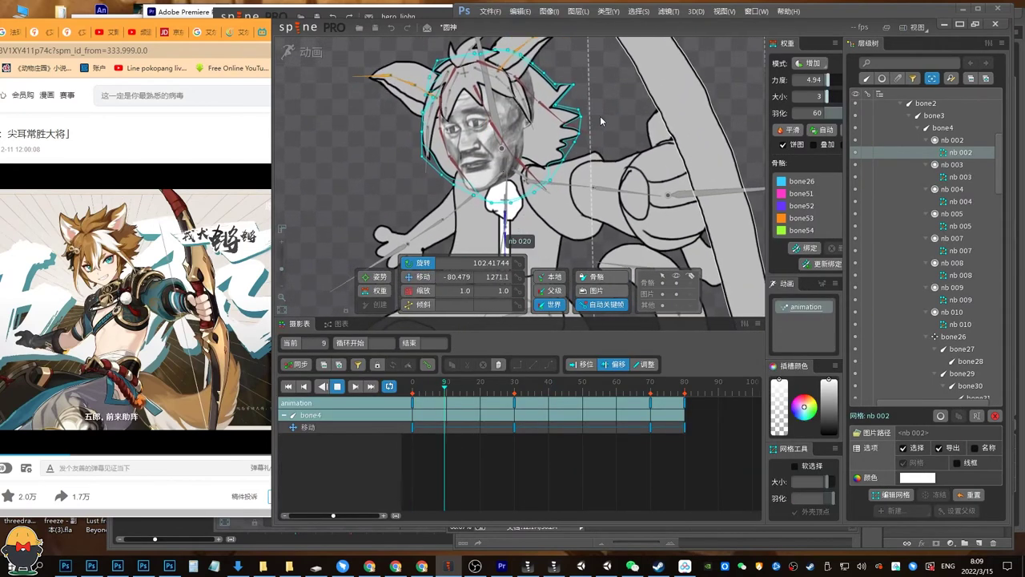
key("space")
left_click(503, 113)
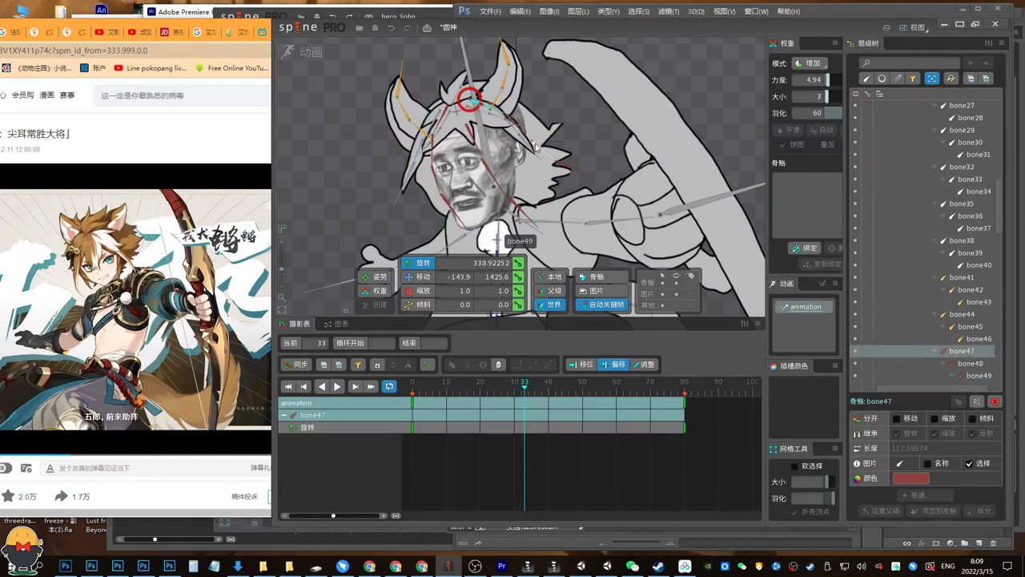
left_click(545, 152, "ctrl")
left_click(520, 129, "ctrl")
left_click(569, 167, "ctrl")
left_click(551, 388)
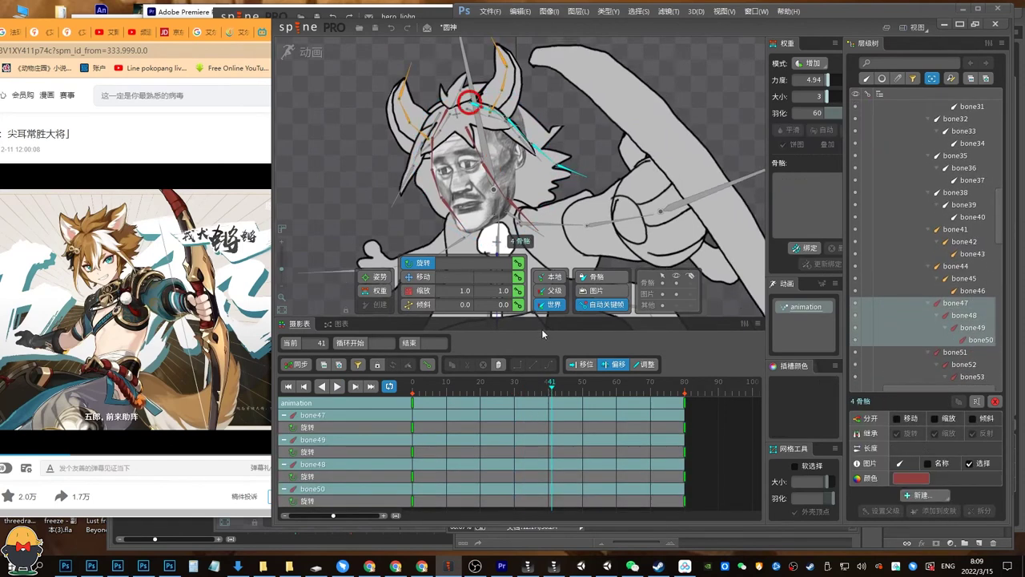
left_click_drag(554, 342, 557, 344)
left_click(550, 394)
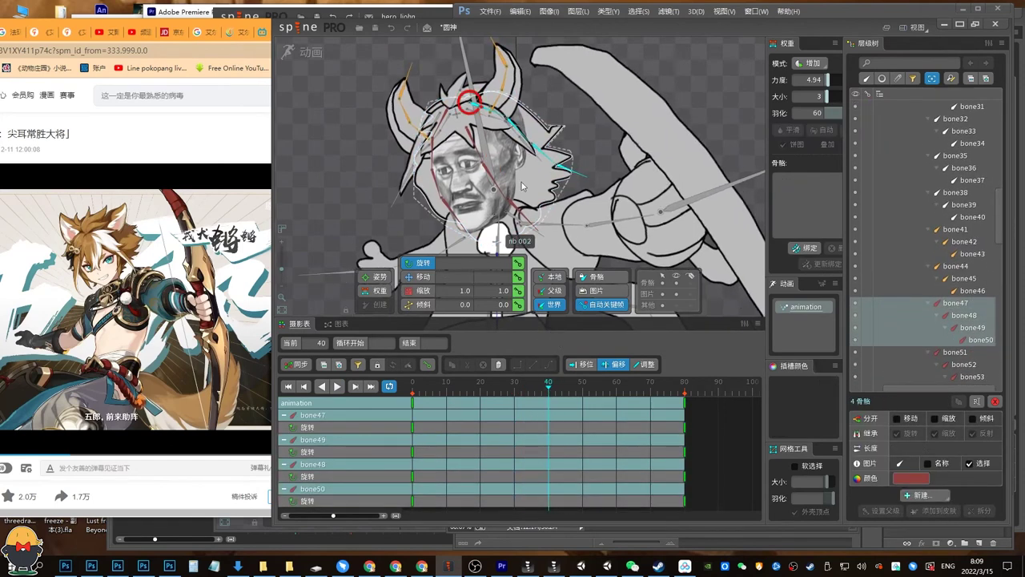
left_click_drag(525, 152, 583, 142)
Key the rotation of bone51 through bone54 at frames 0 and 80, and rotate them outward from the face at frame 40.
left_click(438, 135)
left_click(433, 158, "ctrl")
left_click(438, 187, "ctrl")
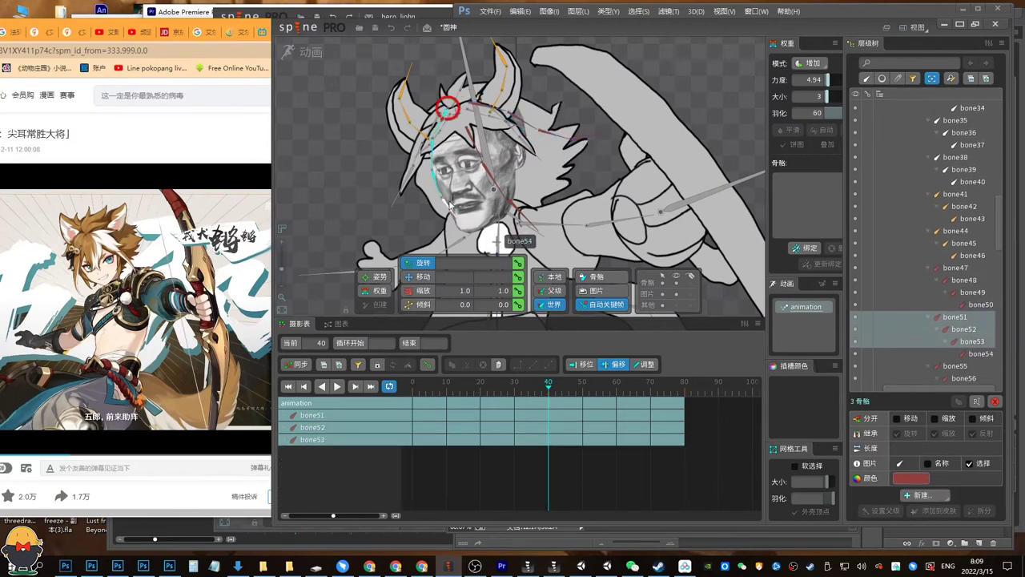
left_click(452, 215, "ctrl")
key("Home")
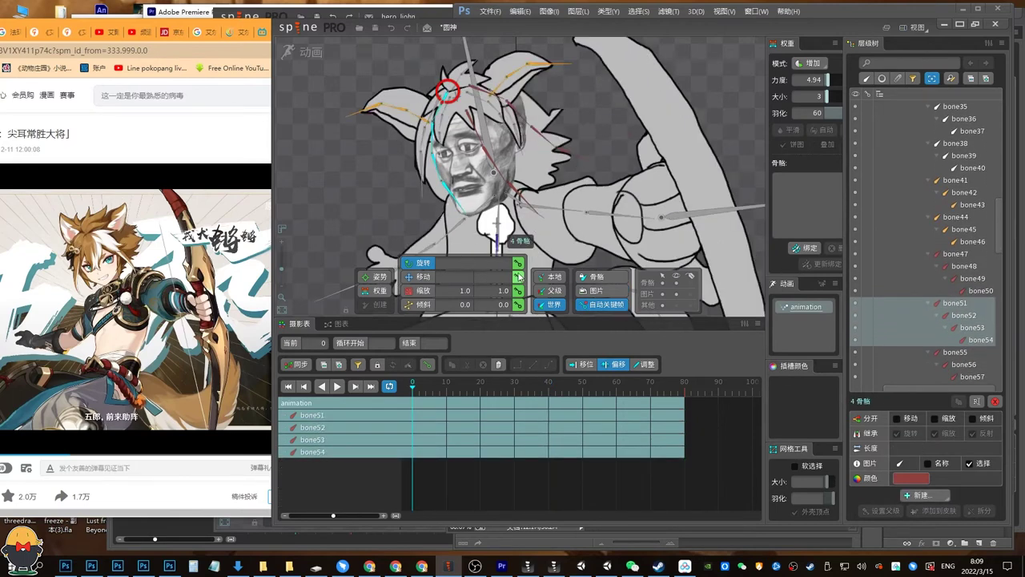
left_click(518, 264)
left_click(550, 384)
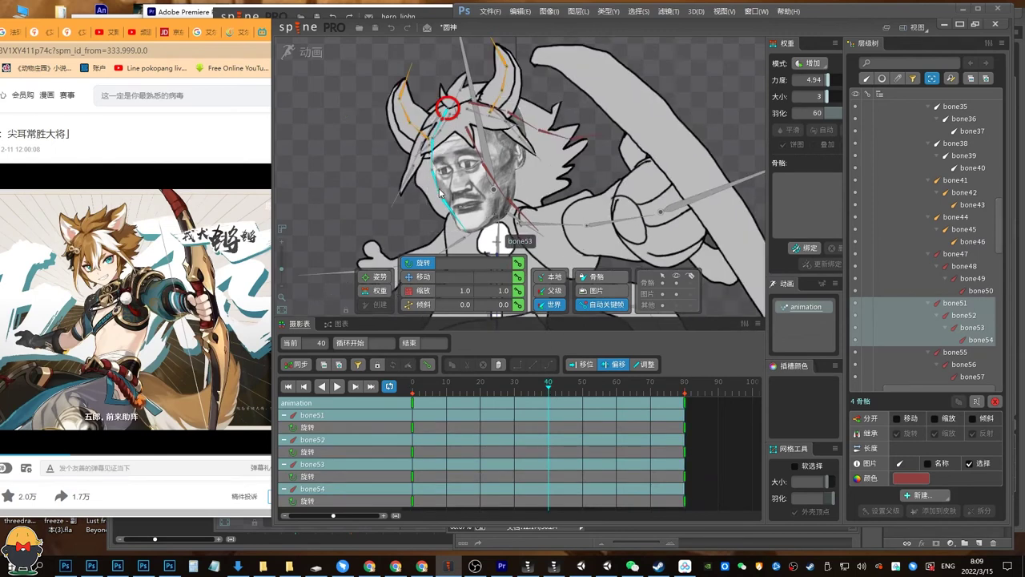
left_click(479, 154)
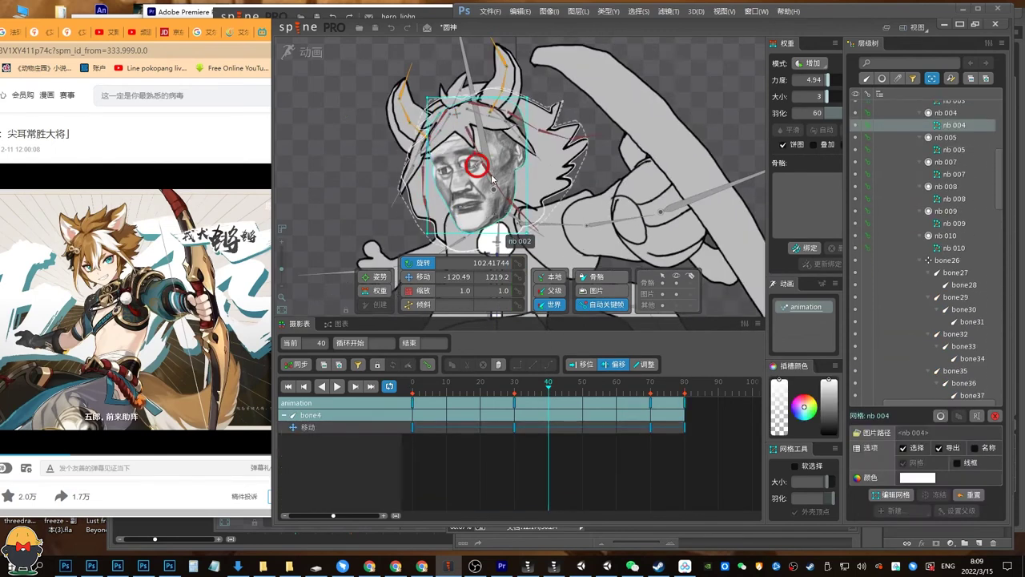
left_click(481, 156, "ctrl")
key("space")
Key the rotation of bone55 through bone57 at frames 0 and 80, and swing them outward at frame 40.
left_click(478, 152)
left_click(495, 186, "ctrl")
left_click(516, 207, "ctrl")
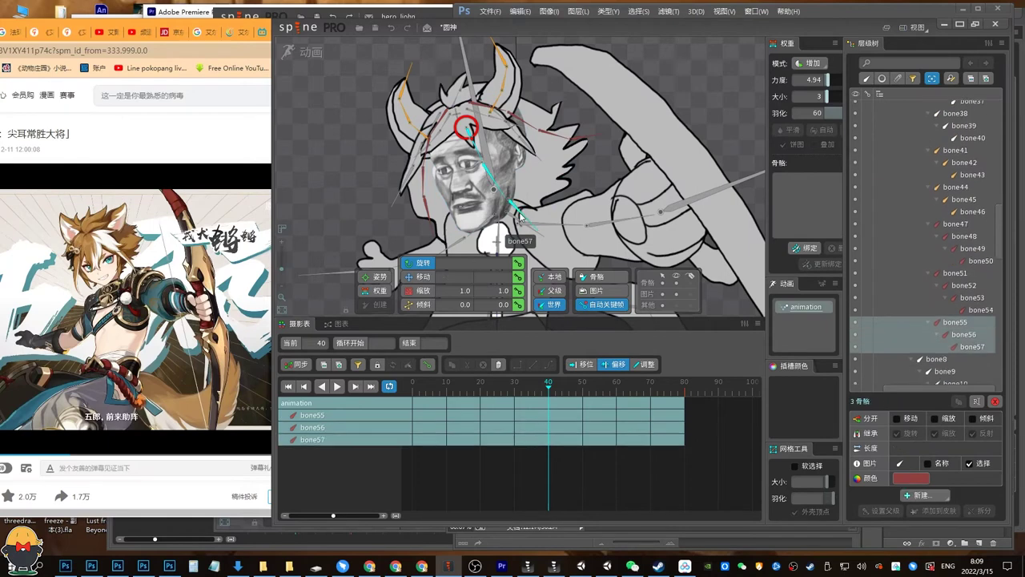
left_click(413, 386)
left_click(518, 263)
left_click(684, 386)
left_click(518, 264)
left_click(548, 391)
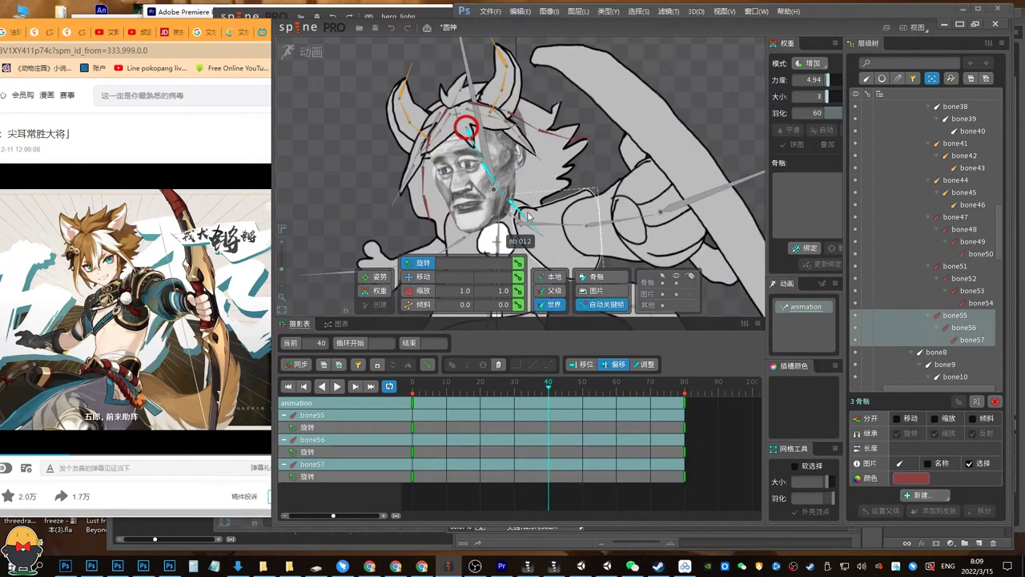
left_click_drag(528, 215, 538, 216)
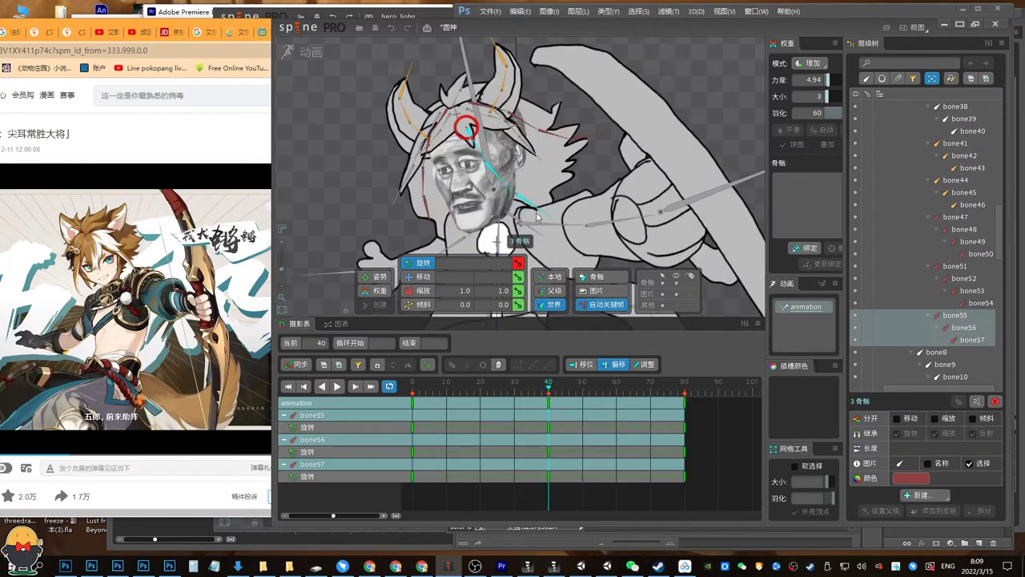
Give all rotation keys of bone47 through bone57 curved interpolation, save the project, and play the animation.
left_click(955, 217)
left_click(972, 339, "shift")
left_click_drag(718, 483, 404, 374)
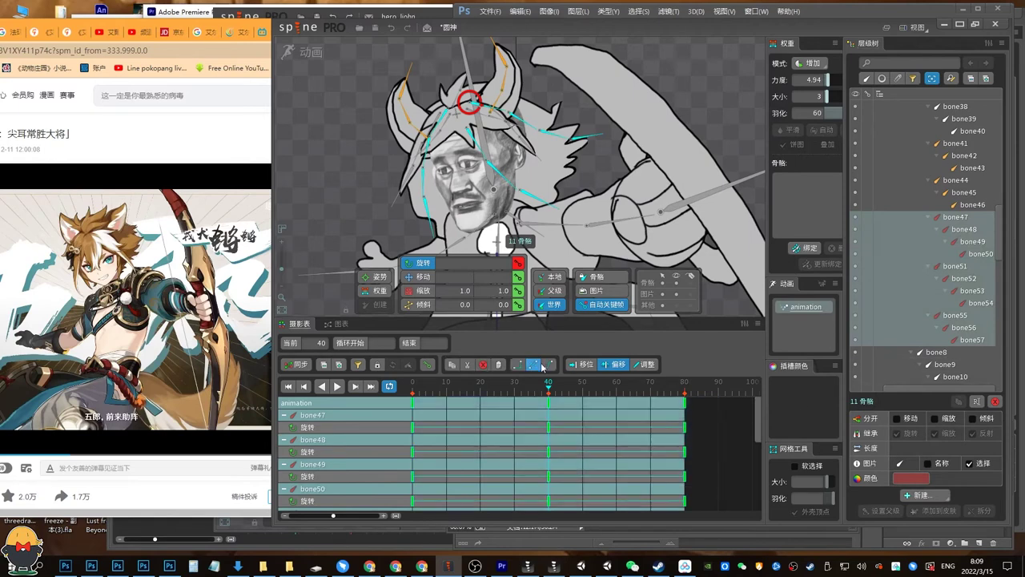
key("ctrl+s")
key("d")
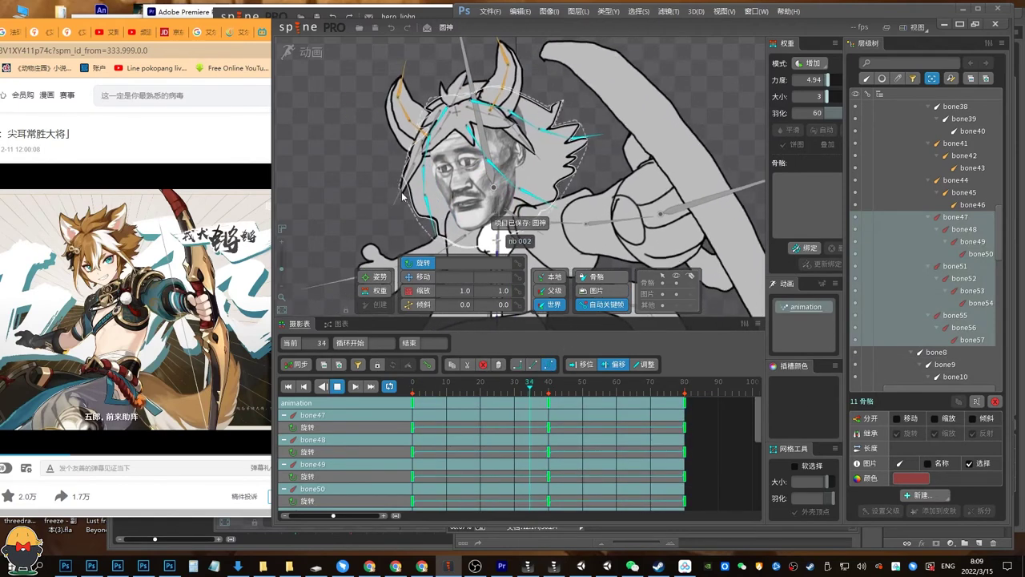
key("space")
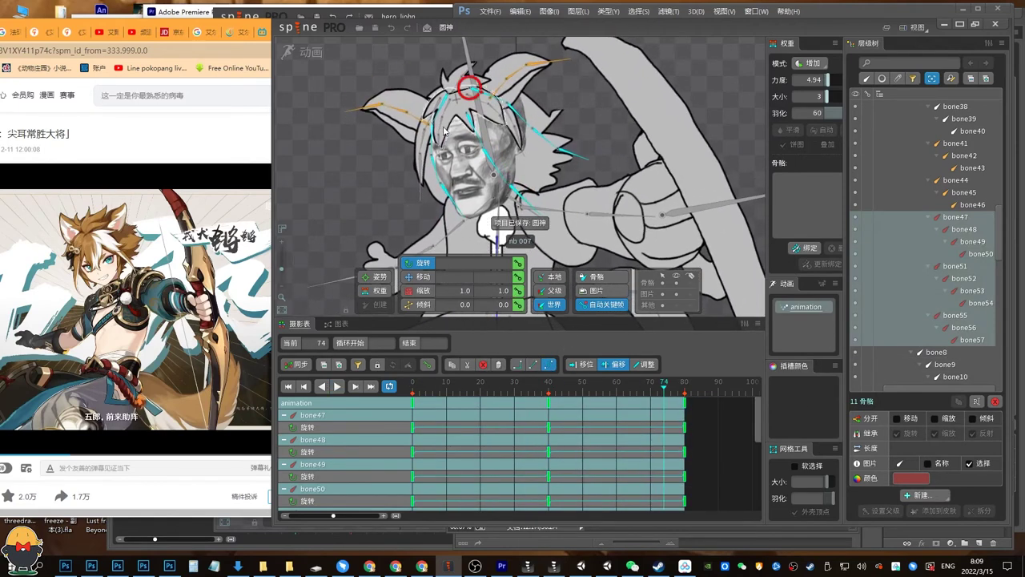
Offset the rotation keys of bones 30, 33, 36, 42, 45, 48, 53 and 56 together by 12 frames.
left_click(442, 120)
left_click(491, 106, "ctrl")
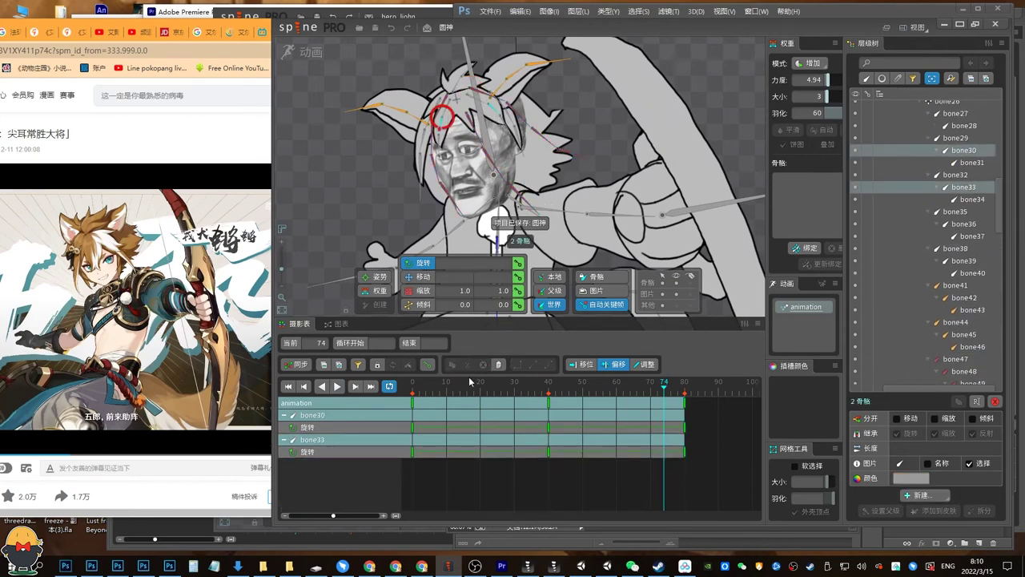
left_click(393, 109, "ctrl")
left_click(507, 129, "ctrl")
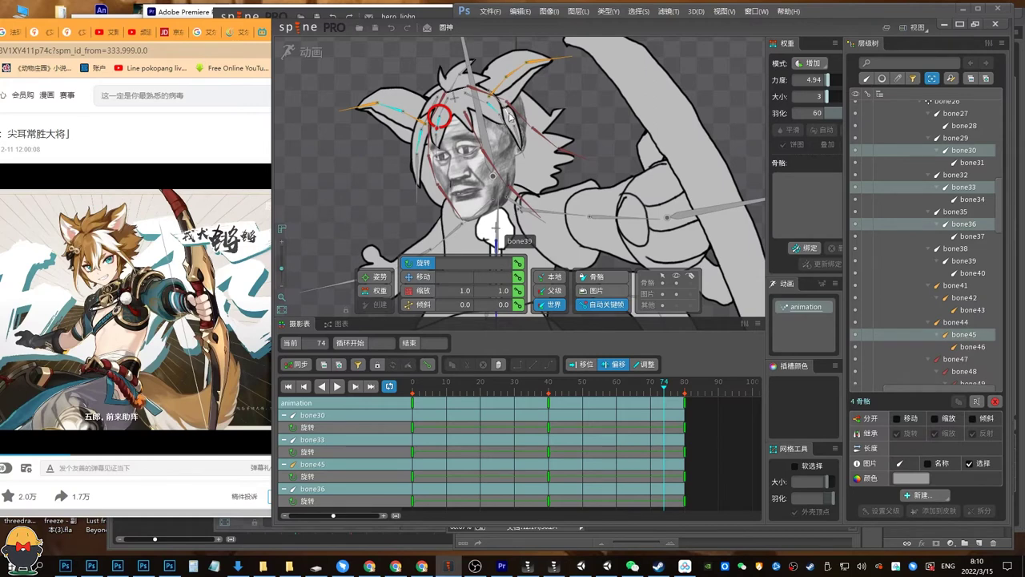
left_click(498, 110, "ctrl")
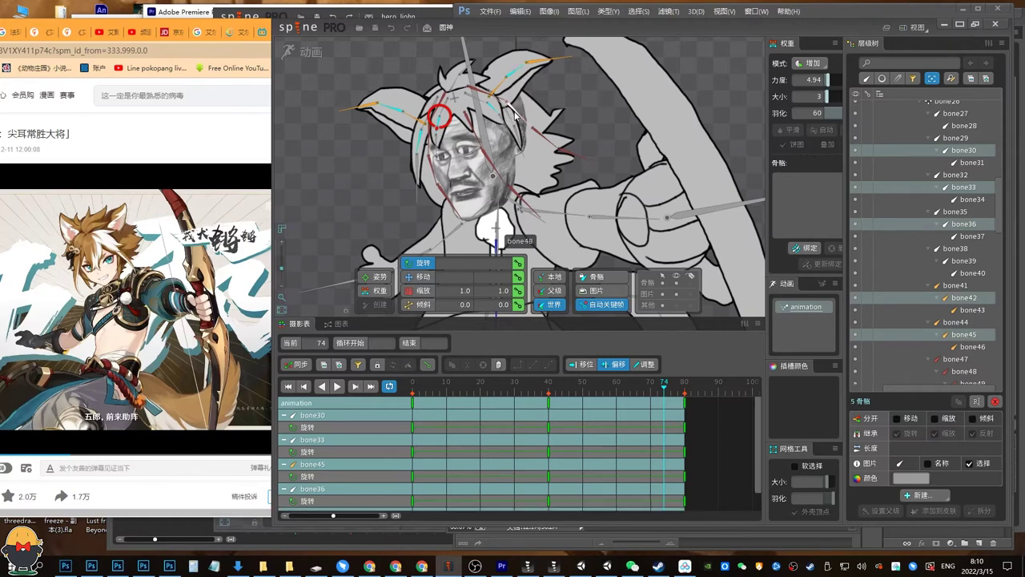
left_click(515, 116, "ctrl")
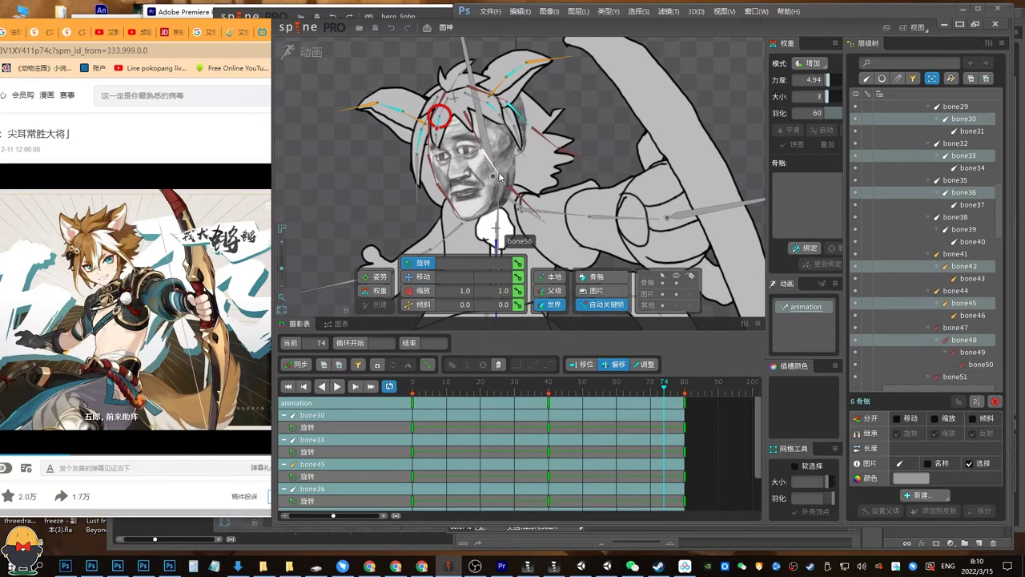
left_click(501, 178, "ctrl")
left_click(442, 156, "ctrl")
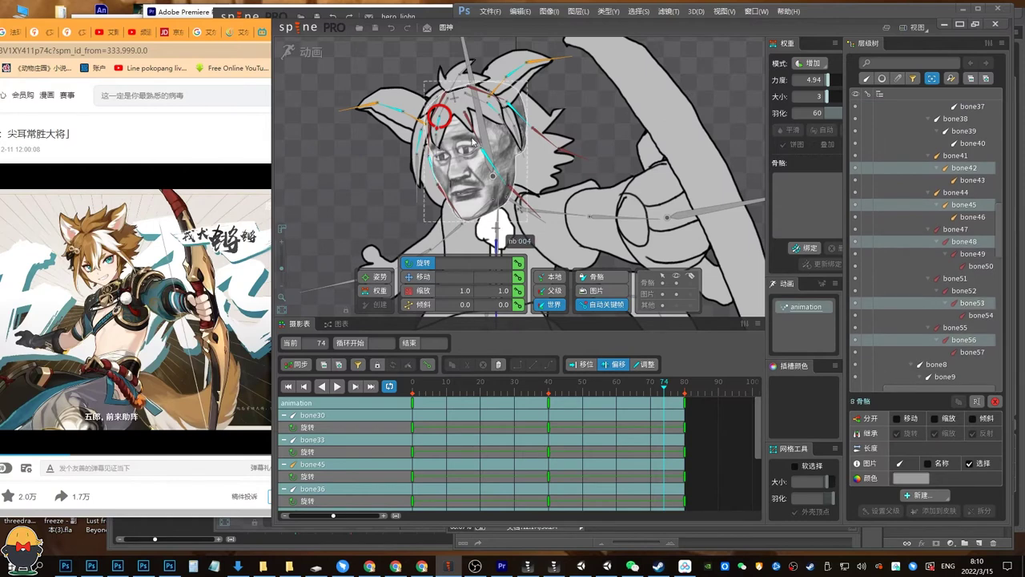
left_click(444, 121)
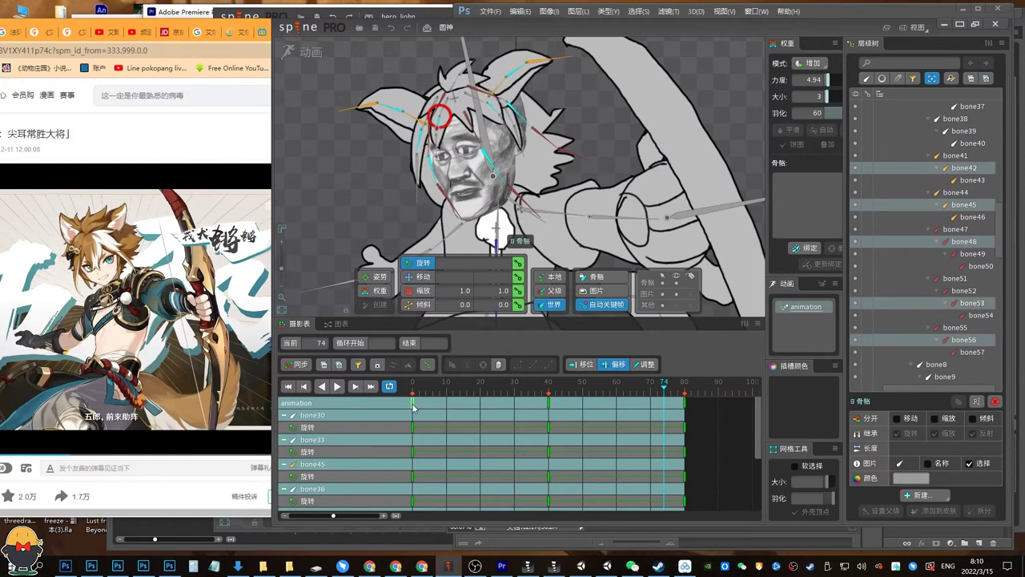
left_click_drag(413, 407, 455, 415)
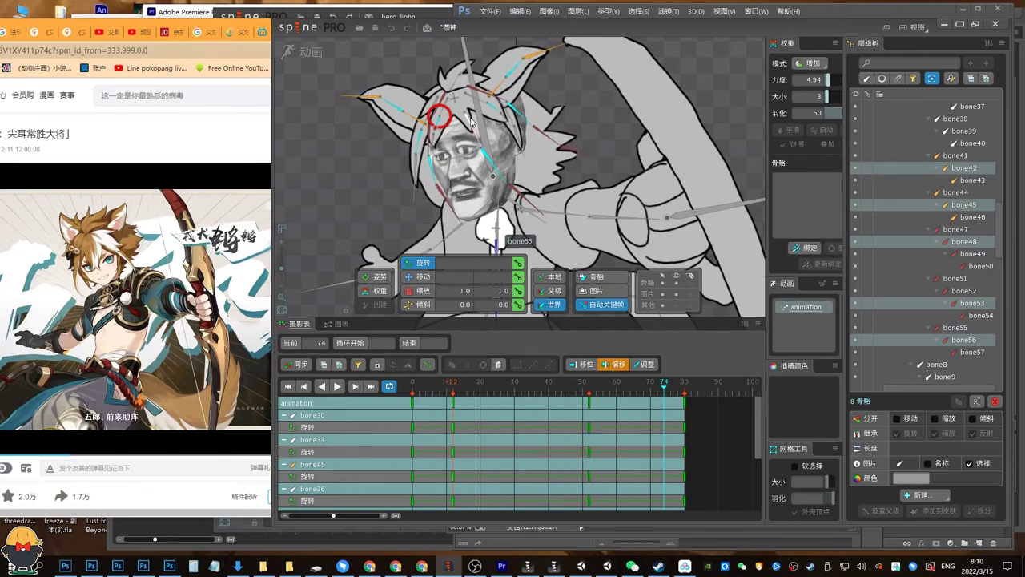
Offset the rotation keys of bones 31, 37, 43, 46, 49 and 57 together by 24 frames.
left_click(364, 95)
left_click(416, 169, "ctrl")
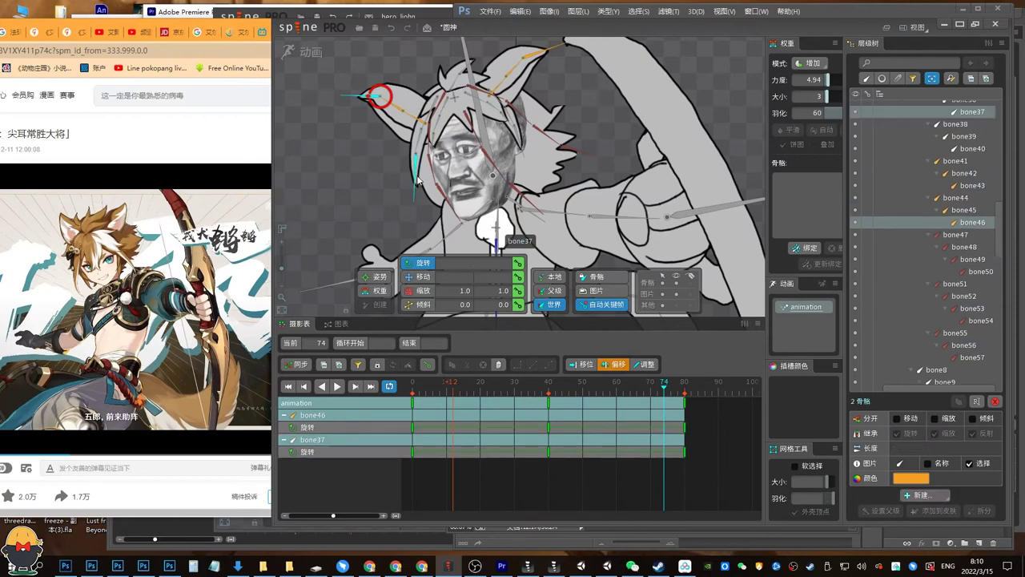
left_click(434, 141, "ctrl")
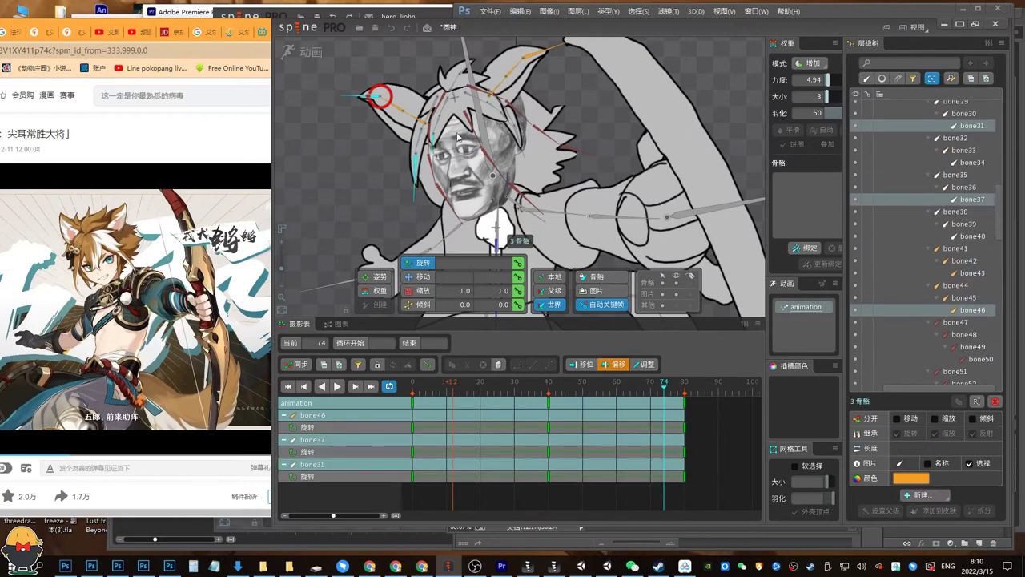
left_click(546, 51, "ctrl")
left_click(555, 140, "ctrl")
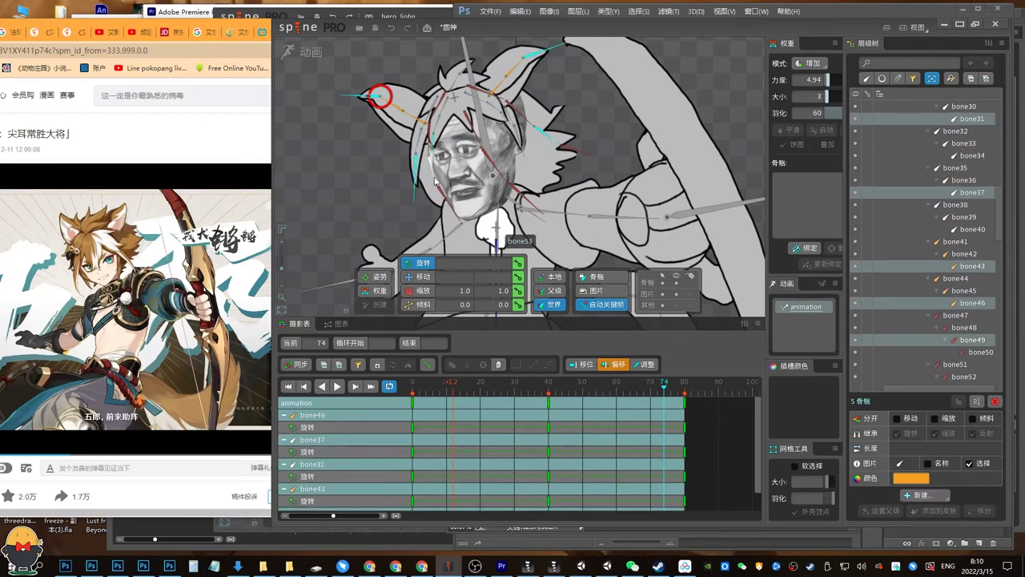
left_click(433, 181, "ctrl")
left_click(446, 153, "ctrl")
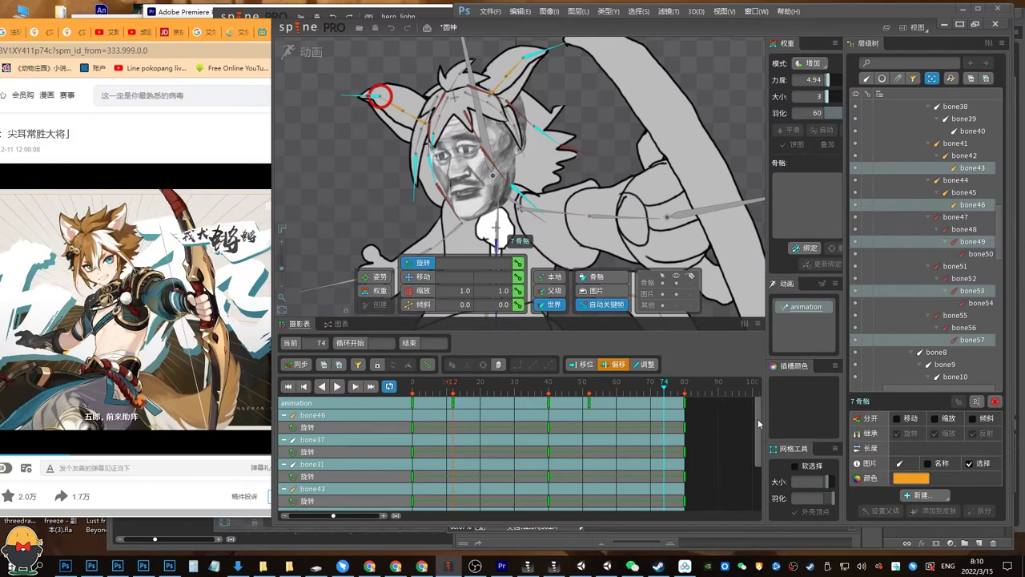
left_click_drag(758, 419, 766, 479)
left_click(375, 465, "ctrl")
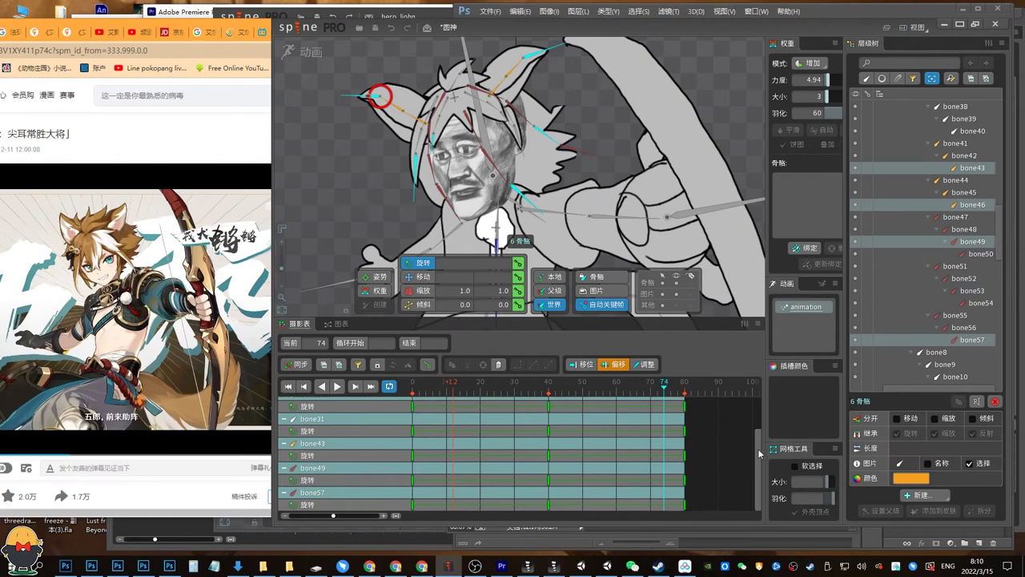
left_click_drag(759, 453, 758, 410)
left_click_drag(414, 403, 496, 415)
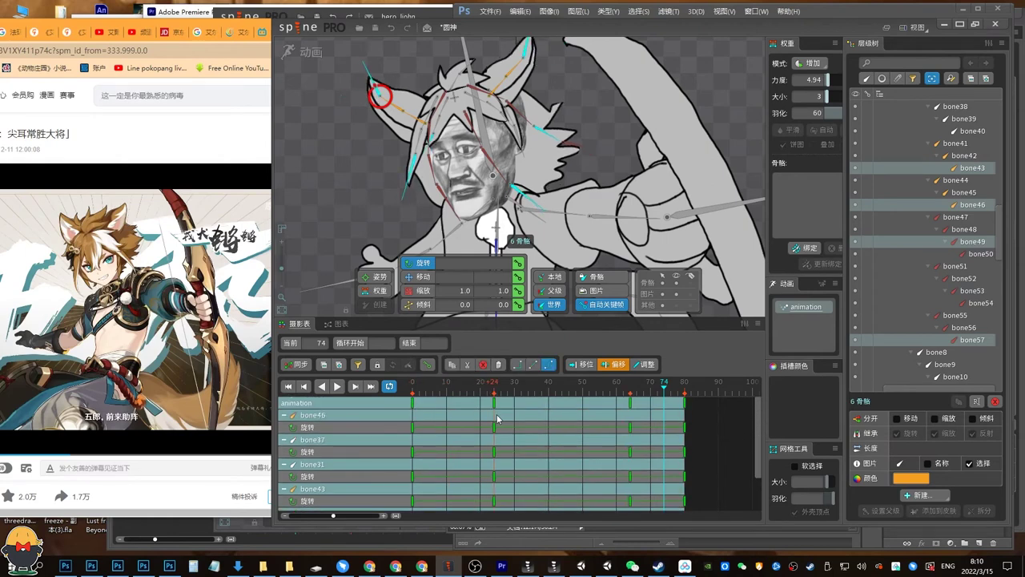
Offset the rotation keys of bone28 in the top hair tuft by 14 frames, and play the animation.
key("d")
key("d")
left_click(462, 73)
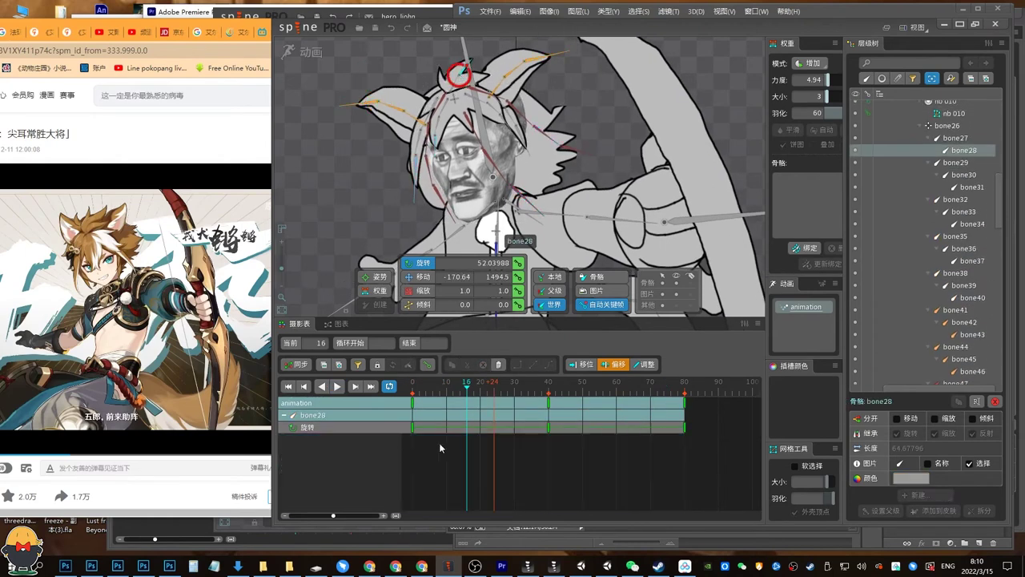
left_click_drag(415, 404, 464, 419)
key("d")
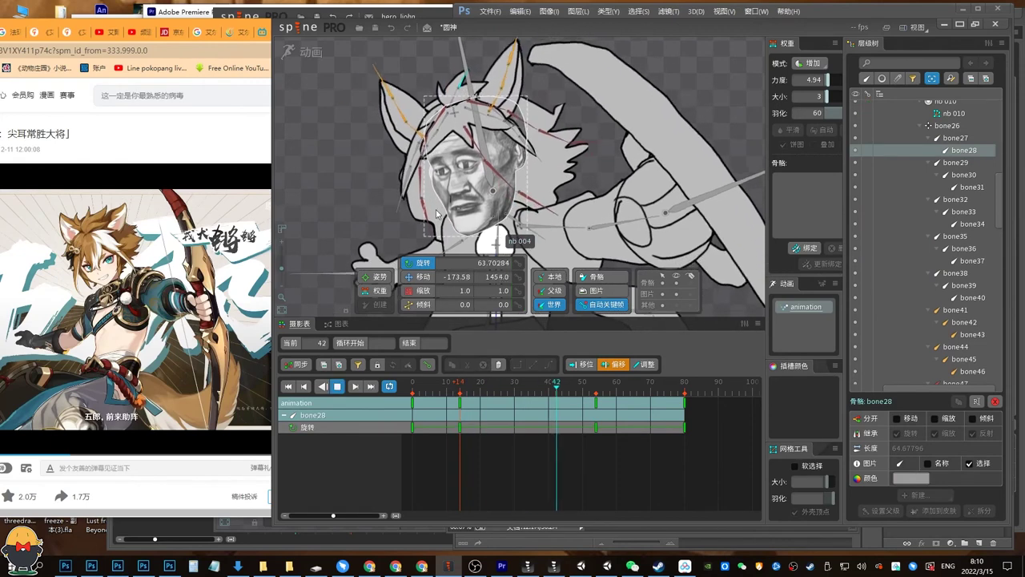
Offset bone54's rotation keys by 23 frames, and play the animation.
left_click(429, 193)
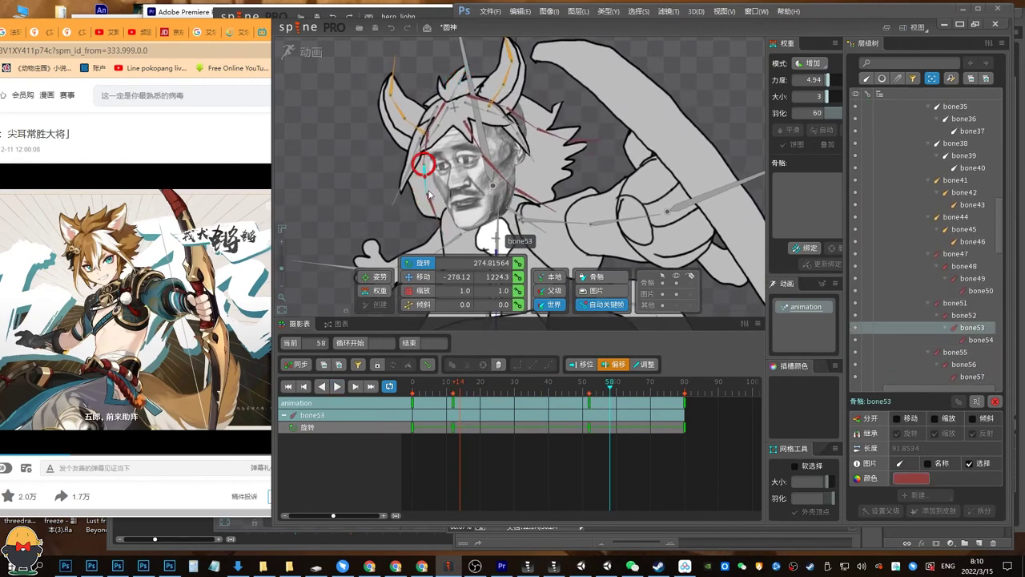
left_click(433, 201)
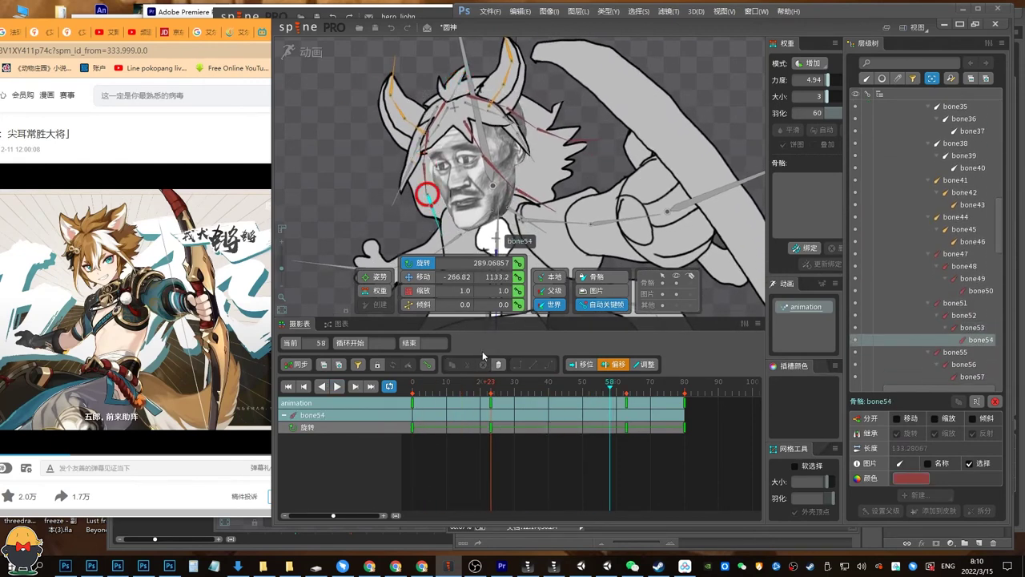
left_click(503, 176)
key("d")
key("d")
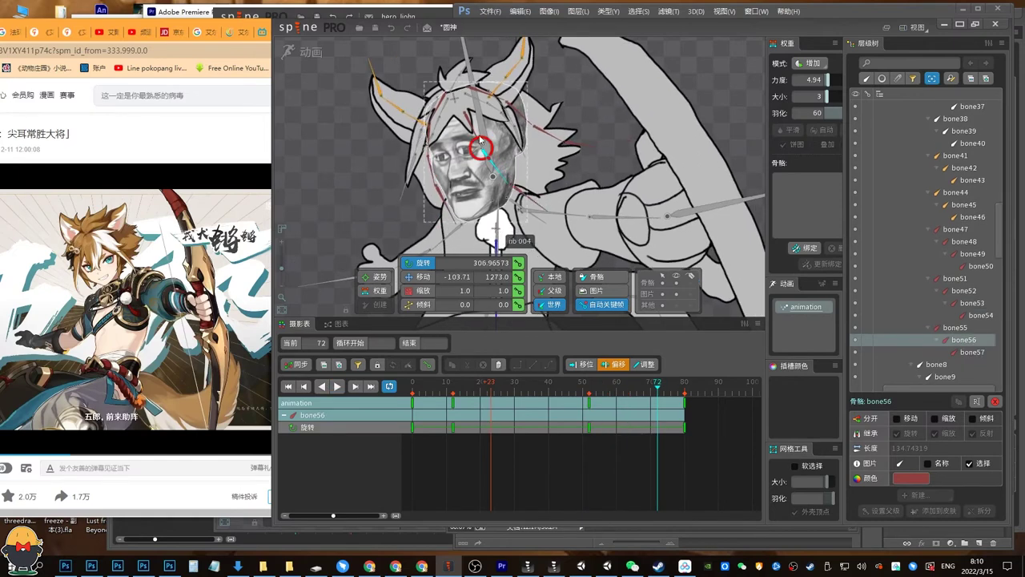
Check the key offsets of the remaining back hair bones, and offset bone50's rotation keys by 33 frames.
left_click(475, 131)
left_click(490, 160)
left_click(517, 188)
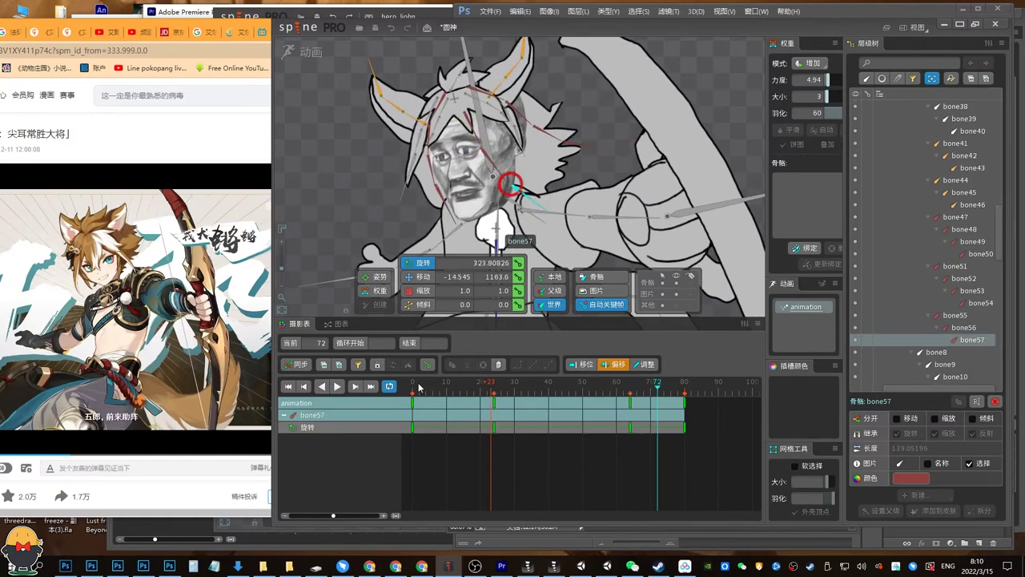
left_click(540, 128)
left_click(522, 117)
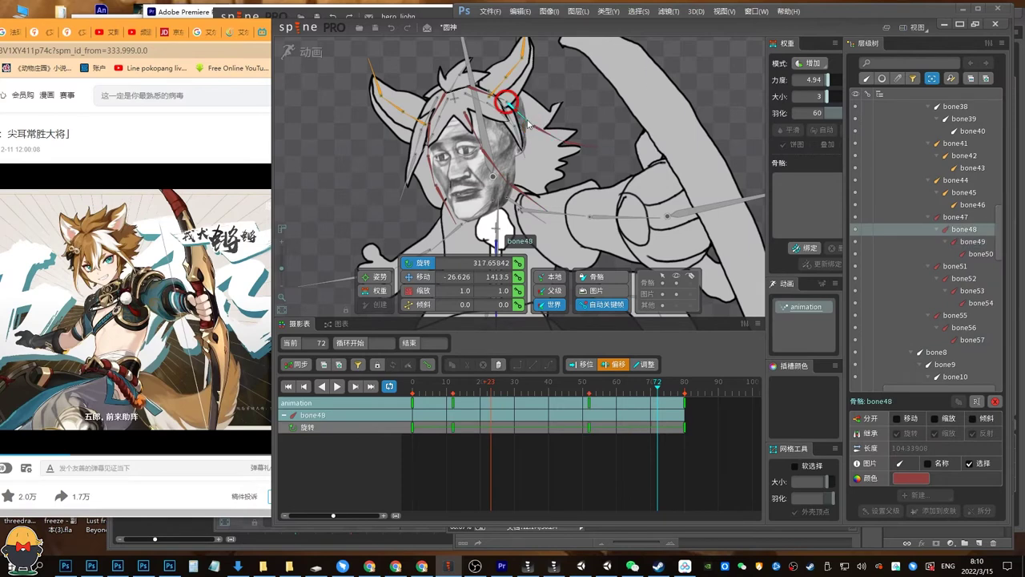
left_click(573, 149)
left_click(430, 413)
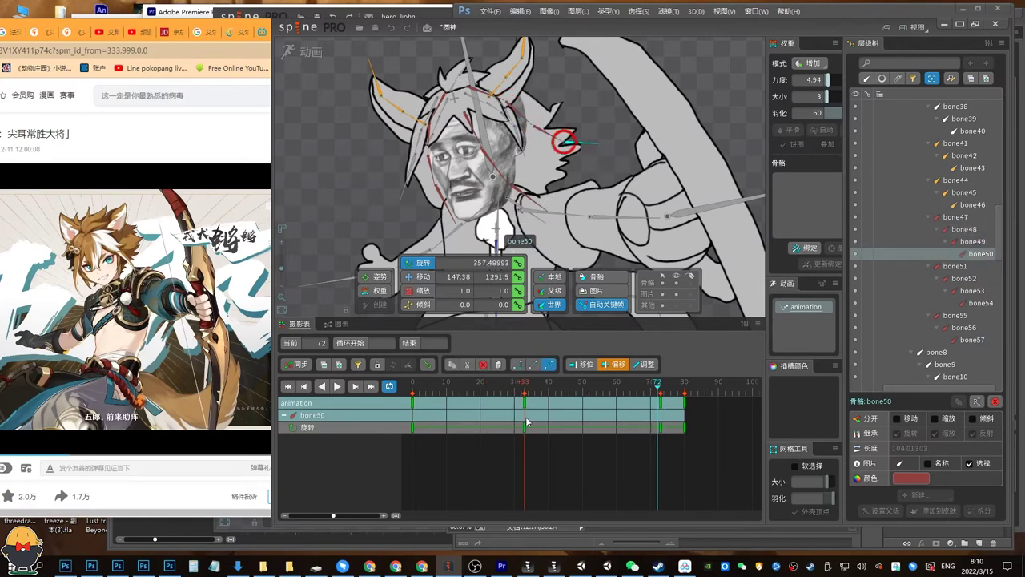
Offset bone40's rotation keys by 24 frames to match bone37, and play the animation.
key("space")
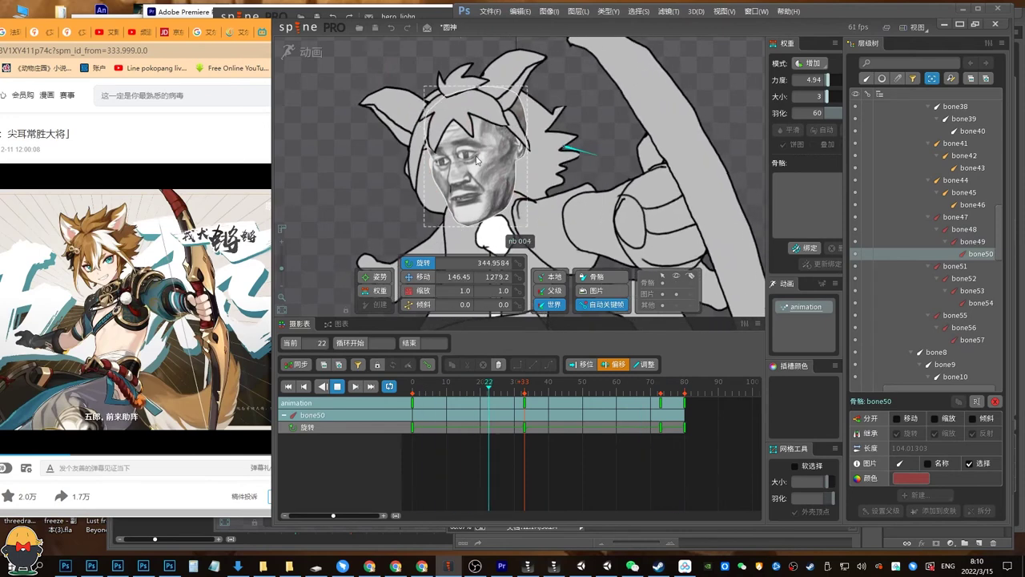
left_click(519, 131)
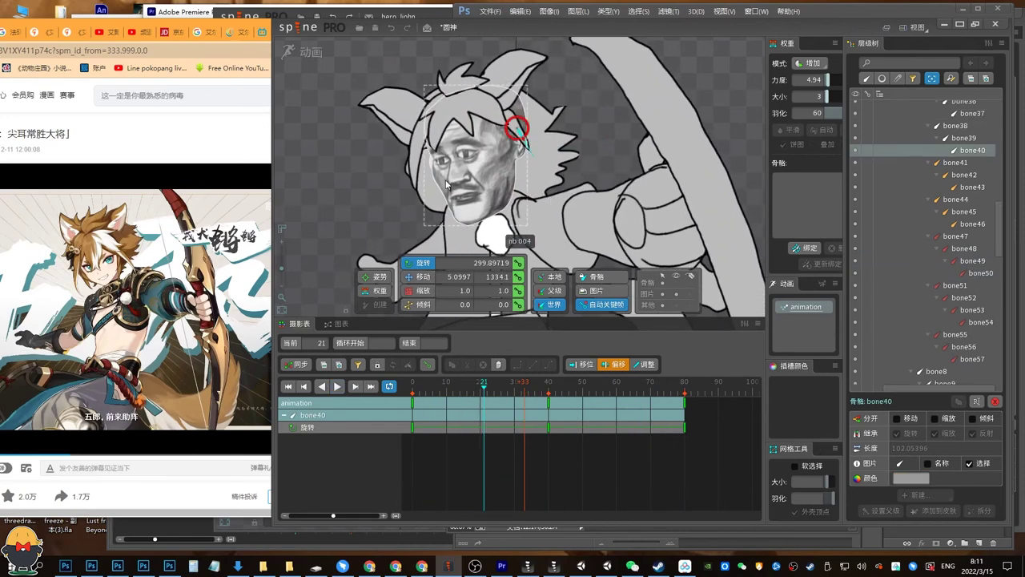
left_click(420, 178, "ctrl")
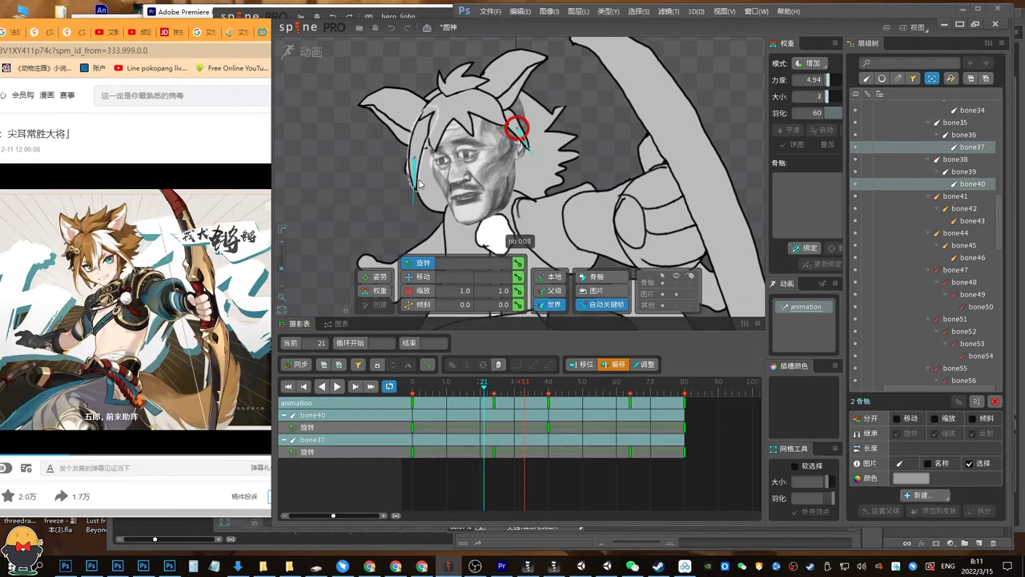
left_click(527, 155)
left_click_drag(415, 416, 493, 413)
key("d")
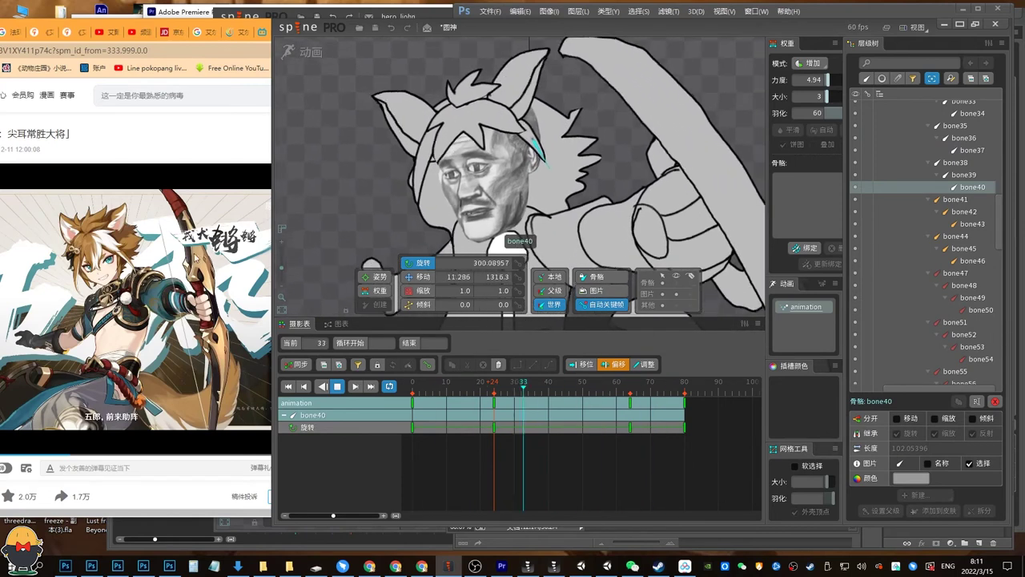
Switch to the browser, advance the reference video to another pose of the character, and return to Spine.
left_click(204, 320)
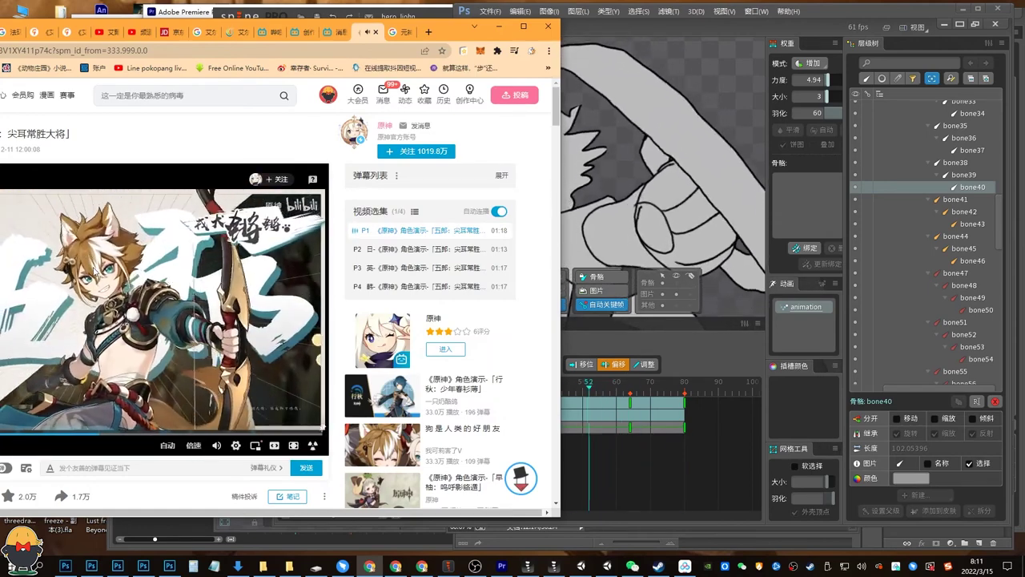
scroll(545, 208, "down", 3)
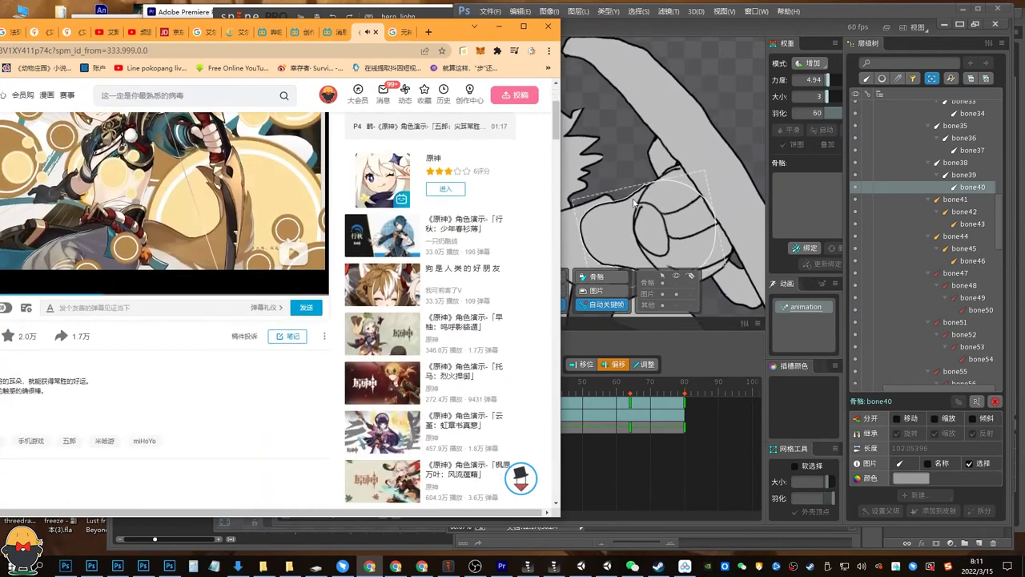
scroll(544, 208, "up", 3)
left_click(654, 120)
scroll(654, 120, "down", 5)
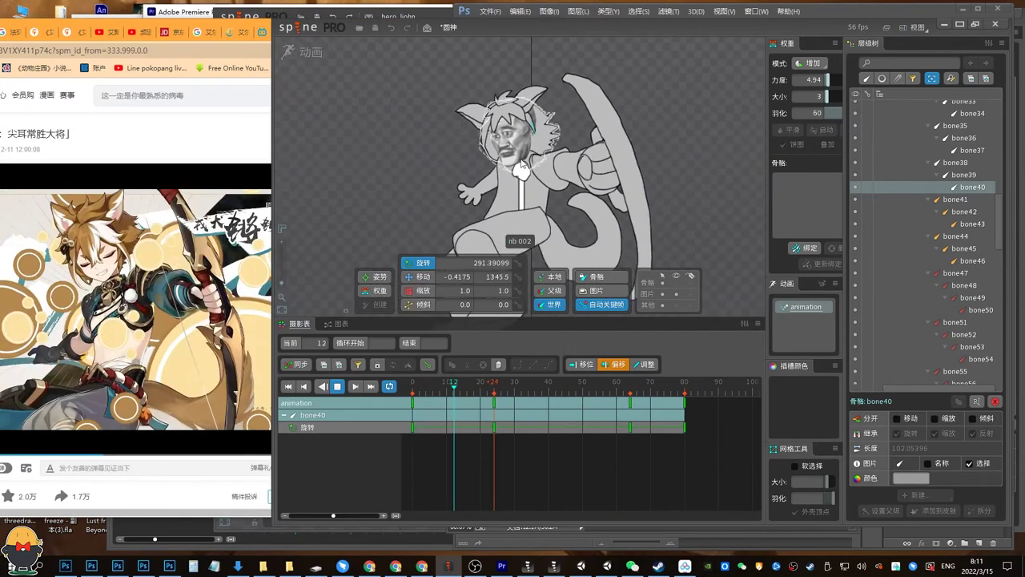
Save the project, stop playback, and make the bones visible in the viewport.
key("ctrl+s")
left_click_drag(281, 284, 281, 280)
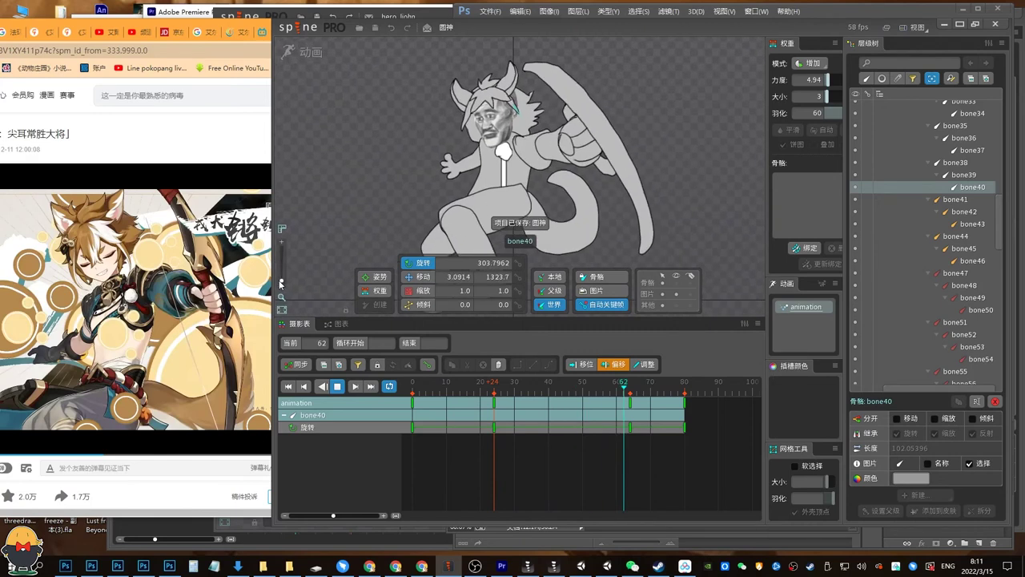
key("d")
left_click(677, 284)
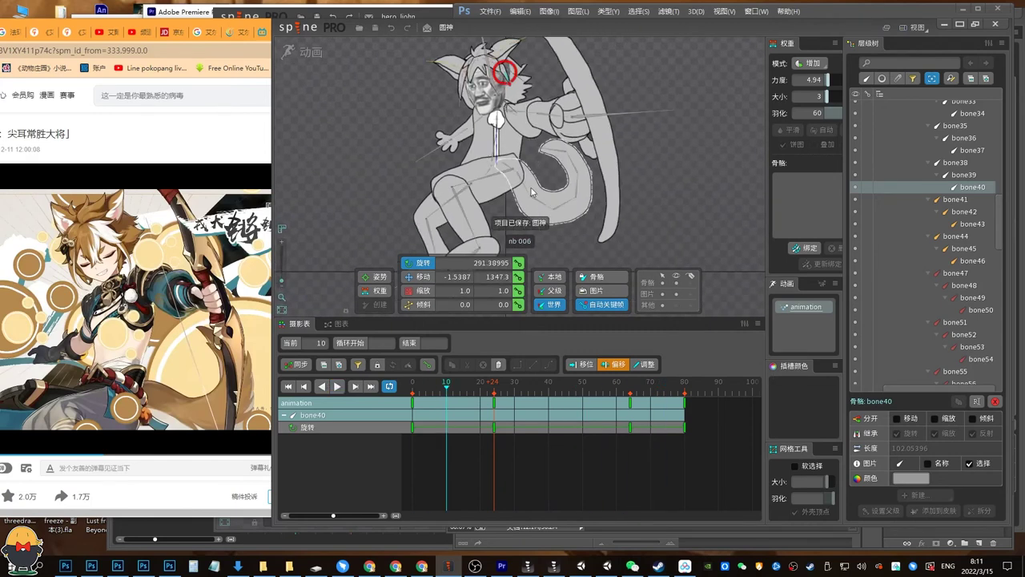
Select tail bones 19 through 25 and key their rotation at frames 0 and 80.
left_click(523, 181)
left_click(511, 169, "ctrl")
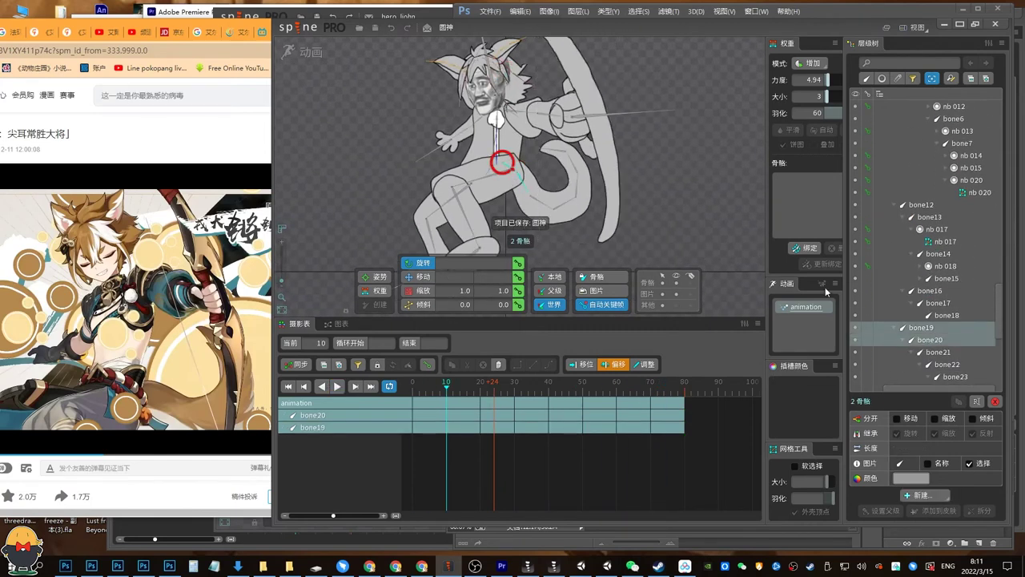
left_click(955, 376, "shift")
scroll(980, 333, "down", 2)
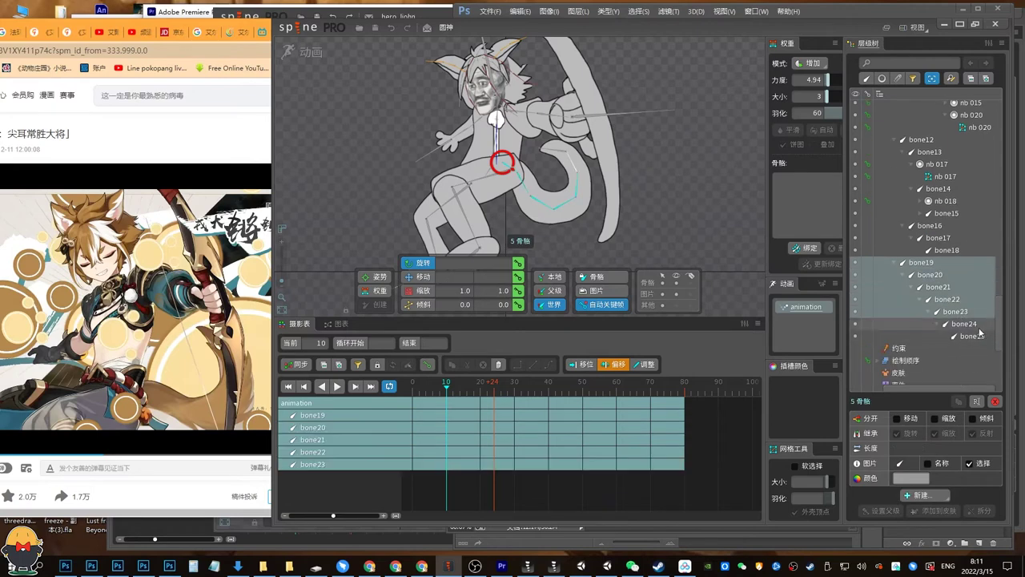
left_click(973, 336, "shift")
key("Home")
left_click(517, 262)
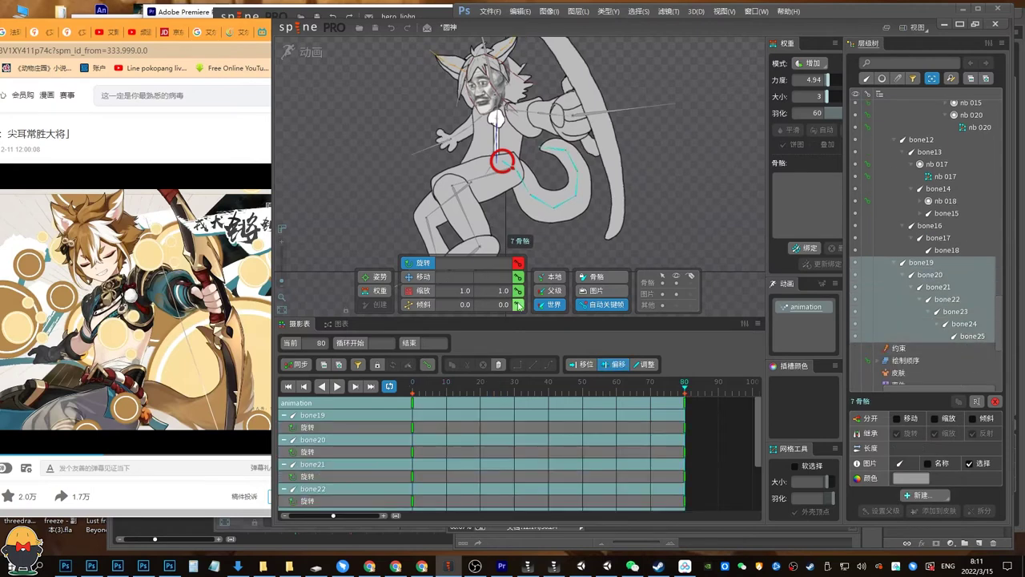
Try rotating the tail bones at frame 40 to curl the tail into a tight spiral.
left_click(550, 391)
left_click_drag(662, 257, 688, 208)
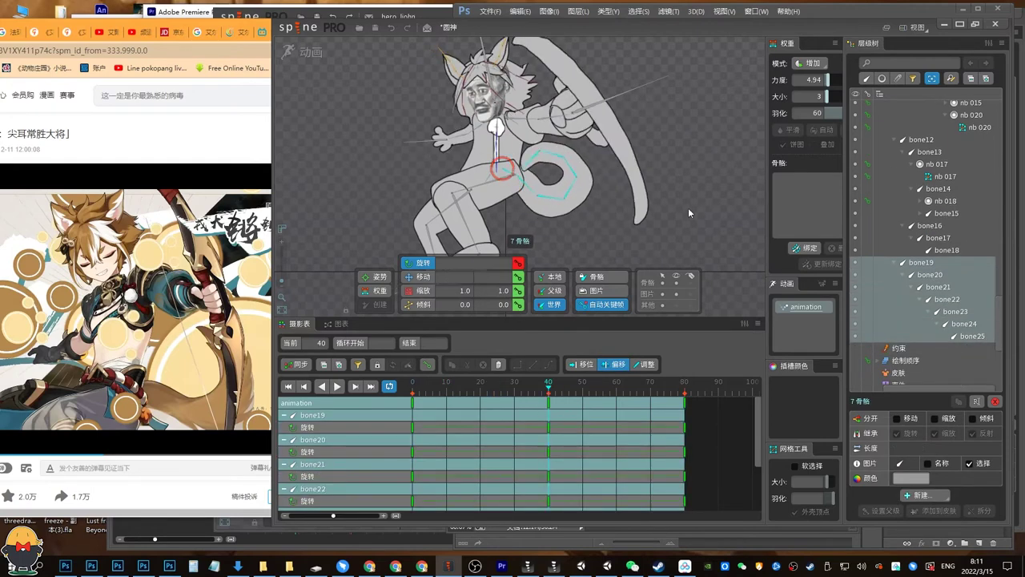
left_click(552, 155)
left_click(537, 160, "ctrl")
left_click(611, 189)
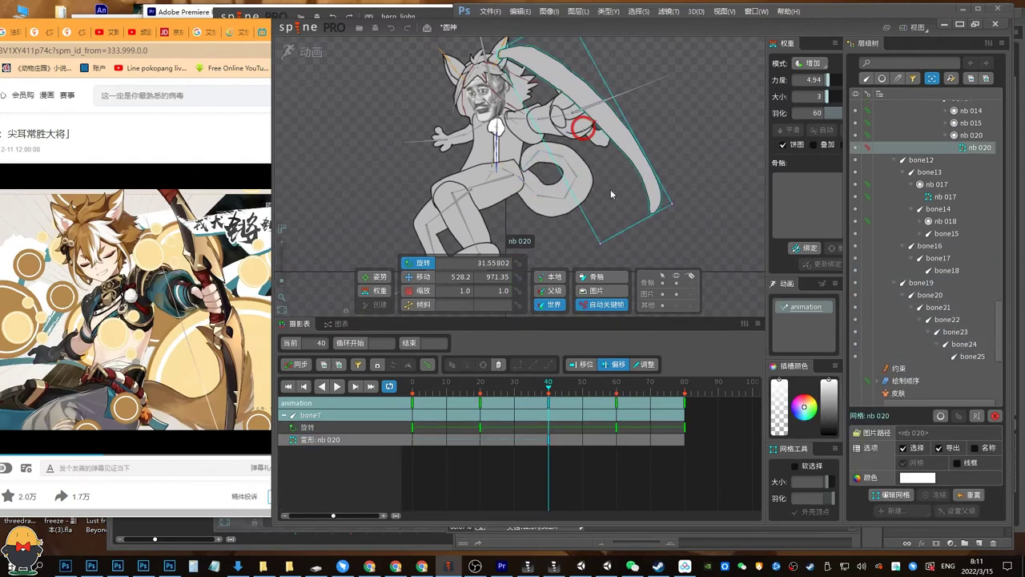
left_click(537, 163)
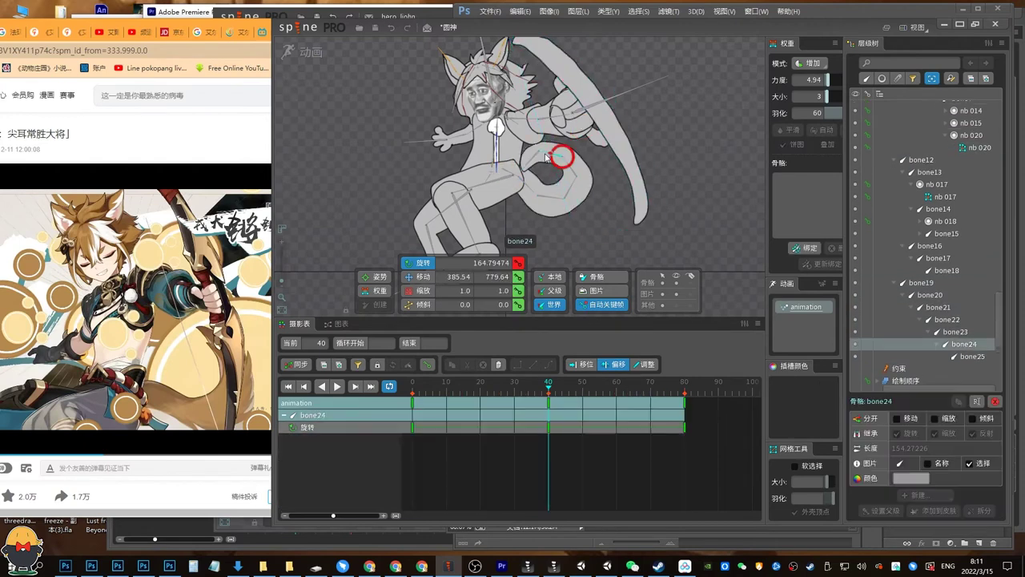
left_click(573, 176)
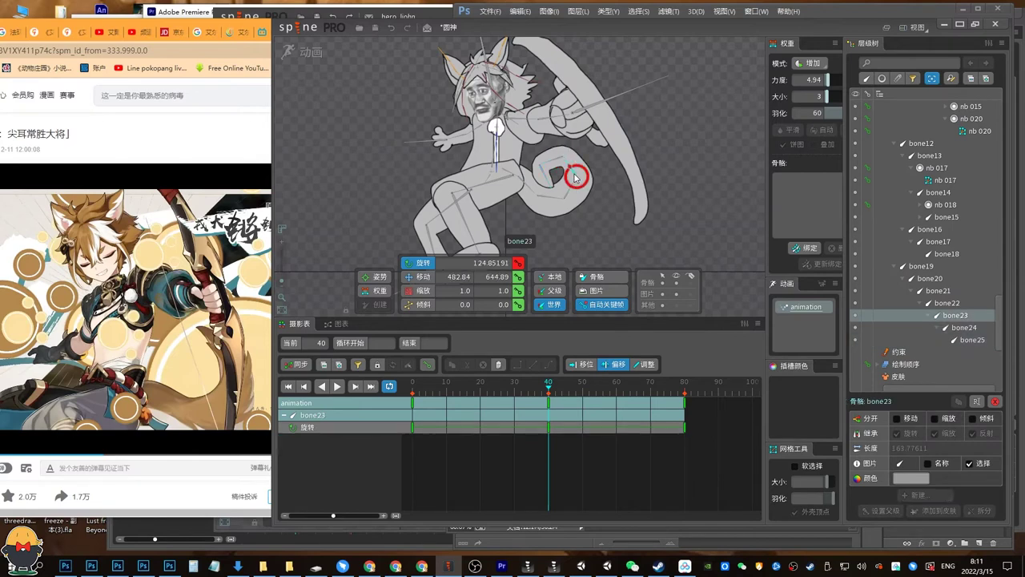
left_click(574, 179)
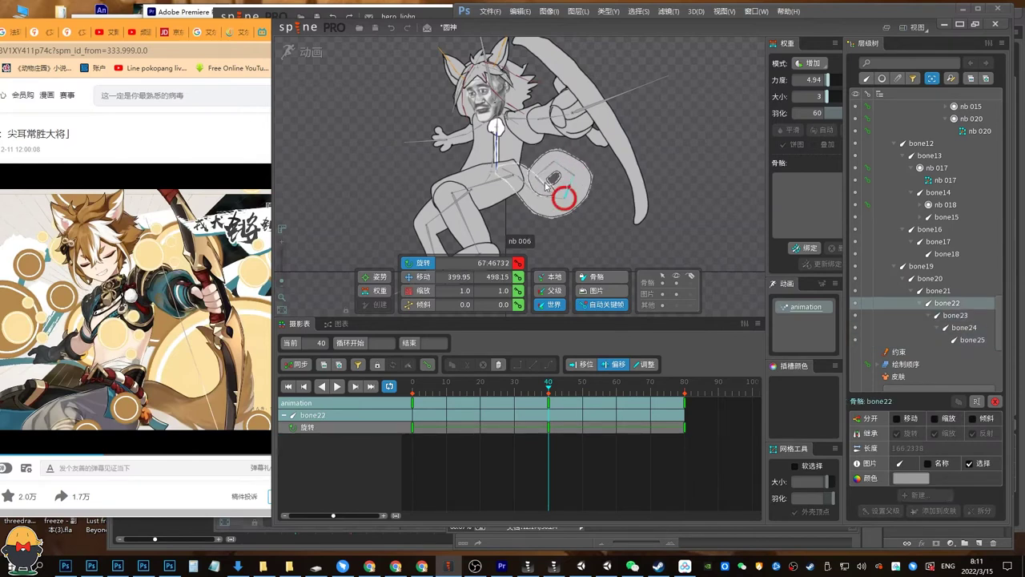
left_click(554, 189)
Select tail bones 19 through 25 with all their rotation keys, and play the spiral tail motion.
left_click(929, 268)
left_click(964, 342, "shift")
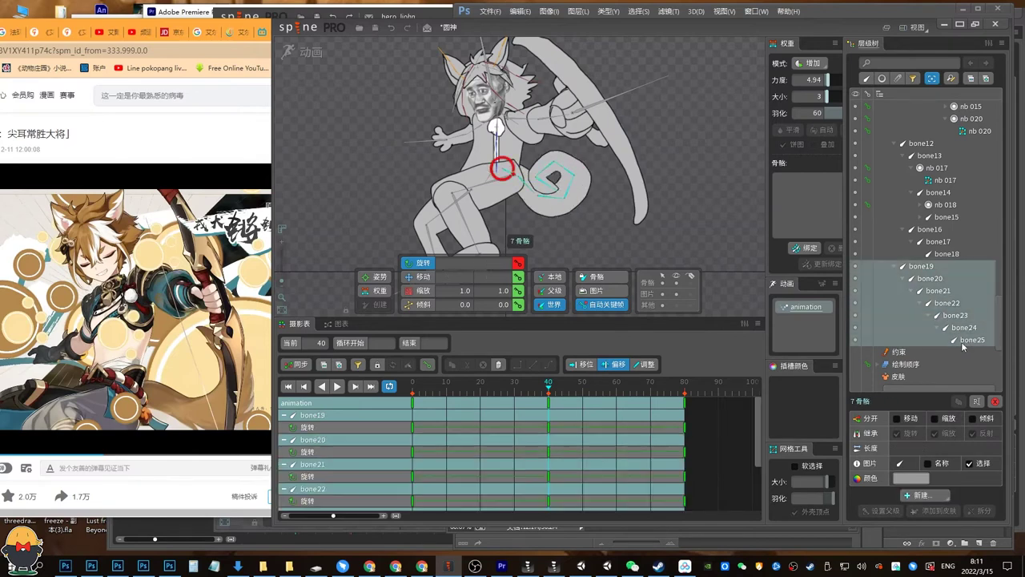
left_click_drag(724, 483, 405, 412)
key("space")
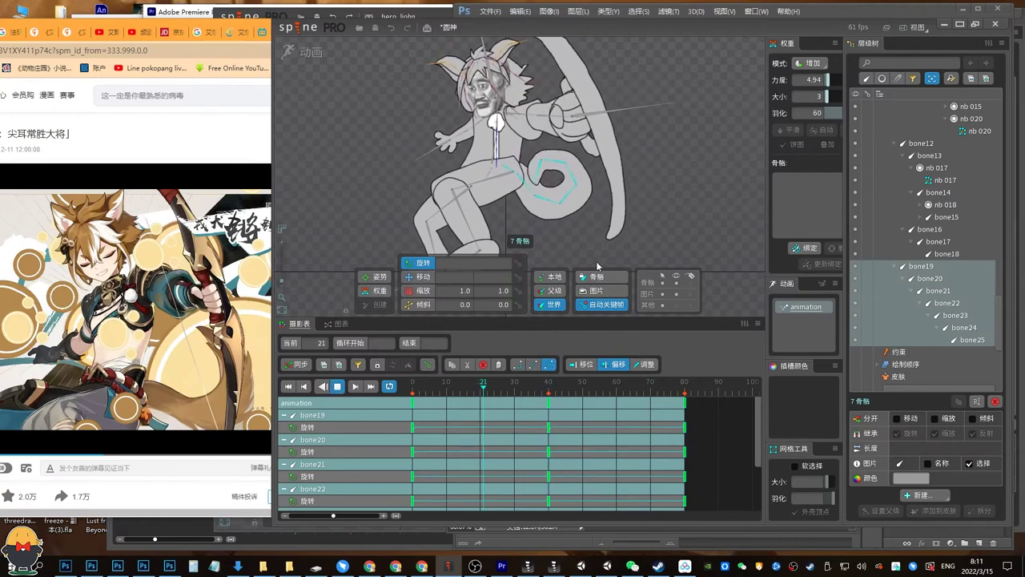
Delete the frame 40 rotation keys of tail bones 19 through 25.
mouse_move(548, 390)
left_mouse_down()
mouse_move(428, 398)
mouse_move(527, 406)
mouse_move(500, 392)
mouse_move(549, 390)
left_mouse_up()
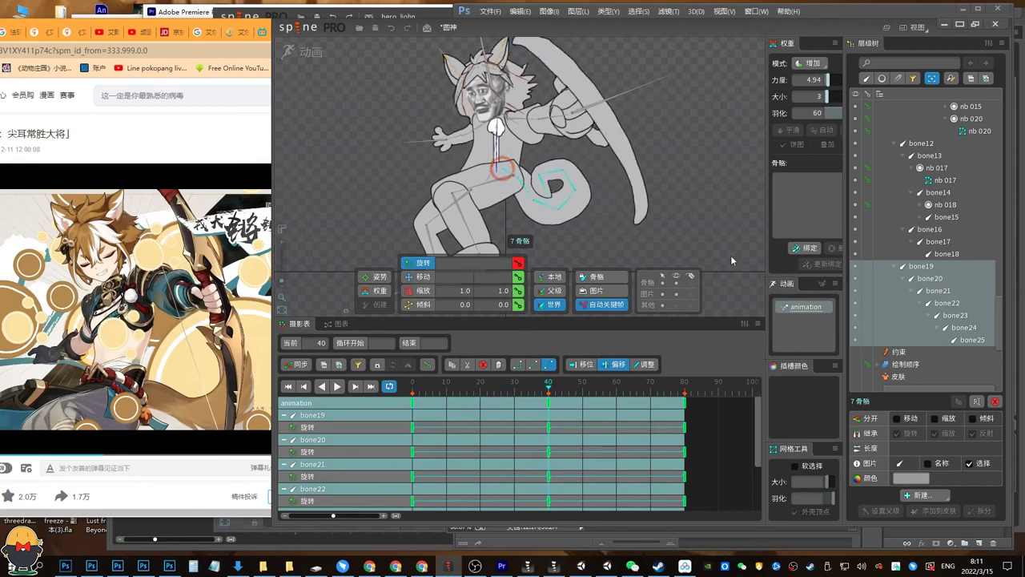
key("d")
key("d")
left_click_drag(616, 471, 493, 321)
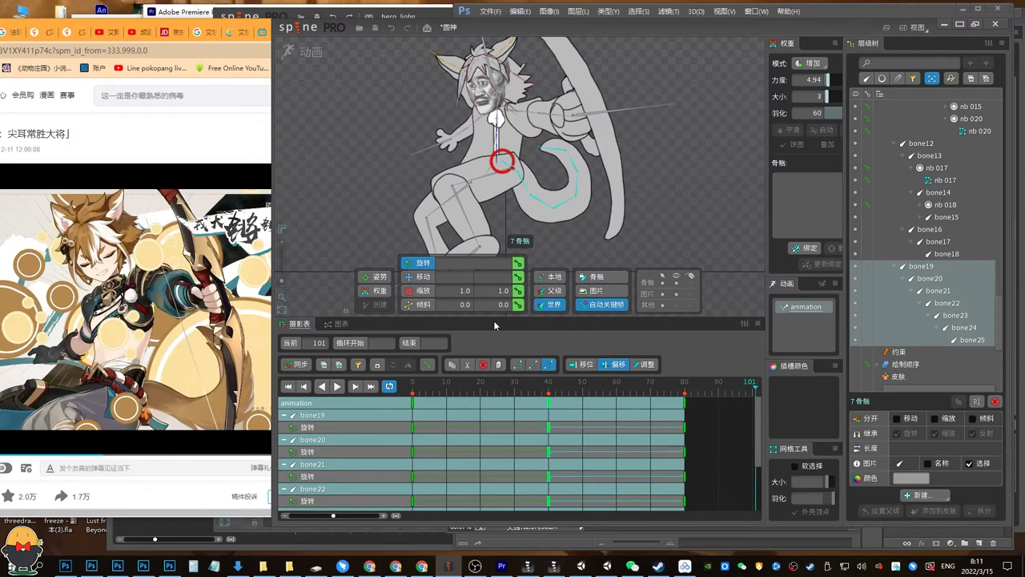
key("Delete")
key("d")
At frame 40, rotate tail bones 22 through 25 outward to uncurl the tail, and play the animation.
left_click(548, 392)
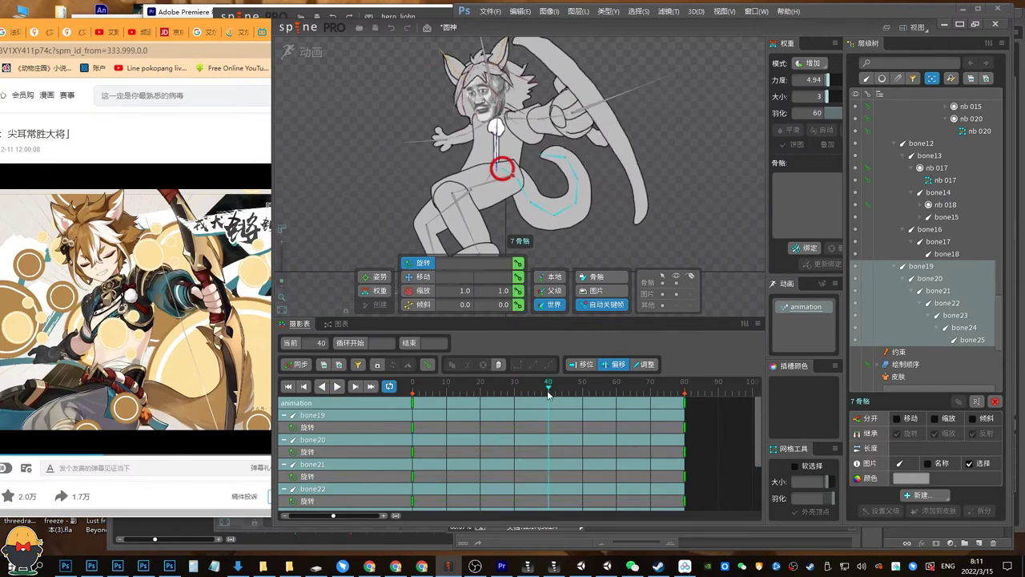
left_click(577, 180)
left_click(568, 164, "ctrl")
left_click(580, 206)
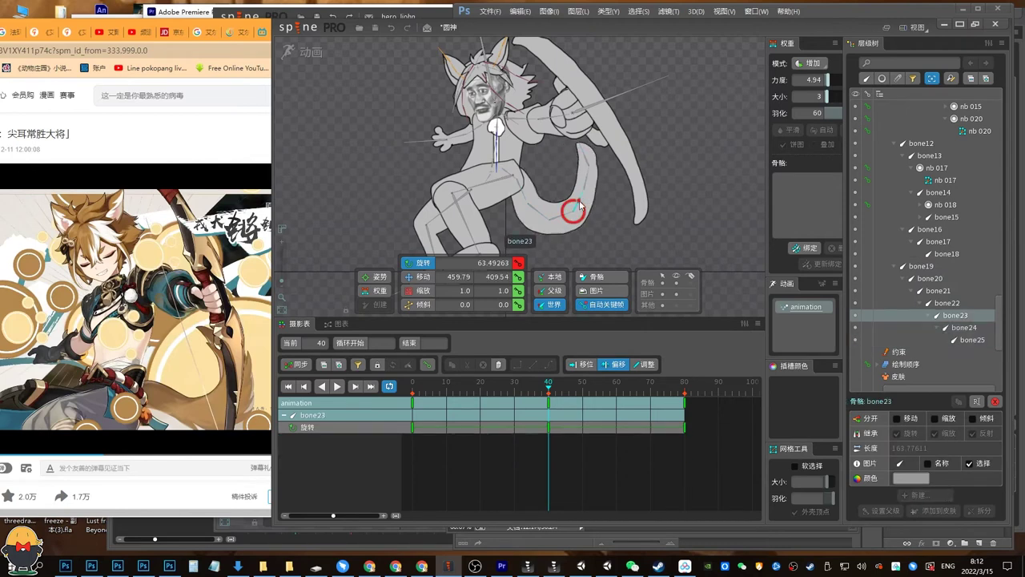
left_click_drag(565, 216, 571, 217)
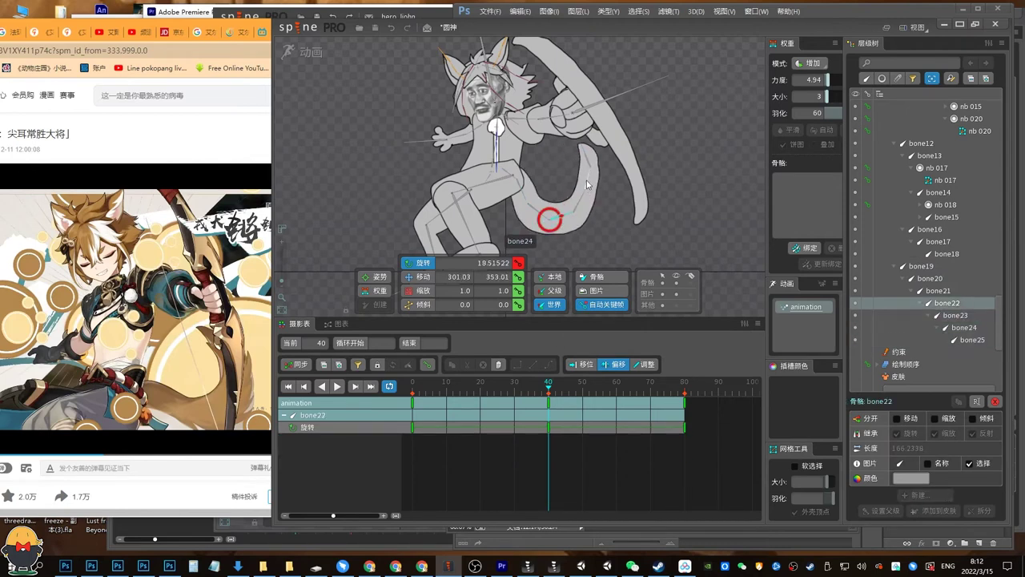
left_click(587, 185)
left_click(595, 159)
left_click(588, 184)
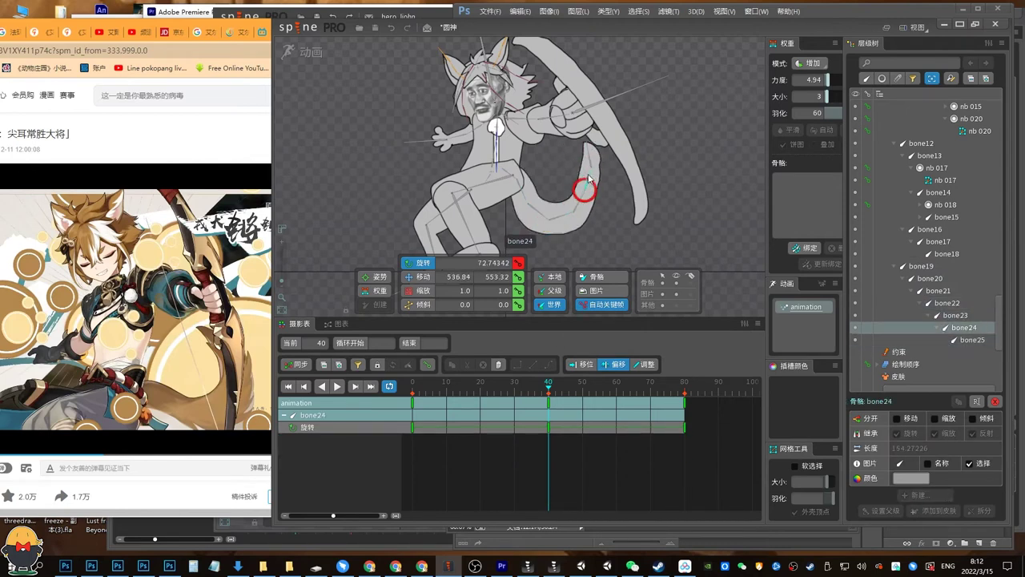
key("Home")
key("d")
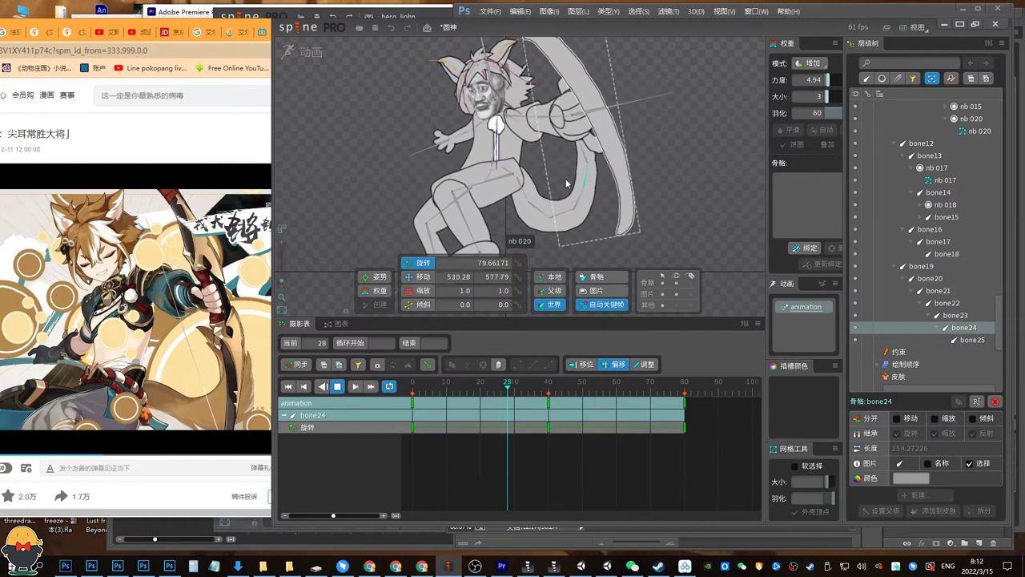
Select all rotation keys of tail bones 19 through 25, play the uncurling motion, and return to frame 0.
key("d")
key("Home")
left_click(925, 267)
left_click(967, 340, "shift")
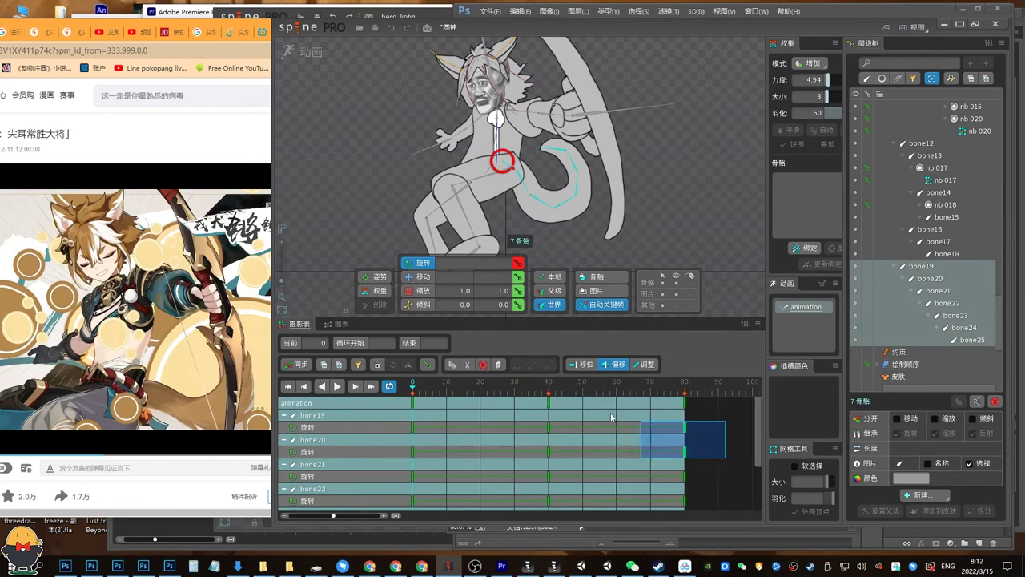
left_click_drag(610, 417, 401, 398)
key("d")
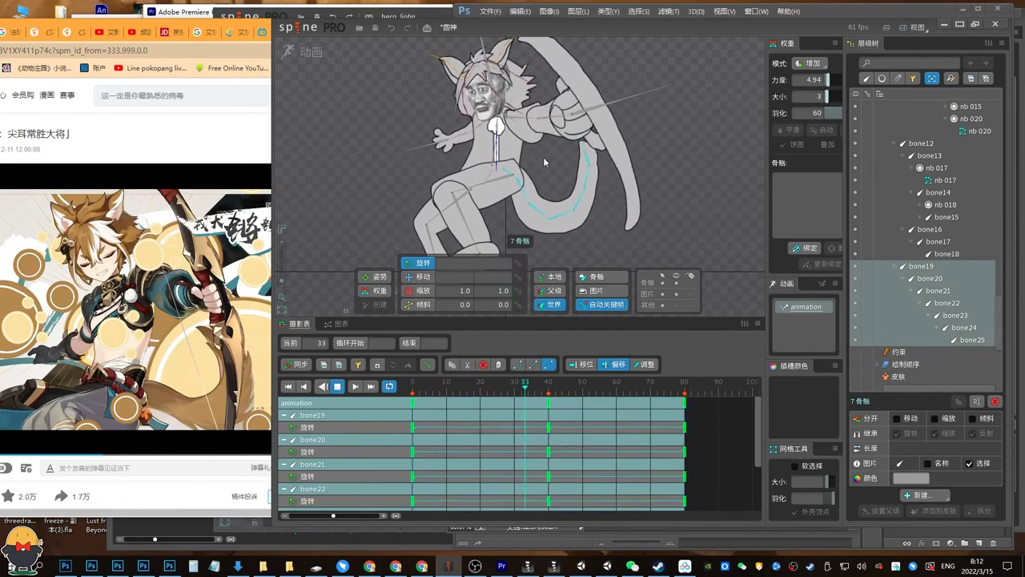
key("space")
key("Home")
key("space")
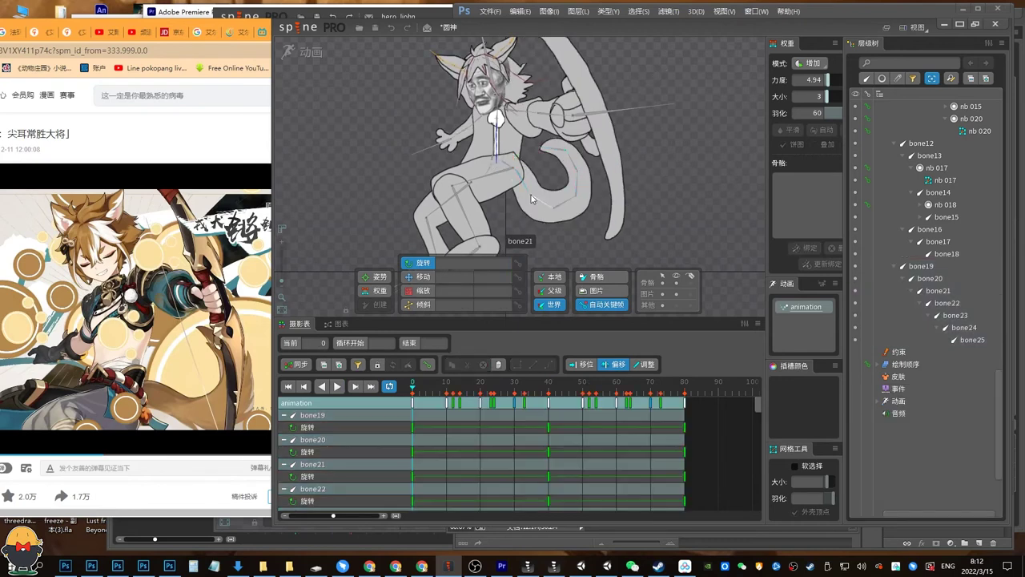
At frame 0, rotate the tail-tip bones 24 and 25 to curl the tip tighter inward, and add bone23 to the selection.
left_click(530, 190)
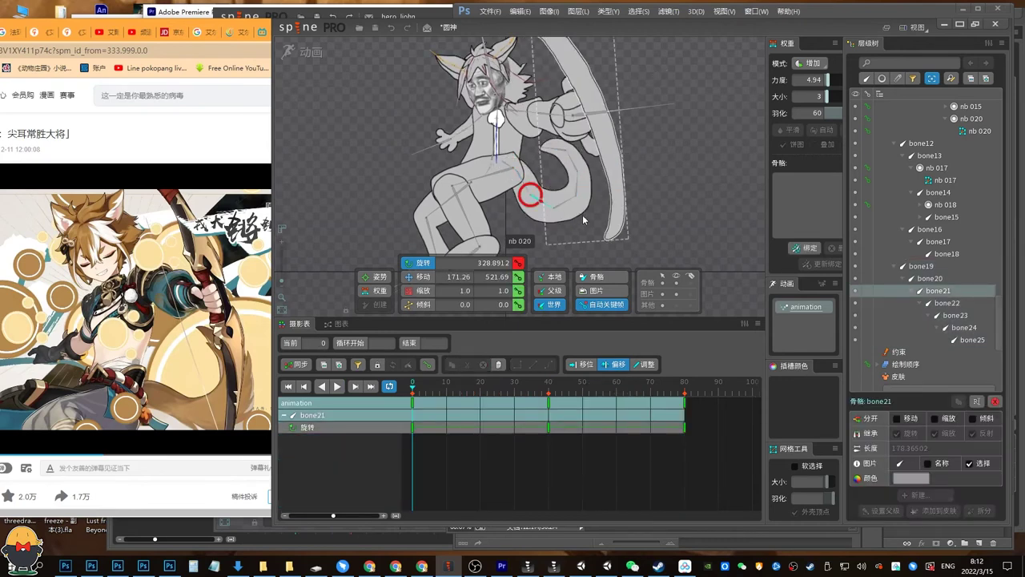
left_click(573, 205)
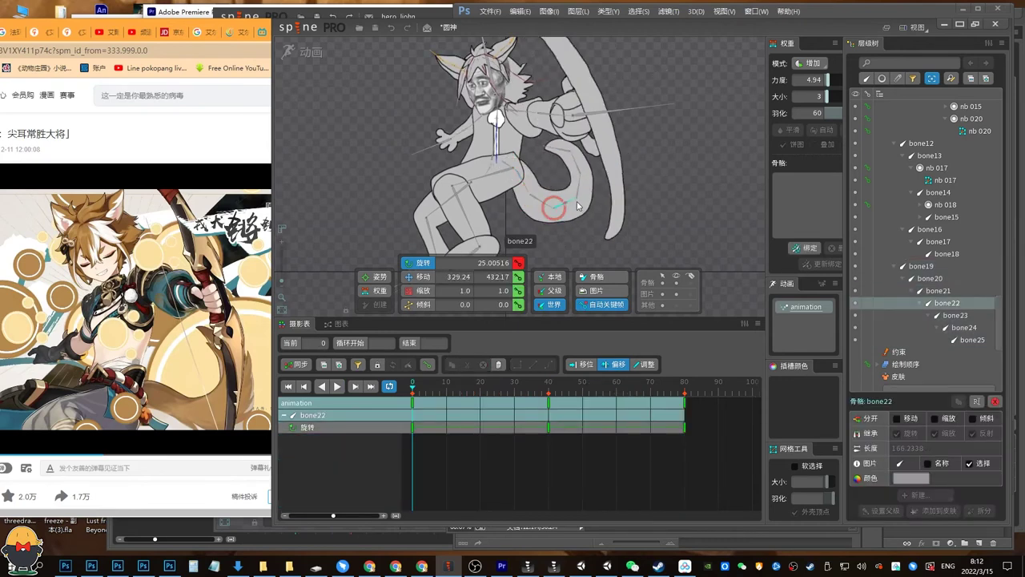
left_click(577, 170)
left_click(555, 153, "ctrl")
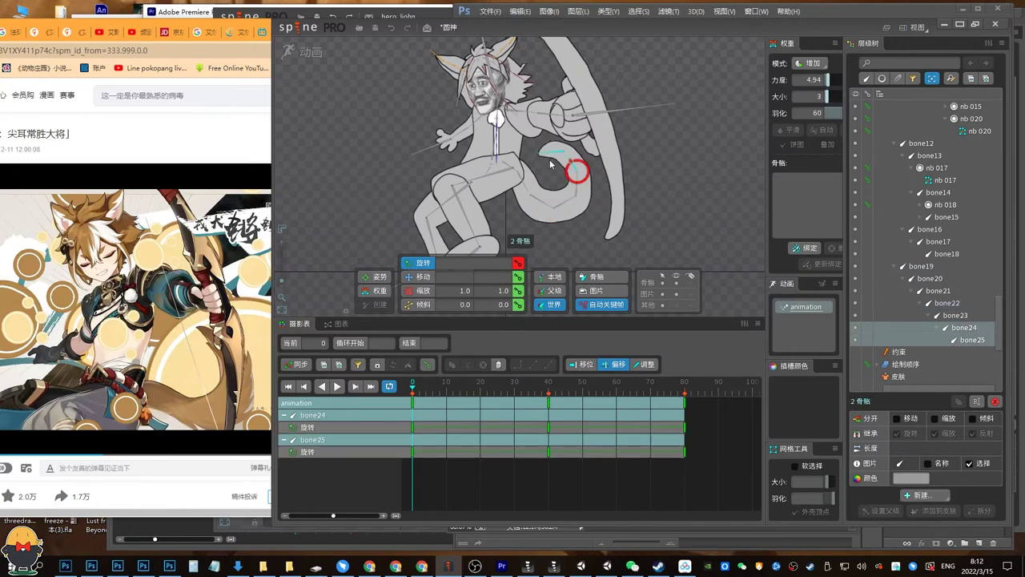
left_click(577, 170, "ctrl")
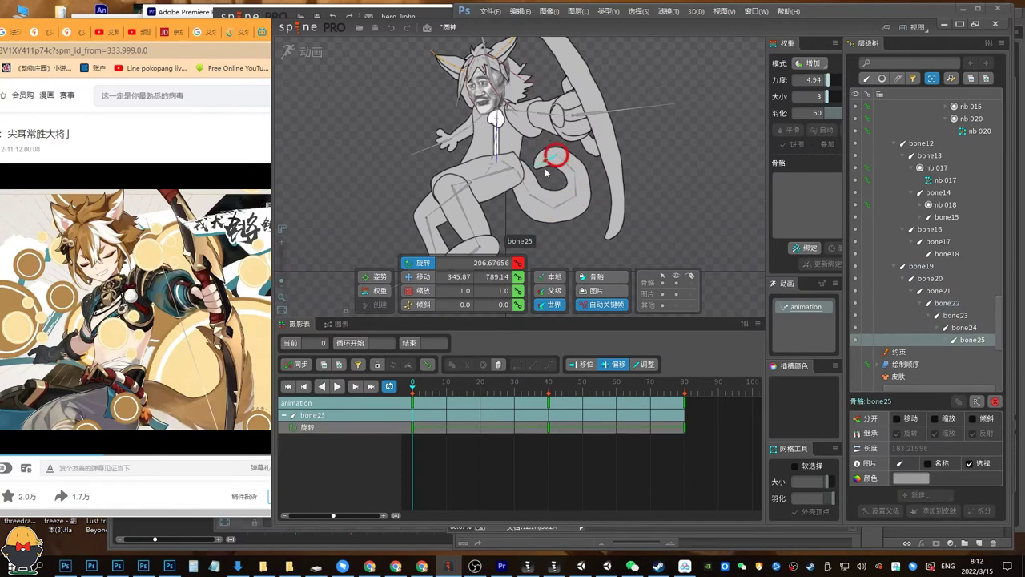
left_click(577, 169, "ctrl")
left_click(577, 191, "ctrl")
Copy the frame 0 rotation keys of bones 23, 24 and 25 to frame 80, and play the animation.
left_click_drag(451, 400, 411, 430)
key("ctrl+c")
key("End")
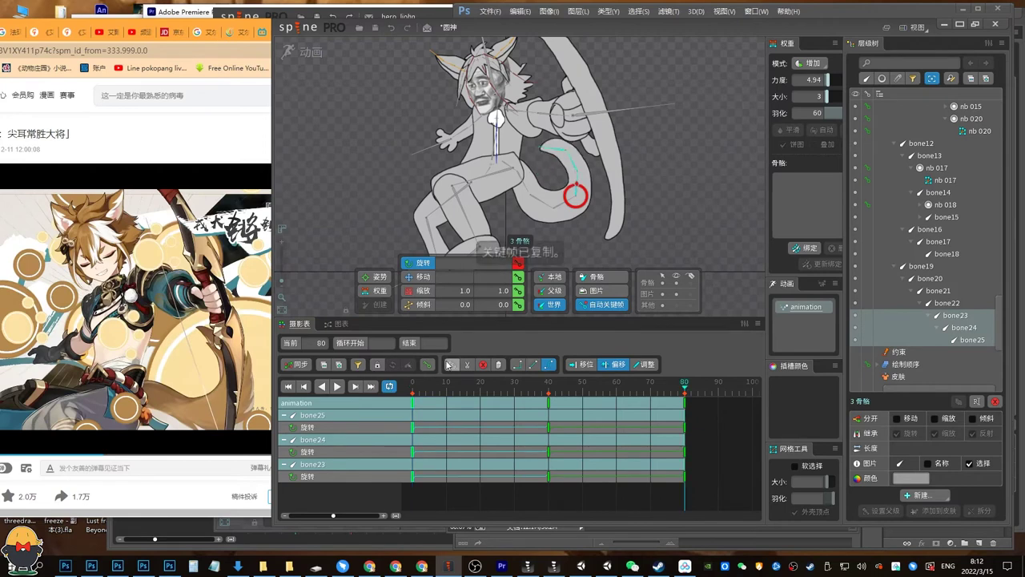
key("ctrl+v")
key("d")
key("d")
key("Home")
key("d")
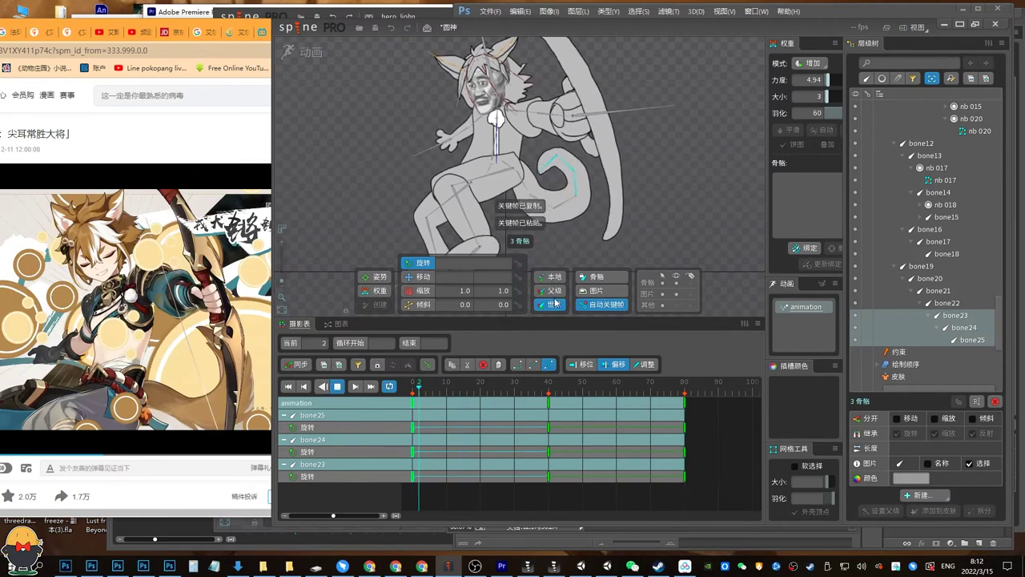
Select leg bones 13, 14, 16 and 17 and key their rotation at frame 0.
left_click_drag(582, 241, 583, 198)
key("d")
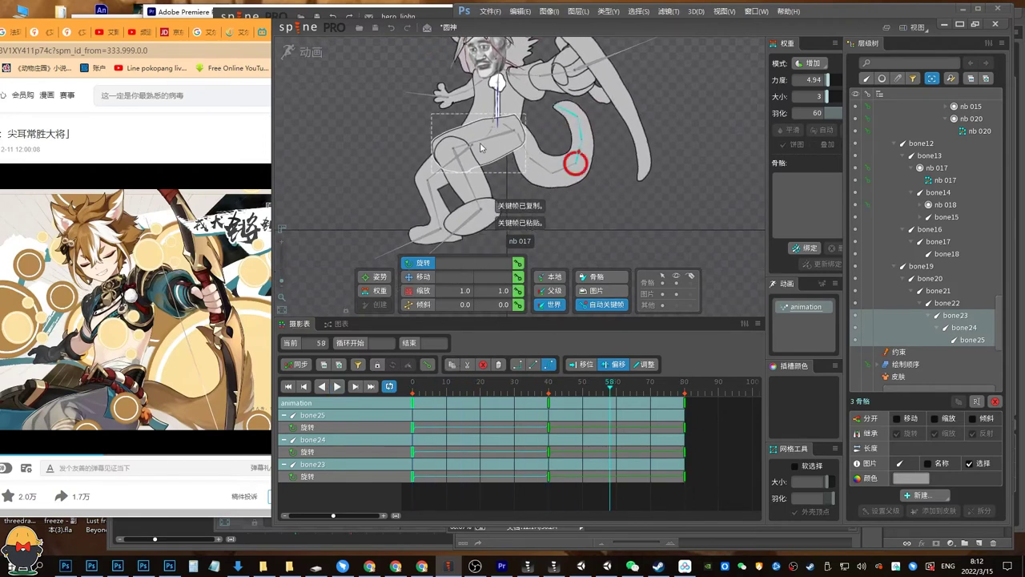
left_click(482, 141)
left_click(463, 180, "ctrl")
left_click(449, 161, "ctrl")
left_click(433, 202, "ctrl")
key("Home")
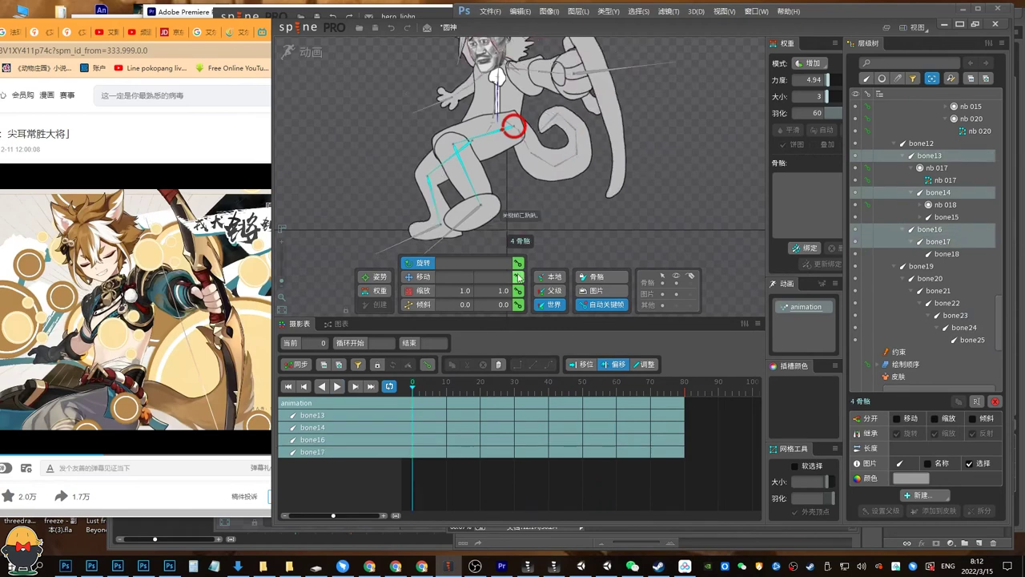
left_click(518, 265)
At frame 40, rotate the thigh and shin bones into a new crouching leg pose.
key("End")
left_click(550, 390)
left_click_drag(484, 200, 493, 218)
Select foot bones 15 and 18 and key their rotation at frame 40 and at frame 0.
left_click(497, 232)
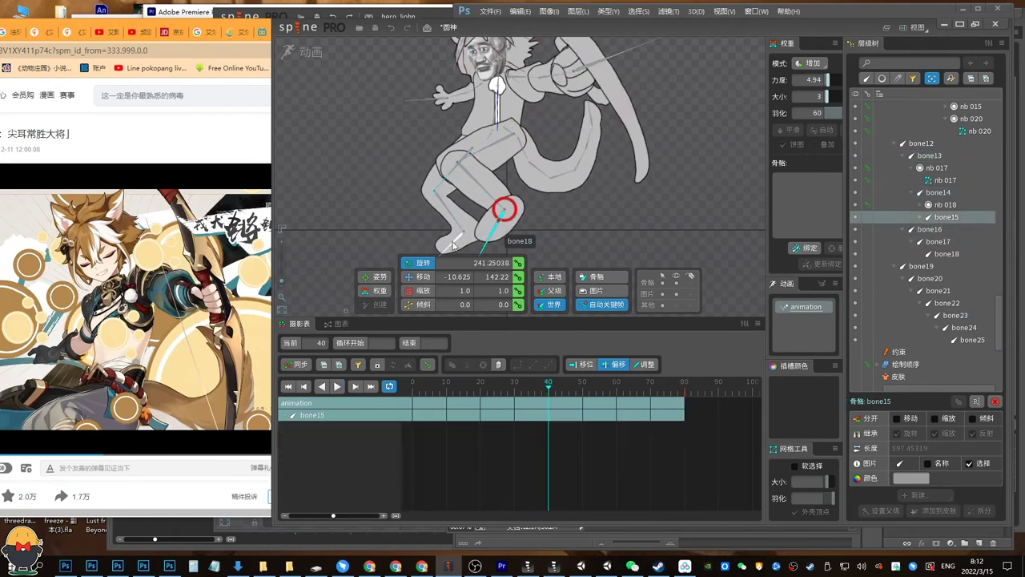
left_click(453, 243, "ctrl")
left_click(517, 265)
key("Home")
left_click(517, 266)
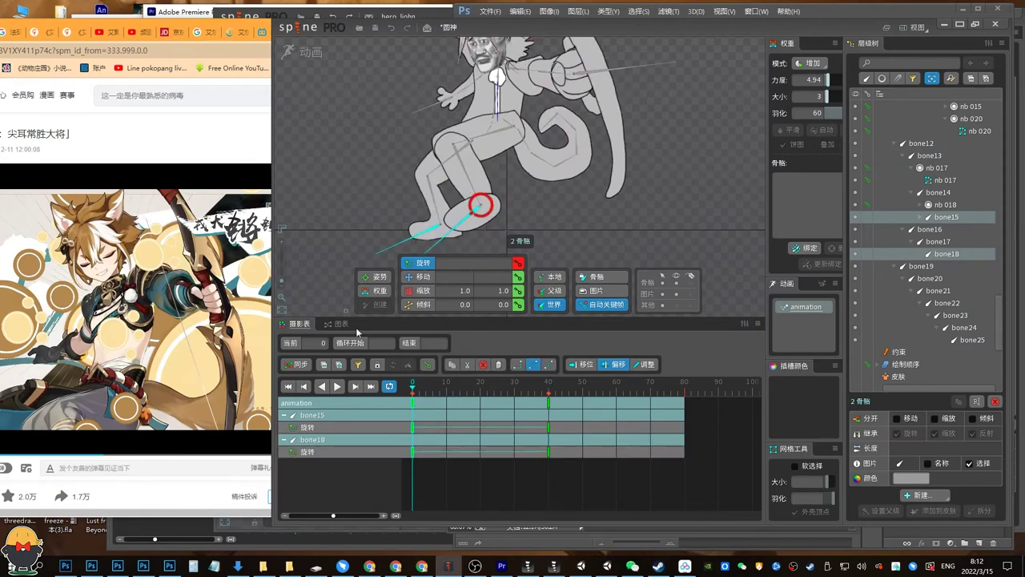
Copy the leg bones' frame 0 rotation keys to frame 80, select leg bones 13 through 18, and play the animation.
left_click(469, 175, "ctrl")
left_click(491, 133, "ctrl")
left_click(461, 163, "ctrl")
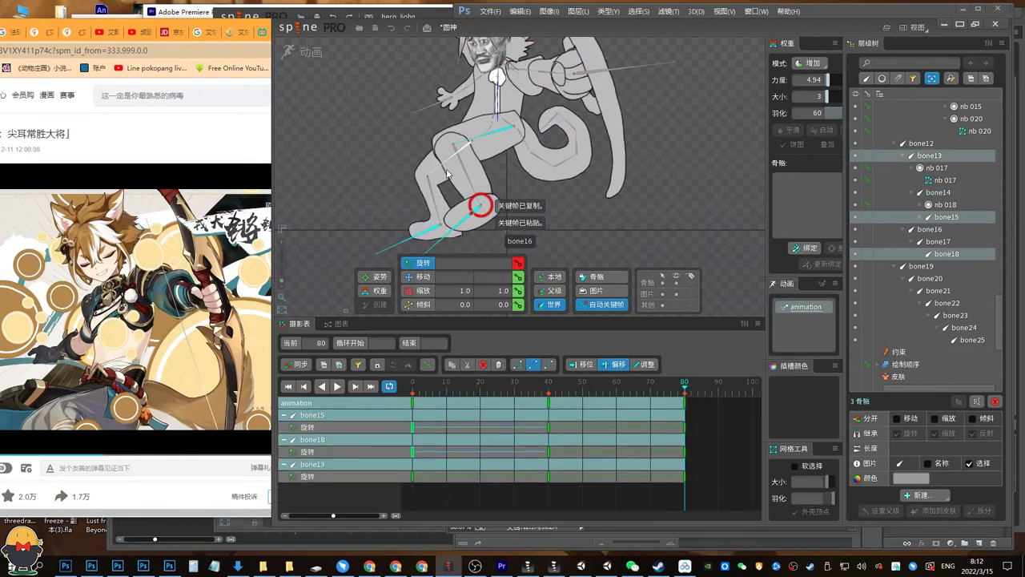
left_click(432, 195, "ctrl")
left_click(445, 162, "ctrl")
left_click(462, 163, "ctrl")
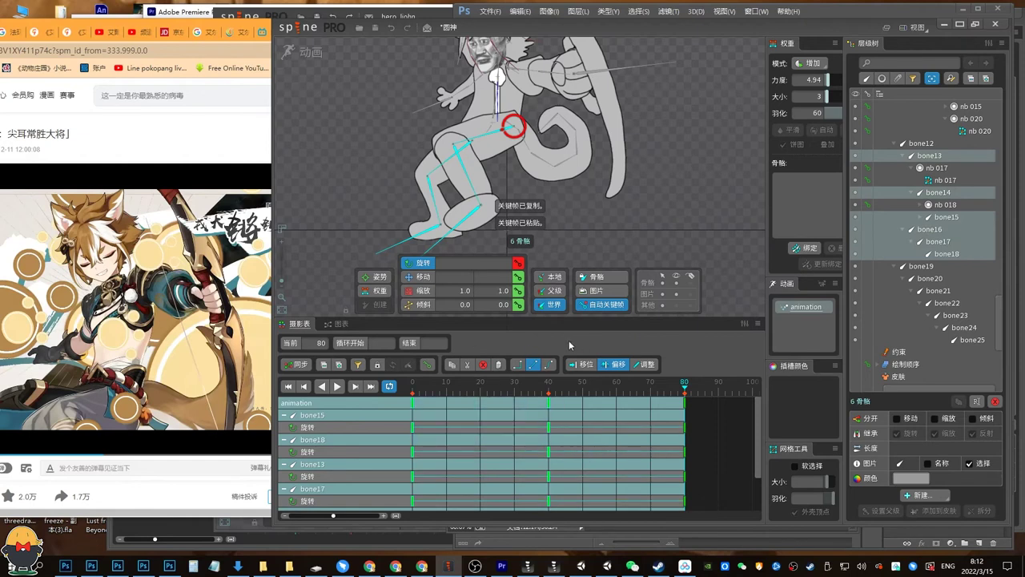
key("d")
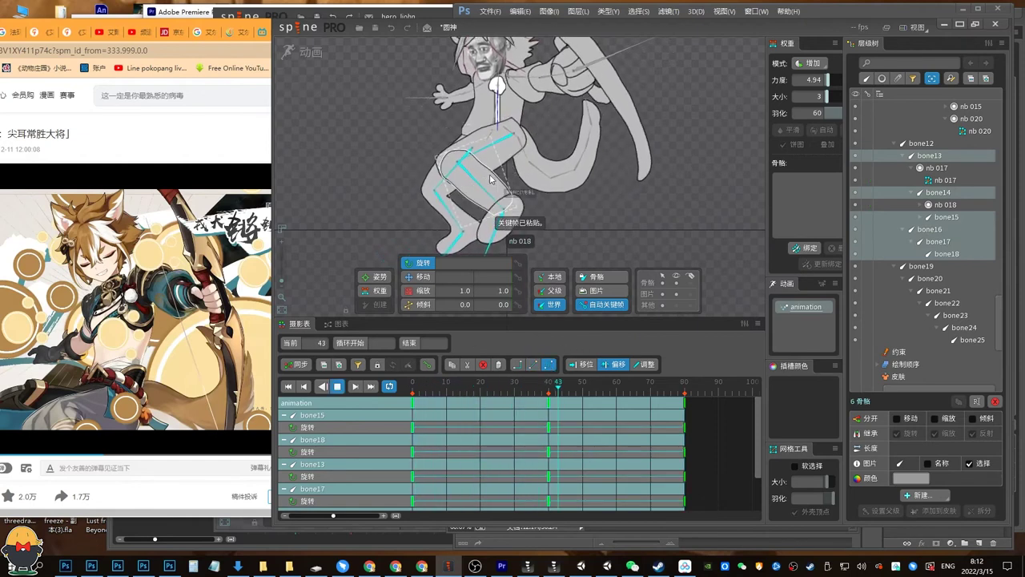
Offset the rotation keys of shin bones 14 and 17, and offset those of foot bones 15 and 18 by 18 frames.
key("d")
left_click(478, 188)
left_click(474, 236, "ctrl")
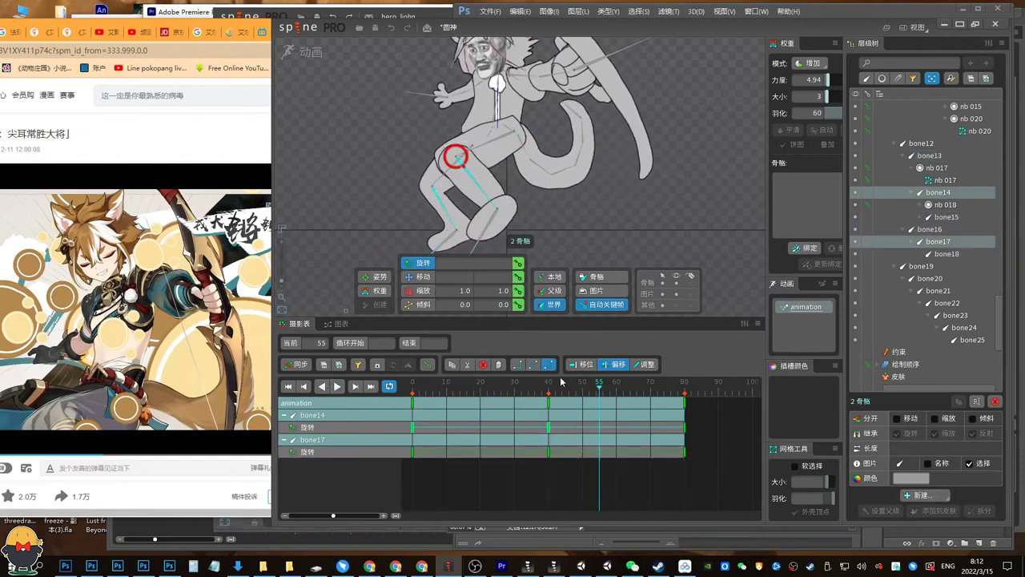
left_click(486, 234)
left_click(444, 240, "ctrl")
key("space")
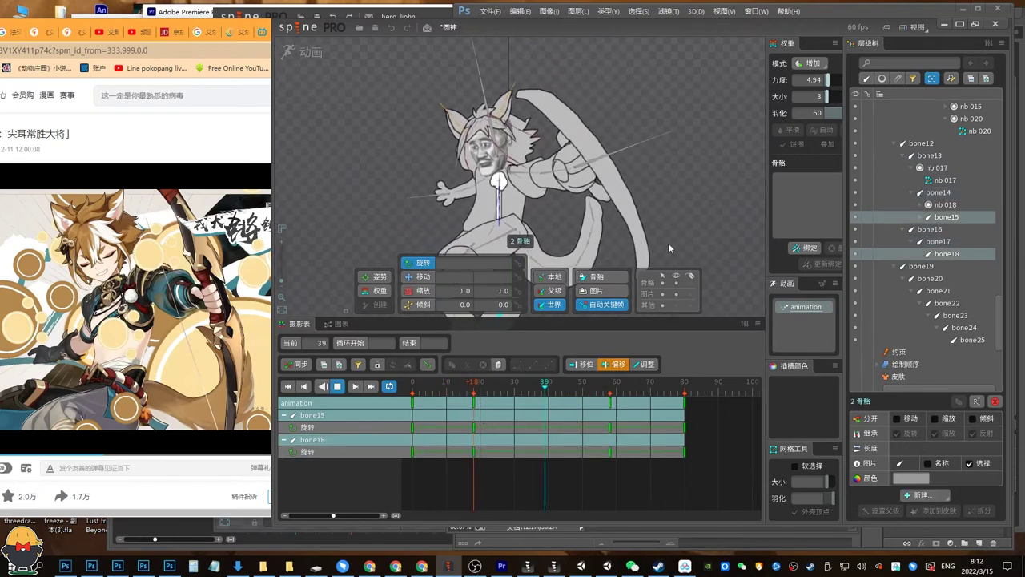
Enlarge the viewport, play back the full-body animation, and save the project.
left_click_drag(681, 318, 678, 391)
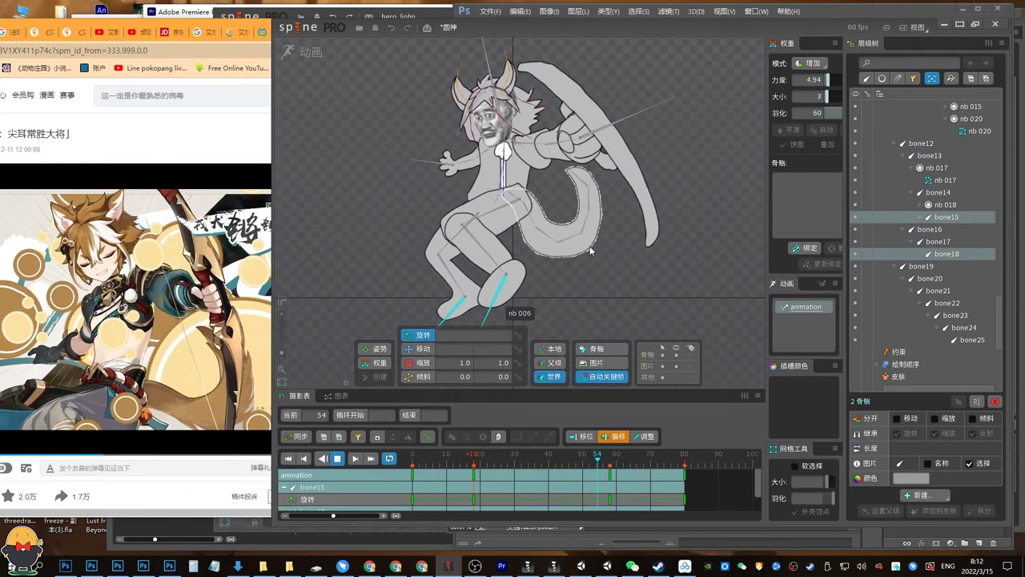
key("d")
key("ctrl+s")
key("Home")
key("space")
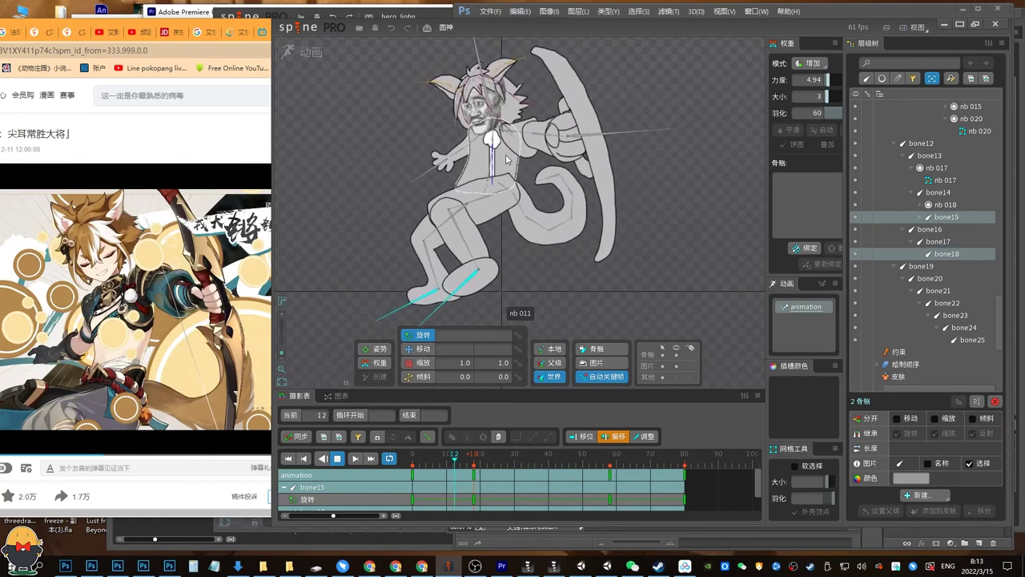
key("space")
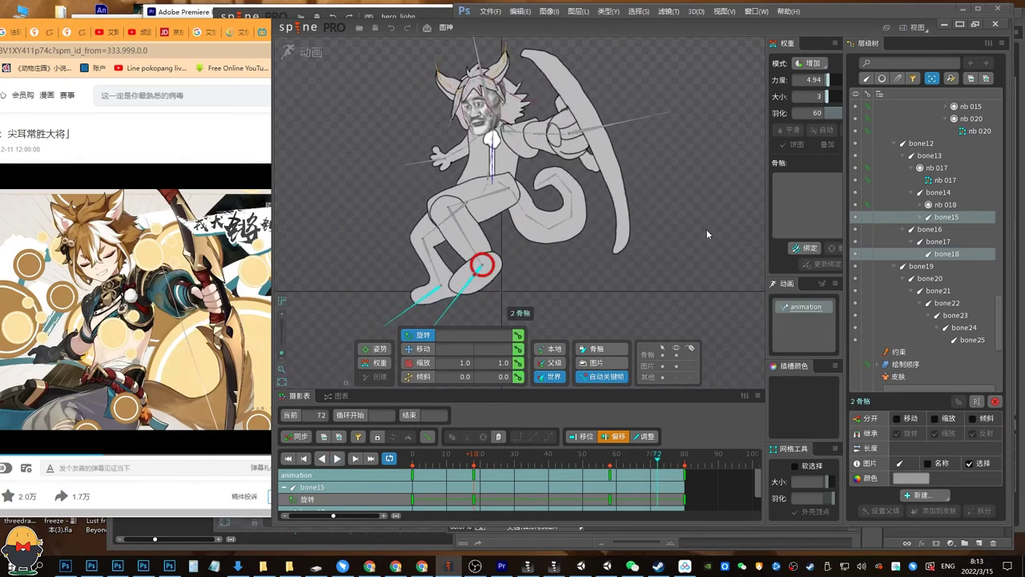
key("ctrl+s")
With no bones selected, copy all animation keys, paste them at frames 80 and 160, and play the extended animation.
scroll(332, 516, "down", 3)
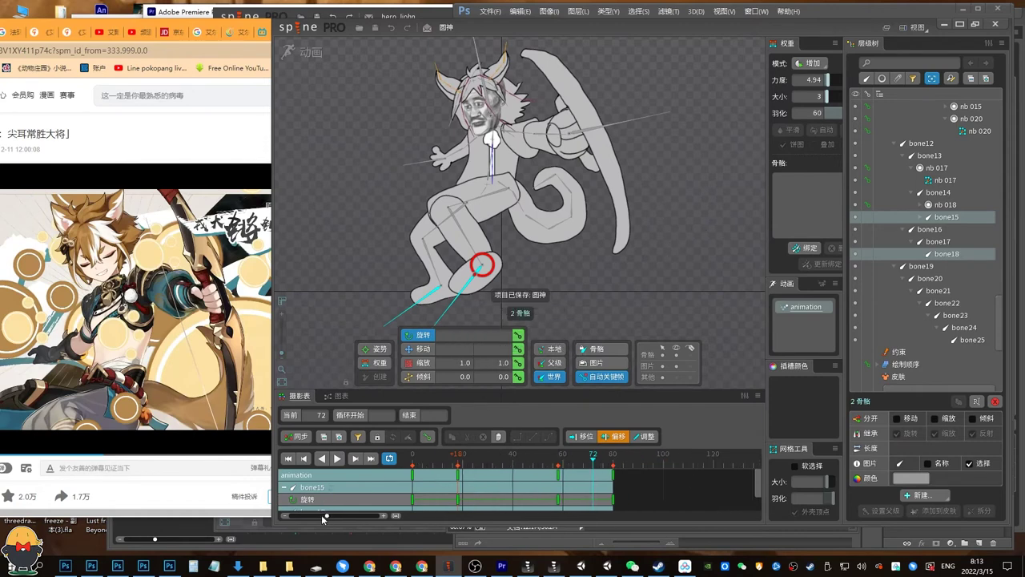
key("space")
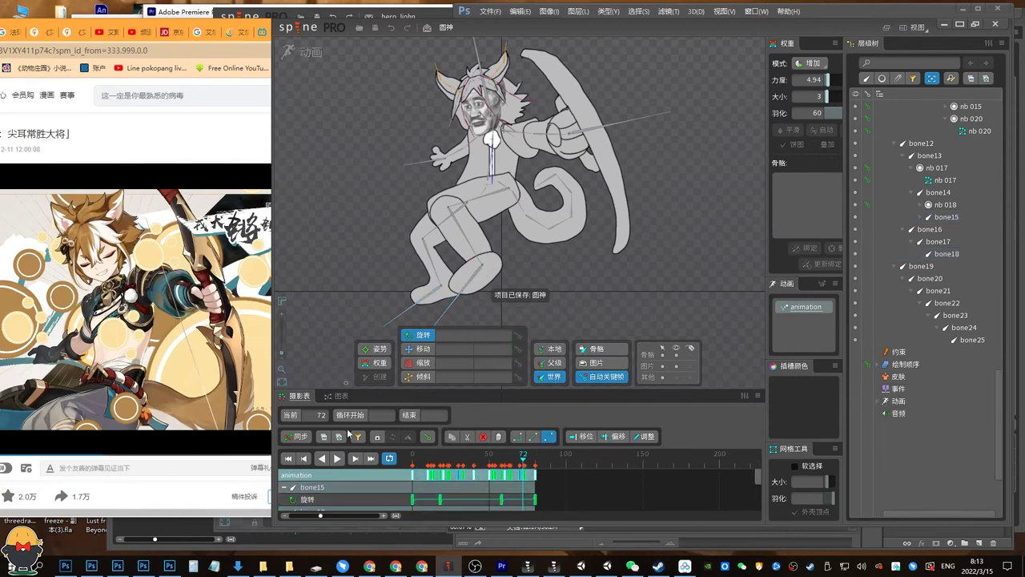
key("Home")
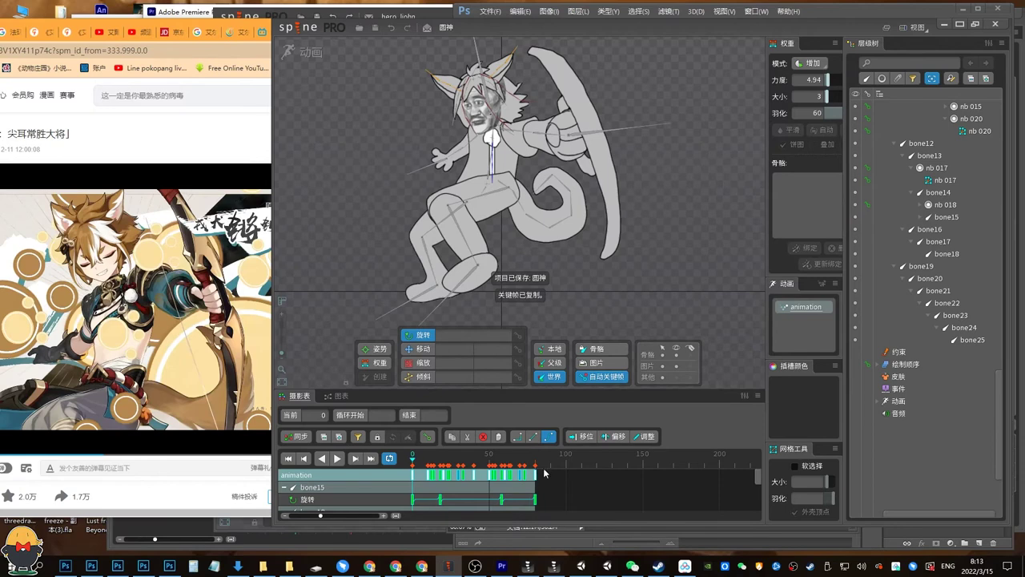
key("ctrl+v")
key("End")
key("ctrl+v")
key("Home")
key("d")
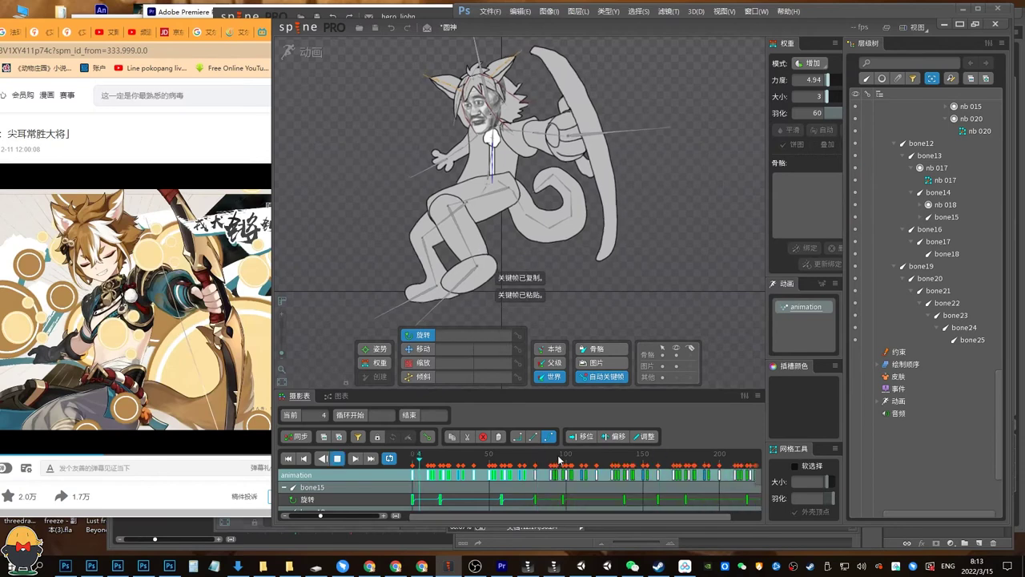
key("d")
key("d")
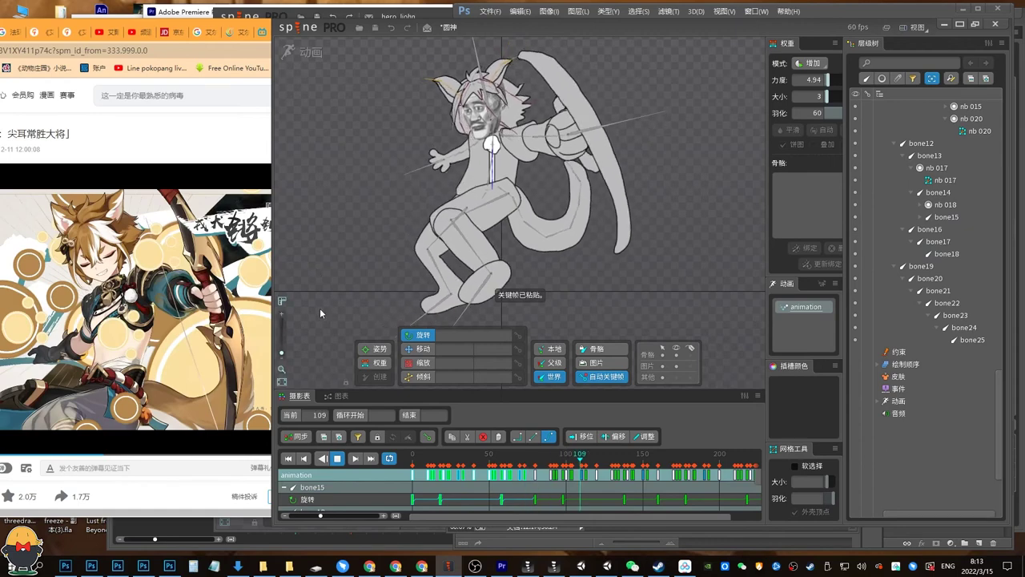
Select ear bones 41 through 46 and delete their rotation keys after frame 160.
left_click_drag(281, 352, 282, 347)
left_click_drag(416, 66, 417, 191)
key("d")
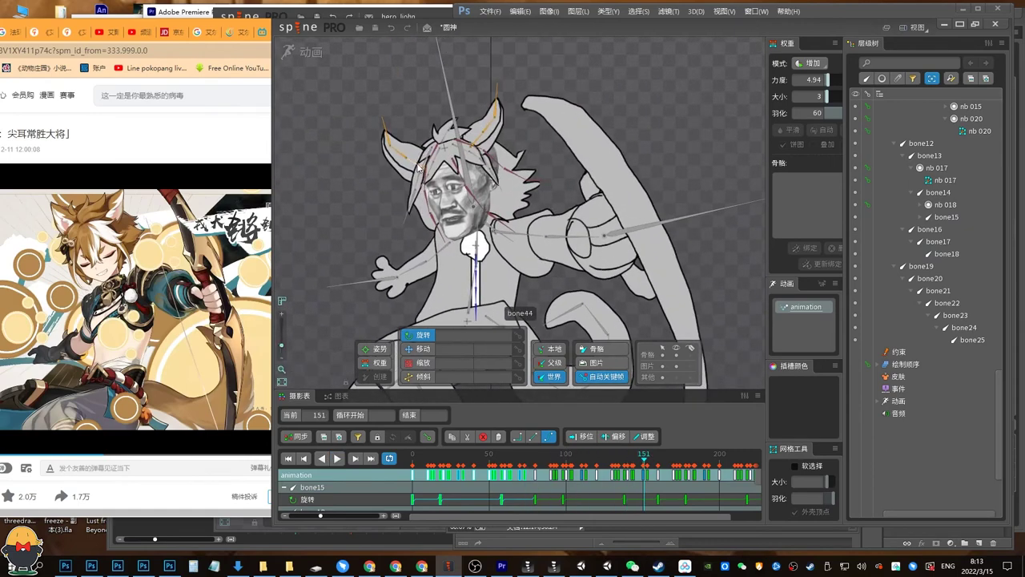
left_click(417, 166)
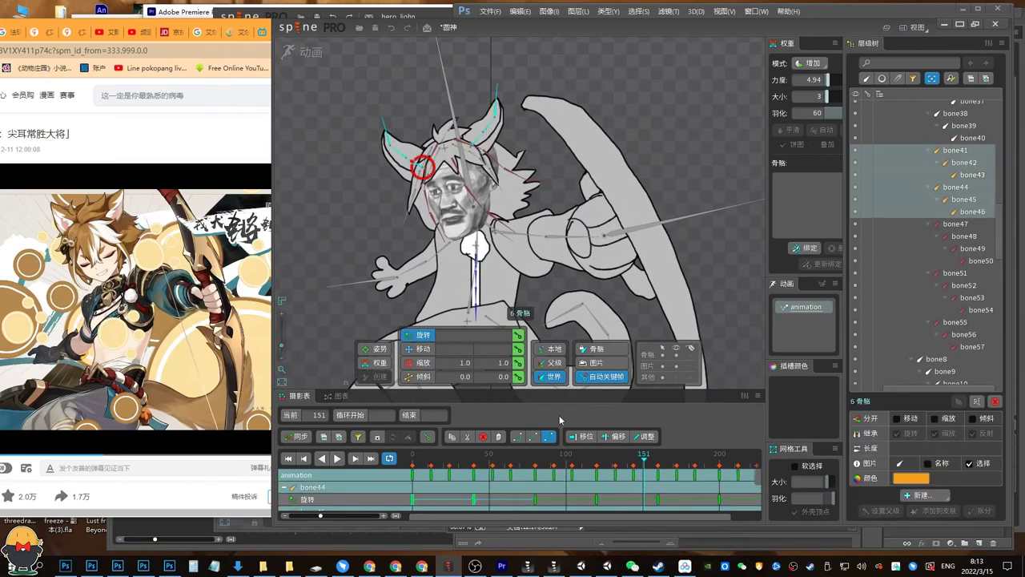
left_click_drag(549, 390, 549, 307)
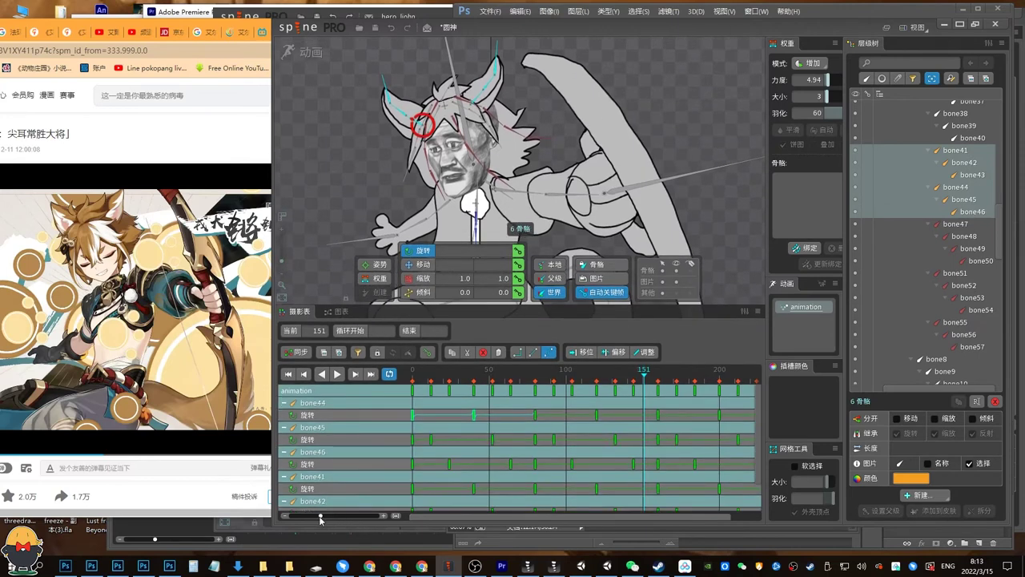
left_click_drag(320, 515, 311, 516)
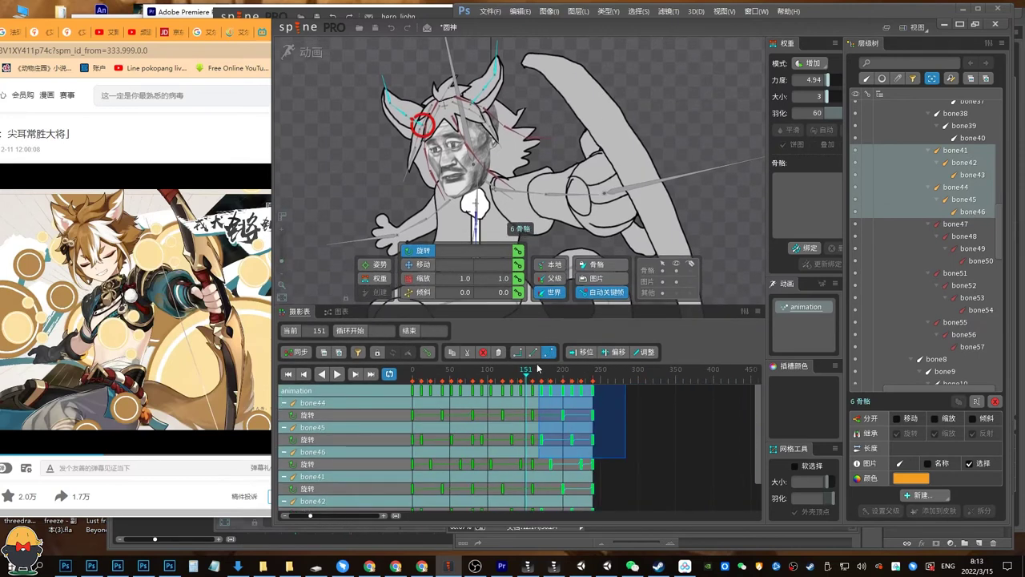
key("Delete")
Select the remaining ear rotation keys, stretch them to end at frame 240, and play the slower ear motion.
left_click_drag(546, 443, 393, 377)
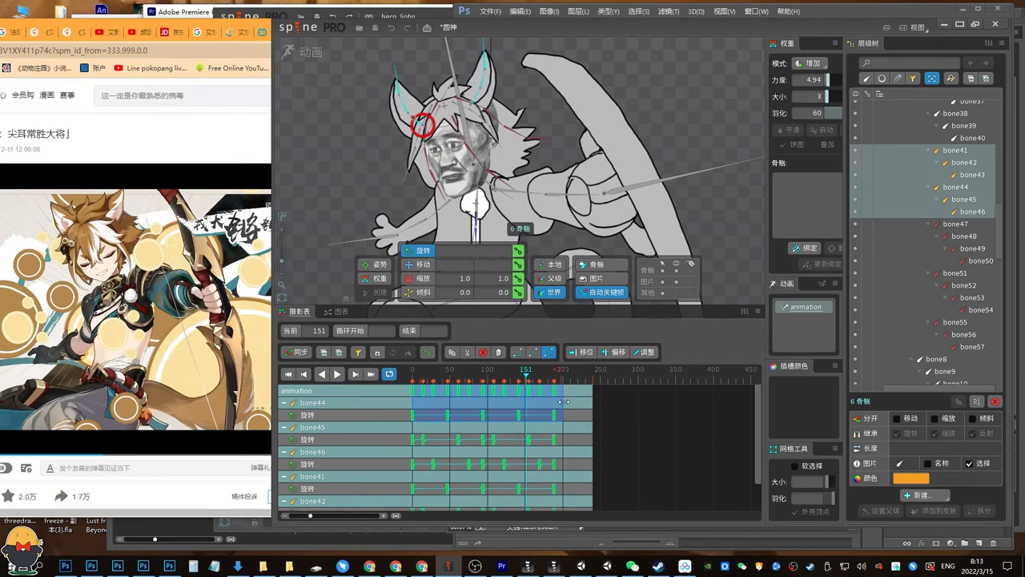
left_click_drag(551, 402, 601, 402)
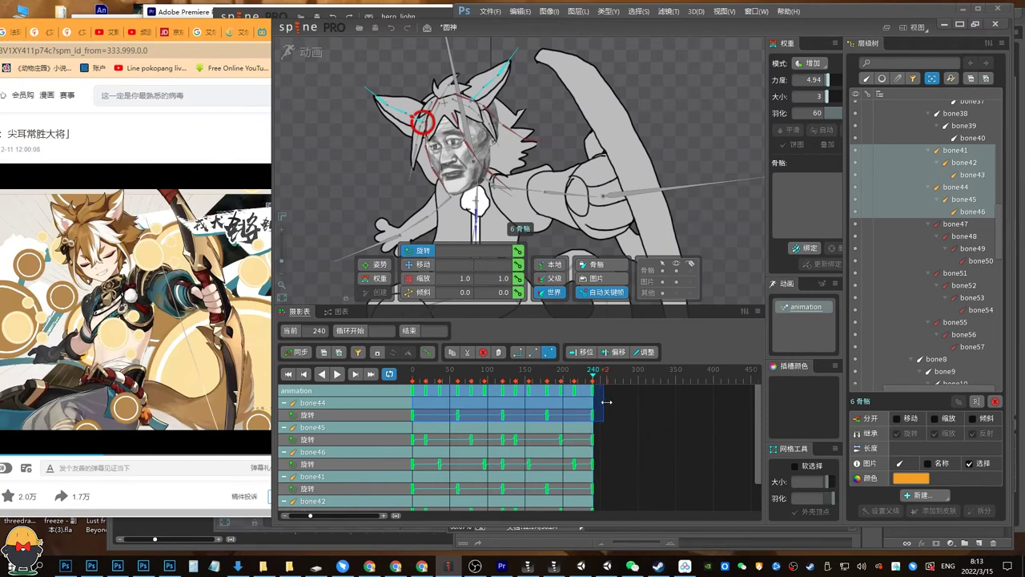
key("l")
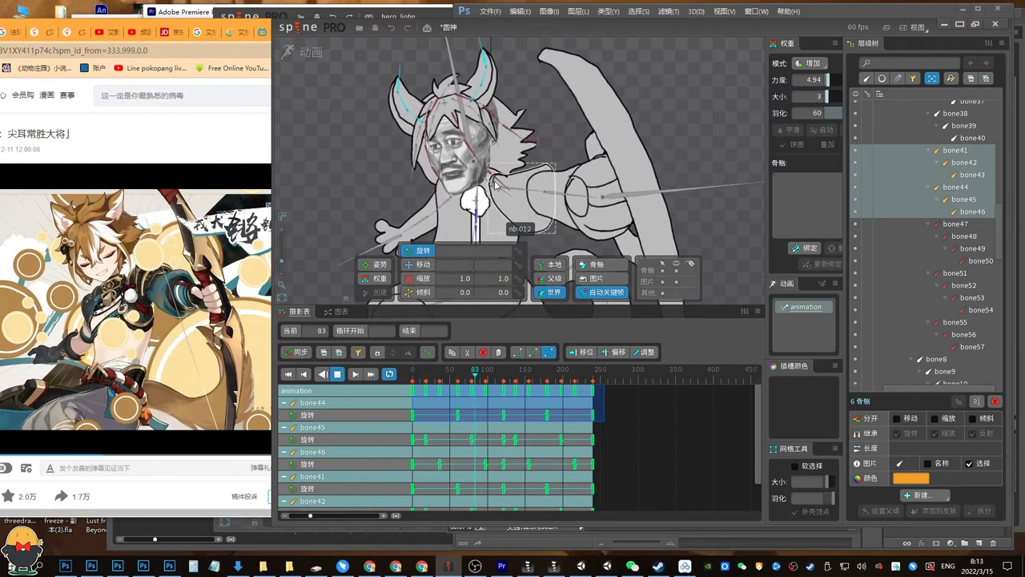
key("d")
key("space")
Select ear bones 41, 42 and 43 and delete their rotation keys between frame 120 and about frame 138.
left_click(479, 98)
left_click(485, 80, "ctrl")
left_click(488, 61, "ctrl")
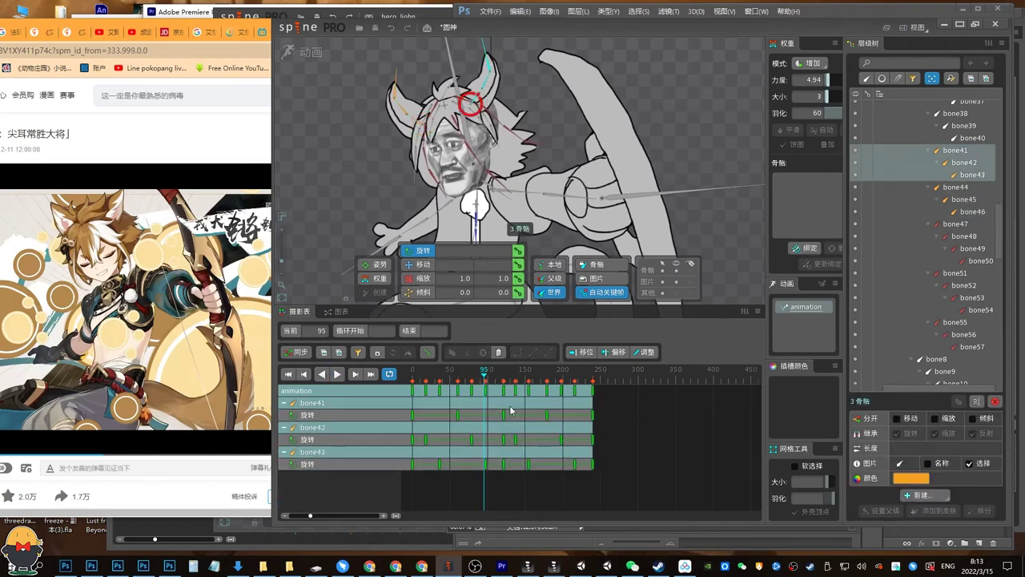
left_click(488, 374)
key("d")
left_click_drag(621, 483, 506, 385)
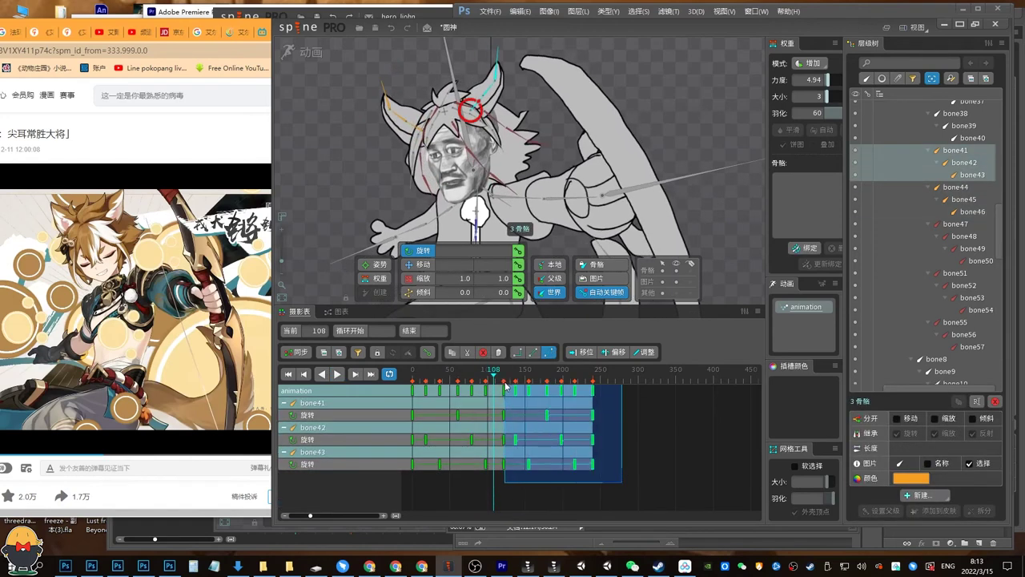
left_click(527, 490)
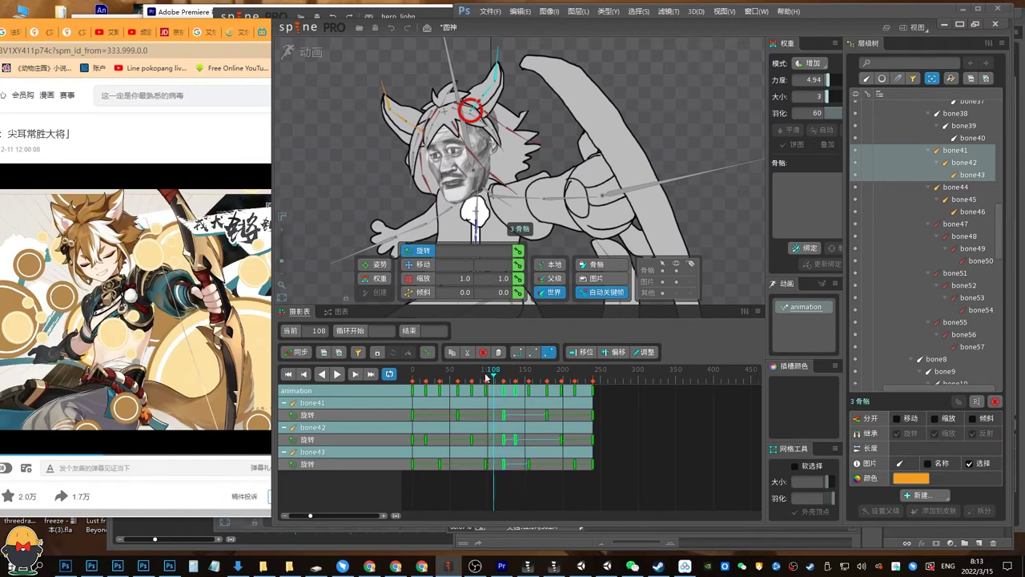
Rotate and key ear bones 41, 42 and 43 at frames 111, 128 and 141 for an ear flick.
left_click_drag(487, 376, 496, 377)
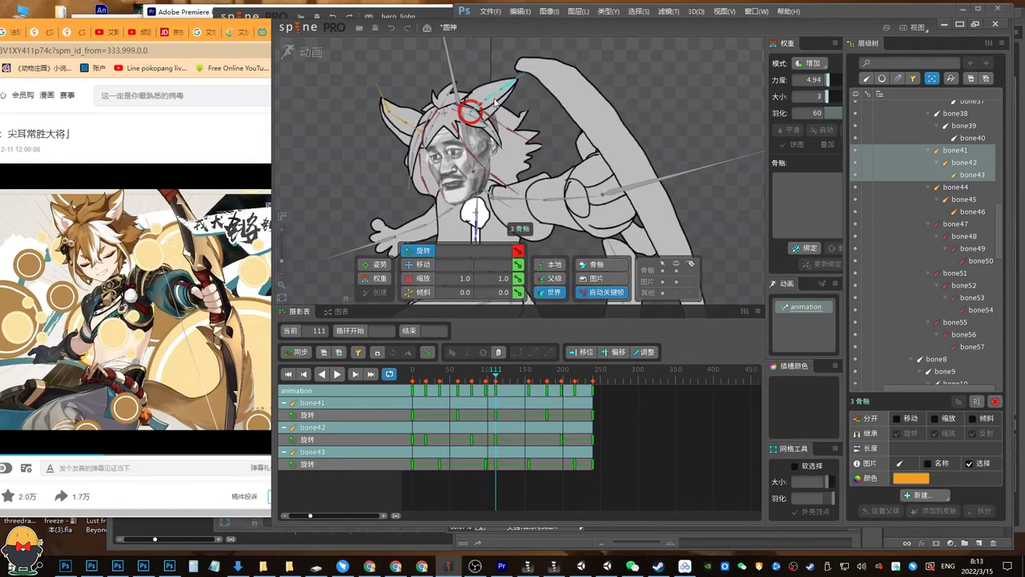
left_click(507, 371)
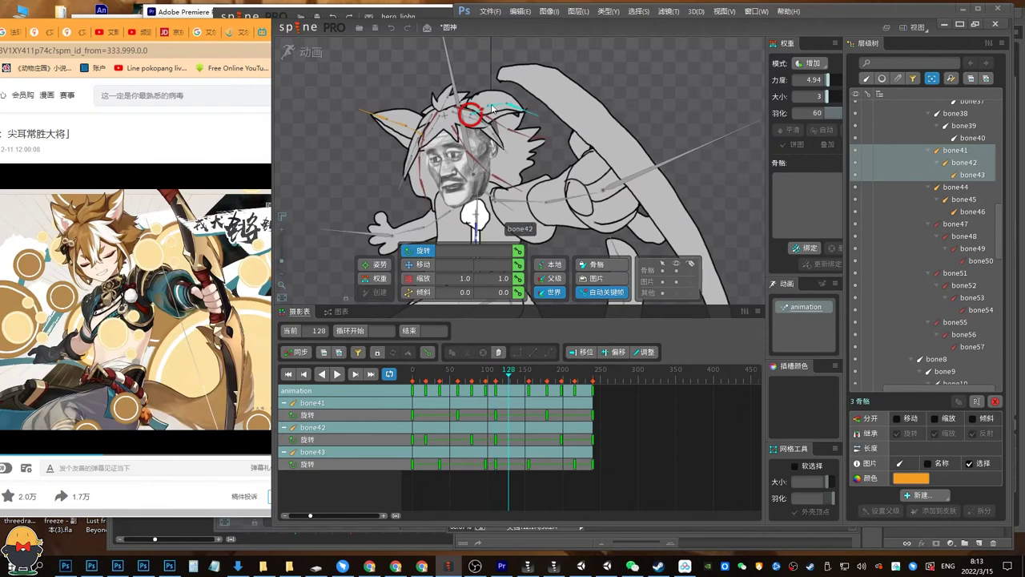
mouse_move(515, 375)
left_mouse_down()
mouse_move(496, 375)
mouse_move(517, 375)
left_mouse_up()
key("space")
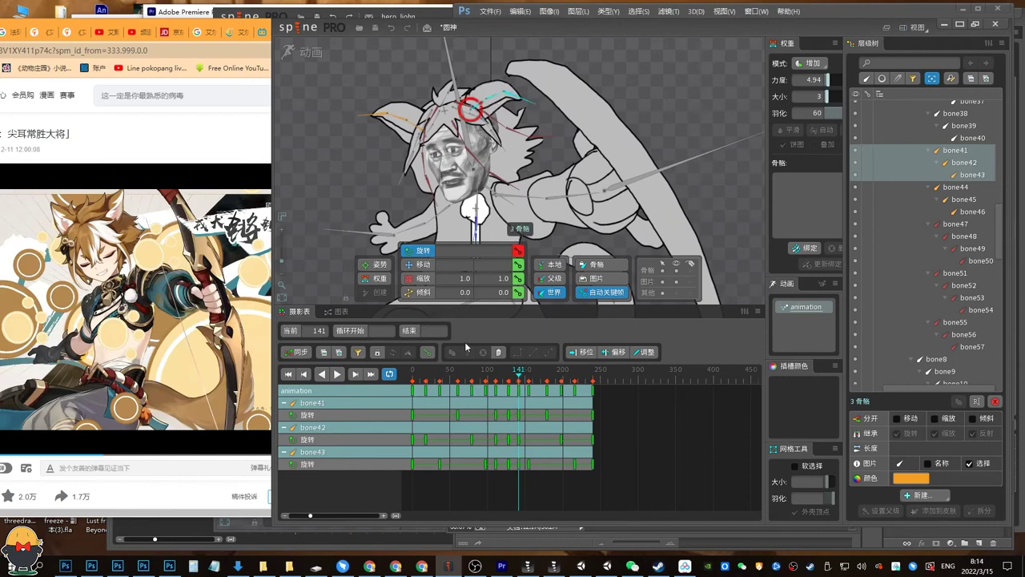
Preview the ear flick and move bone41's frame 128 rotation key earlier, to about frame 120.
scroll(526, 134, "up", 4)
left_click_drag(525, 132, 514, 193)
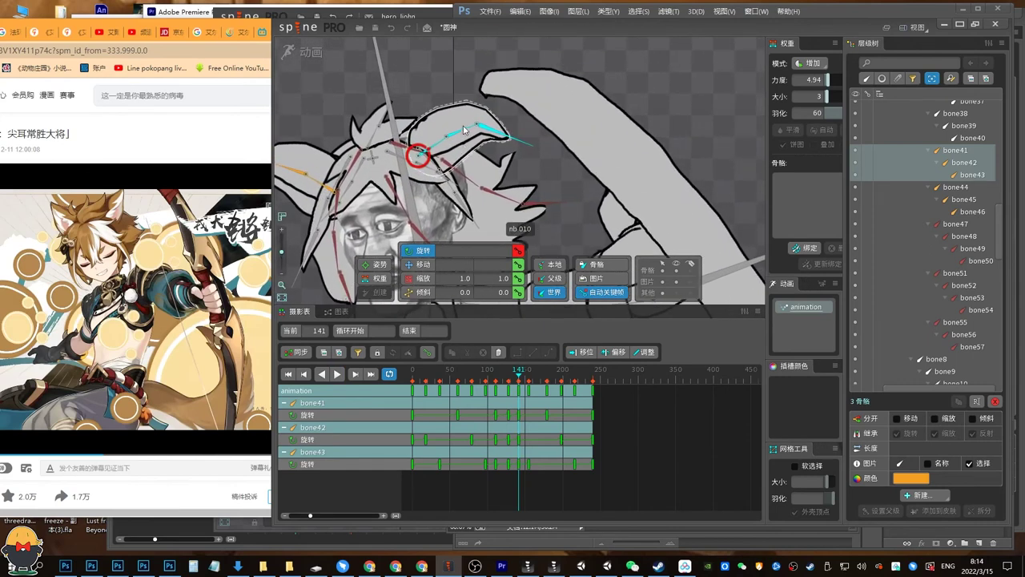
left_click(466, 129)
left_click(488, 129, "ctrl")
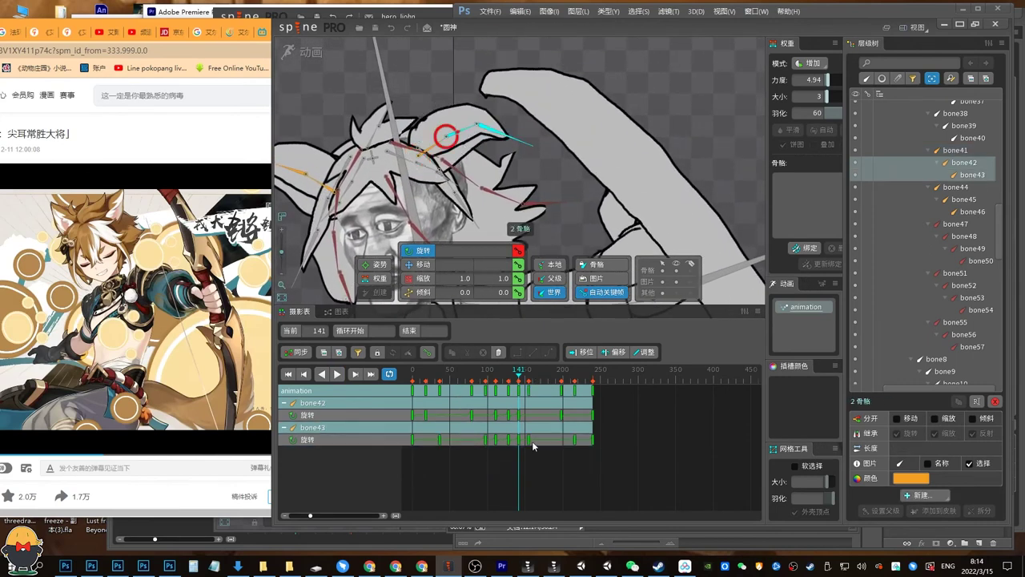
left_click(478, 373)
key("space")
key("space")
left_click(443, 140)
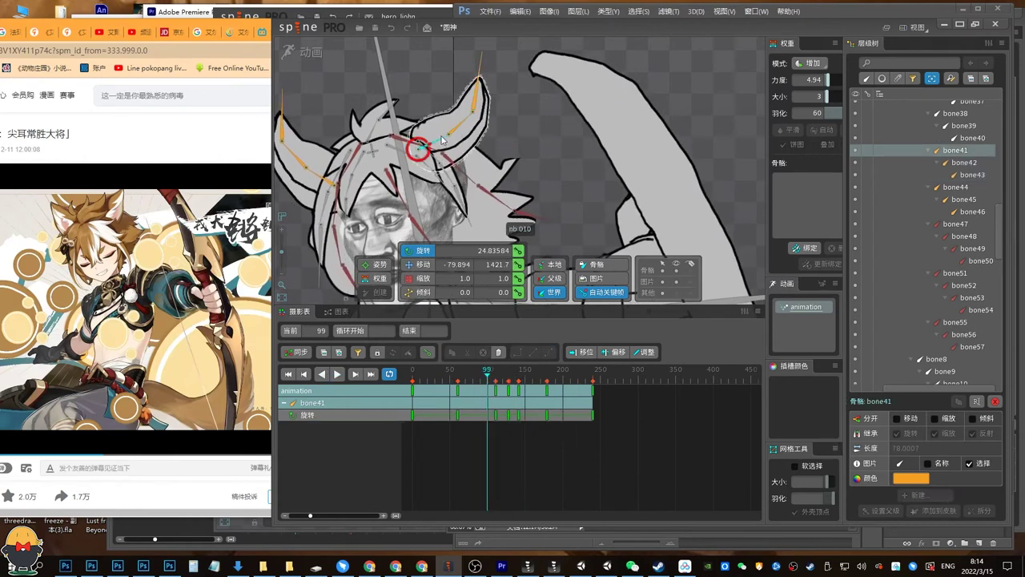
key("l")
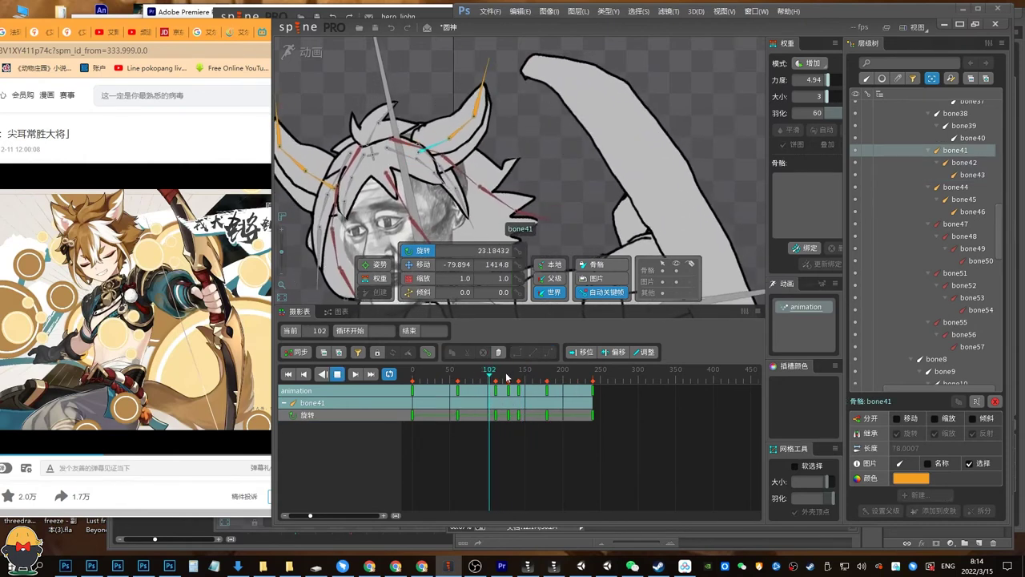
left_click(509, 392)
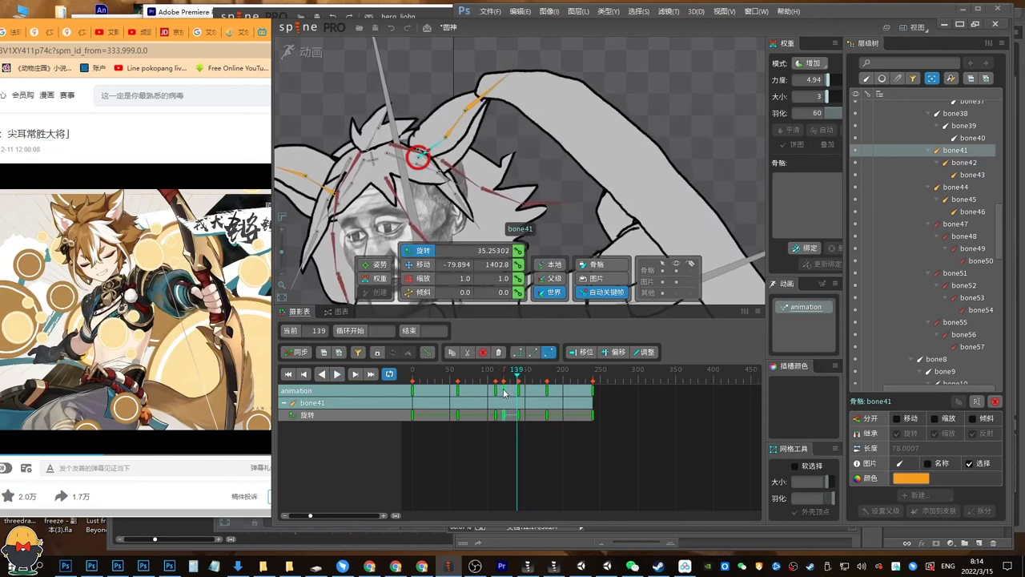
Move bone41's last ear-flick rotation key to about frame 131 and play back the flick from about frame 108.
left_click(493, 376)
key("d")
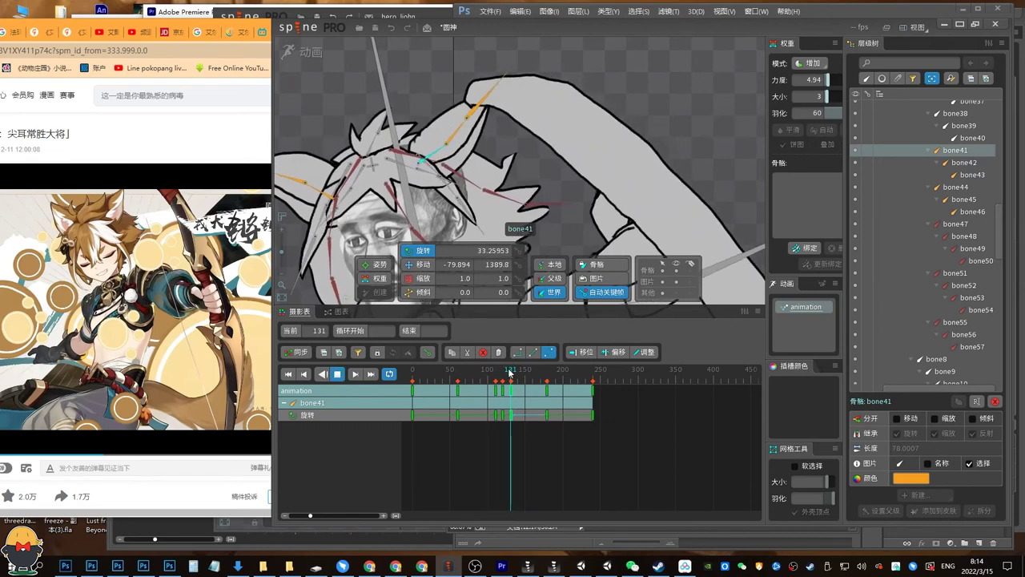
key("d")
left_click(493, 380)
key("d")
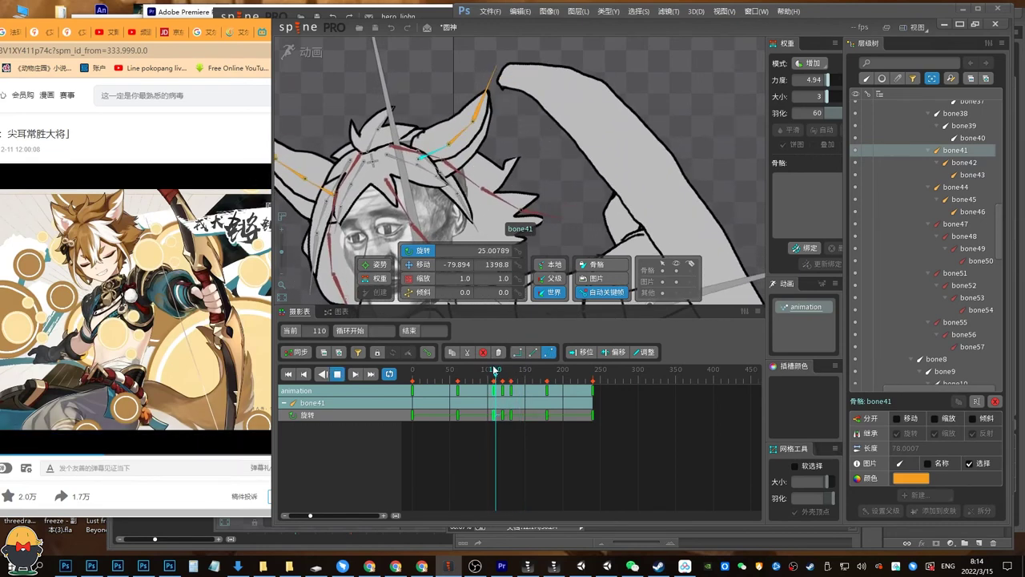
key("d")
Rotate and key bone42 at frames 114, about 125 and 141, and move its frame 79 key to about frame 88.
left_click(494, 382)
left_click_drag(494, 382, 498, 377)
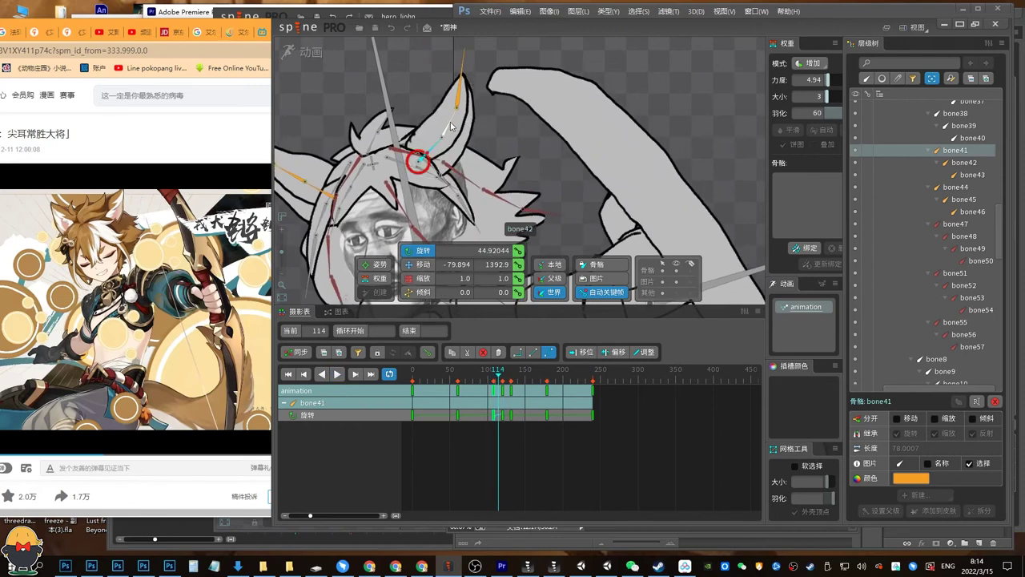
left_click_drag(451, 125, 462, 124)
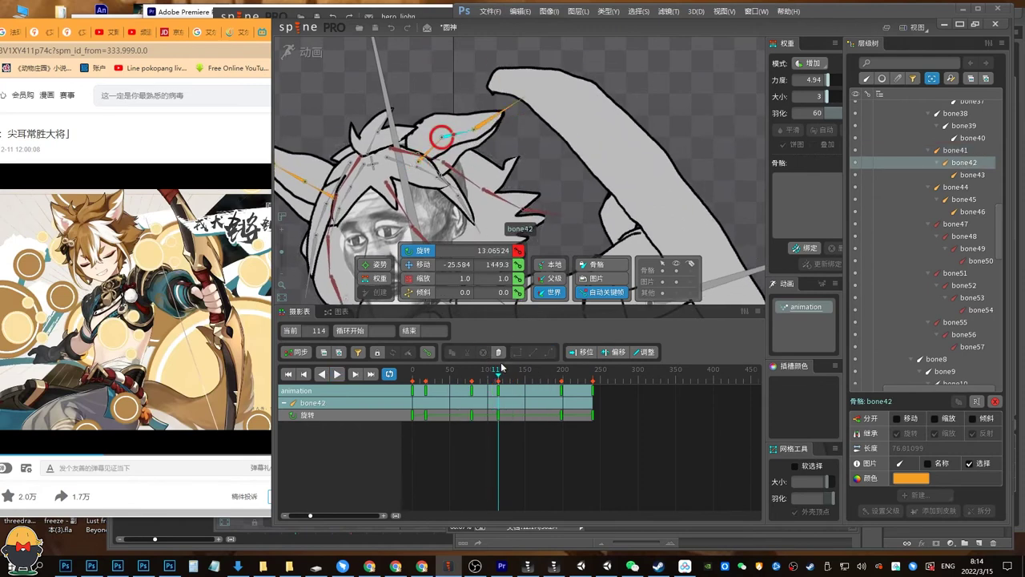
left_click_drag(502, 367, 478, 374)
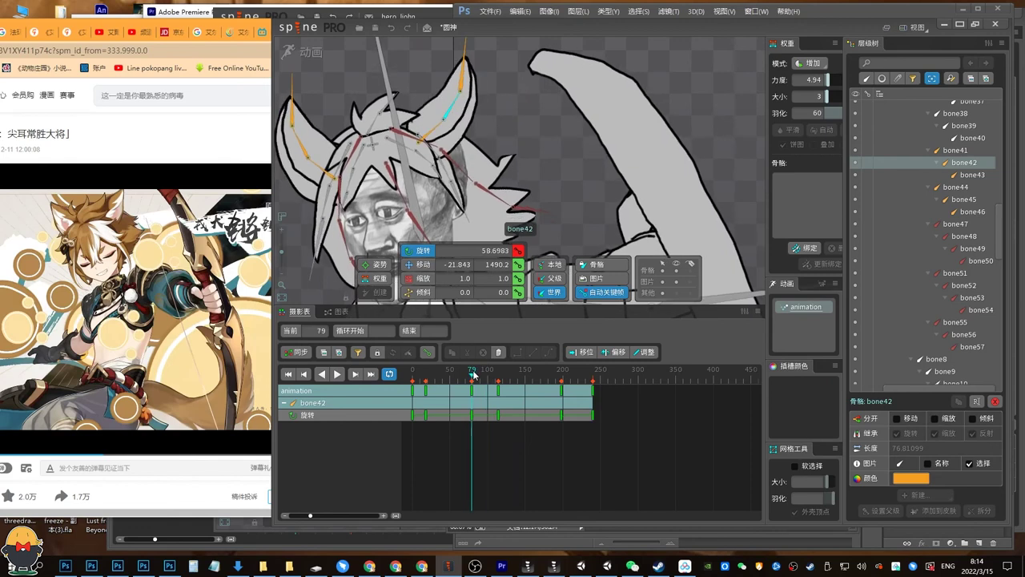
left_click_drag(473, 379, 518, 375)
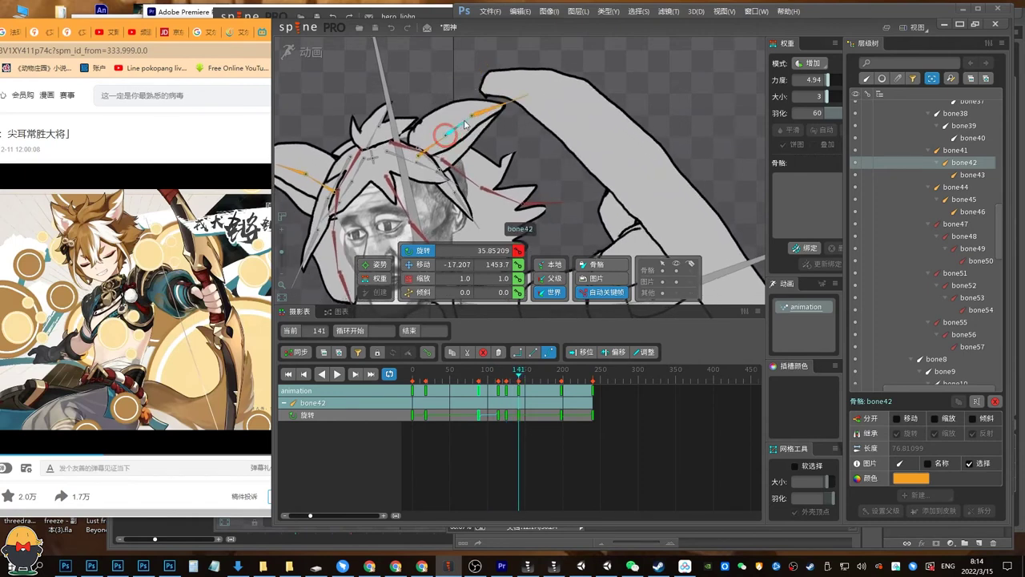
left_click(485, 375)
key("d")
key("d")
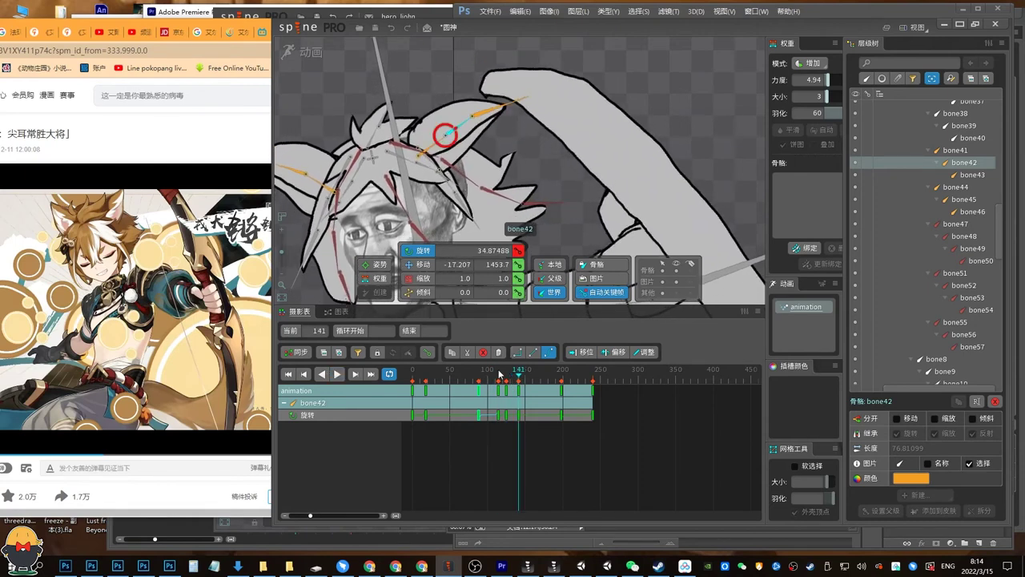
left_click(485, 376)
Rotate and key the ear-tip bone43 at about frames 115 and 129, and play back the complete ear flick.
left_click(489, 117)
left_click_drag(483, 382, 444, 375)
key("d")
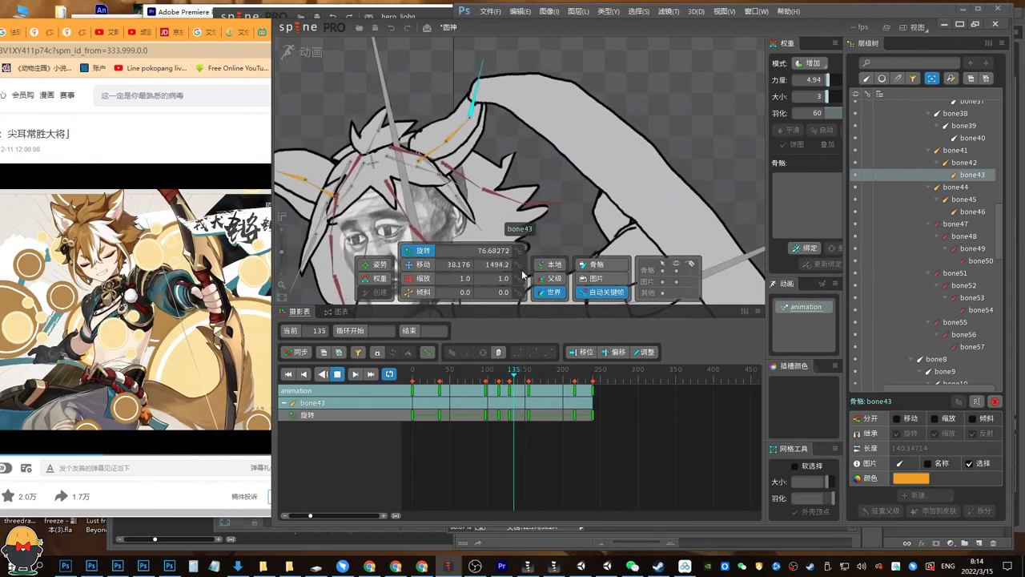
key("space")
left_click(486, 379)
key("d")
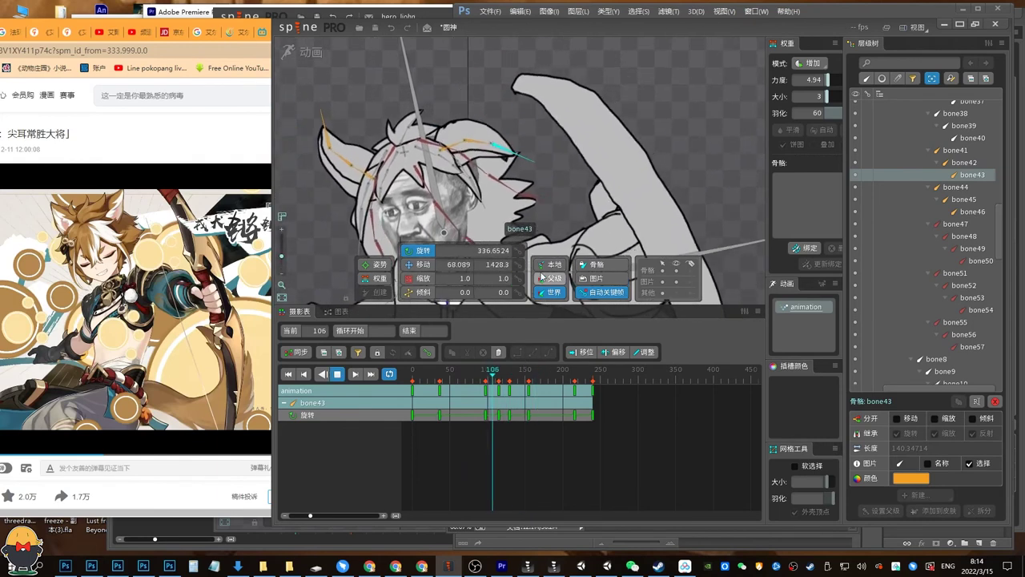
key("space")
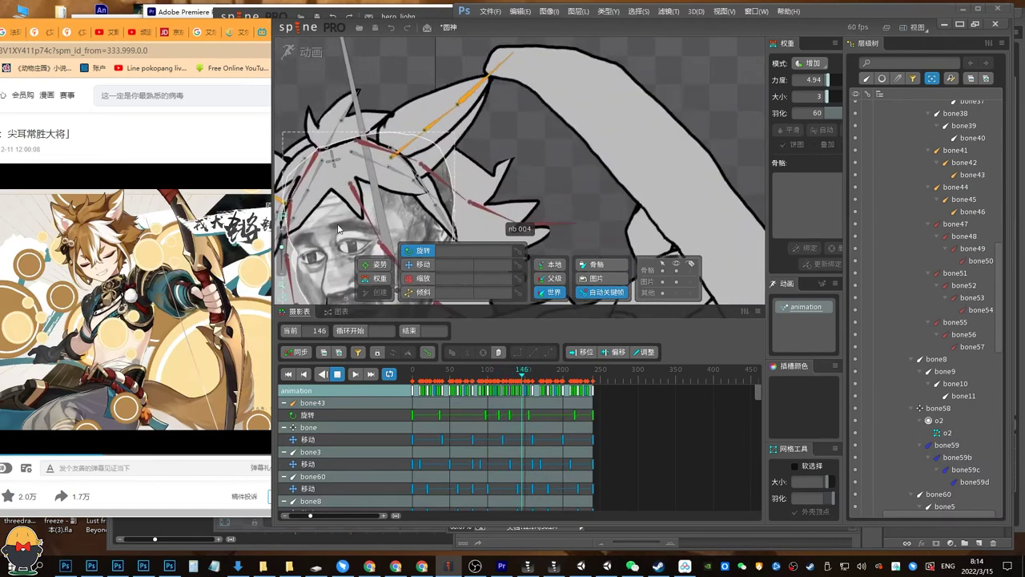
key("space")
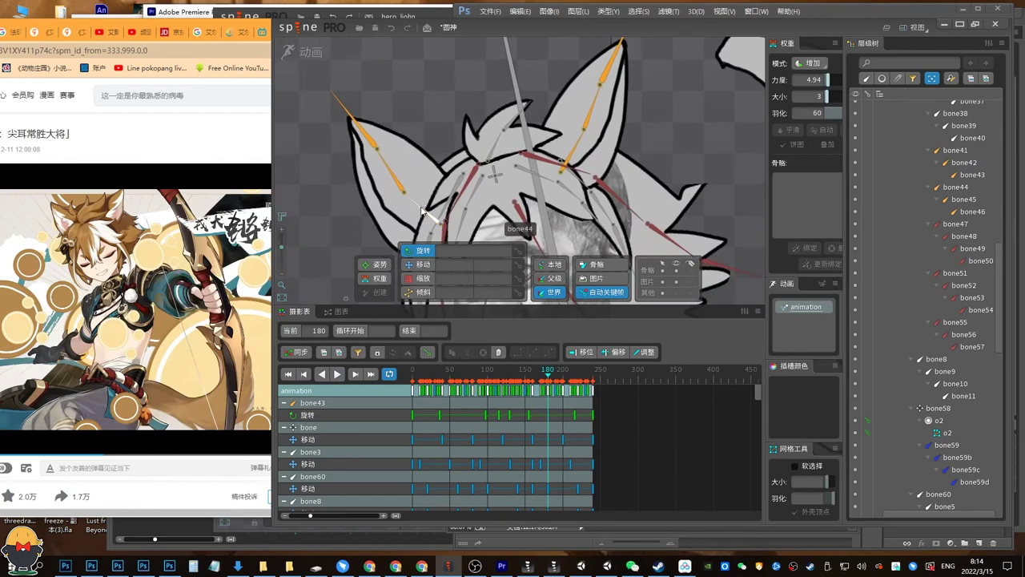
Select the other ear's bones 44, 45 and 46 and delete their rotation keys between about frames 12 and 55.
left_click(422, 212)
key("space")
left_click_drag(430, 214, 411, 183)
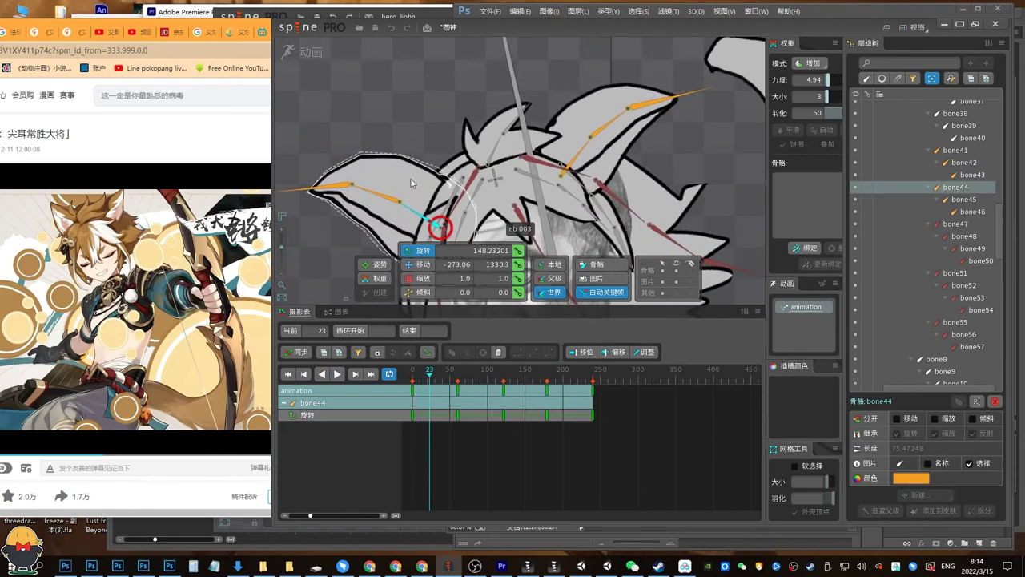
left_click(390, 198, "ctrl")
left_click(343, 185, "ctrl")
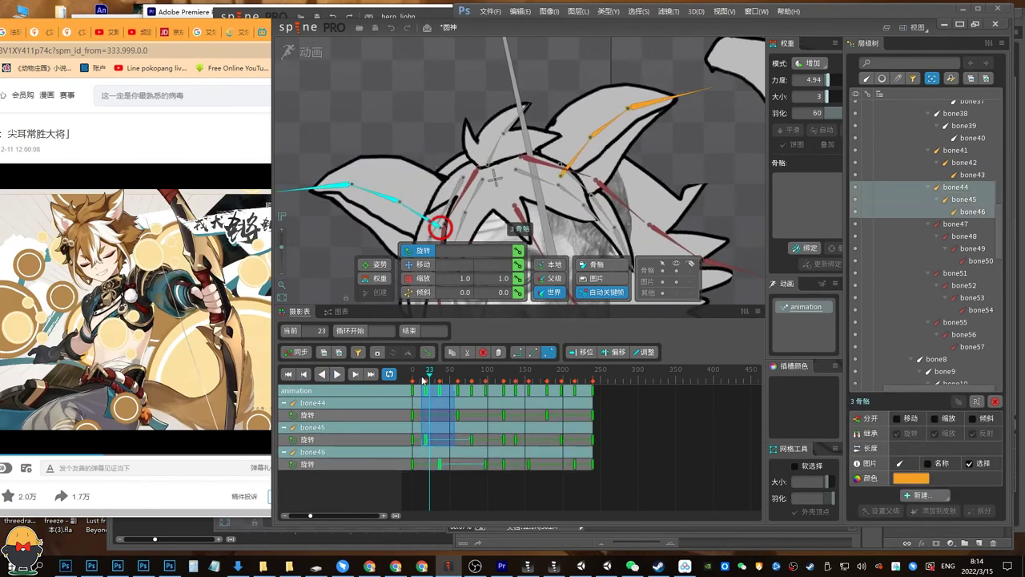
key("Delete")
Rotate and key bone44 at frame 21, about frames 28 and 35, and frame 45 for a flick of this ear.
left_click_drag(416, 378, 429, 376)
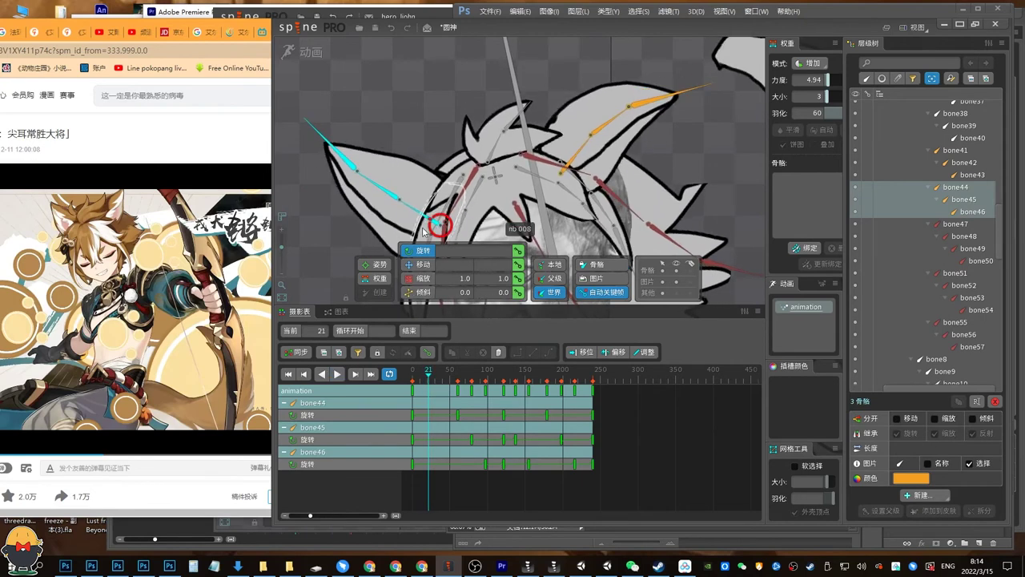
key("space")
left_click(422, 214)
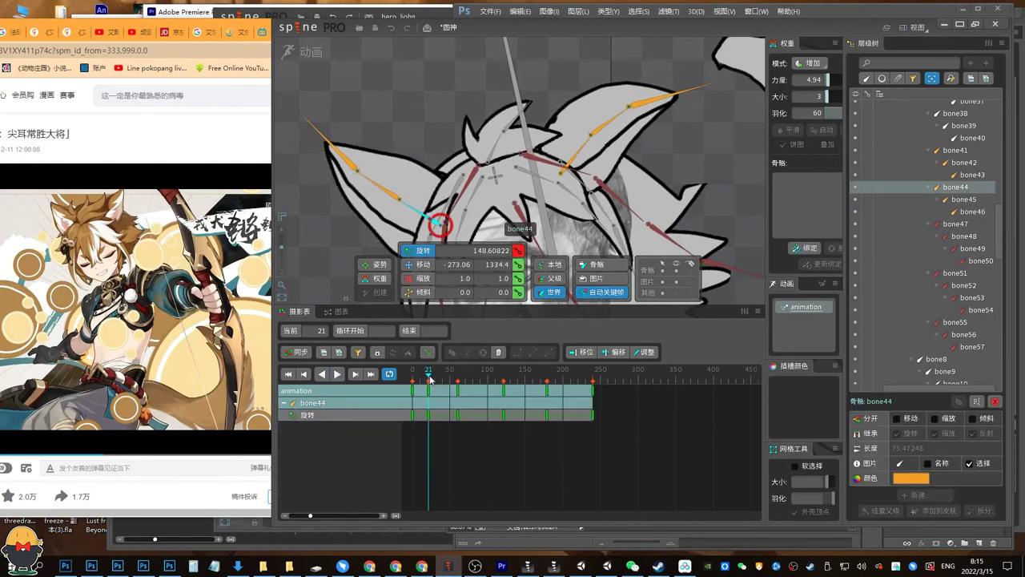
left_click(433, 379)
left_click_drag(406, 217, 404, 191)
left_click(438, 374)
left_click(446, 374)
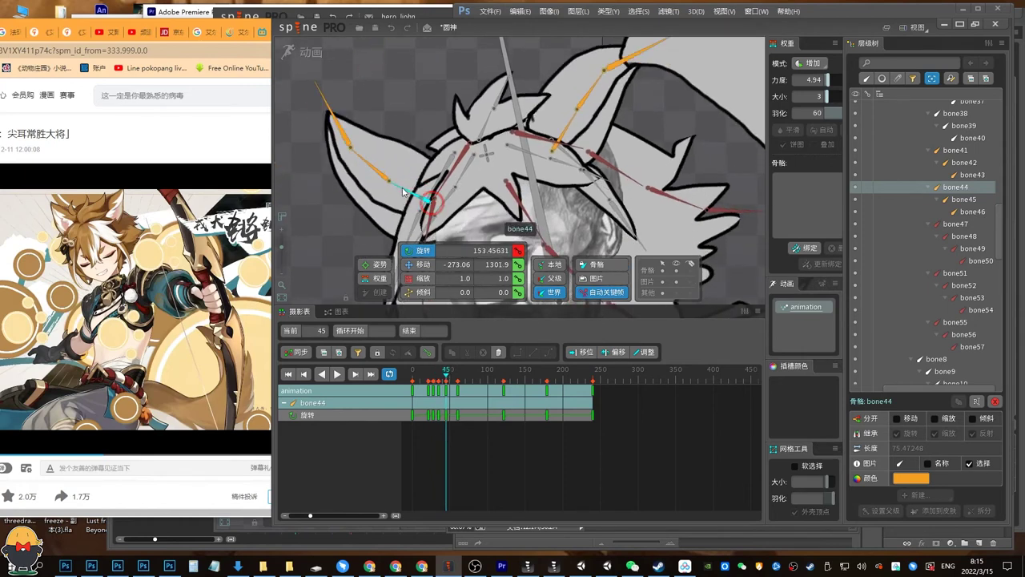
Play back bone44's flick several times from about frame 15 to check its timing.
left_click(425, 375)
key("d")
left_click(422, 378)
key("d")
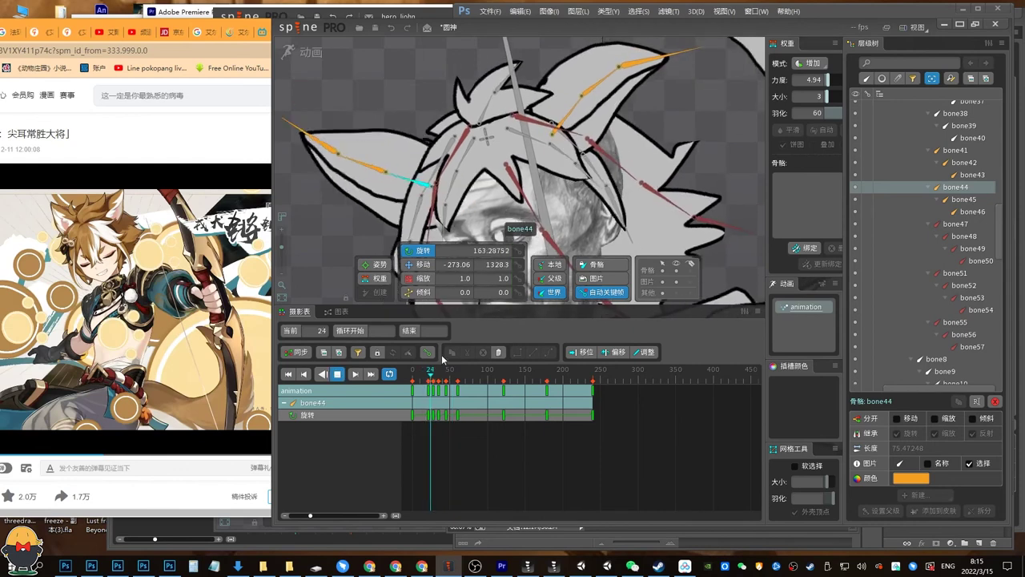
key("d")
key("d")
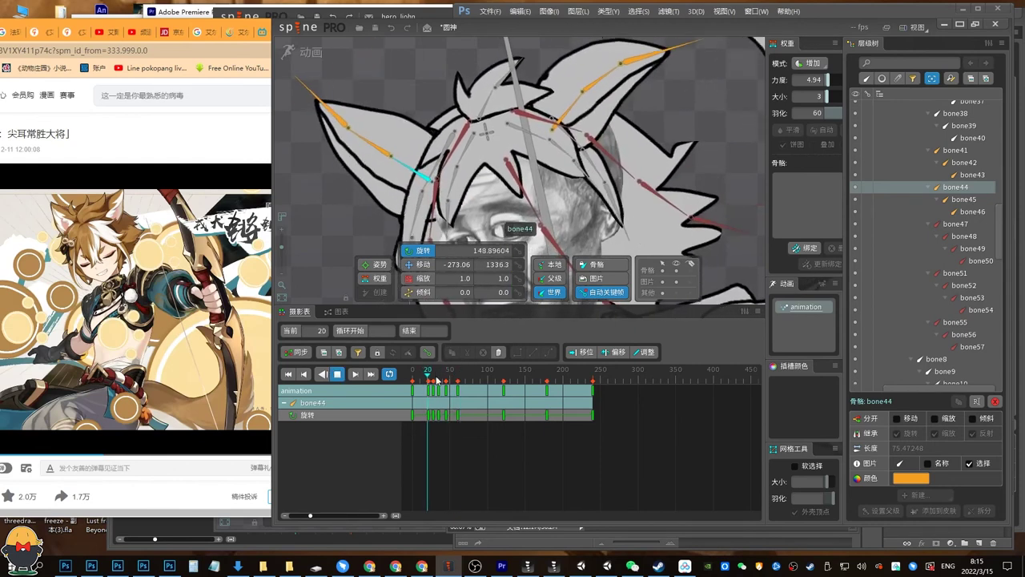
key("space")
Select bone45 and rotate and key it at frame 23 and about frame 27.
left_click(363, 198)
left_click_drag(425, 381, 429, 381)
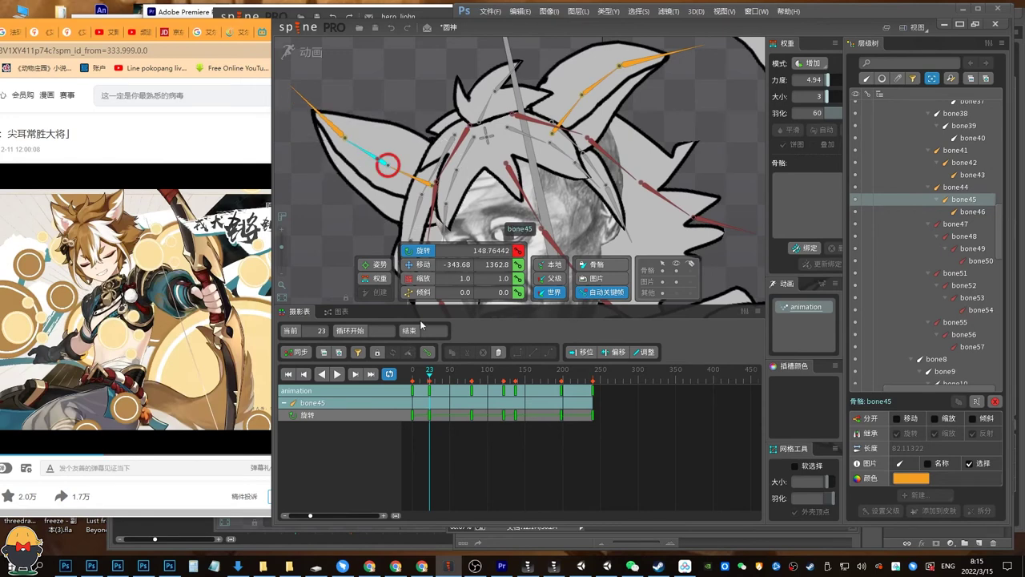
key("Right")
key("Right")
key("Right")
key("Right")
key("Right")
left_click_drag(352, 199, 362, 175)
key("ctrl+z")
key("space")
Continue bone45's flick by rotating and keying it at about frame 33 and at frames 40 and 51.
left_click(437, 379)
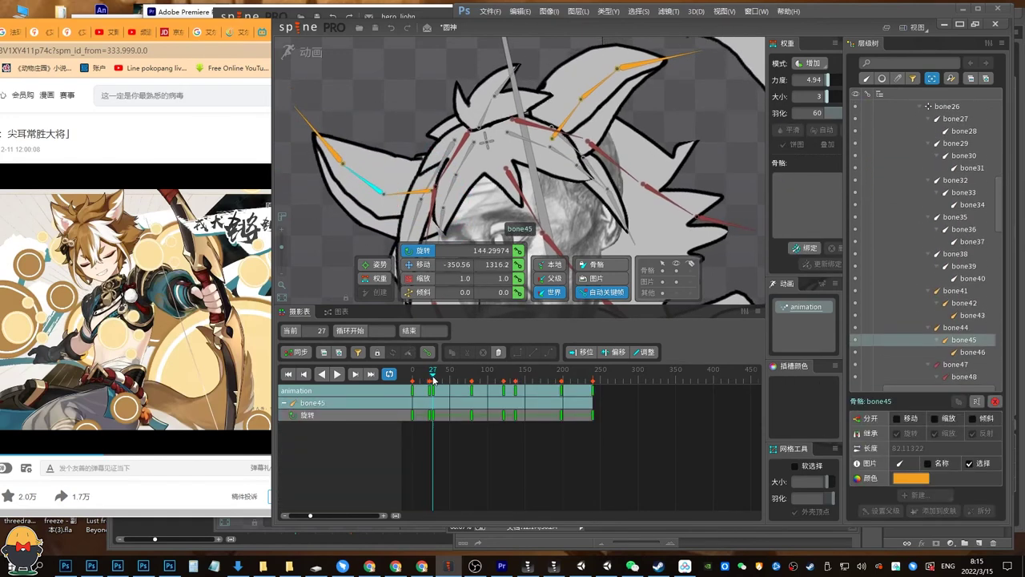
left_click_drag(391, 131, 359, 156)
left_click_drag(431, 379, 439, 375)
left_click(443, 377)
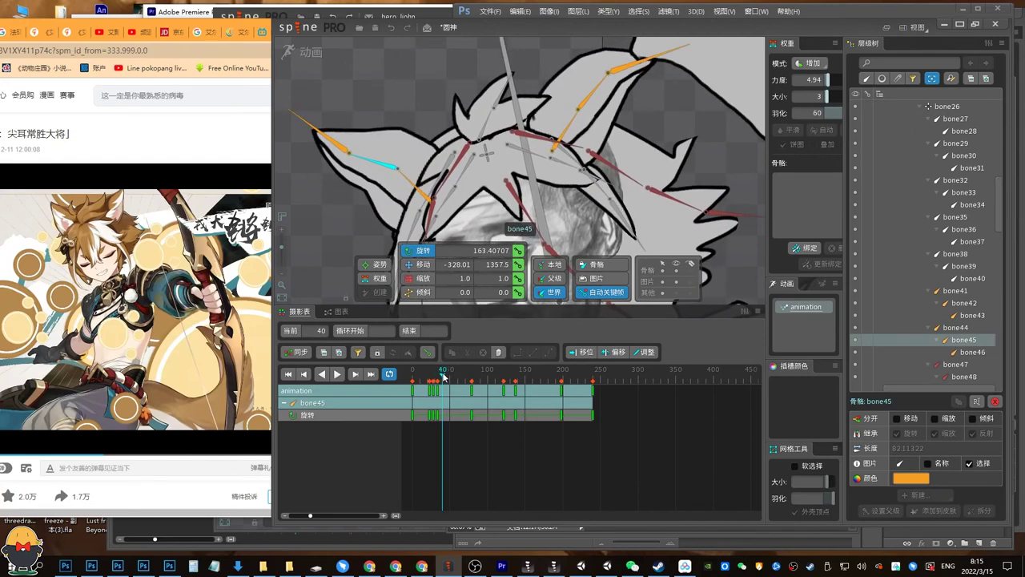
left_click_drag(361, 156, 387, 129)
left_click_drag(433, 379, 451, 377)
left_click_drag(373, 150, 362, 154)
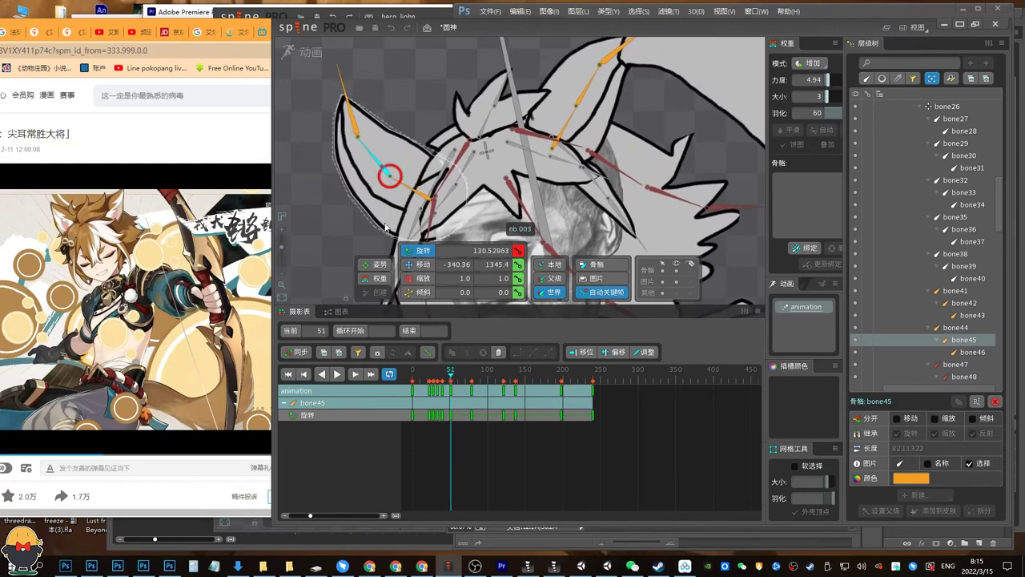
Play back the combined flick of bone44 and bone45 repeatedly from about frame 10 to check how they follow each other.
left_click(430, 375)
key("space")
key("space")
left_click(429, 375)
mouse_move(430, 391)
left_mouse_down()
mouse_move(419, 377)
mouse_move(430, 375)
left_mouse_up()
left_click(417, 375)
key("d")
key("d")
left_click(420, 375)
key("d")
key("d")
Select the ear-tip bone46 and rotate and key it at about frame 15 and at frames 25 and 33.
left_click(348, 116)
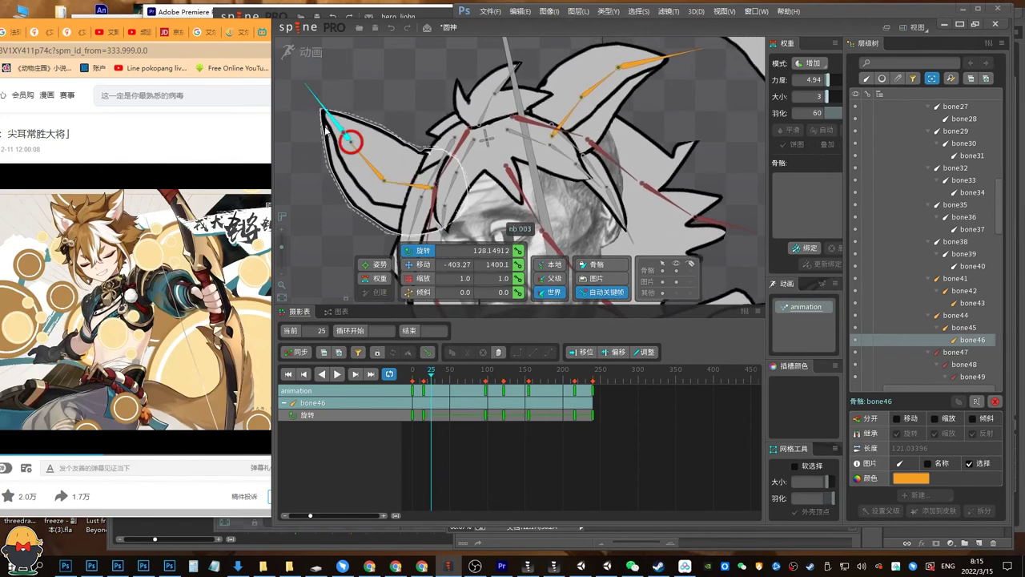
left_click_drag(324, 110, 318, 159)
key("Right")
key("Right")
key("Right")
key("Right")
key("Right")
key("Right")
key("Right")
key("Right")
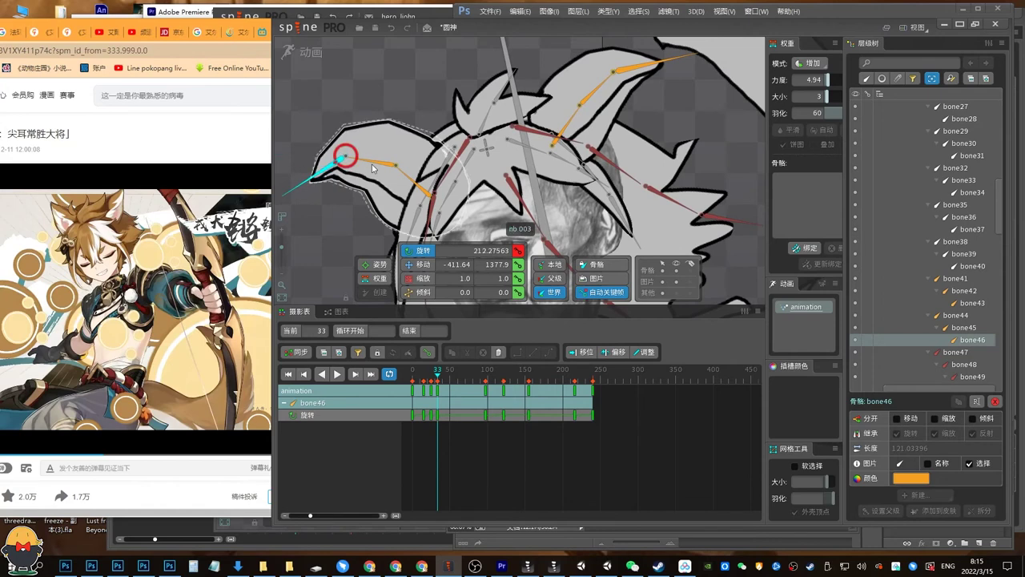
Finish bone46's flick by rotating and keying it at frame 42 and about frame 54.
key("Right")
key("Right")
key("Right")
key("Right")
key("Right")
key("Right")
key("Right")
key("Right")
key("Right")
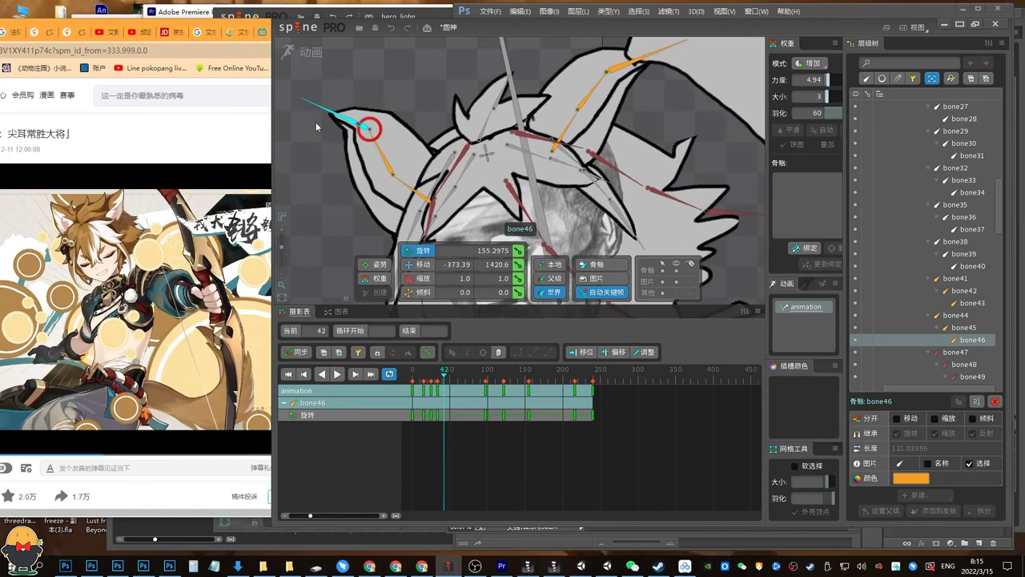
left_click_drag(448, 370, 453, 371)
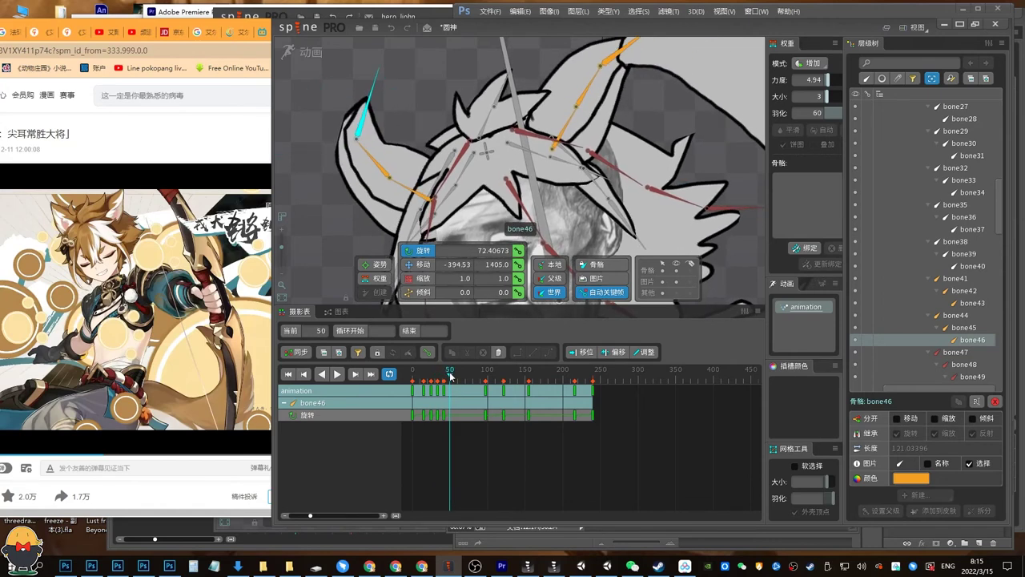
Play back the character's animation with both ear flicks and save the project.
key("space")
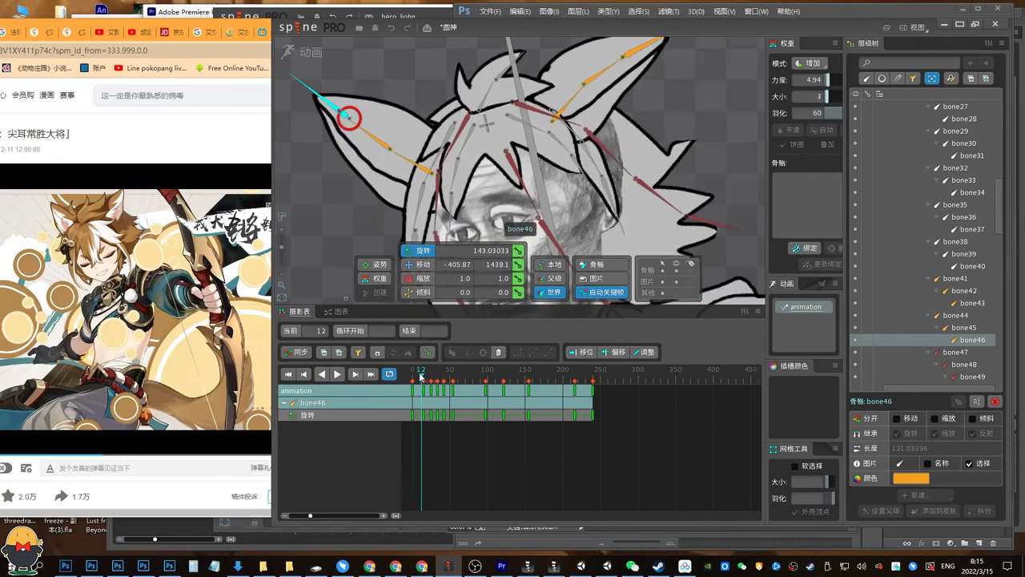
left_click_drag(283, 250, 283, 260)
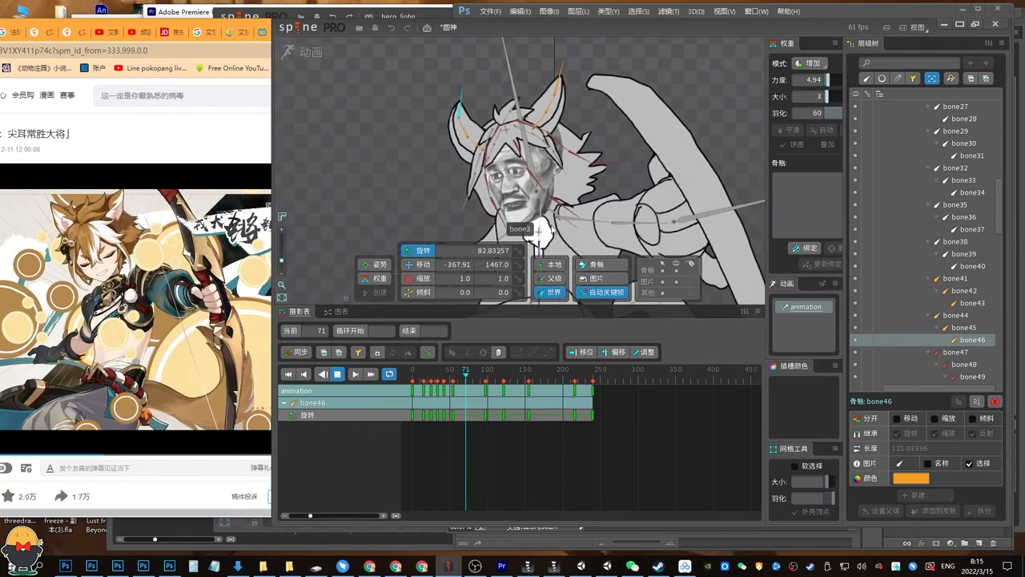
key("d")
key("space")
key("space")
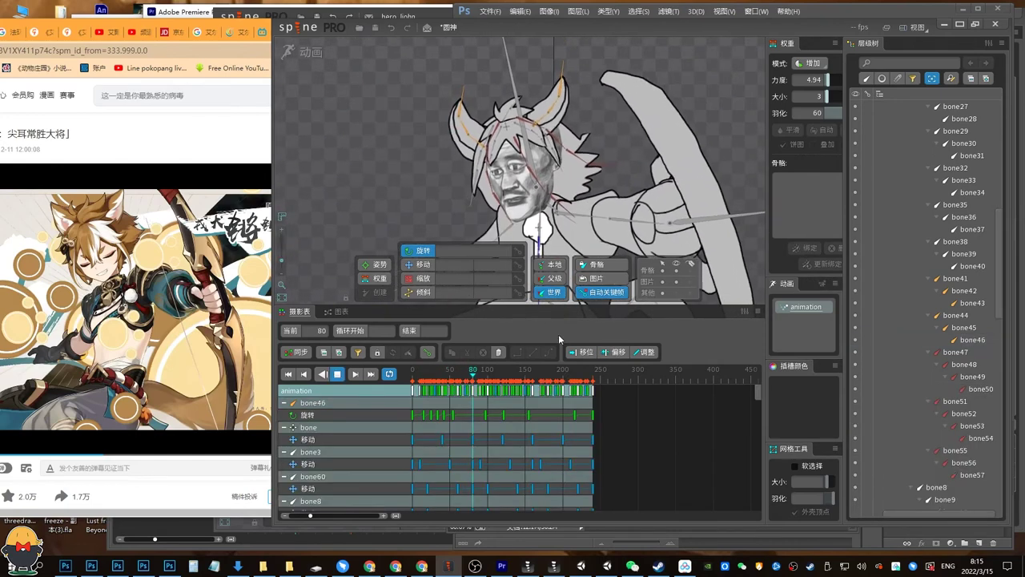
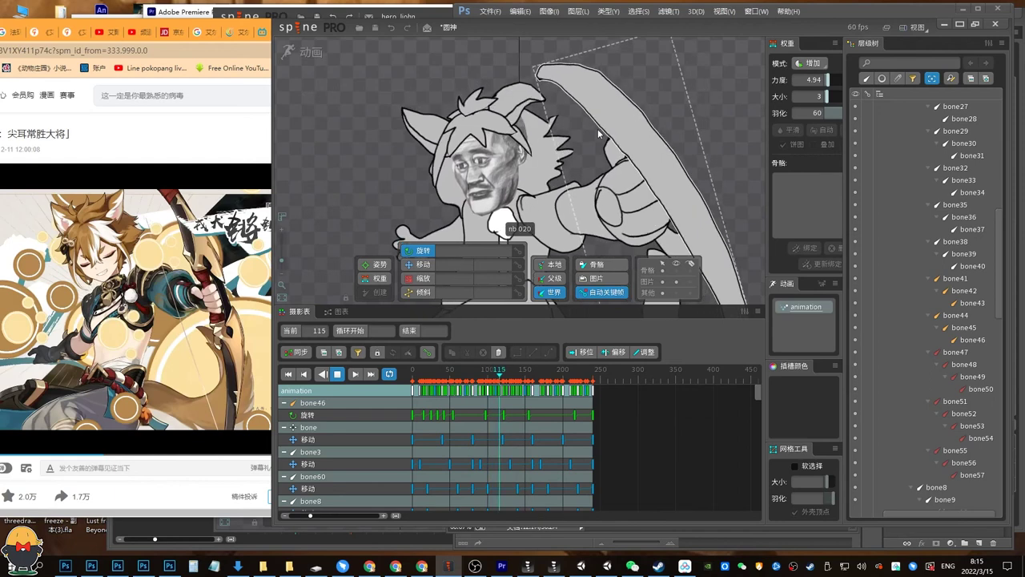
key("space")
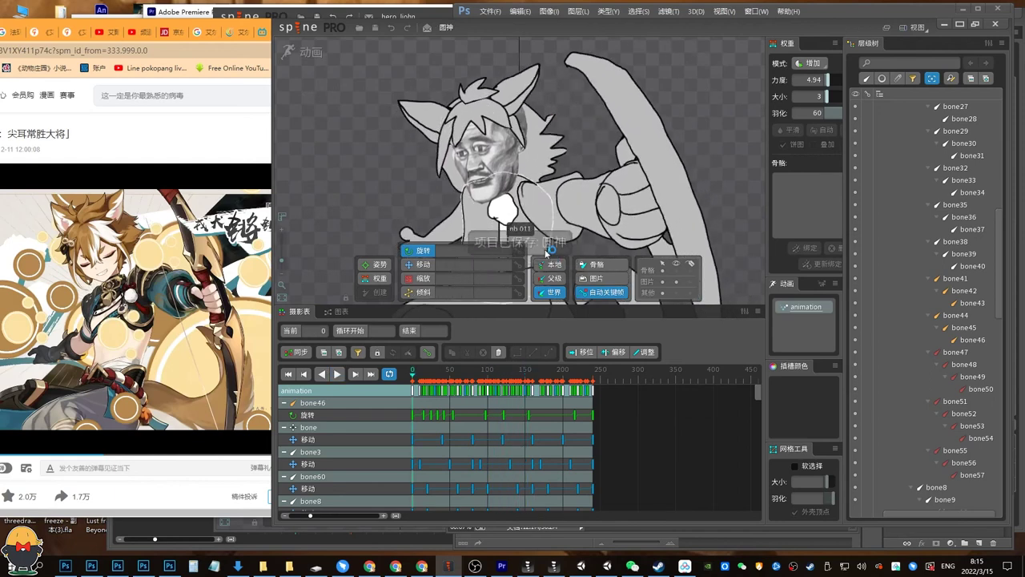
key("ctrl+s")
Select the chest ribbon's bone chain from bone59 through bone59b, bone59c and bone59d.
key("d")
left_click(487, 156)
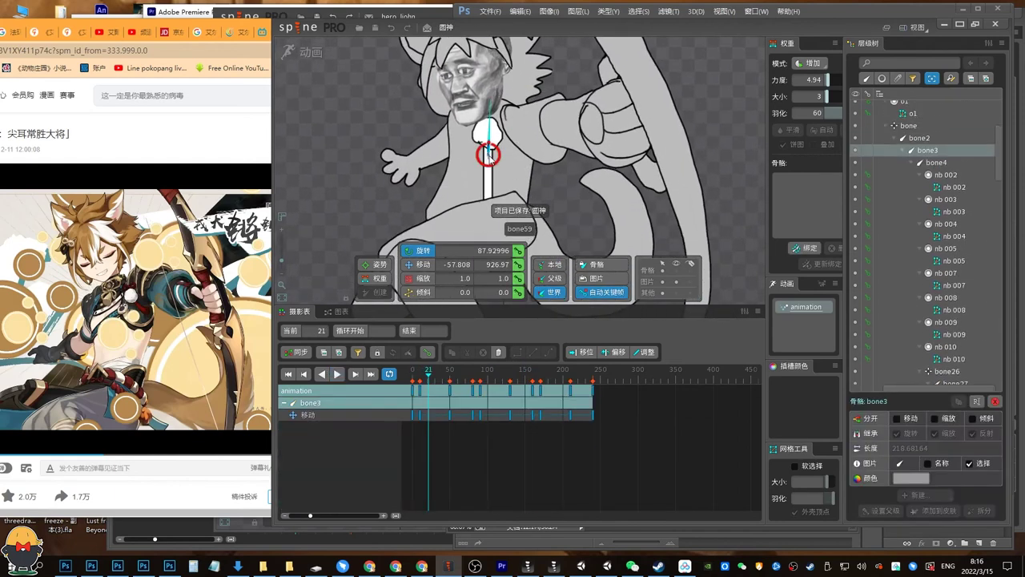
left_click(489, 160)
left_click(490, 157)
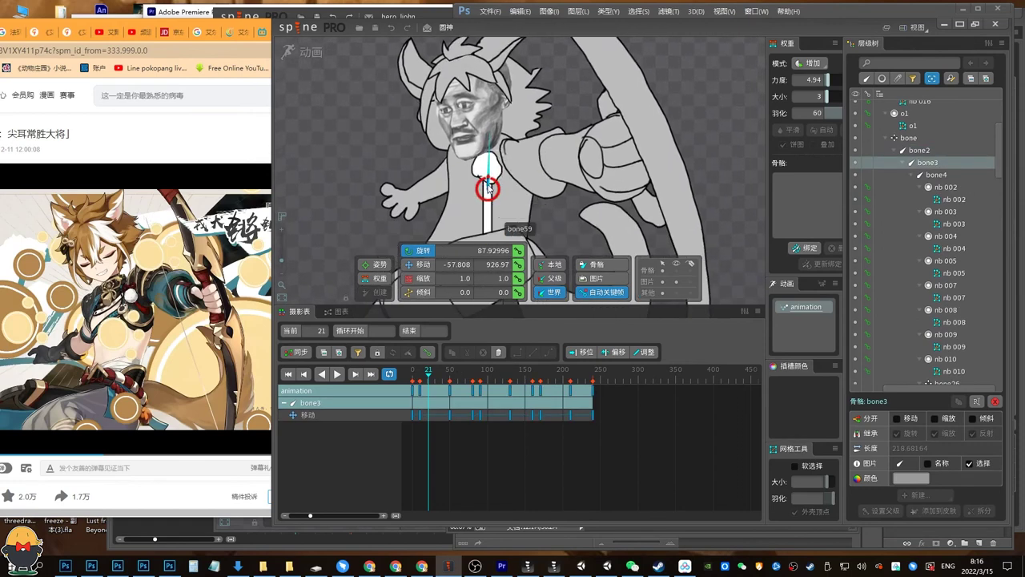
left_click(488, 187)
left_click_drag(1001, 268, 1001, 284)
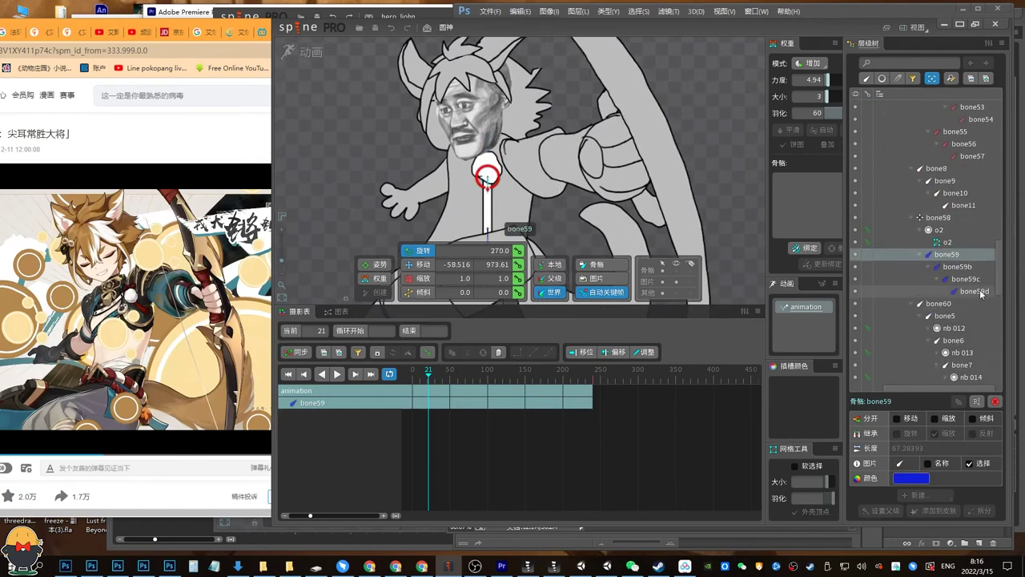
left_click(982, 292, "shift")
Rotate and key the four ribbon bones at frame 0 so the ribbon curves progressively toward the bow arm.
key("Home")
left_click_drag(490, 169, 487, 146)
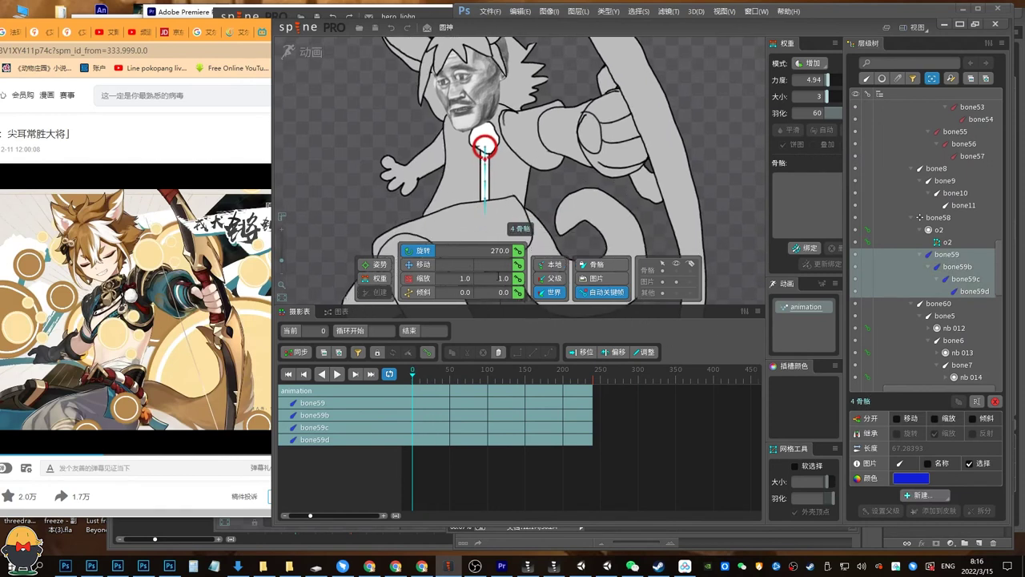
key("d")
key("d")
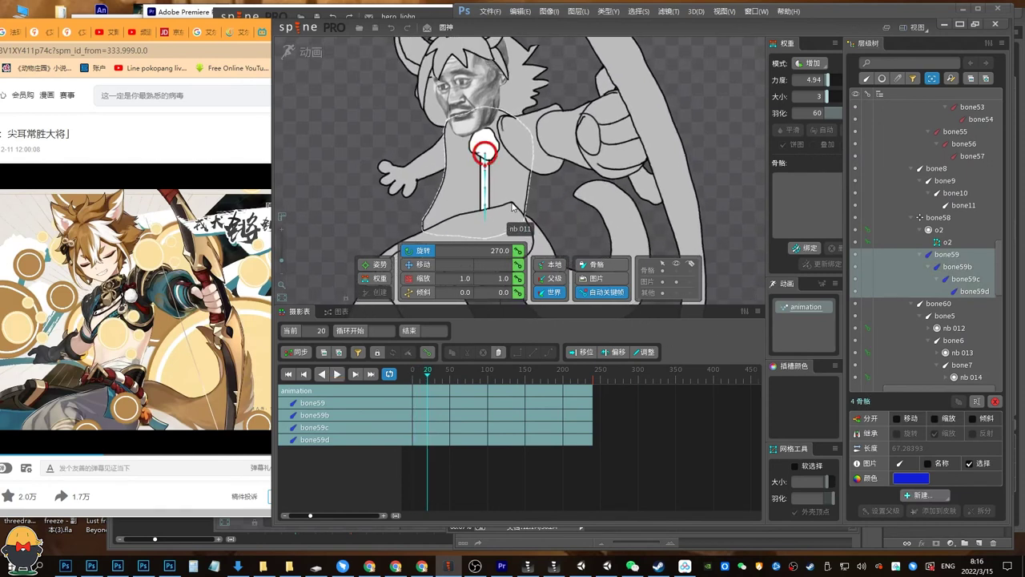
key("Home")
left_click_drag(486, 183, 501, 184)
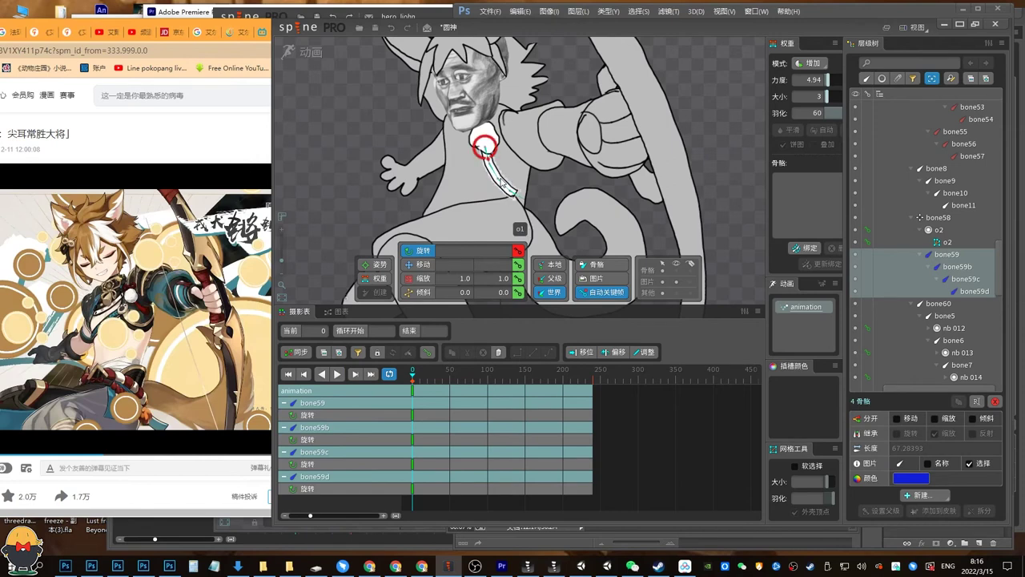
left_click(504, 182)
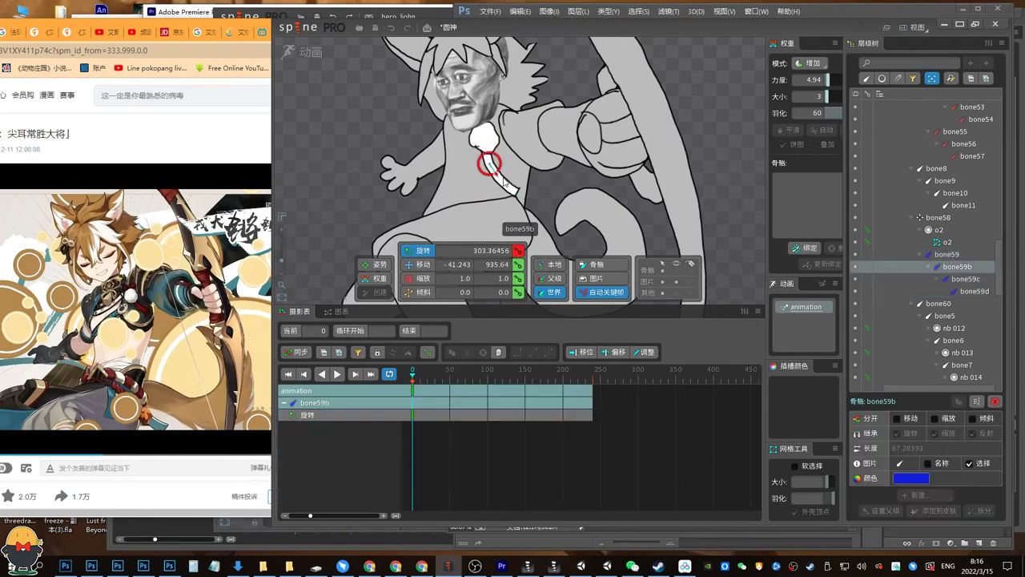
left_click(514, 190)
left_click(517, 186)
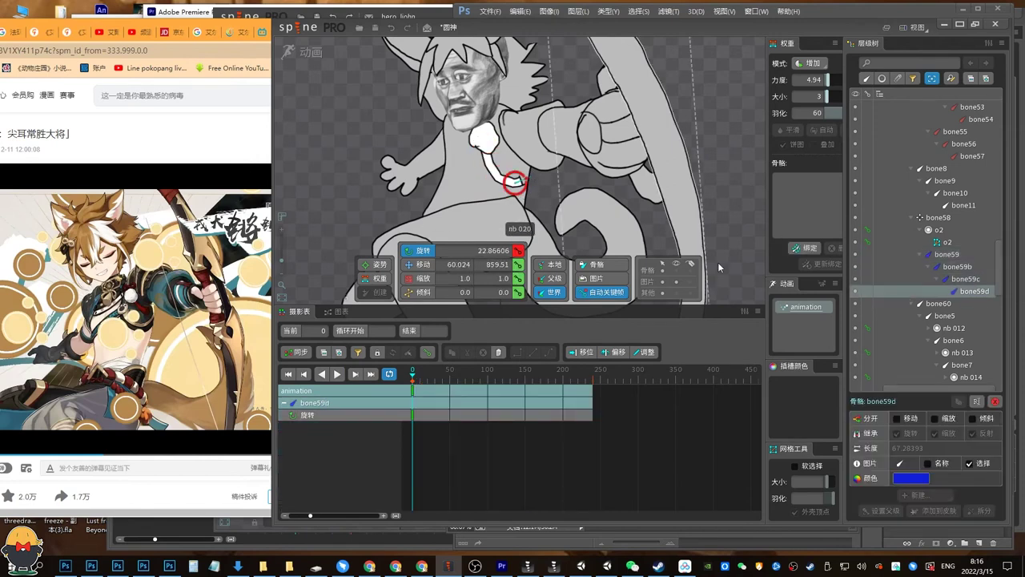
Copy the starting rotation keys of all four ribbon bones to frame 240.
left_click(965, 256, "shift")
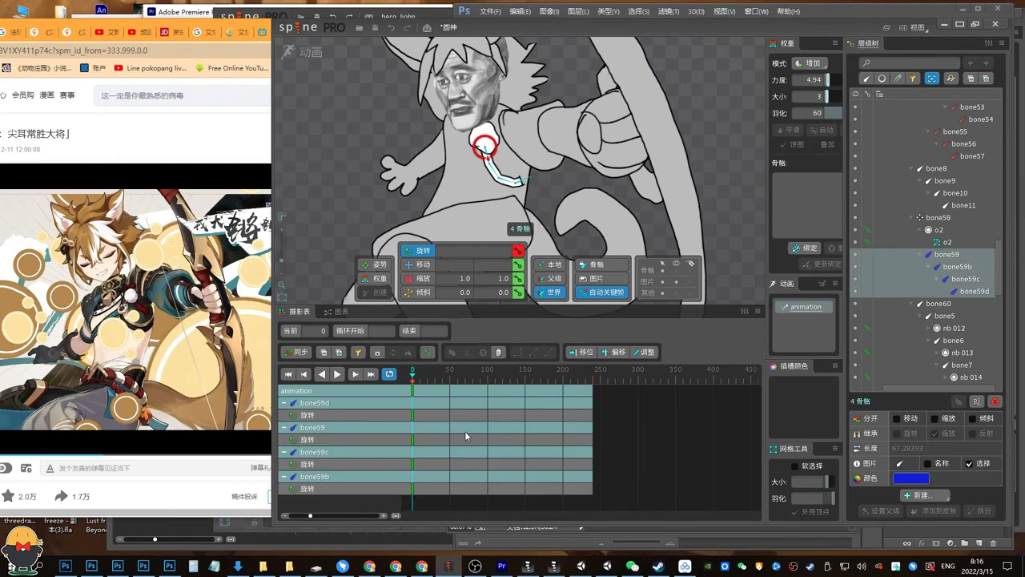
key("End")
key("ctrl+v")
Rotate and key the ribbon bones at frame 120 so the ribbon curves the opposite way, toward the free hand.
left_click(503, 380)
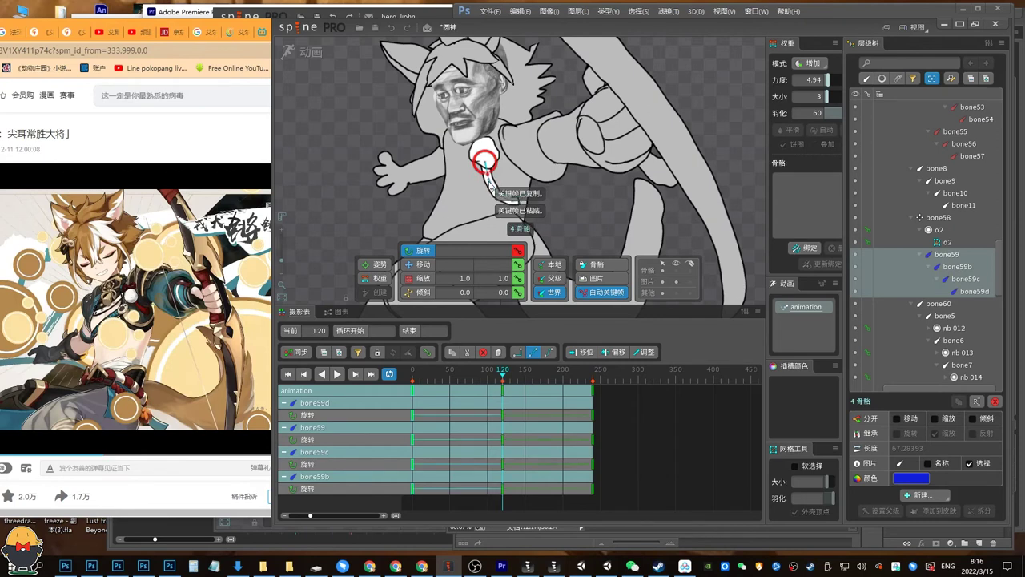
left_click(475, 199)
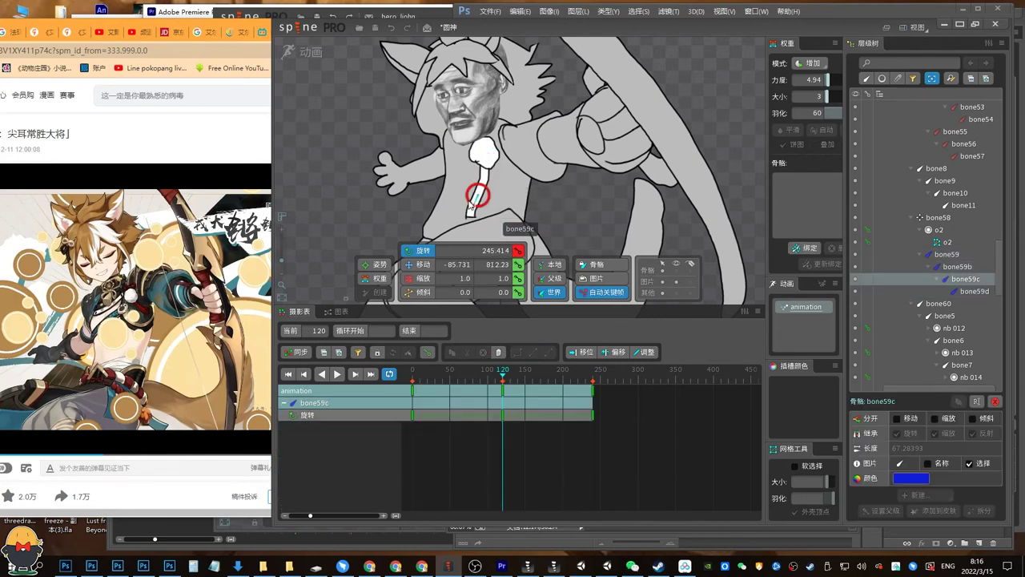
left_click(459, 199)
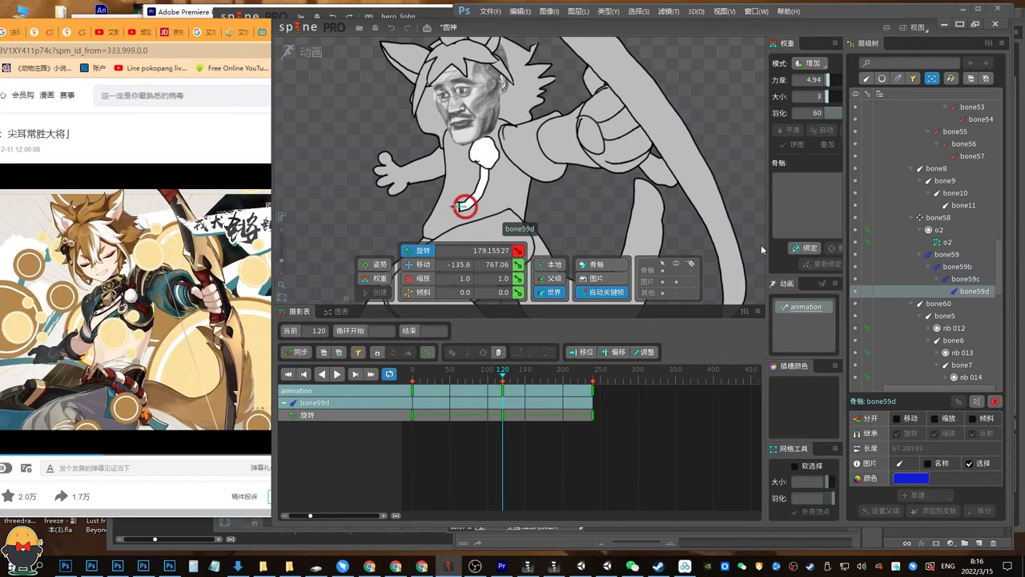
Apply Bezier interpolation to all rotation keys of the four ribbon bones and save the project.
left_click(953, 255, "shift")
left_click_drag(621, 457, 403, 388)
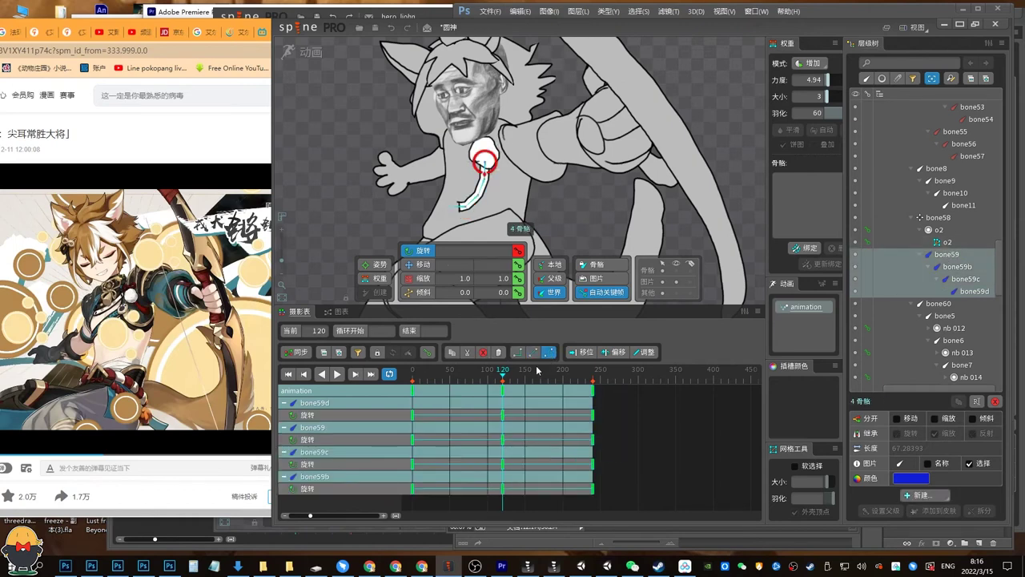
key("ctrl+s")
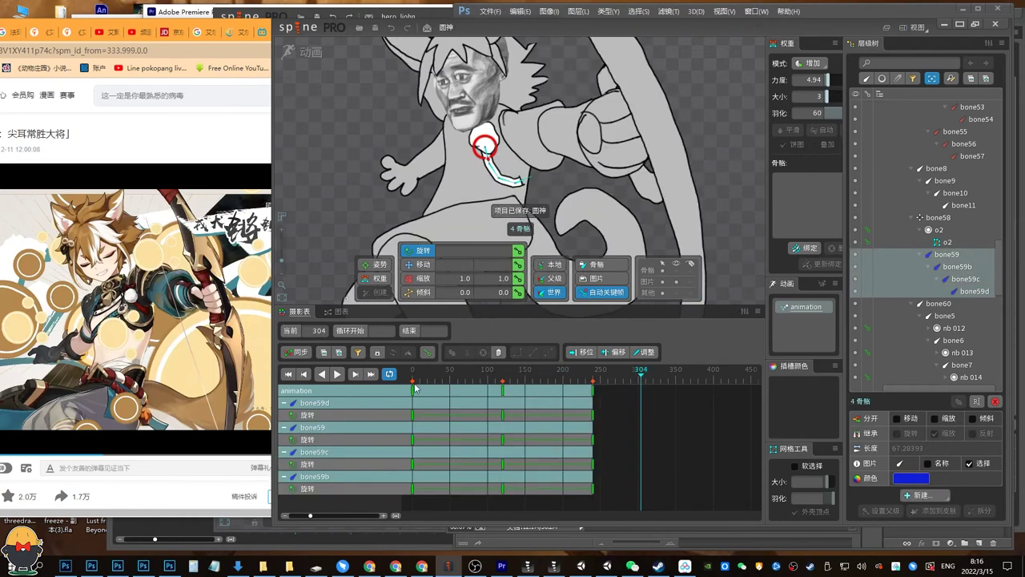
left_click(957, 267)
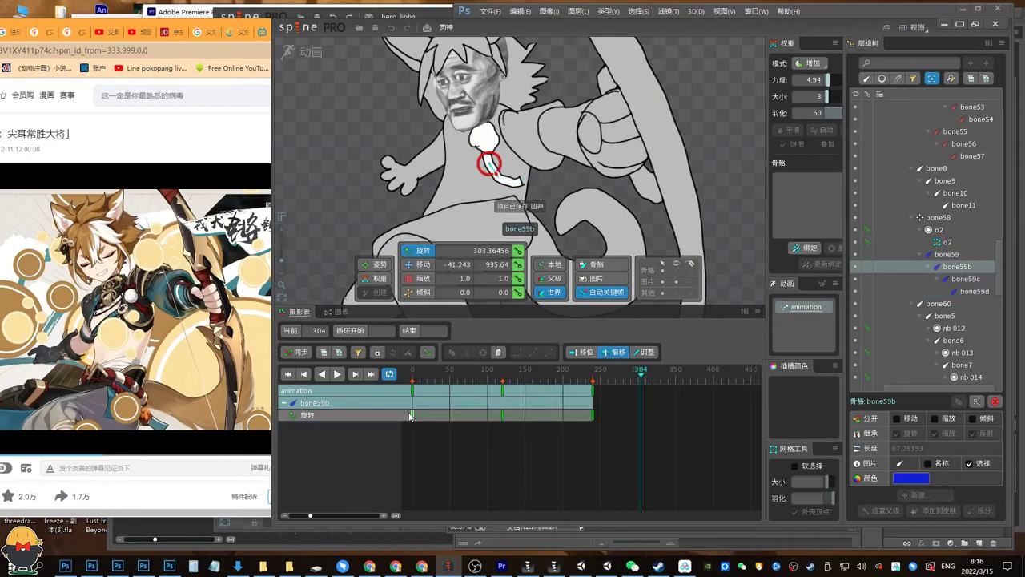
left_click_drag(410, 416, 434, 420)
left_click_drag(310, 515, 320, 515)
left_click_drag(455, 519, 433, 517)
key("ctrl+z")
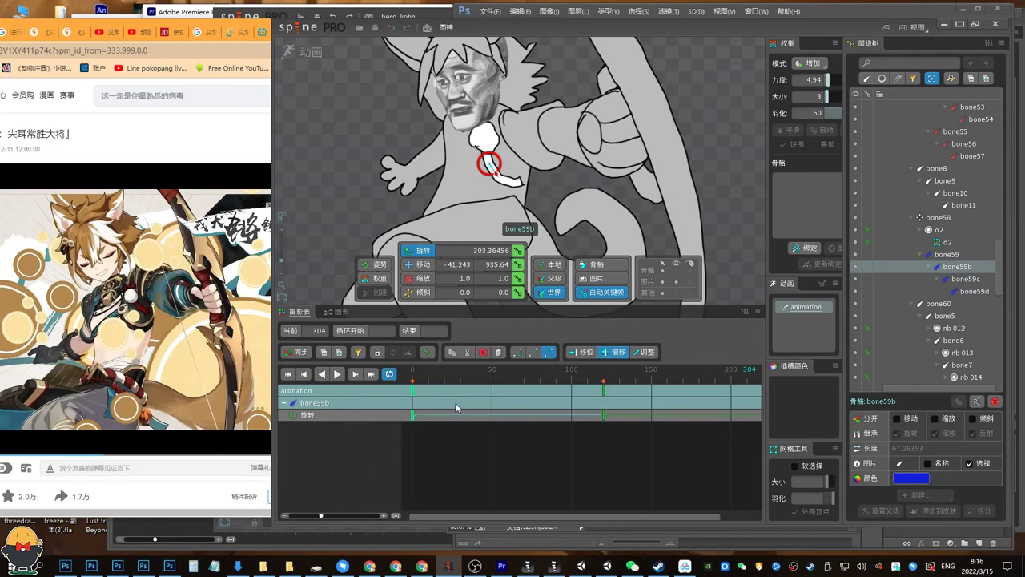
left_click_drag(314, 514, 303, 515)
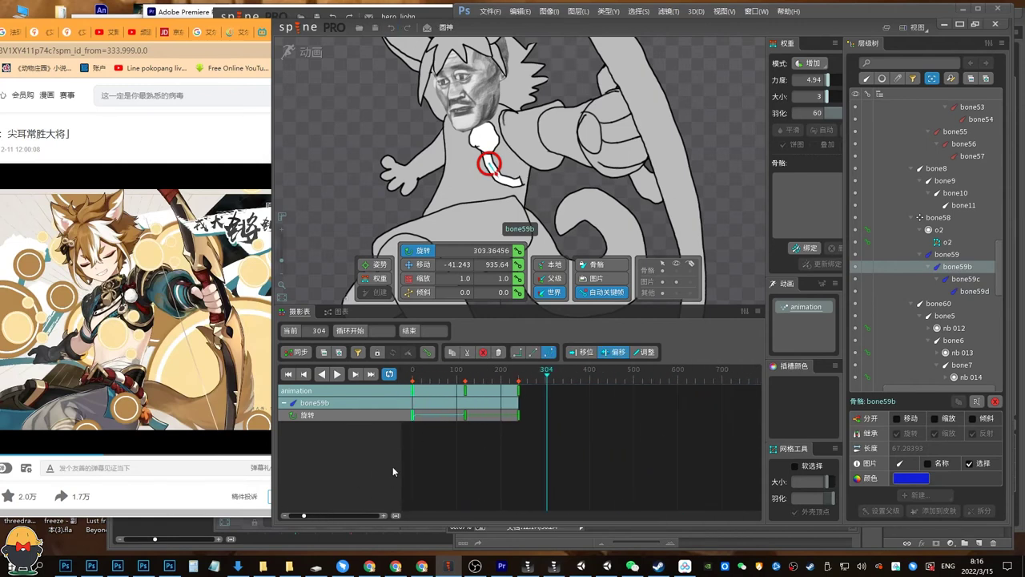
Compress the rotation keys of all four ribbon bones so one swing has its keys at frames 0, 40 and 80.
left_click(966, 292)
left_click(948, 255, "shift")
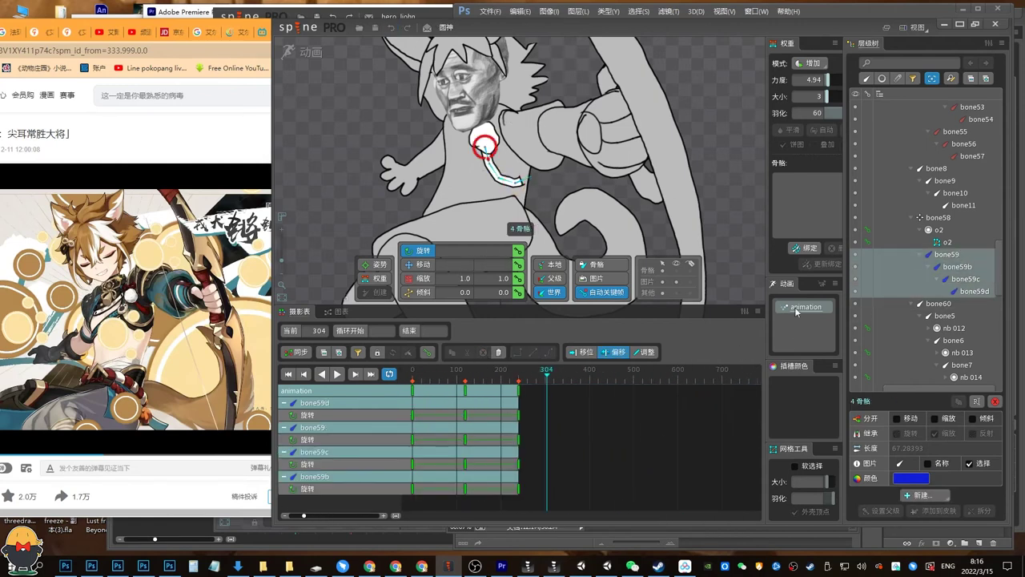
left_click(521, 384)
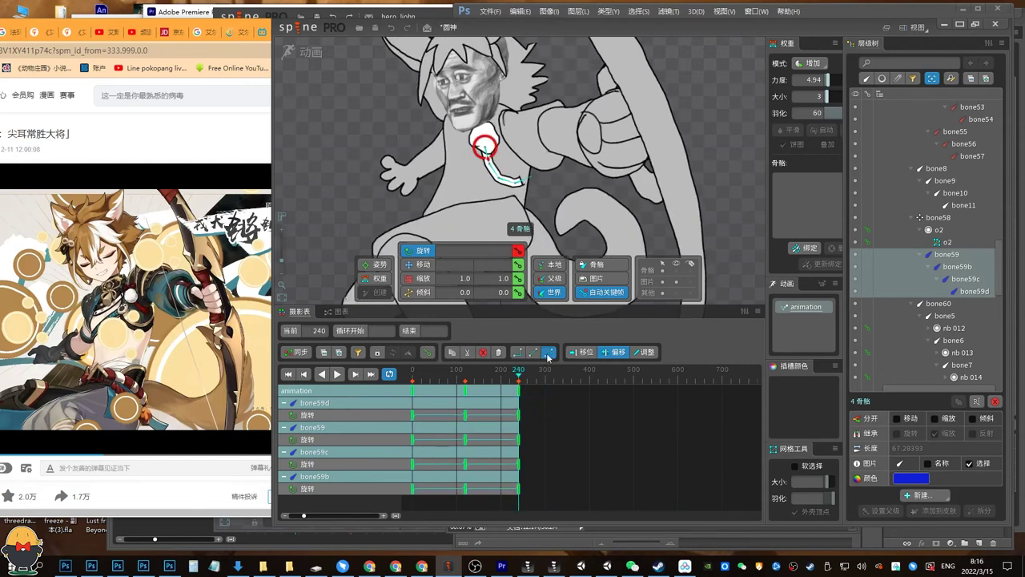
left_click_drag(522, 410, 463, 382)
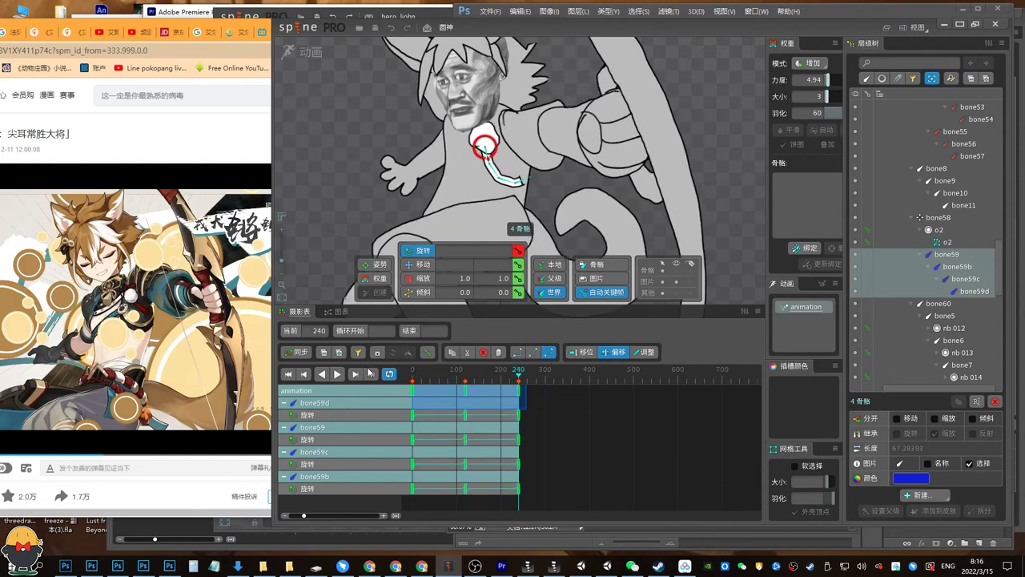
left_click_drag(525, 399, 450, 395)
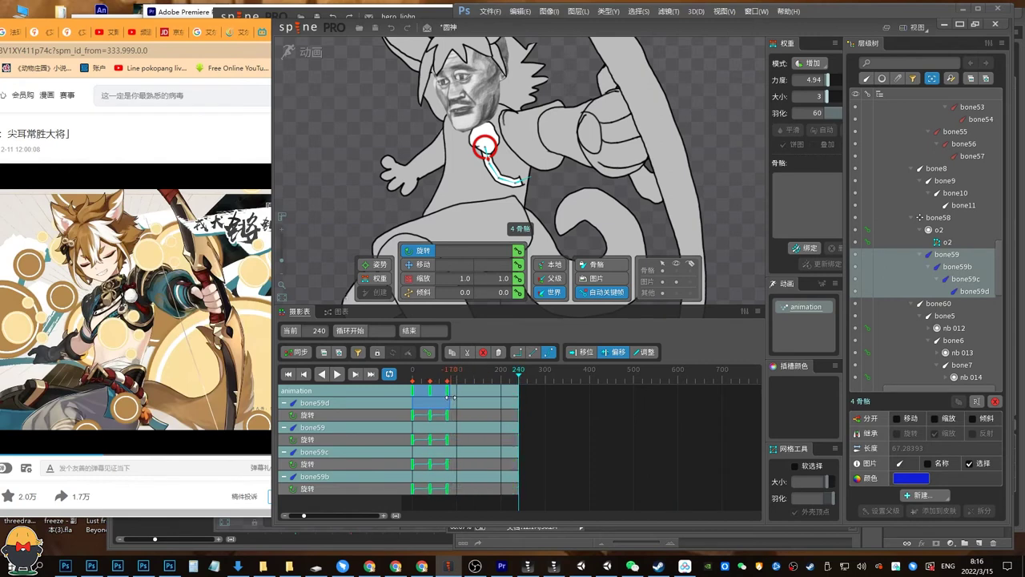
left_click_drag(305, 515, 335, 516)
left_click_drag(508, 516, 419, 516)
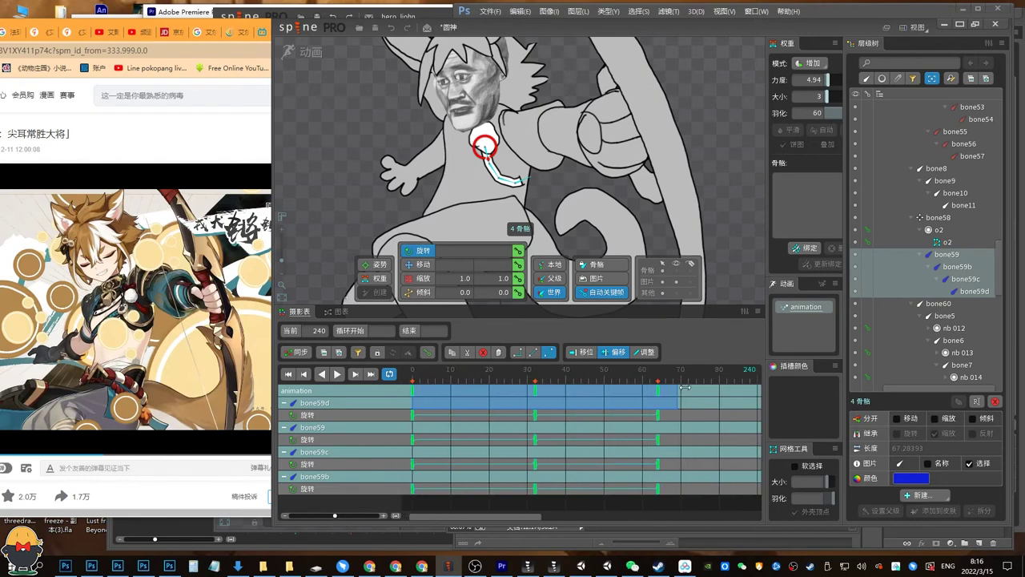
left_click_drag(677, 393, 741, 398)
Copy the 80-frame ribbon swing and paste it at frames 80 and 160 to fill the loop up to frame 240.
key("ctrl+c")
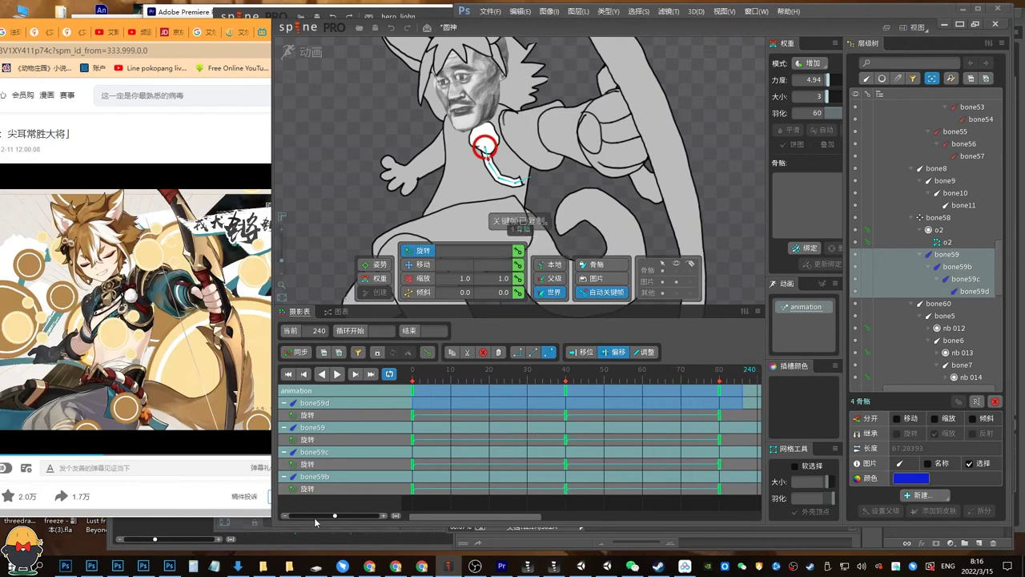
scroll(314, 517, "down", 5)
key("ctrl+v")
key("ctrl+v")
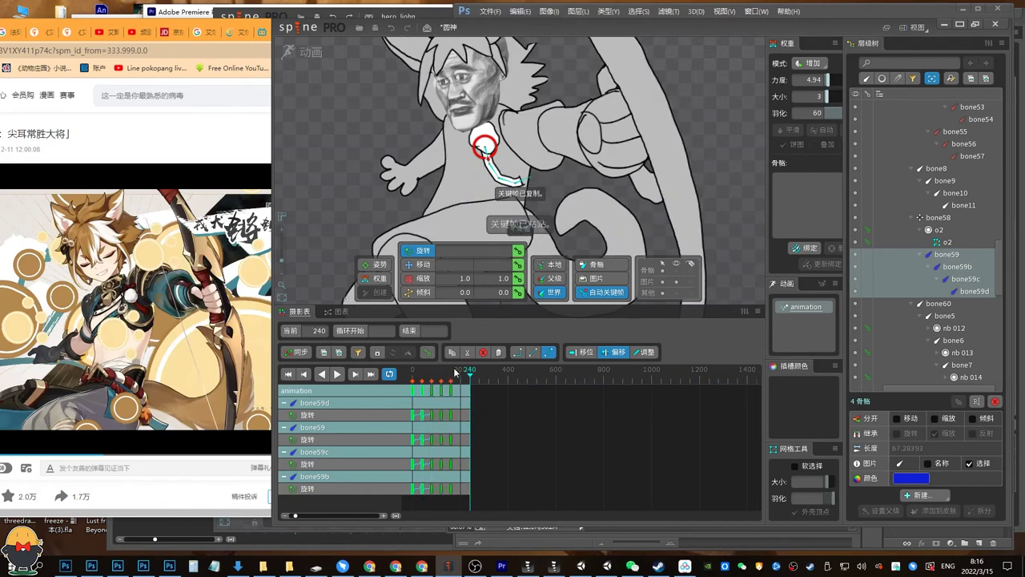
left_click_drag(452, 378, 450, 378)
Play back the repeated ribbon swing and save the project.
key("d")
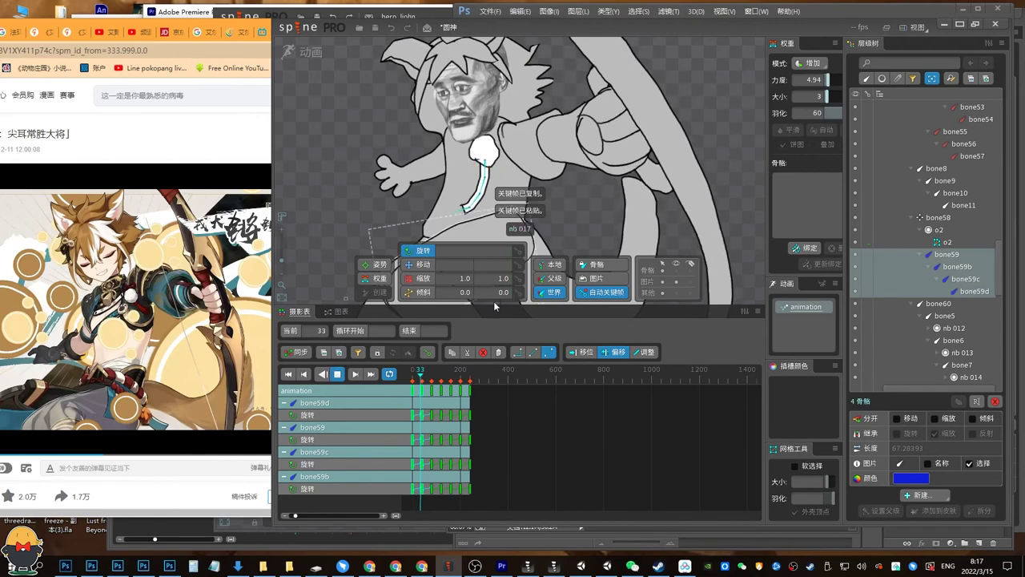
scroll(316, 515, "up", 5)
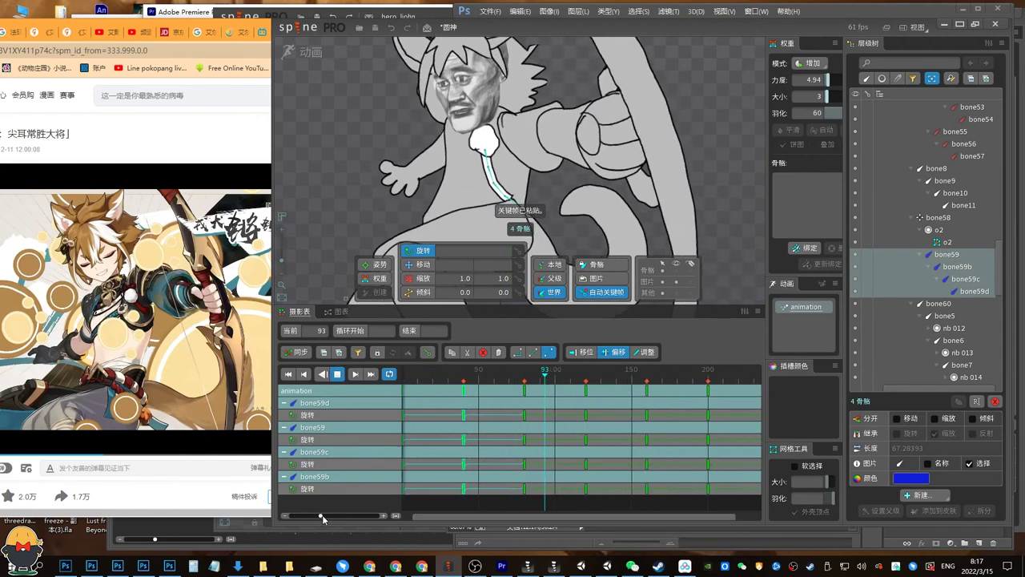
key("k")
scroll(312, 517, "down", 1)
scroll(297, 521, "down", 3)
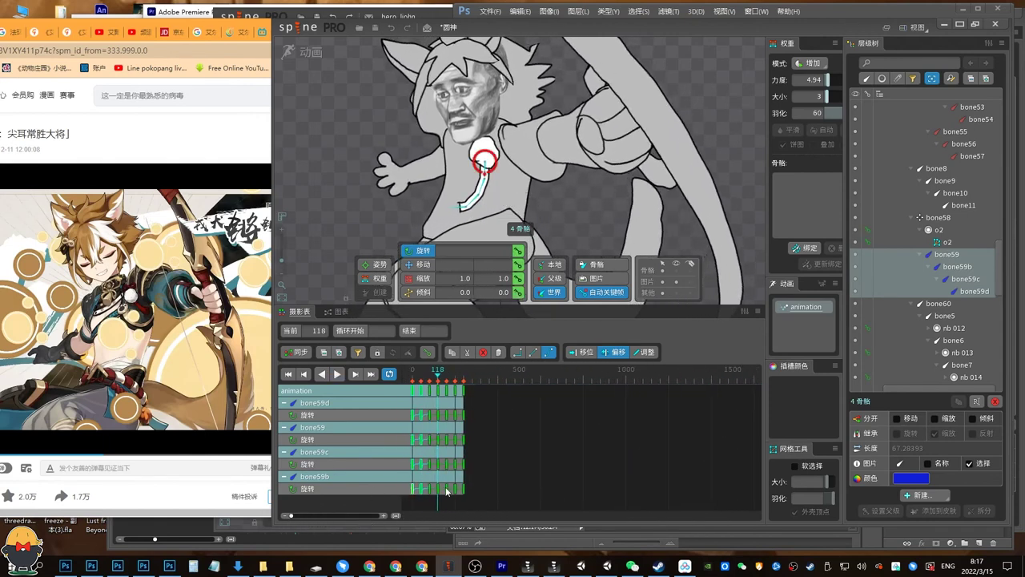
key("ctrl+s")
Stagger the ribbon swing by offsetting the keys of bone59b about 11 frames, bone59c about 20 frames and bone59d 32 frames.
scroll(313, 514, "up", 4)
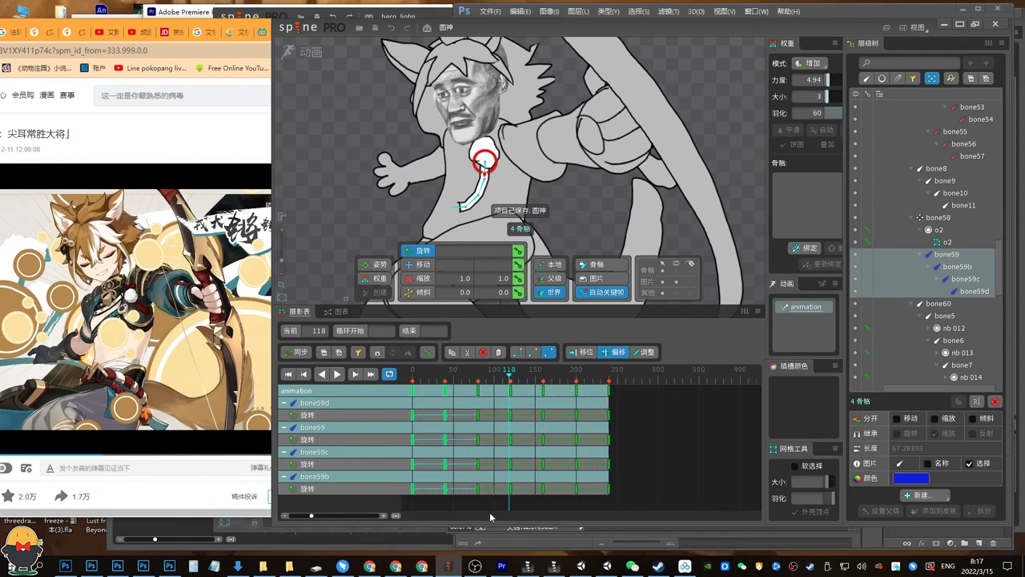
left_click(988, 267)
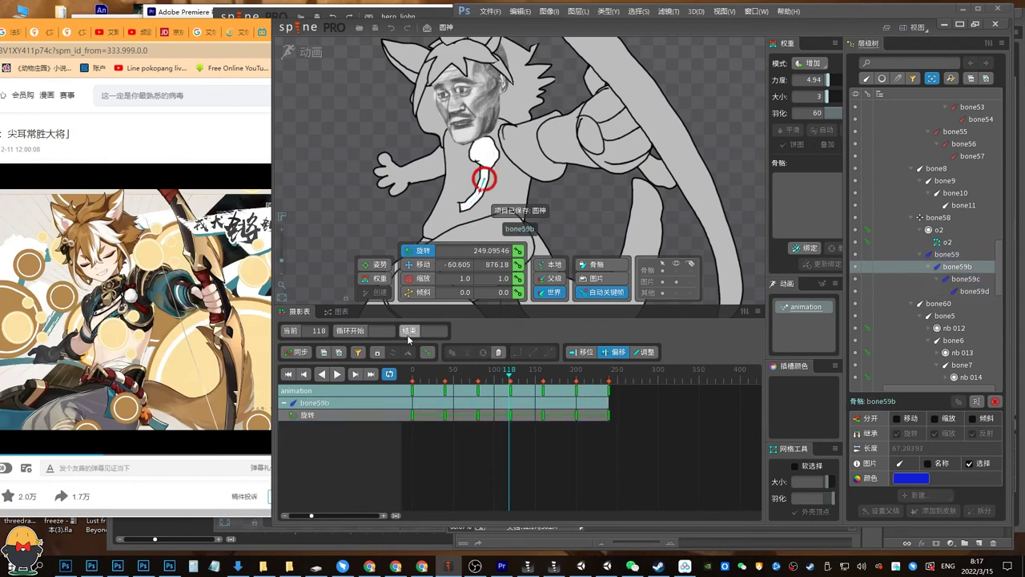
left_click_drag(413, 393, 422, 393)
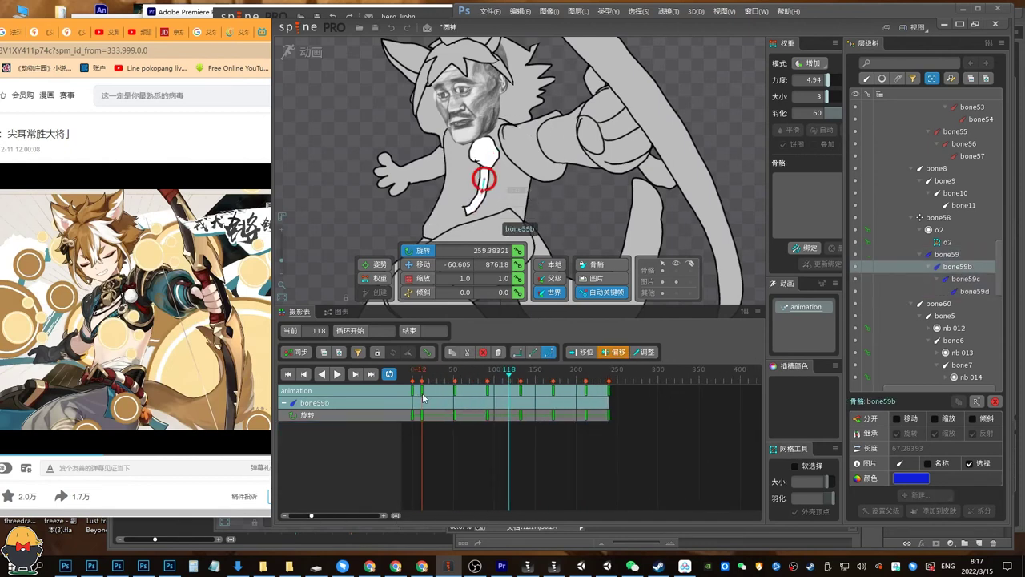
left_click(965, 279)
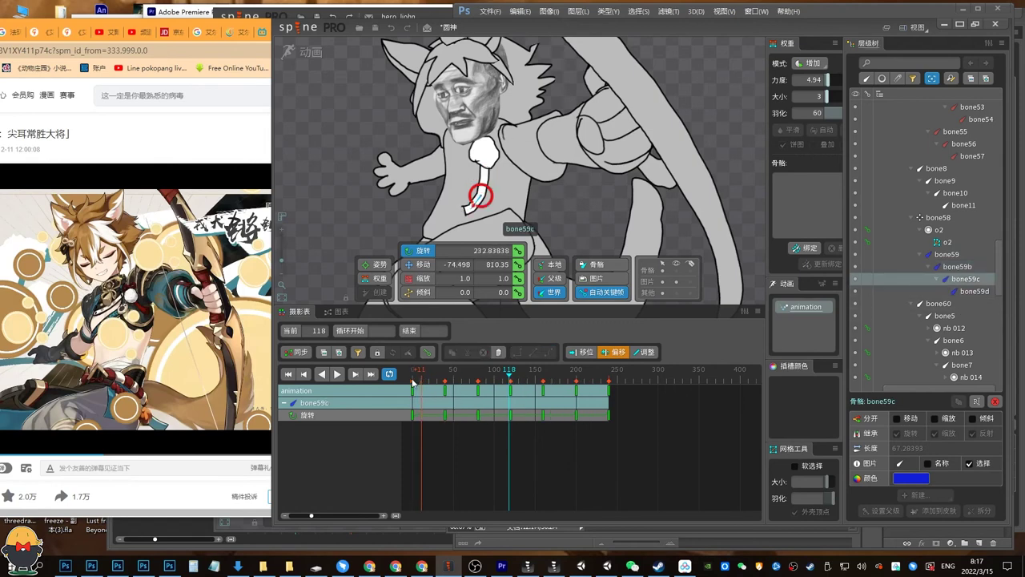
left_click(974, 291)
left_click(424, 392)
left_click_drag(440, 393, 438, 391)
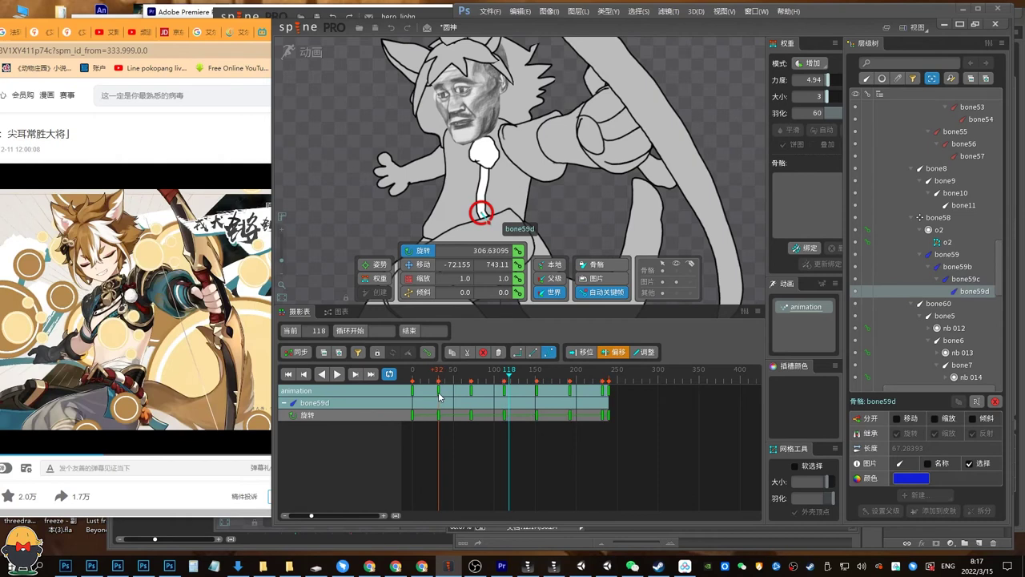
Play back the whole character with the staggered ribbon swing and reselect all four ribbon bones.
key("d")
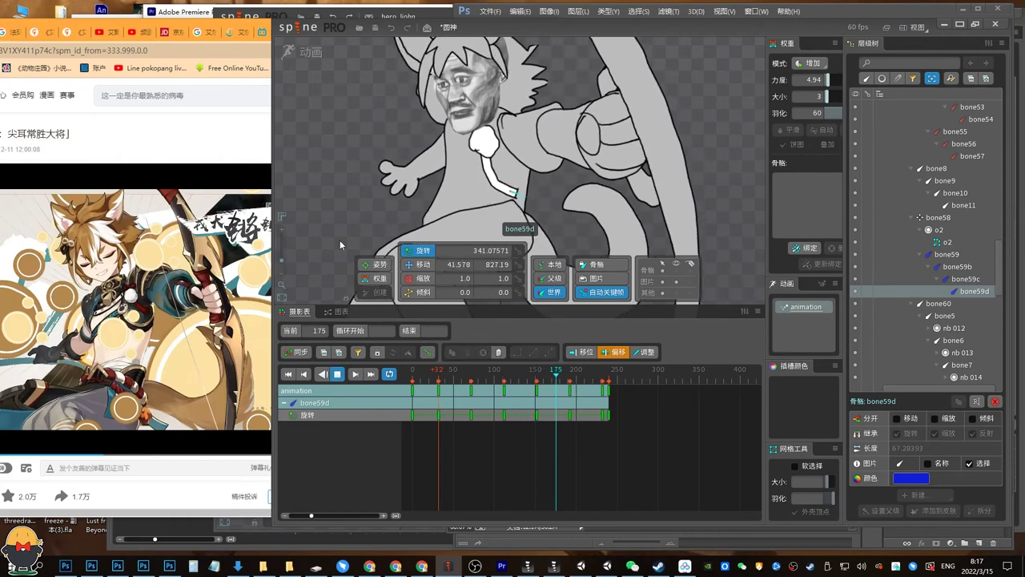
left_click(282, 270)
scroll(304, 257, "up", 2)
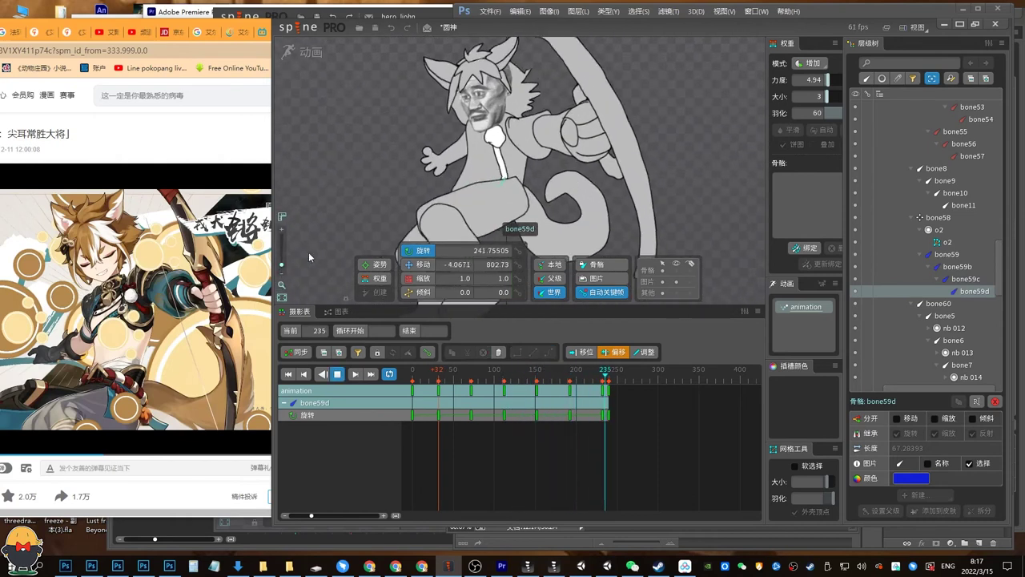
key("d")
left_click(953, 255, "shift")
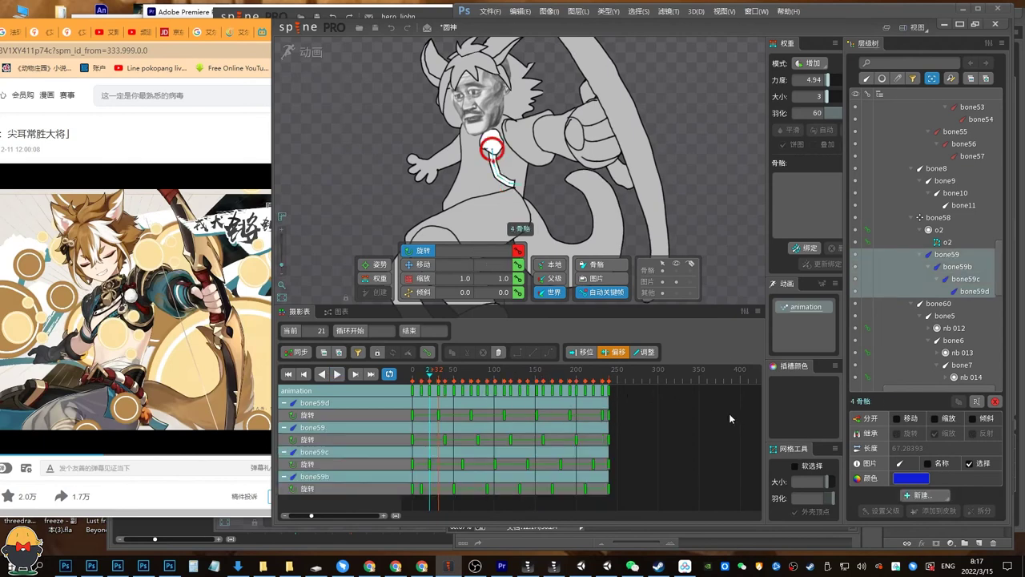
Undo the ribbon stagger and delete the rotation keys of all four ribbon bones at frames 200 and 240.
left_click_drag(553, 383, 469, 390)
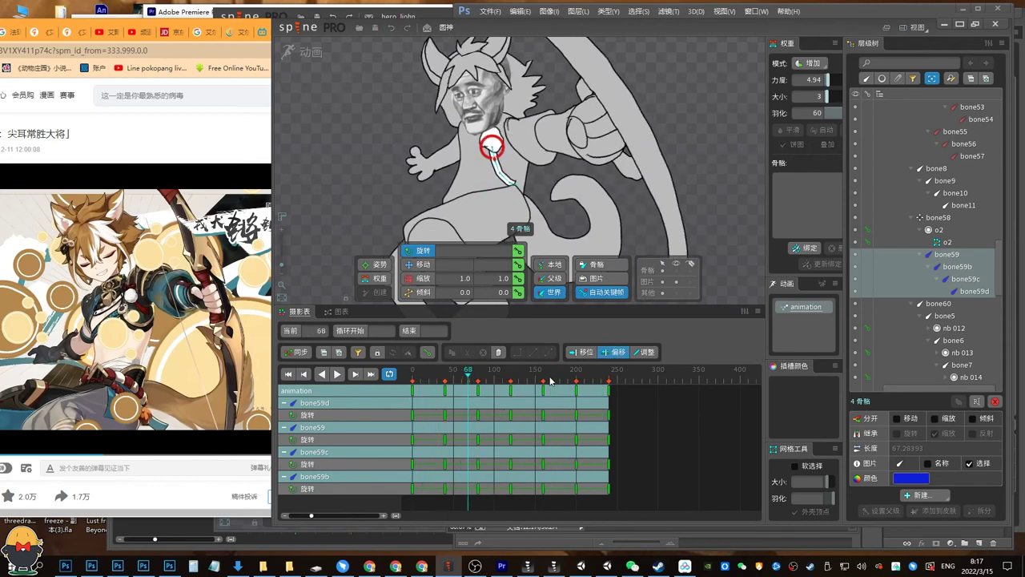
left_click(542, 382)
left_click_drag(649, 436, 572, 378)
left_click(482, 380)
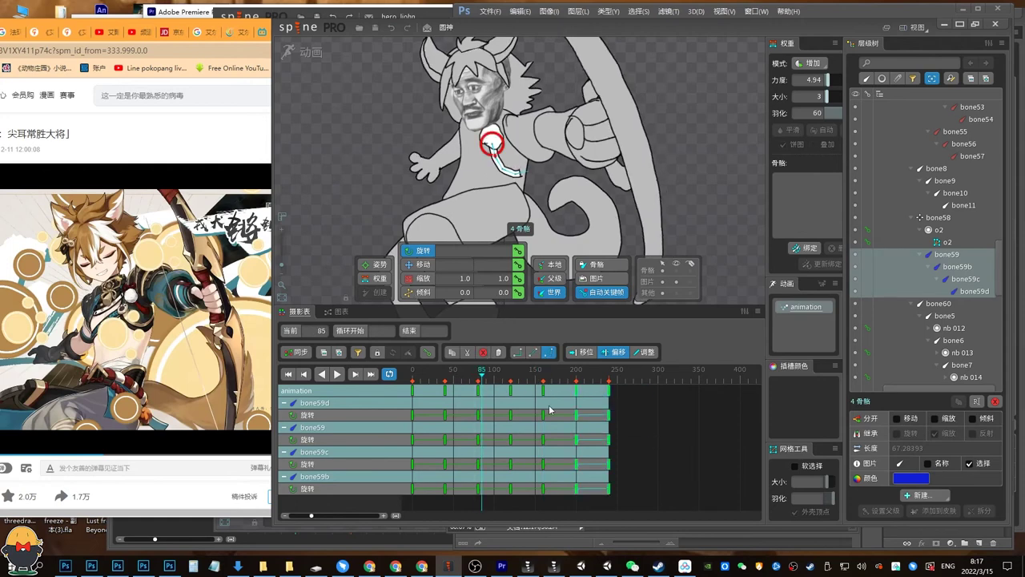
left_click_drag(655, 445, 440, 388)
key("Delete")
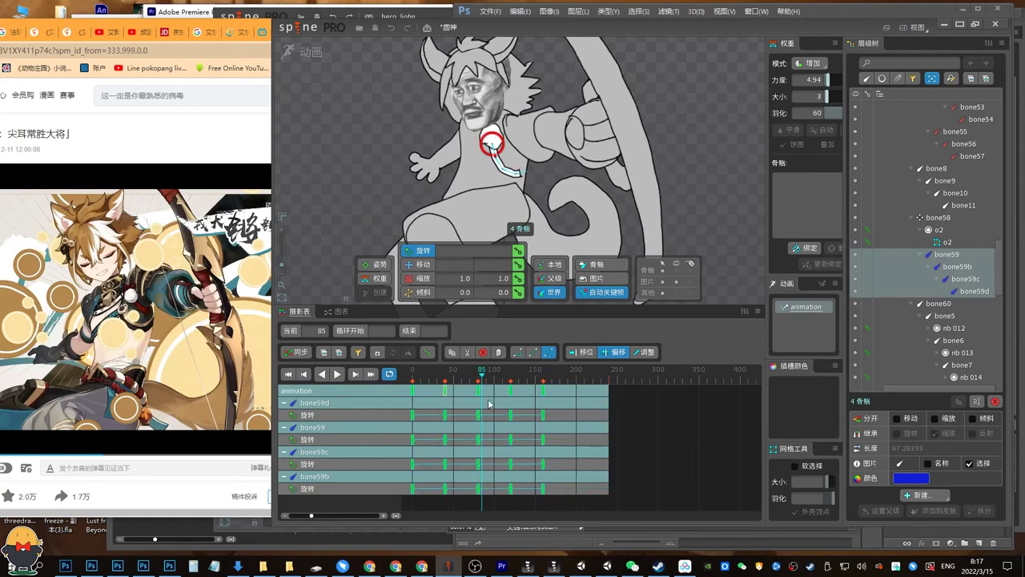
Stretch the ribbon bones' remaining keys from frames 0–160 so they span frames 0–240, and save the project.
left_click_drag(545, 400, 391, 376)
key("End")
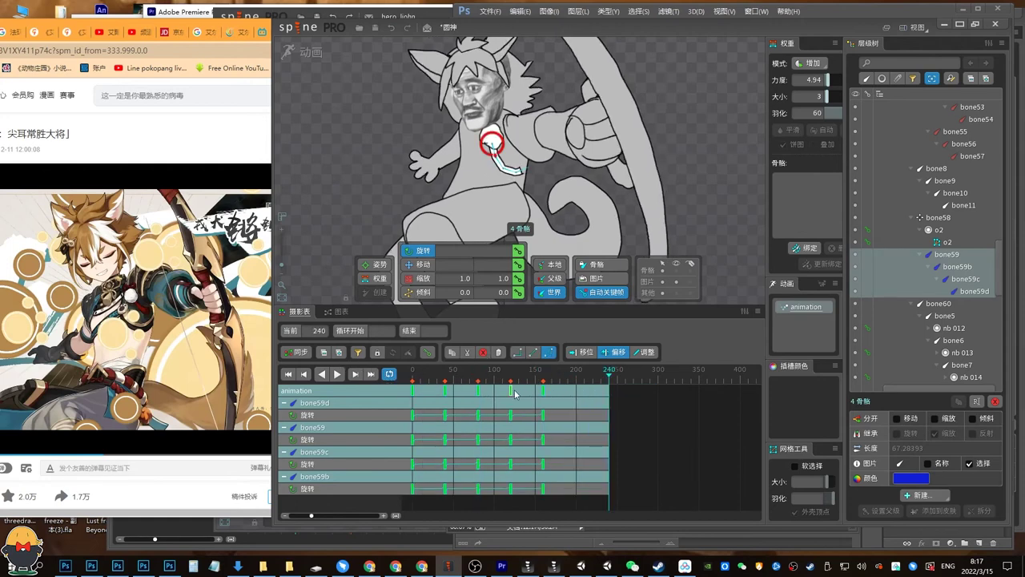
left_click_drag(544, 402, 389, 377)
left_click_drag(543, 410, 414, 378)
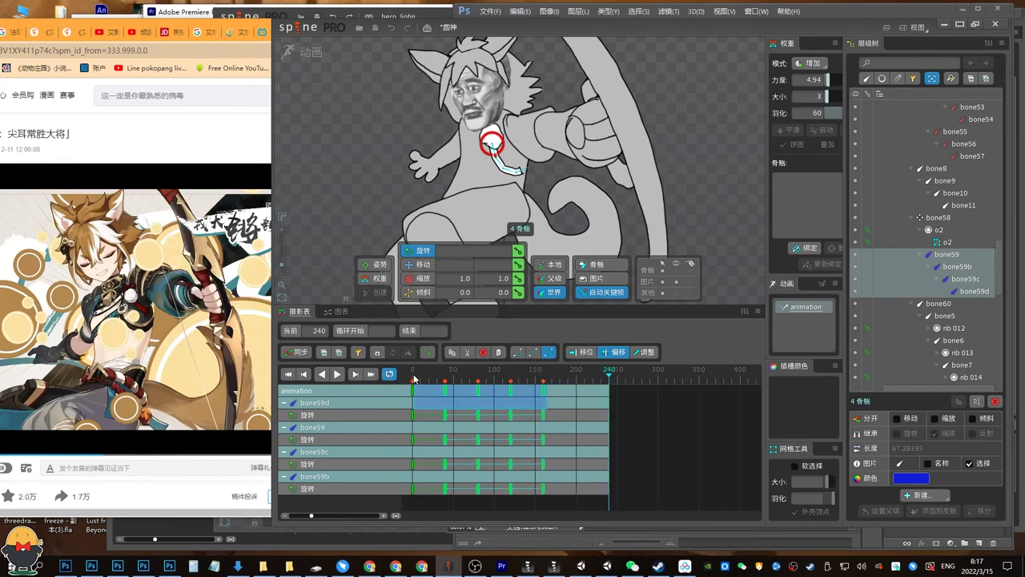
left_click_drag(544, 402, 614, 406)
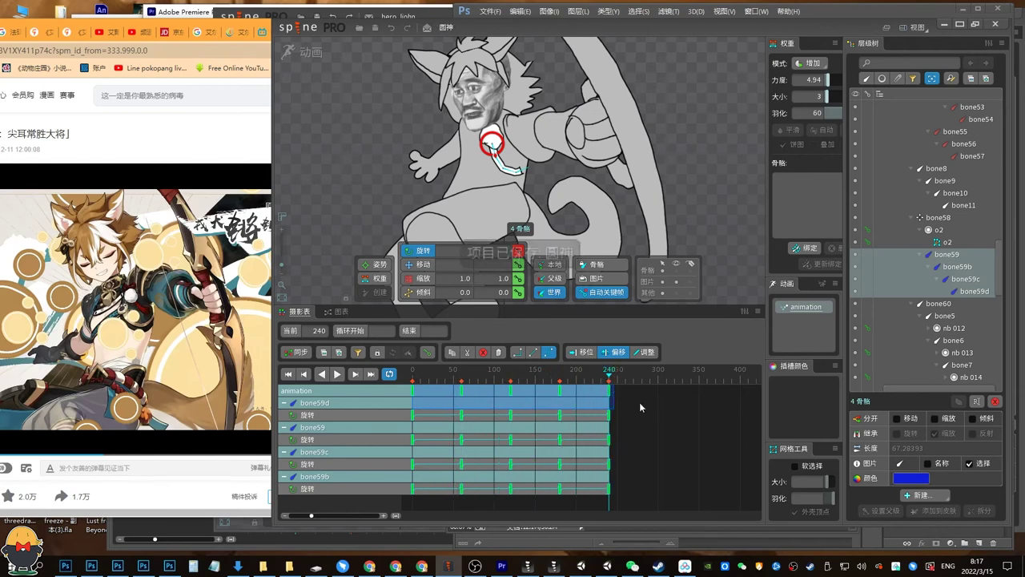
left_click(640, 402)
key("ctrl+s")
Offset the ribbon swing keys of bone59b by 14 frames, bone59c by 22 frames and bone59d by 31 frames.
left_click(917, 267)
left_click(425, 398)
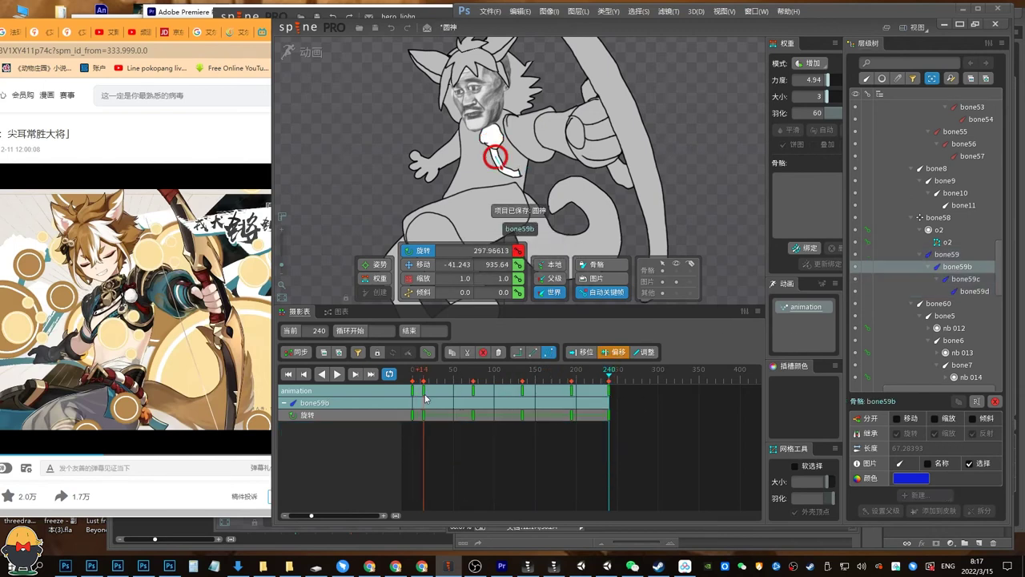
left_click(965, 278)
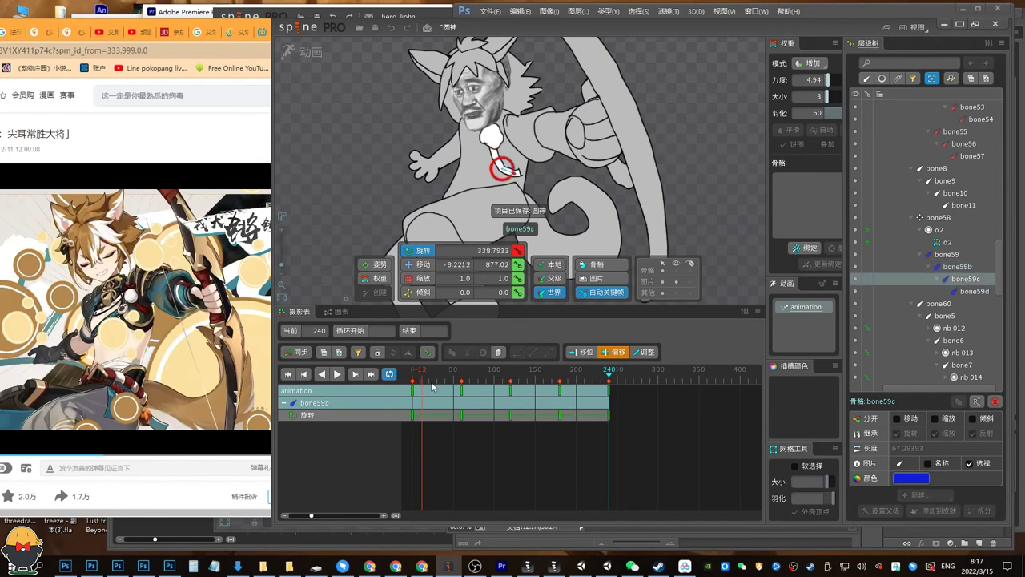
left_click(433, 399)
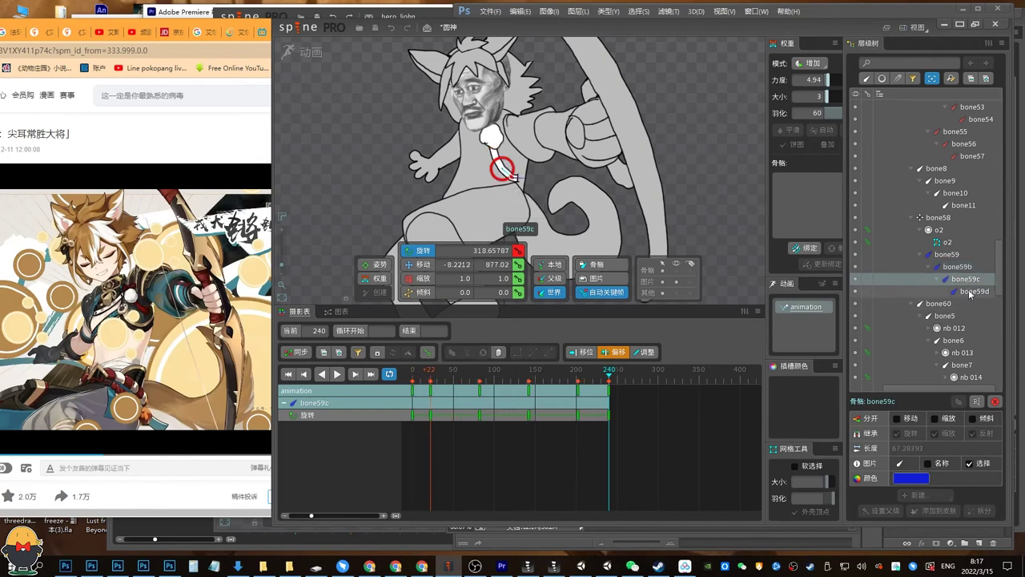
left_click(974, 291)
left_click(443, 400)
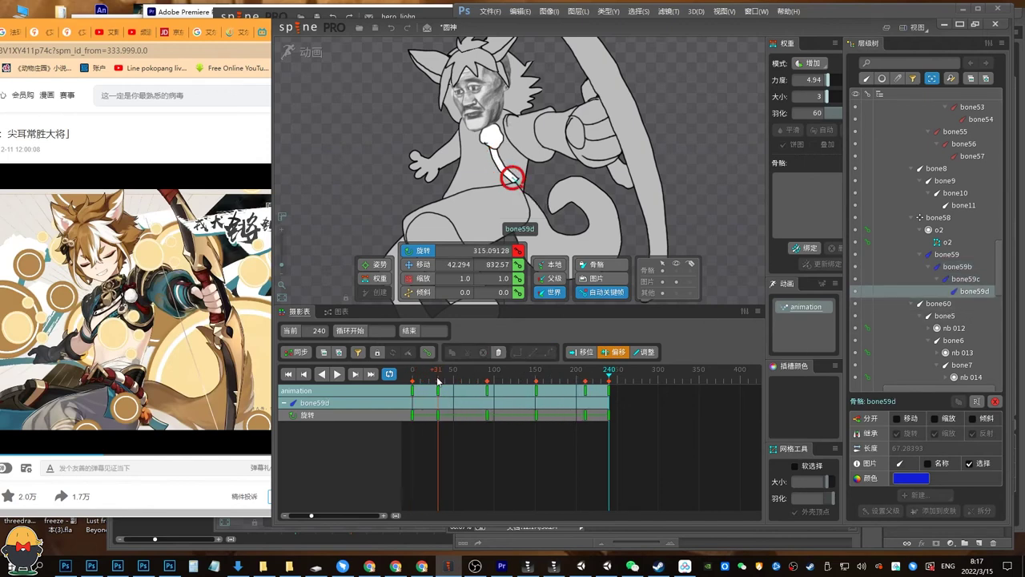
Play back the slower, staggered ribbon swing and enlarge the viewport above the timeline.
key("d")
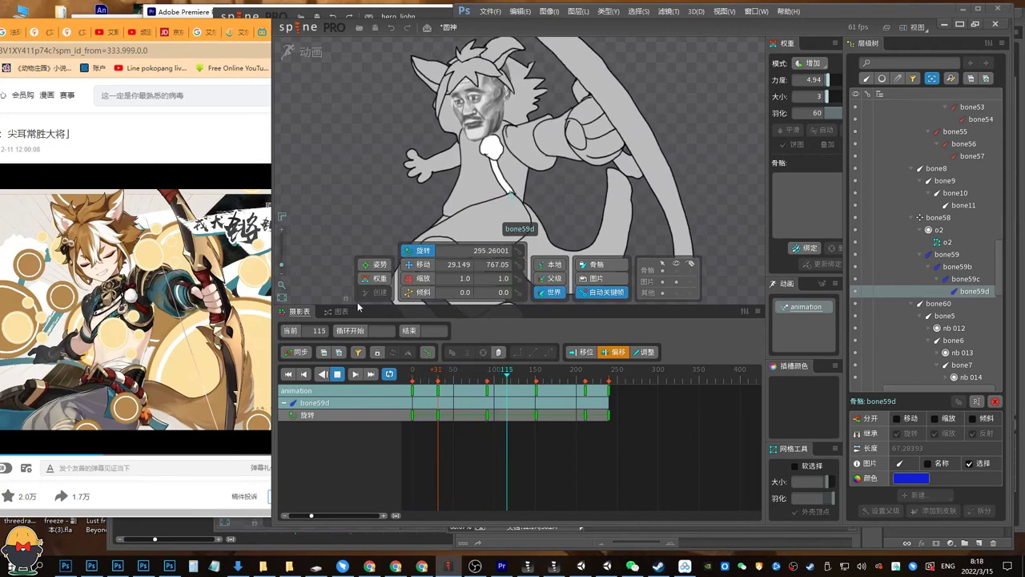
left_click_drag(538, 305, 536, 374)
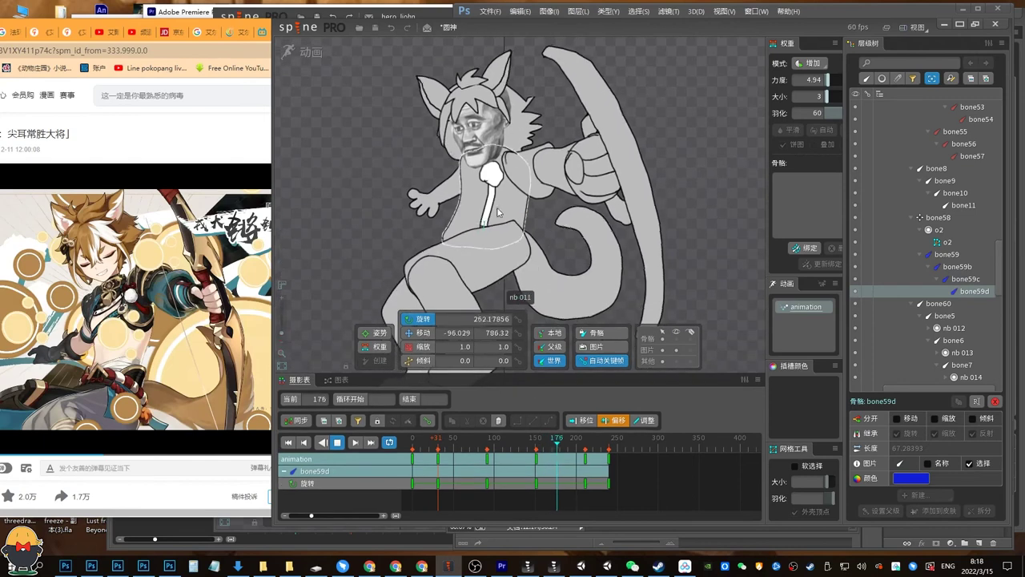
key("space")
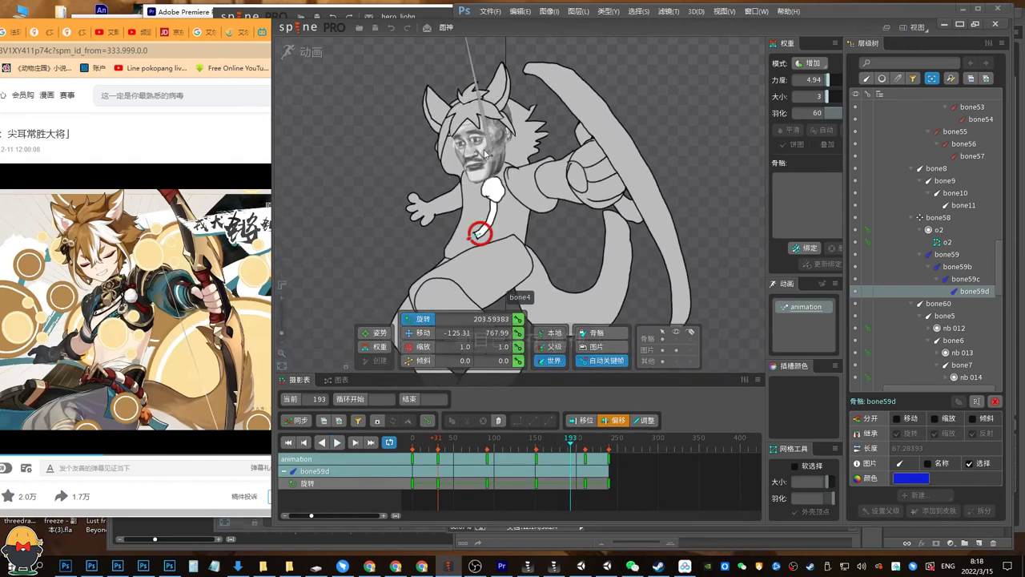
Switch to the browser, play the archer's reference video until his full pose shows, and return to Spine's animation mode.
left_click(304, 51)
left_click(170, 316)
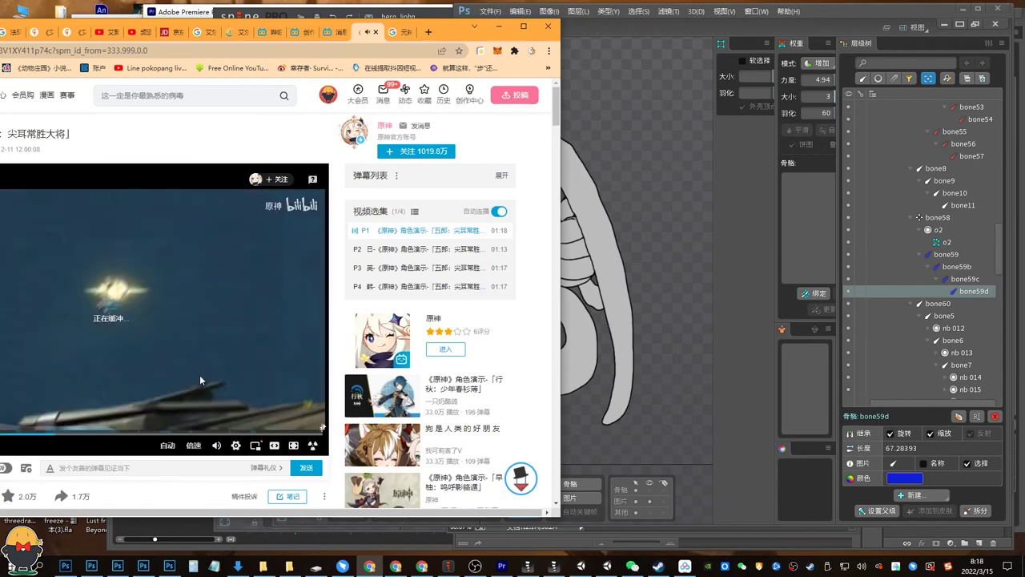
left_click(129, 354)
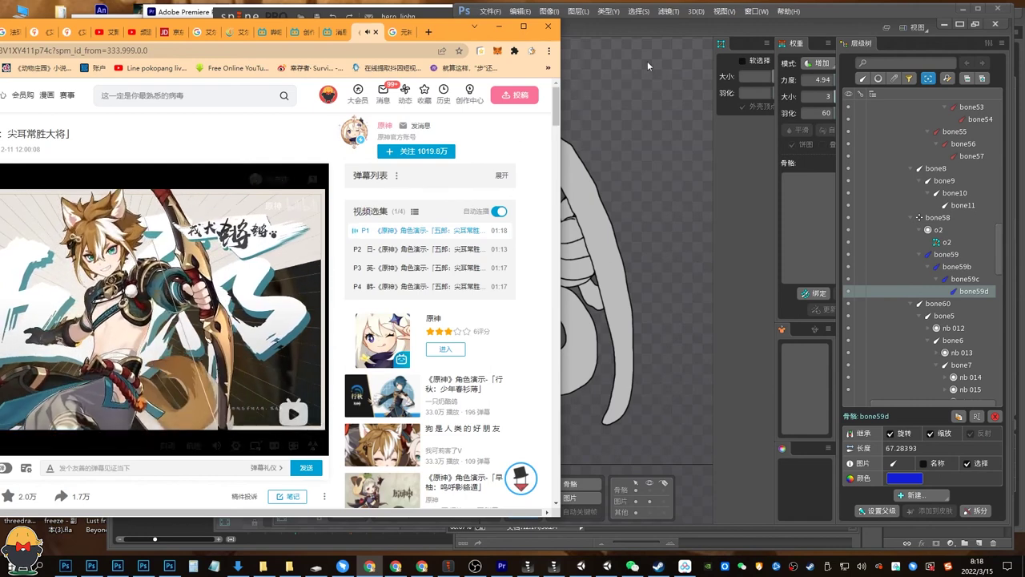
left_click(561, 96)
left_click(312, 53)
Select the main body bone named bone at the character's hips and play back its existing movement.
scroll(532, 178, "down", 3)
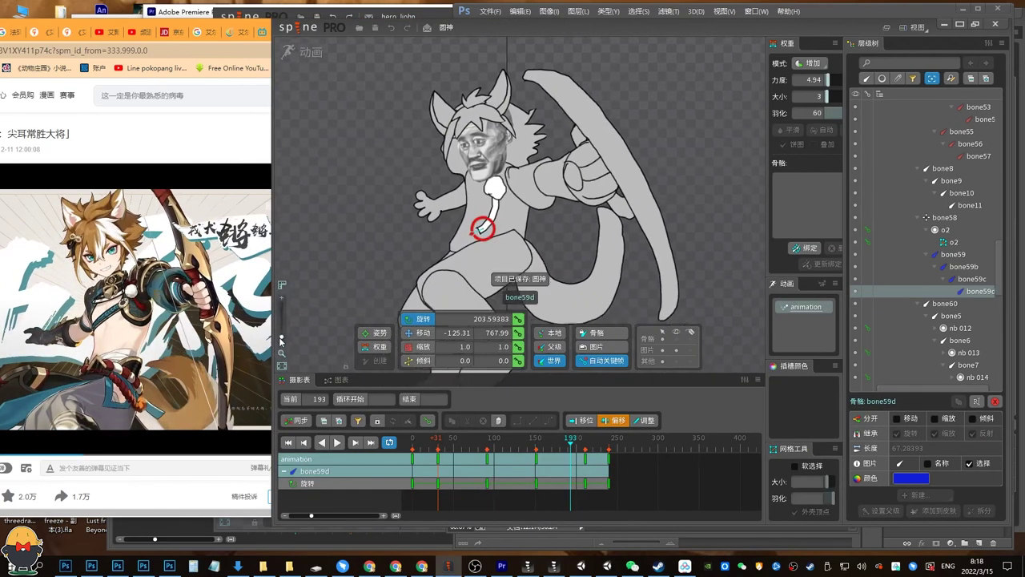
left_click(677, 340)
left_click_drag(481, 236, 489, 179)
key("Home")
key("v")
left_click(483, 191)
key("ctrl+z")
key("space")
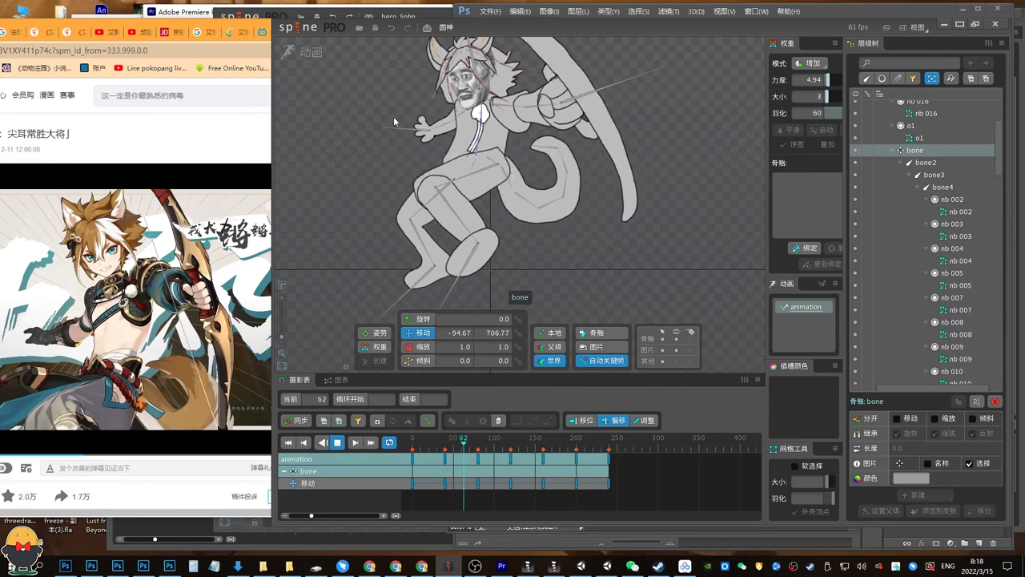
Create bone61 under root beside the hips in setup mode and make it the parent of the body bone.
left_click(300, 51)
scroll(980, 147, "up", 3)
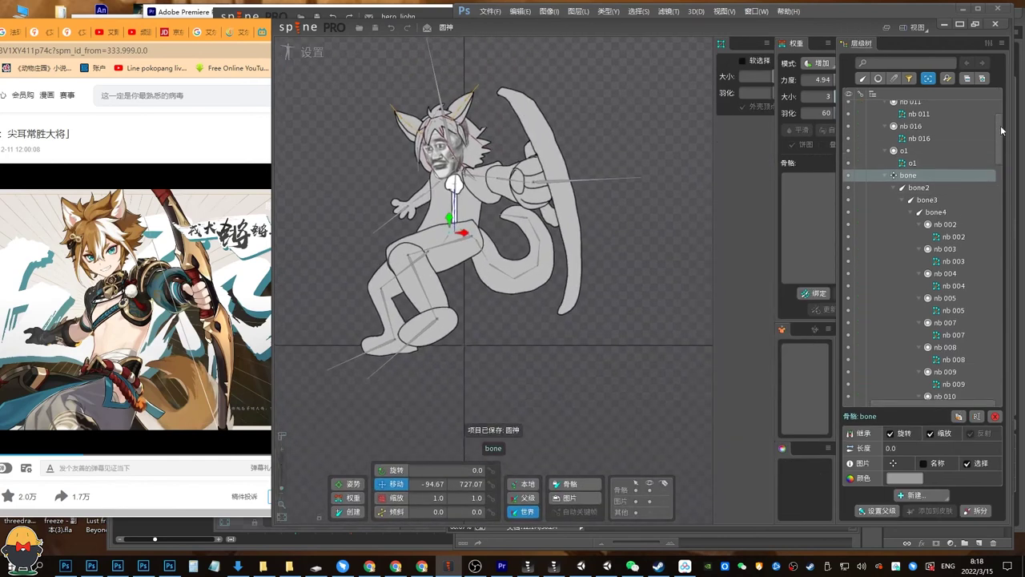
left_click(898, 119)
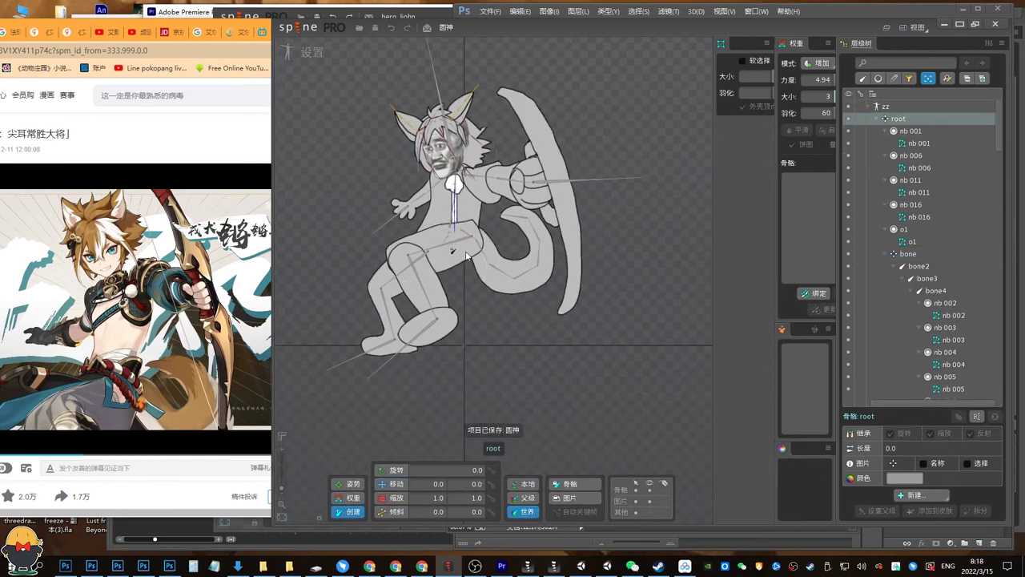
left_click(498, 234)
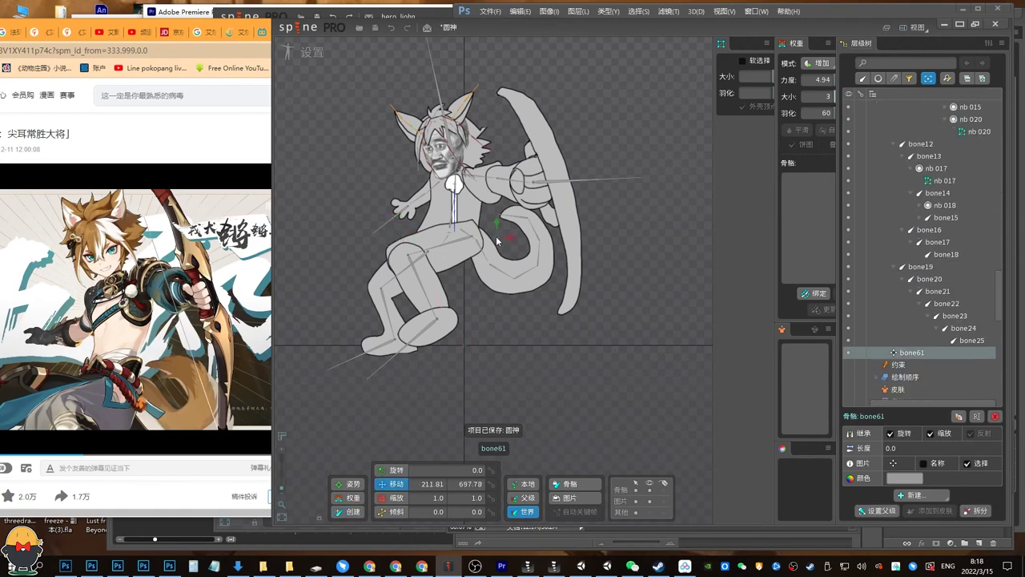
left_click(451, 236)
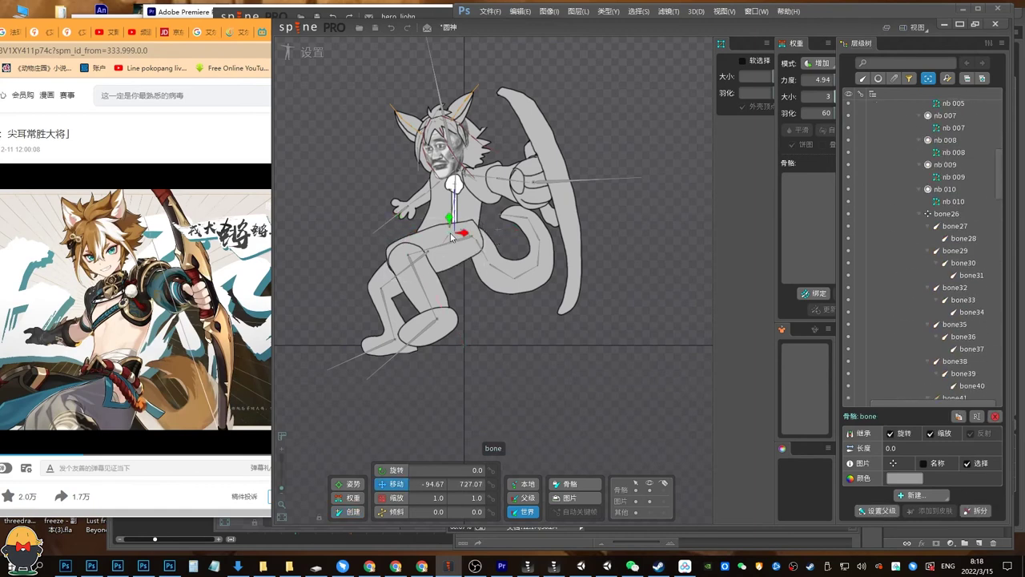
key("p")
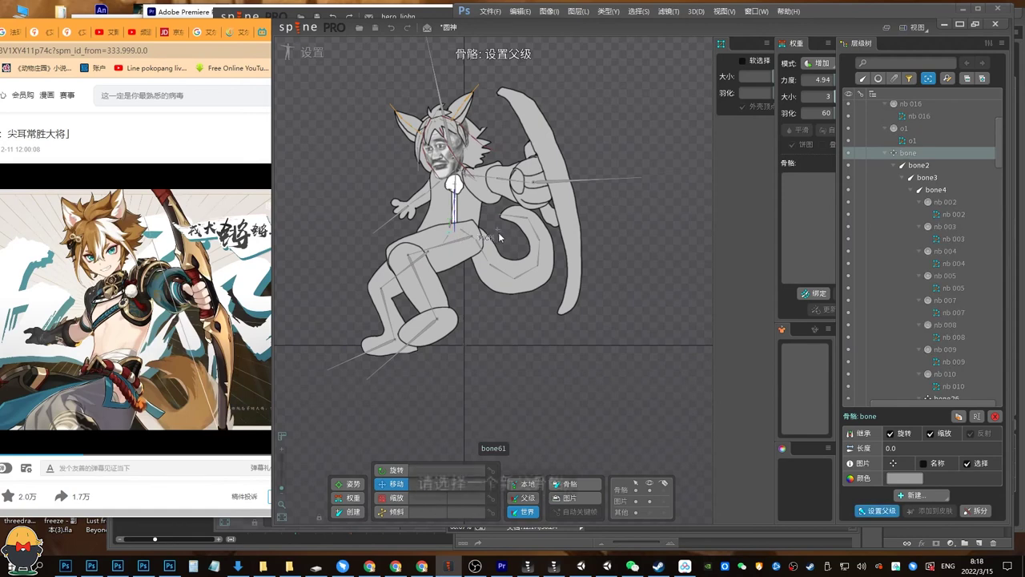
left_click(497, 229)
left_click_drag(497, 229, 461, 195)
key("ctrl+z")
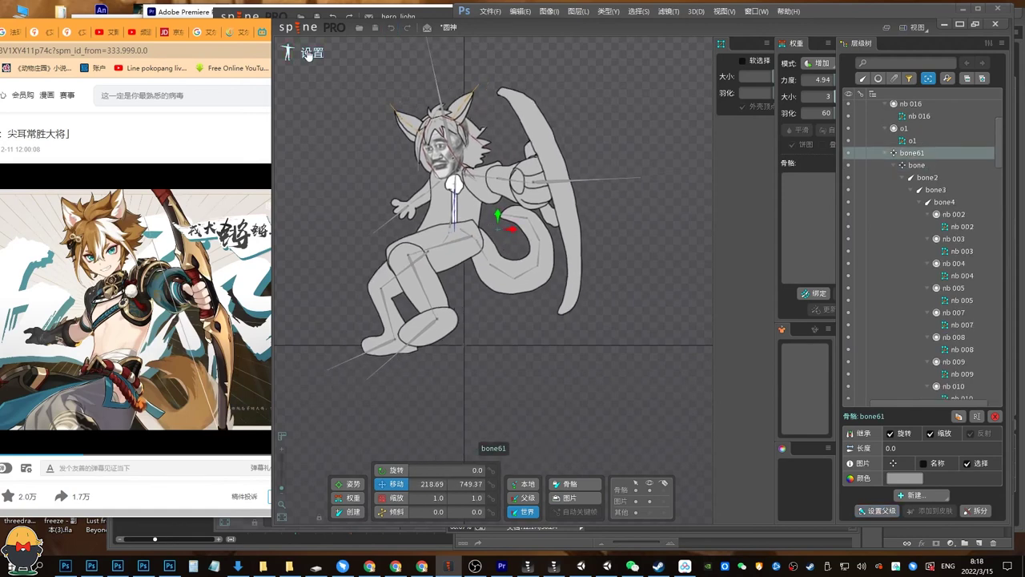
Key bone61's translation at frames 0 and 240 in animation mode.
left_click(307, 55)
left_click_drag(534, 166, 542, 177)
key("ctrl+z")
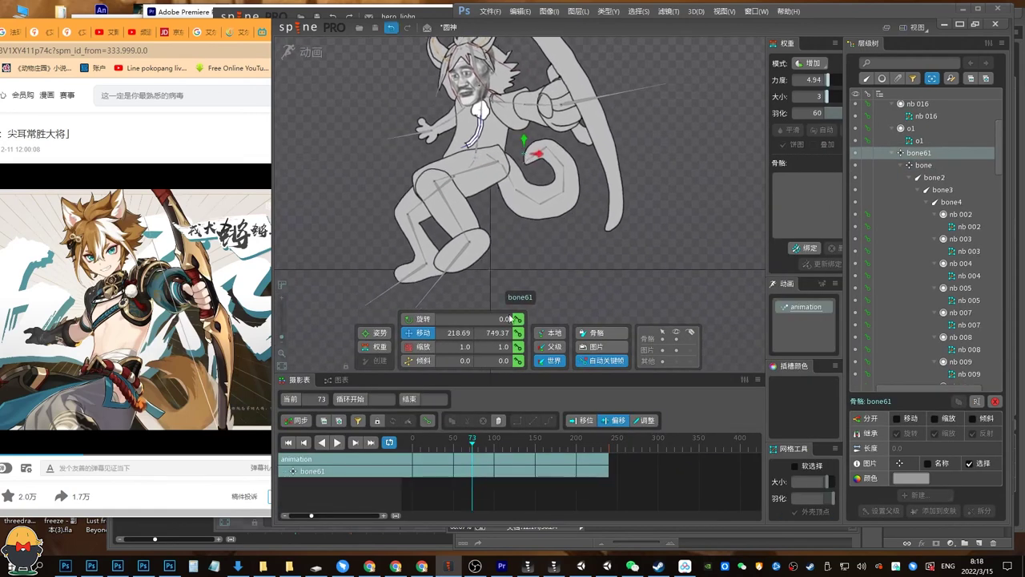
left_click(412, 442)
left_click(518, 333)
left_click(608, 442)
left_click(518, 333)
Shift bone61 horizontally to X 280.59 at frame 120, give the key a Bezier curve, and play back the sway.
left_click(511, 438)
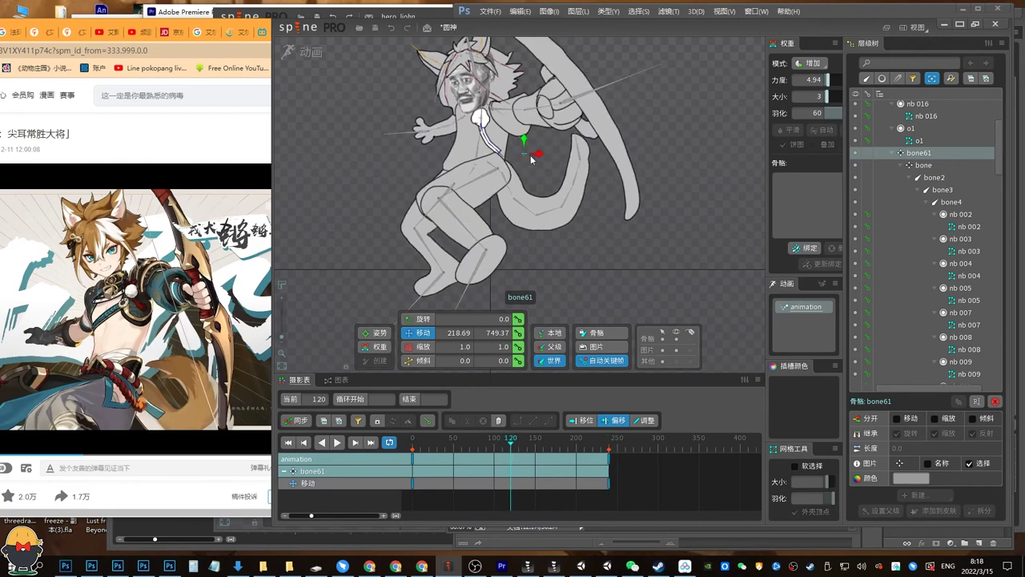
left_click_drag(531, 159, 550, 156)
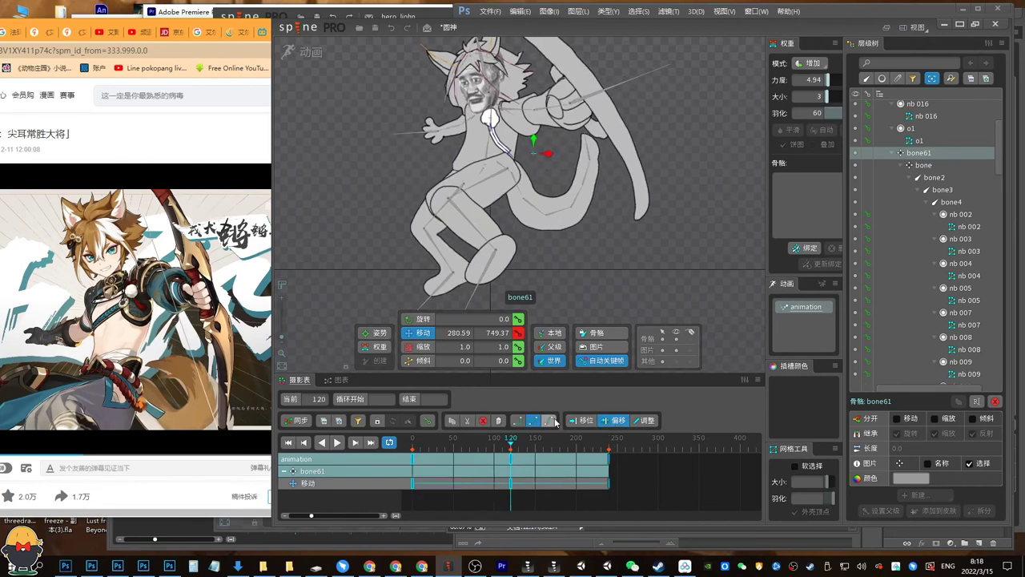
left_click(554, 421)
key("d")
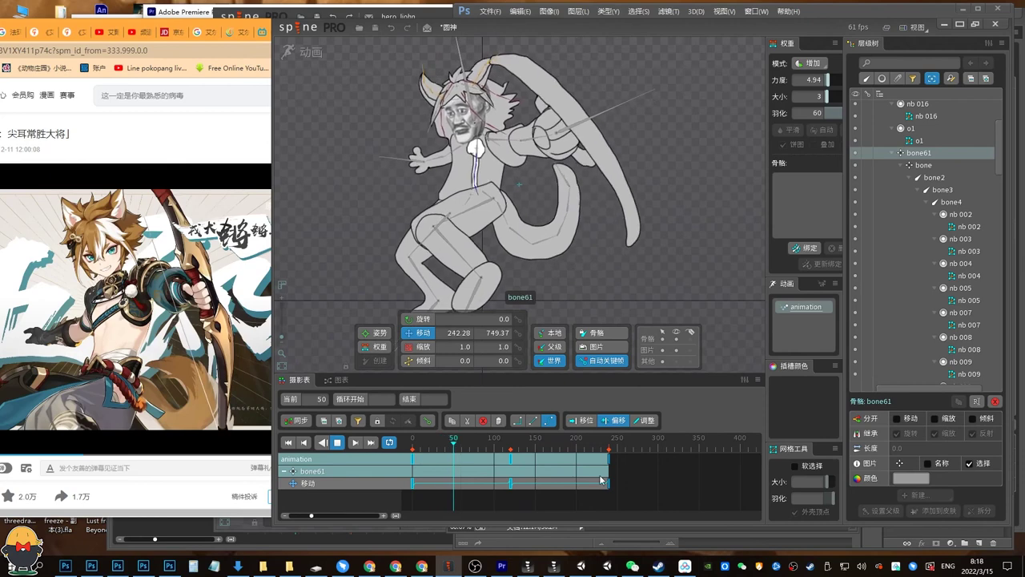
left_click(638, 478)
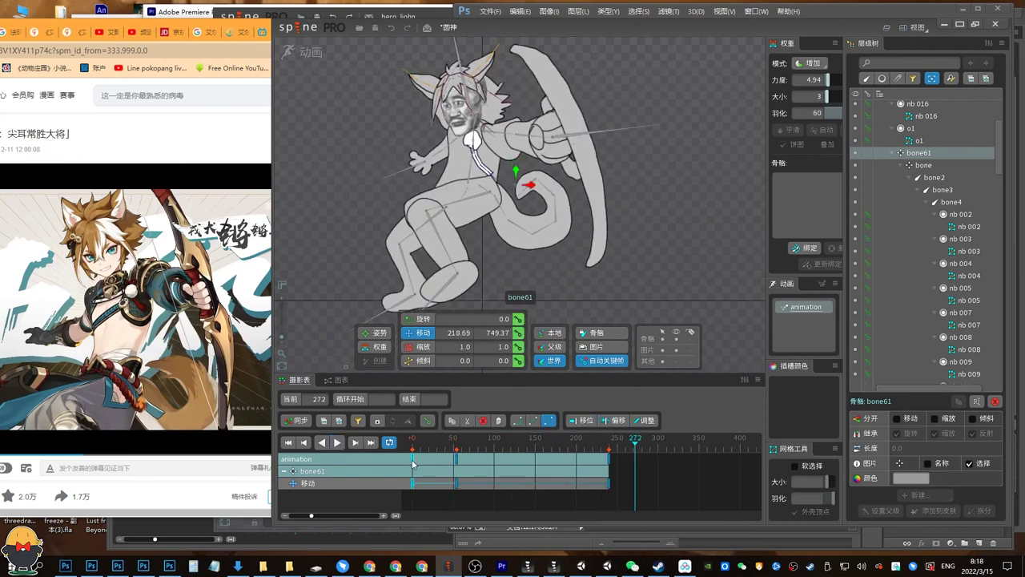
Move bone61's frame 120 key to about frame 54, then copy the start key to about frame 125 and the shifted key to about 190.
key("ctrl+c")
left_click(515, 446)
key("ctrl+v")
left_click(457, 461)
key("ctrl+c")
left_click(577, 447)
key("ctrl+v")
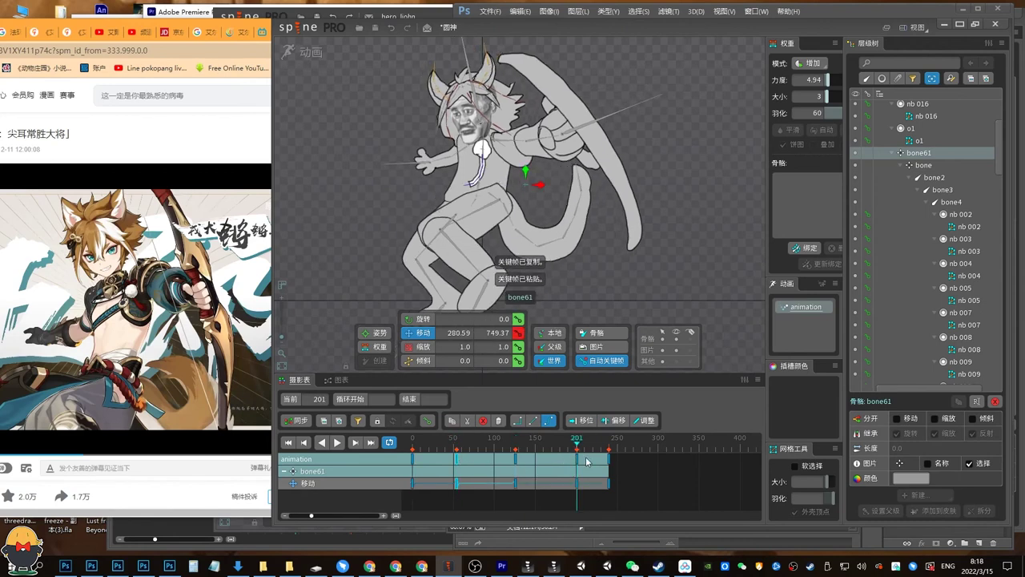
left_click_drag(576, 460, 568, 460)
Apply a Bezier curve to all of bone61's translation keys and play back the repeated sideways sway.
key("d")
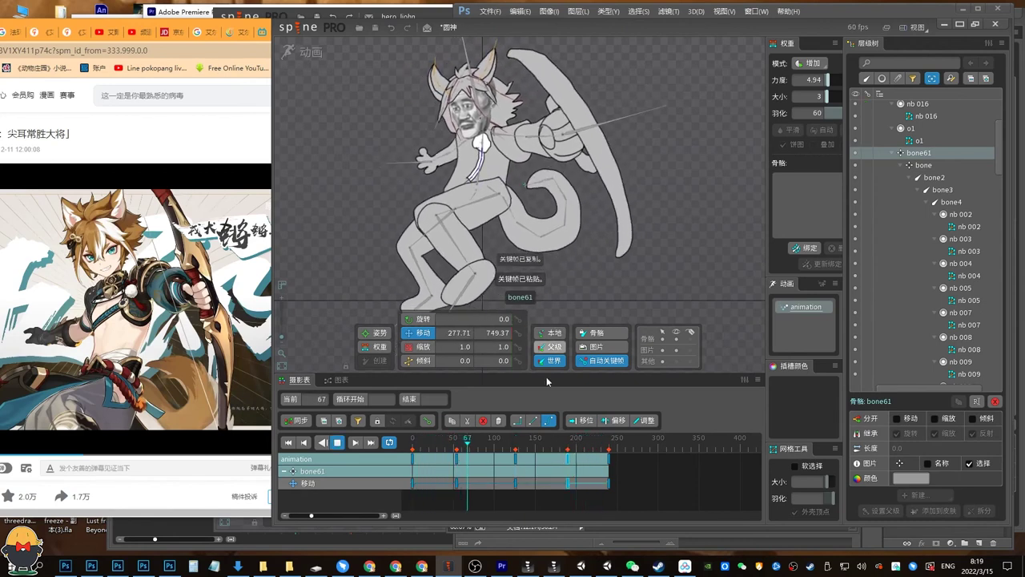
key("d")
left_click_drag(623, 490, 325, 422)
left_click(549, 420)
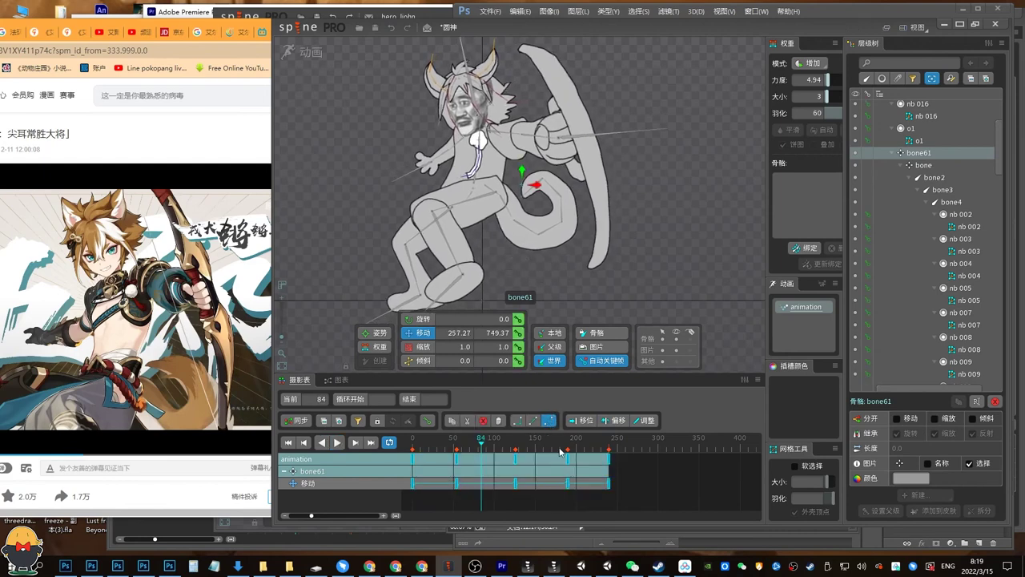
key("space")
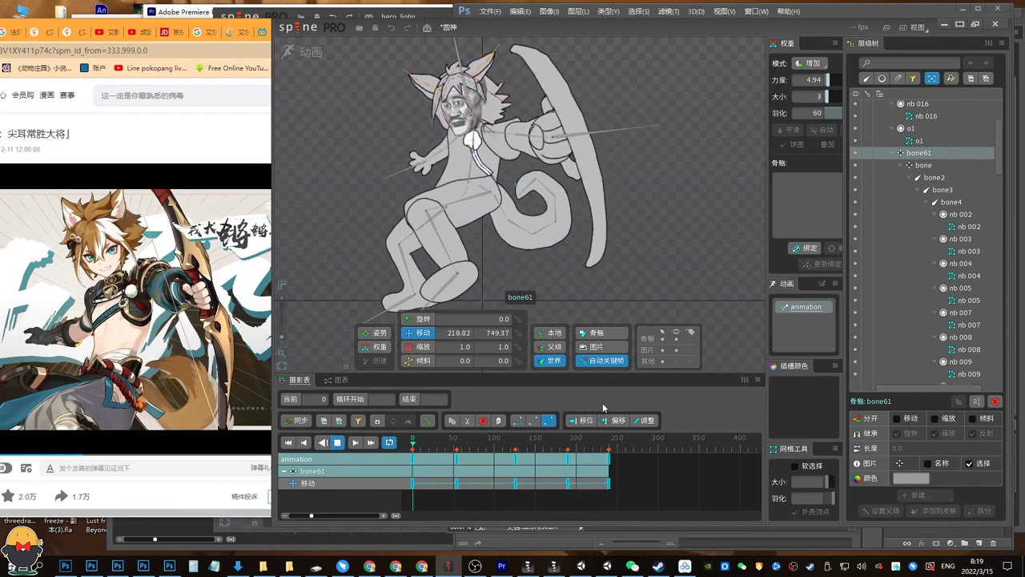
Offset bone61's translation keys 23 frames earlier and play back the loop.
key("space")
left_click_drag(459, 459, 440, 459)
key("space")
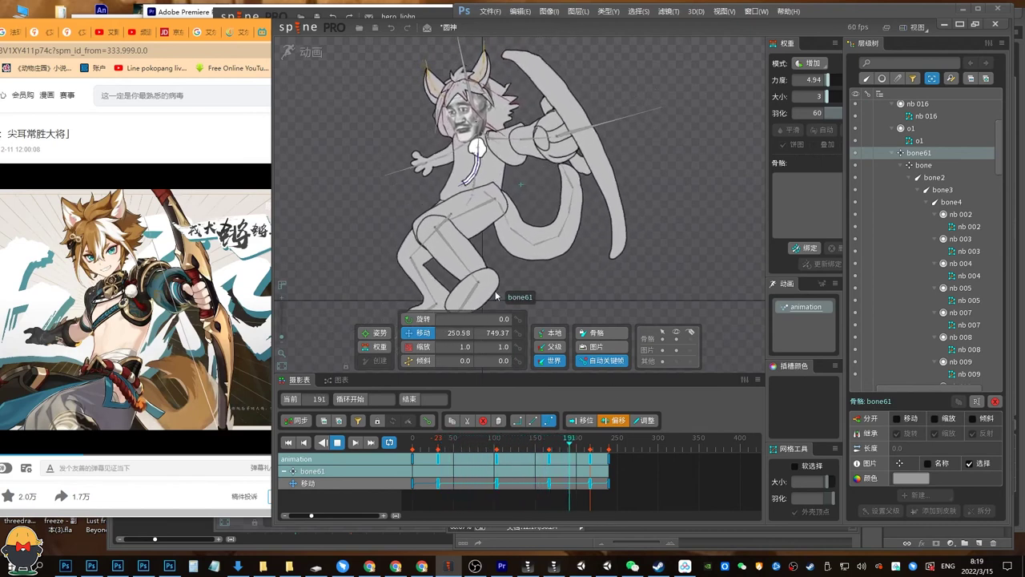
Offset the rotation keys of leg bones bone16, bone17 and bone18 by 15 frames and play back the loop.
left_click_drag(437, 245, 457, 178)
left_click(436, 188)
left_click(437, 210, "ctrl")
left_click(445, 248, "ctrl")
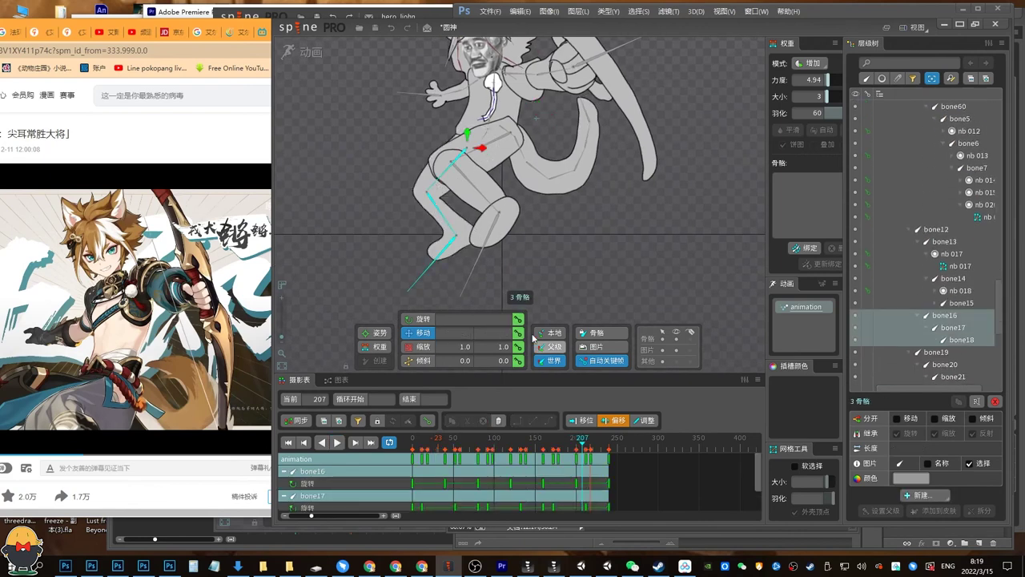
key("d")
key("d")
left_click_drag(633, 492, 434, 462)
key("space")
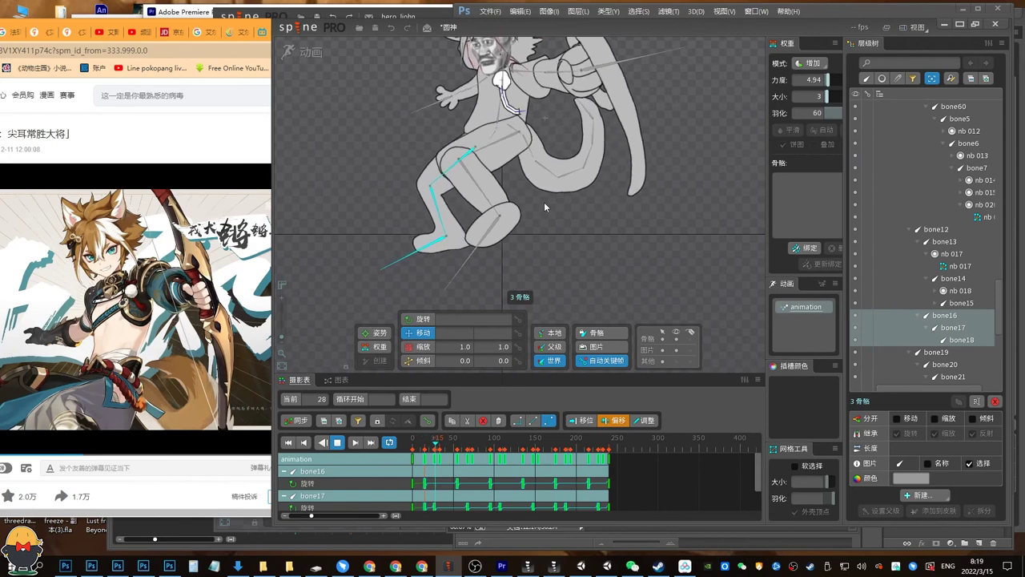
Offset the rotation keys of arm bones bone9, bone10 and bone11 by 13 frames and play back the loop.
key("d")
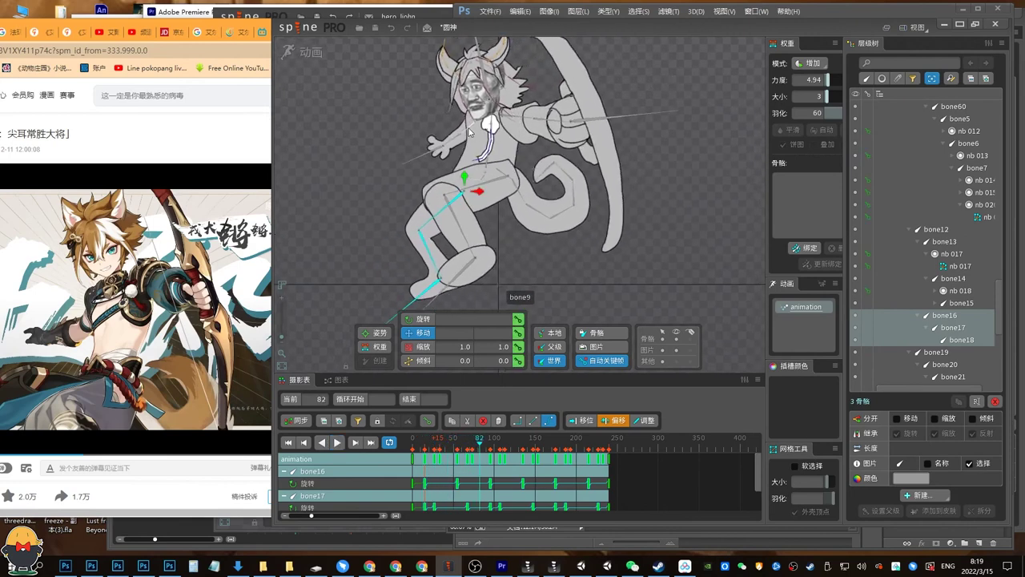
left_click(464, 132)
left_click(446, 142, "ctrl")
left_click(423, 154, "ctrl")
left_click_drag(480, 463, 491, 389)
key("space")
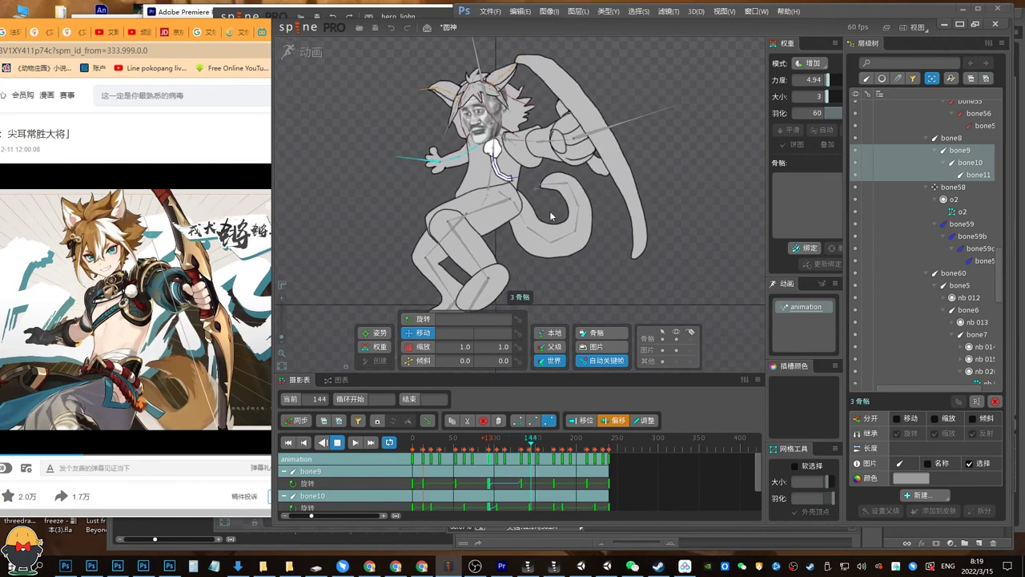
key("space")
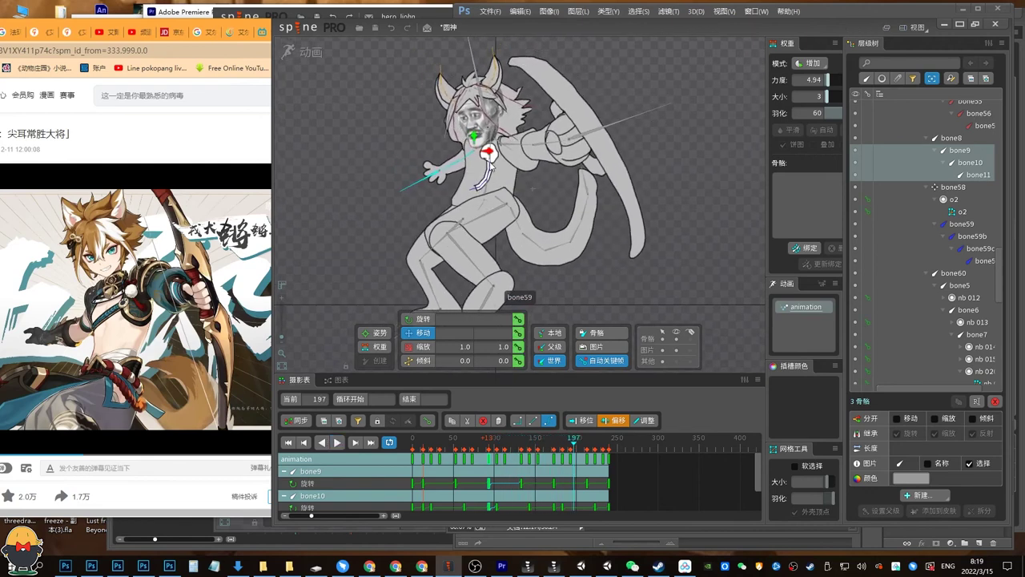
Key the rotation of bone, bone2 and bone3 at frames 0, 120 and 240, and rotate them to a new pose at frame 60.
left_click(486, 172)
left_click(484, 205, "ctrl")
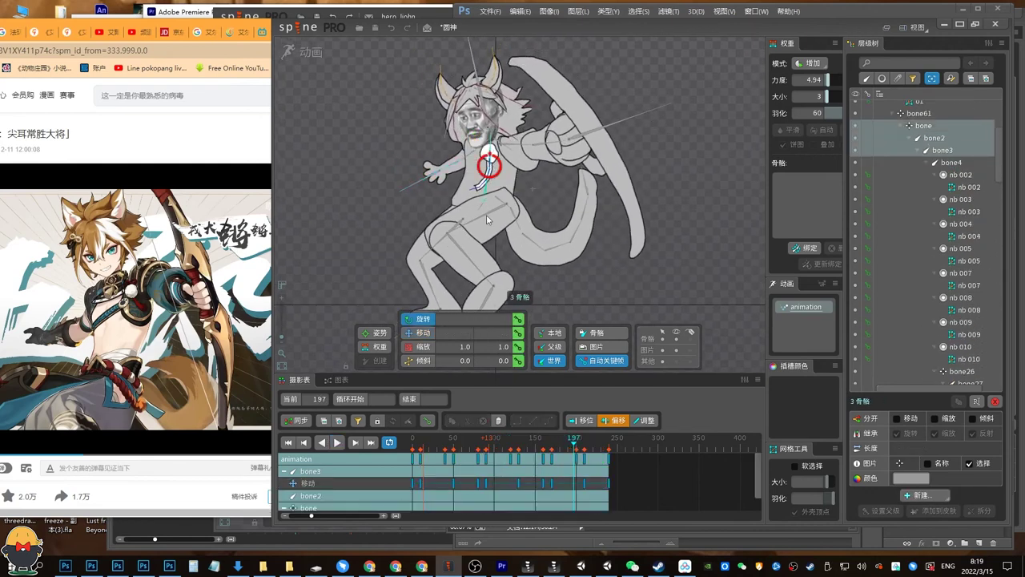
key("Home")
left_click(518, 321)
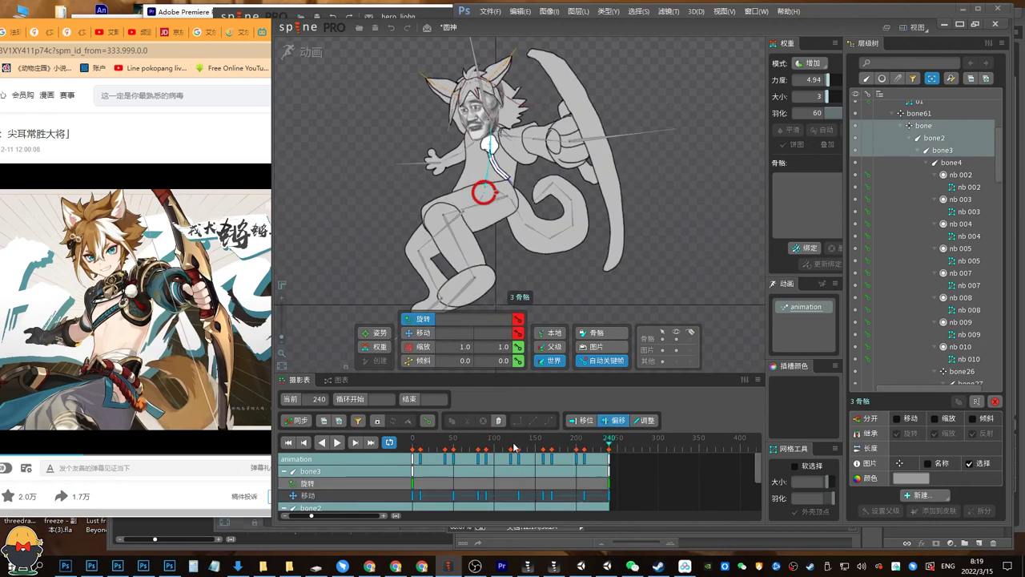
left_click(513, 447)
left_click(519, 333)
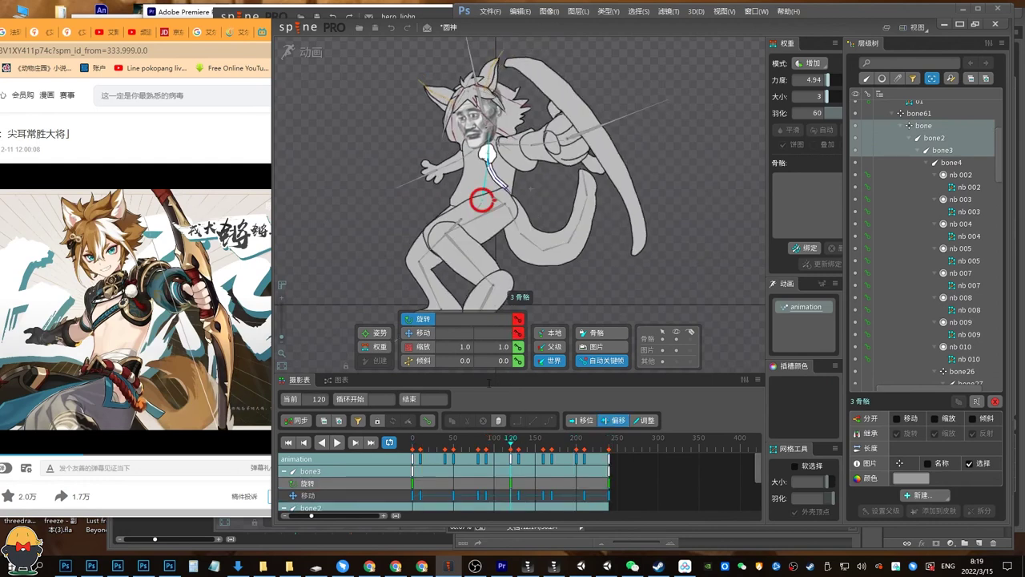
left_click_drag(465, 447, 462, 447)
left_click_drag(665, 271, 668, 255)
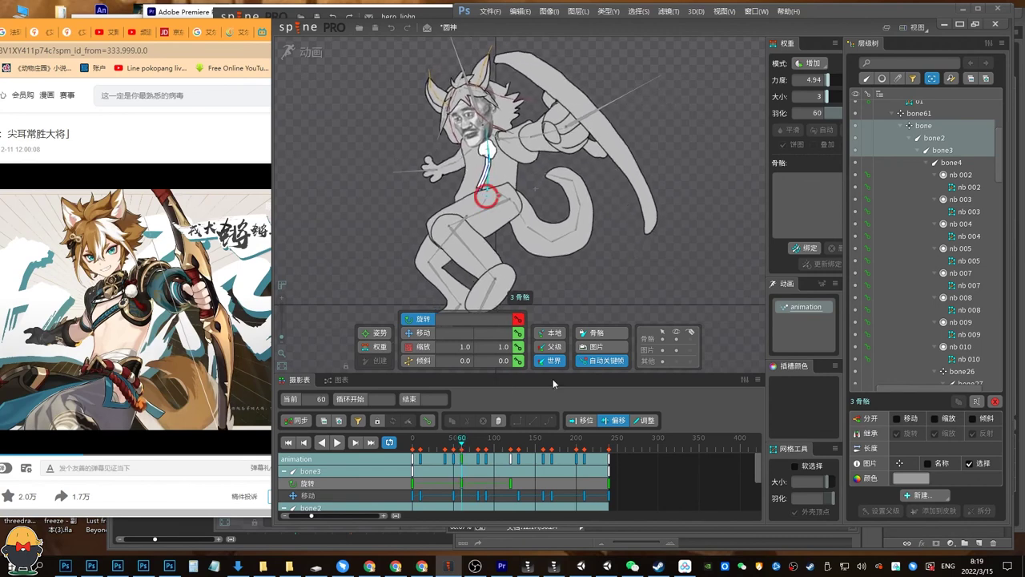
Filter the timeline to rotation keys and copy the three torso bones' frame 60 keys to frame 180.
left_click(358, 421)
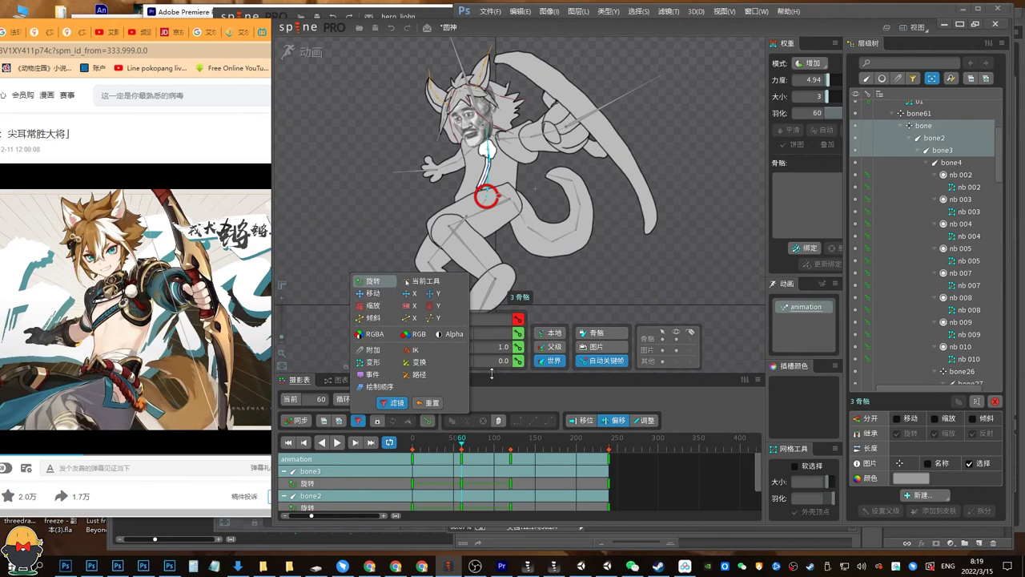
left_click_drag(492, 374, 492, 315)
left_click(462, 401)
key("ctrl+c")
left_click(555, 390)
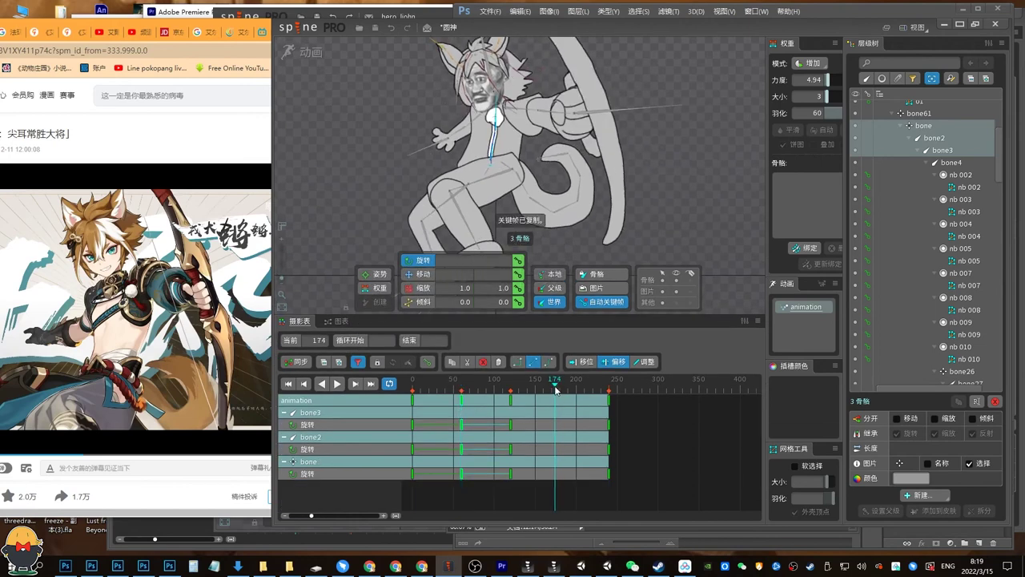
left_click_drag(556, 390, 560, 391)
key("ctrl+v")
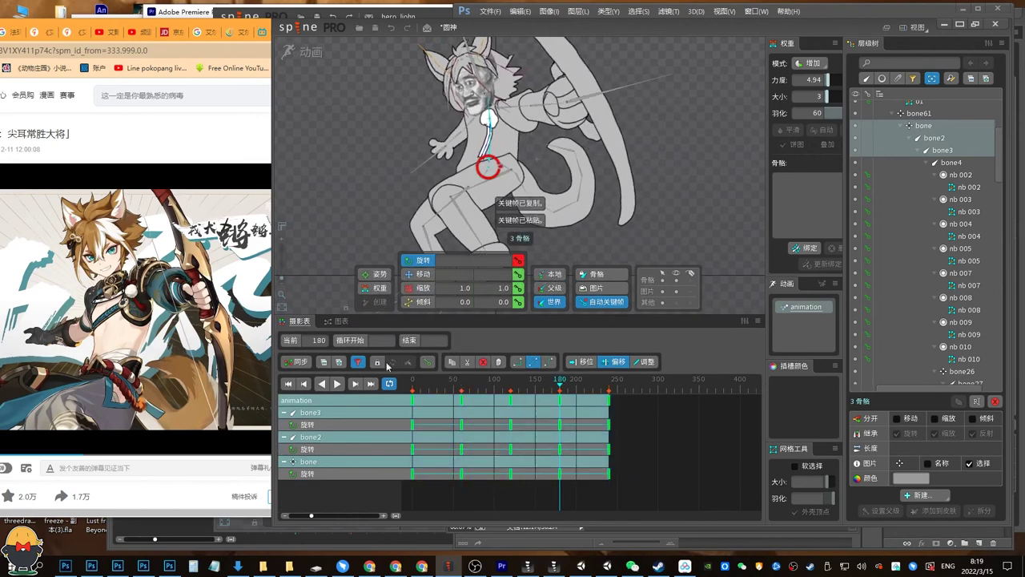
Stagger the rotation keys of bone2 and bone3 and play back the torso motion.
left_click(650, 455)
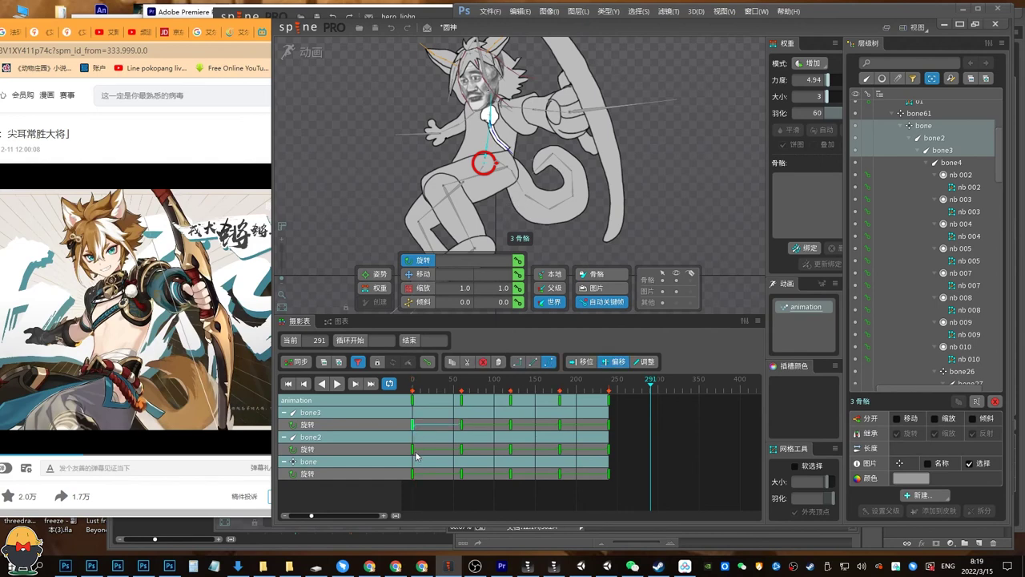
left_click_drag(413, 450, 457, 425)
key("d")
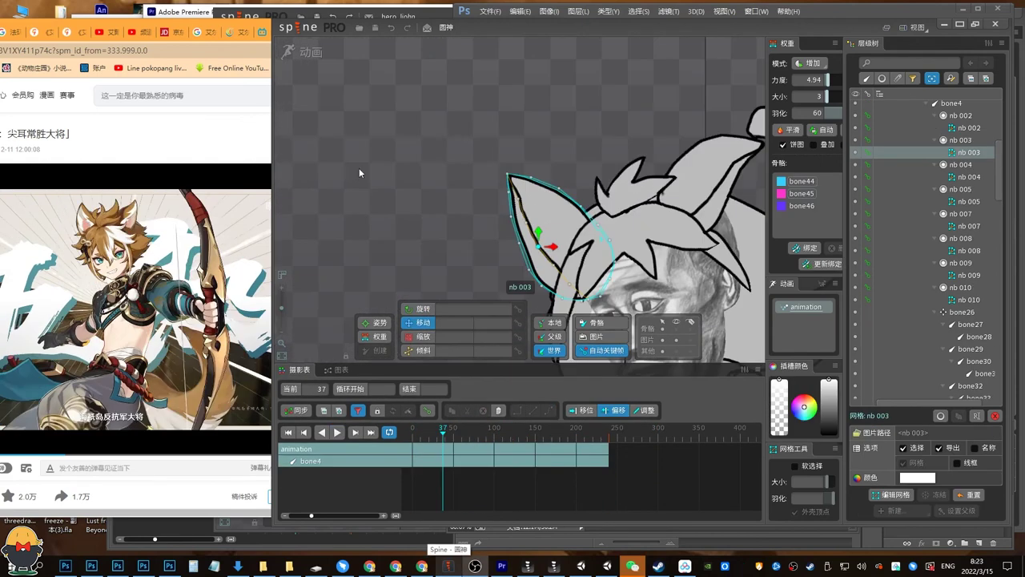
Examine the ear mesh nb 003 up close and compare it with the character's ear in the browser's reference video.
scroll(540, 234, "up", 3)
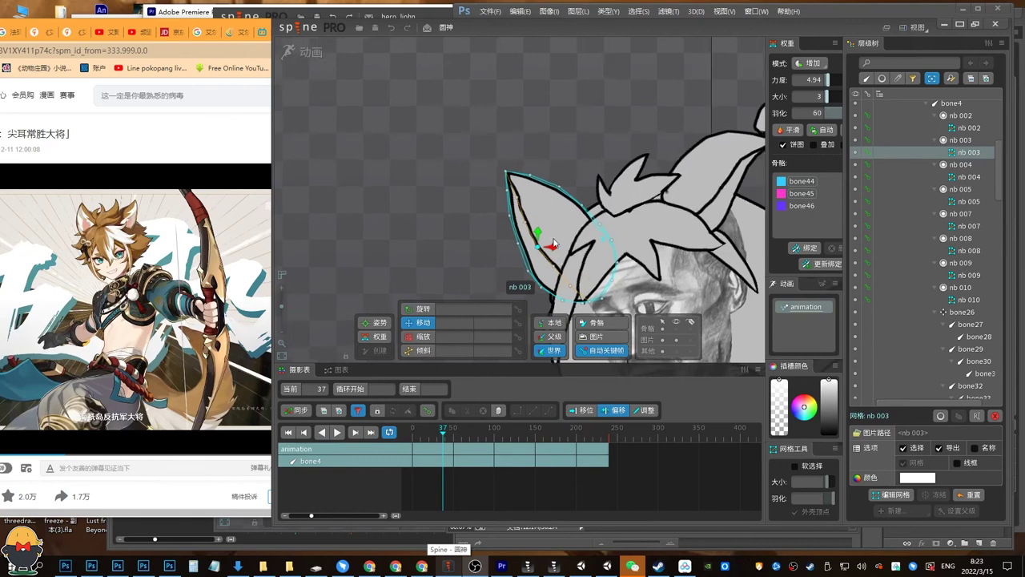
left_click_drag(540, 235, 499, 216)
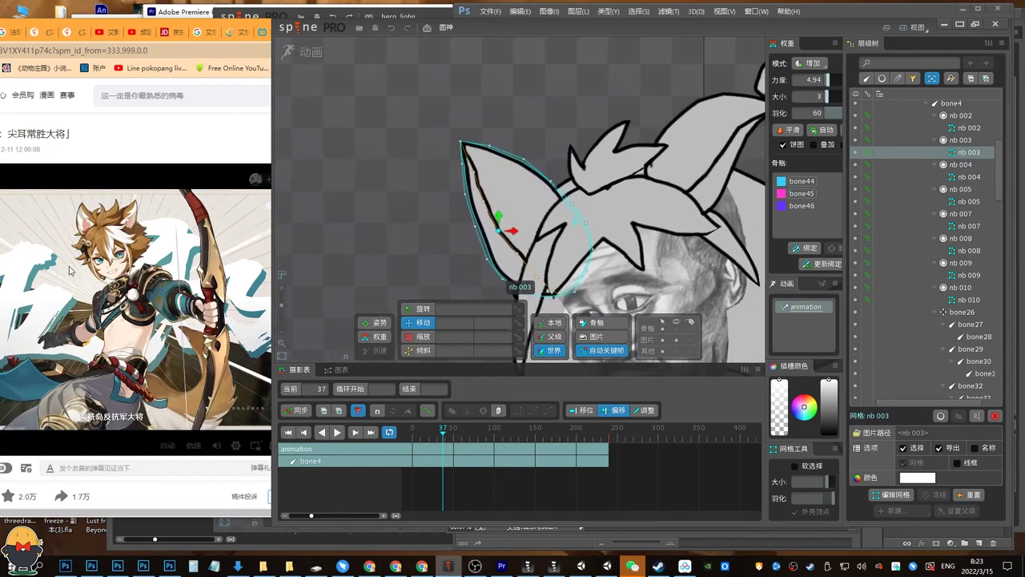
left_click(145, 143)
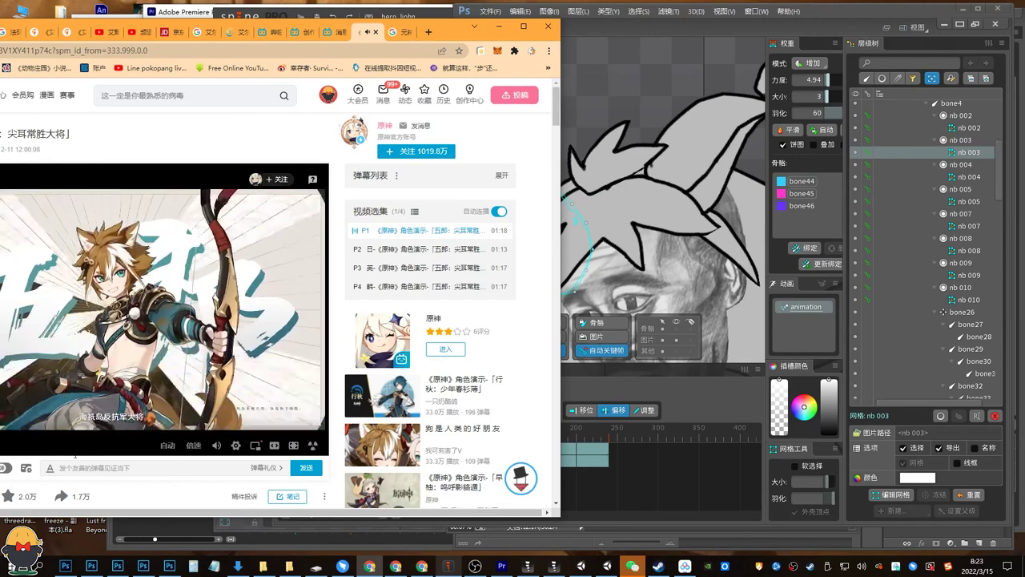
left_click(652, 28)
left_click_drag(547, 257, 472, 186)
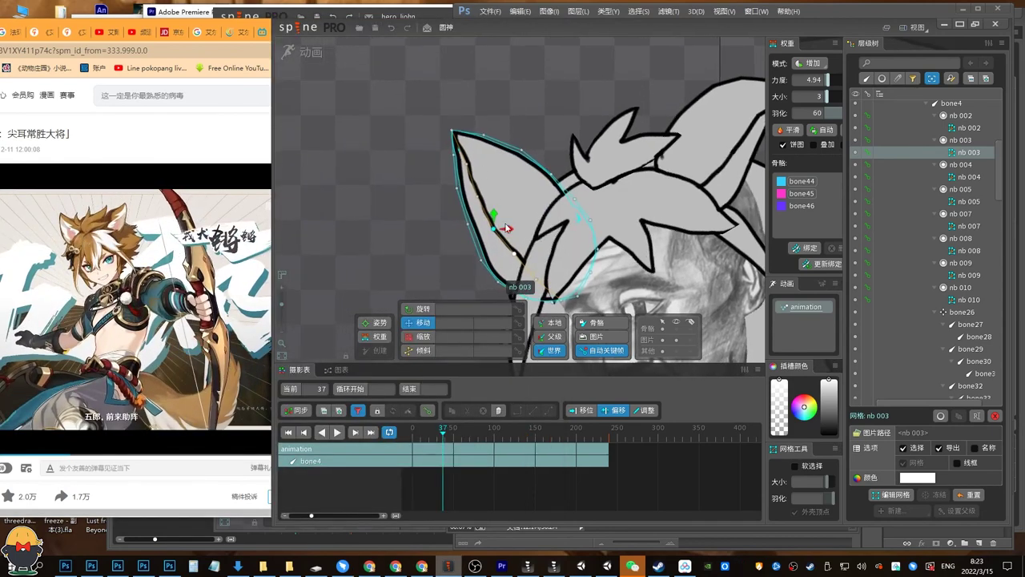
In setup mode, save the project and add a connected row of vertices beside the inner ear line in mesh nb 003.
left_click(302, 52)
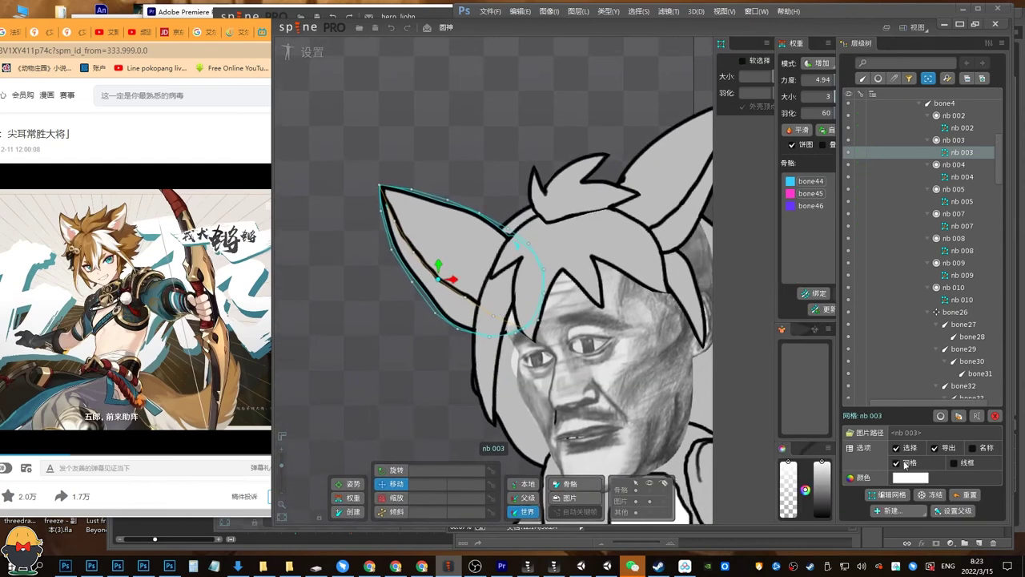
left_click_drag(411, 251, 433, 235)
key("ctrl+s")
left_click(889, 496)
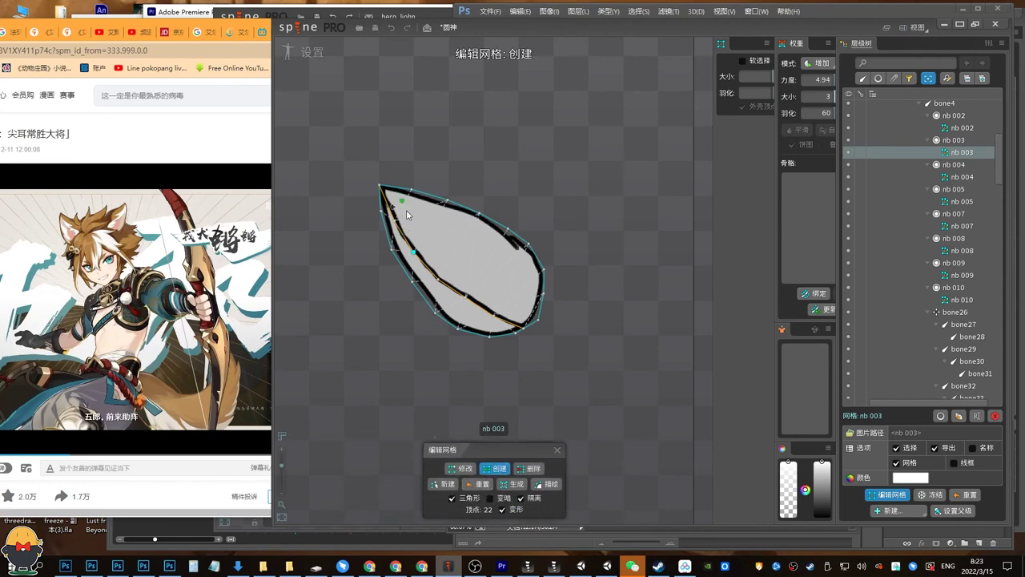
scroll(410, 229, "up", 5)
left_click(413, 277)
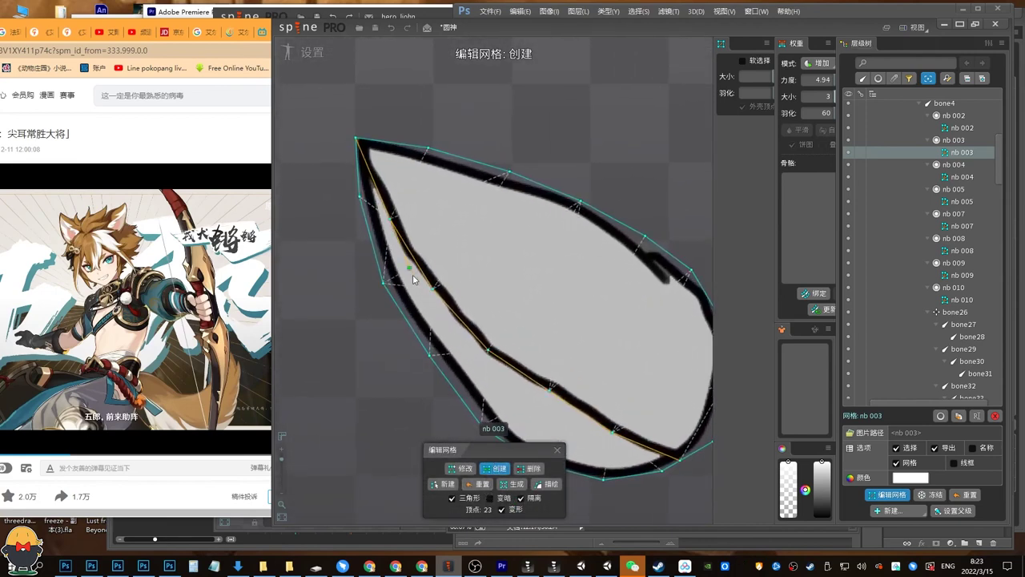
scroll(509, 407, "down", 3)
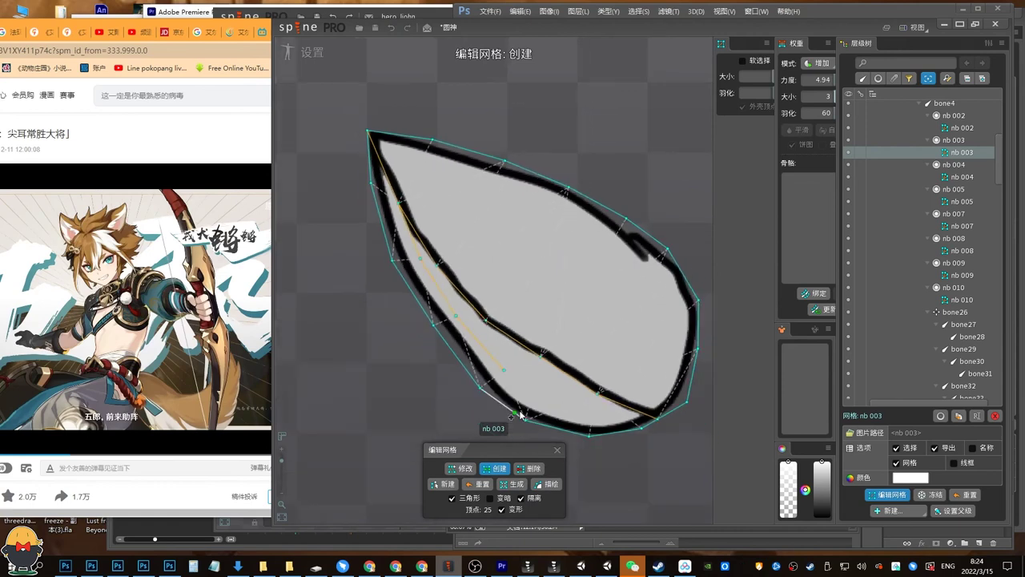
left_click(557, 449)
Show the bones, save the project and create a child bone of bone44, about 52 units long, along the inner ear line.
left_click_drag(554, 279, 485, 287)
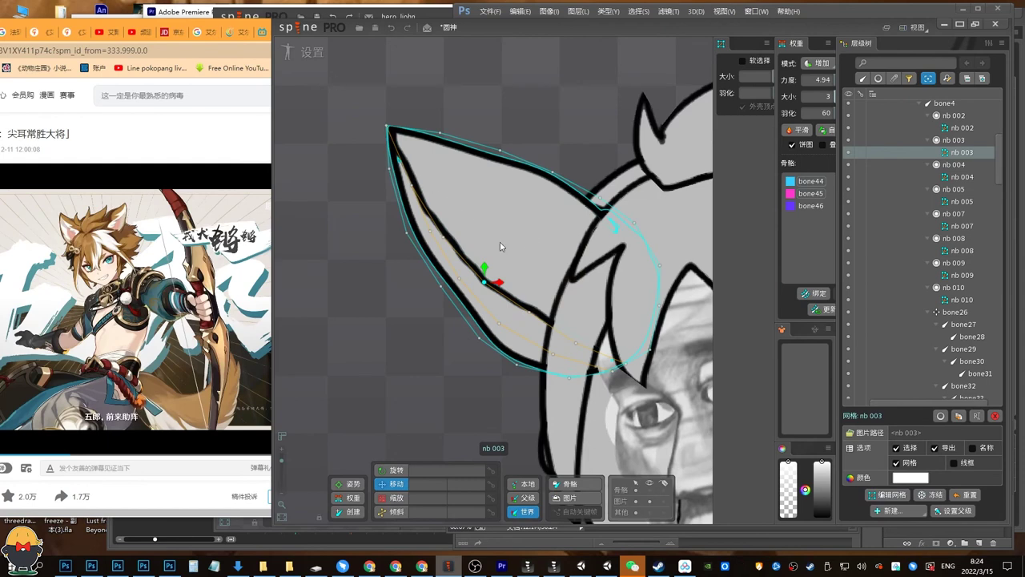
left_click(648, 491)
left_click_drag(521, 251, 533, 288)
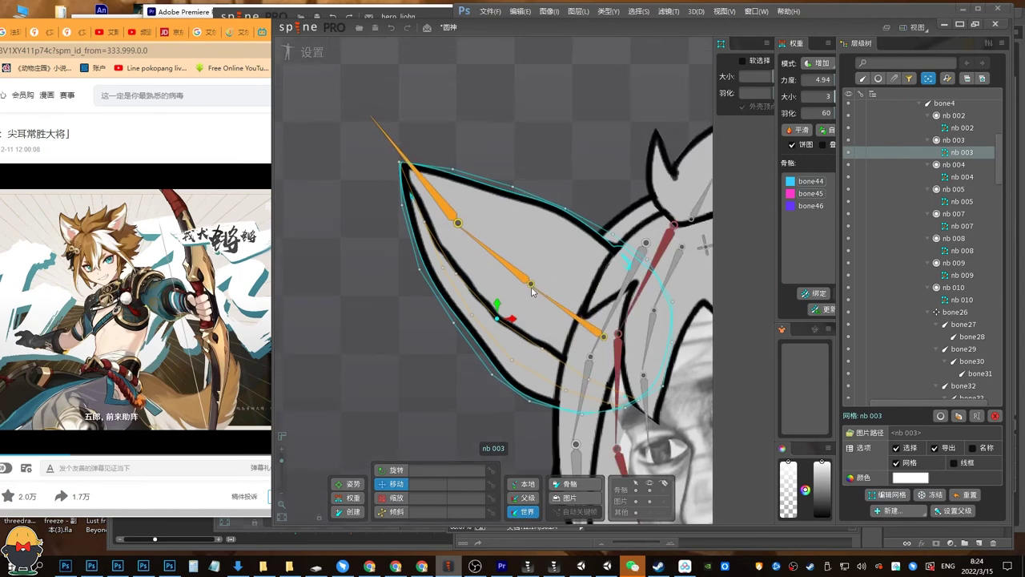
key("ctrl+s")
left_click(591, 330)
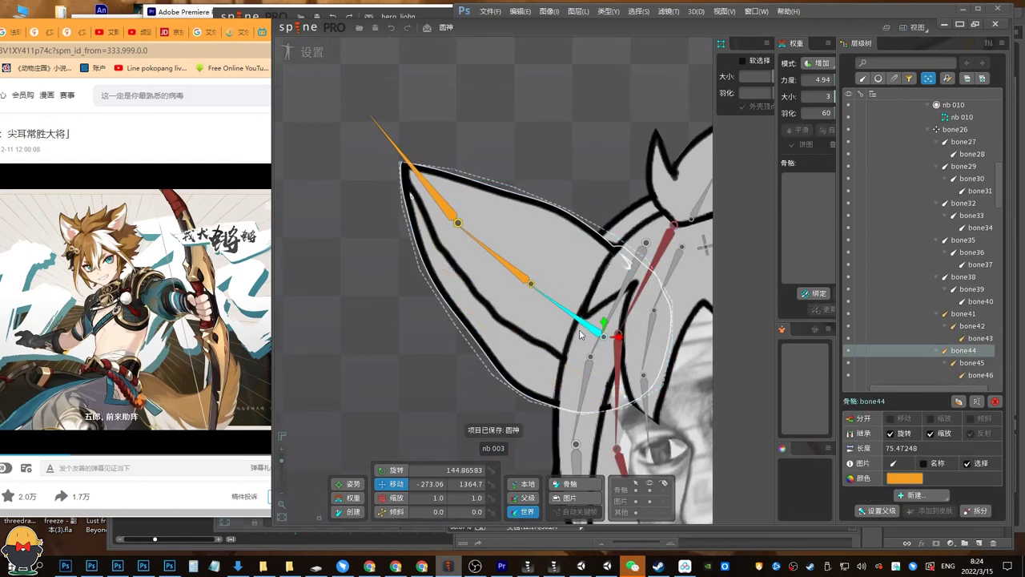
left_click_drag(490, 312, 461, 277)
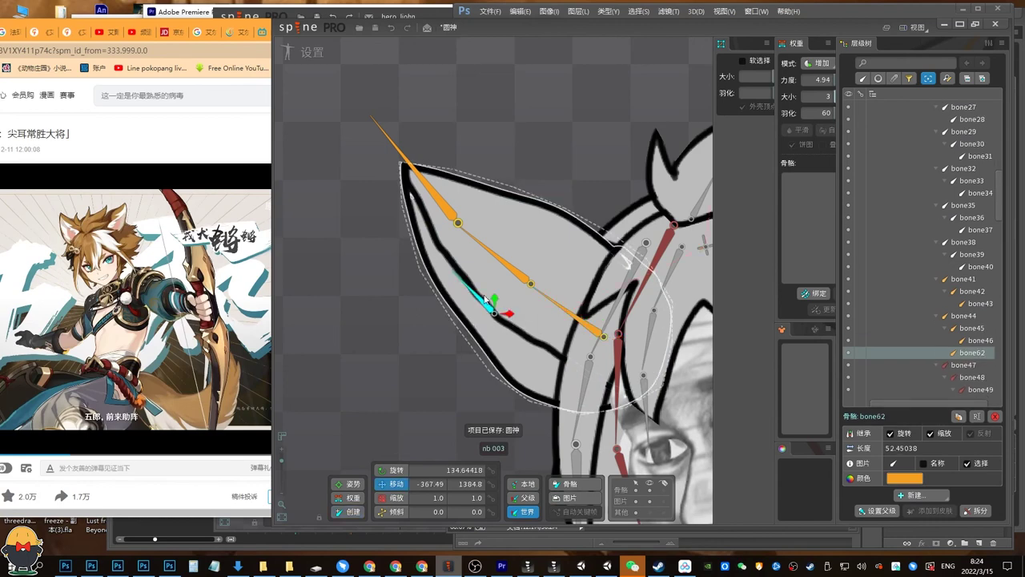
Bind the new inner ear bone to mesh nb 003 and choose bone62 for weight painting.
left_click(529, 233)
left_click(814, 294)
left_click(484, 304)
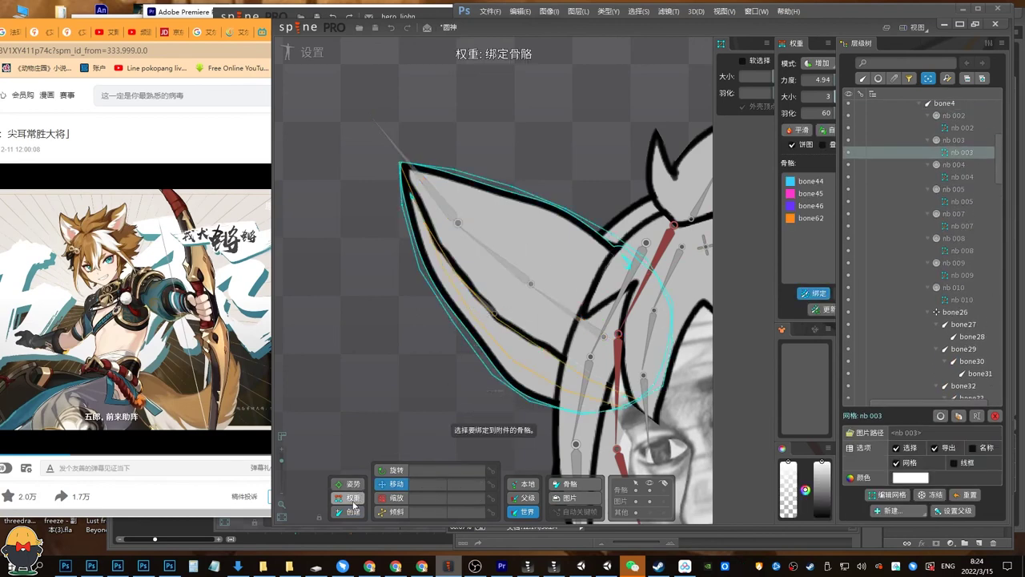
left_click(813, 292)
left_click(805, 217)
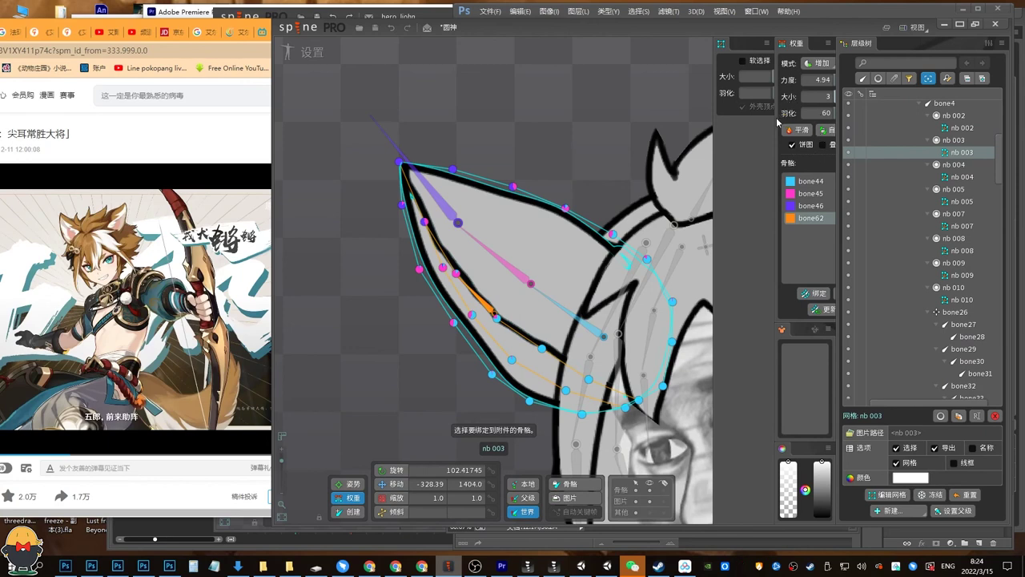
Set the weight brush to strength 9.88 and size 16.67 and paint bone62's weights along the inner ear line.
left_click_drag(776, 119, 770, 117)
left_click_drag(835, 86, 866, 86)
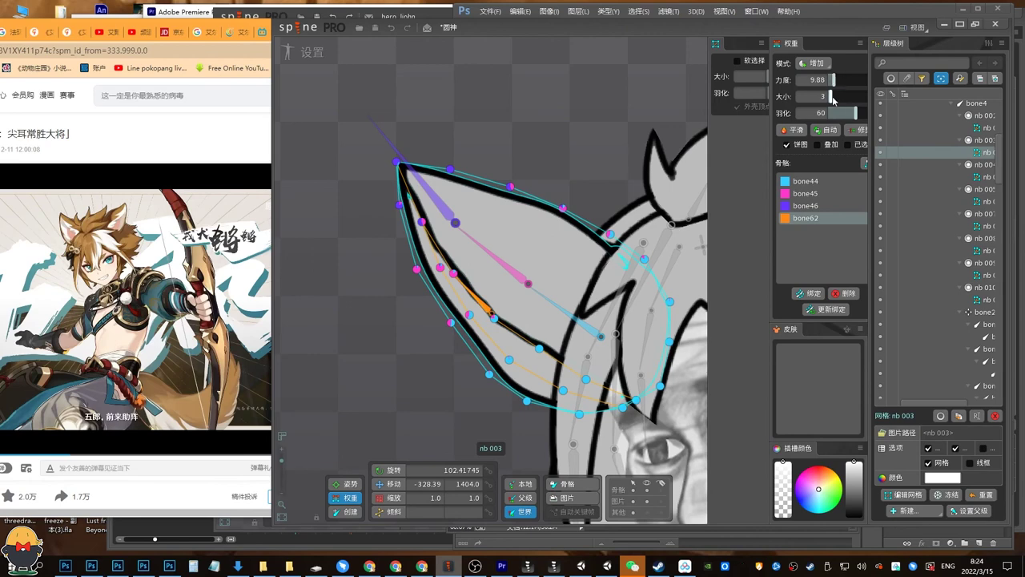
left_click_drag(431, 228, 466, 288)
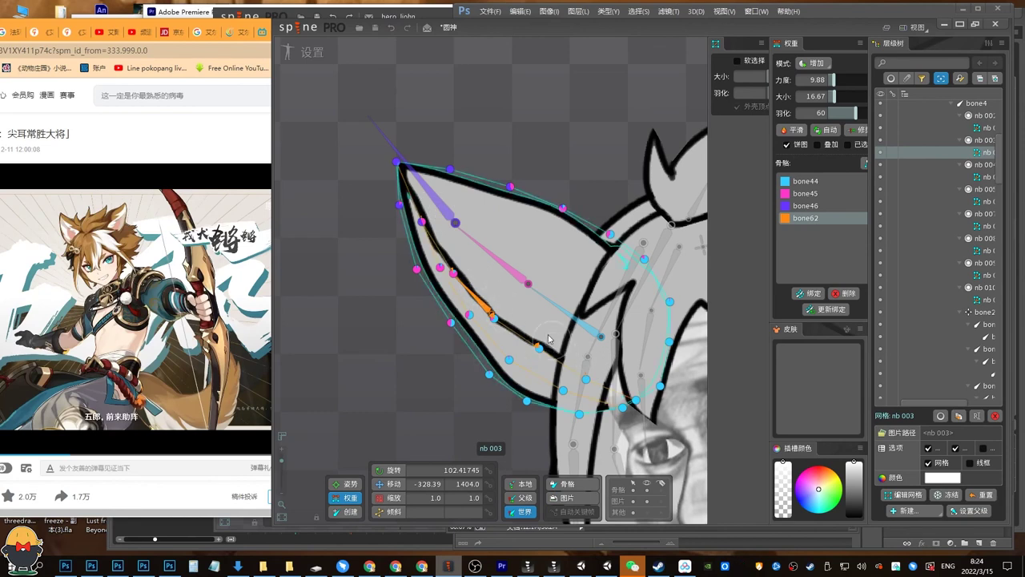
Test the ear mesh's deformation by moving bone62, and undo the move.
key("v")
left_click_drag(493, 297, 572, 203)
key("ctrl+z")
Refine bone62's weights on mesh nb 003 using brush strength 13.58 and size 11.11.
left_click(526, 255)
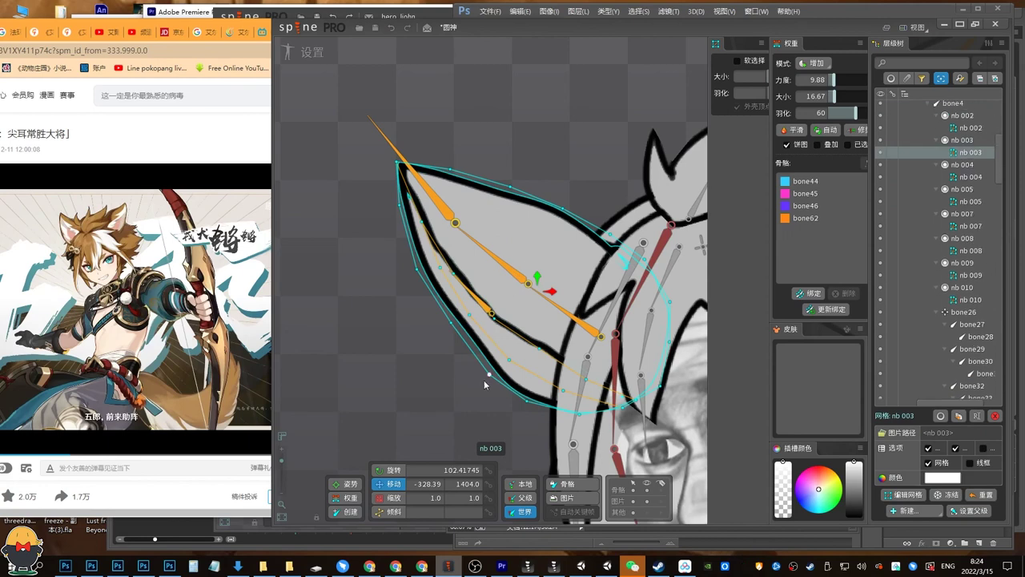
left_click(350, 498)
left_click(517, 267)
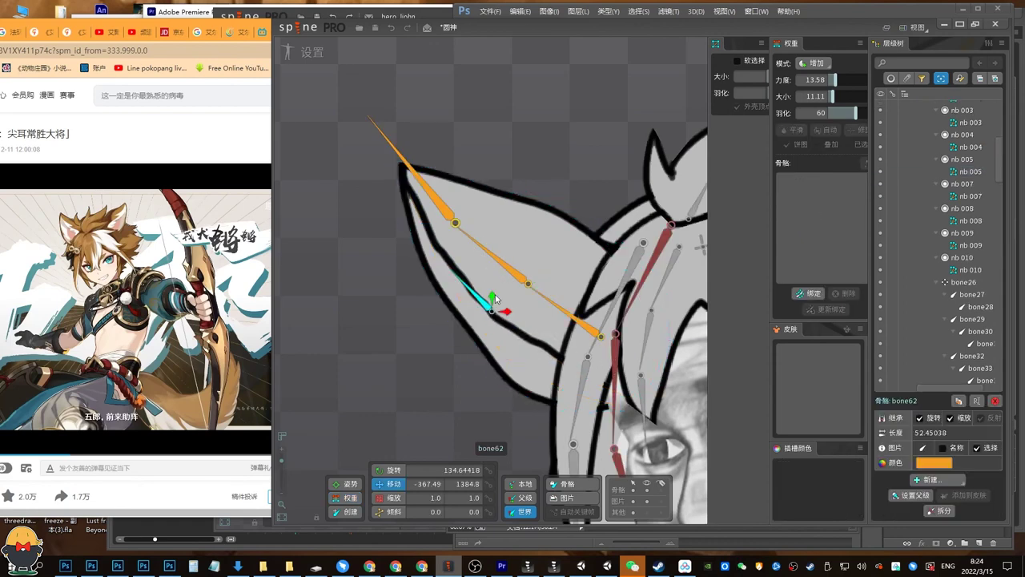
Switch to animation mode and turn off the timeline's rotation key filter.
left_click(324, 53)
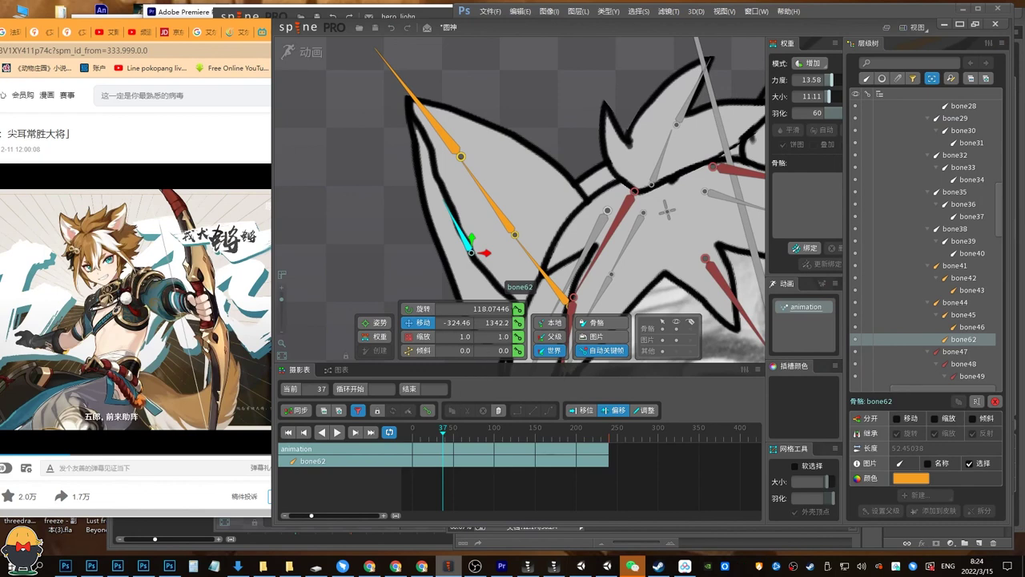
left_click(359, 415)
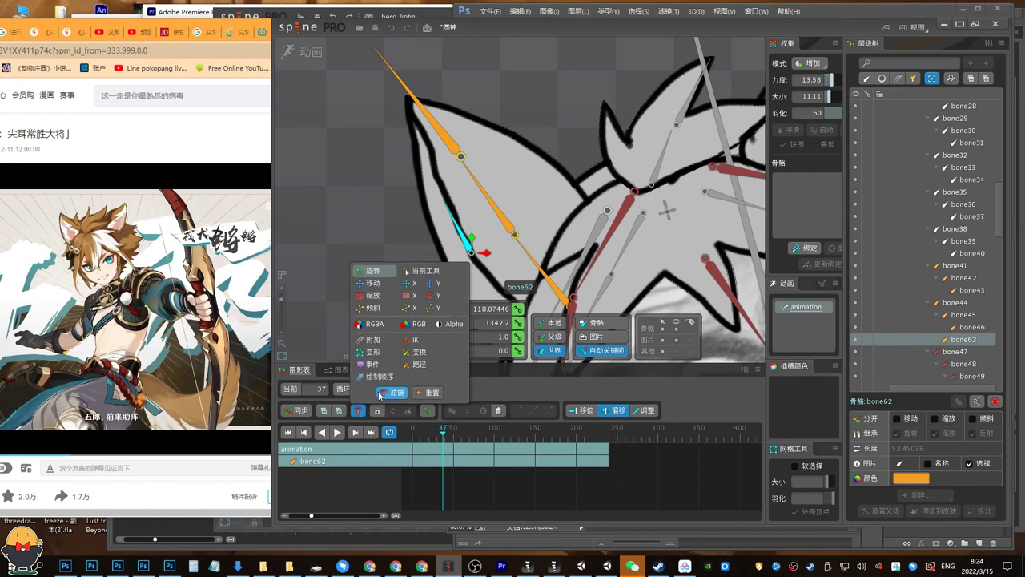
Try moving bone62 at frame 37 to check how the inner ear deforms, and undo the move.
left_click_drag(461, 239, 431, 189)
key("space")
left_click(432, 190)
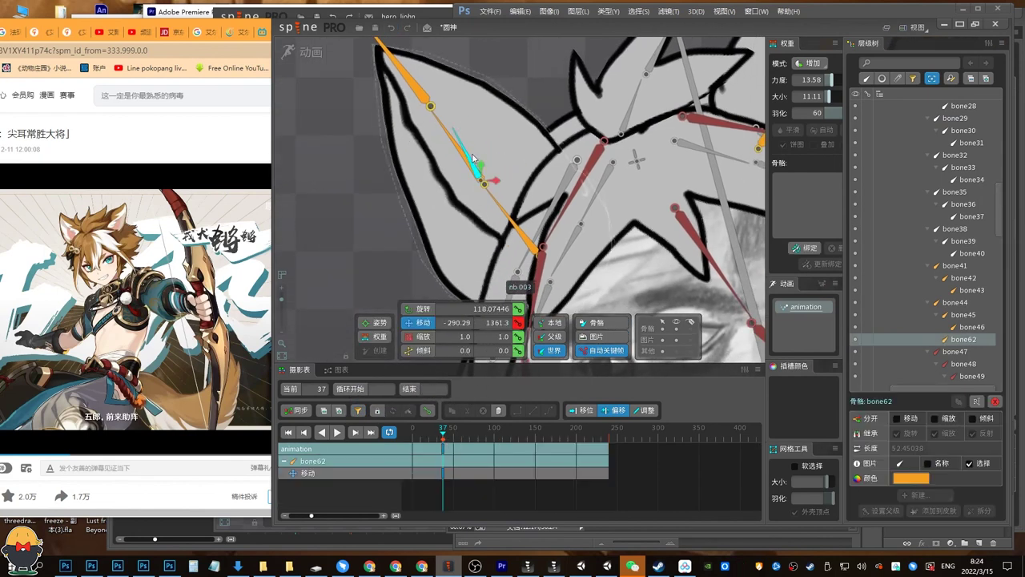
Save the project and return the animation to frame 0 with bone62 selected.
key("ctrl+s")
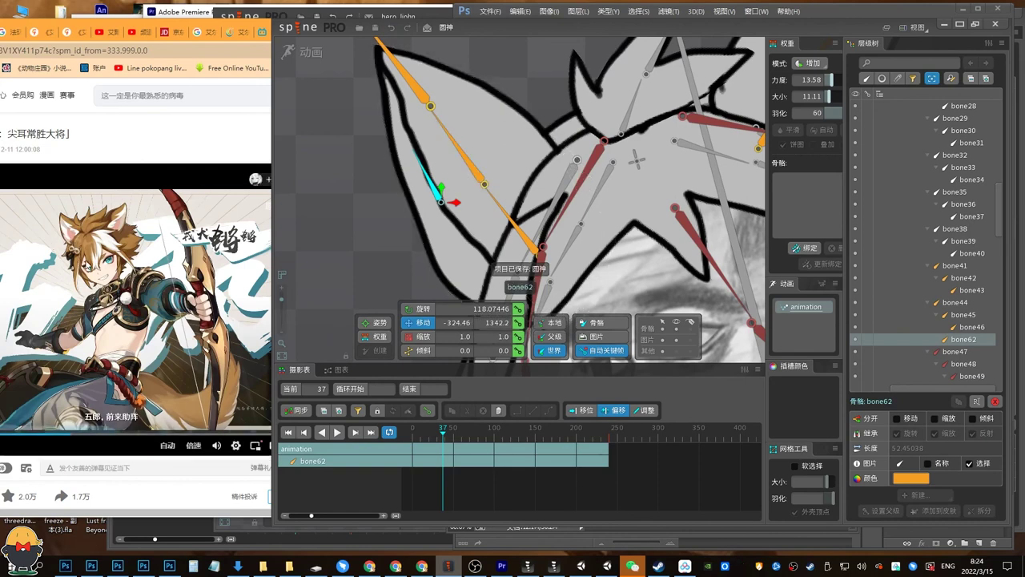
left_click(422, 433)
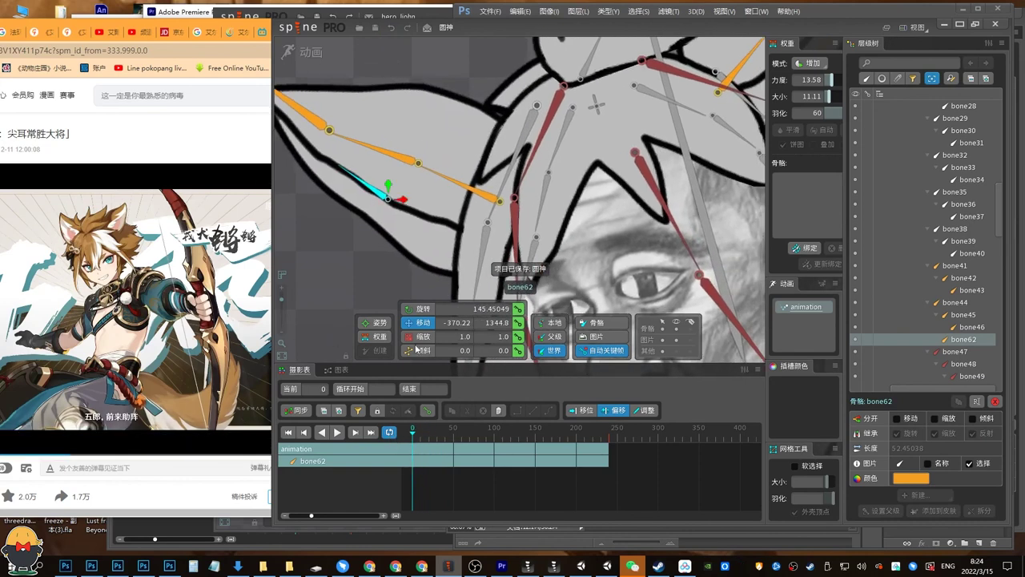
Key bone62's translation at frame 0, and move the bone upward at frame 27.
left_click_drag(421, 433, 411, 433)
left_click_drag(396, 227, 466, 240)
left_click(518, 323)
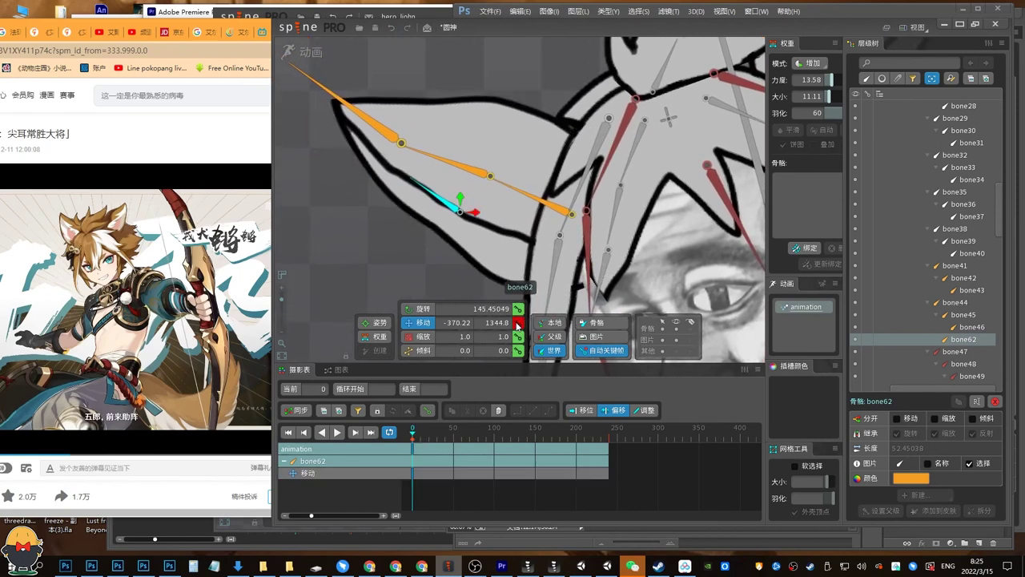
mouse_move(419, 435)
left_mouse_down()
mouse_move(441, 439)
mouse_move(415, 439)
mouse_move(435, 427)
left_mouse_up()
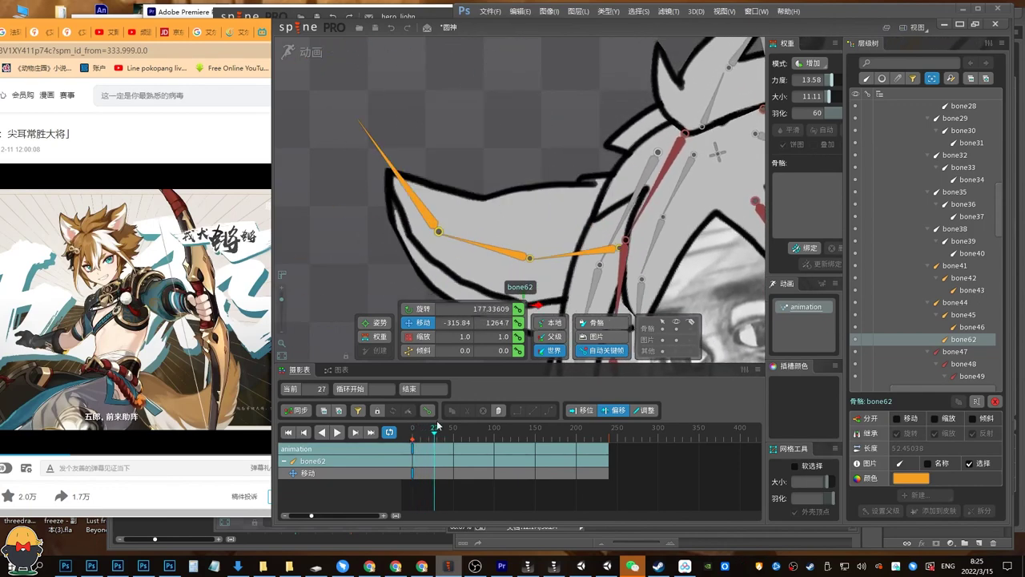
left_click_drag(467, 266, 478, 111)
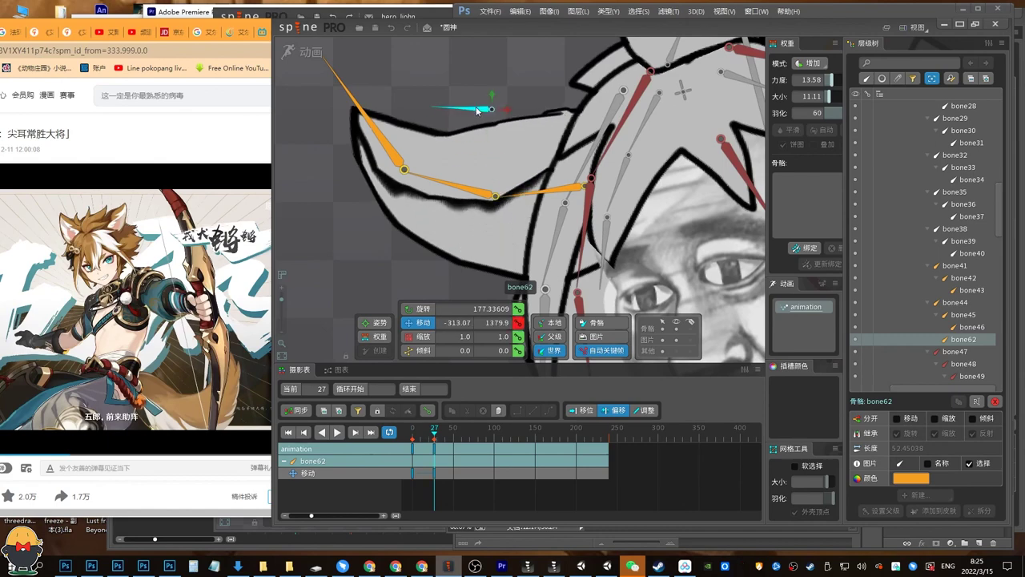
Key bone62's position lower at frame 36, higher at frame 46, and settled near the inner ear at frame 59.
left_click_drag(435, 439, 442, 438)
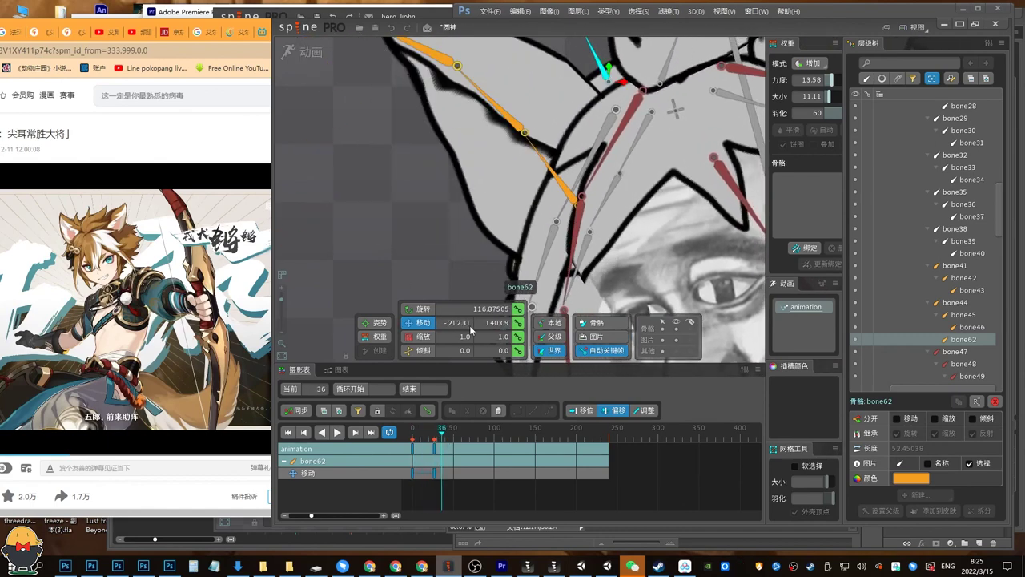
left_click_drag(606, 78, 454, 206)
mouse_move(446, 436)
left_mouse_down()
mouse_move(427, 437)
mouse_move(450, 436)
left_mouse_up()
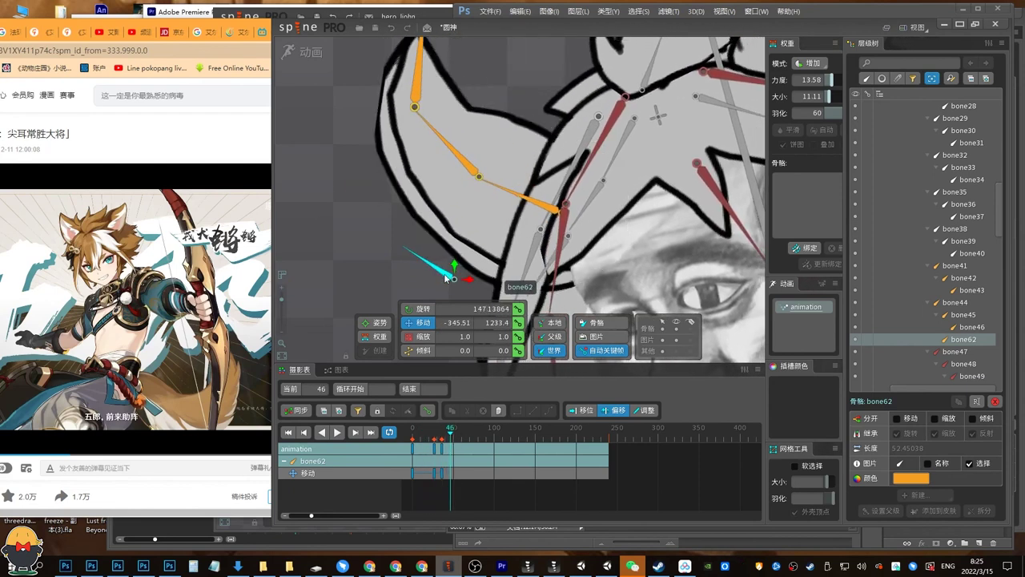
left_click_drag(447, 277, 516, 123)
left_click_drag(438, 436, 455, 436)
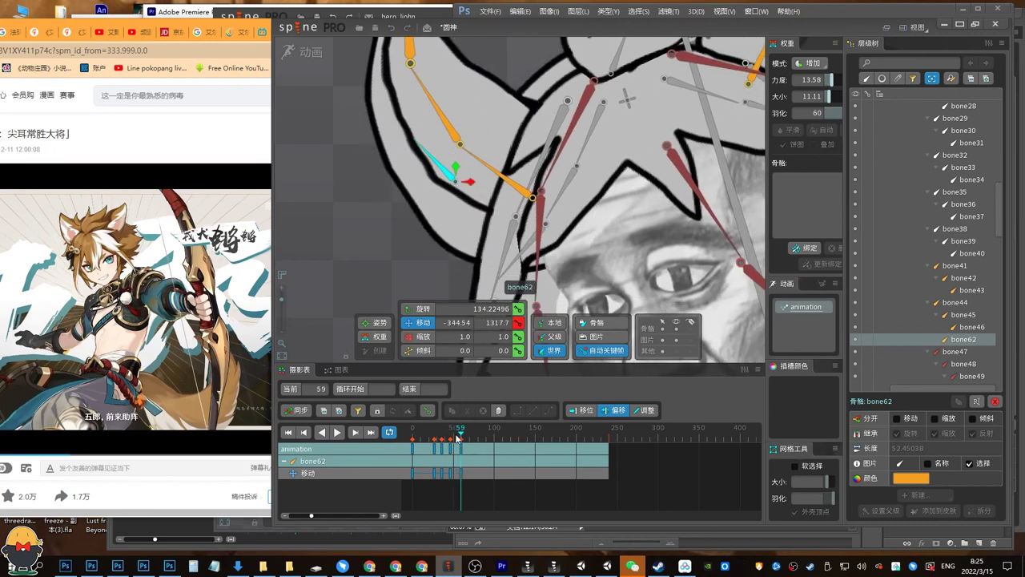
Copy bone62's frame 0 translation key to frame 240, and shift its frame 59 key slightly earlier.
key("ctrl+c")
left_click(370, 432)
key("ctrl+v")
left_click_drag(414, 438, 420, 438)
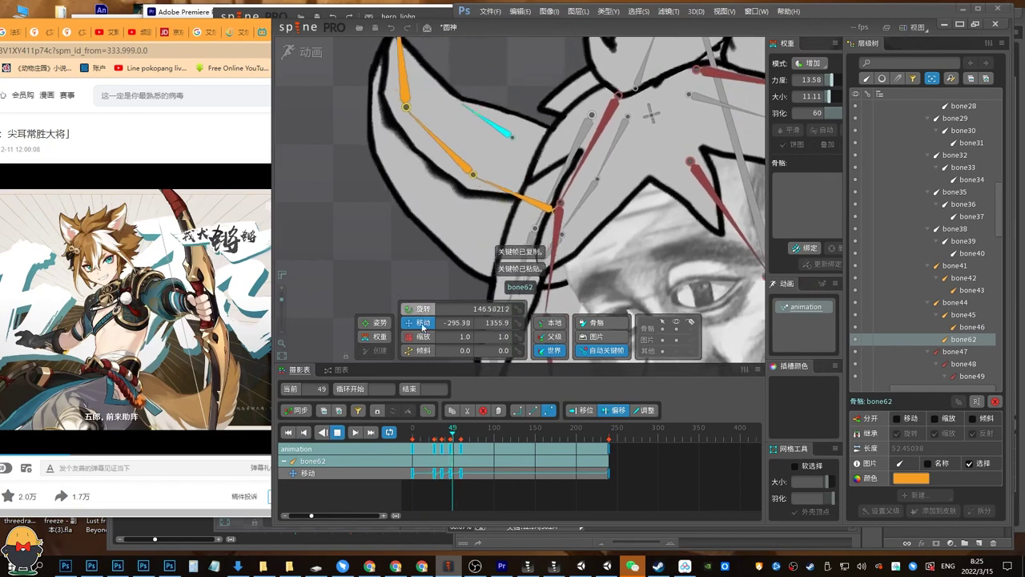
key("d")
mouse_move(443, 436)
left_mouse_down()
mouse_move(464, 436)
mouse_move(432, 437)
mouse_move(458, 432)
left_mouse_up()
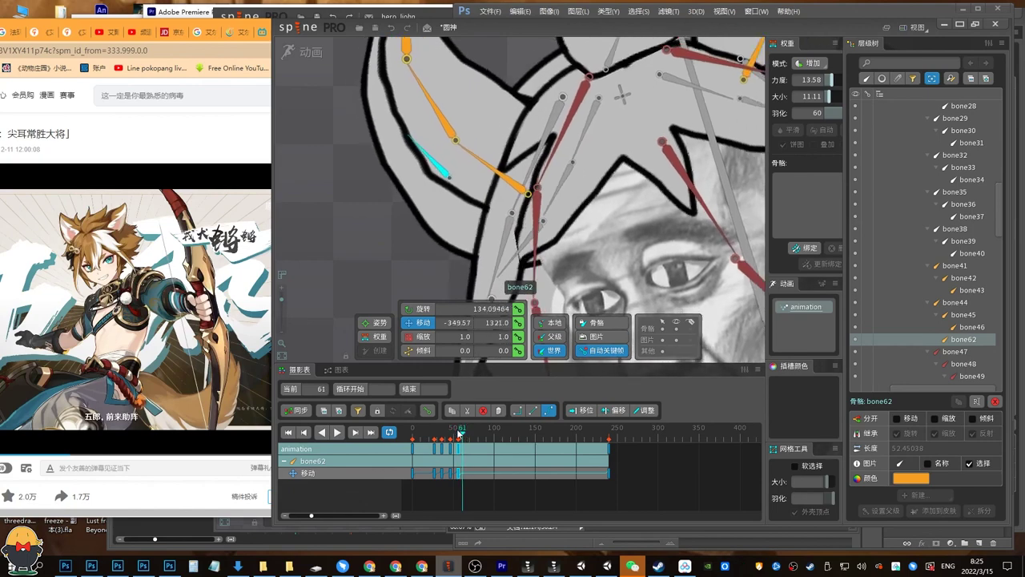
Move bone62 upward at frame 113, and add another translation key at about frame 160.
left_click(337, 432)
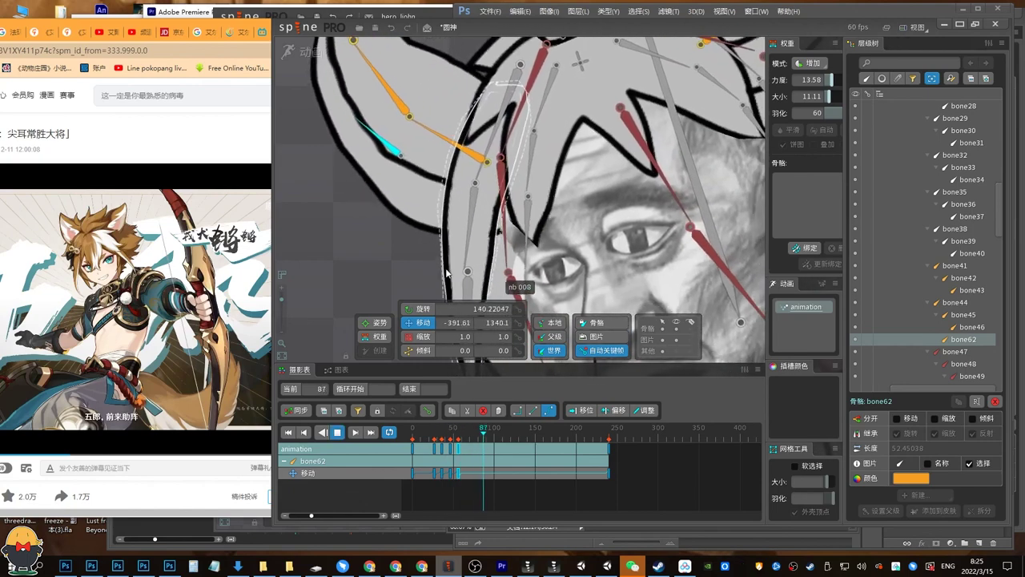
key("d")
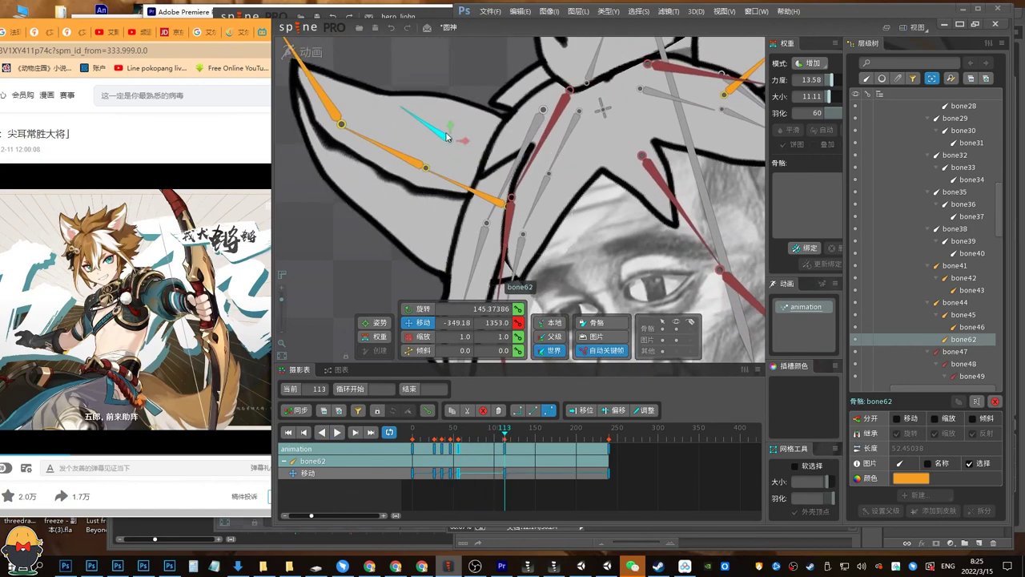
left_click_drag(511, 432, 589, 433)
left_click_drag(573, 472, 526, 452)
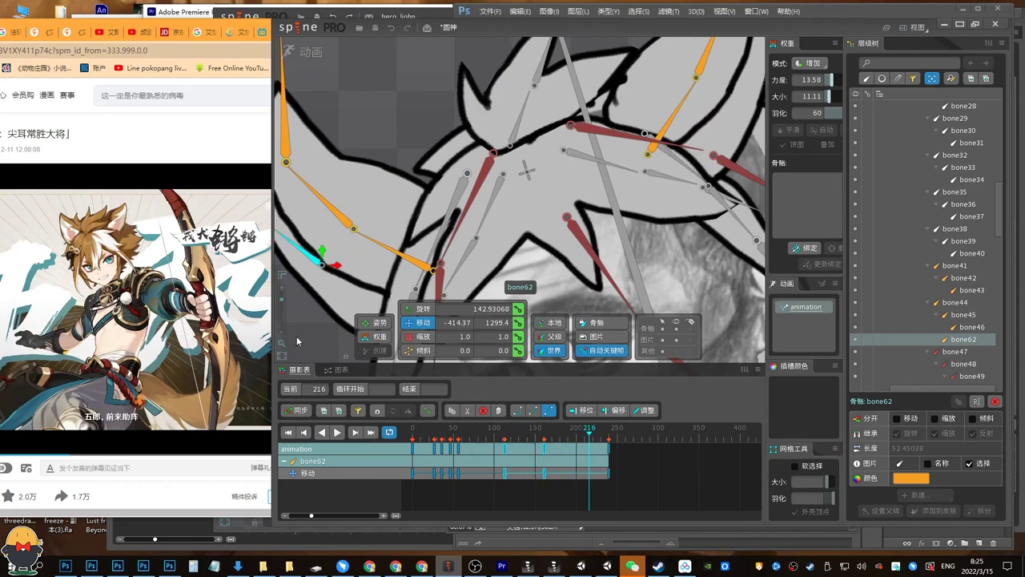
Preview the whole character's loop with the bones hidden, and save the project.
left_click_drag(282, 299, 282, 309)
left_click(430, 431)
key("d")
key("space")
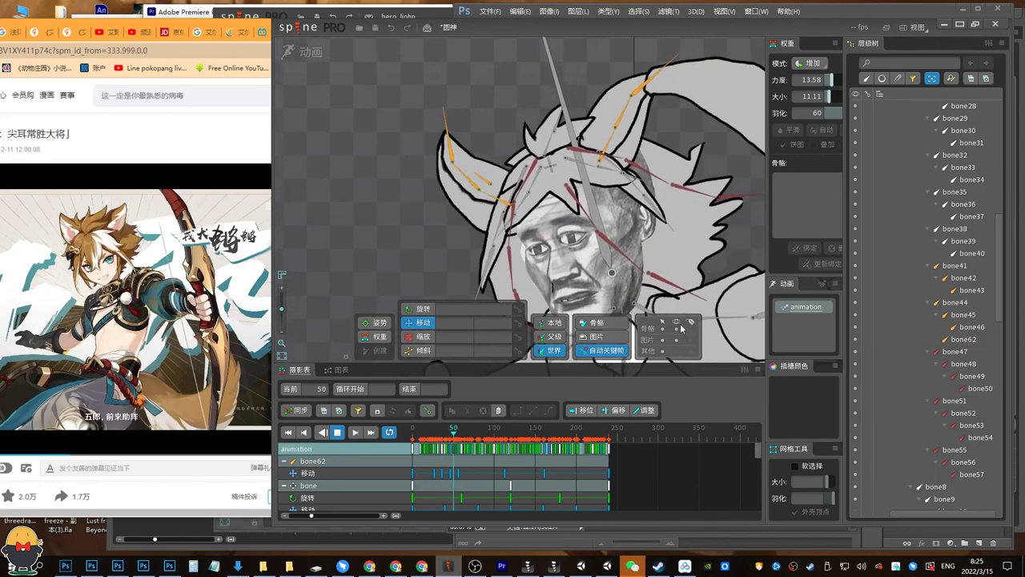
left_click(677, 327)
scroll(644, 191, "up", 2)
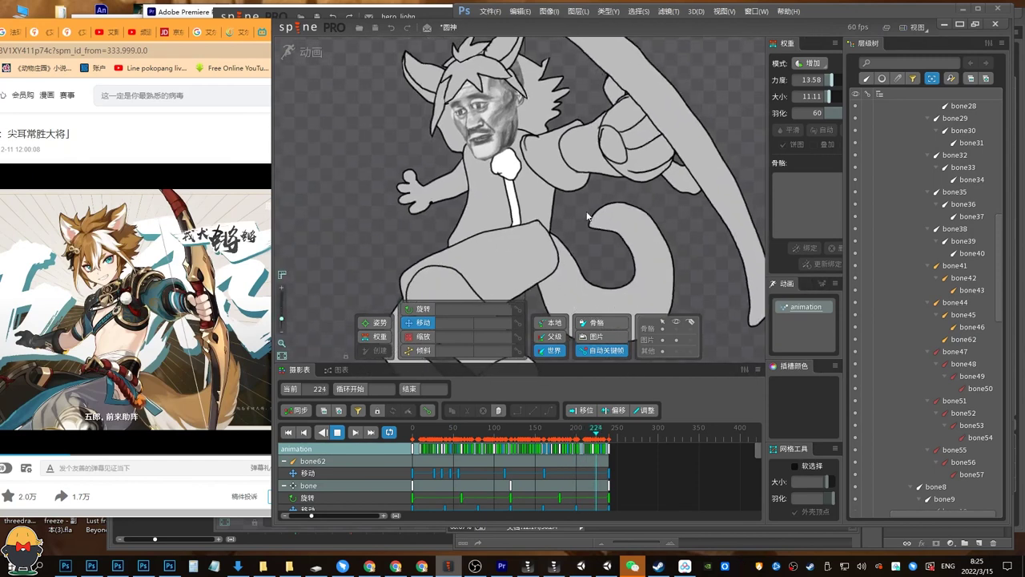
key("d")
key("ctrl+s")
left_click(677, 330)
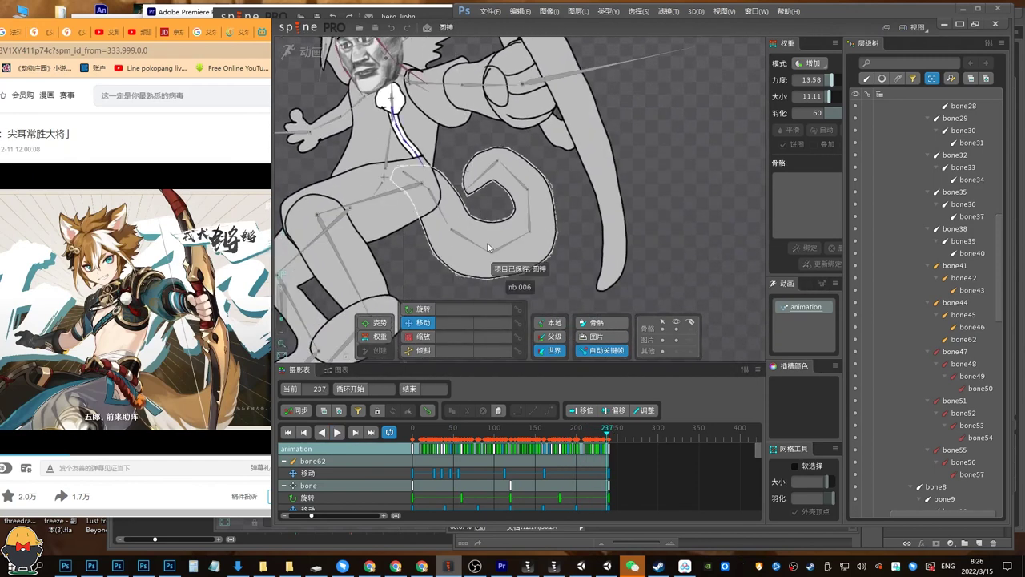
Try offsetting the rotation keys of tail bones bone20 and bone21, and undo the offsets.
left_click(438, 209)
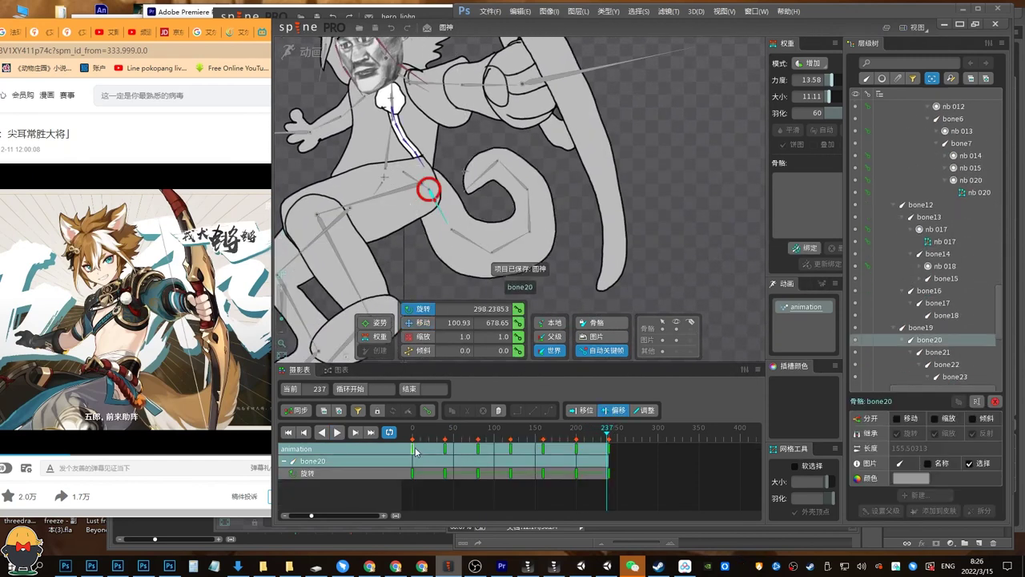
key("space")
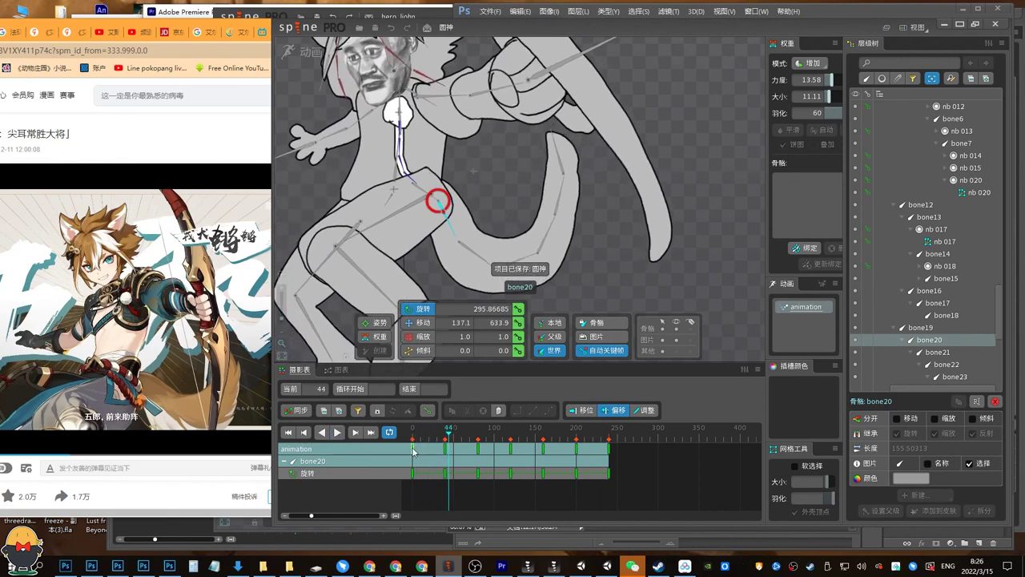
left_click(477, 271)
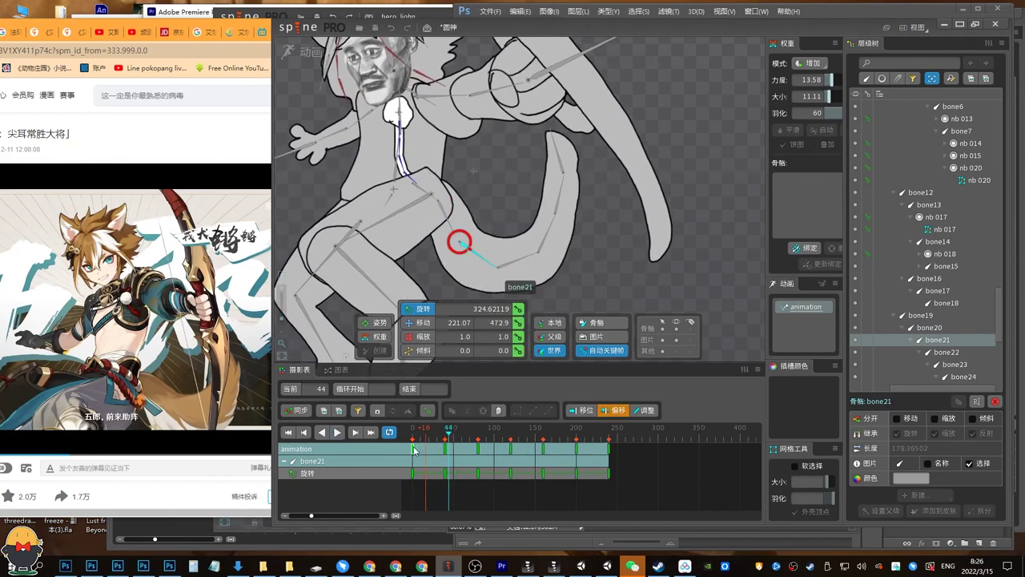
left_click_drag(414, 450, 438, 453)
left_click(510, 269)
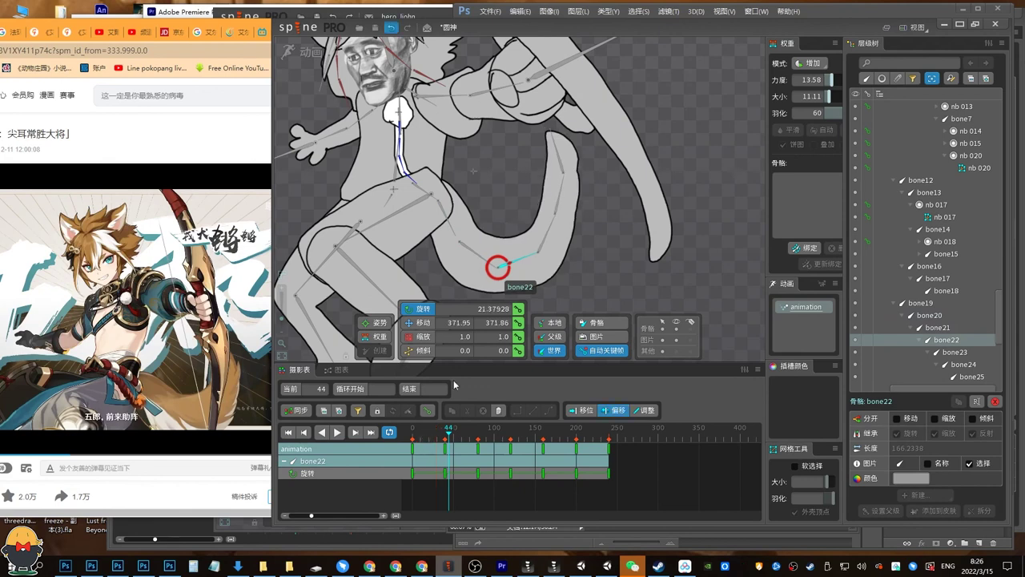
Offset the looping rotation keys of the tail's base bones: bone20 by 11 frames, bone21 by 17 and bone22 by 29.
left_click(459, 245)
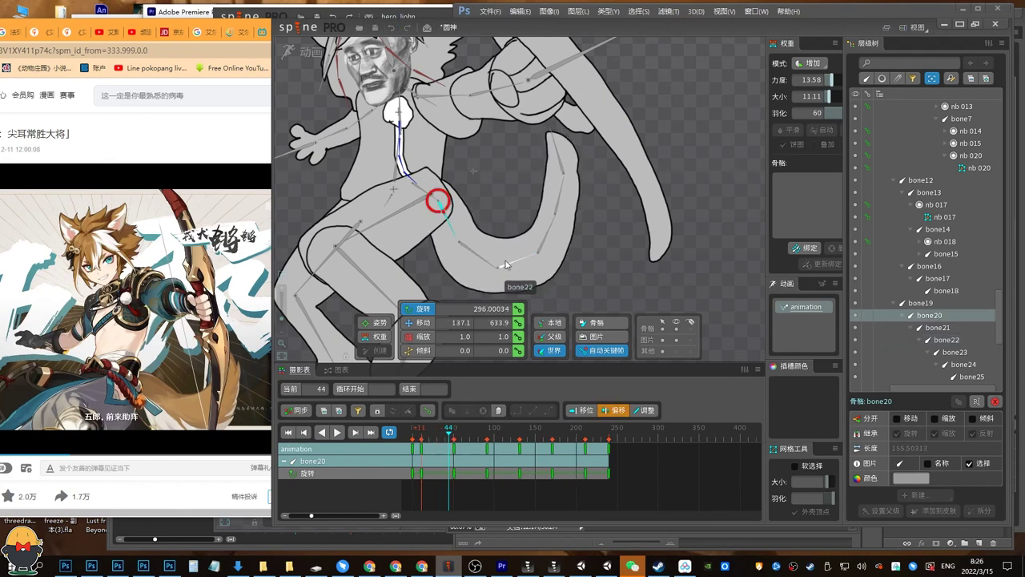
left_click(485, 263)
left_click(429, 450)
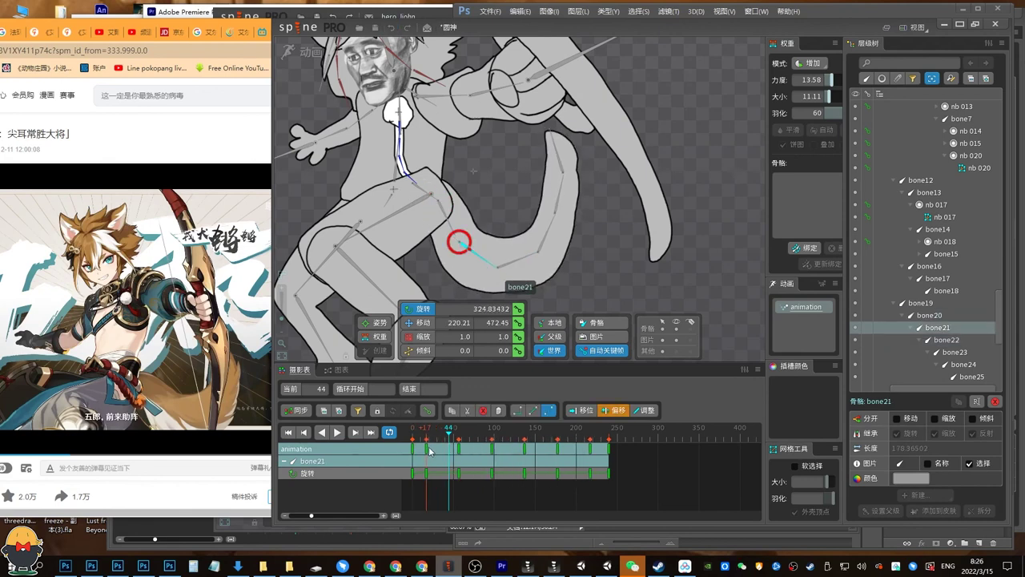
left_click(507, 269)
left_click_drag(415, 449, 437, 452)
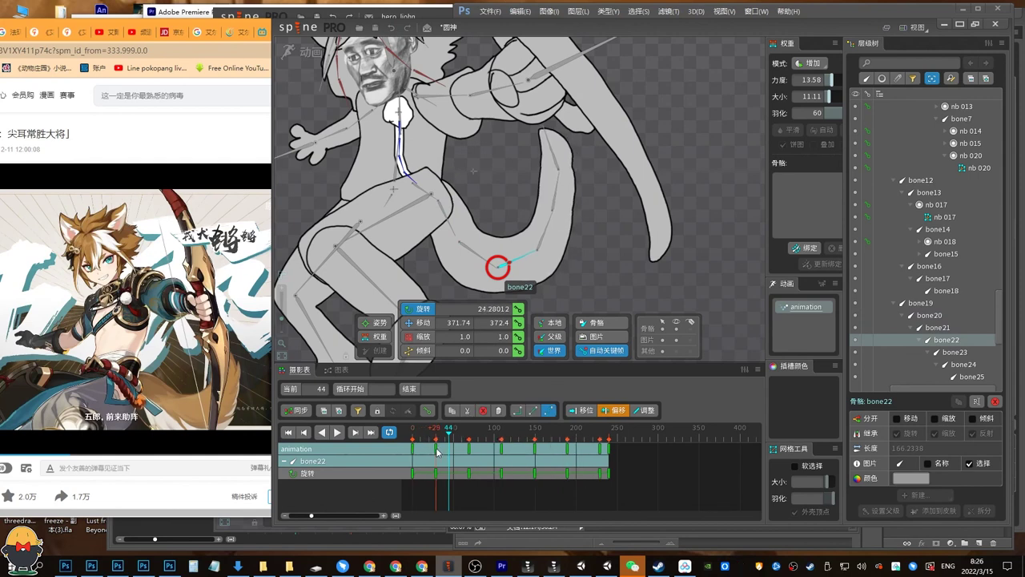
Offset the looping rotation keys of the tail's end bones: bone23 by 35 frames, bone24 by 52 and bone25 by 61.
left_click(542, 242)
left_click(442, 453)
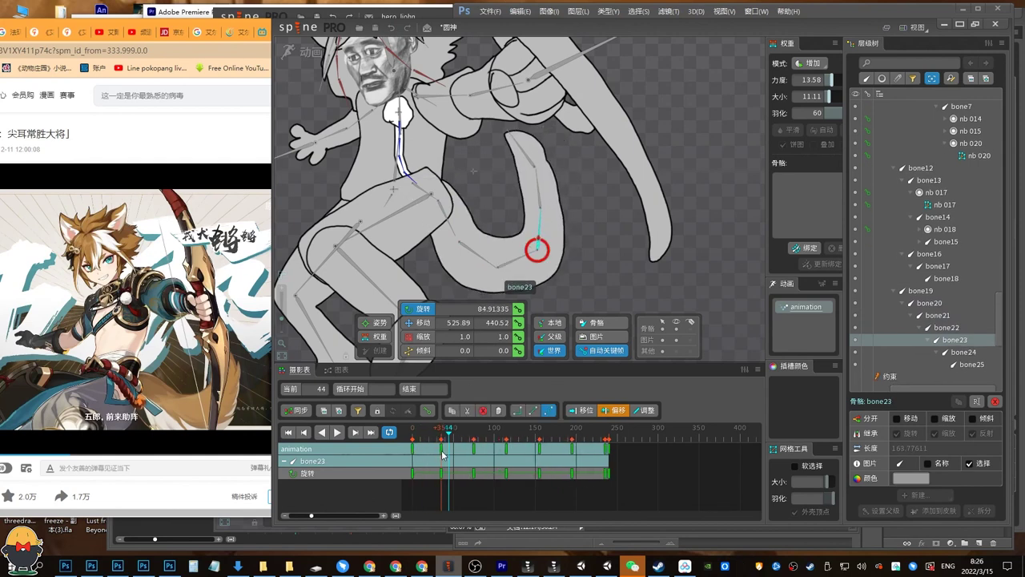
left_click(539, 210)
left_click(443, 454)
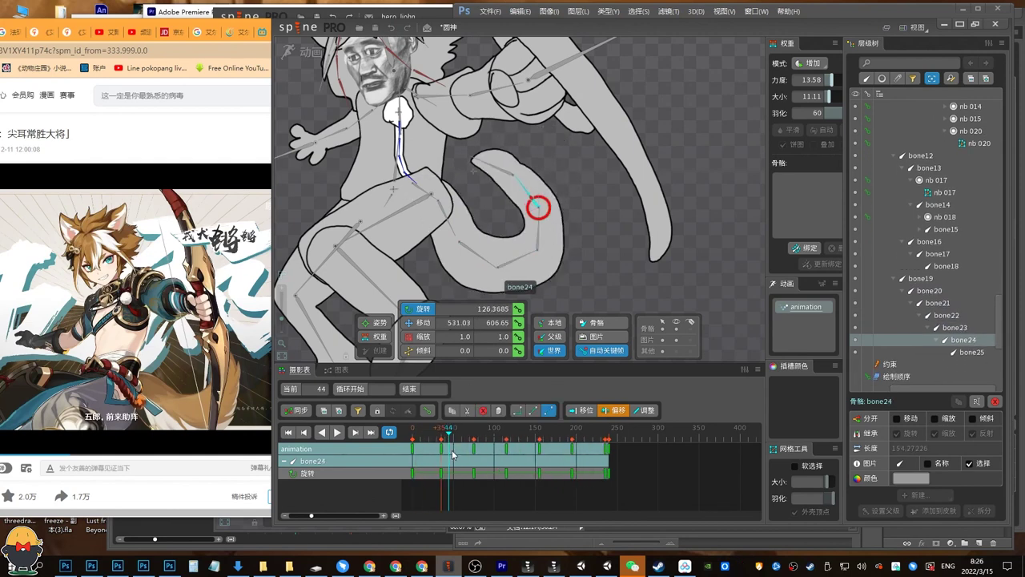
left_click(498, 172)
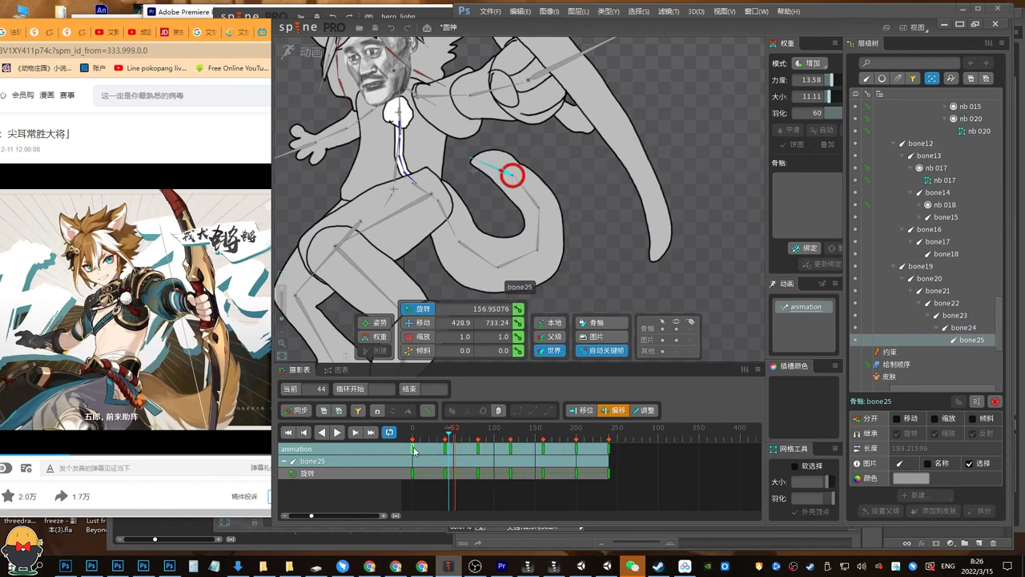
left_click_drag(464, 447, 462, 446)
Play the loop with the bones hidden and a taller viewport to review the tail's motion on the full character.
key("d")
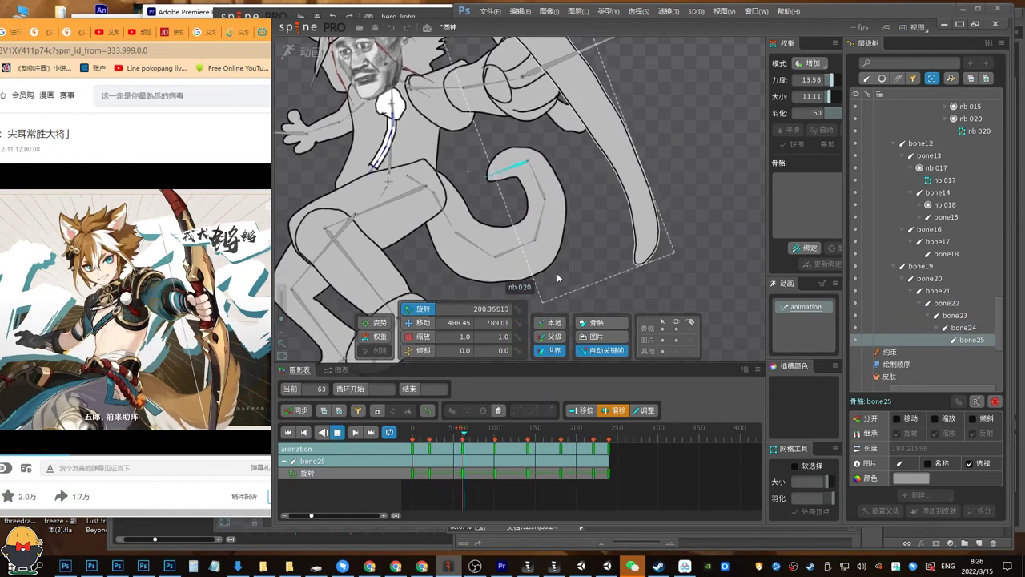
scroll(457, 229, "down", 1)
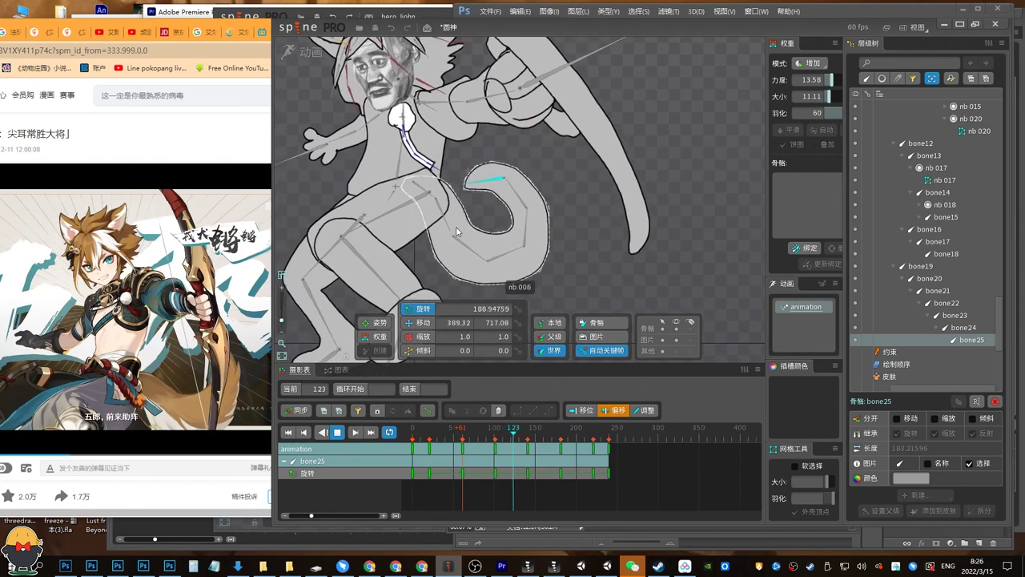
left_click(281, 329)
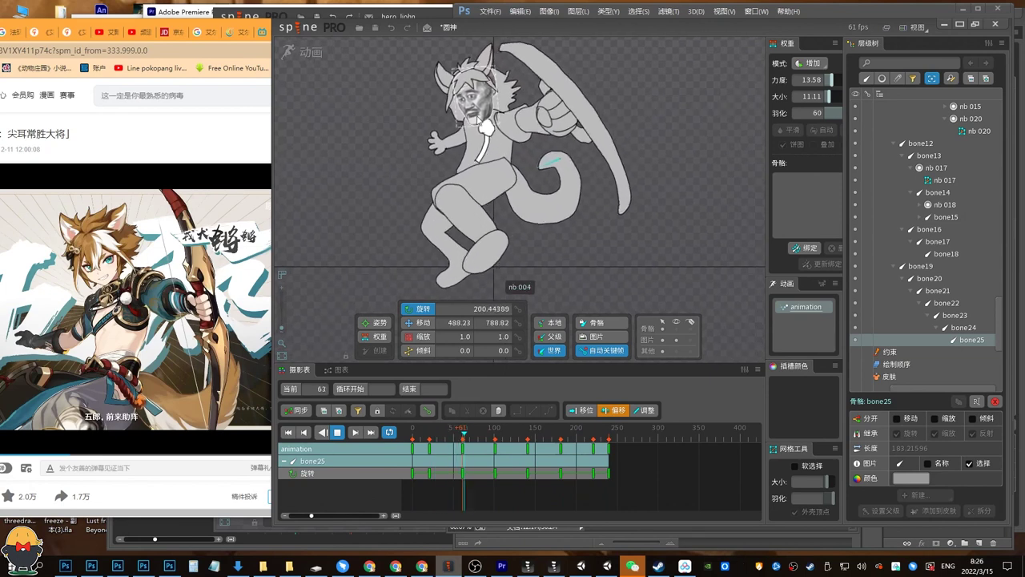
left_click_drag(672, 362, 665, 407)
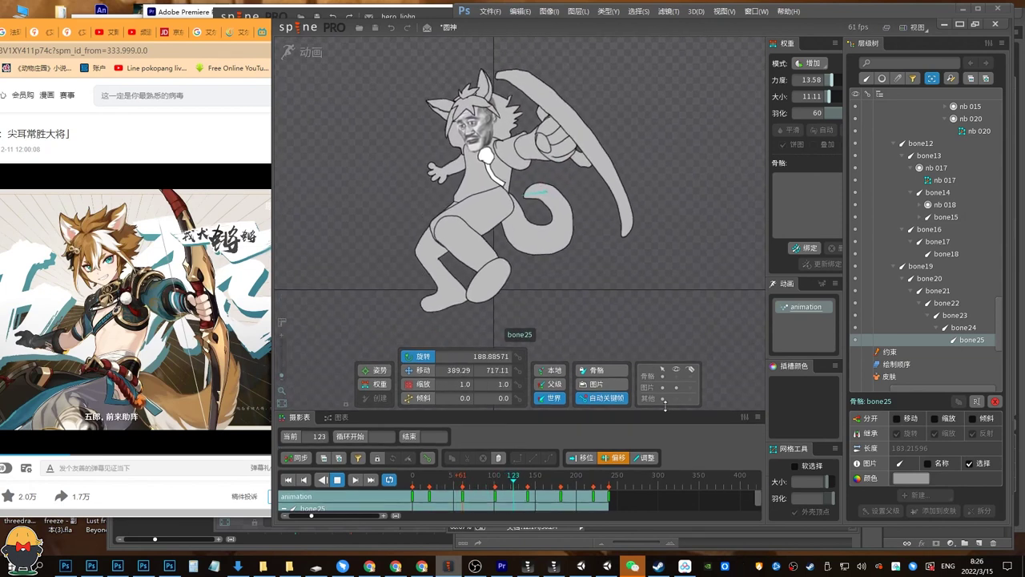